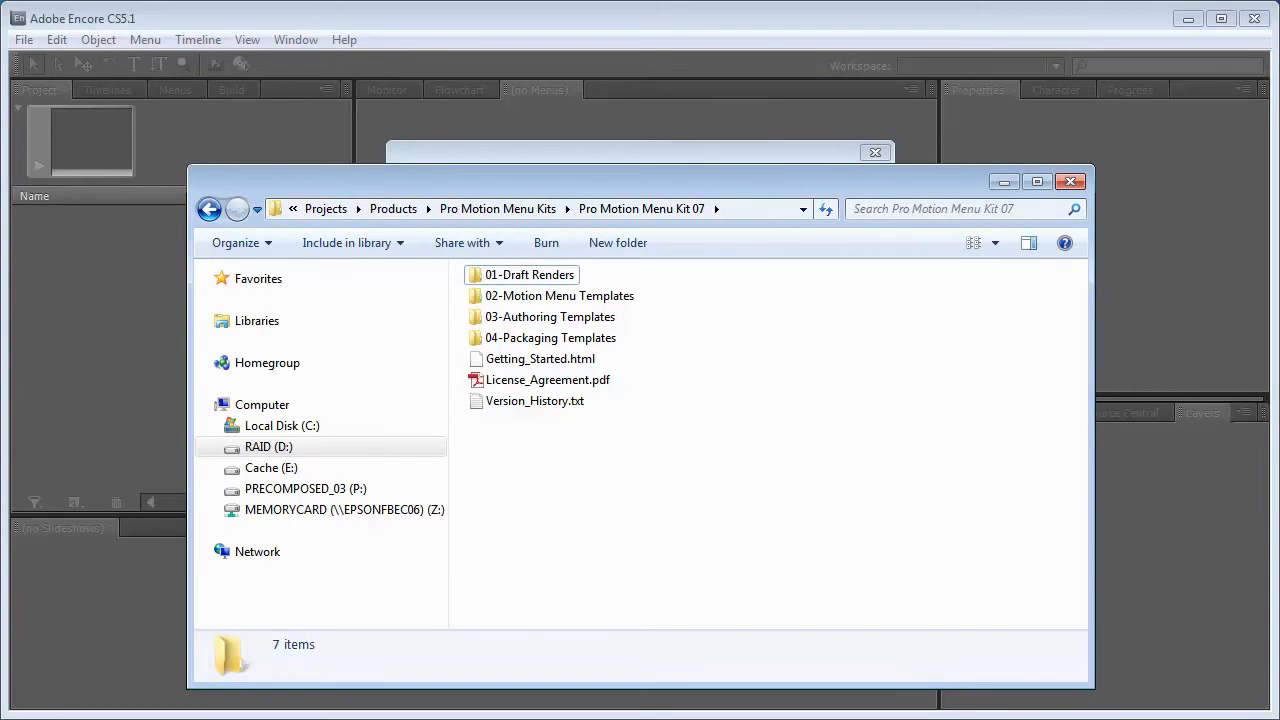
Review Encore_Quick_Reference_Guide_v3.pdf from the kit's 03-Authoring Templates\Encore Menu Templates folder, and close the guide and the folder window.
double_click(527, 317)
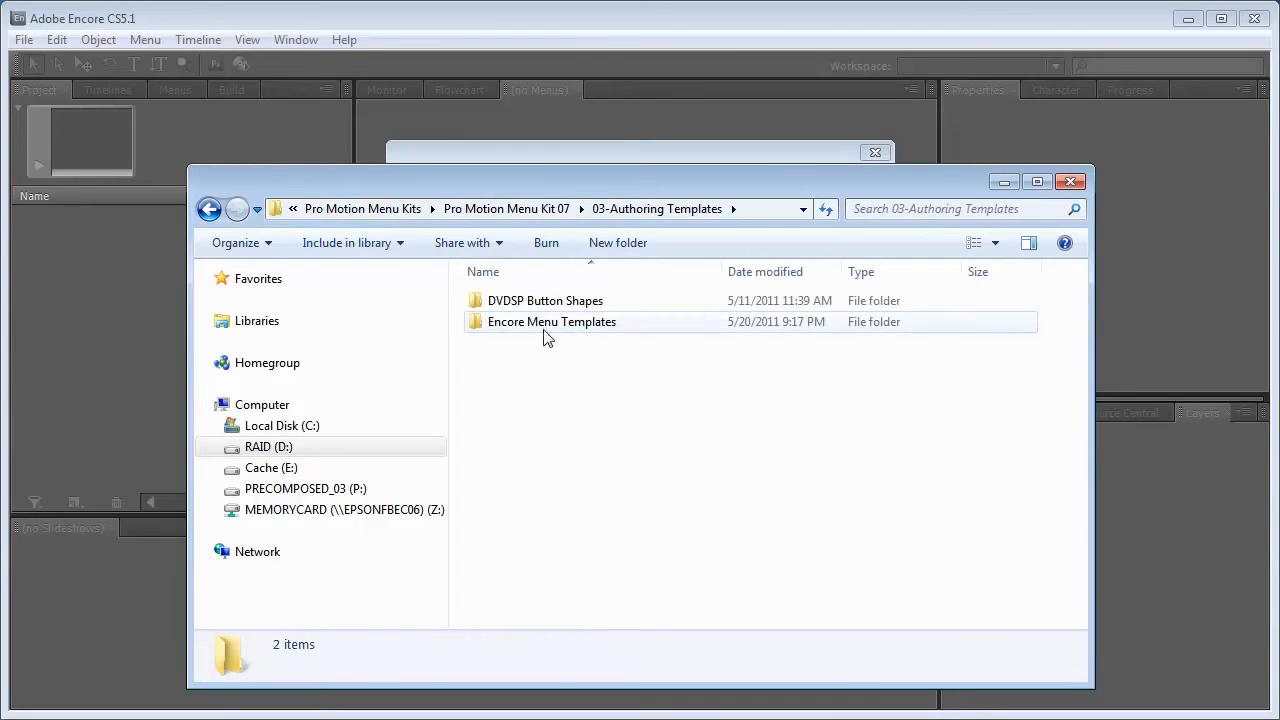
double_click(596, 323)
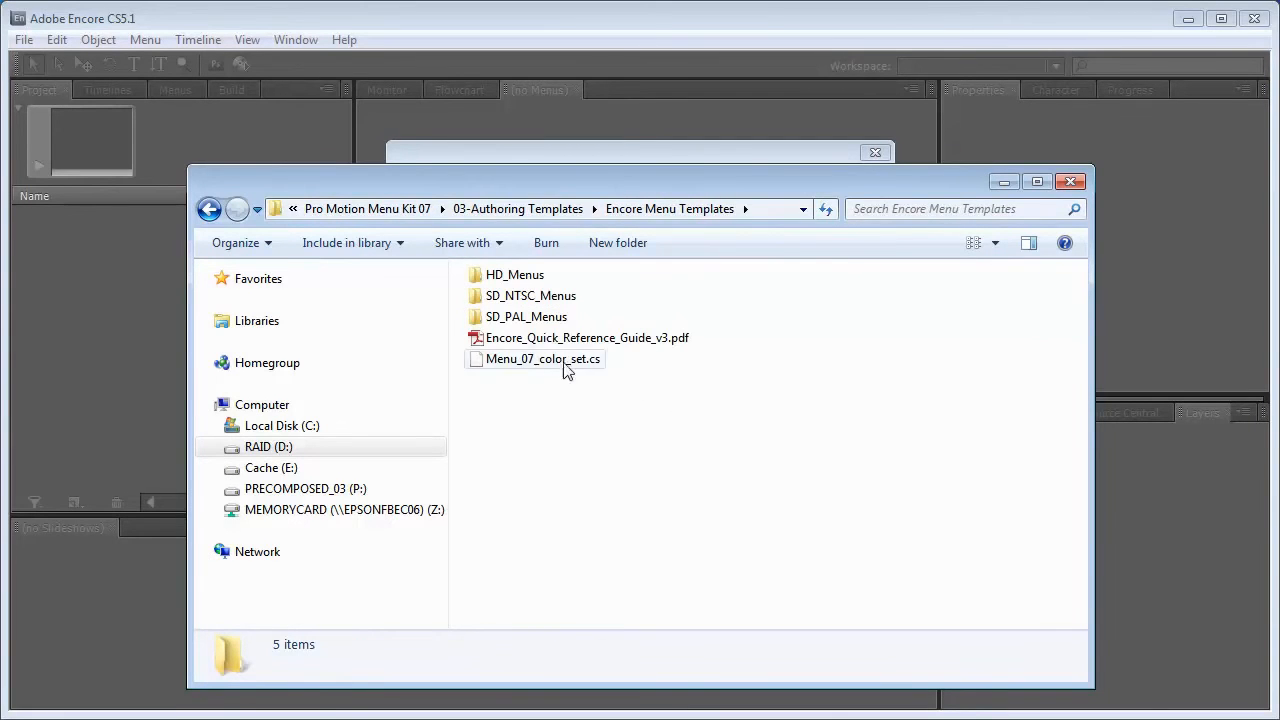
double_click(622, 345)
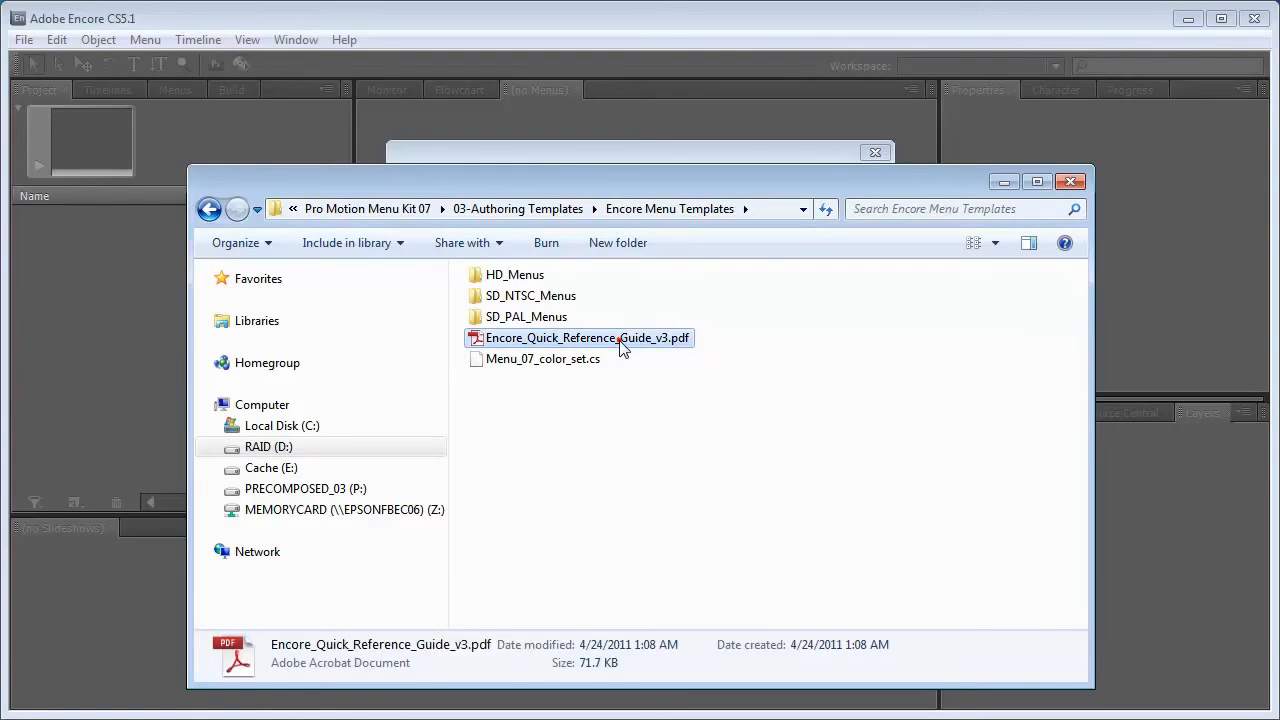
mouse_move(1010, 220)
mouse_down()
mouse_move(1012, 282)
mouse_move(1014, 212)
mouse_up()
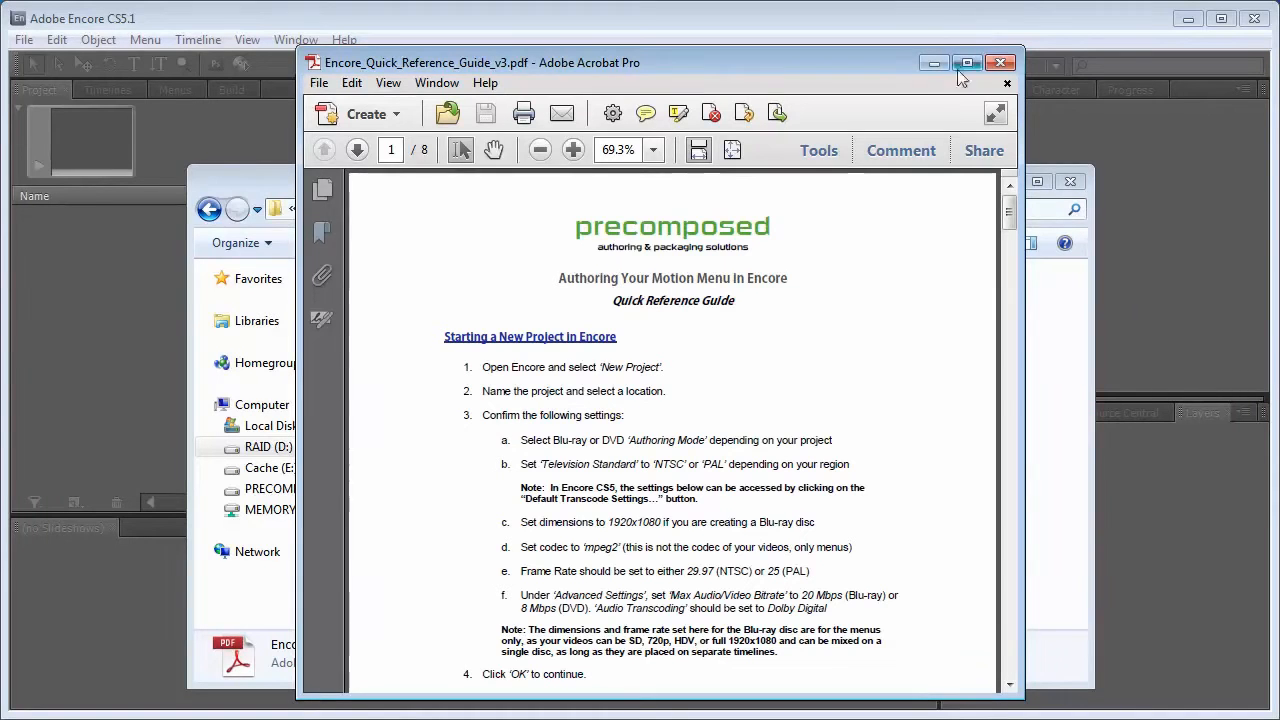
click(1000, 63)
click(1064, 177)
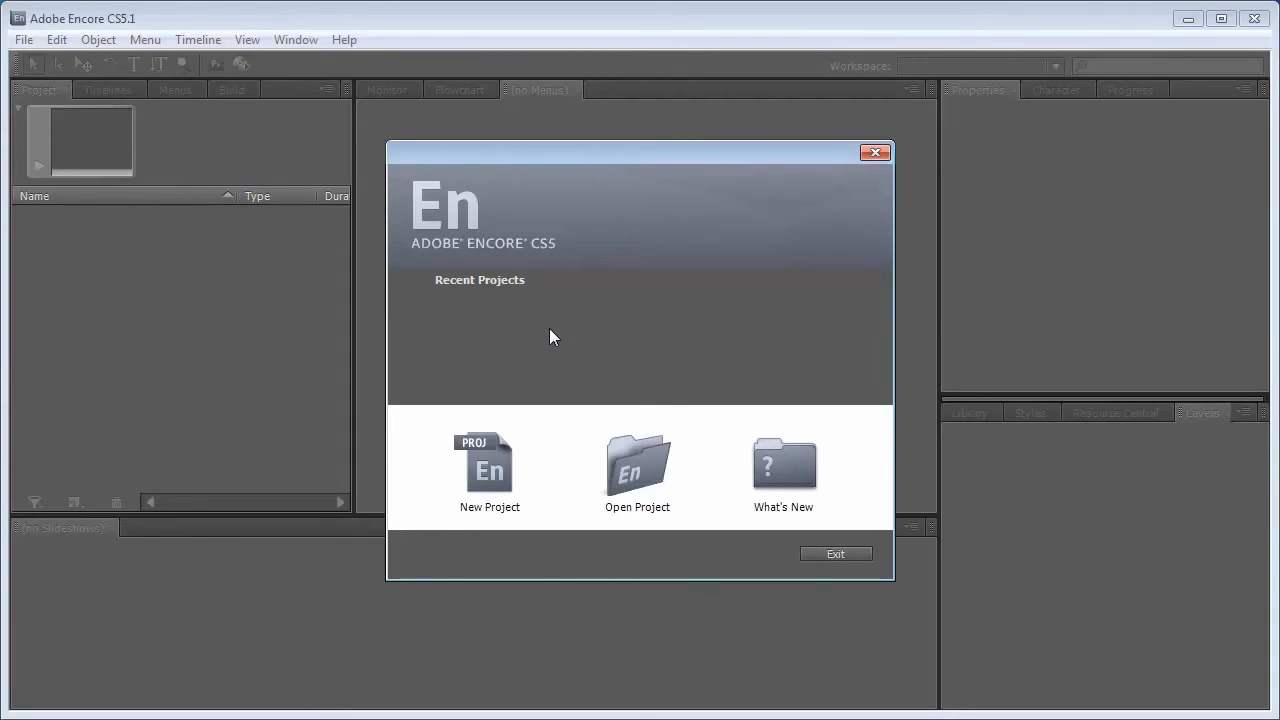
Start a new project named Sample_Project, located in a new Encore folder inside PMMK Tutorial\Sample Project.
click(486, 446)
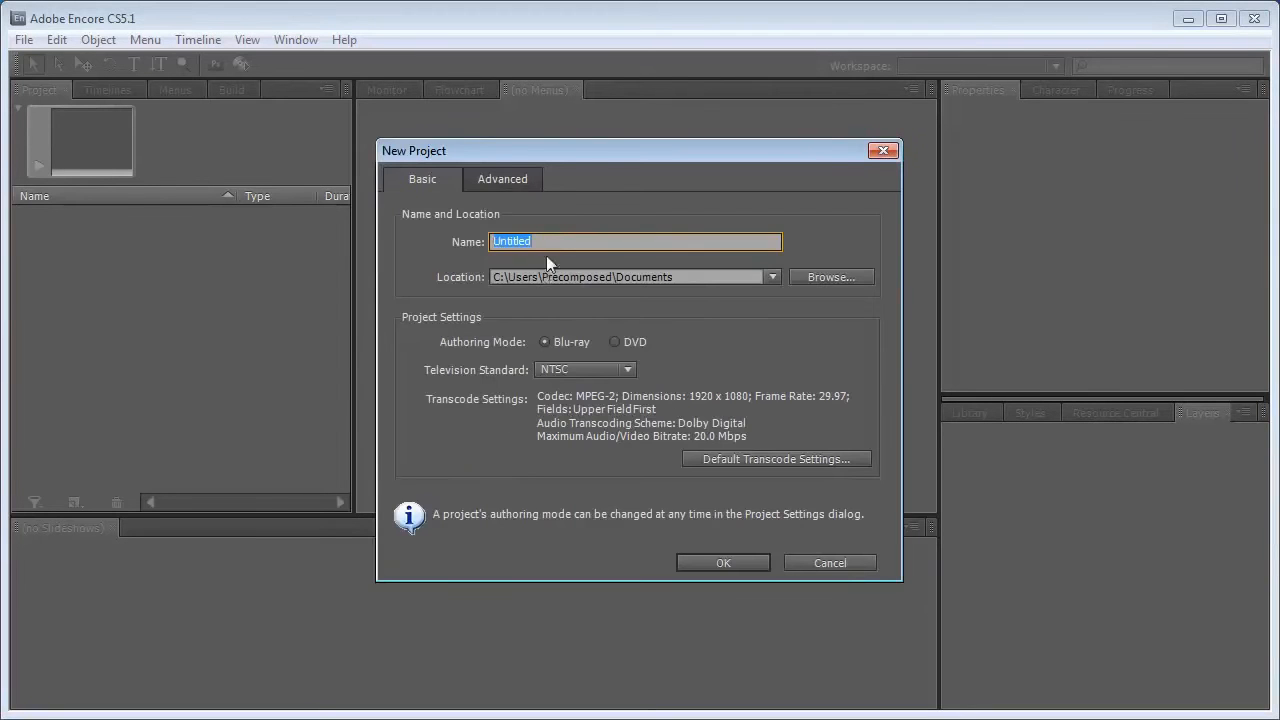
text(Sample_Project)
click(819, 279)
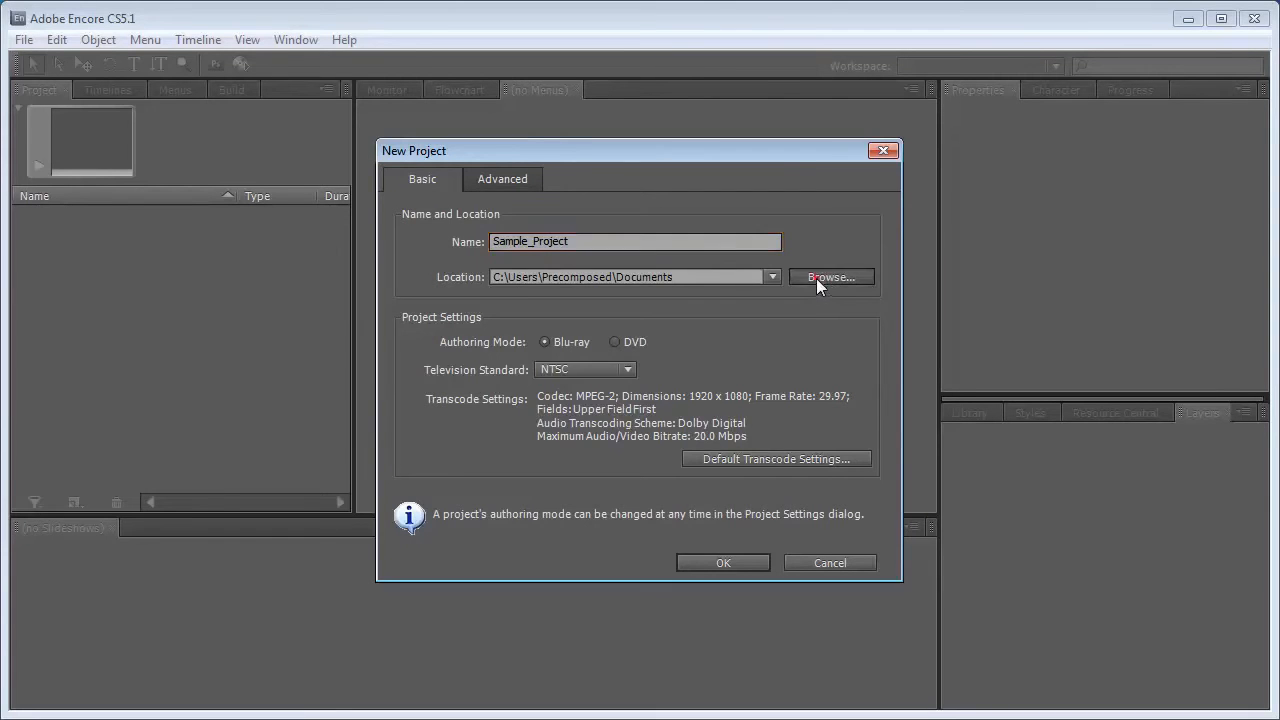
click(638, 380)
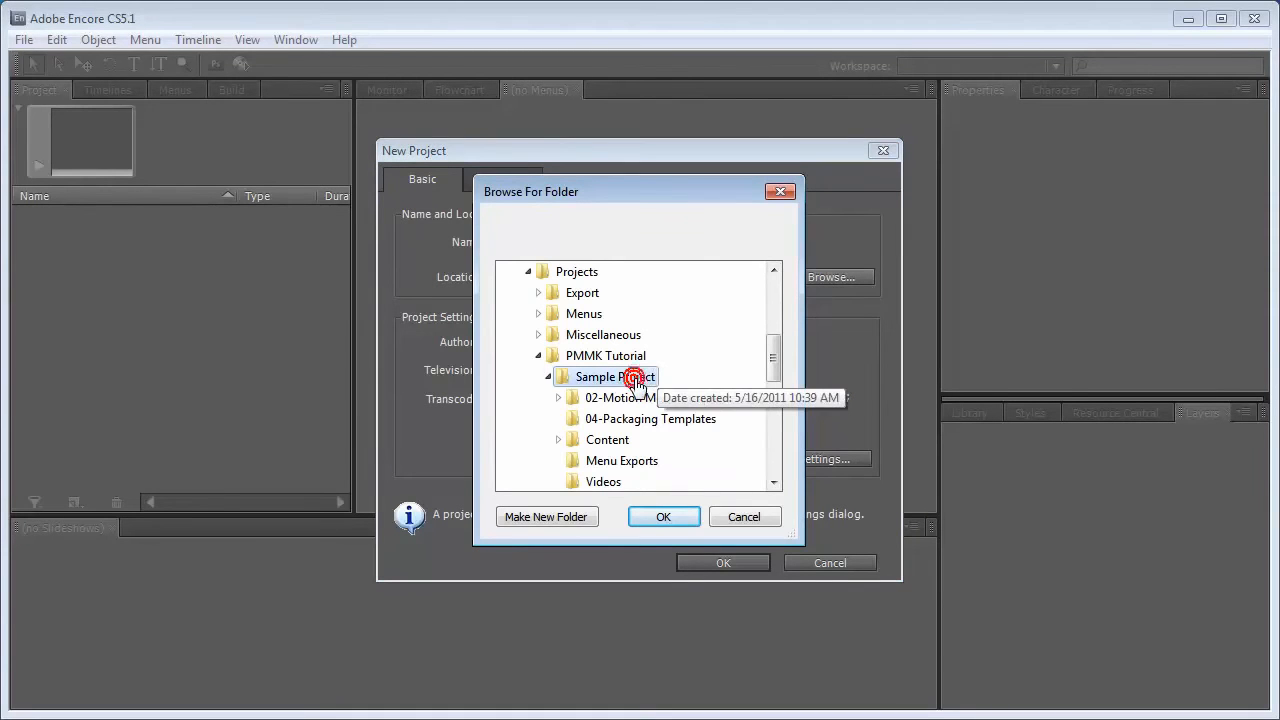
click(549, 517)
text(Encore)
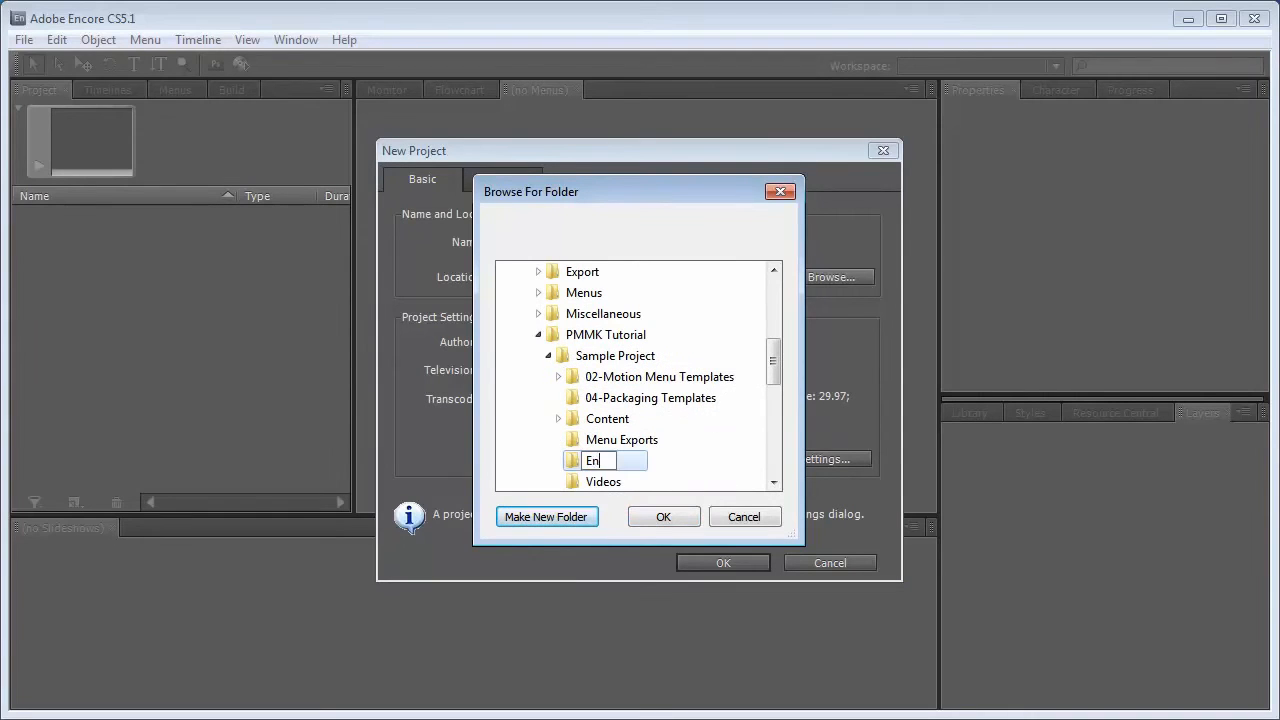
click(615, 458)
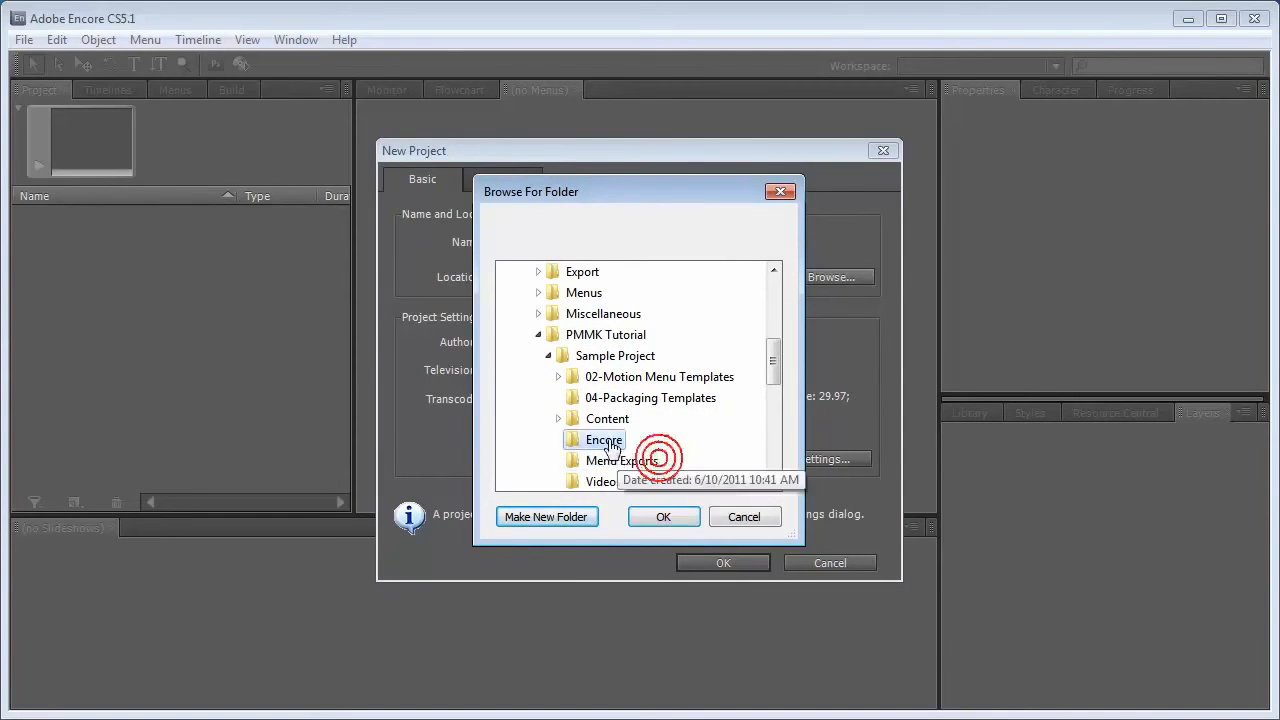
click(650, 518)
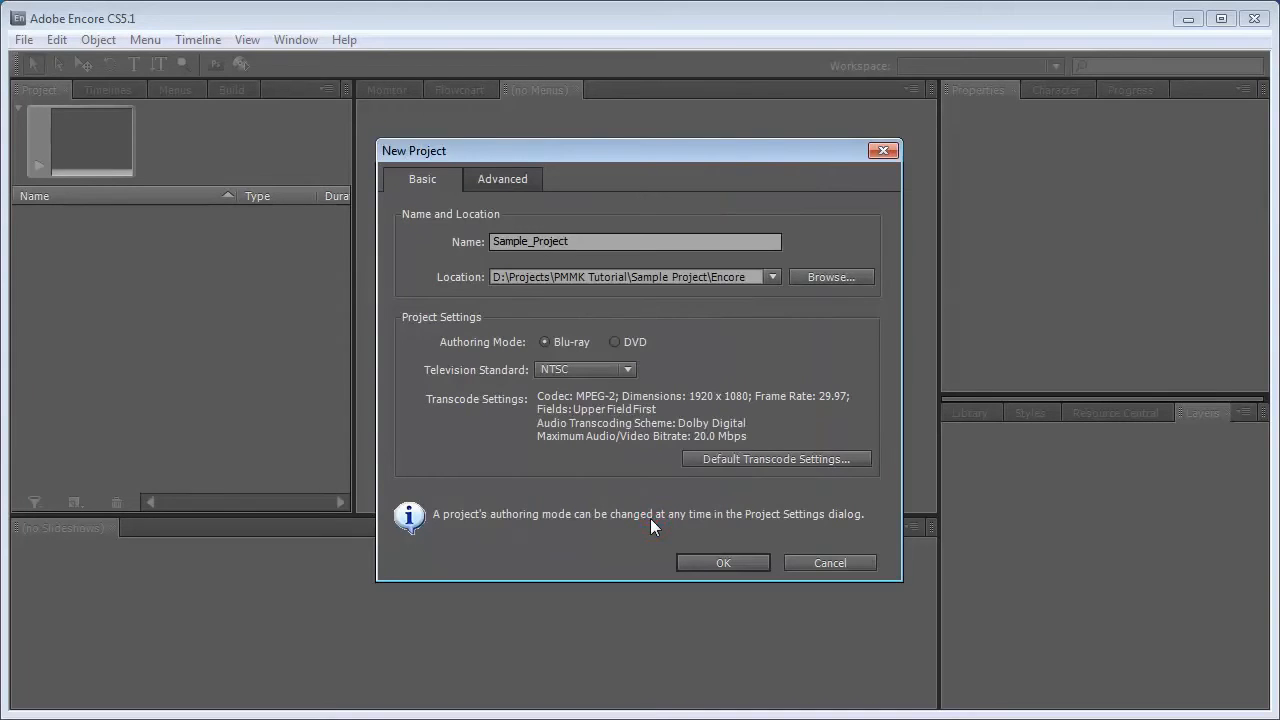
Choose NTSC as the television standard and 20.0 Mbps as the Blu-ray default maximum audio/video bitrate.
click(634, 366)
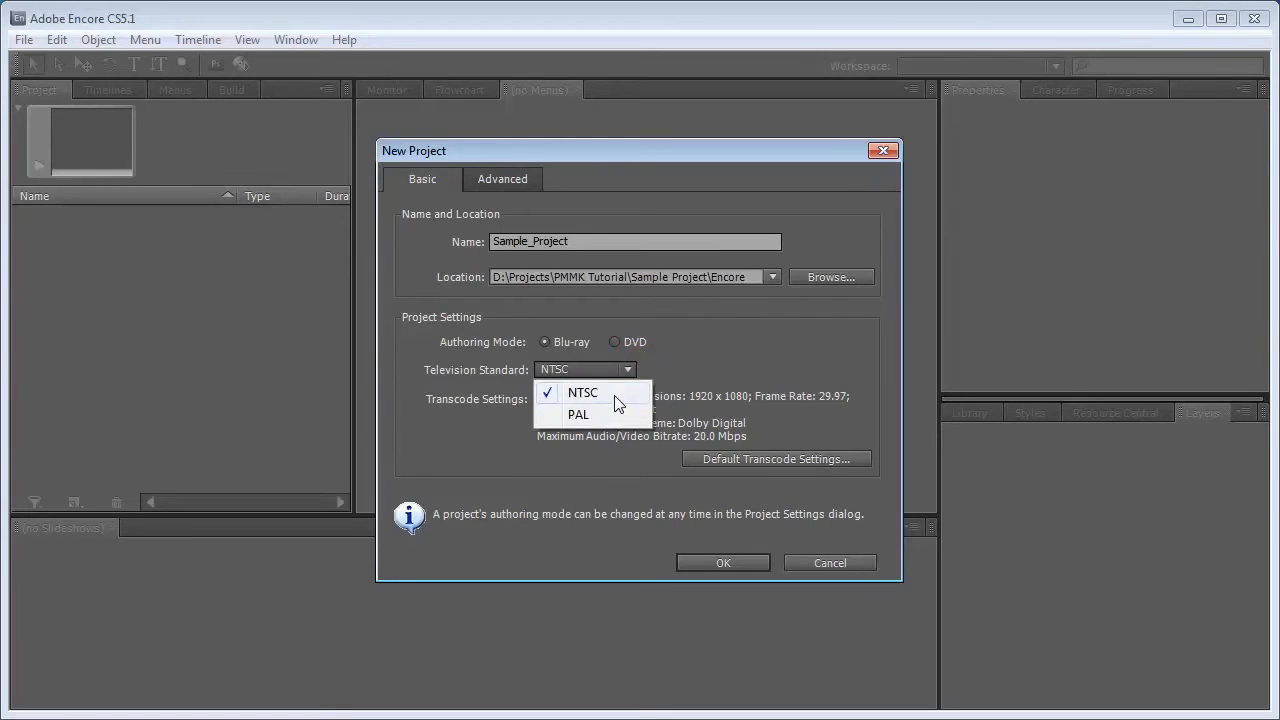
click(612, 394)
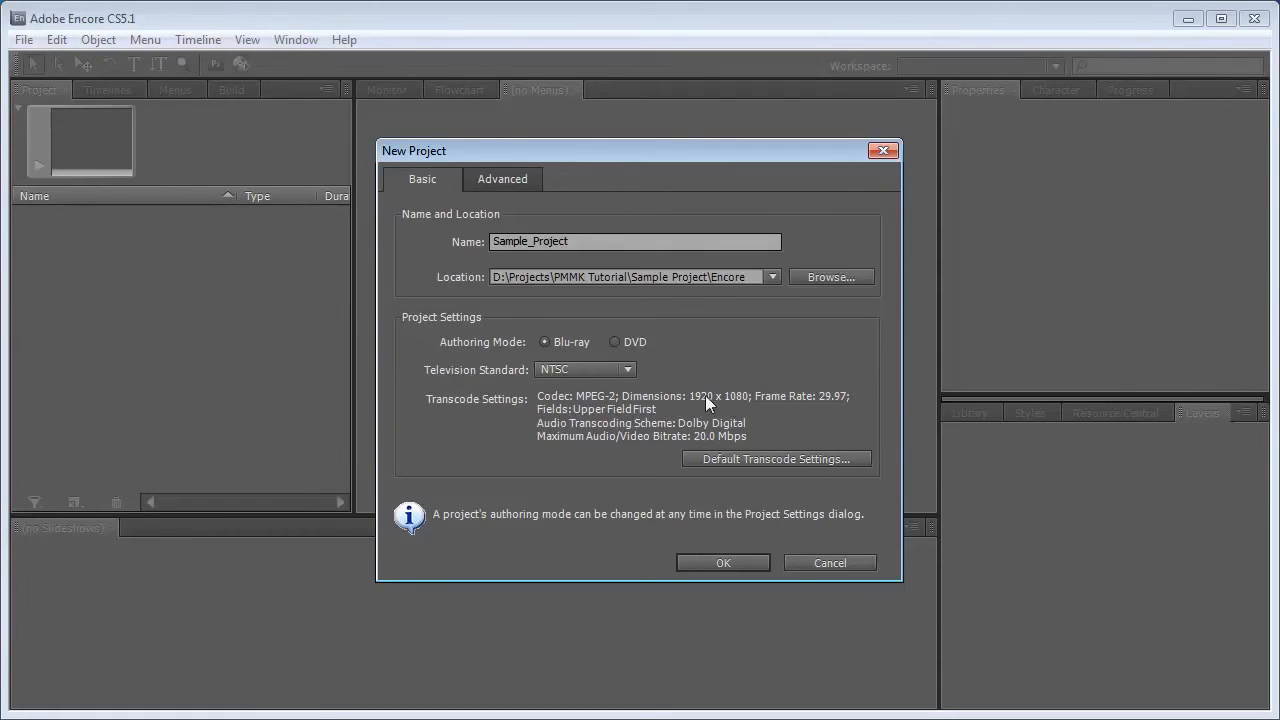
click(845, 459)
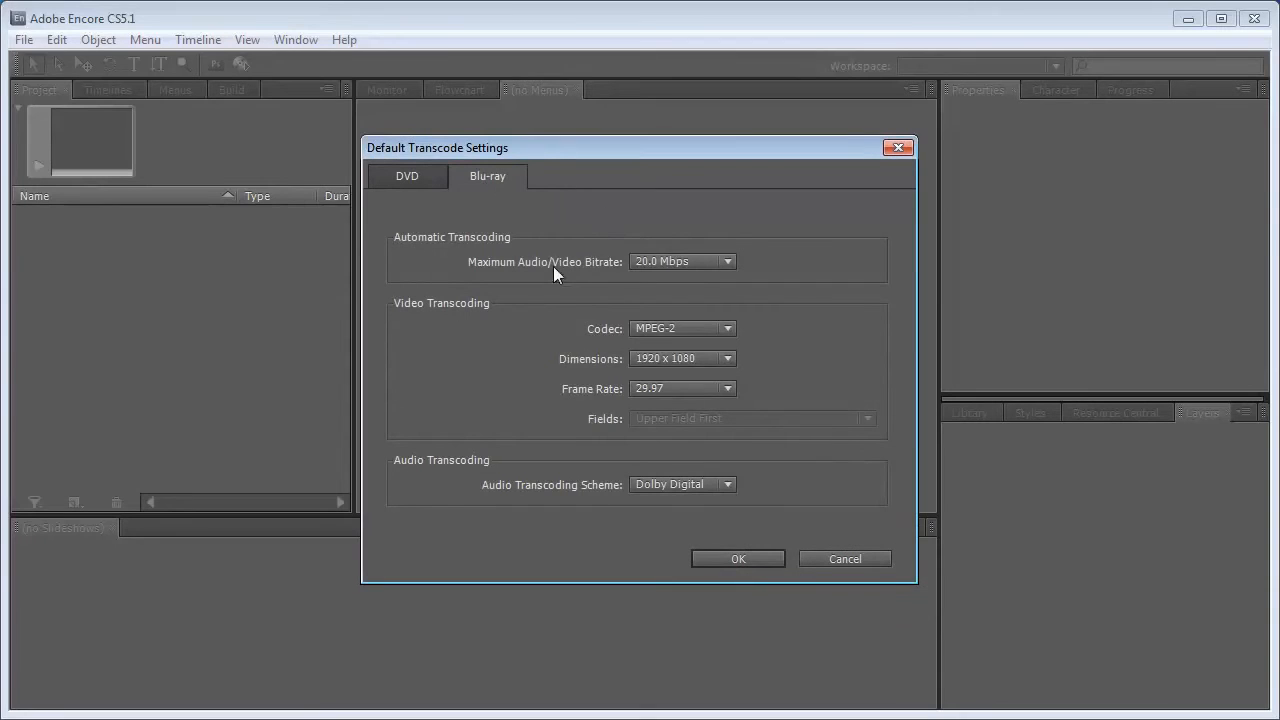
click(727, 263)
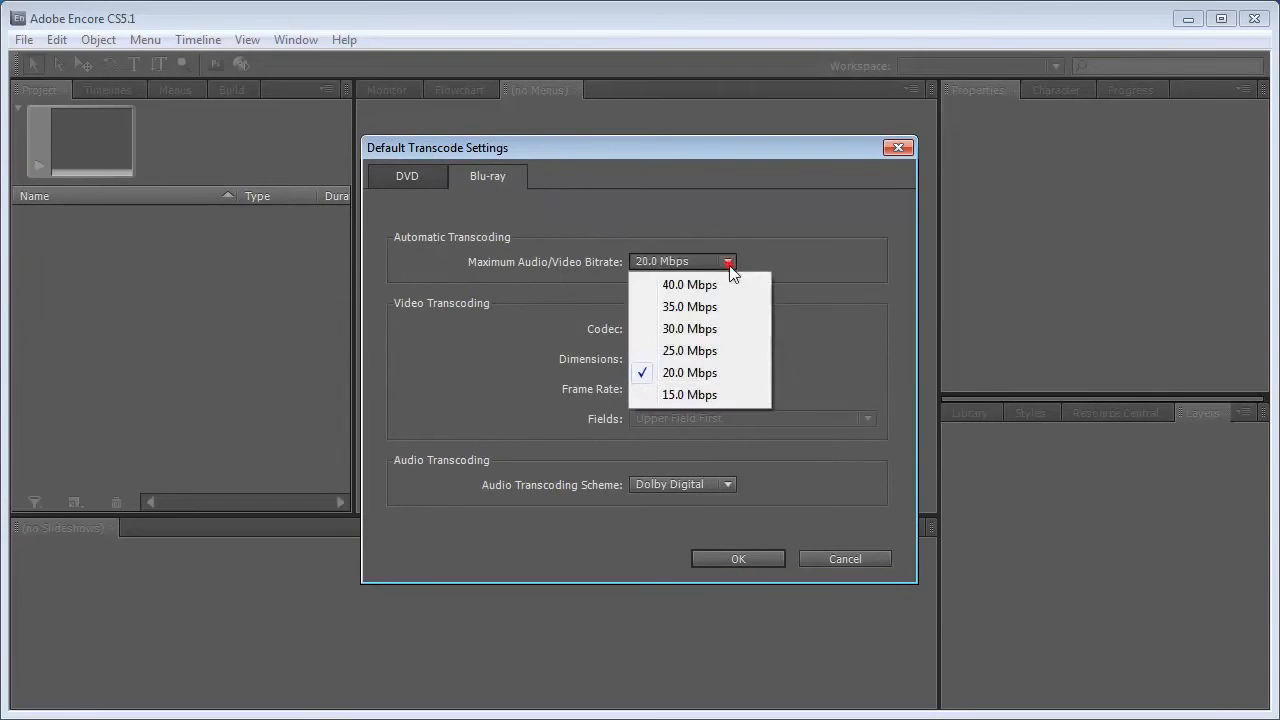
click(723, 373)
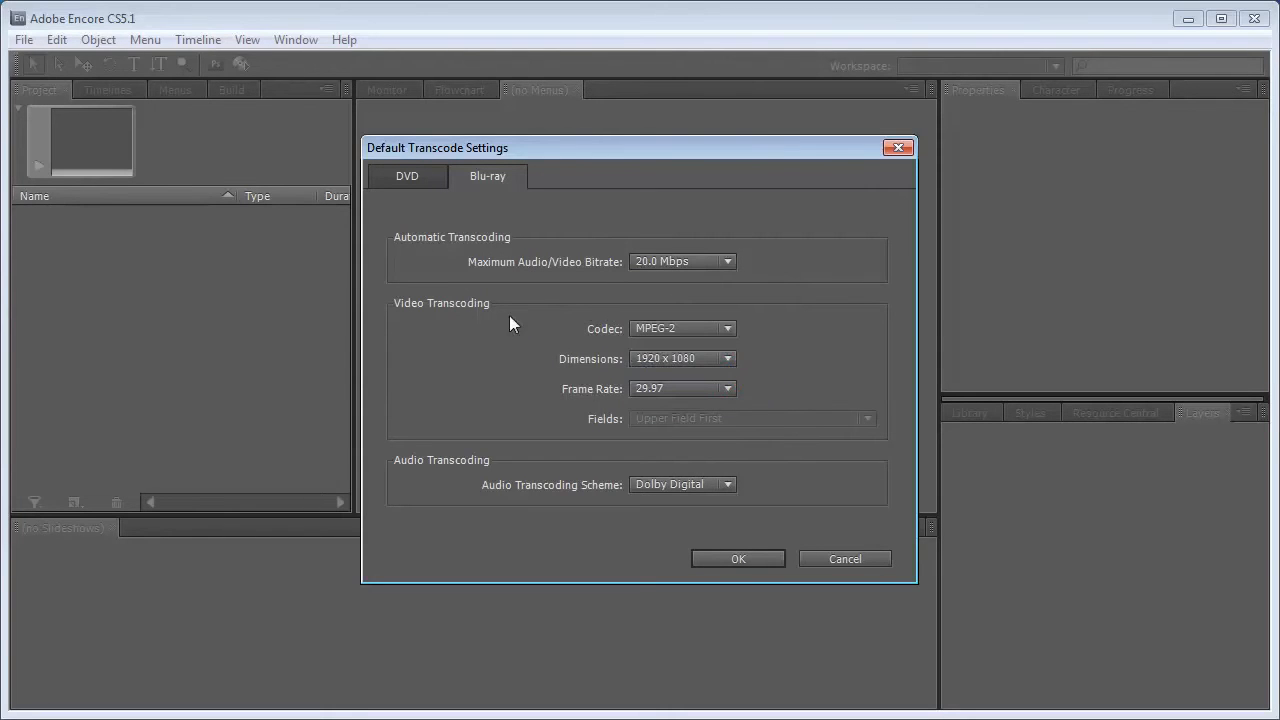
Set the Blu-ray default transcoding to MPEG-2, 1920 x 1080, 29.97 frame rate and Dolby Digital audio.
click(732, 326)
click(722, 346)
click(727, 357)
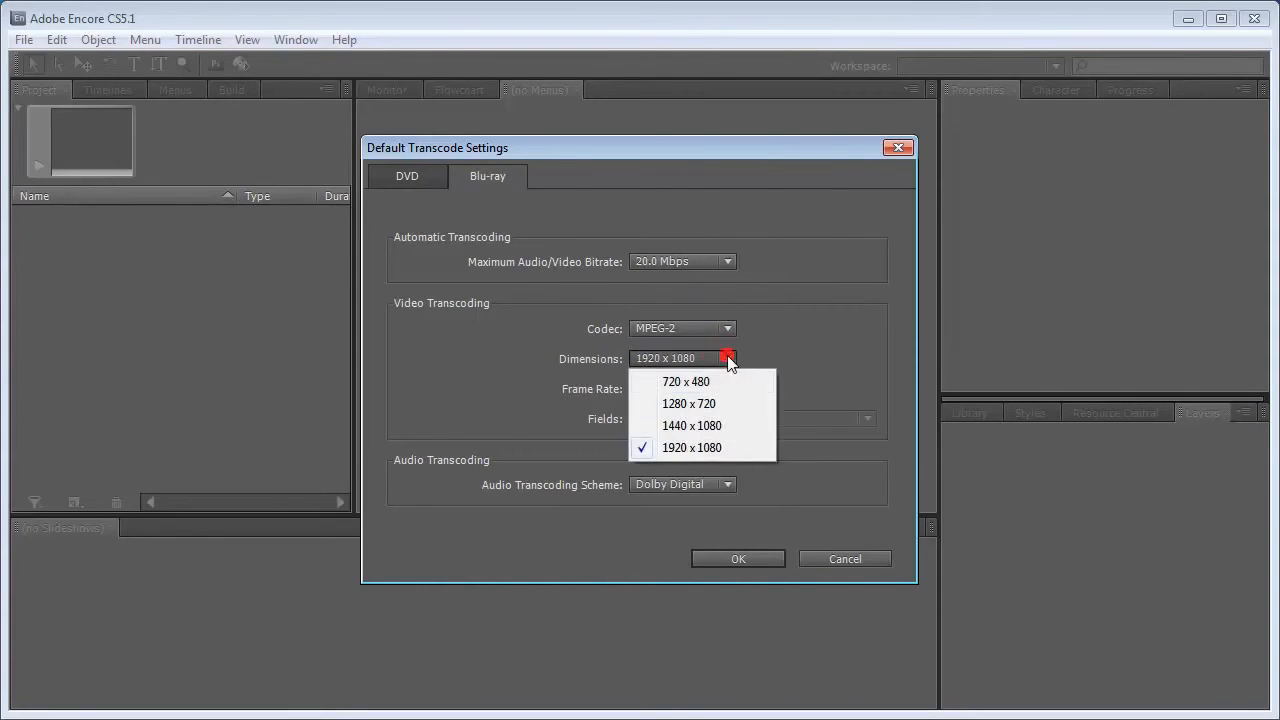
click(731, 446)
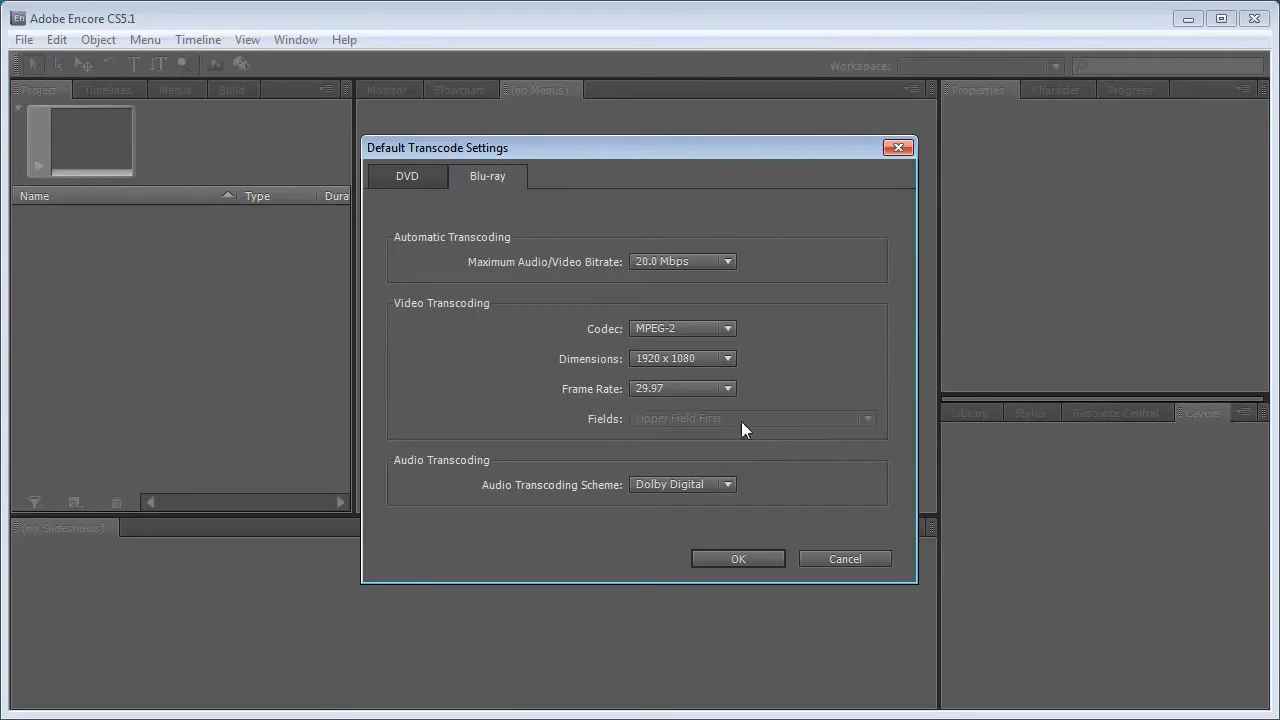
click(729, 390)
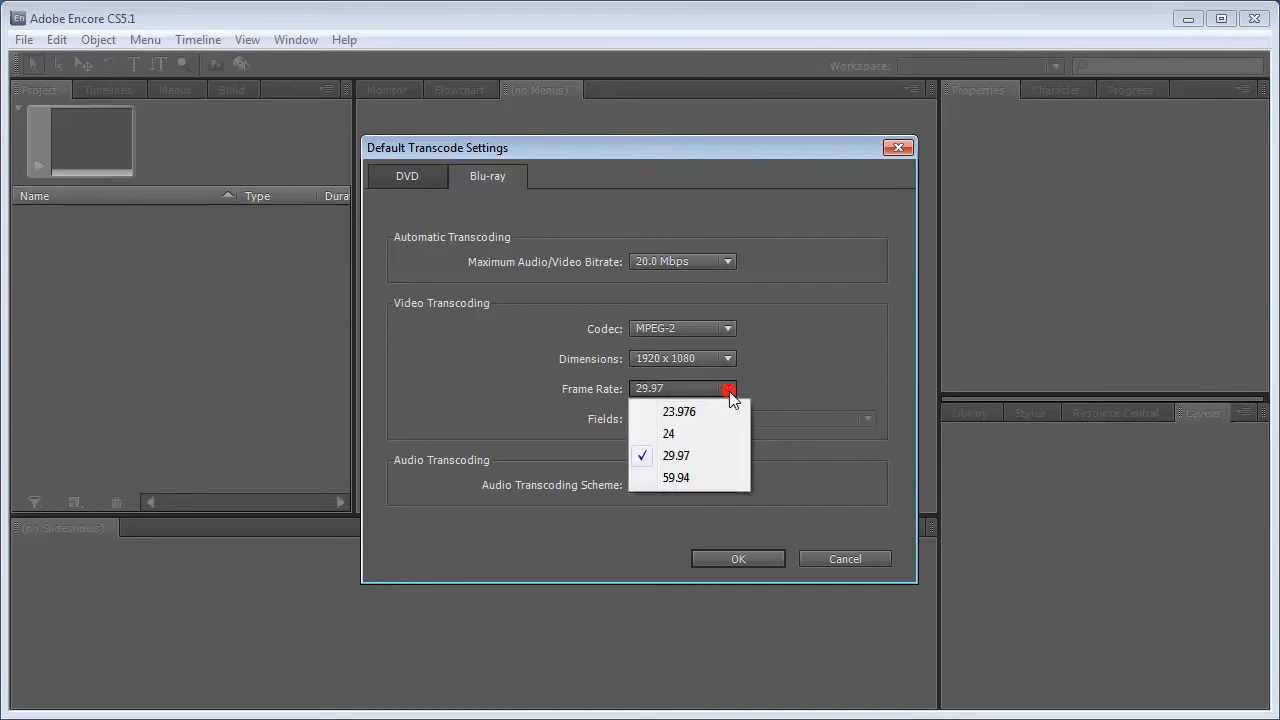
click(708, 458)
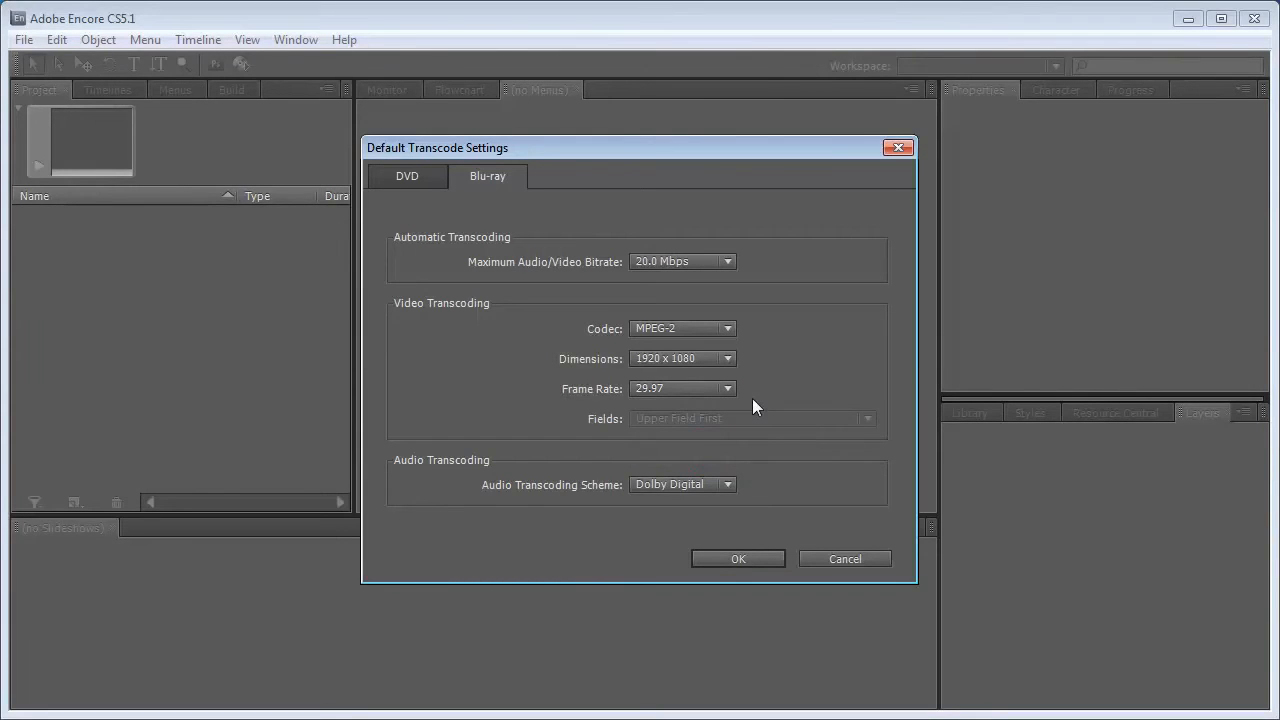
click(729, 482)
click(723, 505)
Set the DVD default maximum audio/video bitrate to 8.0 Mbps, accept the transcode settings and create the project.
click(410, 182)
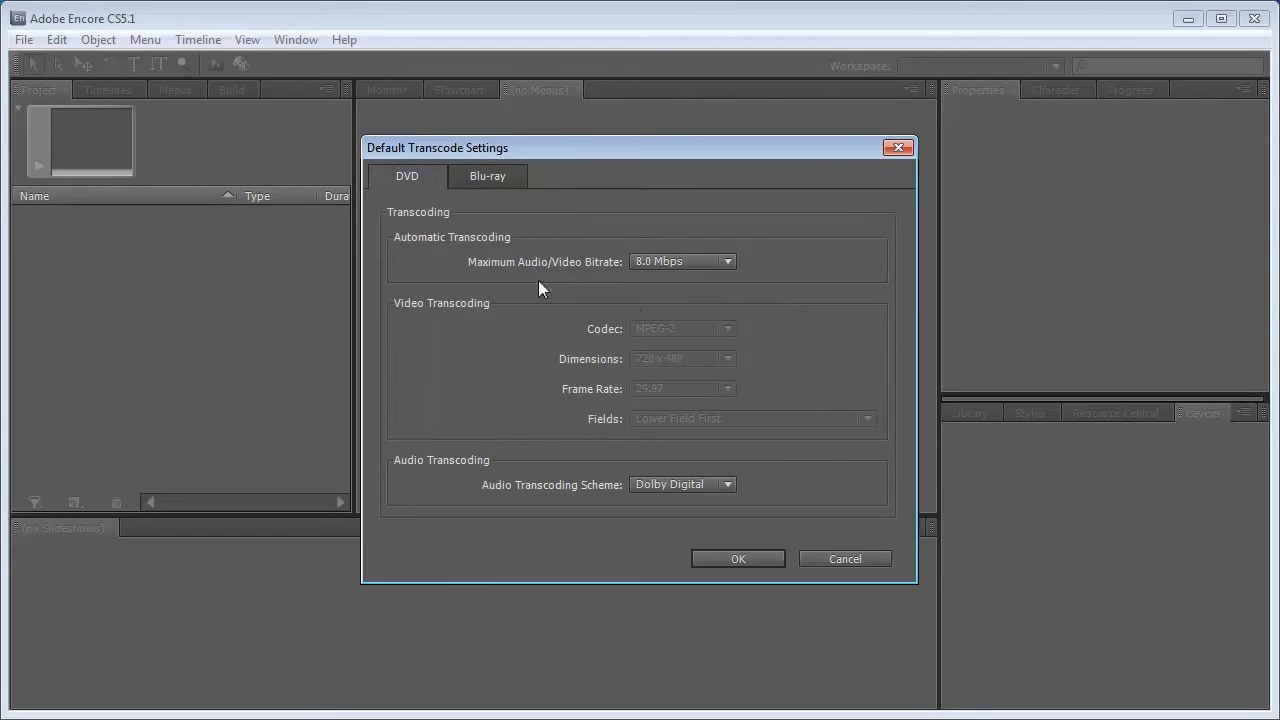
click(730, 263)
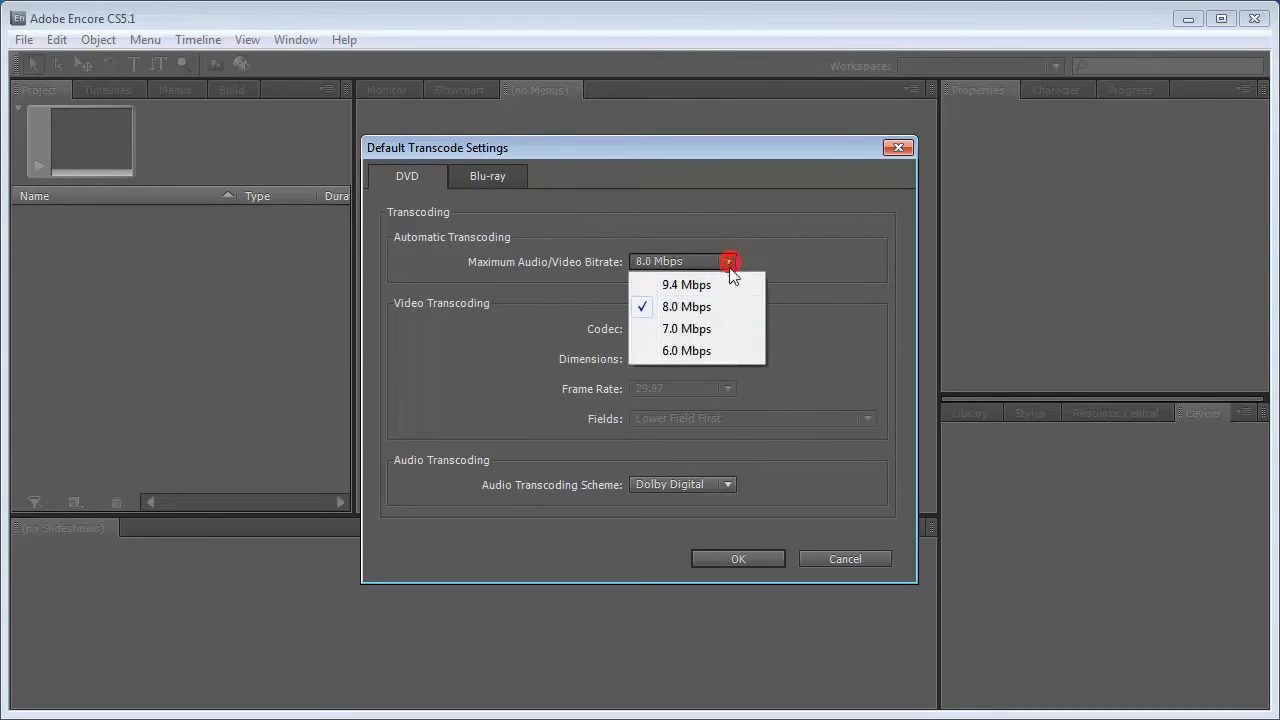
click(721, 305)
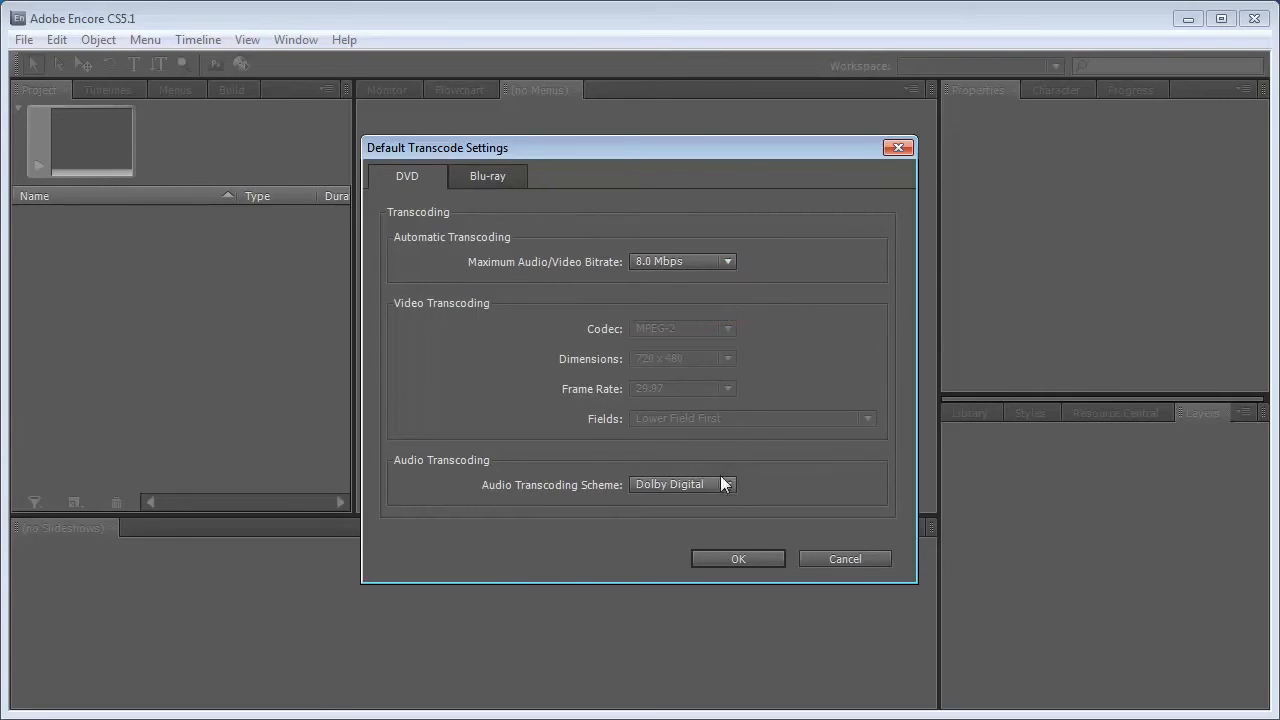
click(737, 559)
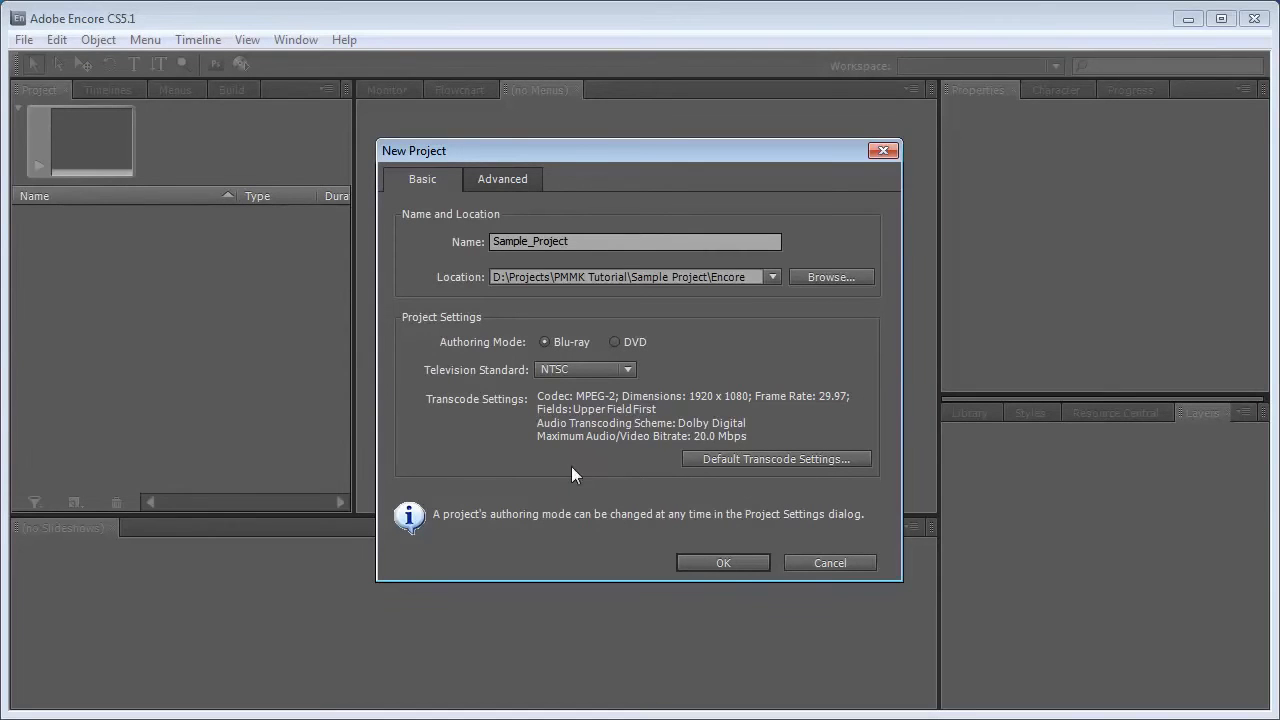
click(727, 564)
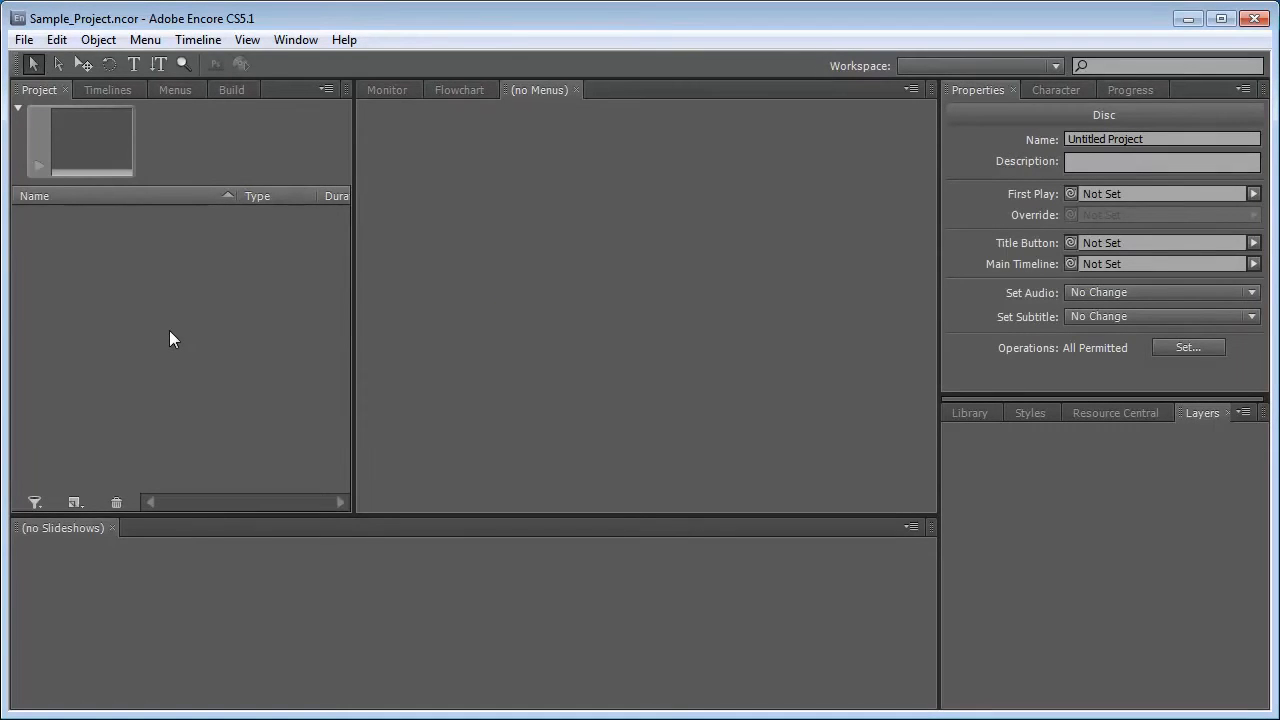
Examine the workspace areas of the new project: Project, Slideshows, Layers, Properties, Menus viewer and Monitor.
click(156, 268)
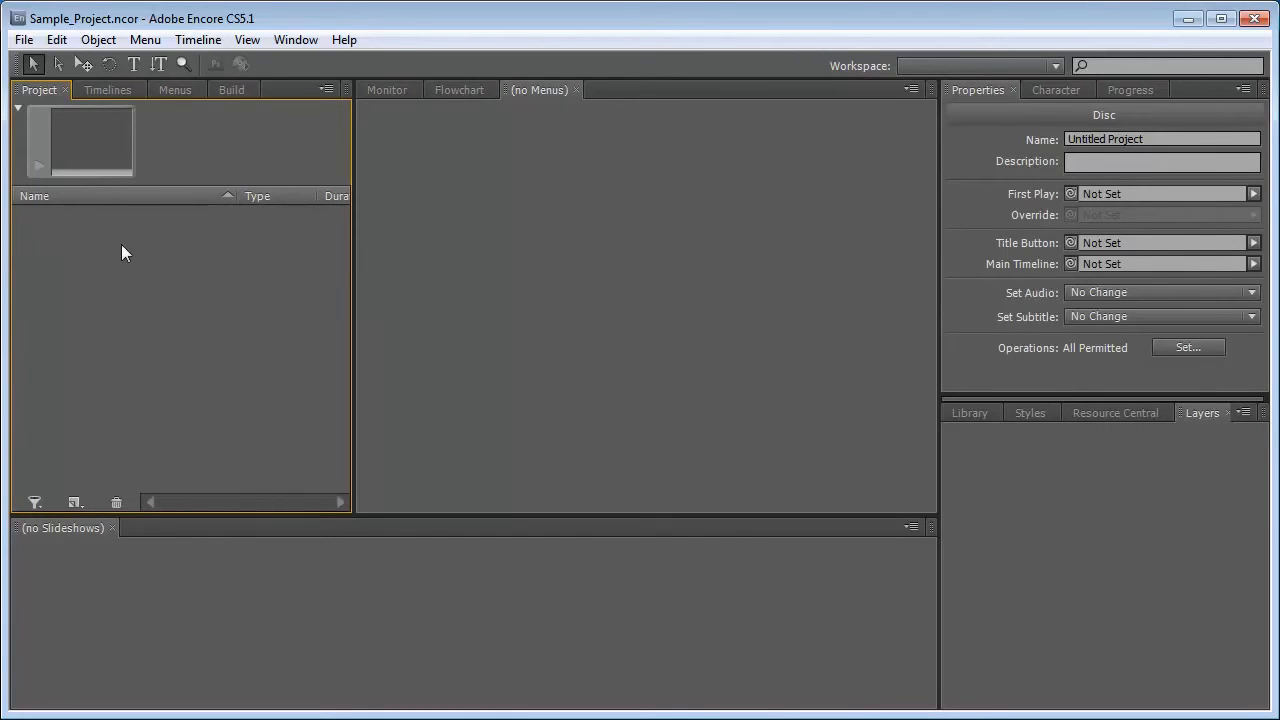
click(169, 596)
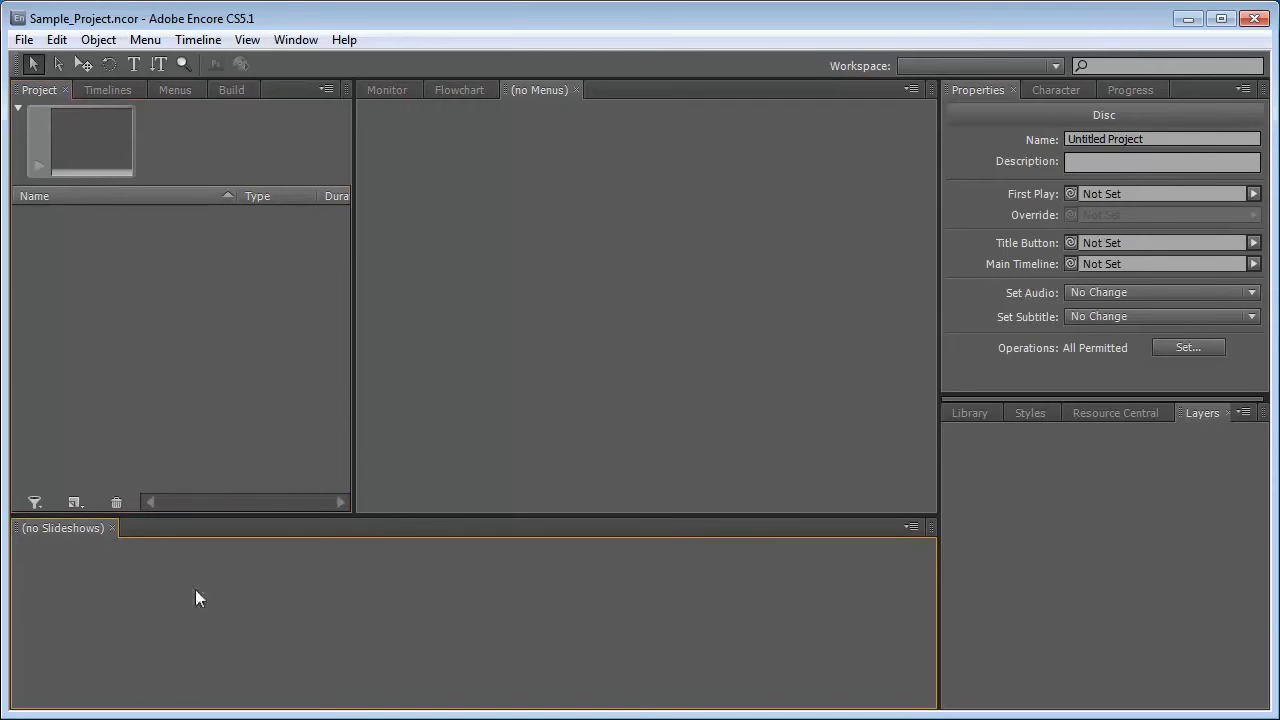
click(1027, 528)
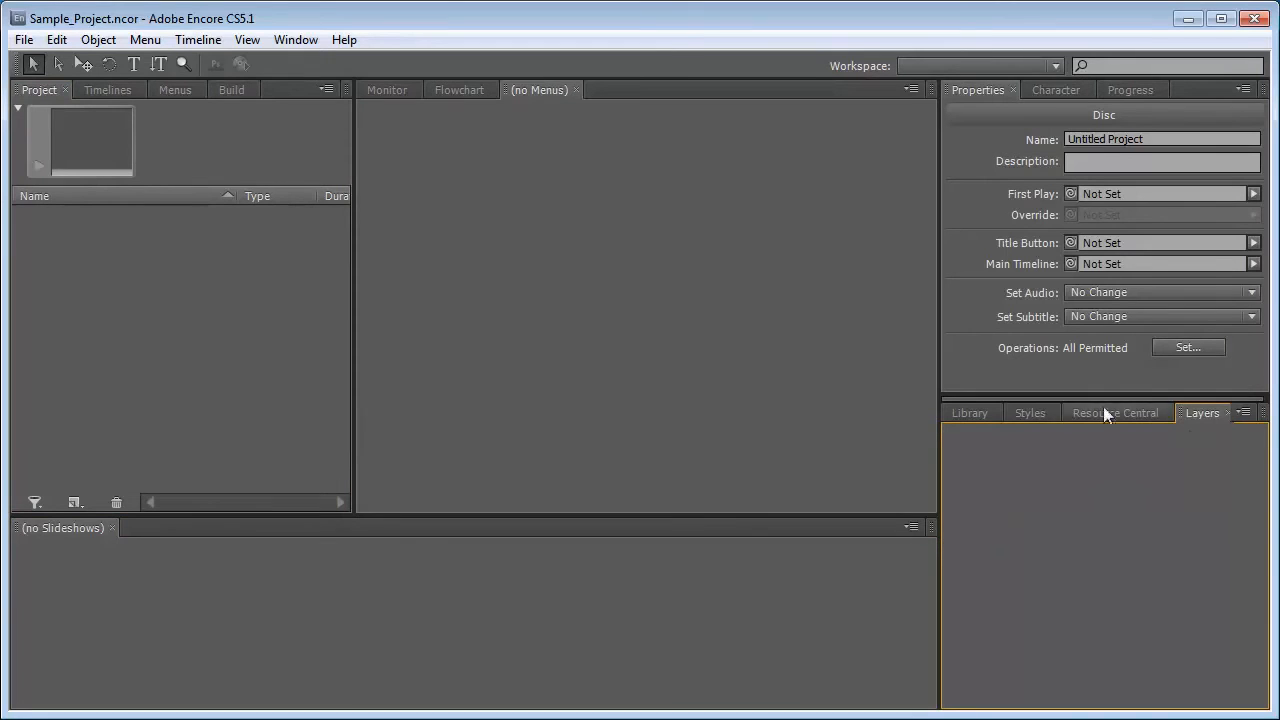
click(964, 91)
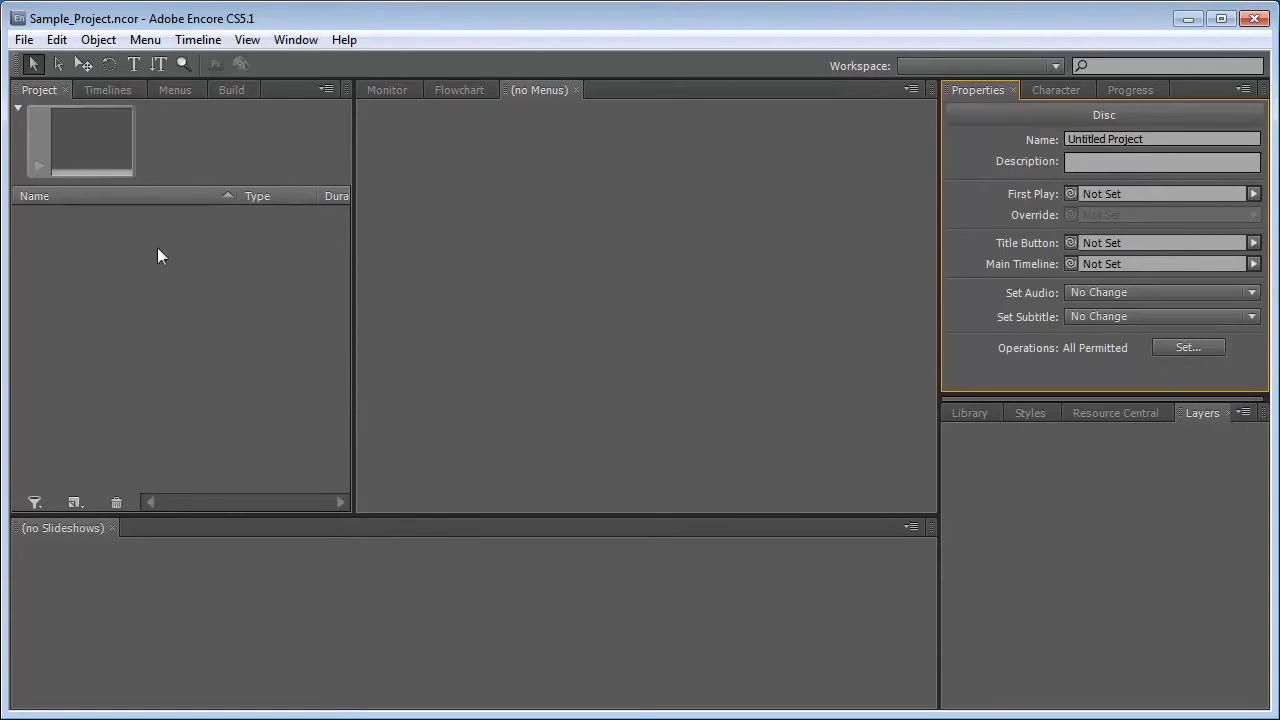
click(565, 168)
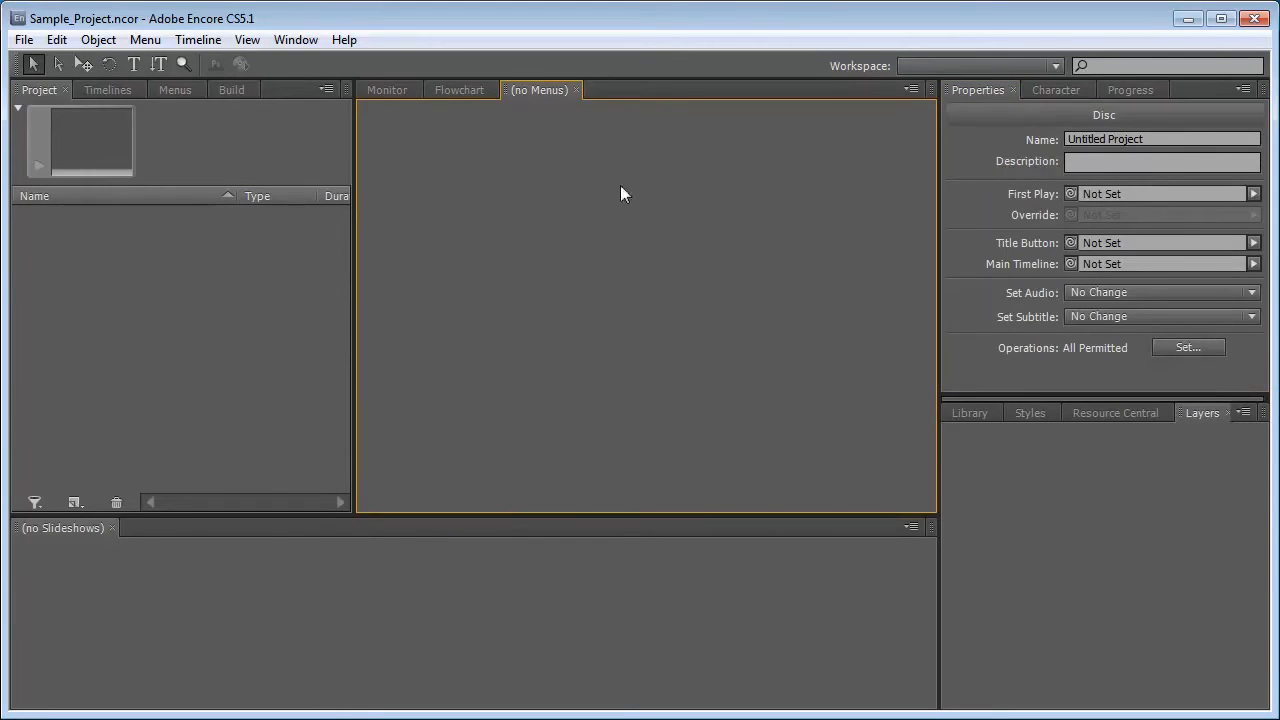
click(389, 90)
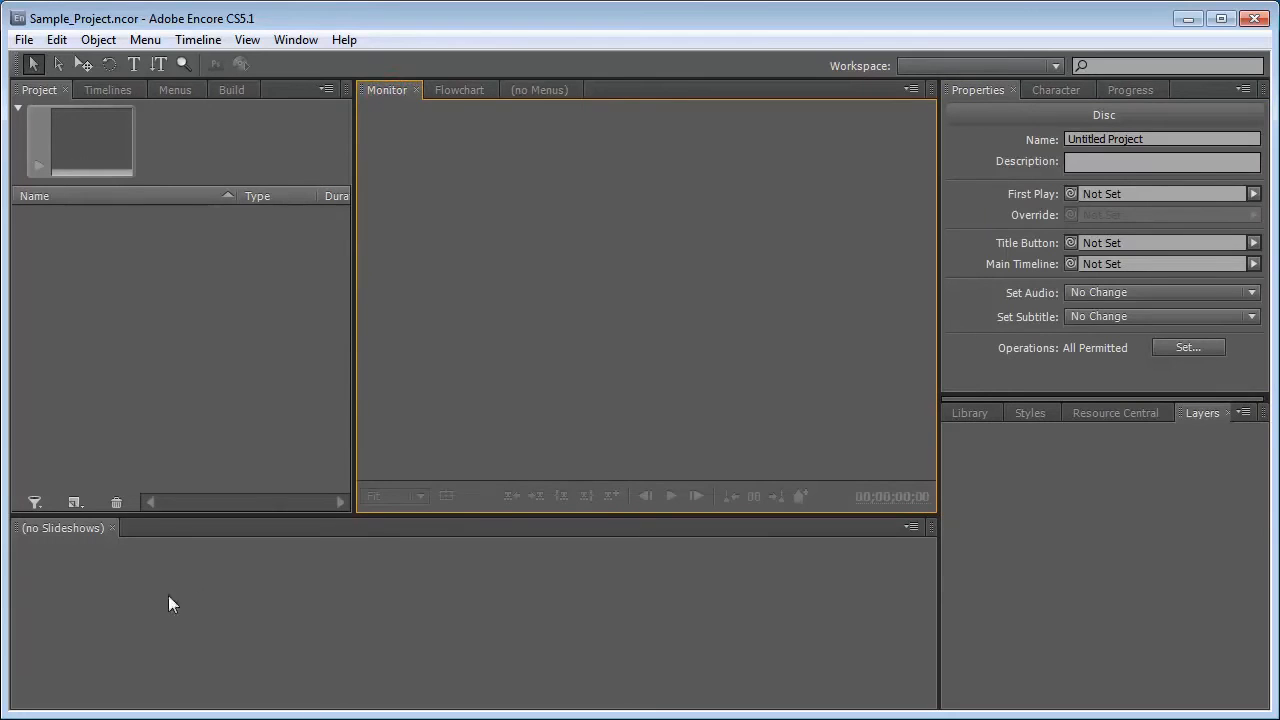
click(531, 89)
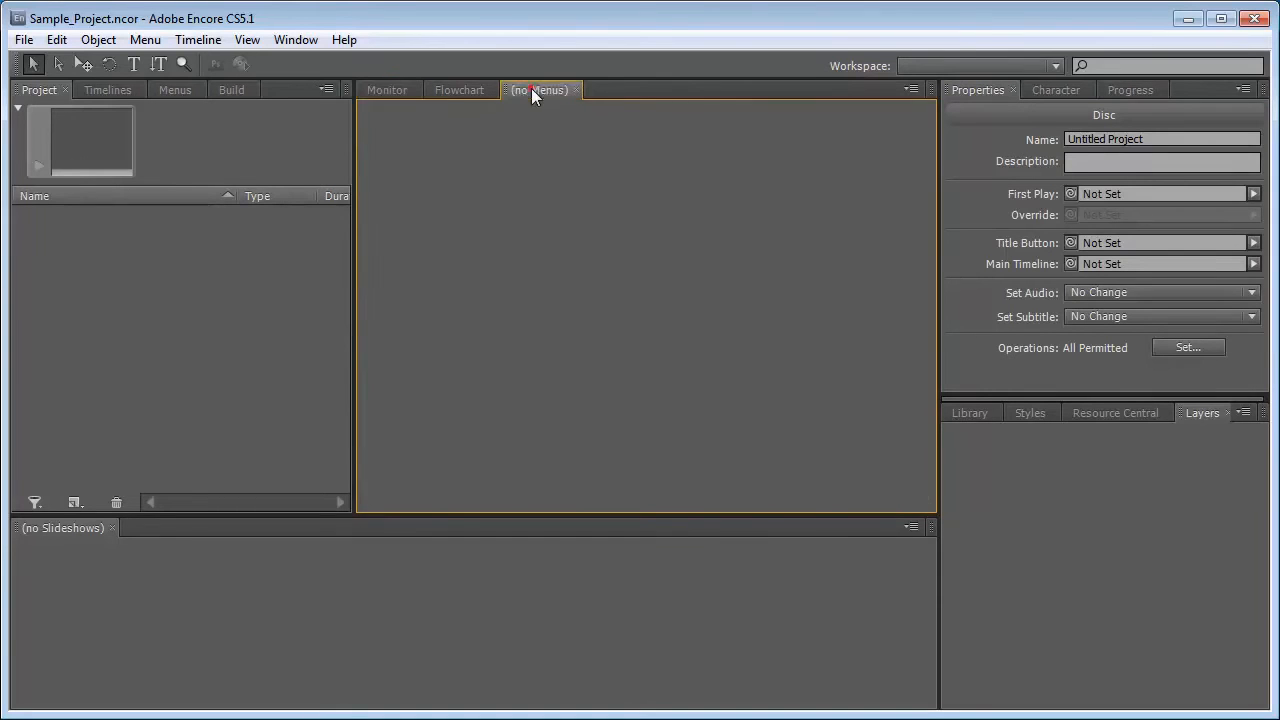
click(194, 302)
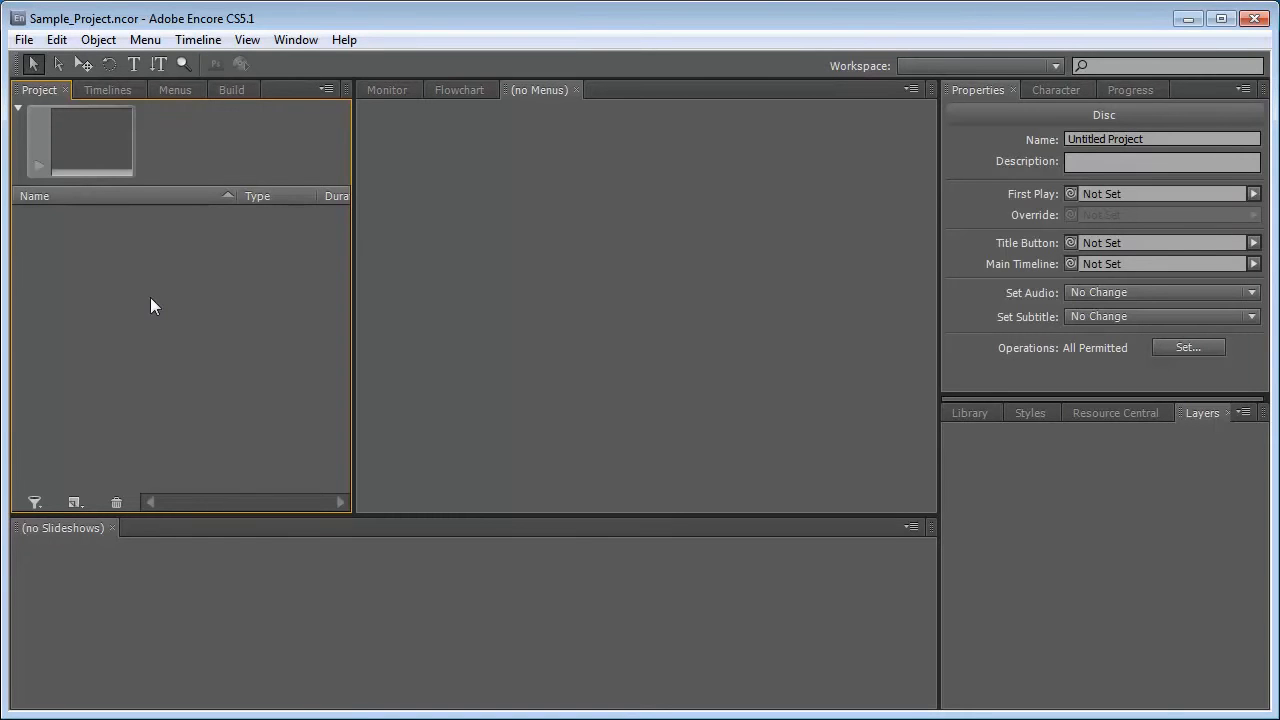
Clean the media cache database in the Media preferences and accept the preferences.
click(56, 40)
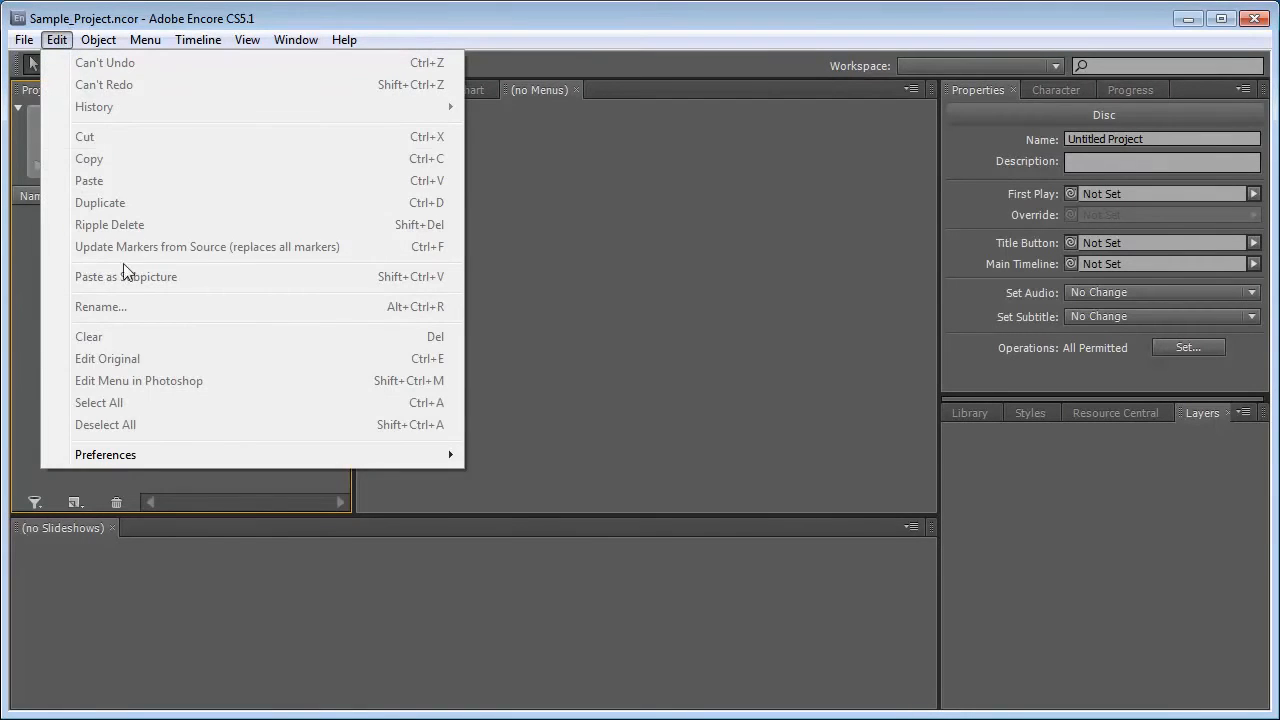
mouse_move(131, 452)
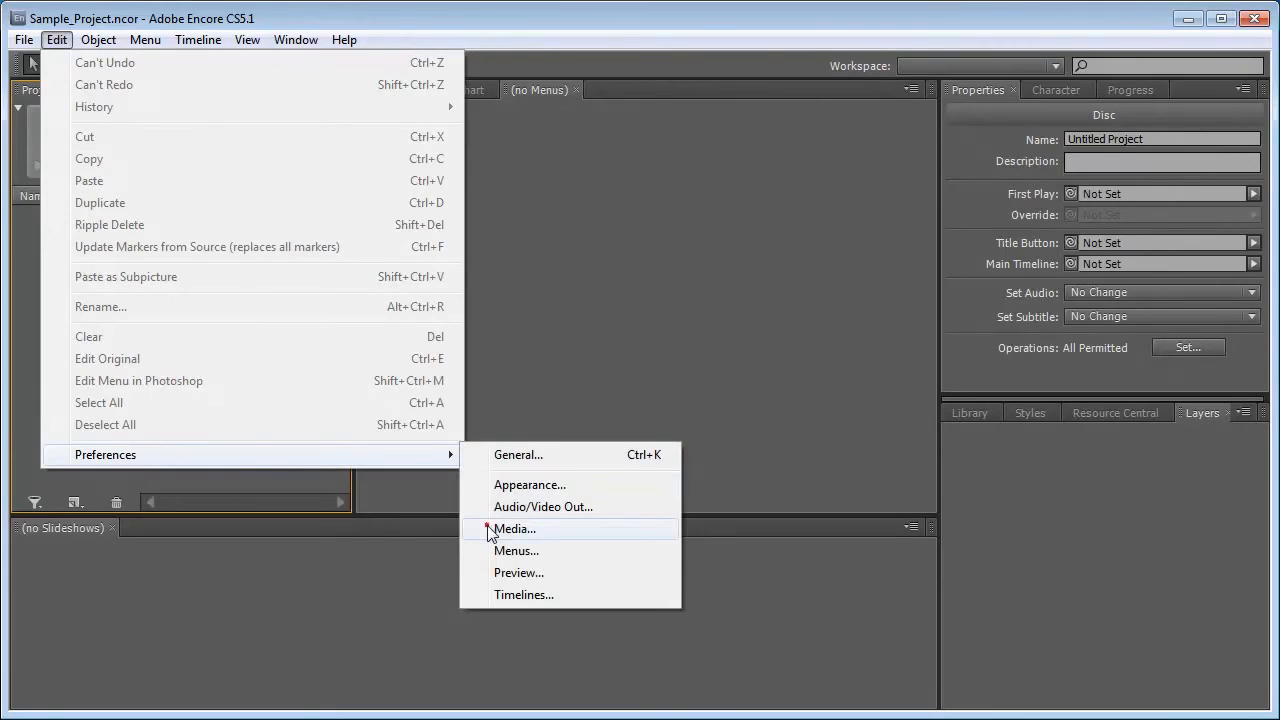
click(490, 530)
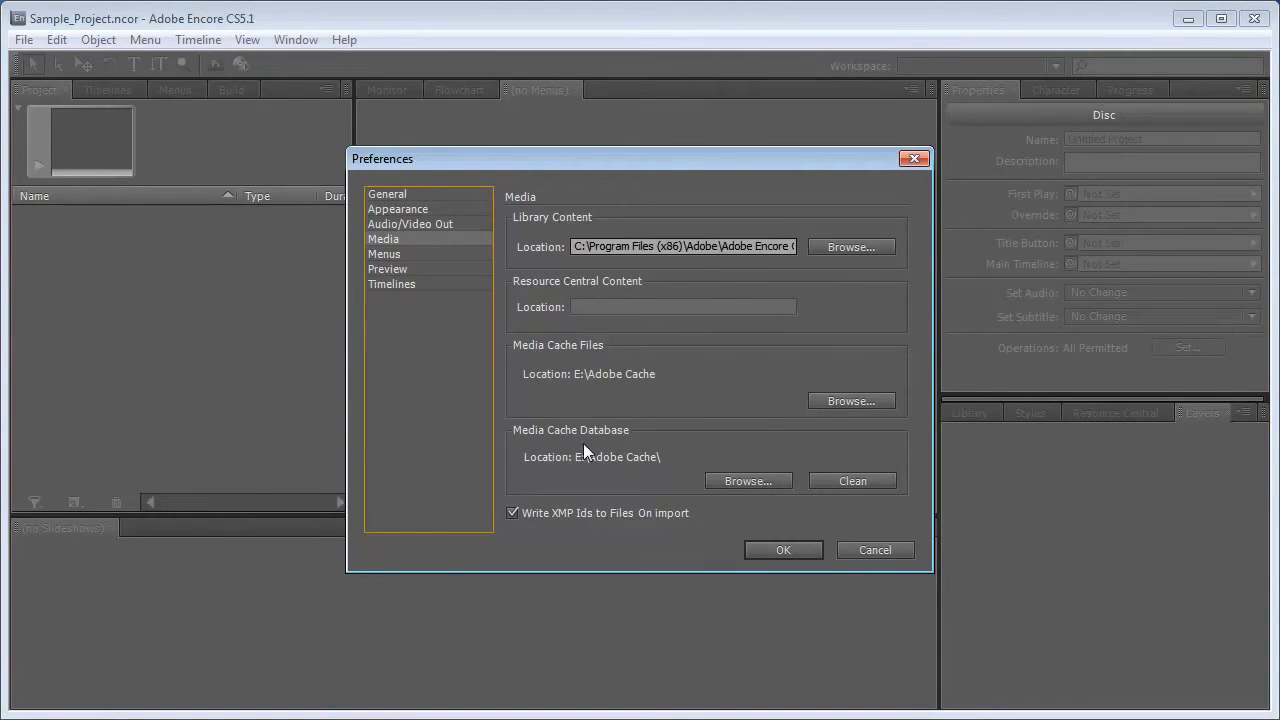
click(857, 482)
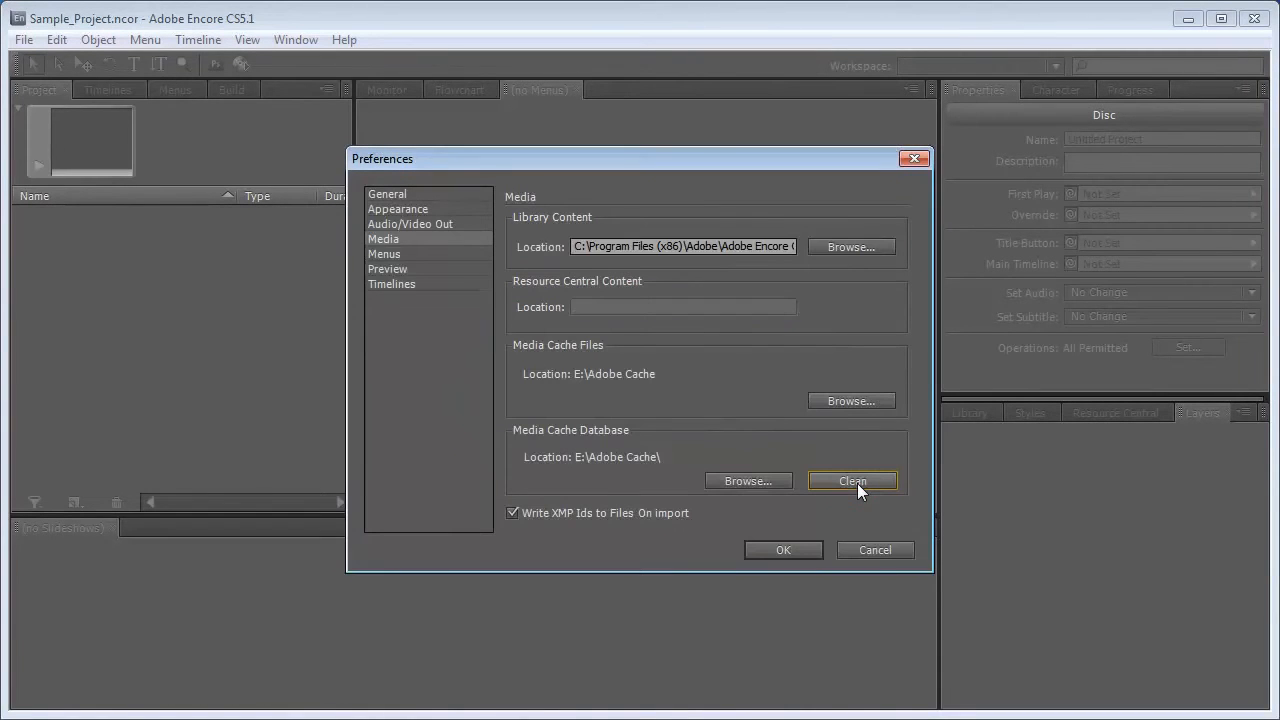
click(785, 550)
Create a new folder named Menu_Assets in the project.
click(125, 289)
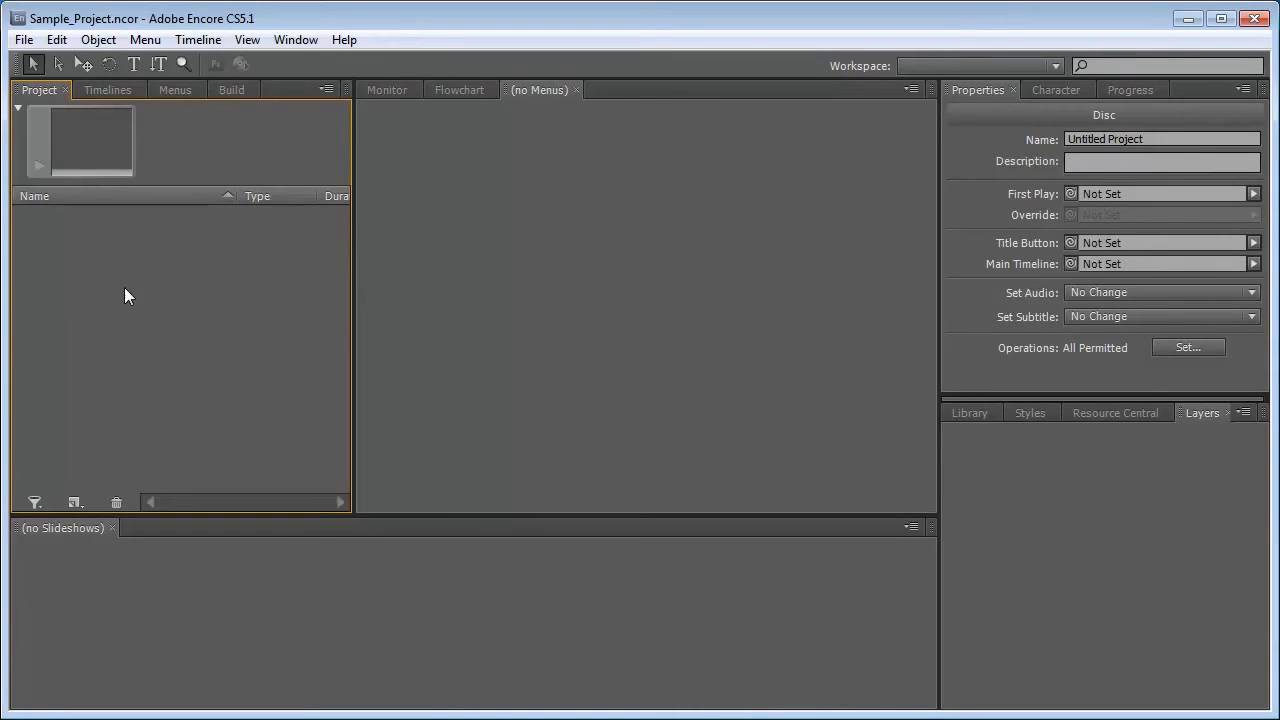
right_click(74, 257)
mouse_move(158, 300)
click(265, 444)
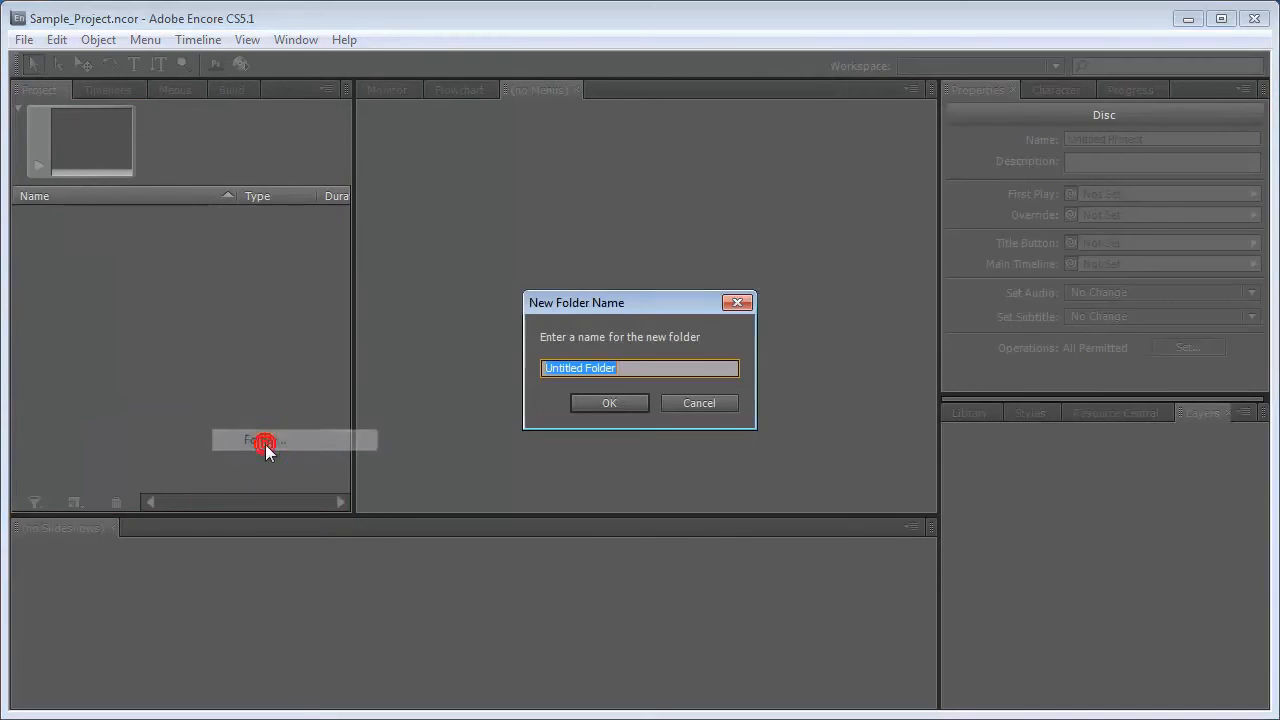
text(Menu)
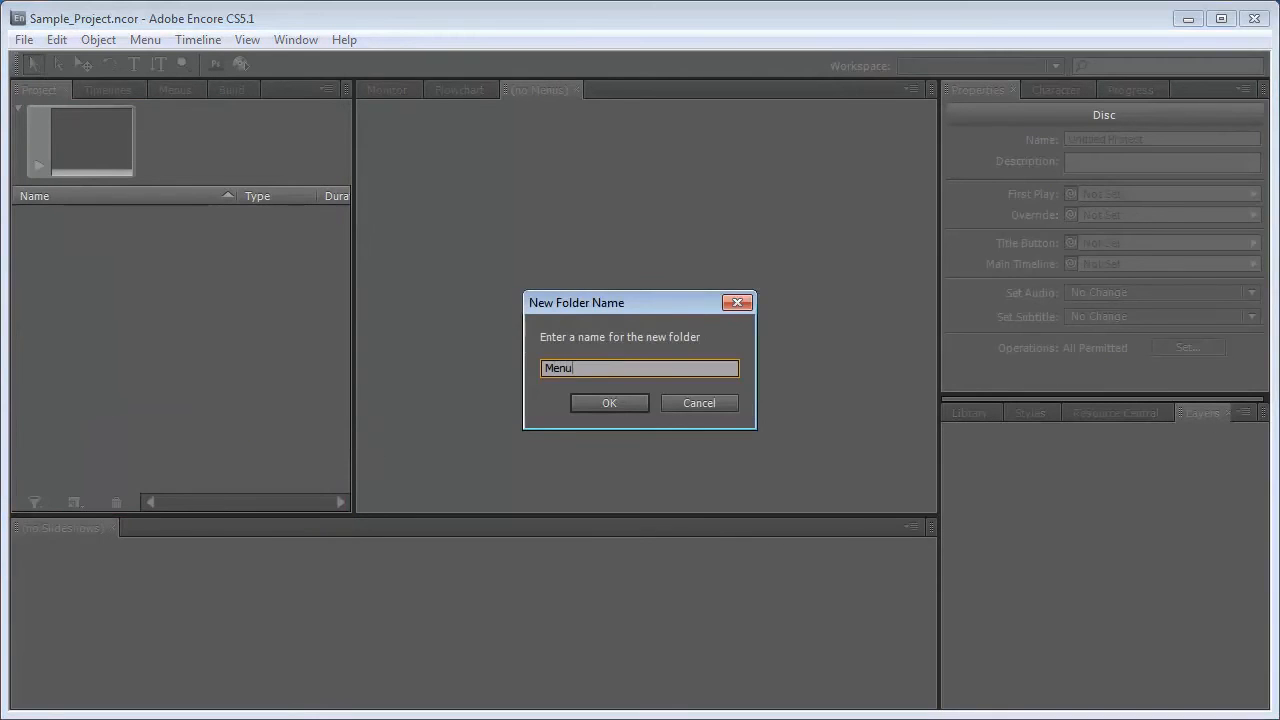
text(_Assets)
key(Return)
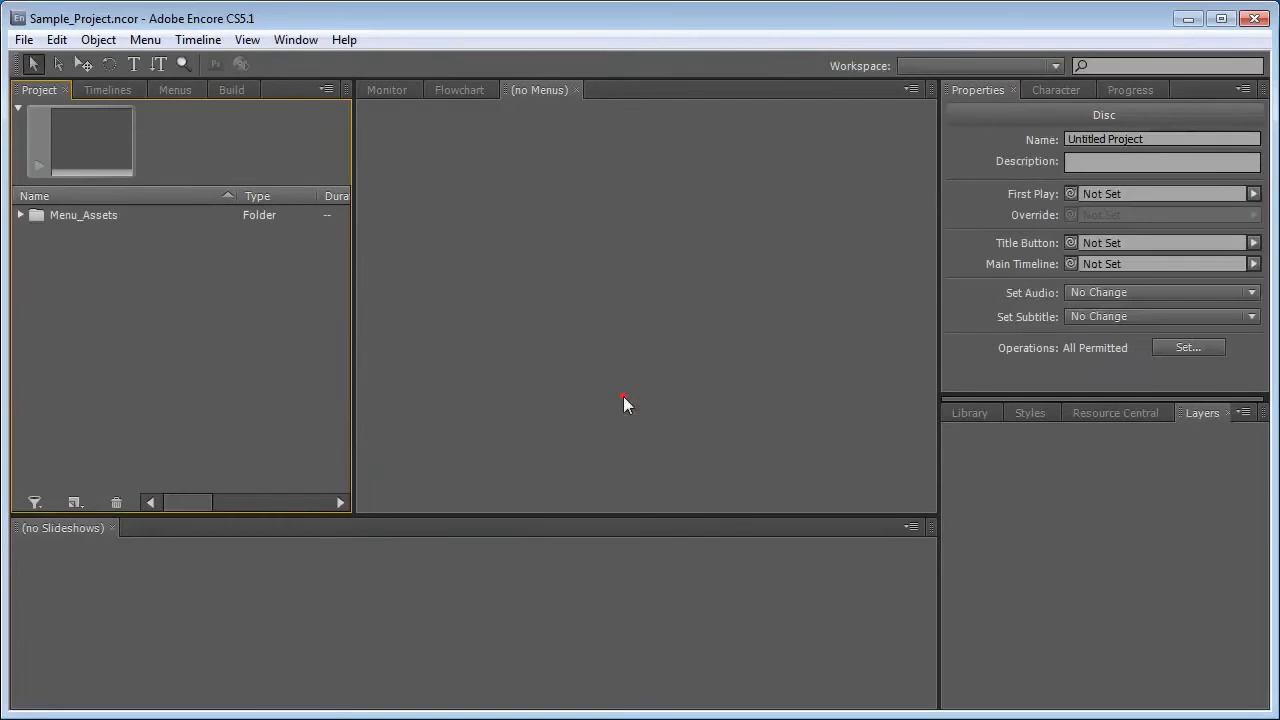
Import all movies from Main_Menu_with_Intro_HD.mov through T_Special_to_Main_HD.mov in Menu Exports as assets into the Menu_Assets folder.
click(36, 216)
right_click(36, 215)
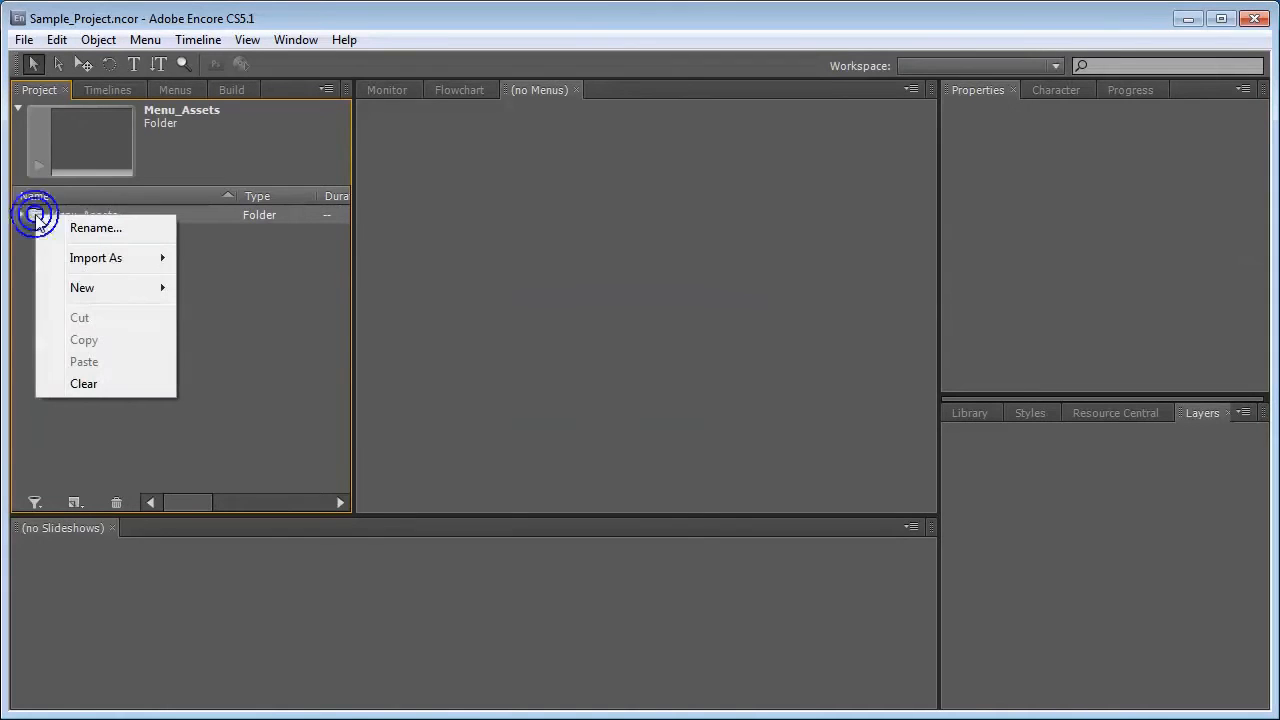
mouse_move(105, 260)
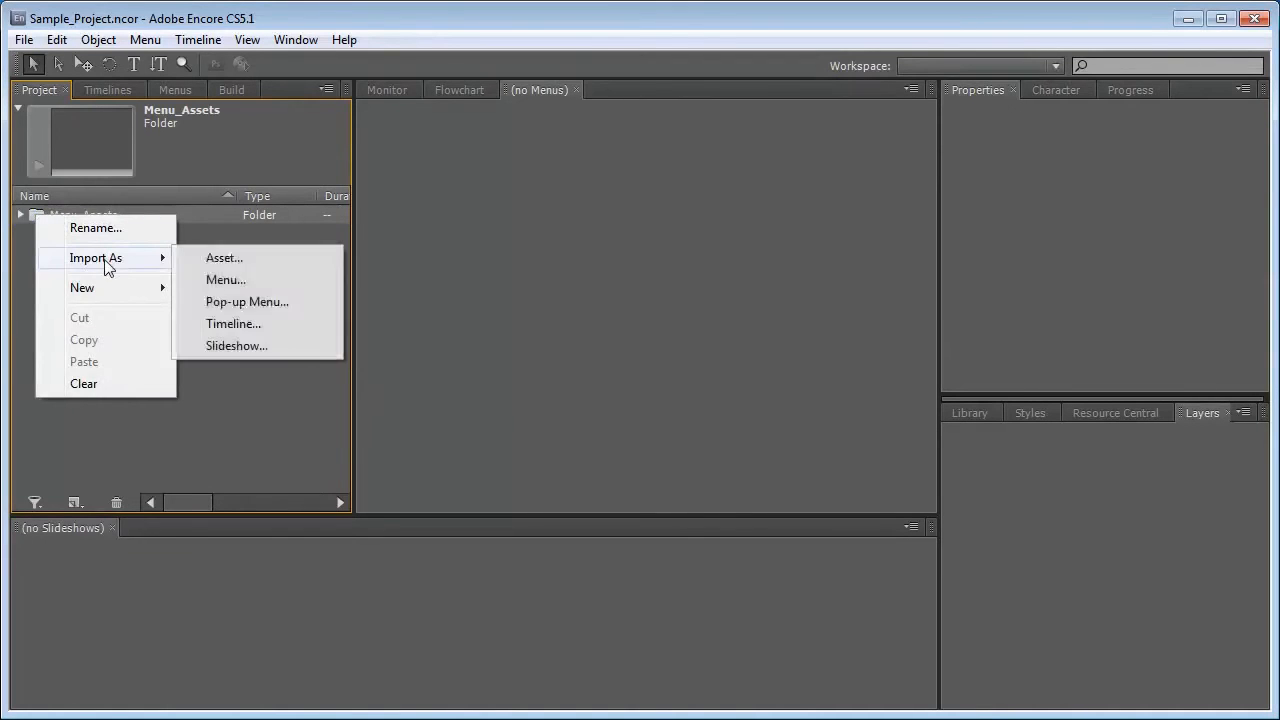
click(265, 262)
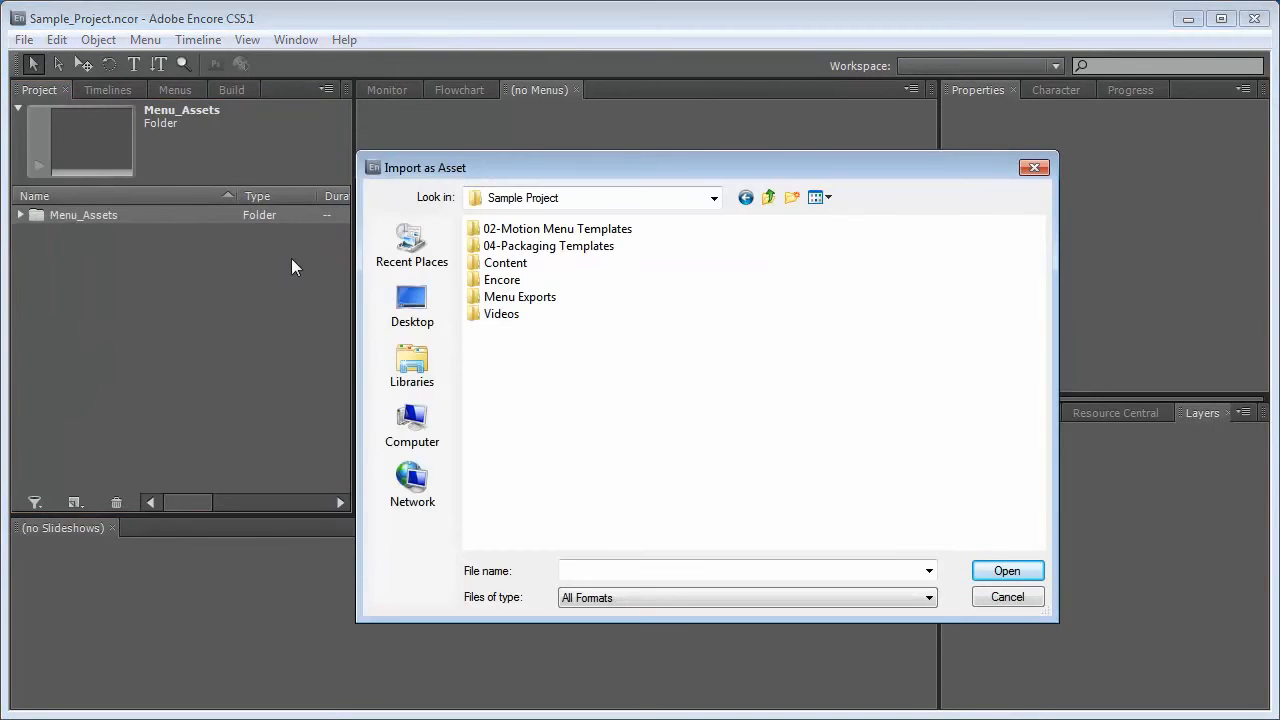
click(545, 303)
double_click(545, 303)
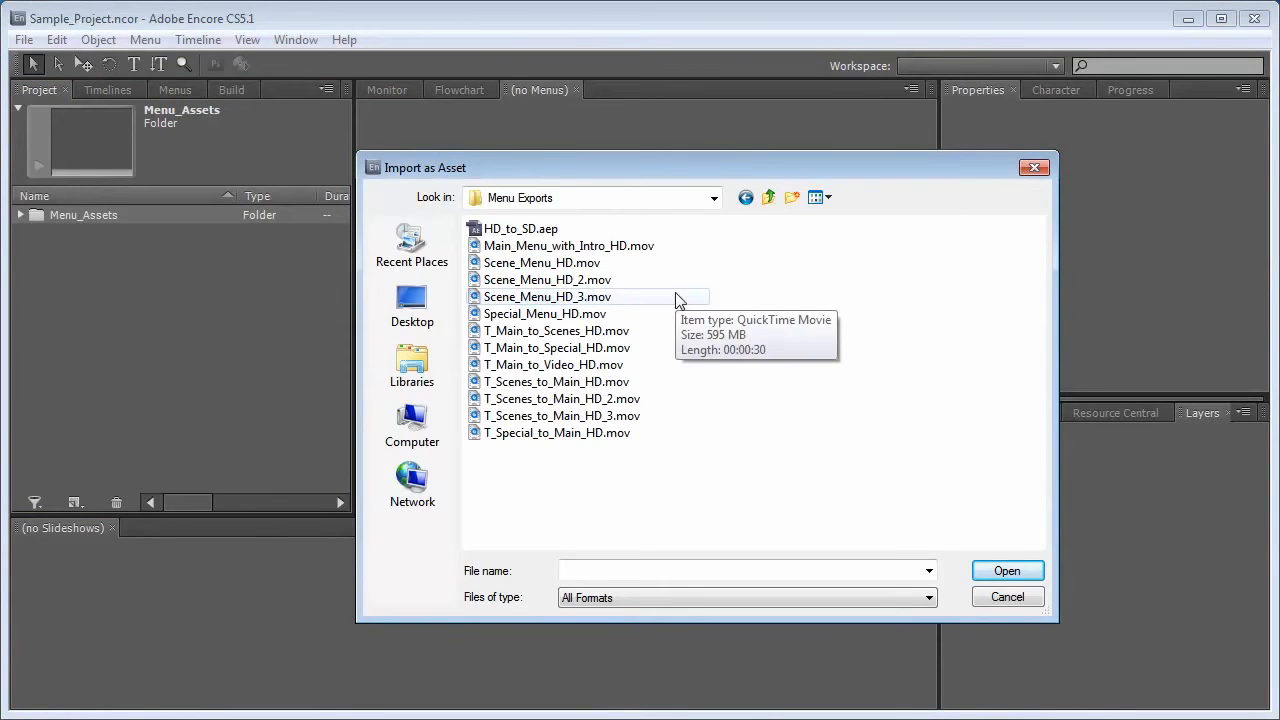
click(640, 248)
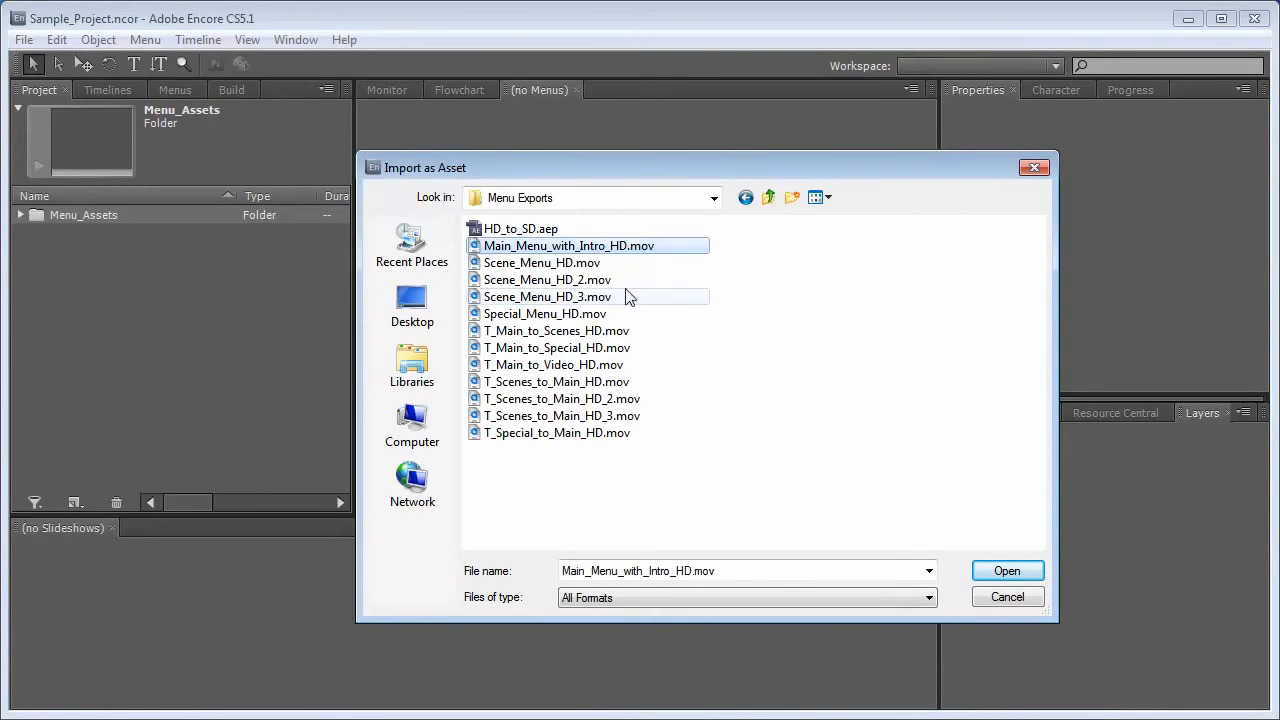
shift+click(594, 433)
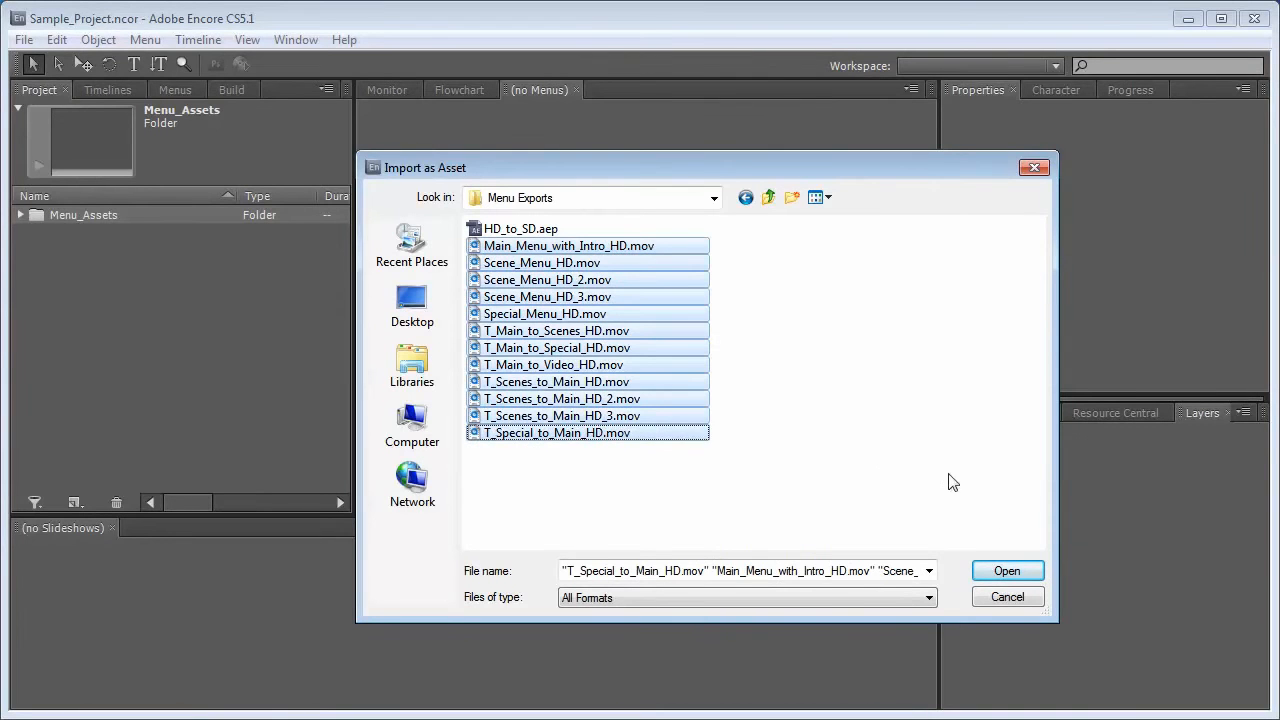
click(1012, 570)
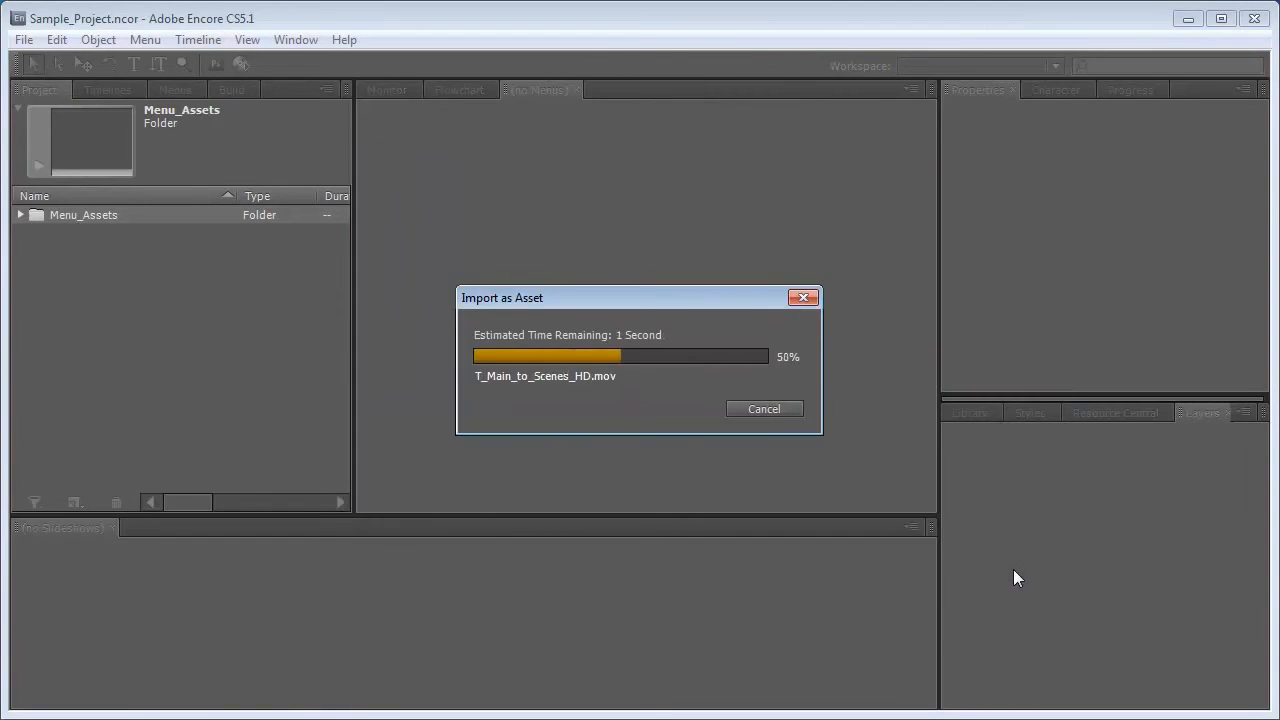
Examine the Scene_Menu_HD.mov and Scene_Menu_HD_2.mov clips inside the Menu_Assets folder and collapse the folder again.
click(20, 215)
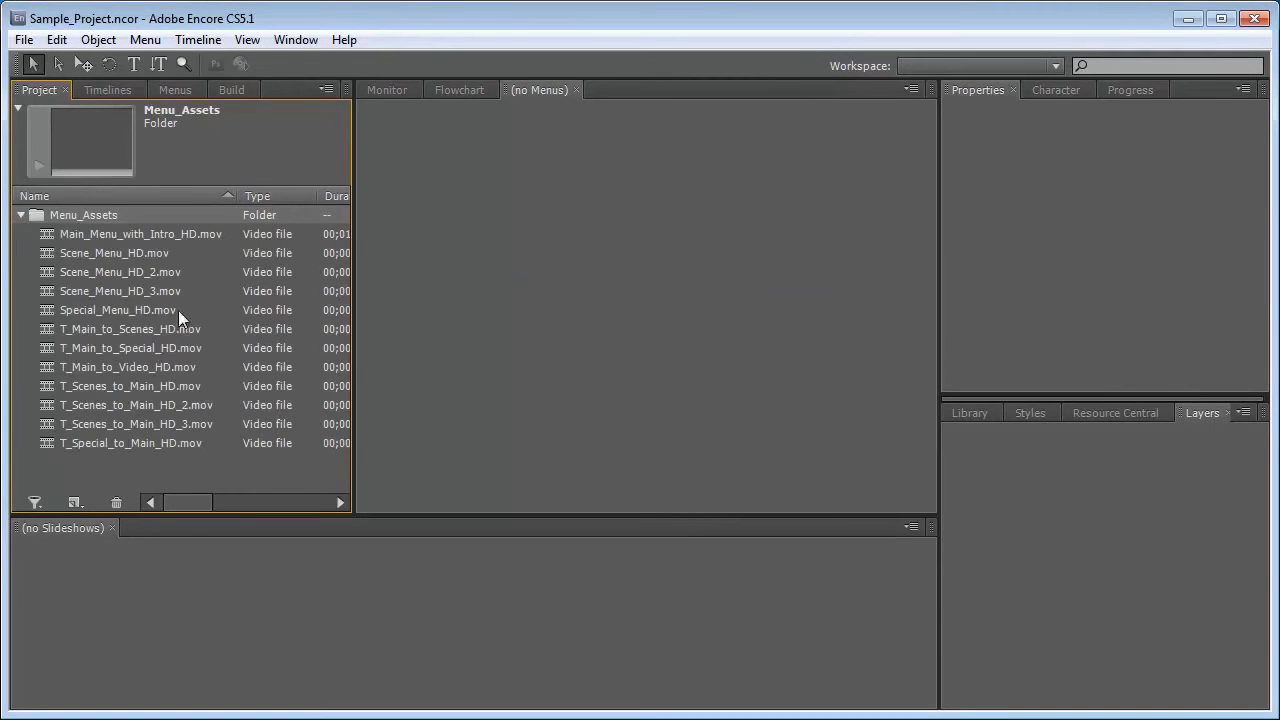
click(144, 254)
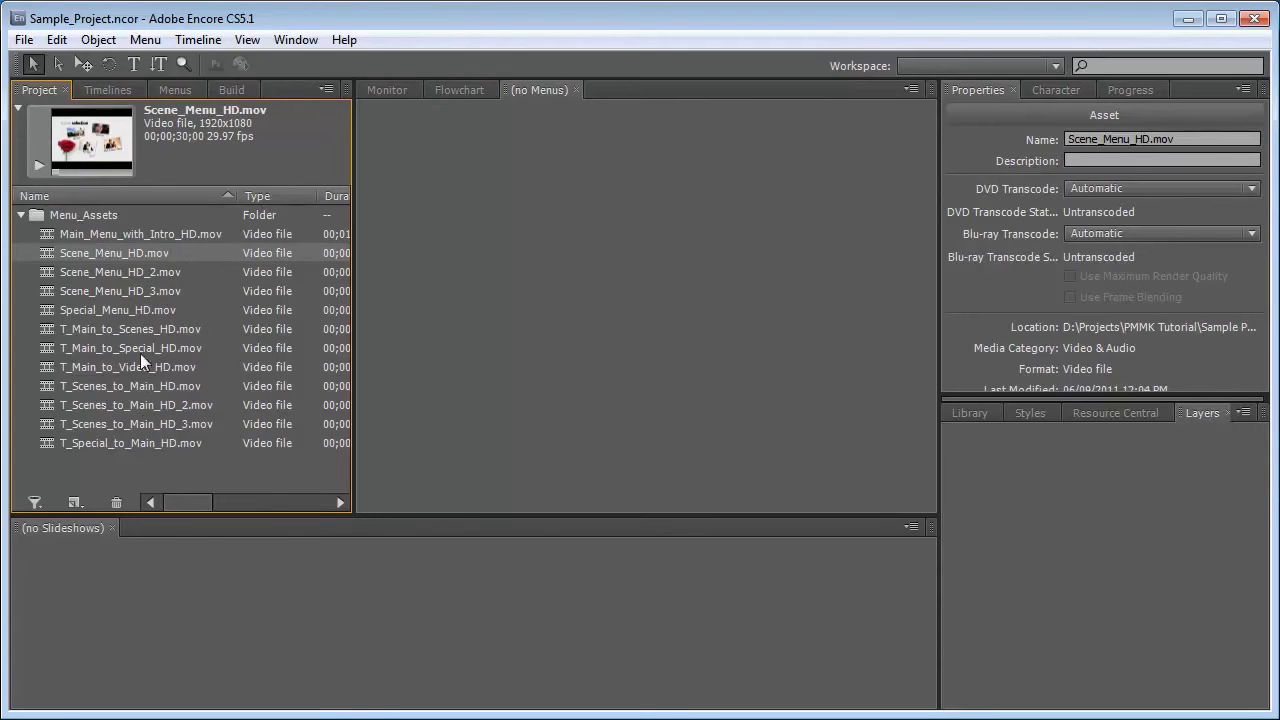
click(165, 277)
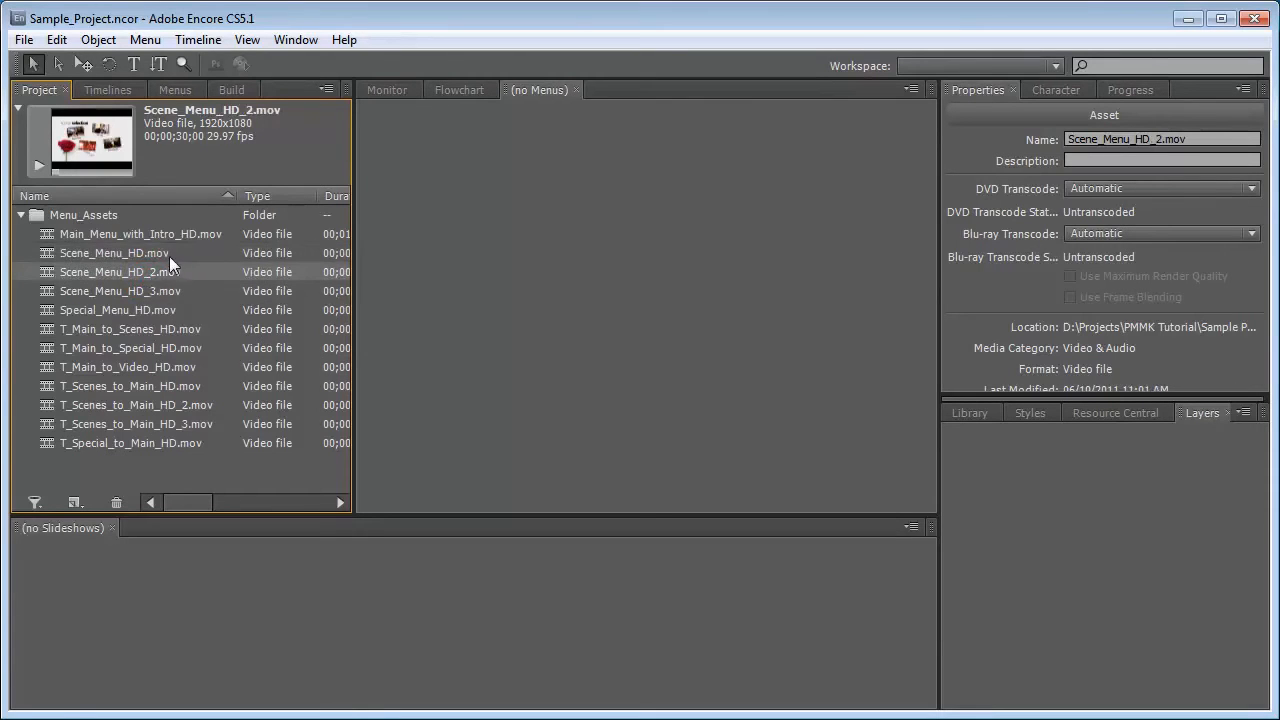
click(169, 256)
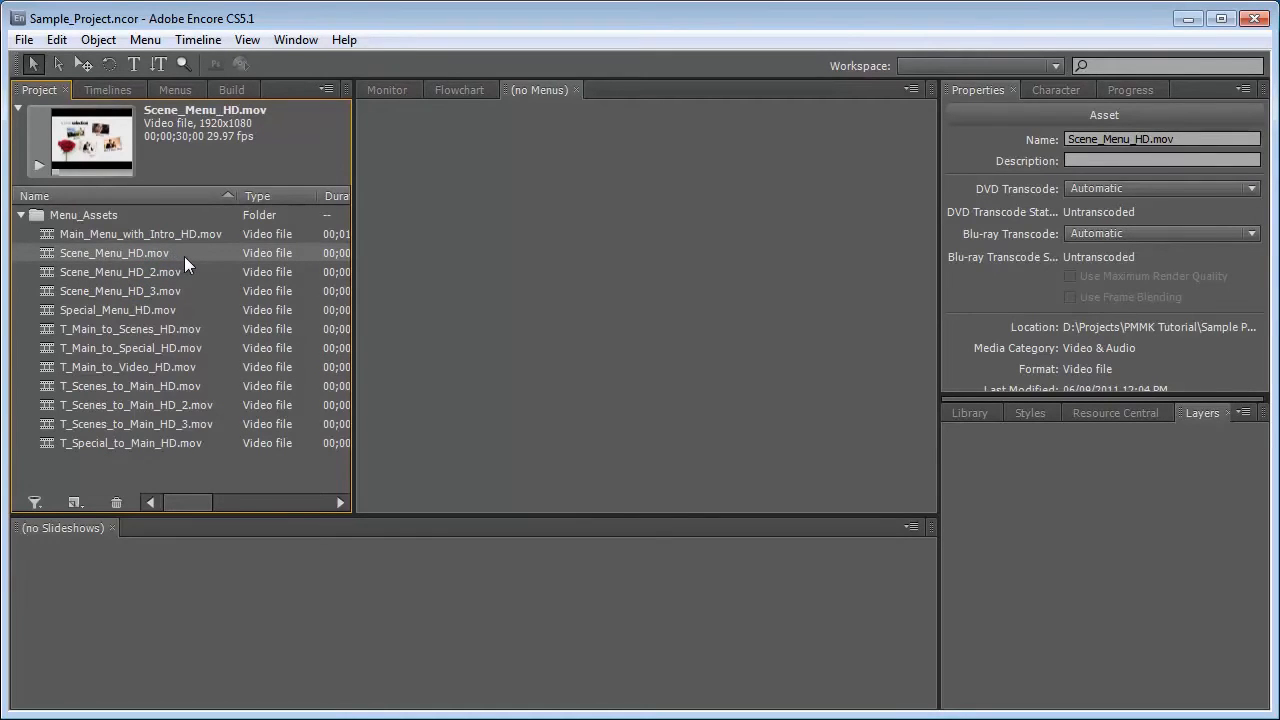
click(21, 216)
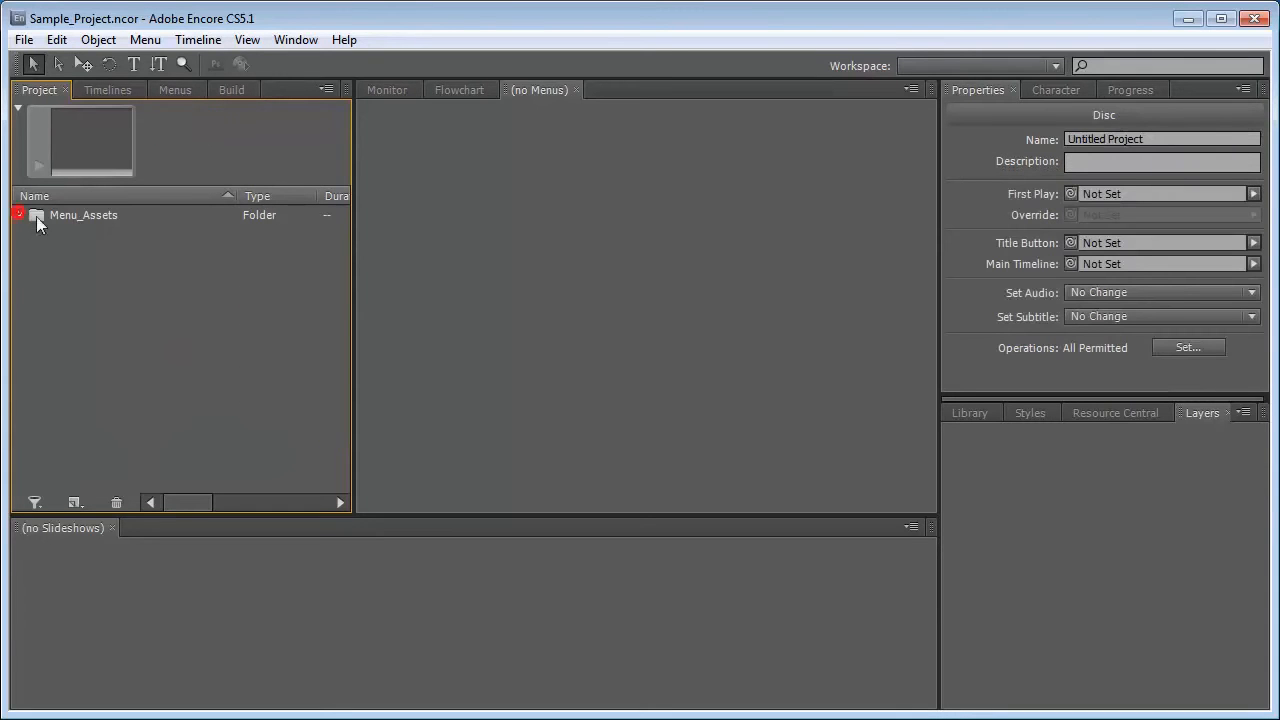
Create a second project folder named Menus at the same level as Menu_Assets.
right_click(34, 247)
mouse_move(106, 294)
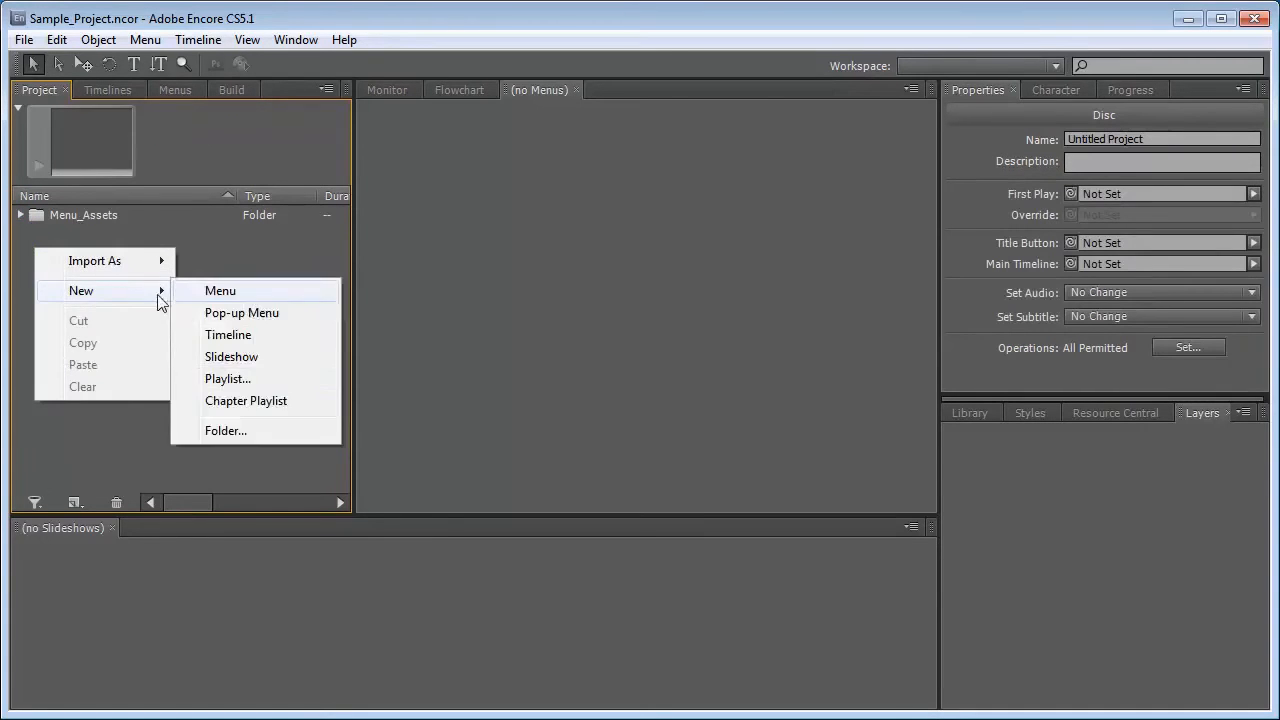
click(227, 431)
text(Menus)
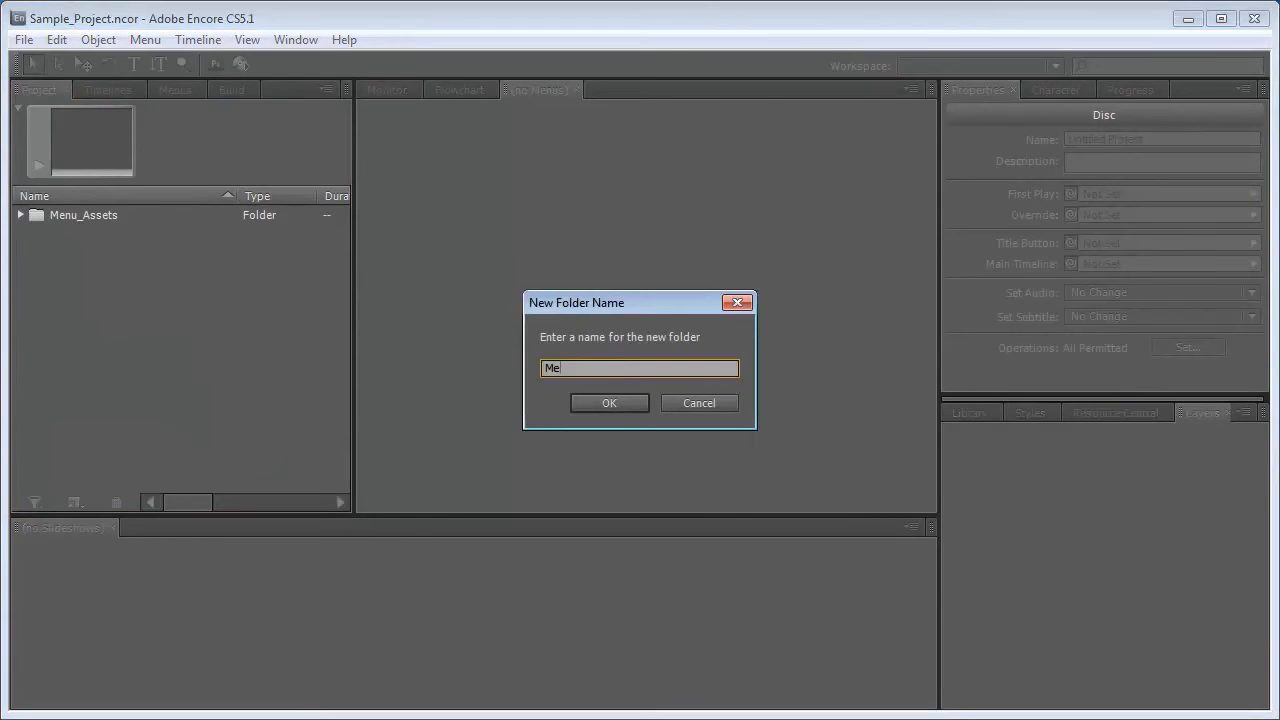
click(620, 403)
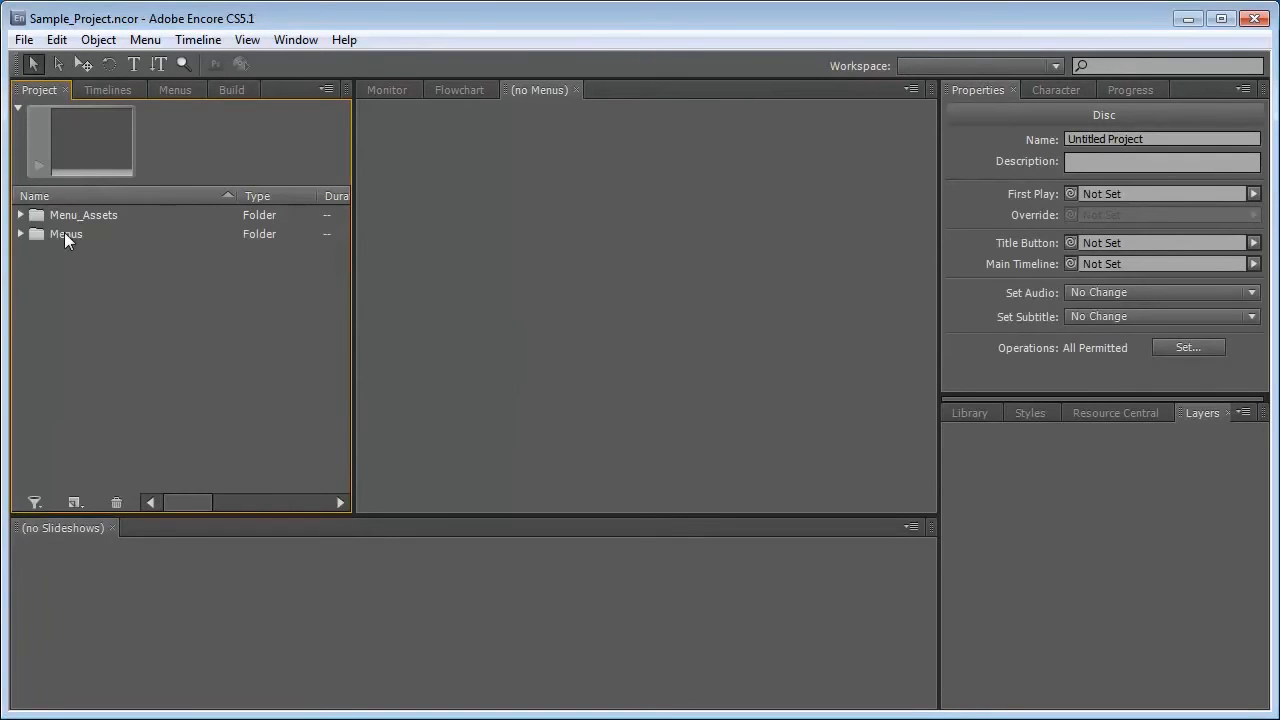
Start a menu import into the Menus folder and browse to Encore Menu Templates within 03-Authoring Templates.
click(59, 234)
right_click(60, 234)
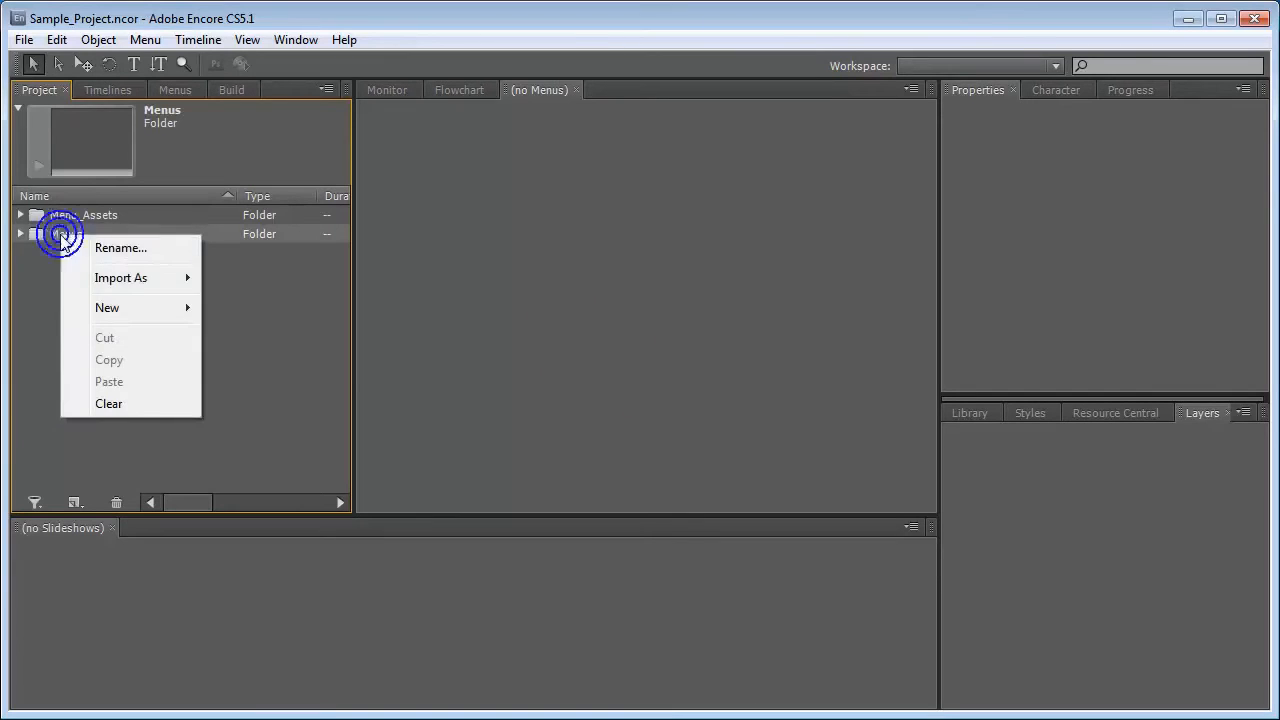
mouse_move(132, 285)
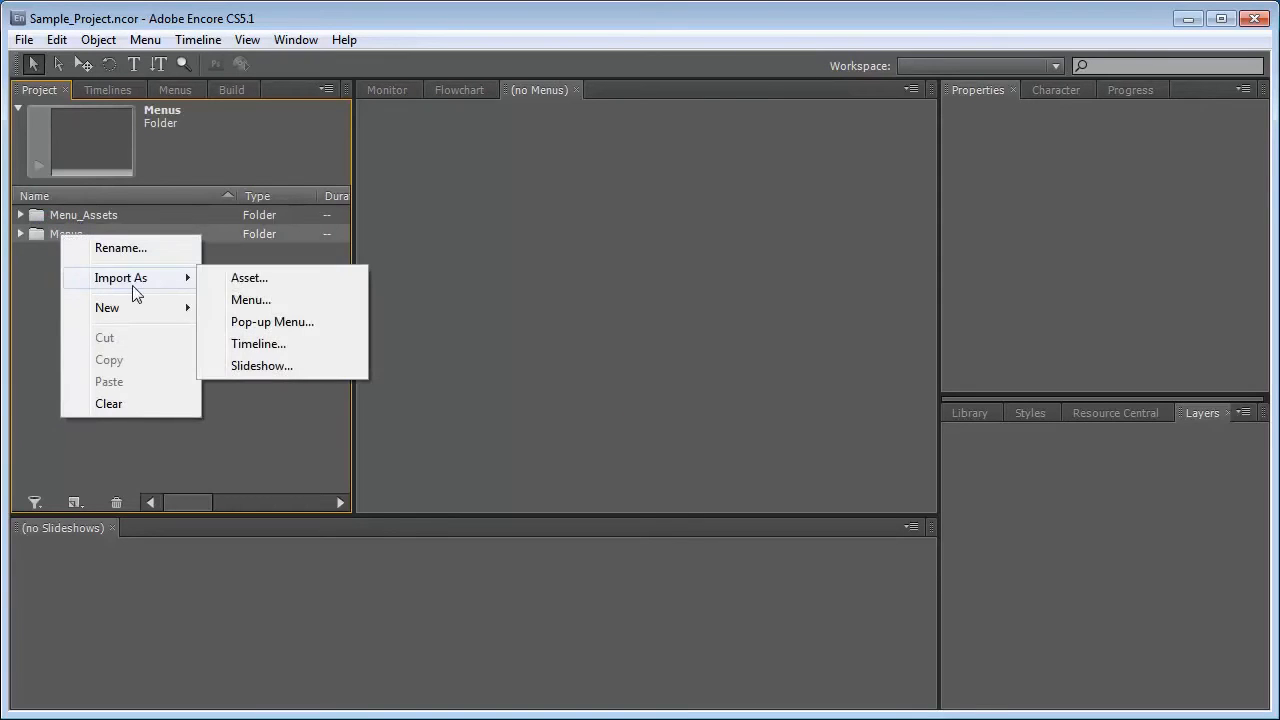
click(250, 300)
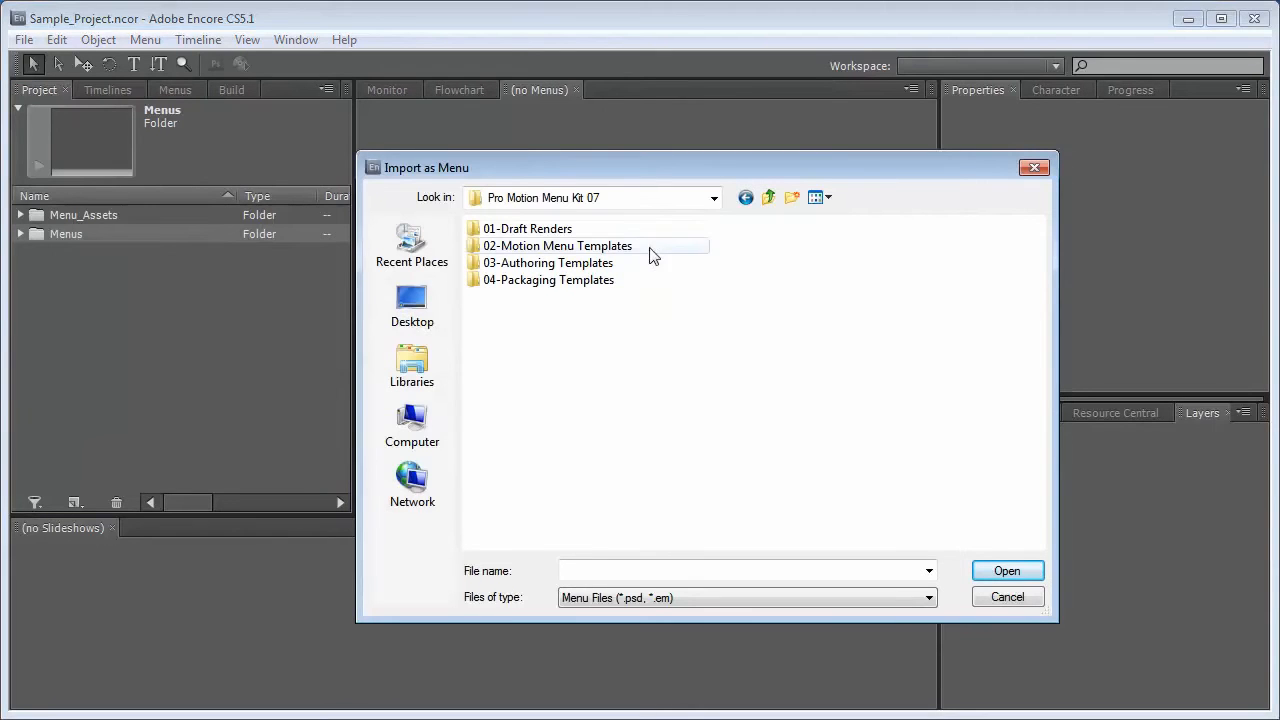
double_click(587, 265)
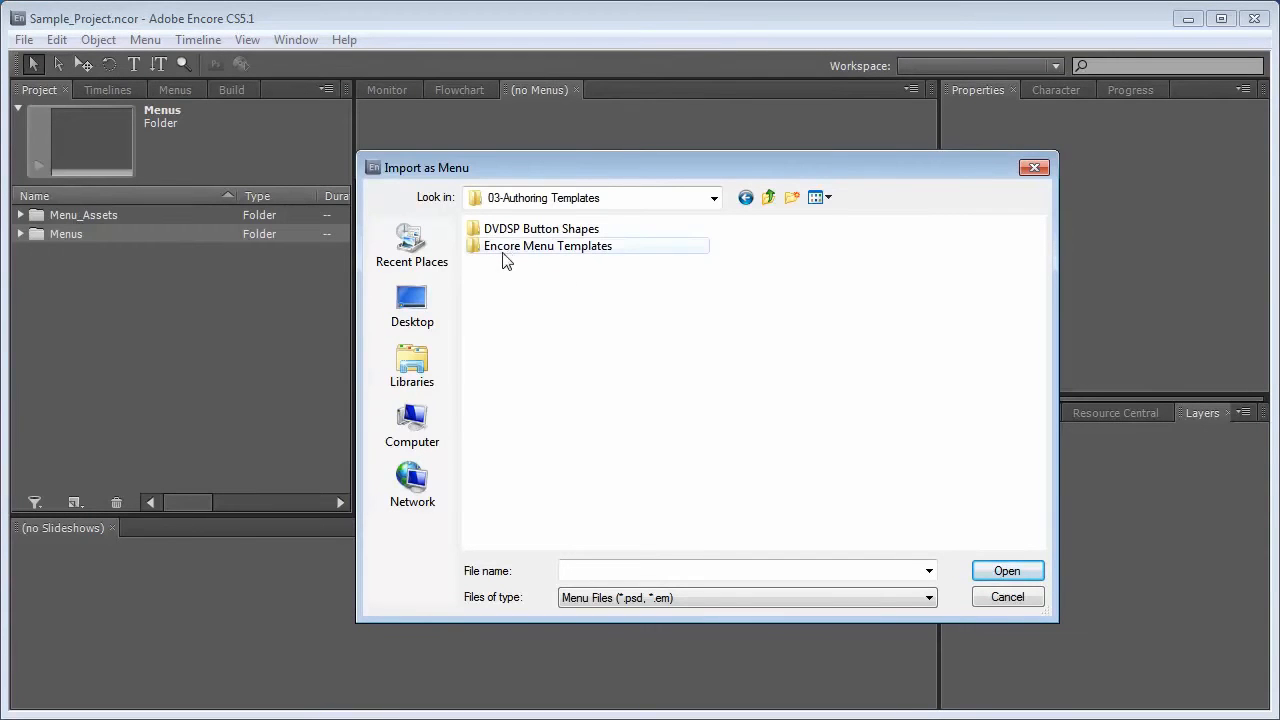
double_click(585, 248)
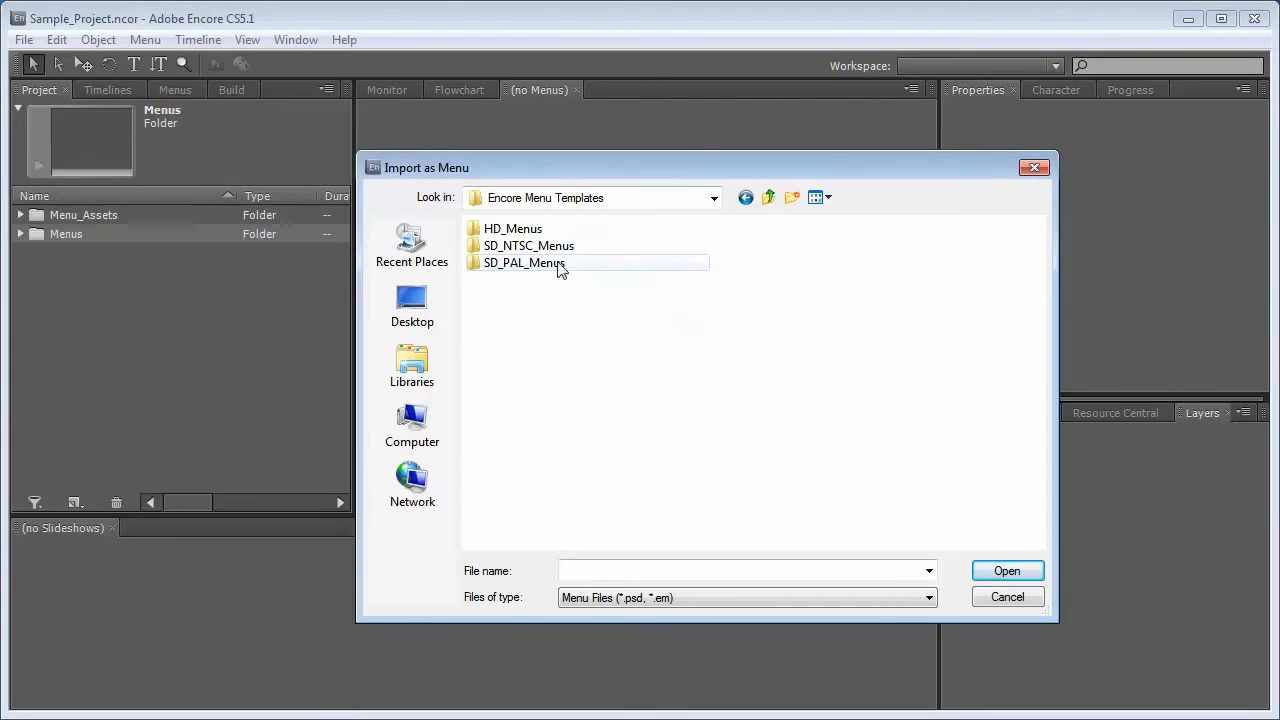
Import 07_Main_Menu_HD.psd, 07_Pop-Up_HD.psd, 07_Scene_Menu_HD.psd and 07_Special_Menu_HD.psd from the HD_Menus folder as menus.
click(555, 266)
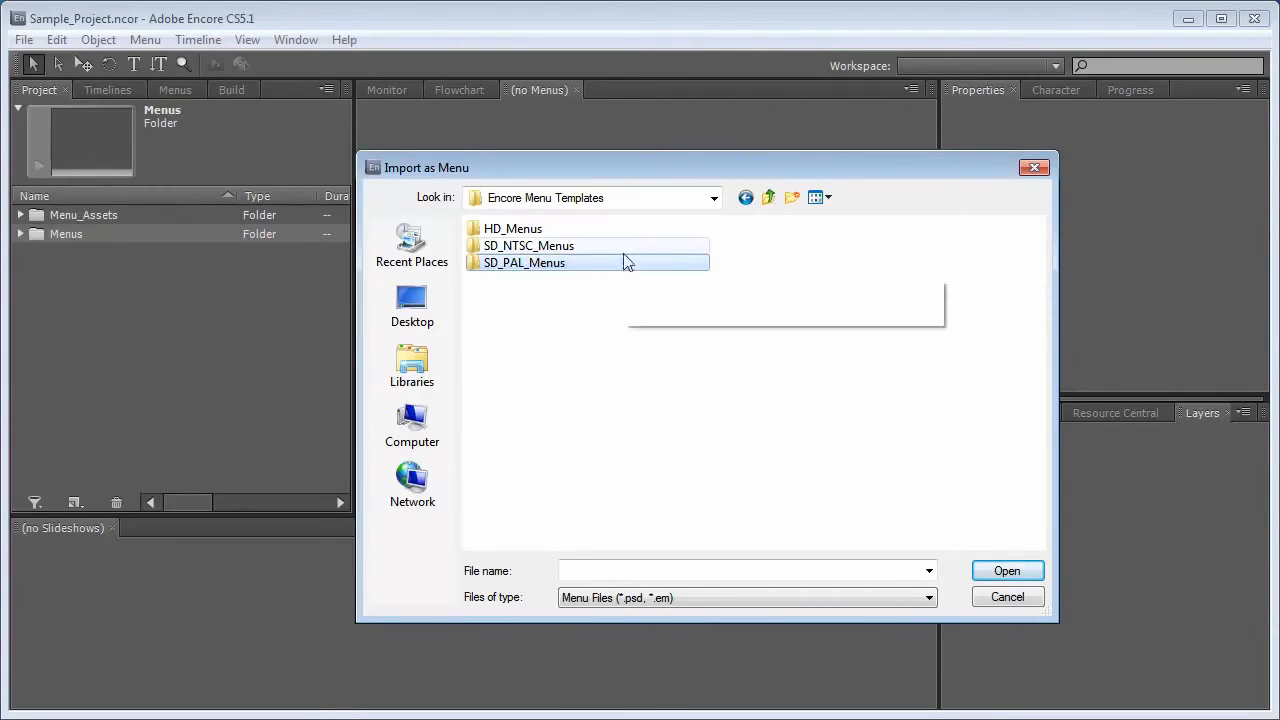
click(572, 246)
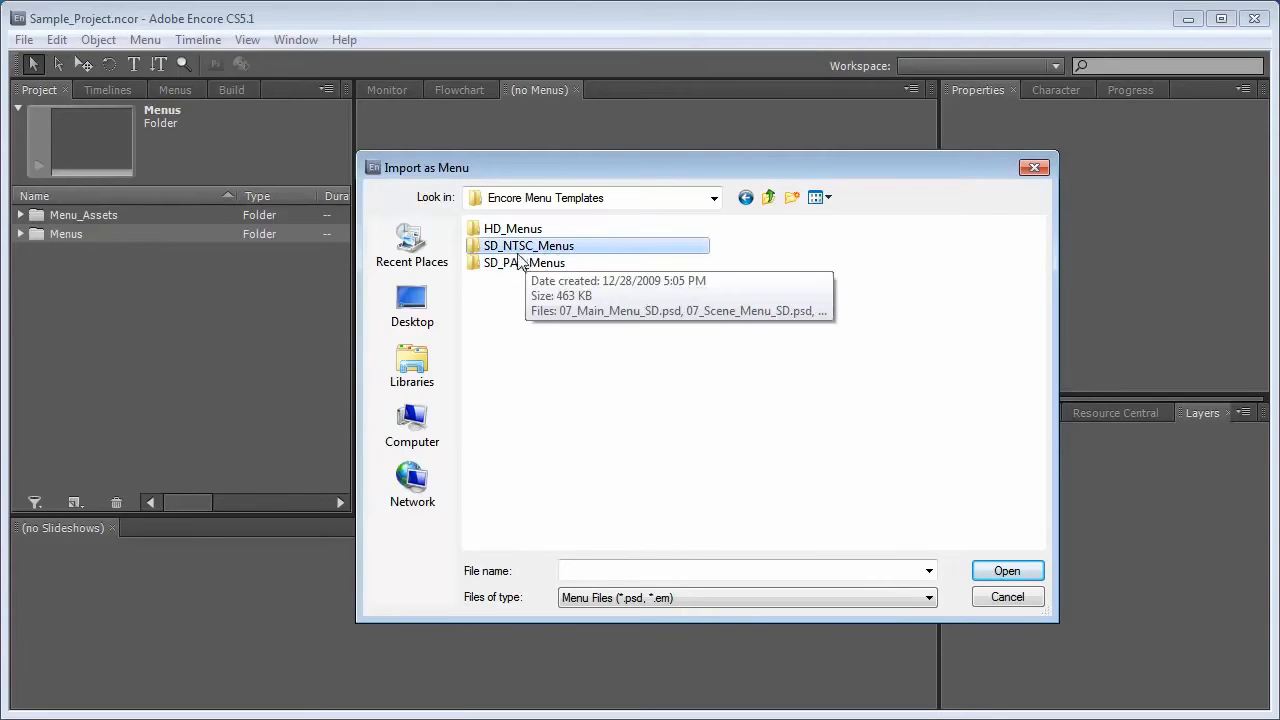
click(563, 229)
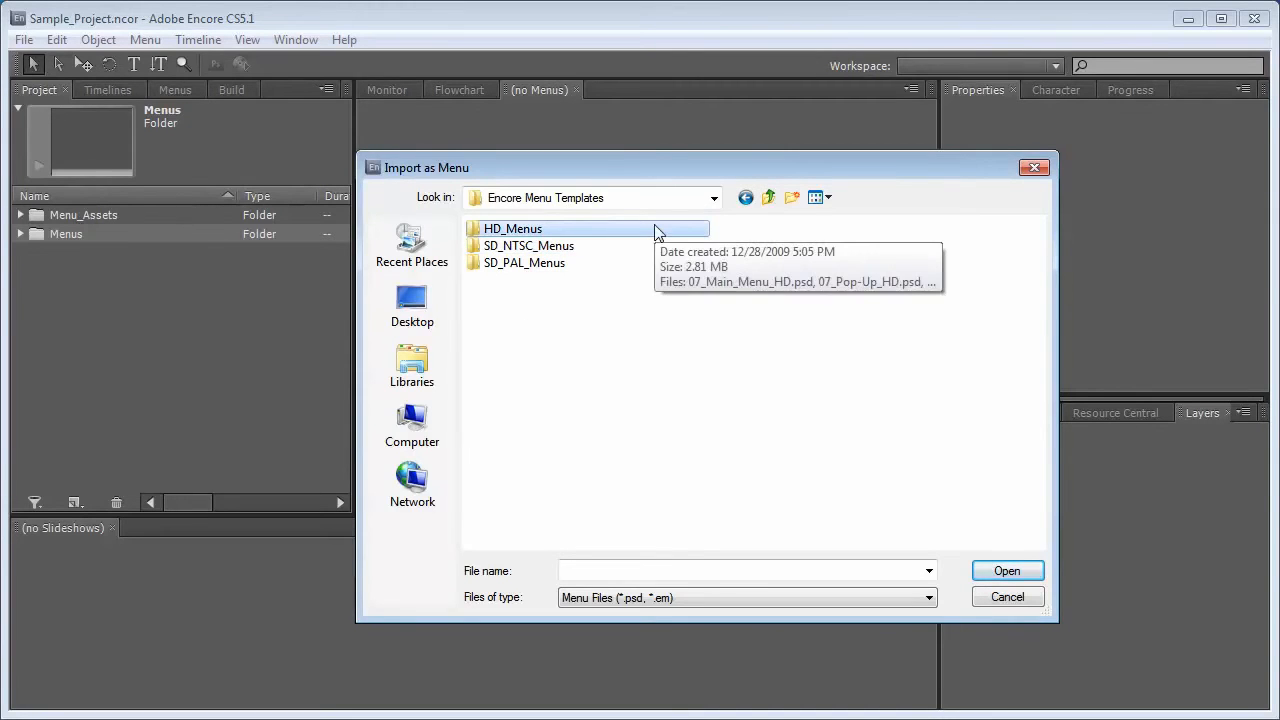
double_click(530, 232)
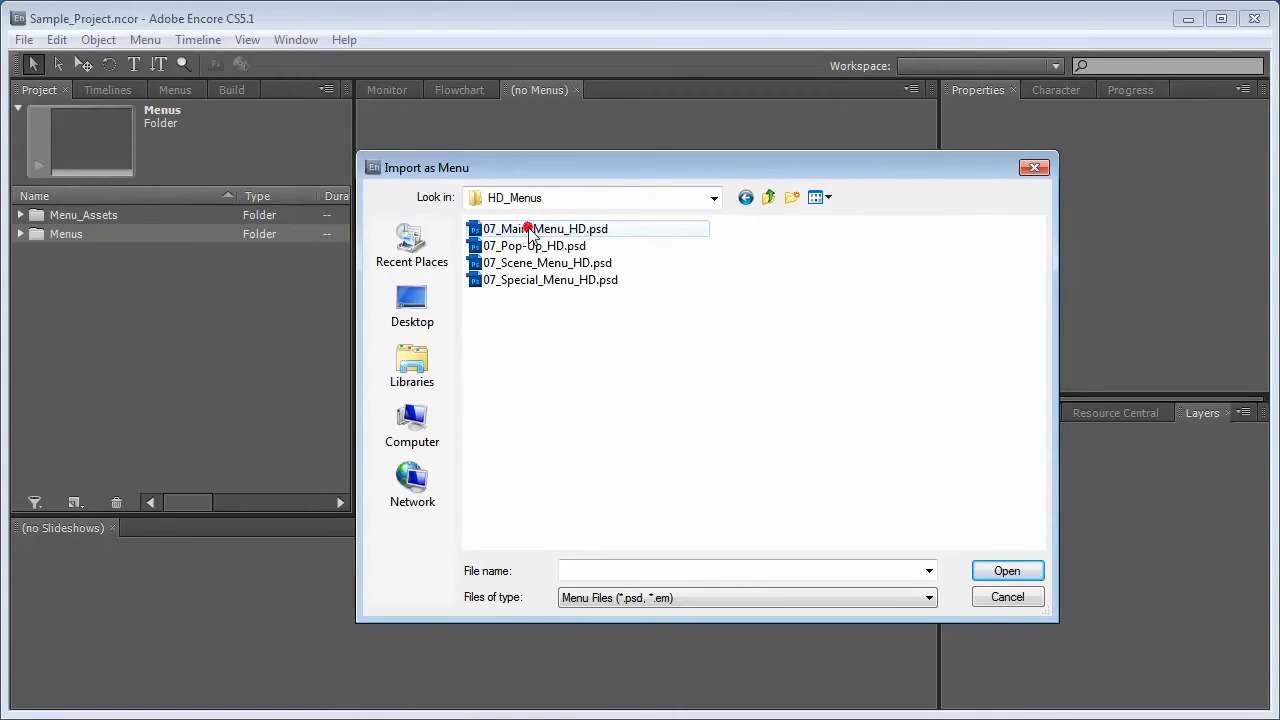
click(616, 232)
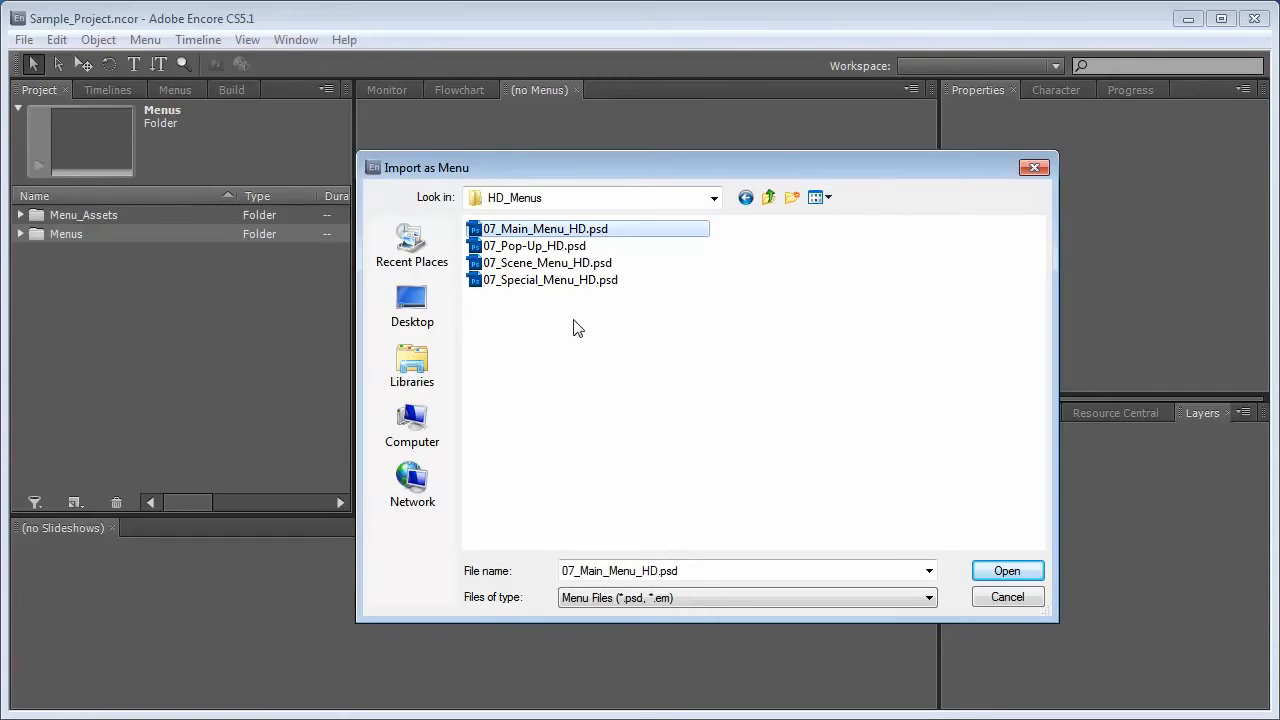
shift+click(548, 282)
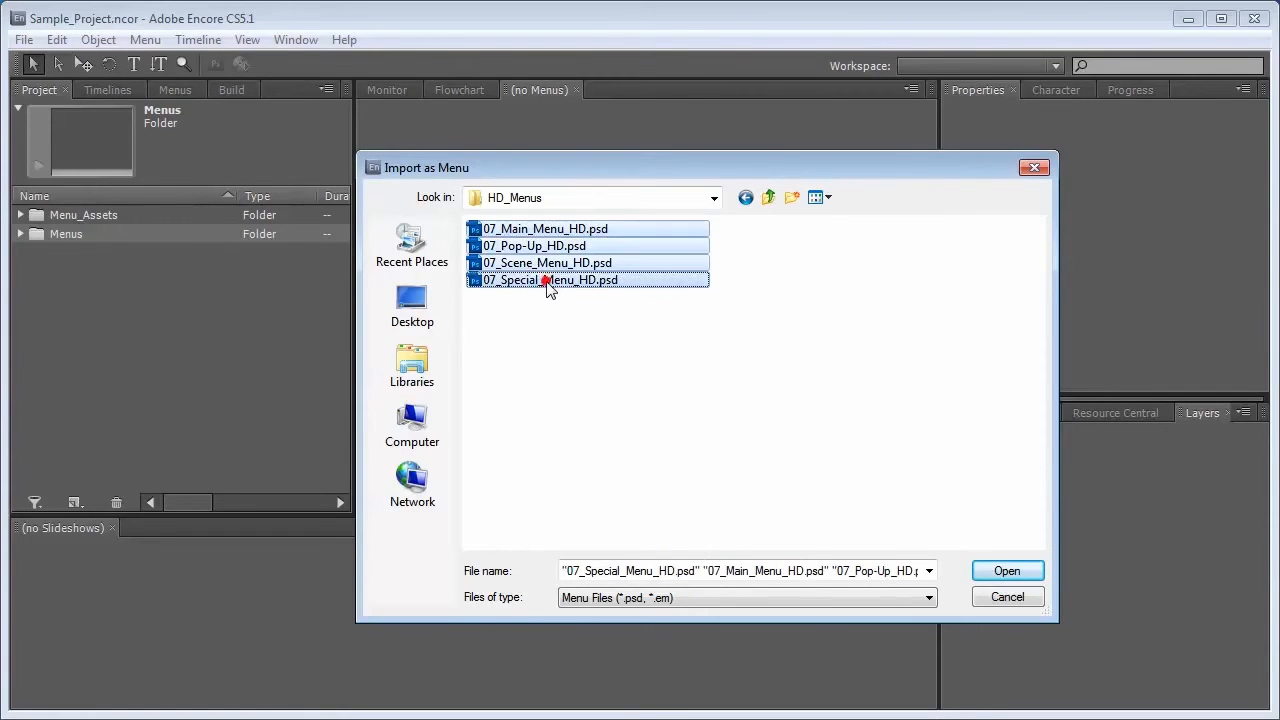
click(1014, 572)
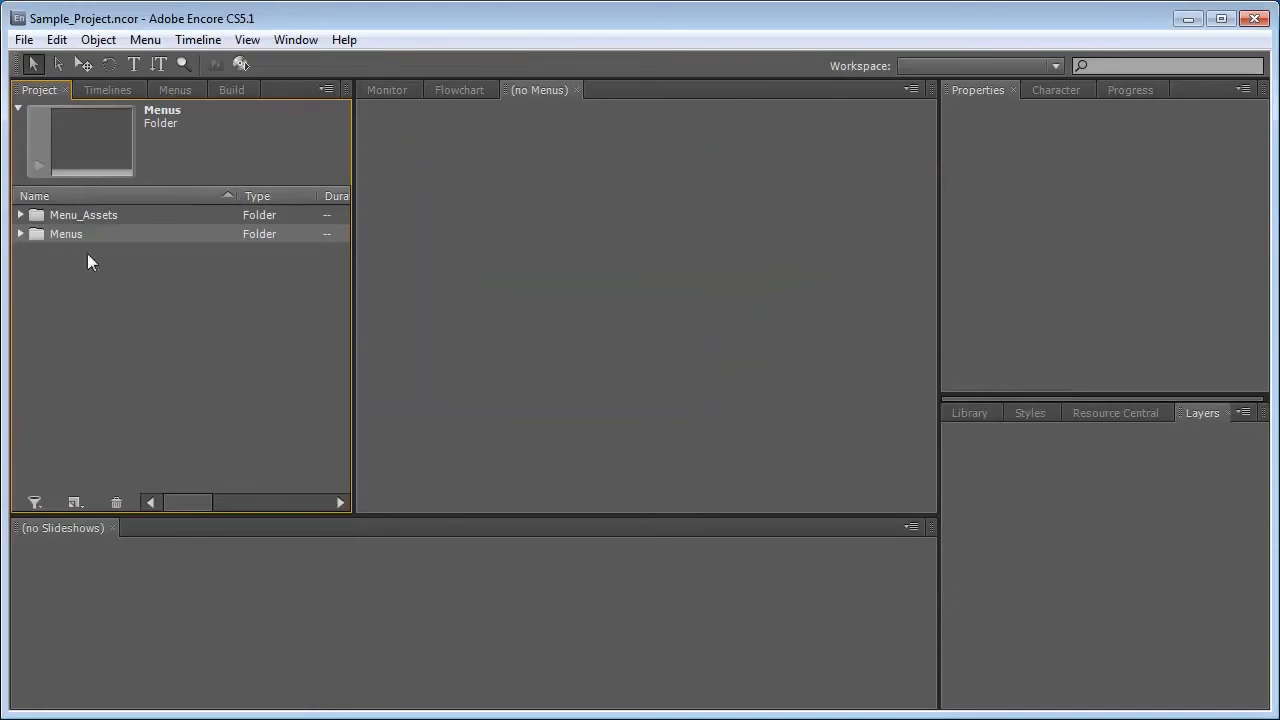
Expand the Menus folder and check the First Play option of 07_Main_Menu_HD without changing it.
click(22, 235)
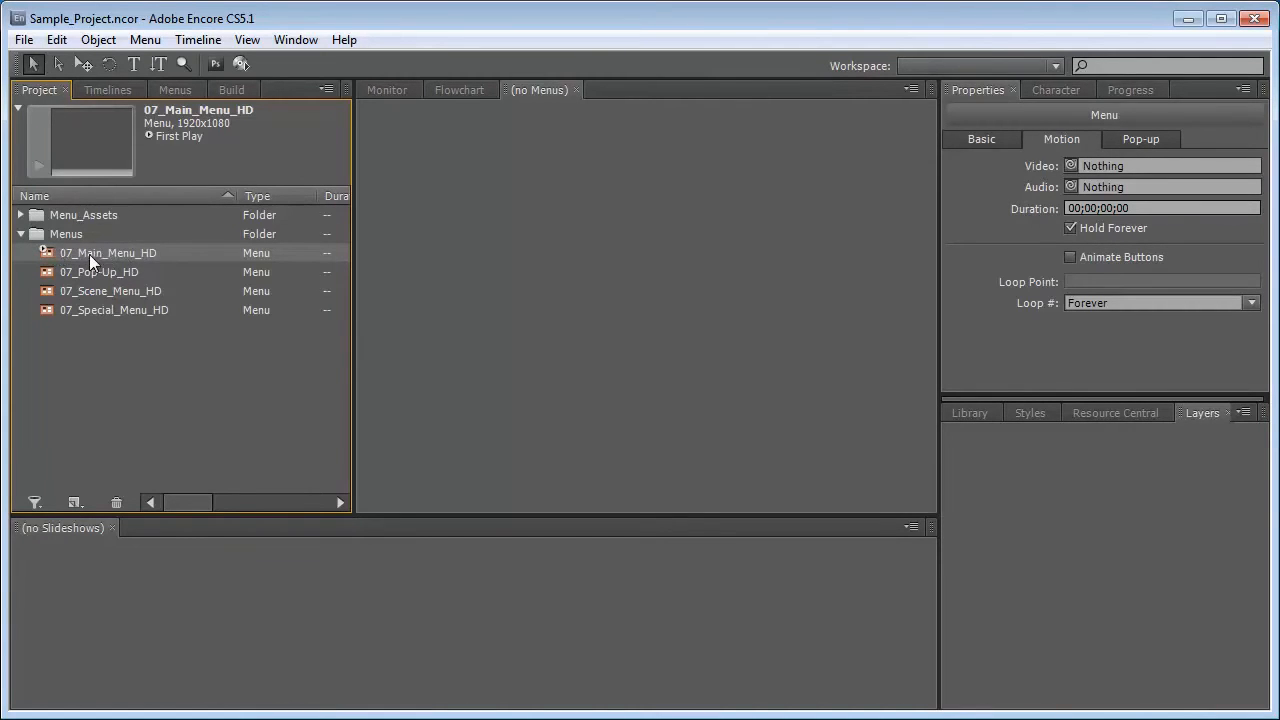
right_click(89, 253)
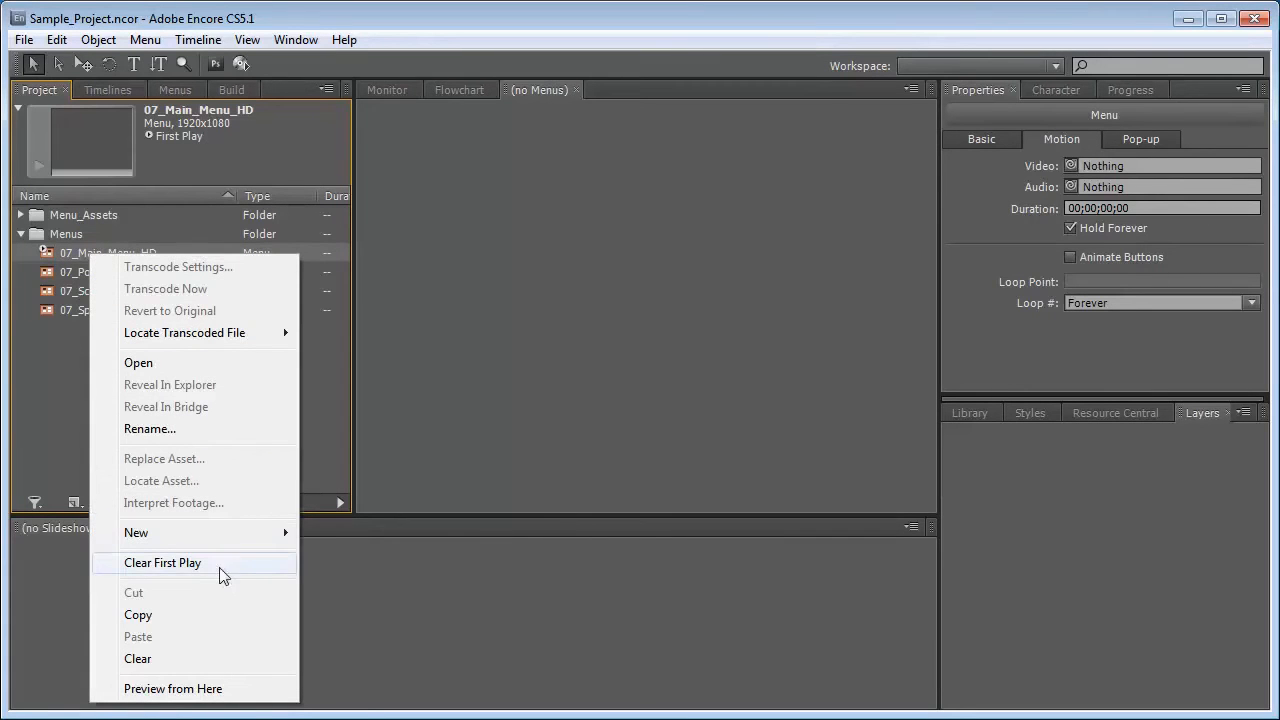
click(336, 367)
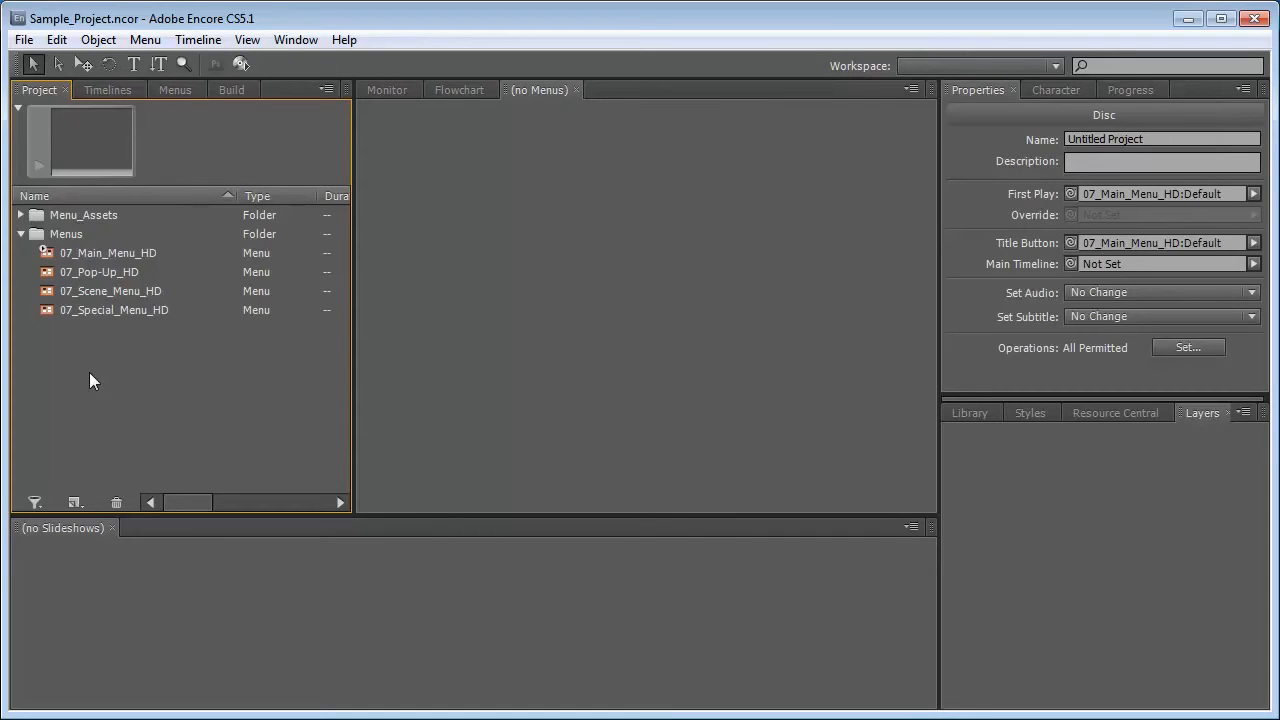
Set 07_Pop-Up_HD as a Blu-ray pop-up menu.
click(89, 274)
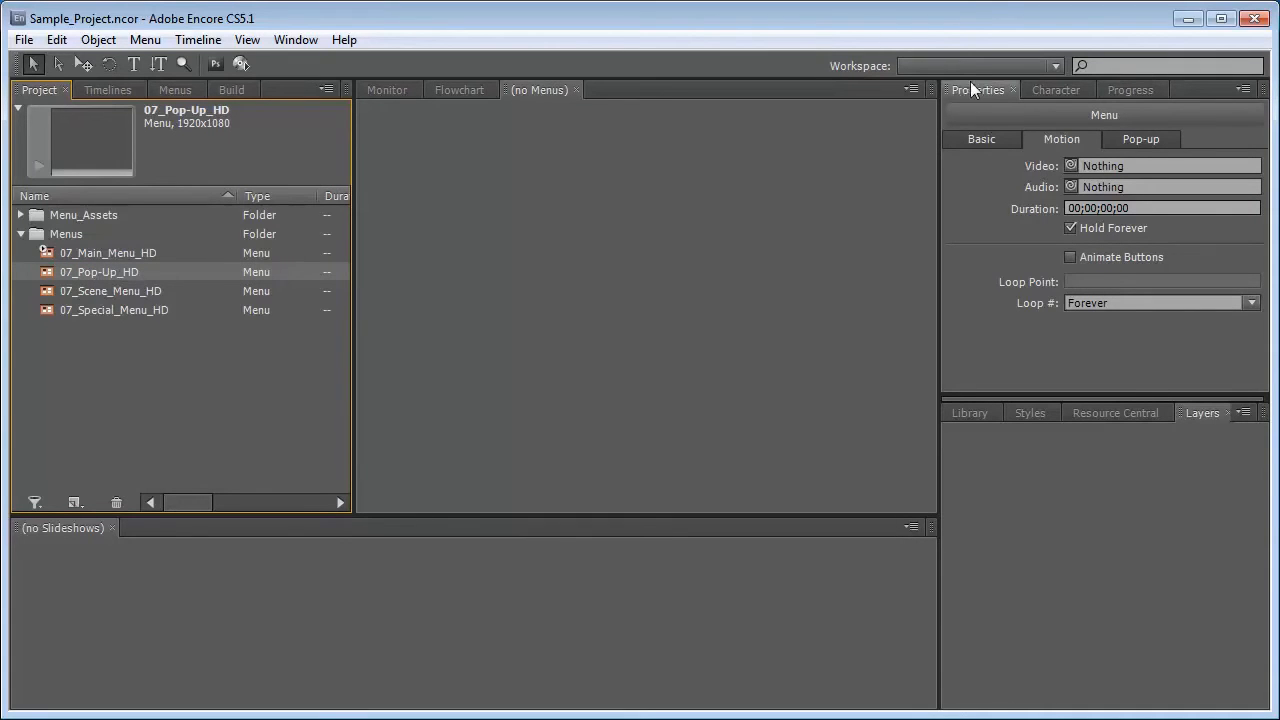
click(1140, 140)
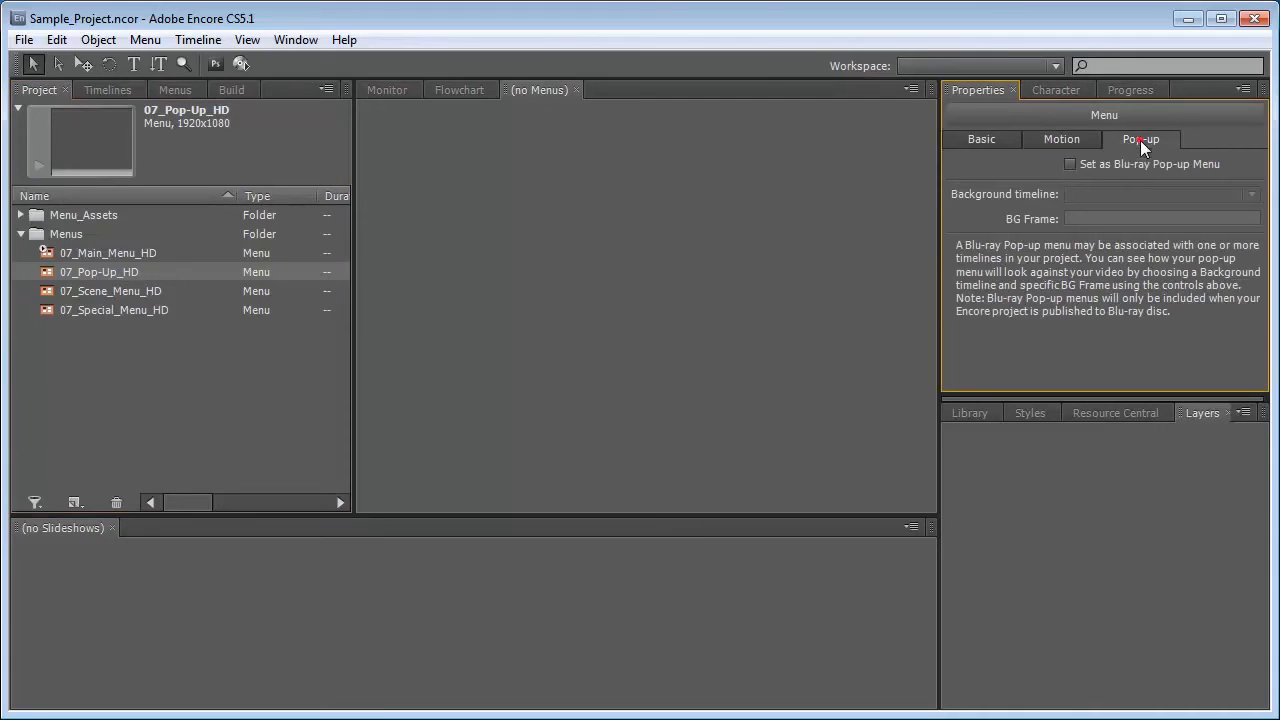
click(1070, 164)
click(129, 373)
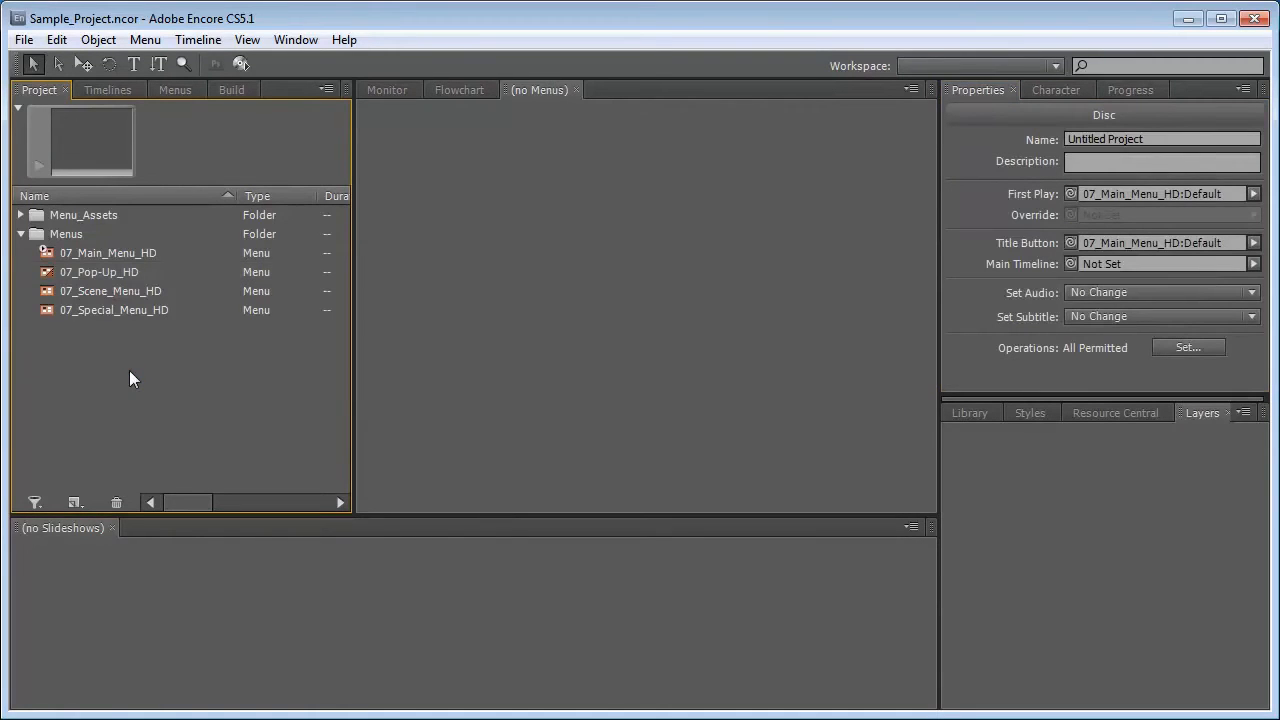
Import 07_Scene_Menu_HD.psd into the Menus folder a second time as a menu and close its open view.
click(134, 295)
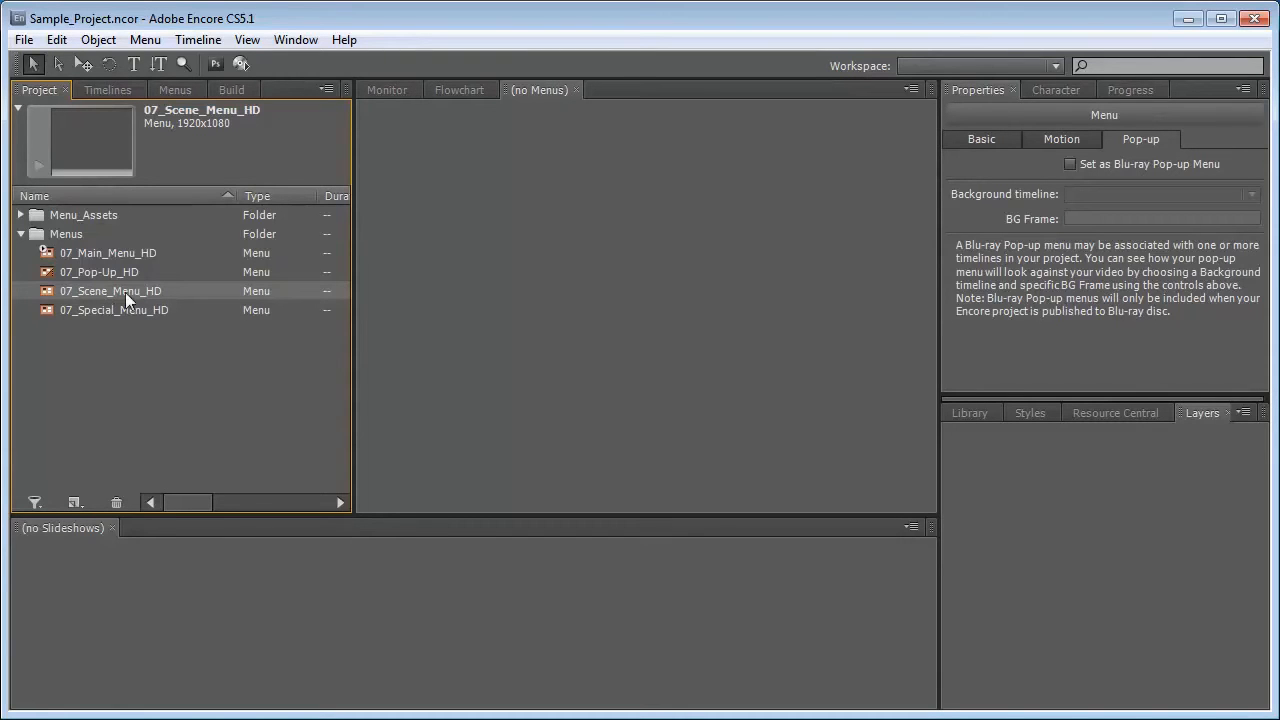
click(57, 234)
right_click(40, 232)
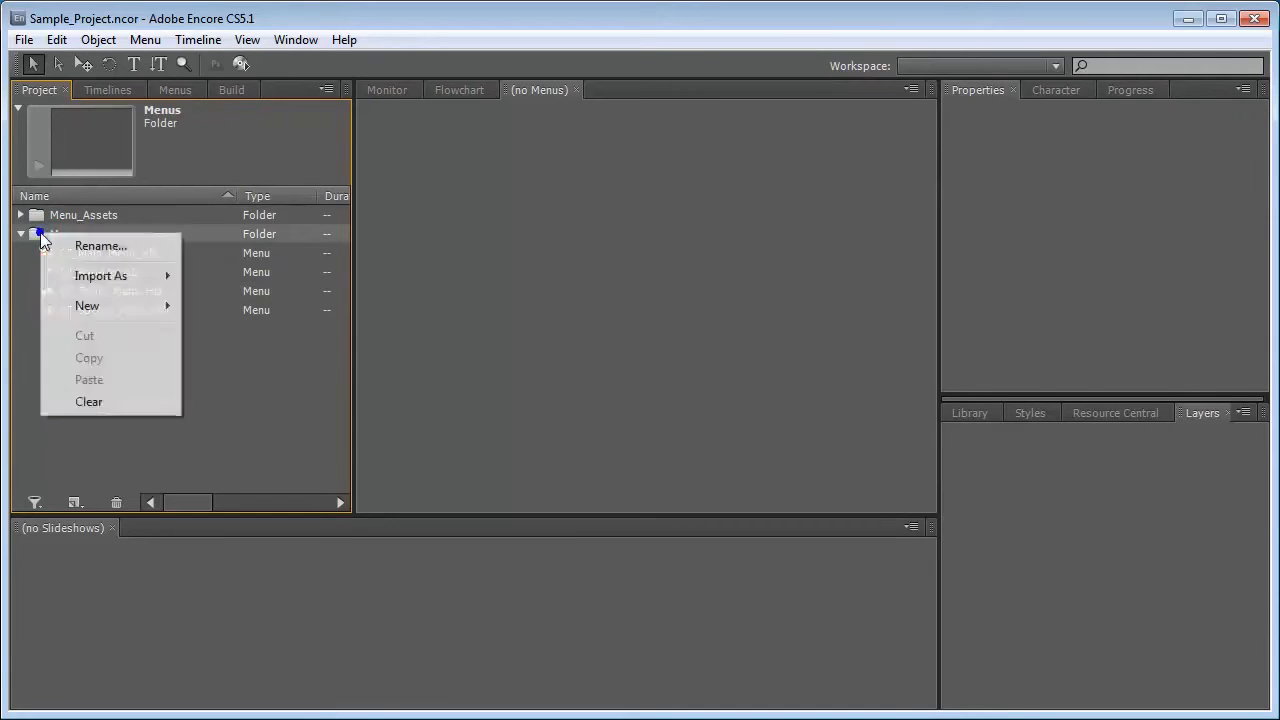
mouse_move(94, 283)
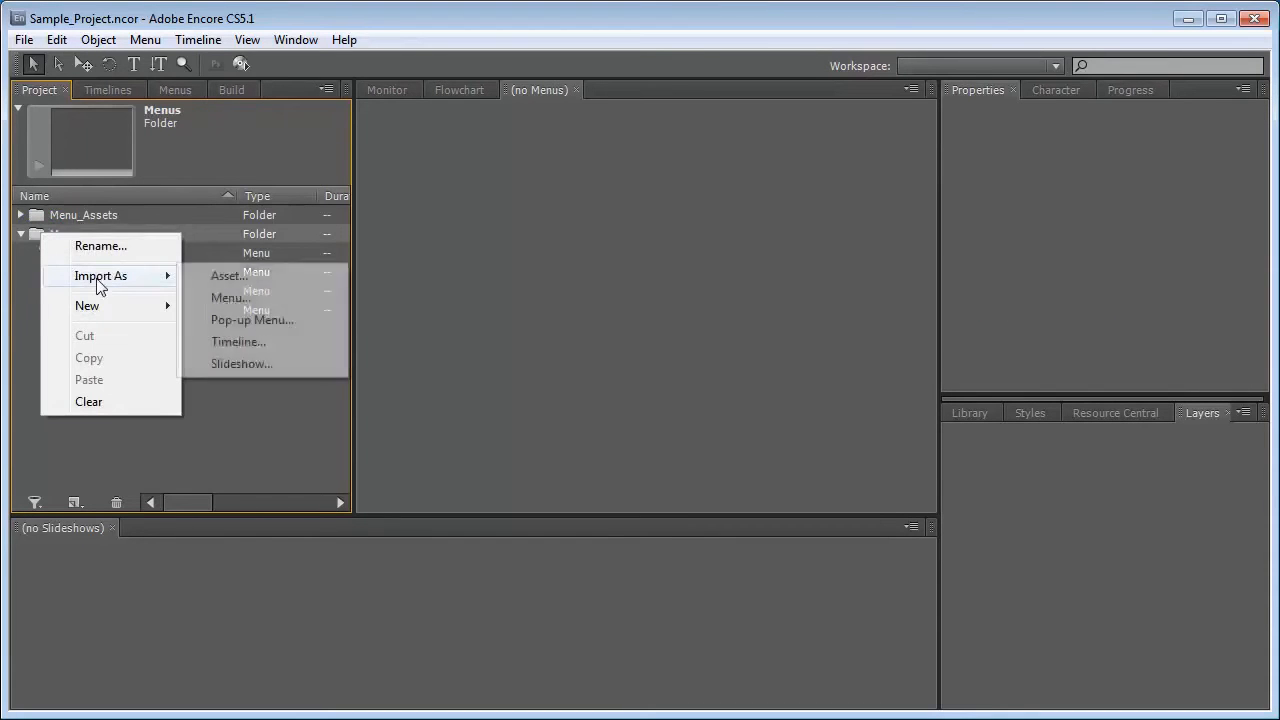
click(244, 298)
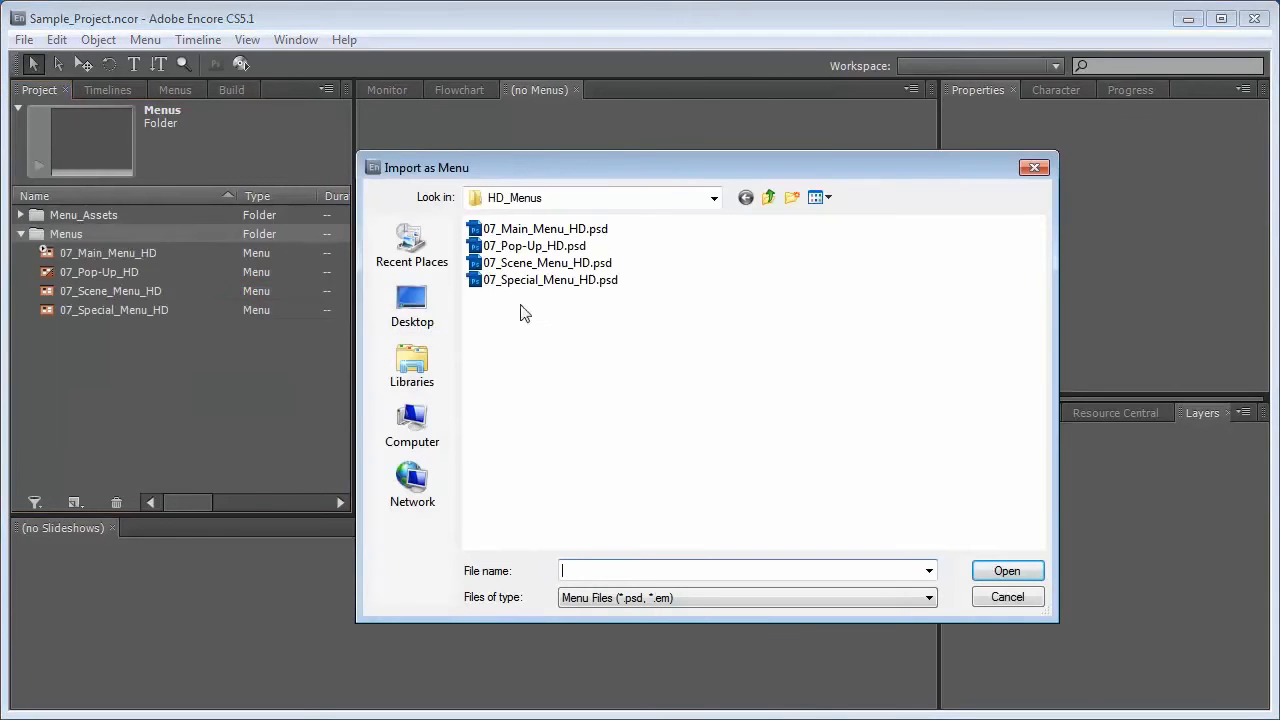
click(552, 265)
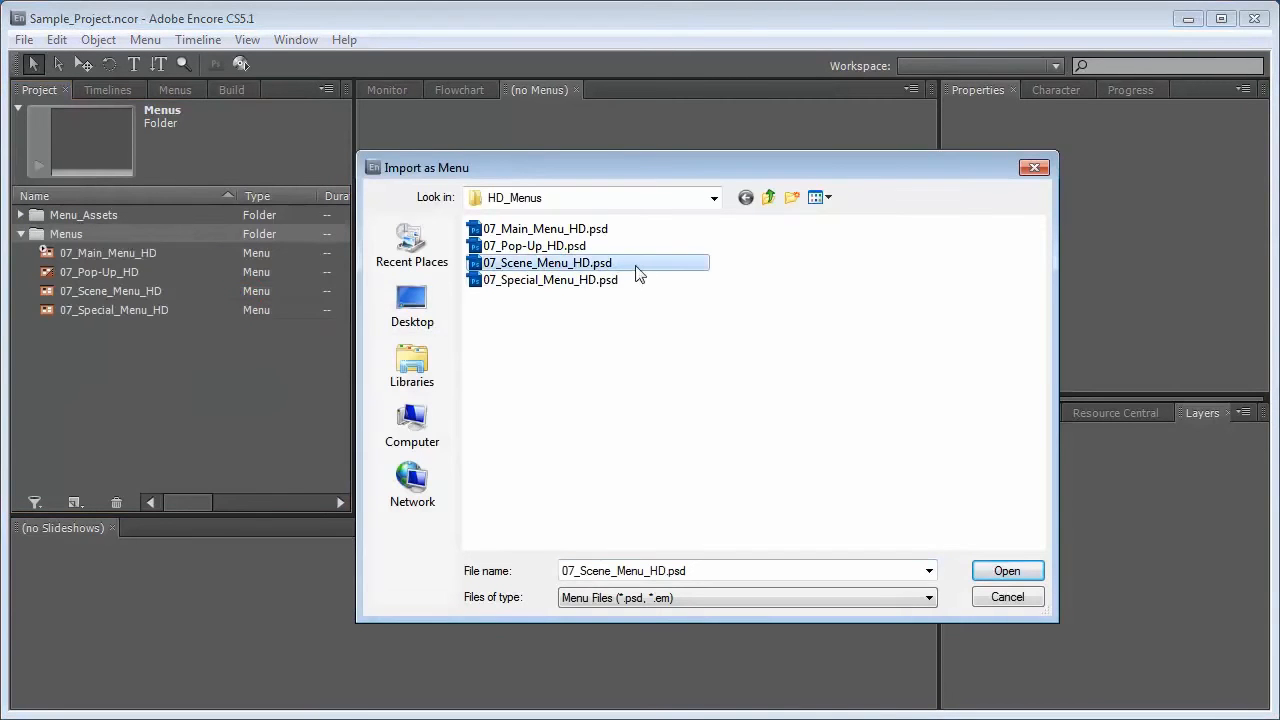
click(1005, 574)
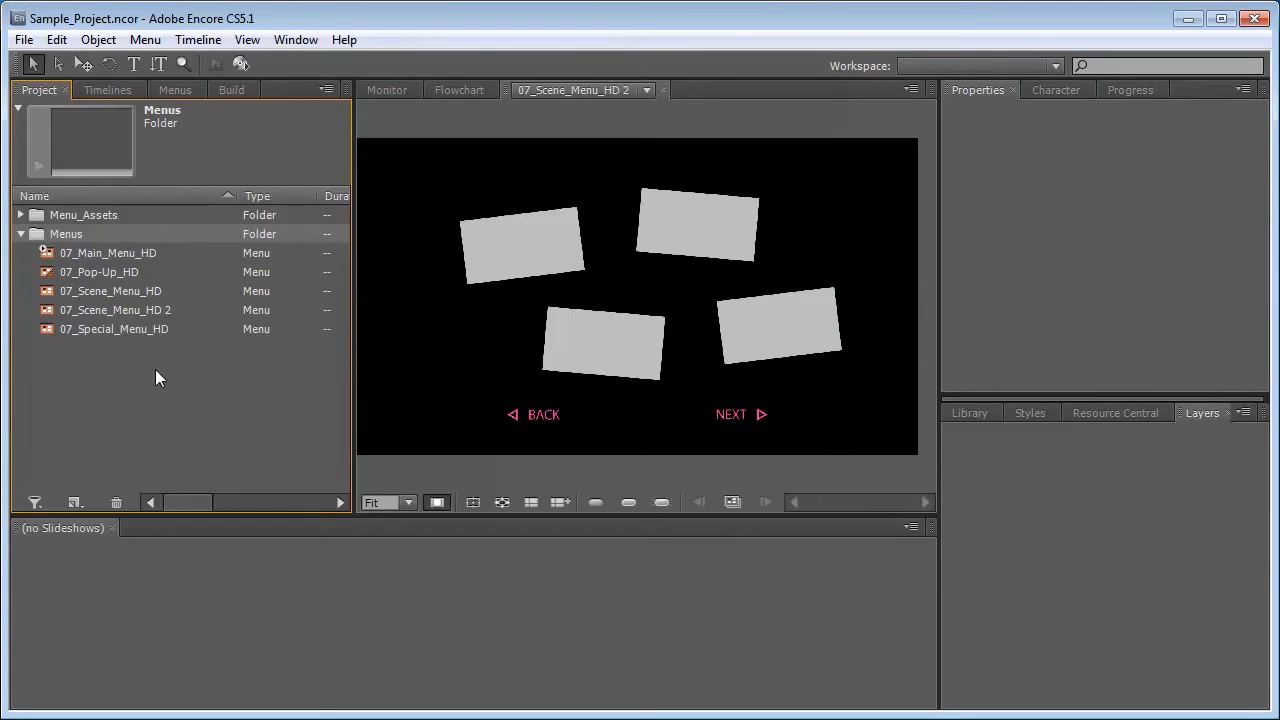
click(646, 90)
click(614, 116)
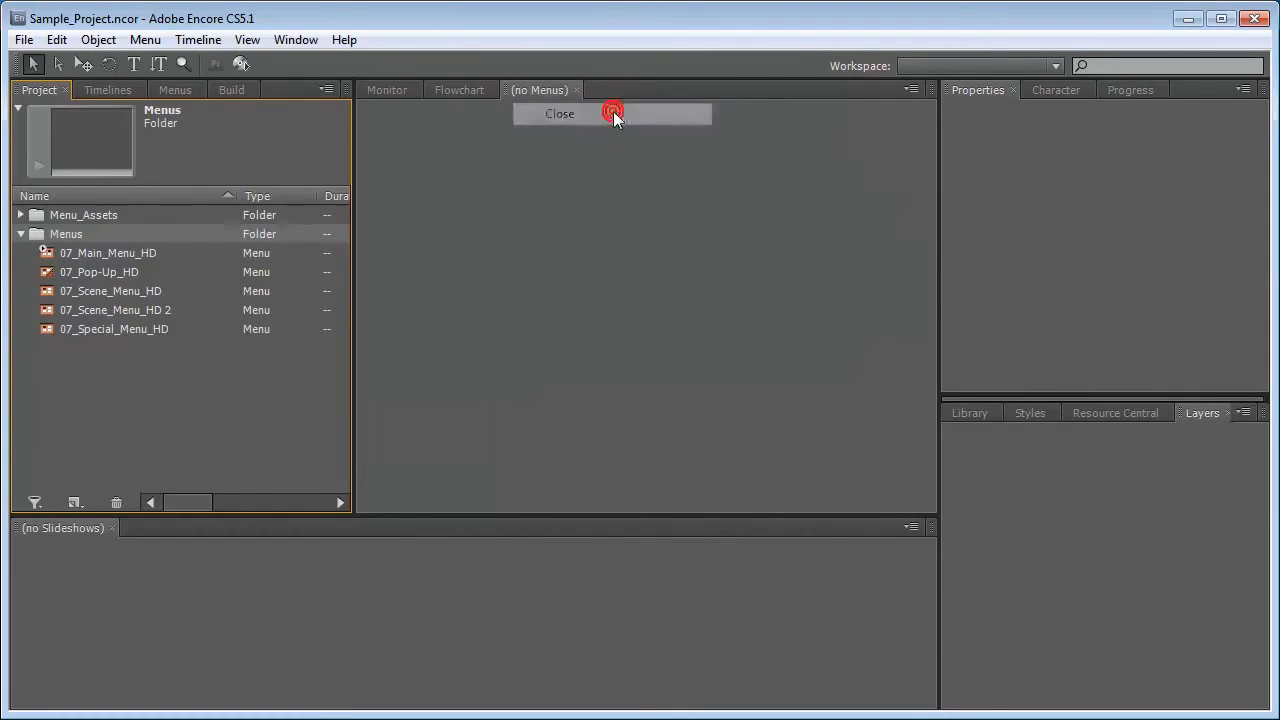
Create a project folder named Videos at the same level as Menus and Menu_Assets.
click(69, 362)
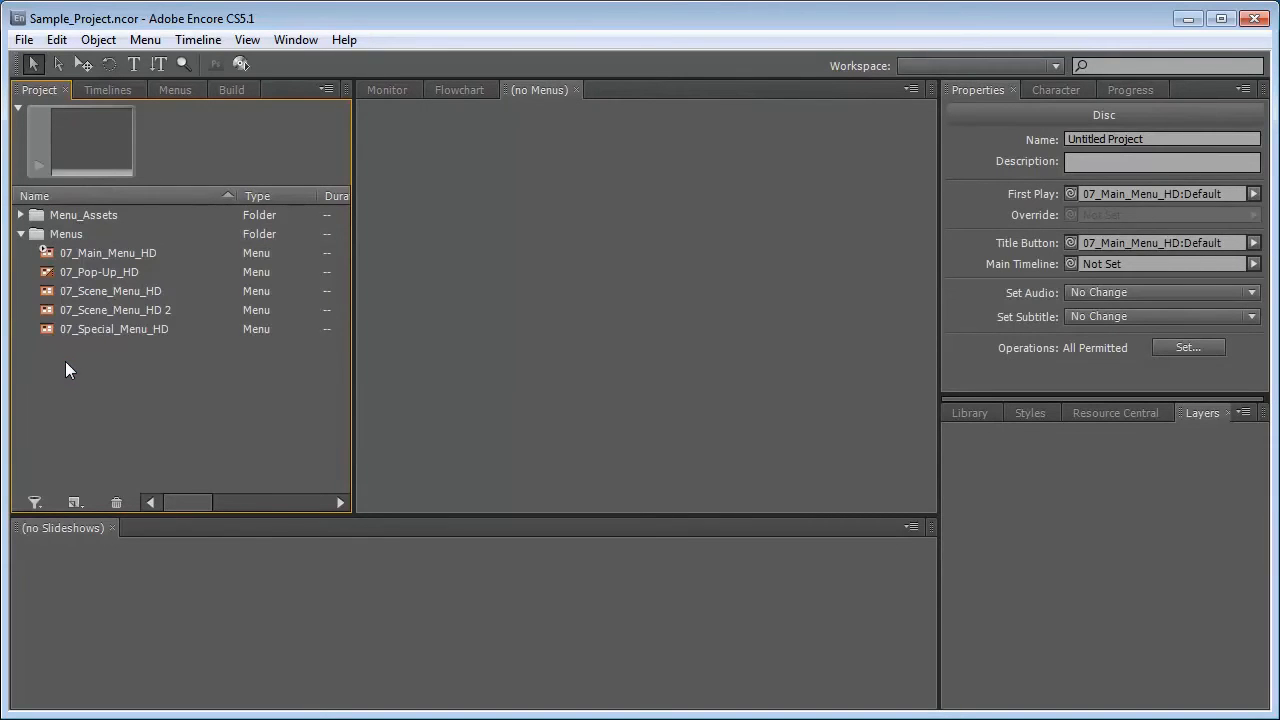
right_click(40, 357)
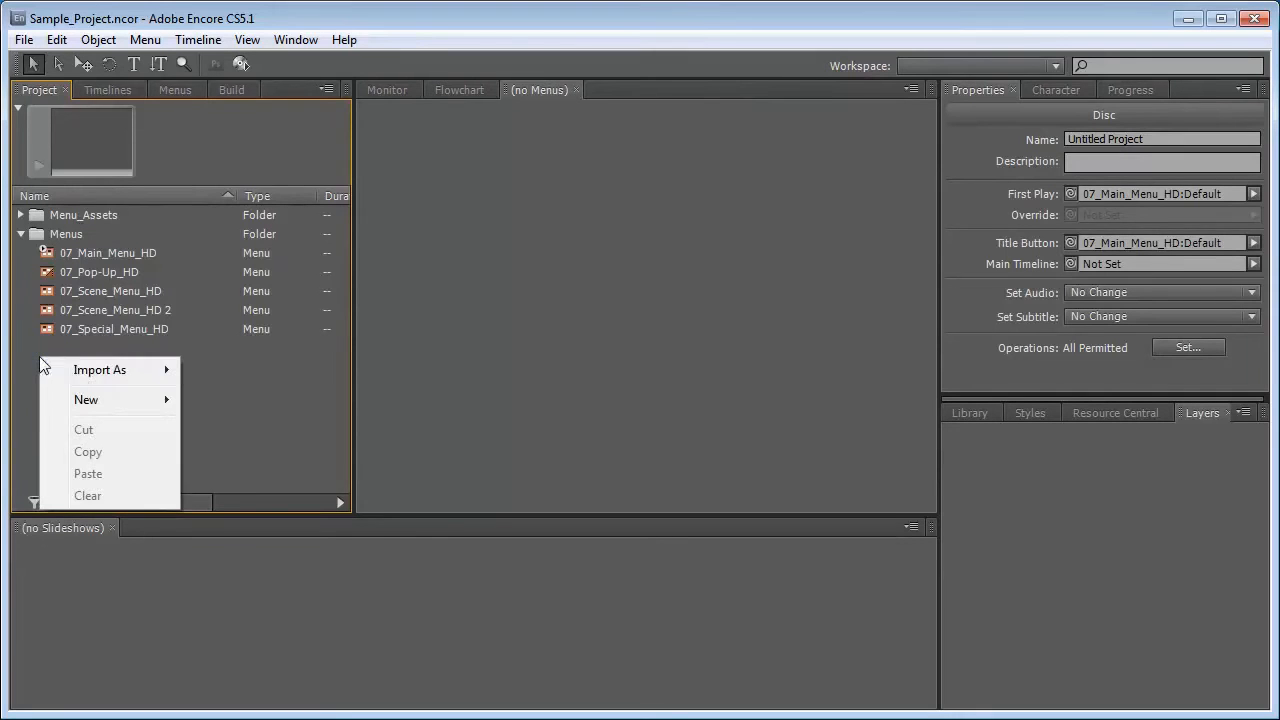
mouse_move(168, 402)
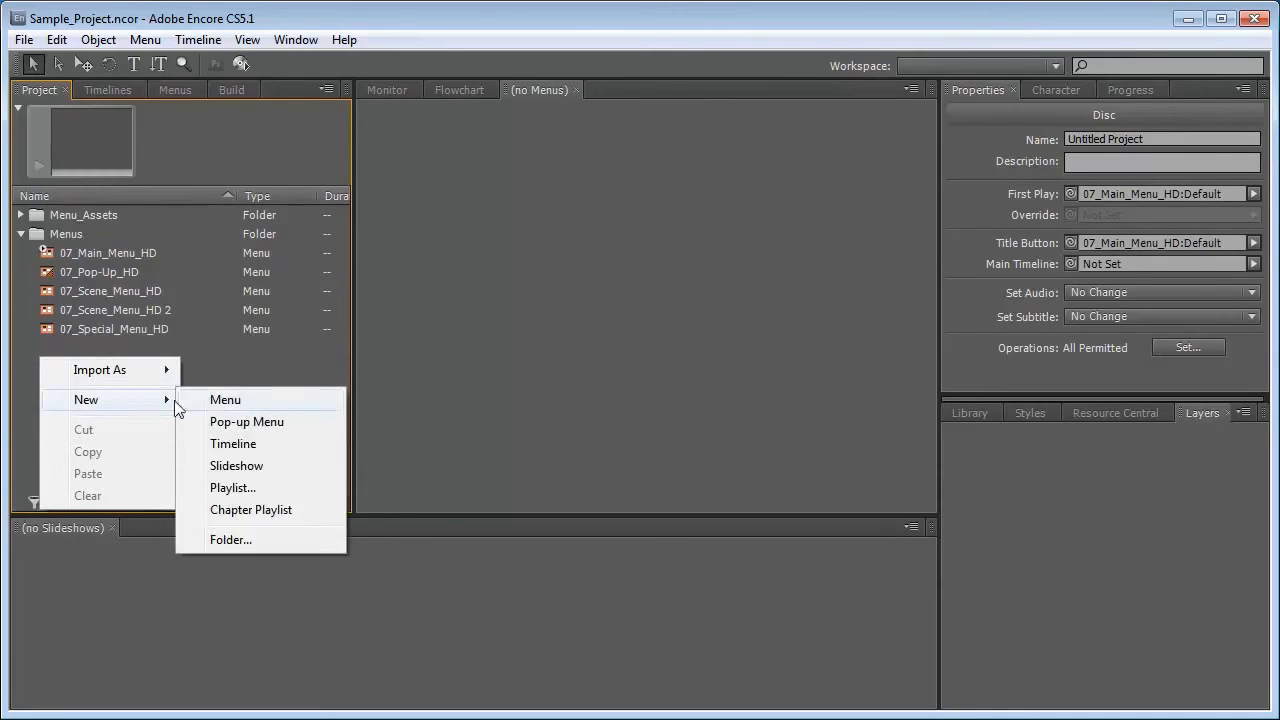
click(237, 534)
text(Videos)
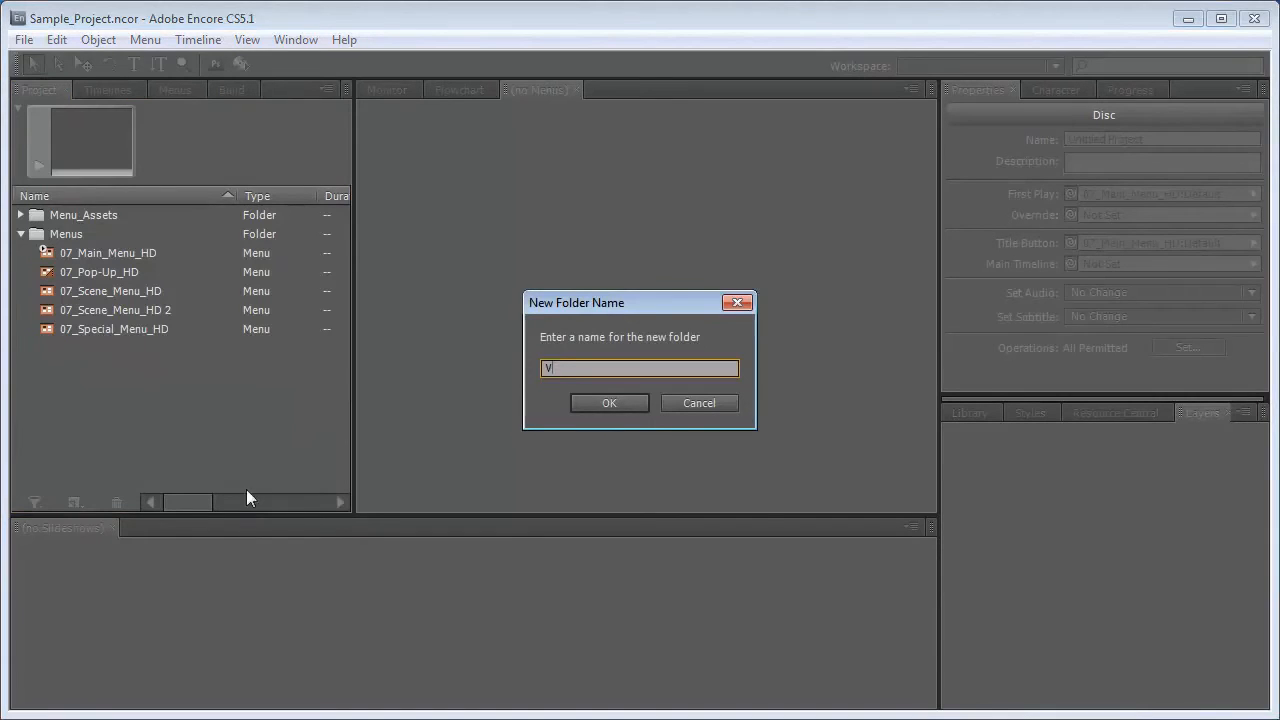
click(624, 402)
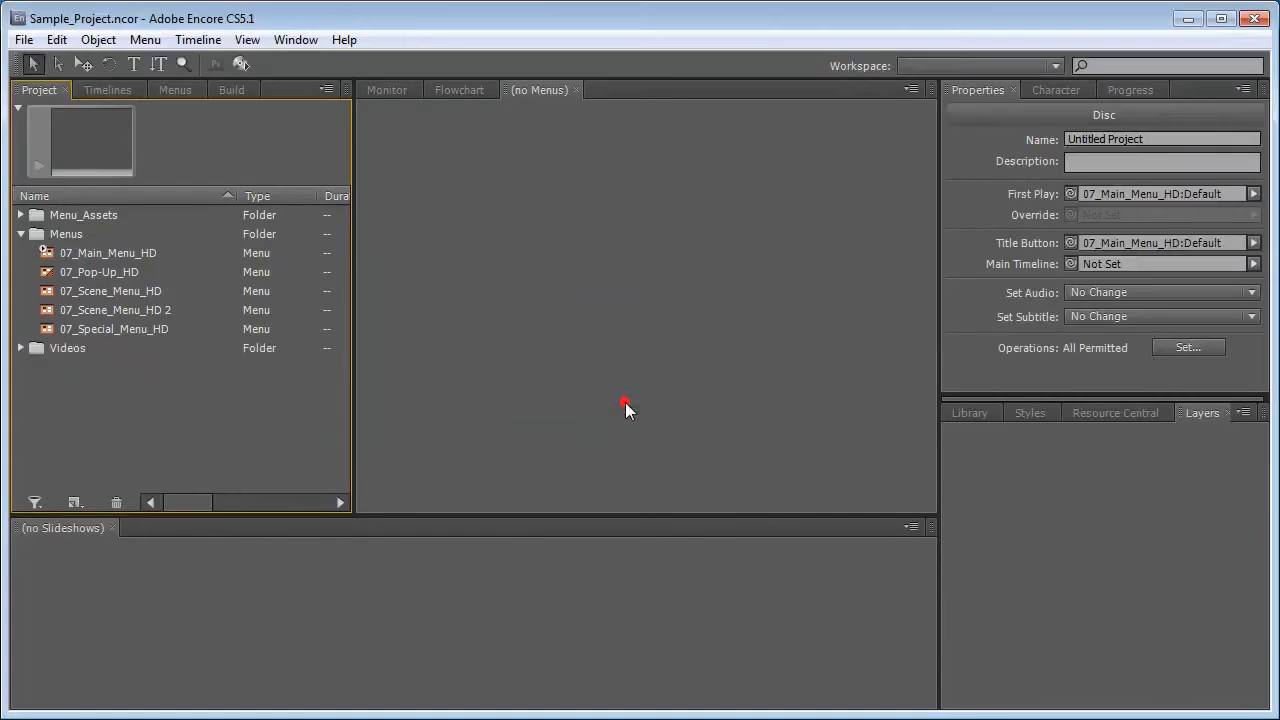
Start an asset import into the Videos project folder and browse to the Videos folder within Sample Project.
click(36, 351)
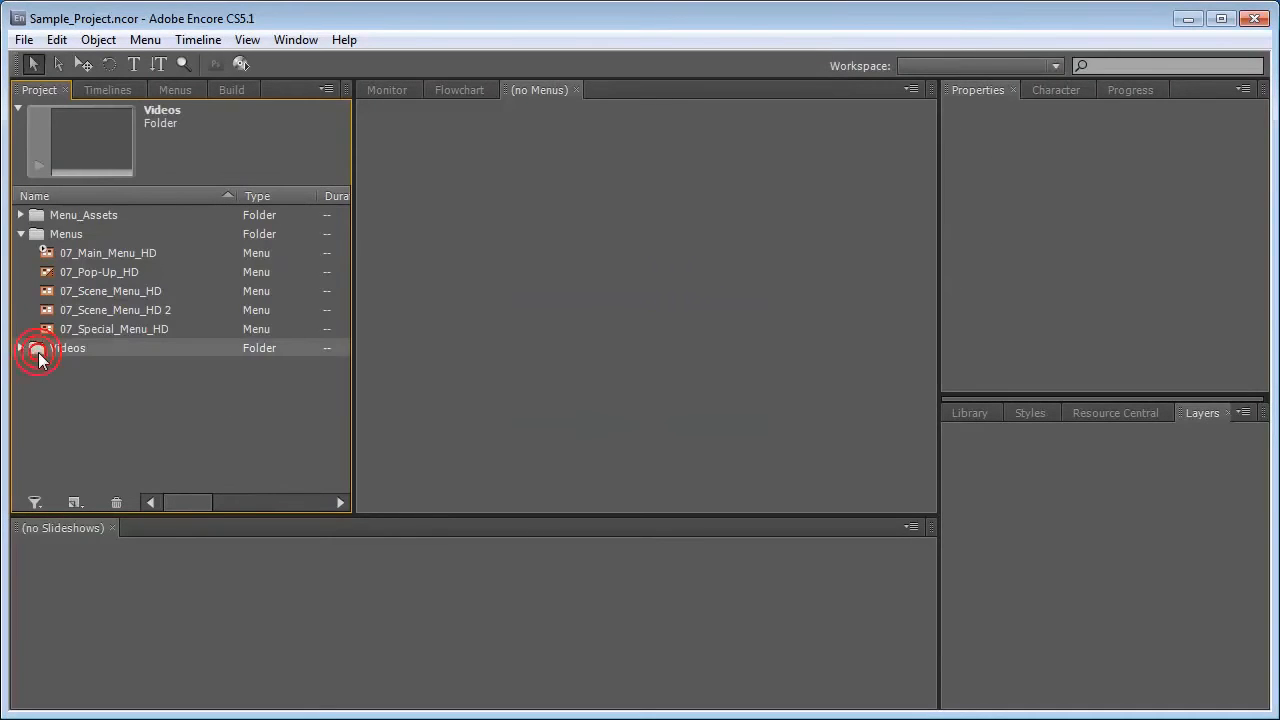
right_click(36, 351)
mouse_move(135, 400)
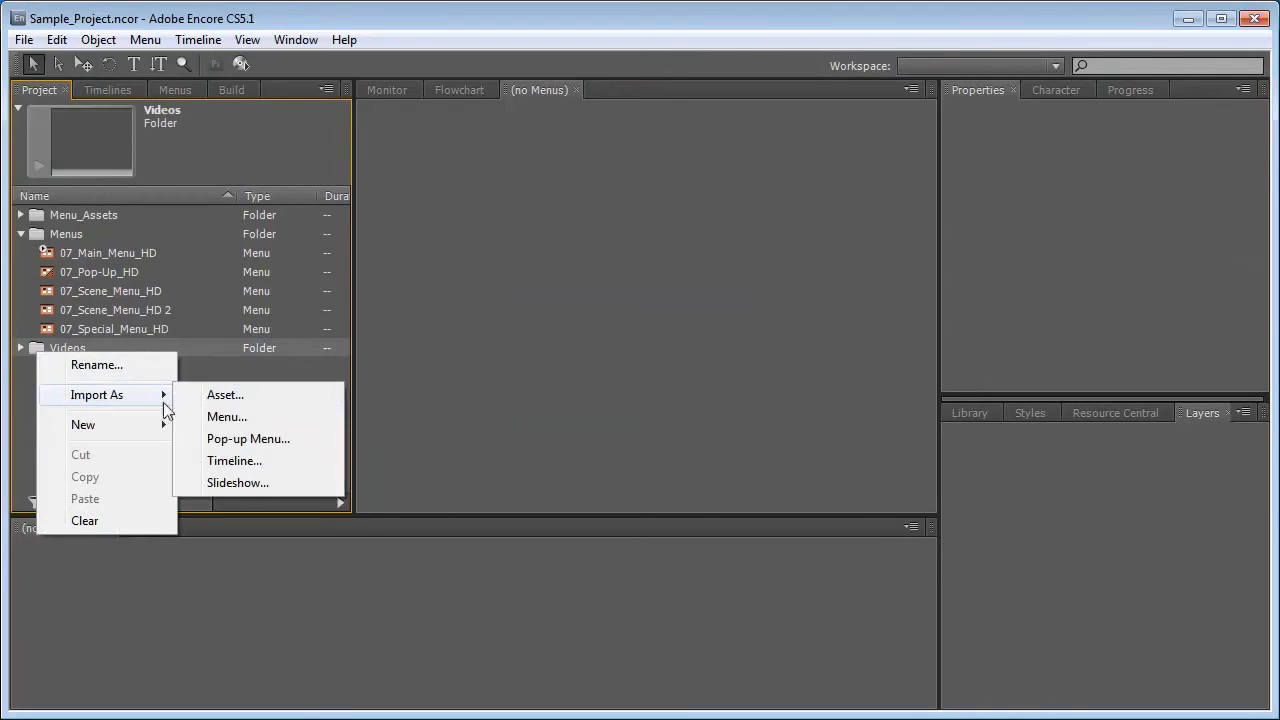
click(249, 397)
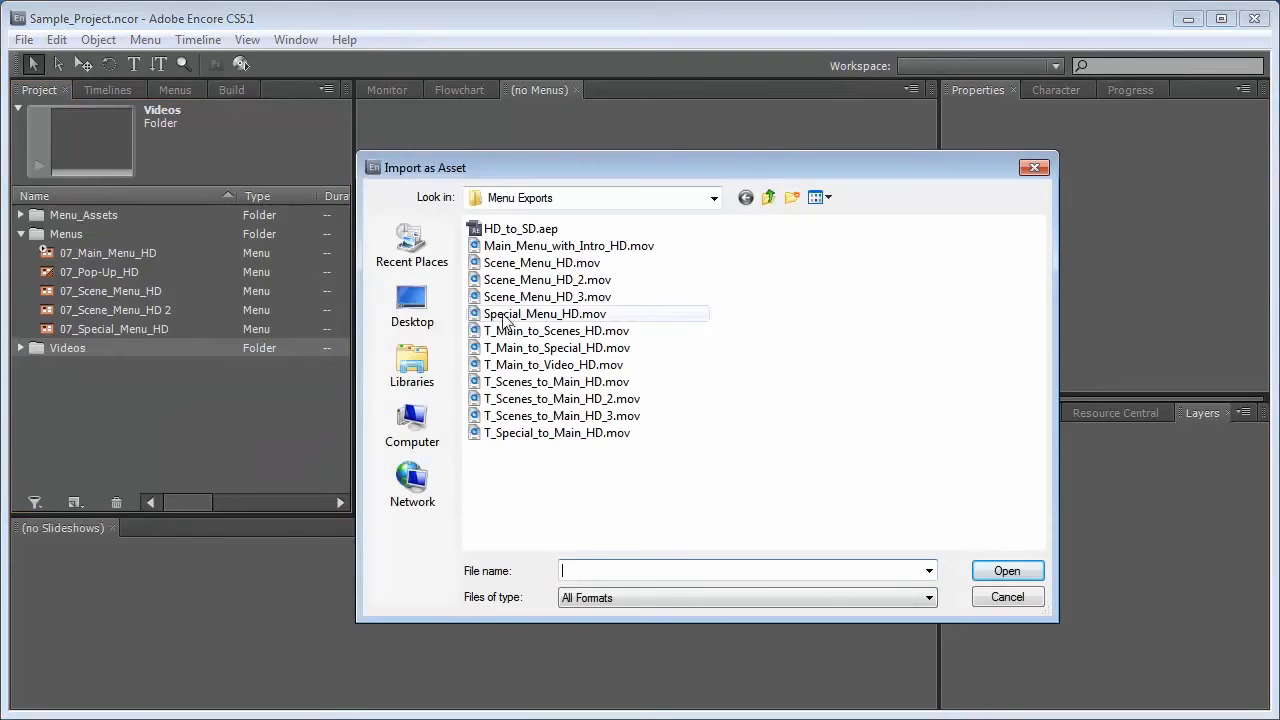
click(767, 197)
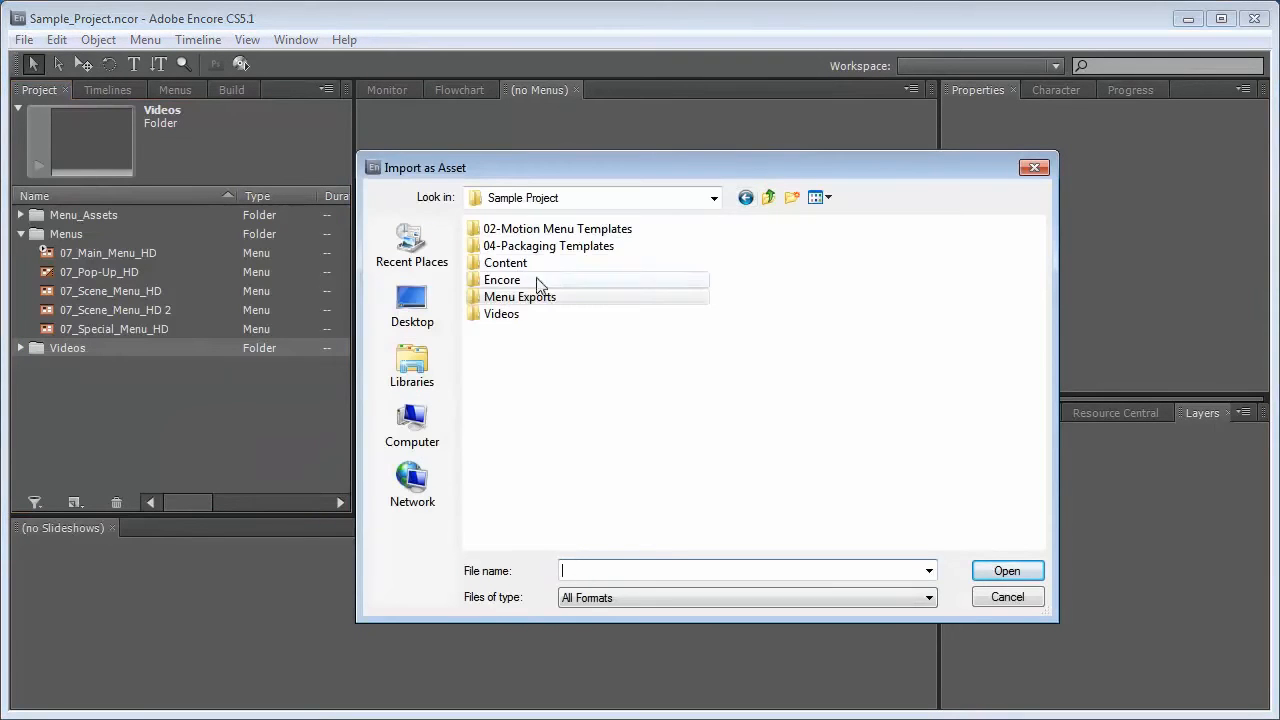
double_click(501, 314)
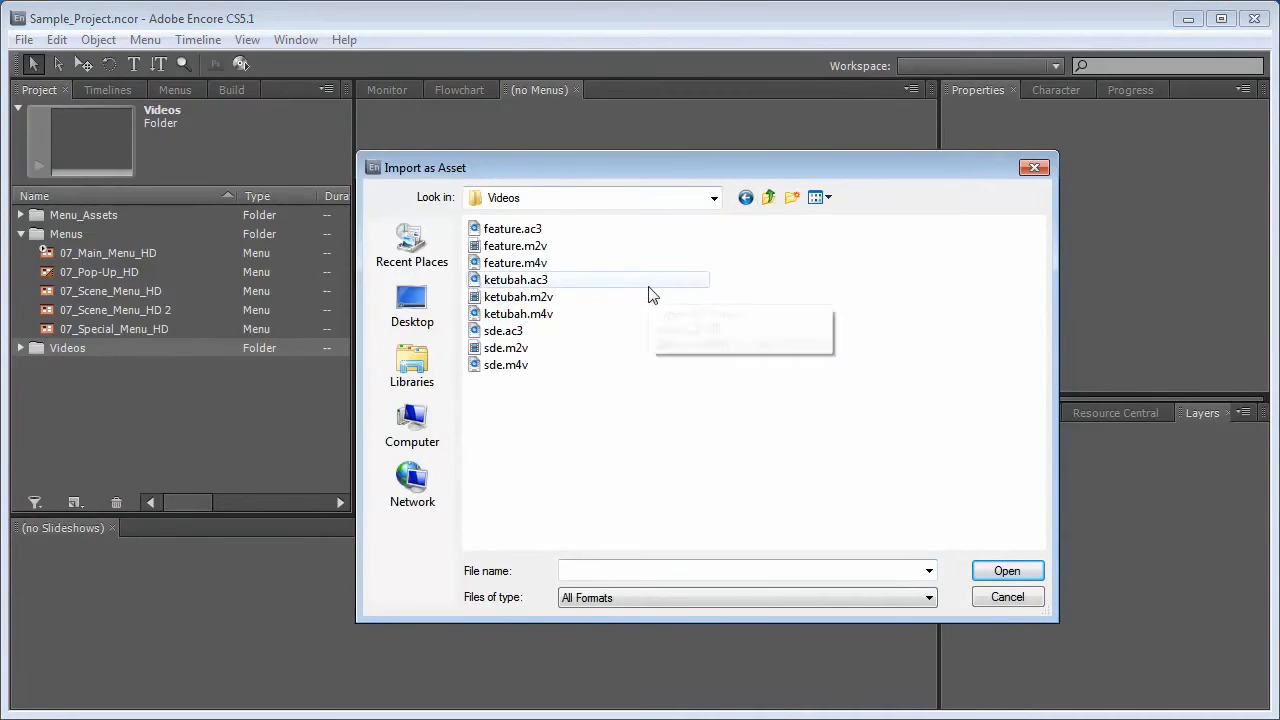
Import the .ac3 audio and .m4v video files of feature, ketubah and sde as assets, leaving out the .m2v files.
click(588, 229)
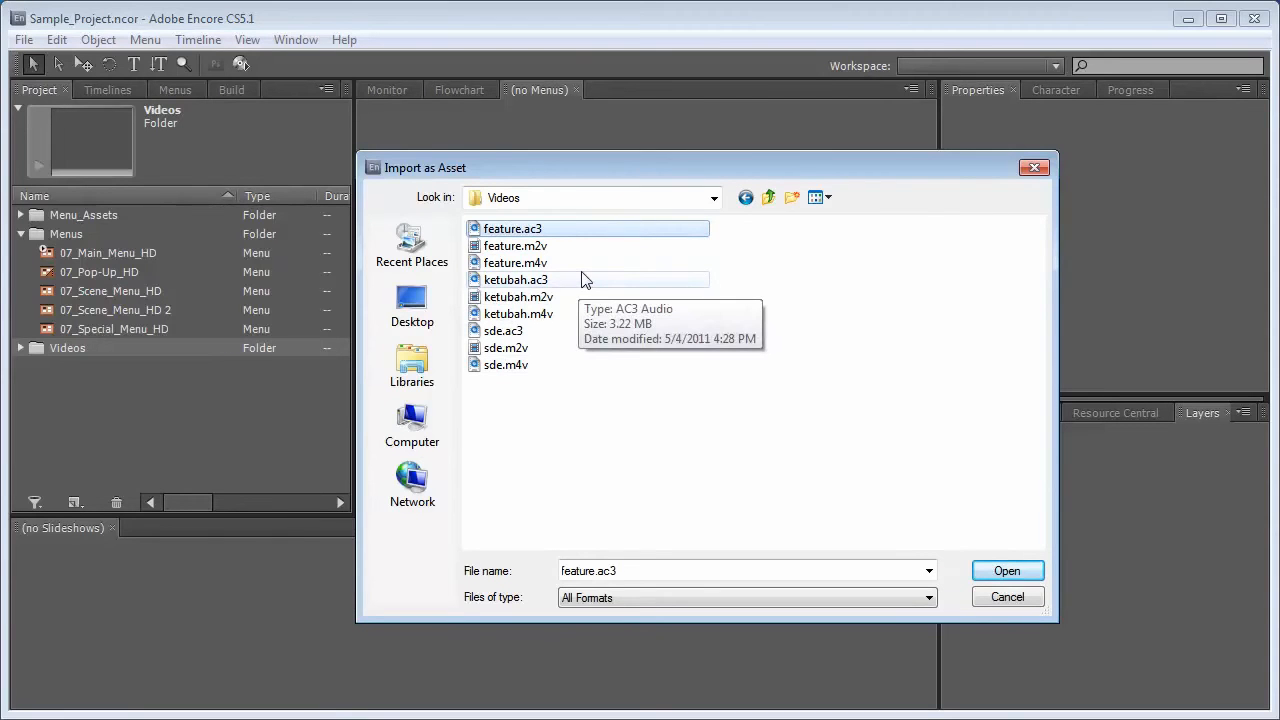
click(567, 234)
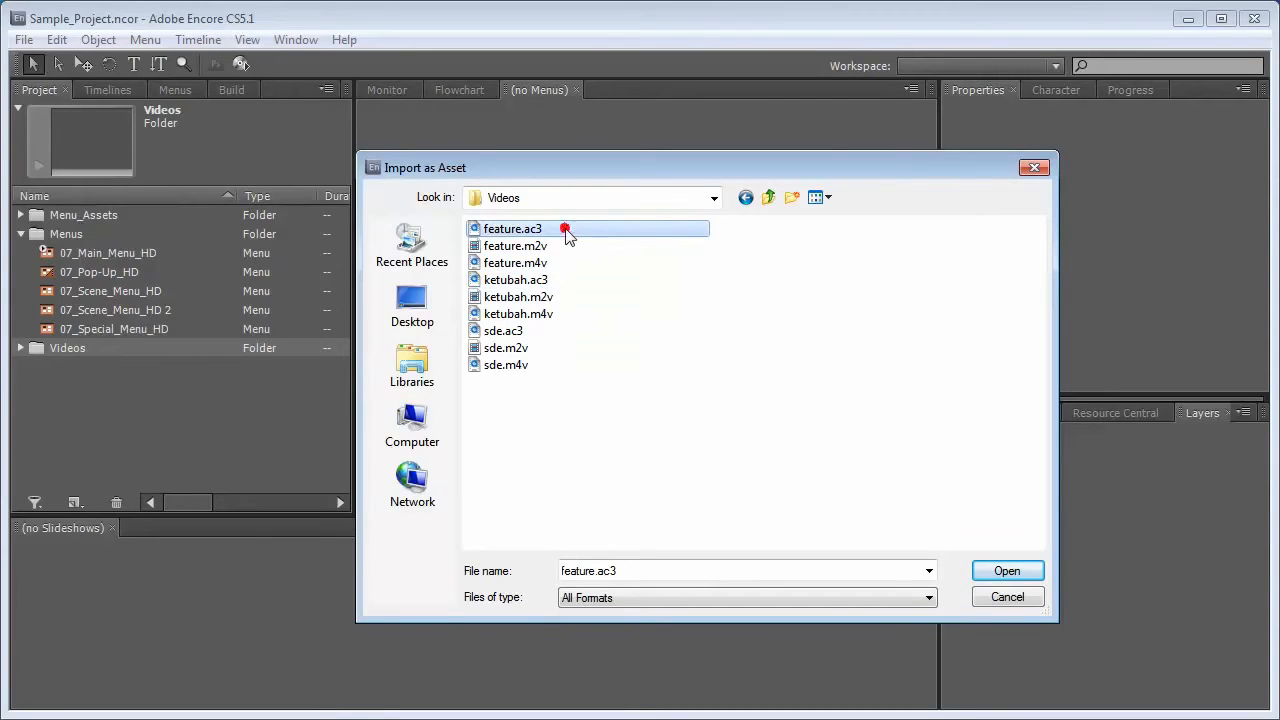
click(582, 229)
click(578, 248)
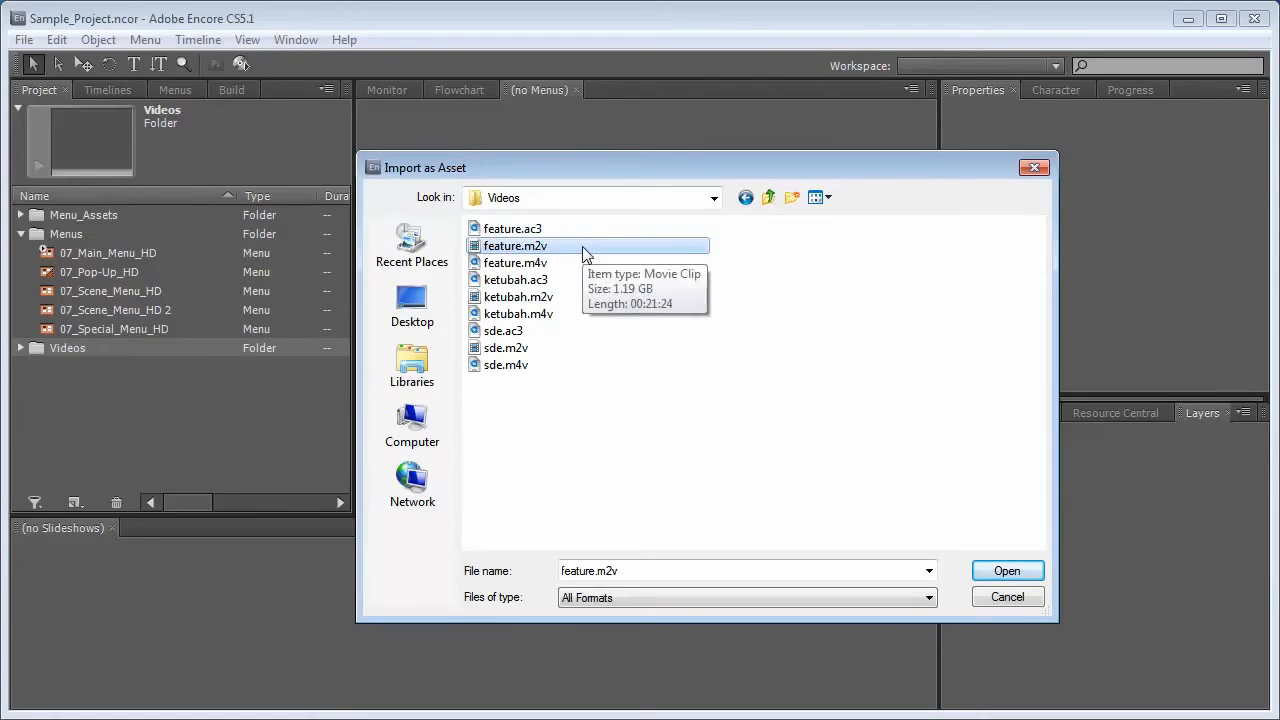
click(574, 263)
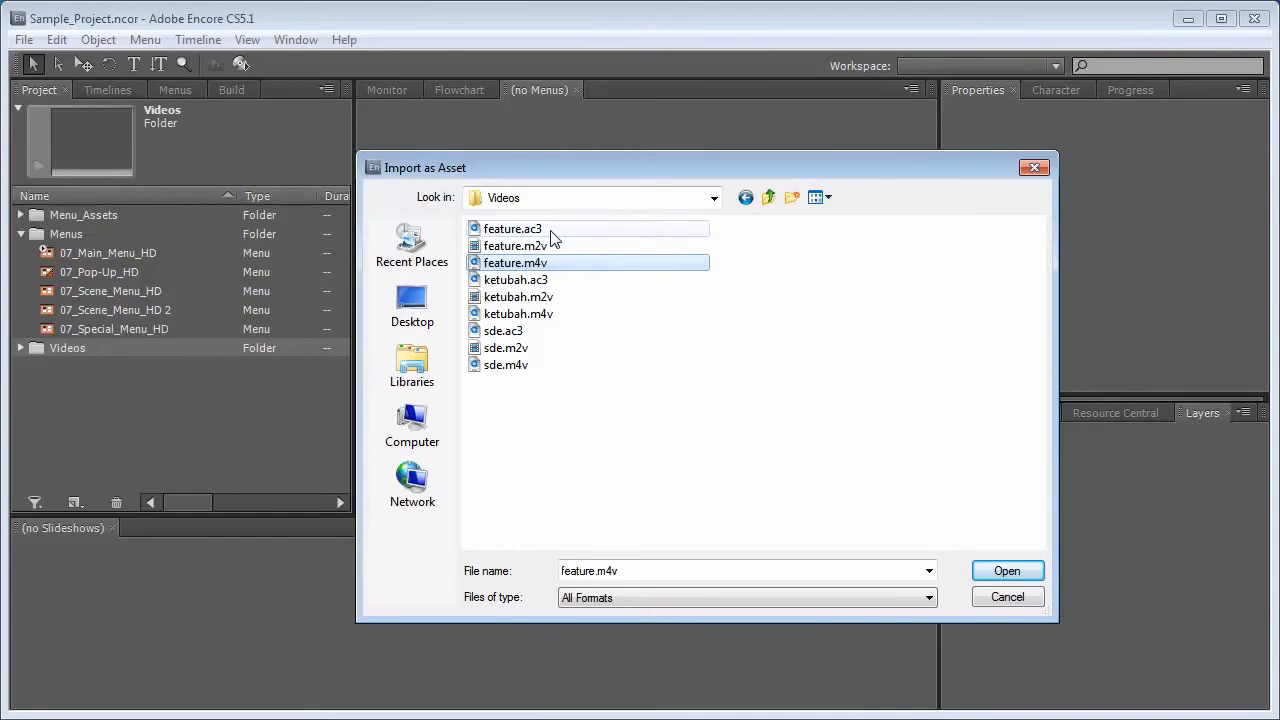
ctrl+click(552, 231)
ctrl+click(560, 280)
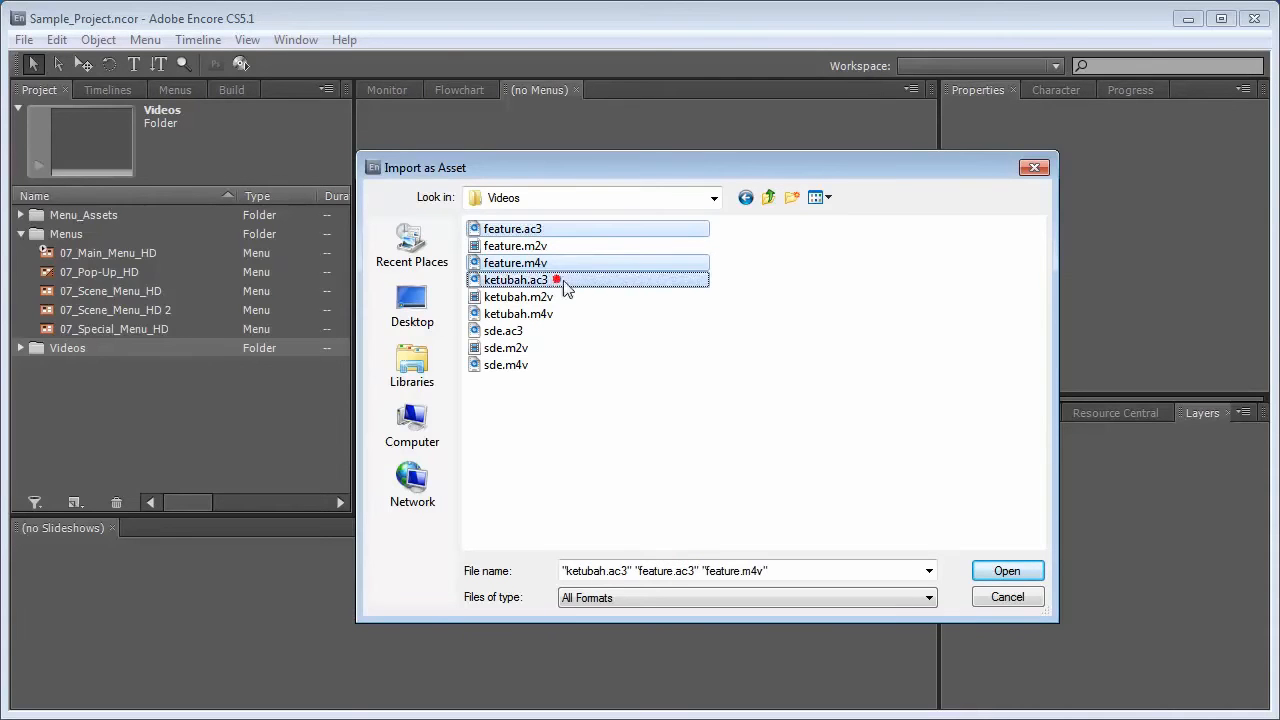
ctrl+click(562, 314)
ctrl+click(518, 333)
ctrl+click(520, 365)
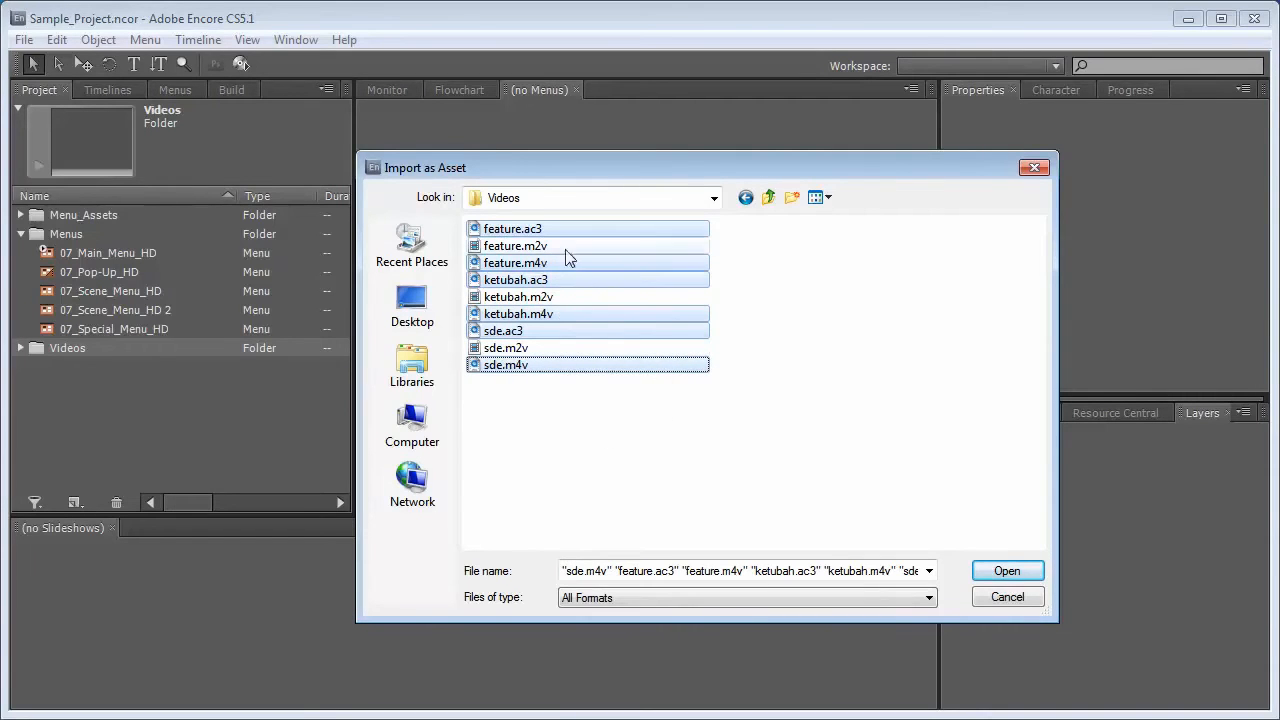
click(1003, 573)
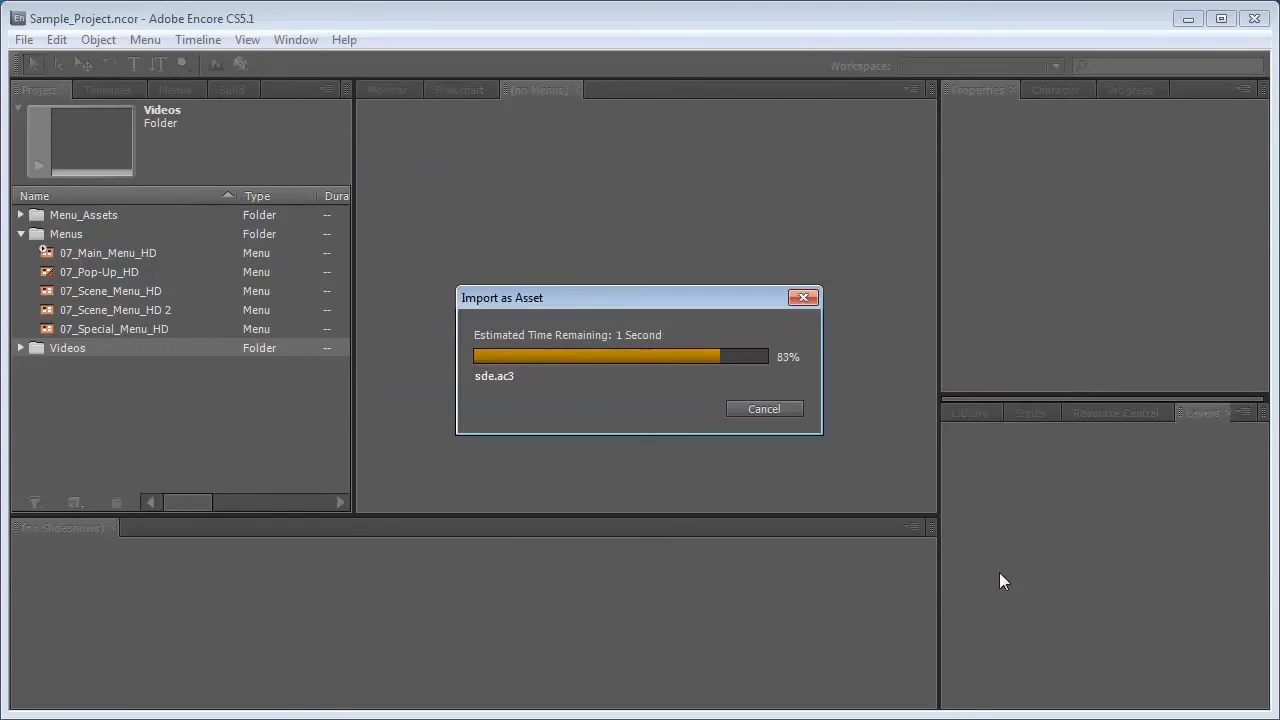
Create a timeline from feature.m4v and feature.ac3 in the Videos project folder.
click(21, 348)
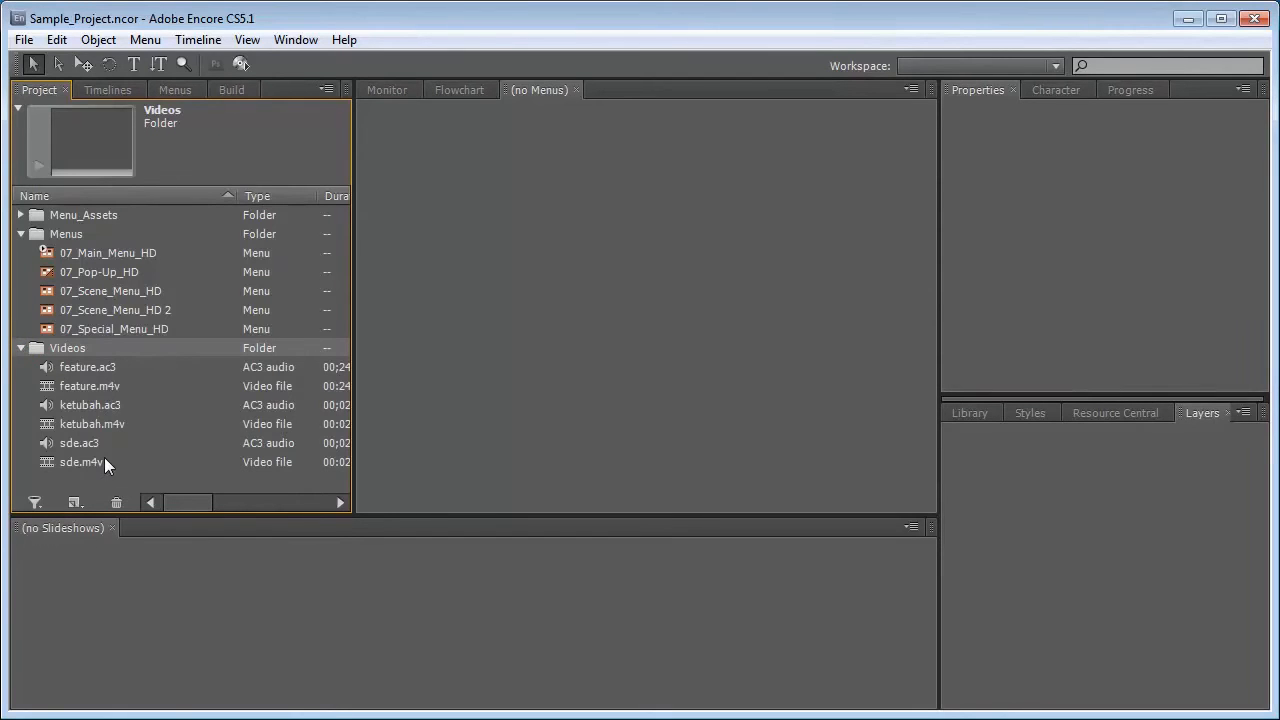
click(91, 386)
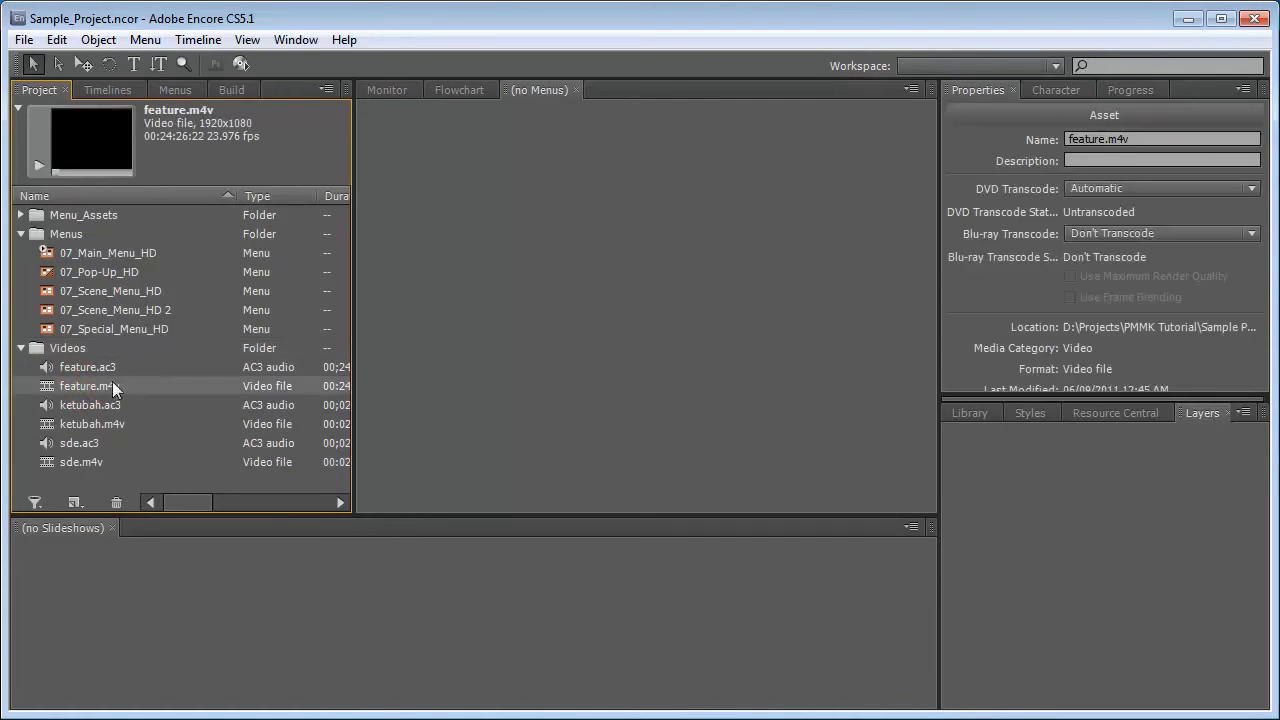
ctrl+click(108, 368)
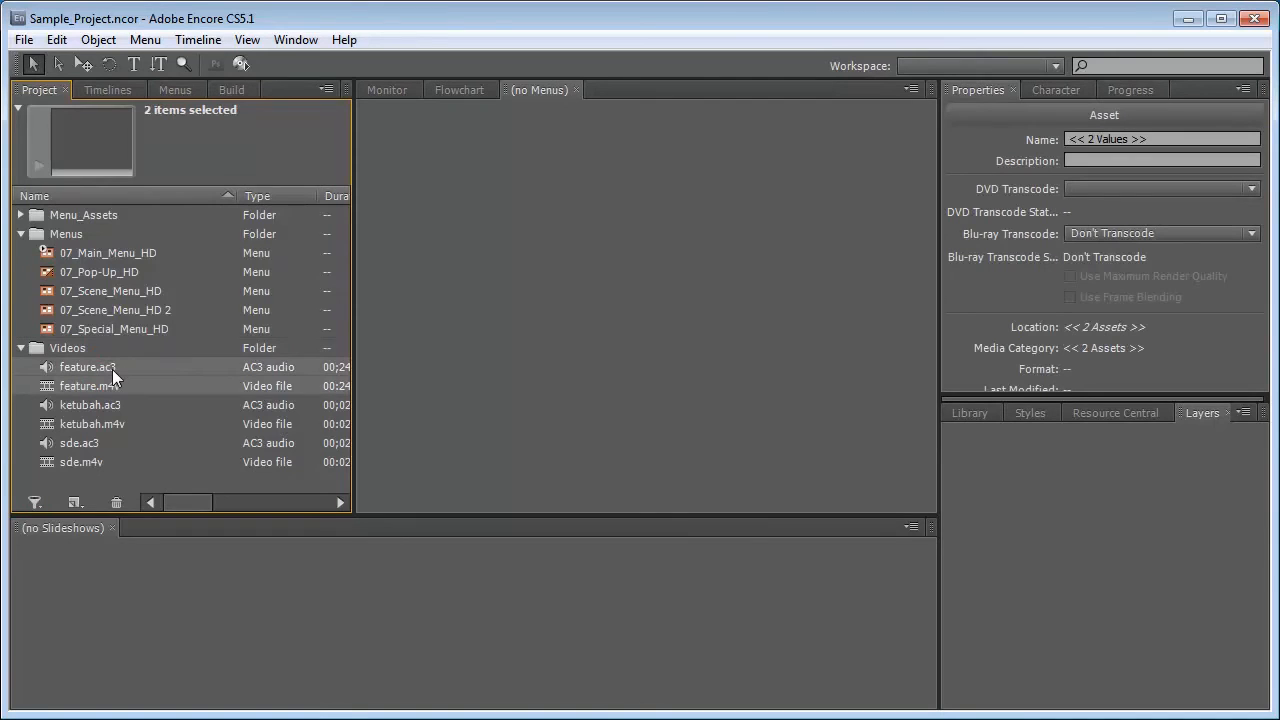
right_click(112, 369)
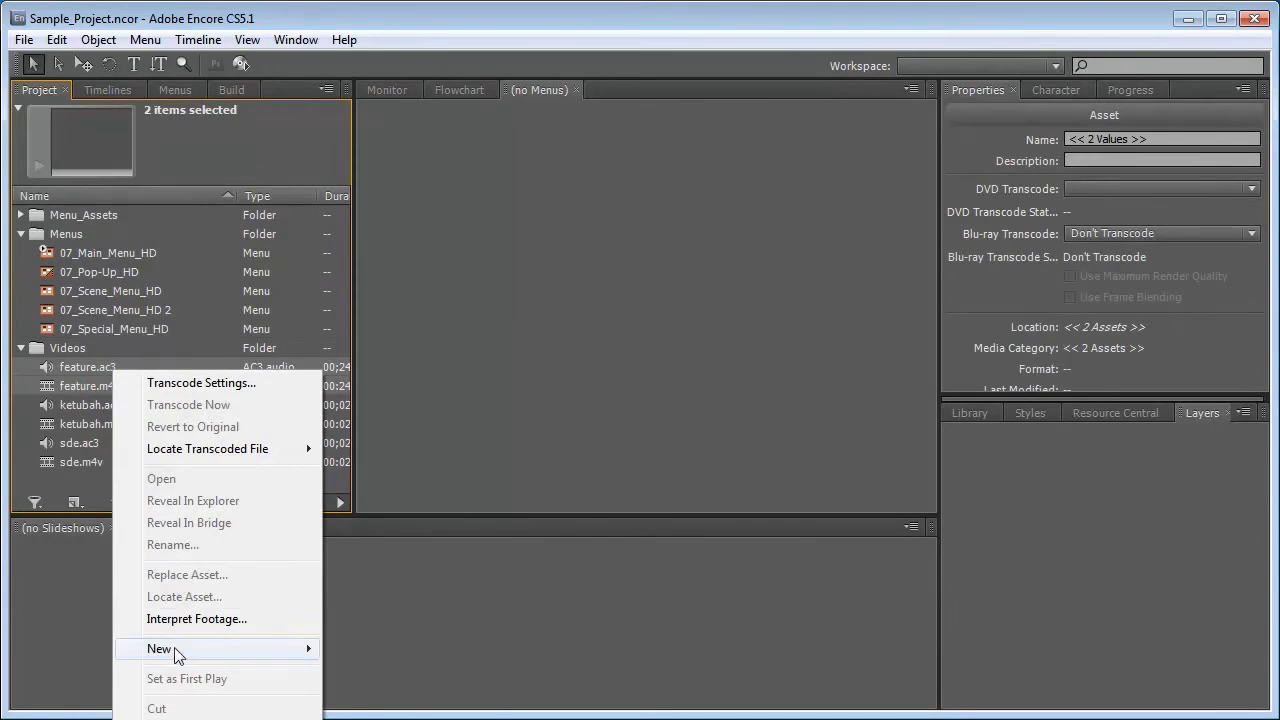
mouse_move(178, 640)
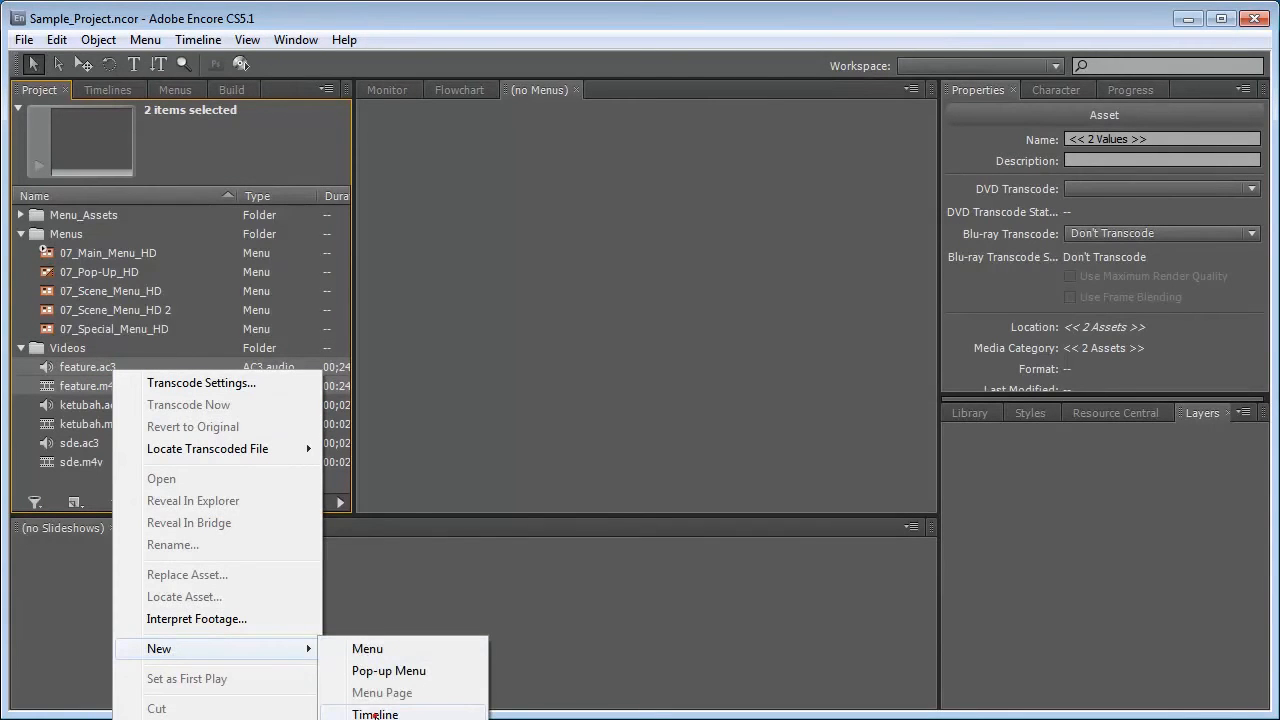
click(375, 714)
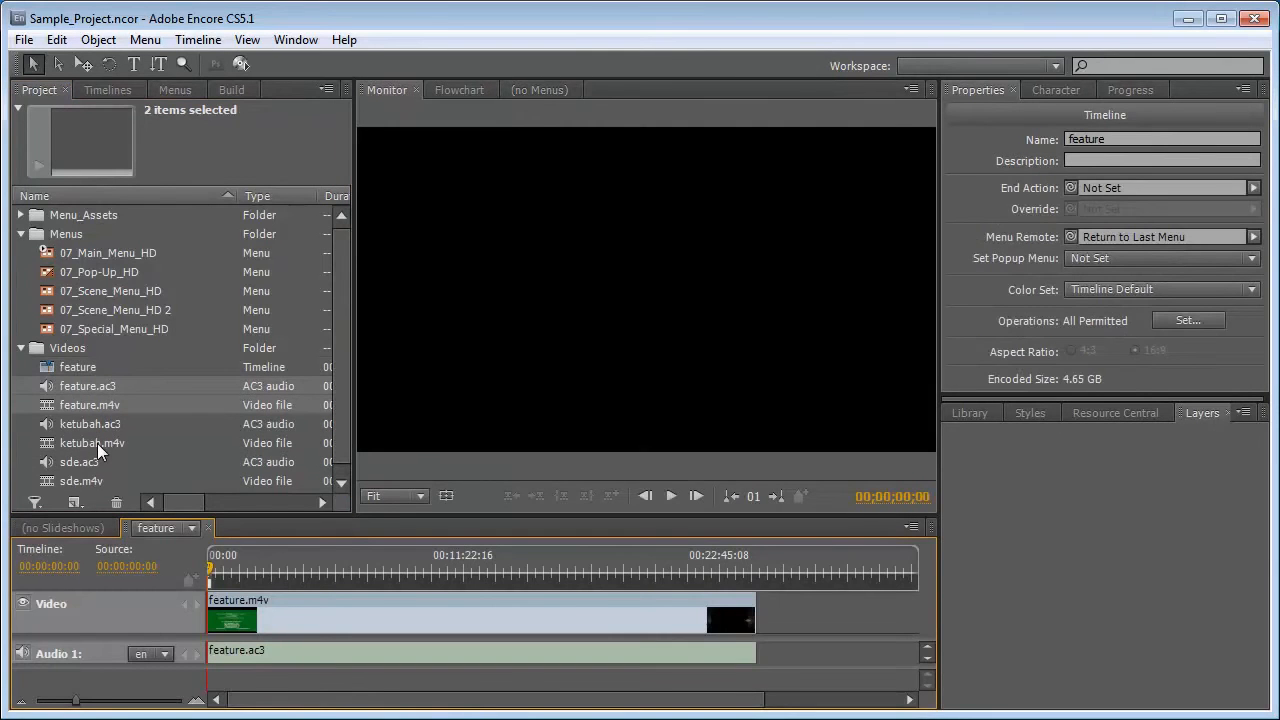
Create a timeline from ketubah.m4v and ketubah.ac3 in the Videos project folder.
click(97, 443)
shift+click(81, 428)
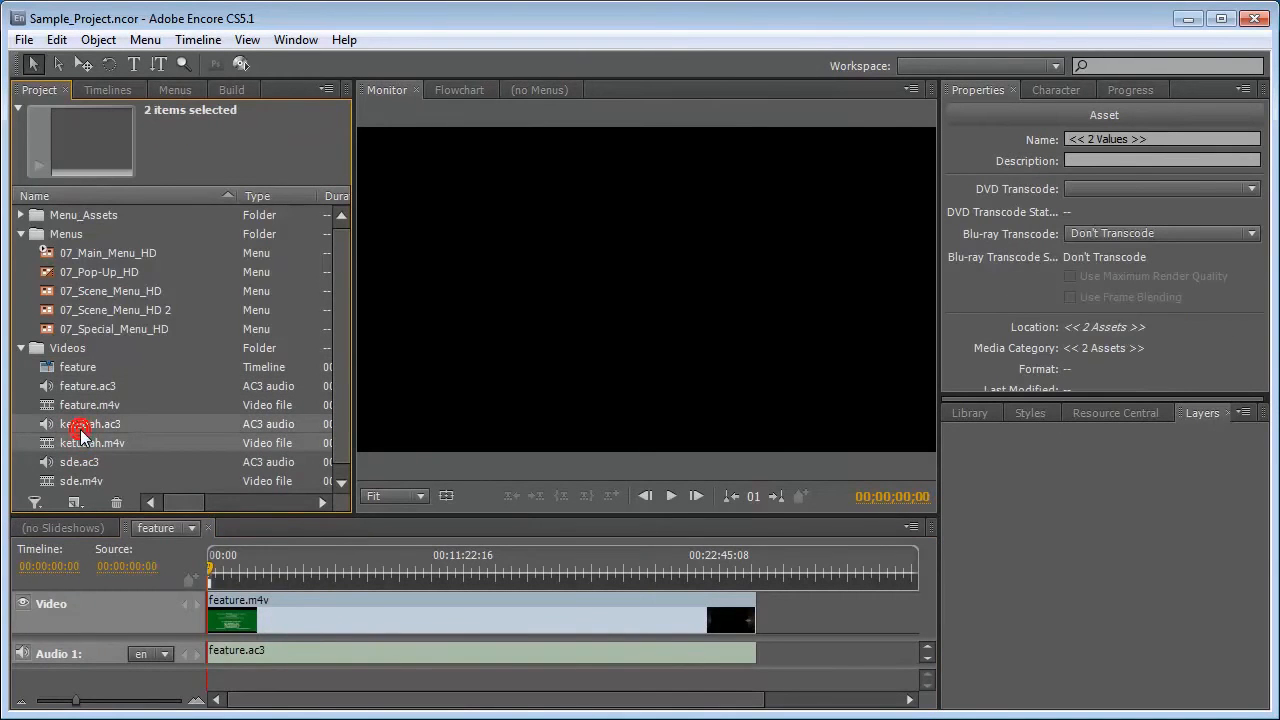
right_click(80, 429)
mouse_move(205, 712)
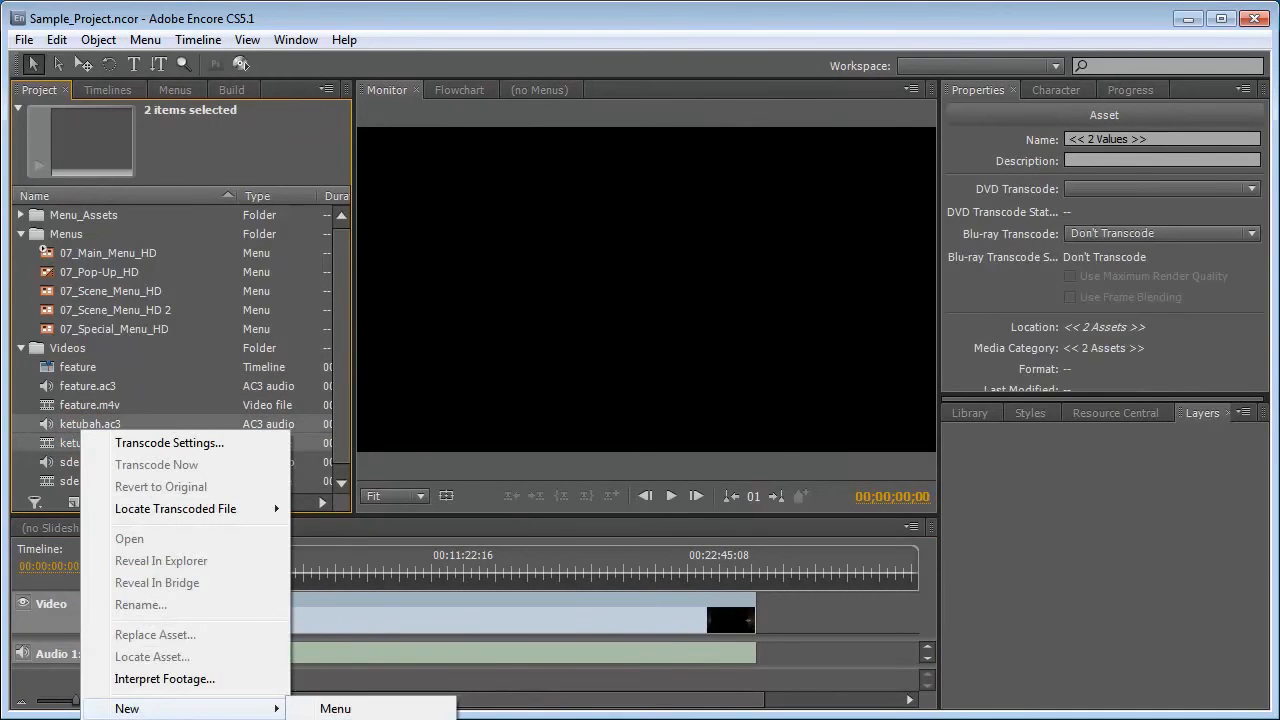
click(335, 708)
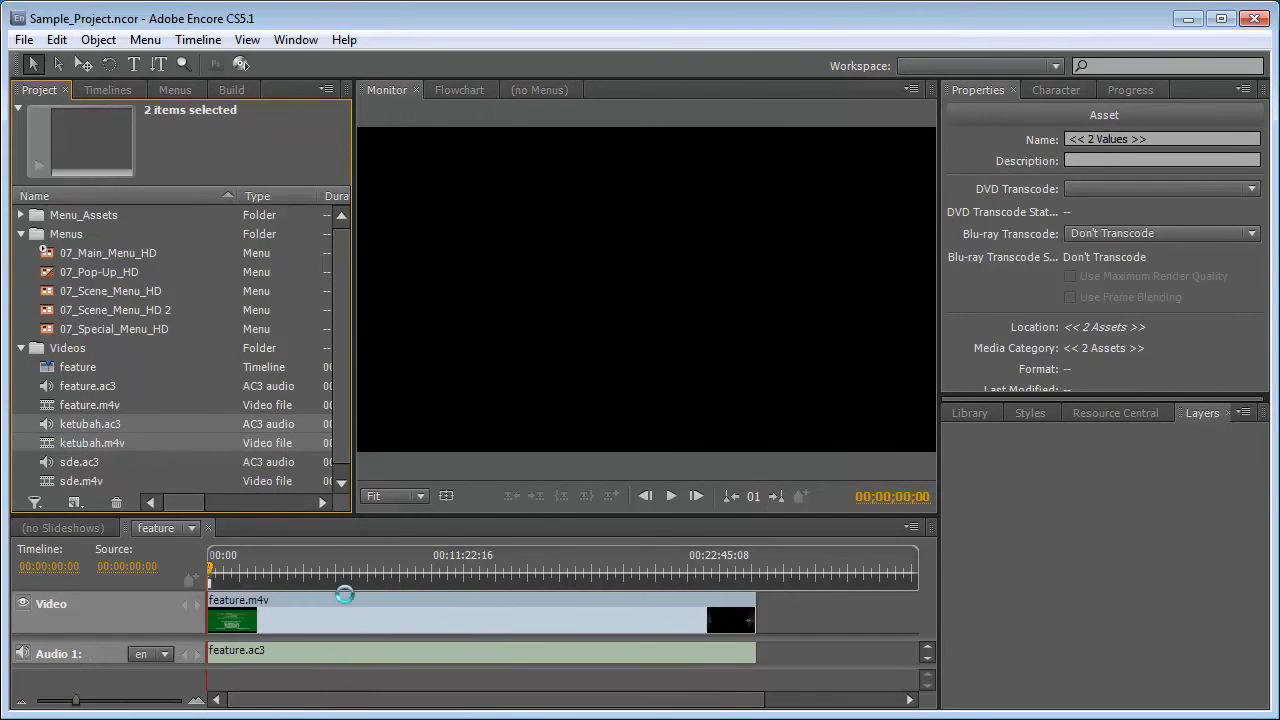
Create a timeline from sde.m4v and sde.ac3 in the Videos project folder.
click(343, 405)
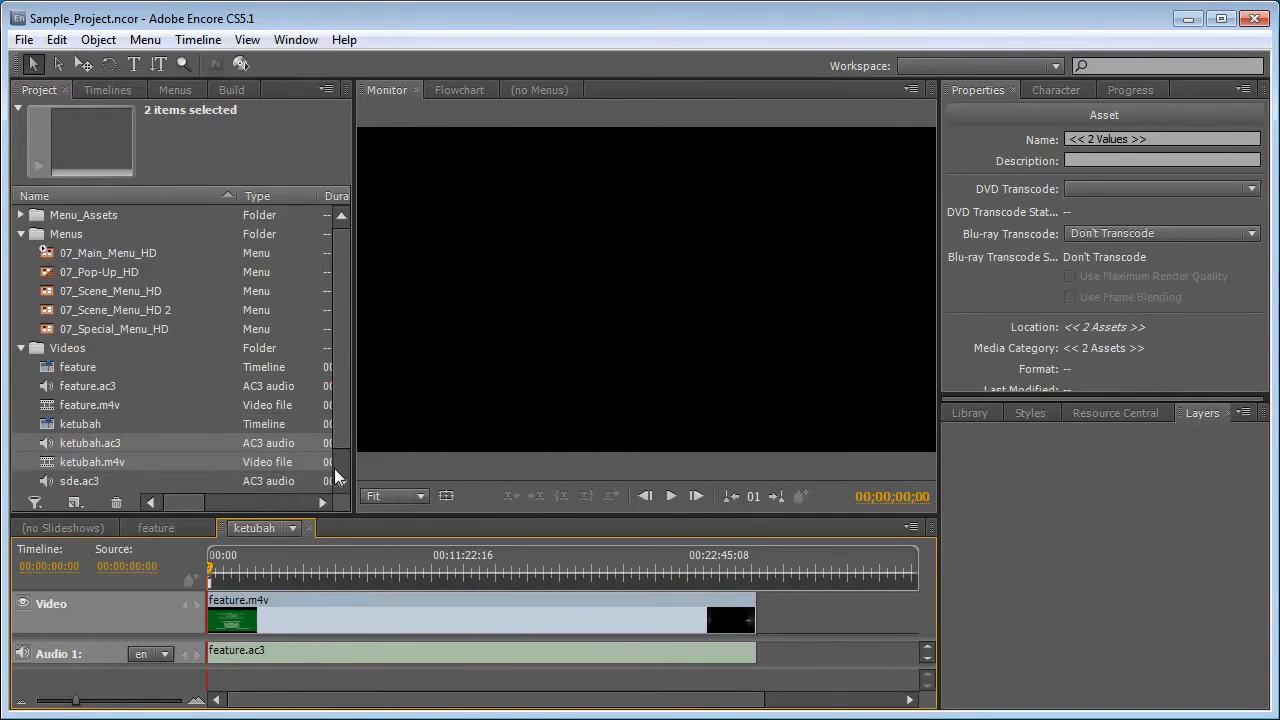
click(157, 470)
shift+click(78, 453)
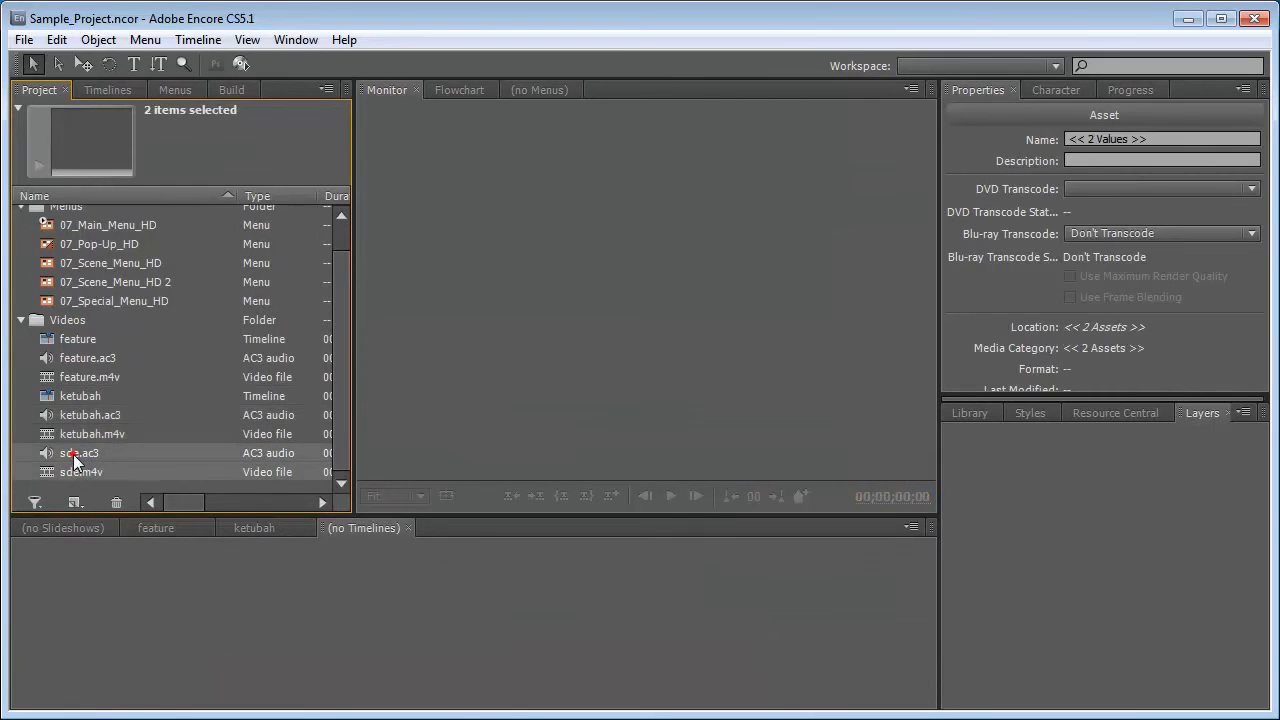
right_click(83, 452)
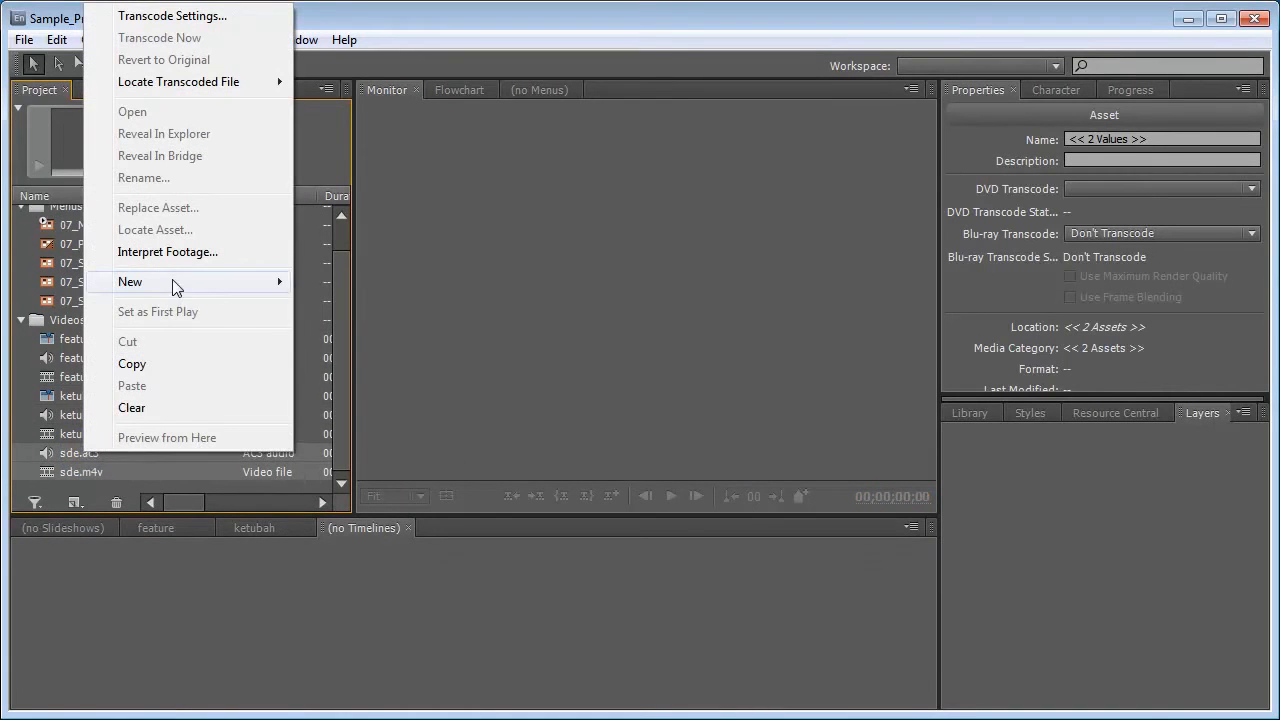
mouse_move(172, 284)
click(352, 348)
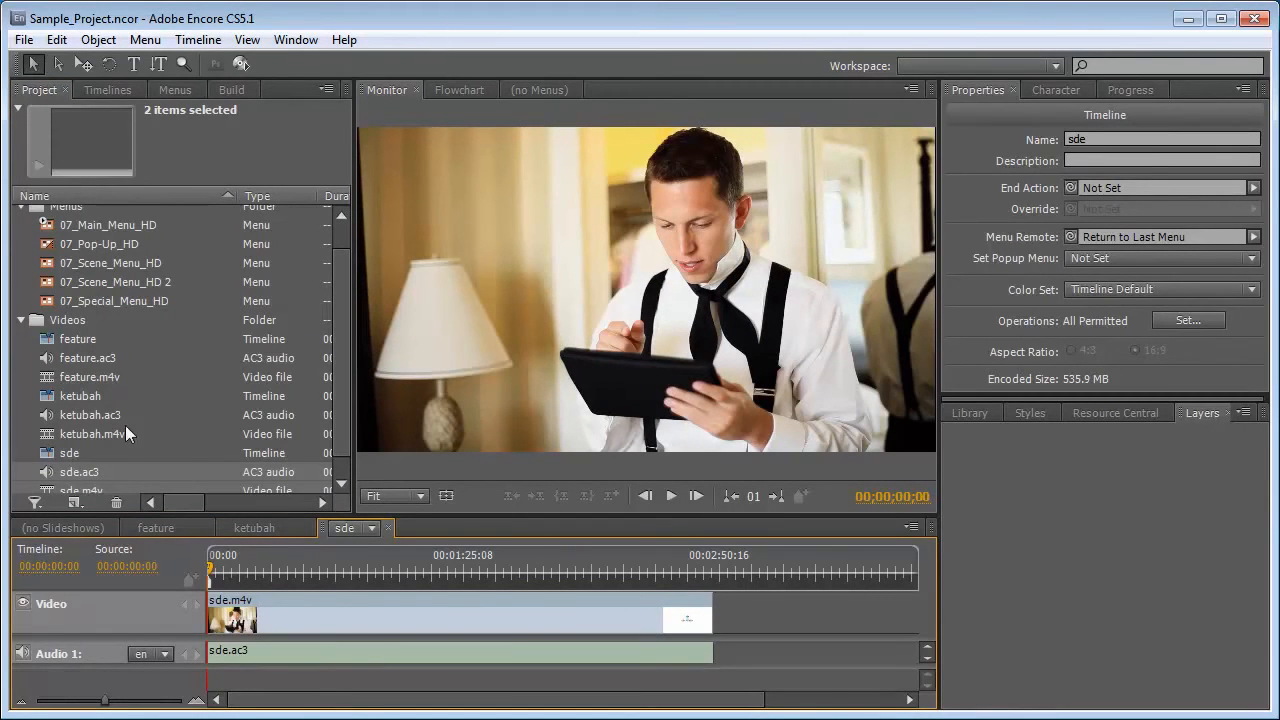
click(23, 39)
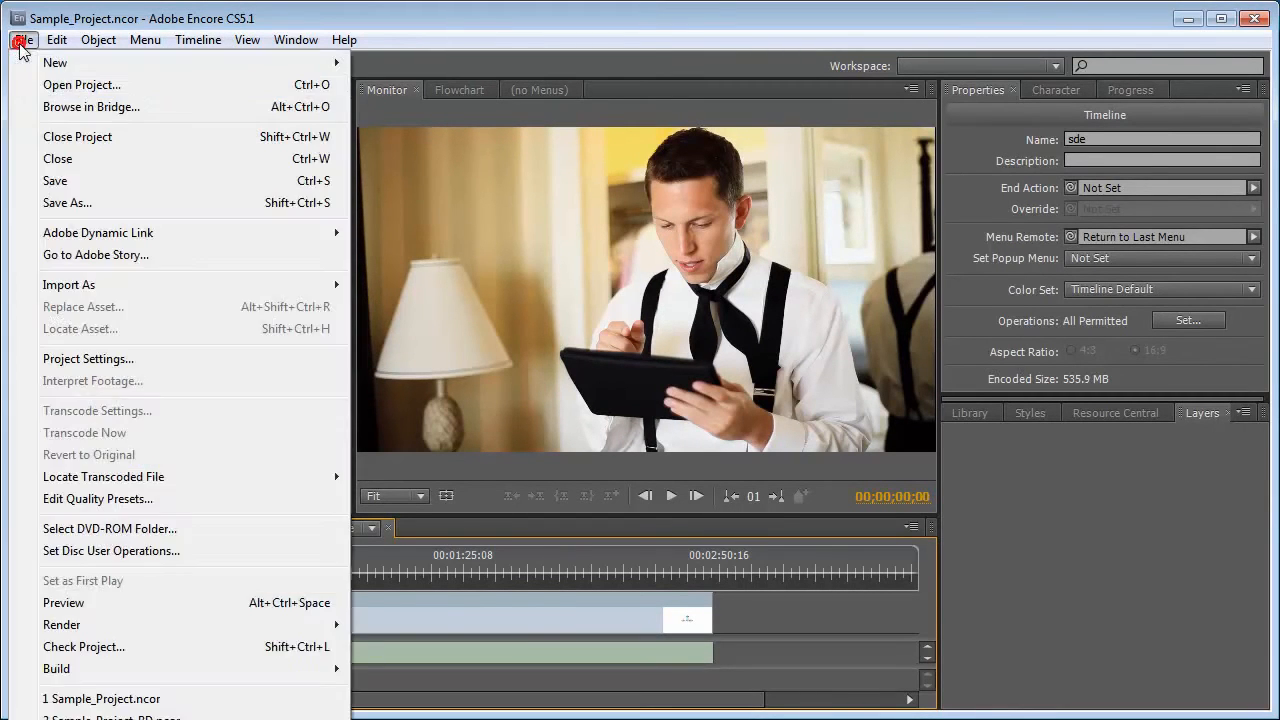
mouse_move(105, 240)
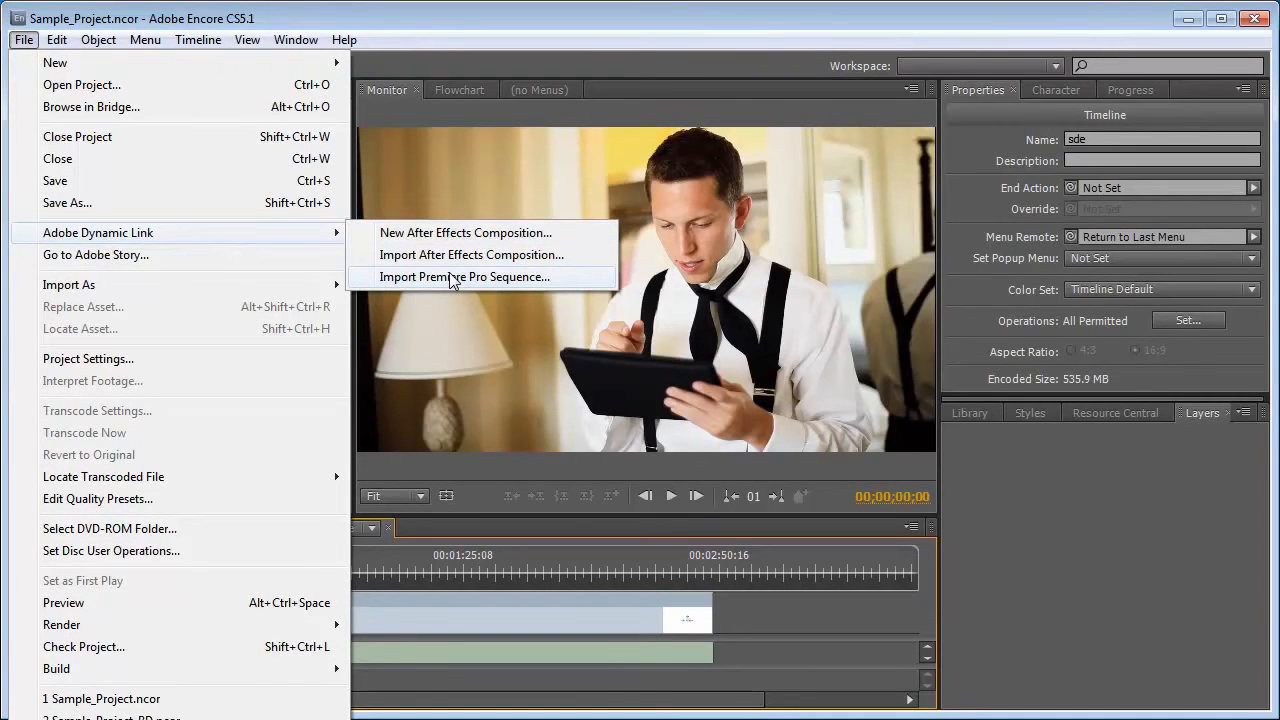
click(410, 28)
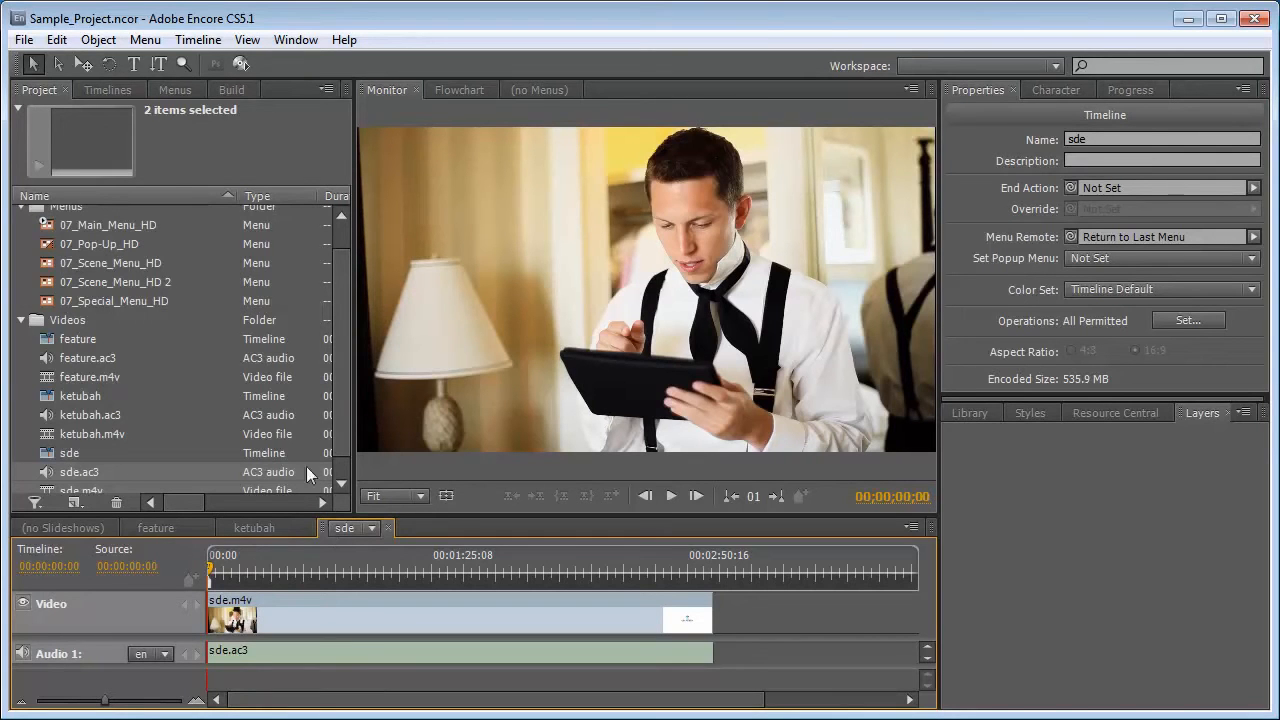
click(126, 377)
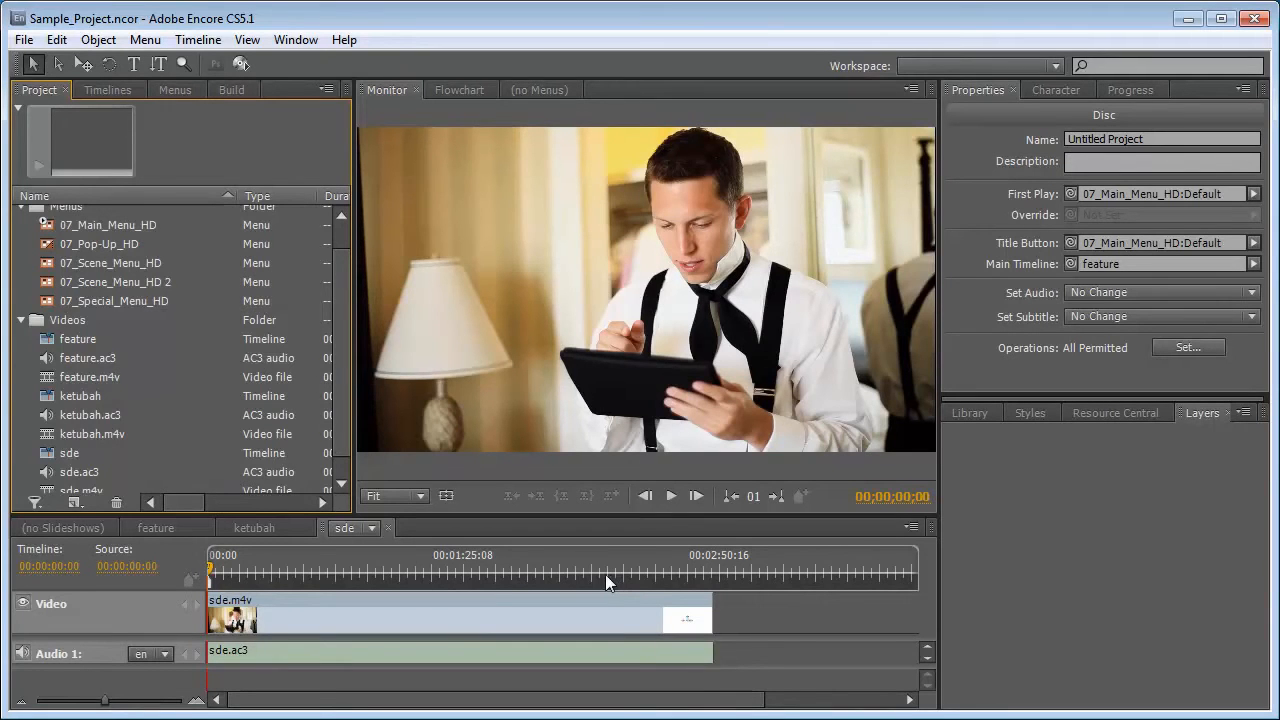
click(273, 573)
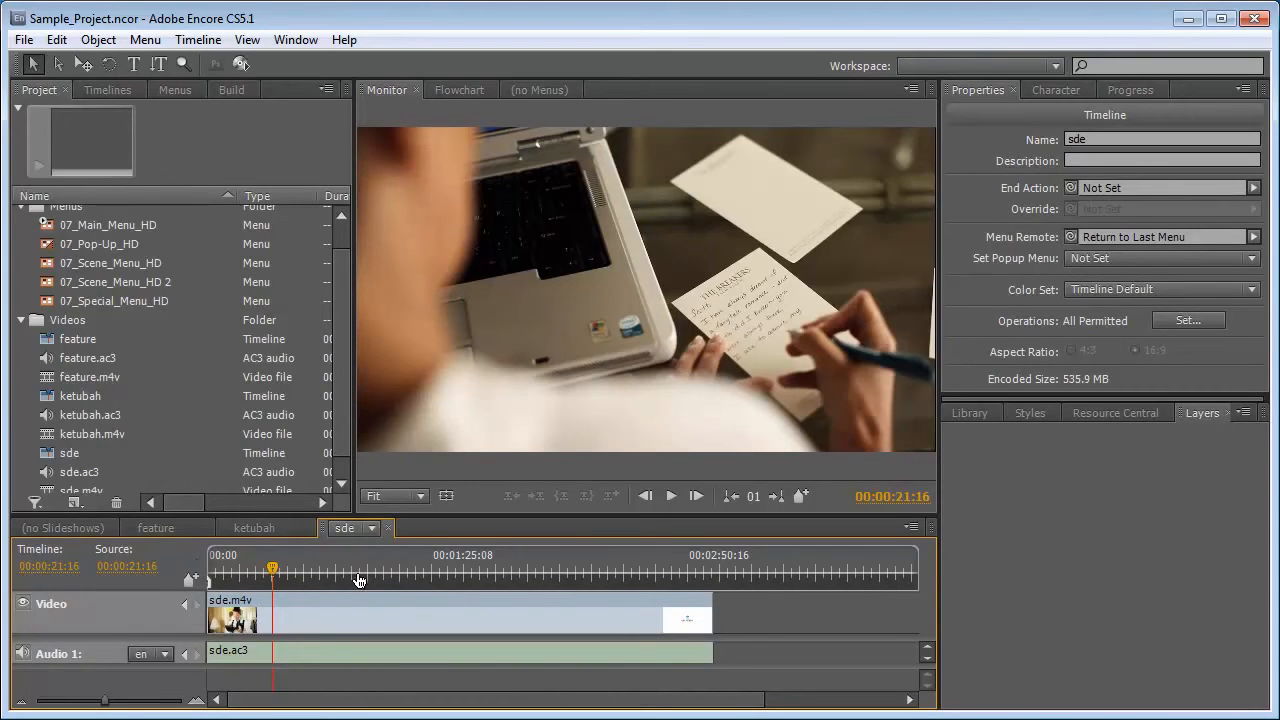
Save the project, close the open sde, ketubah and feature timelines, and collapse the Videos project folder.
click(390, 527)
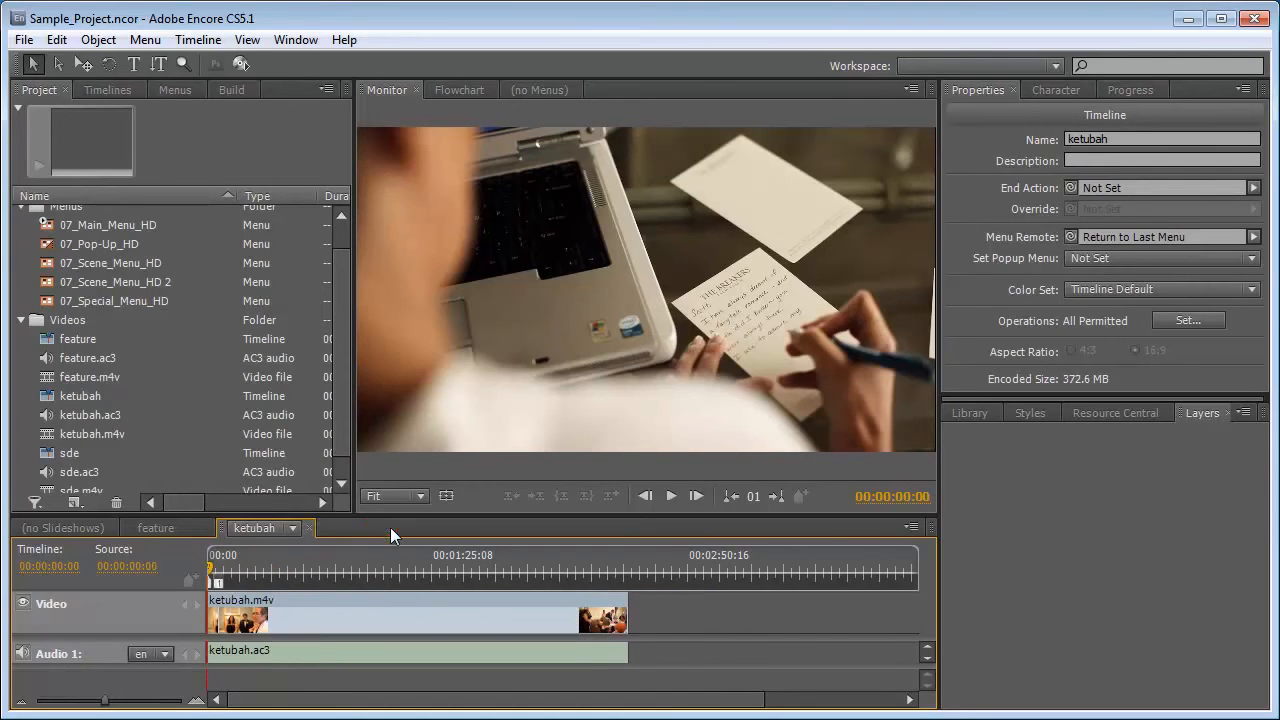
click(309, 527)
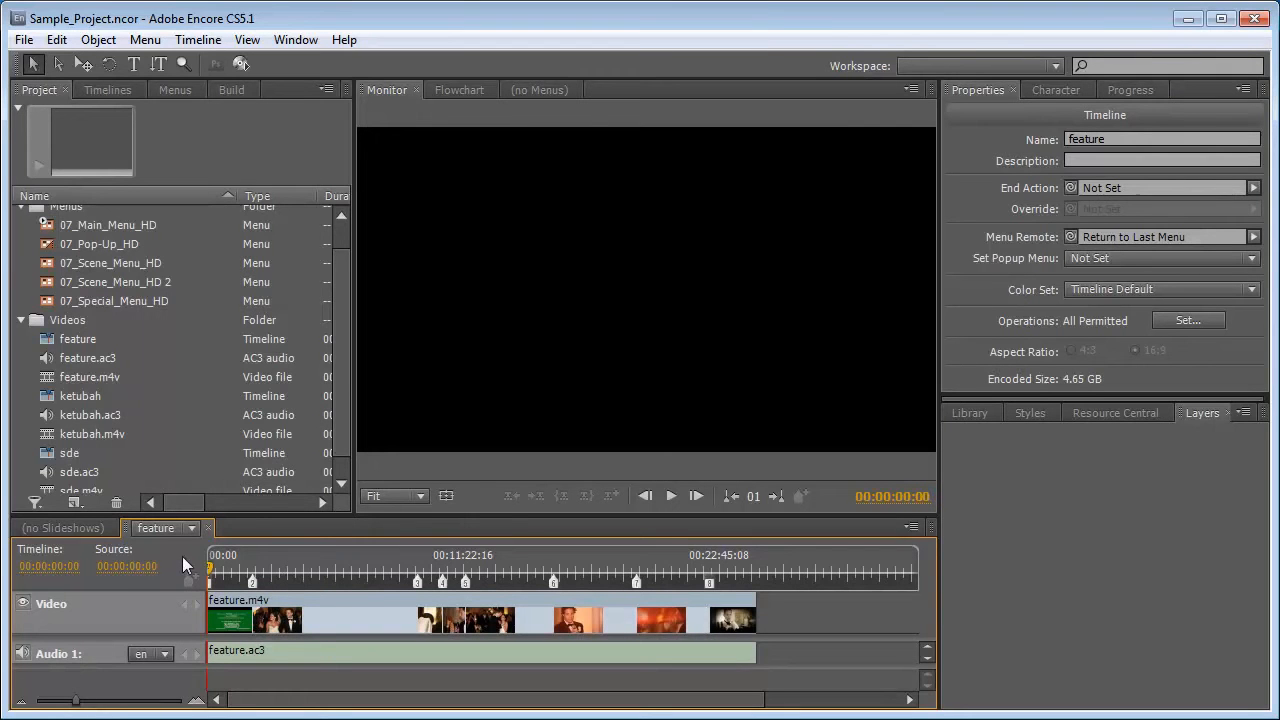
click(24, 39)
click(58, 180)
click(210, 527)
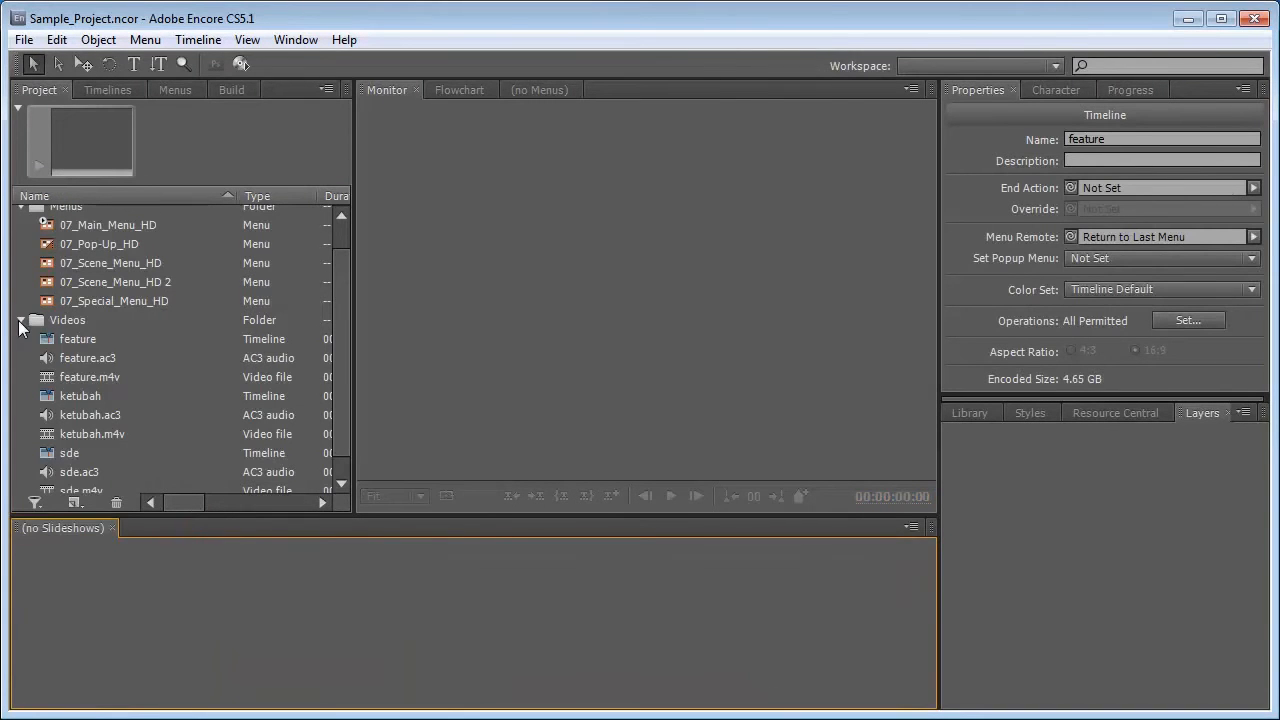
click(21, 320)
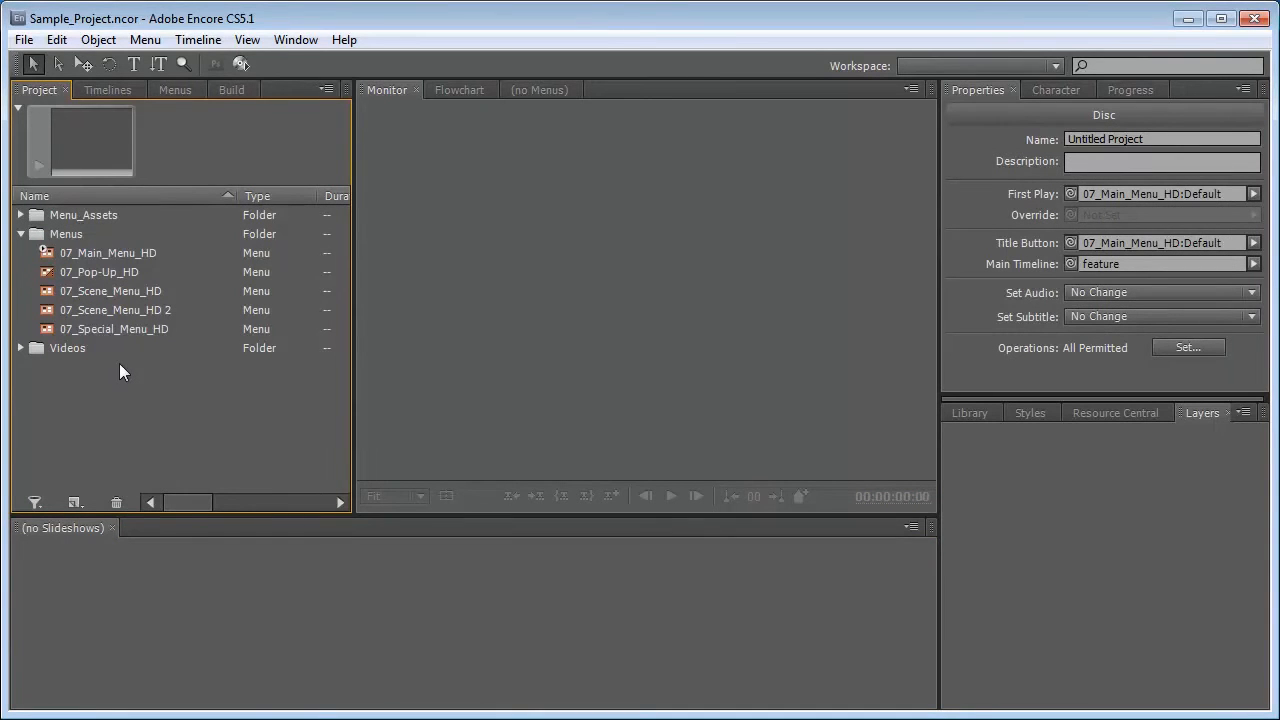
Open the 07_Main_Menu_HD menu for viewing and toggle the display of its selected-button highlights on and off.
double_click(123, 253)
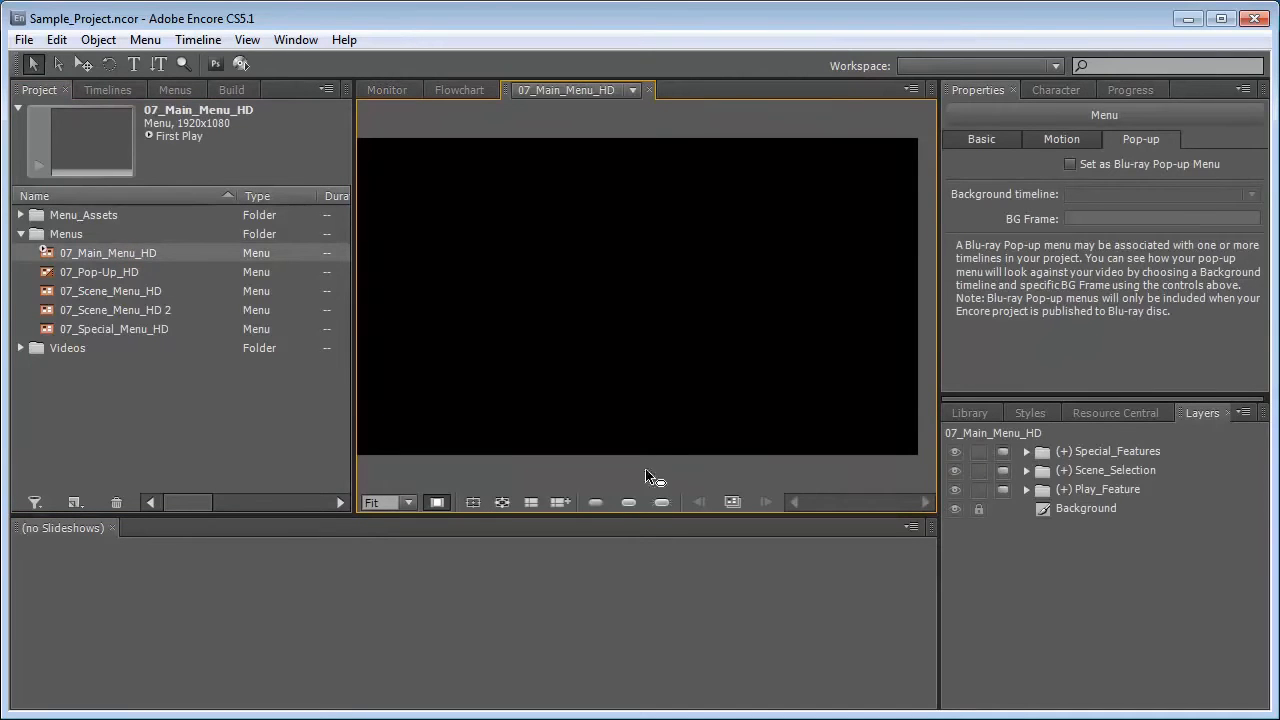
click(628, 502)
click(628, 502)
Assign Main_Menu_with_Intro_HD.mov as the motion video and audio of 07_Main_Menu_HD, with a loop point of 00;00;10;00.
click(21, 215)
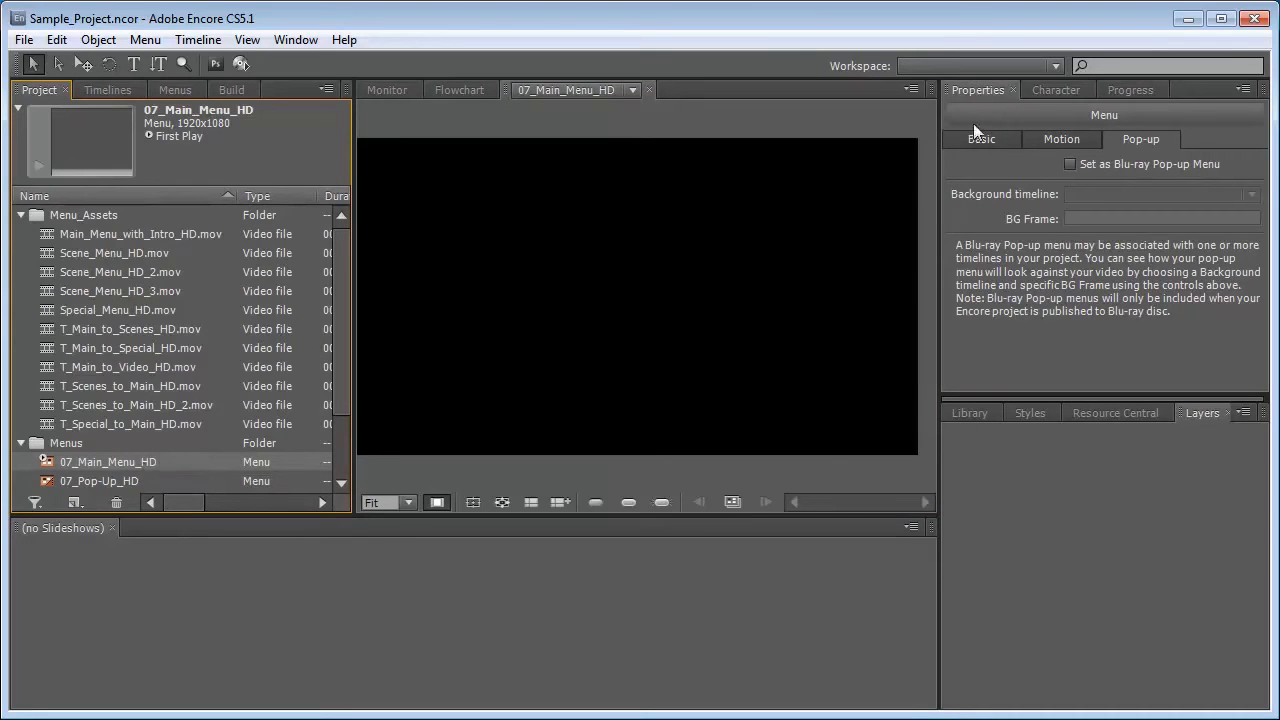
click(1069, 142)
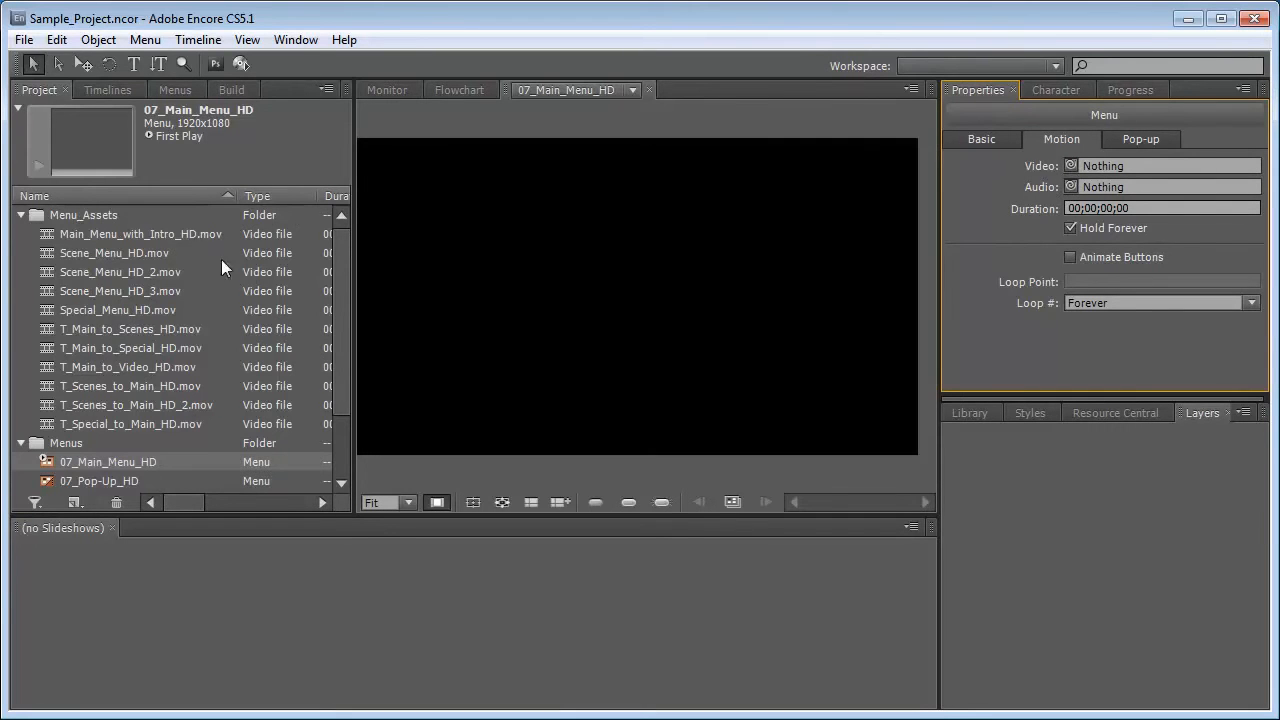
drag(1069, 167, 102, 232)
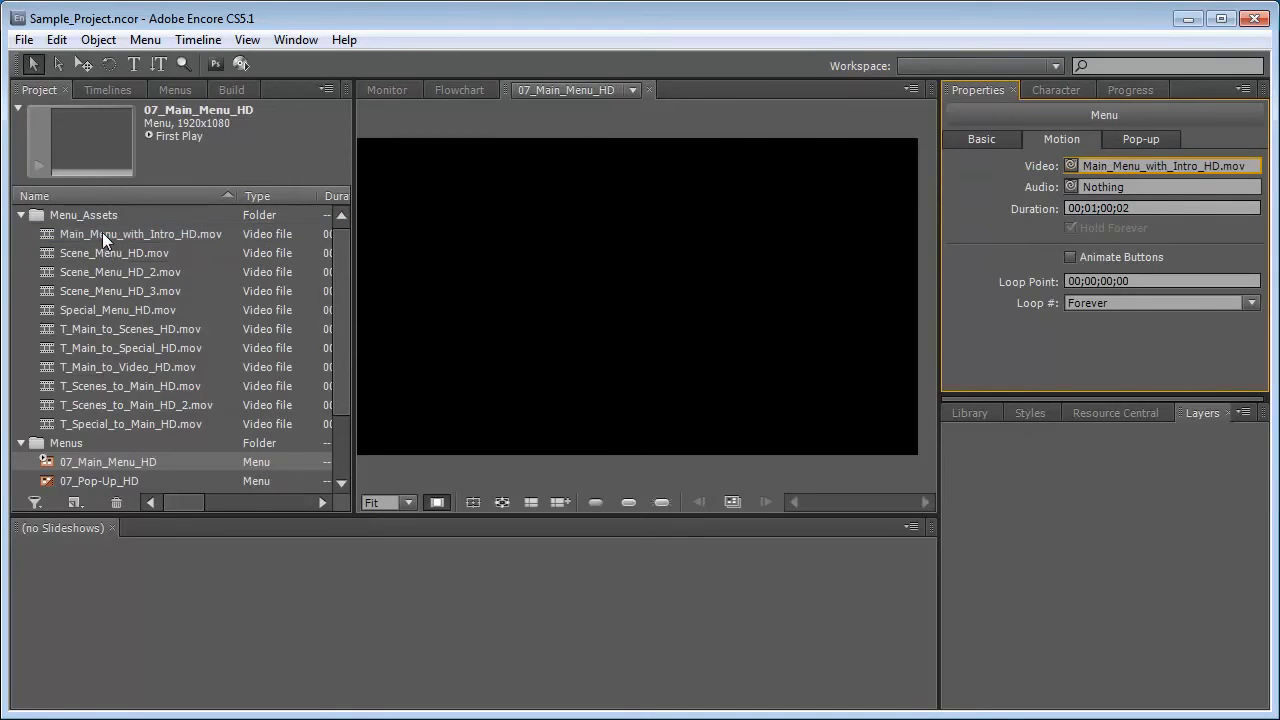
drag(1074, 192, 118, 229)
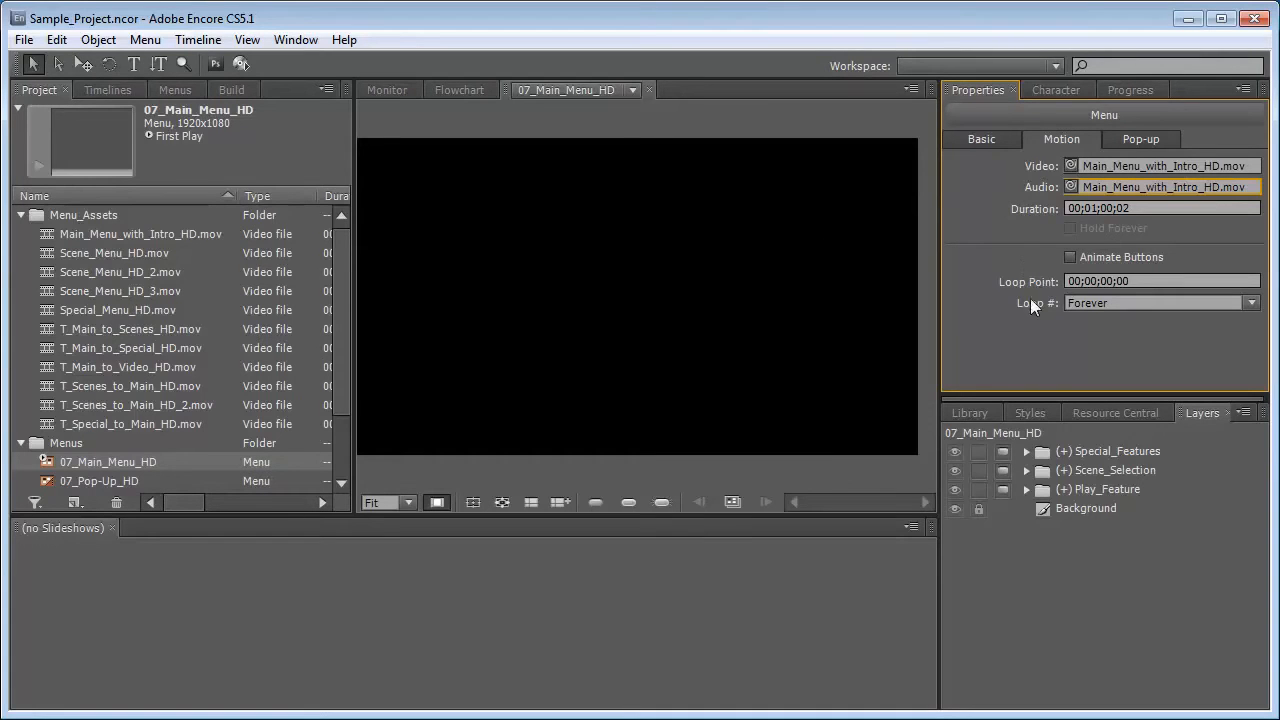
click(1100, 281)
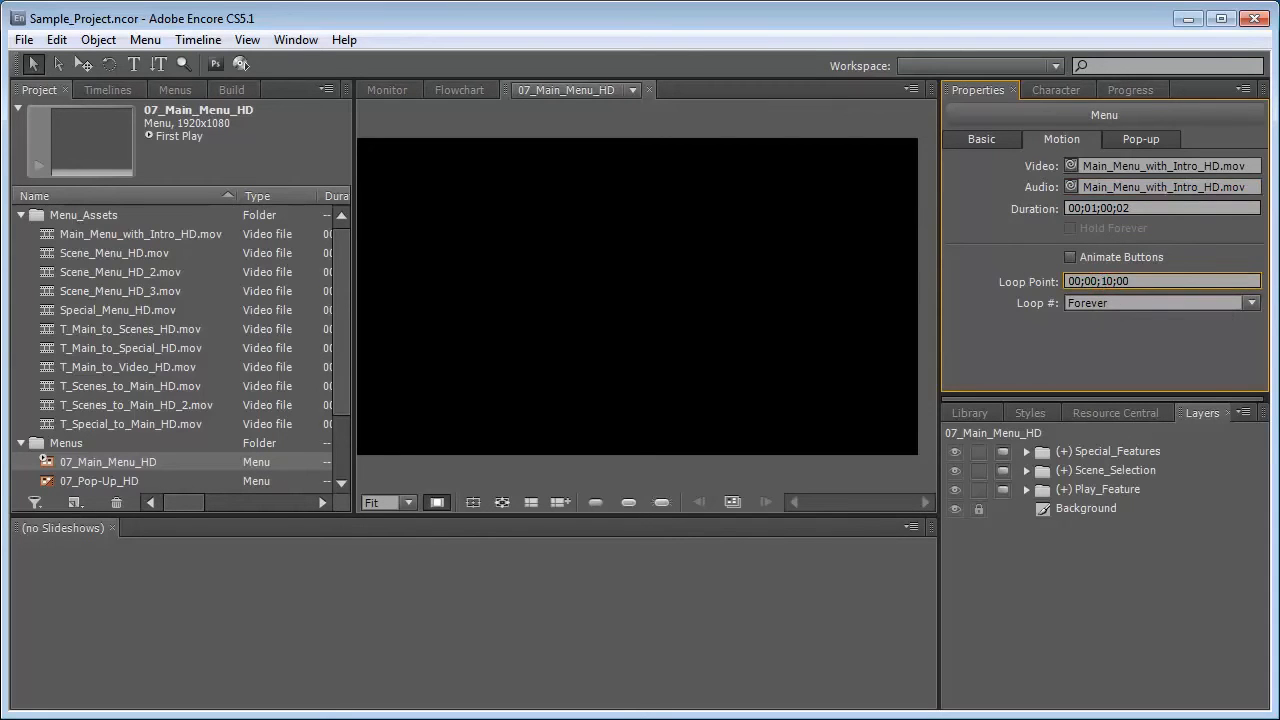
click(985, 271)
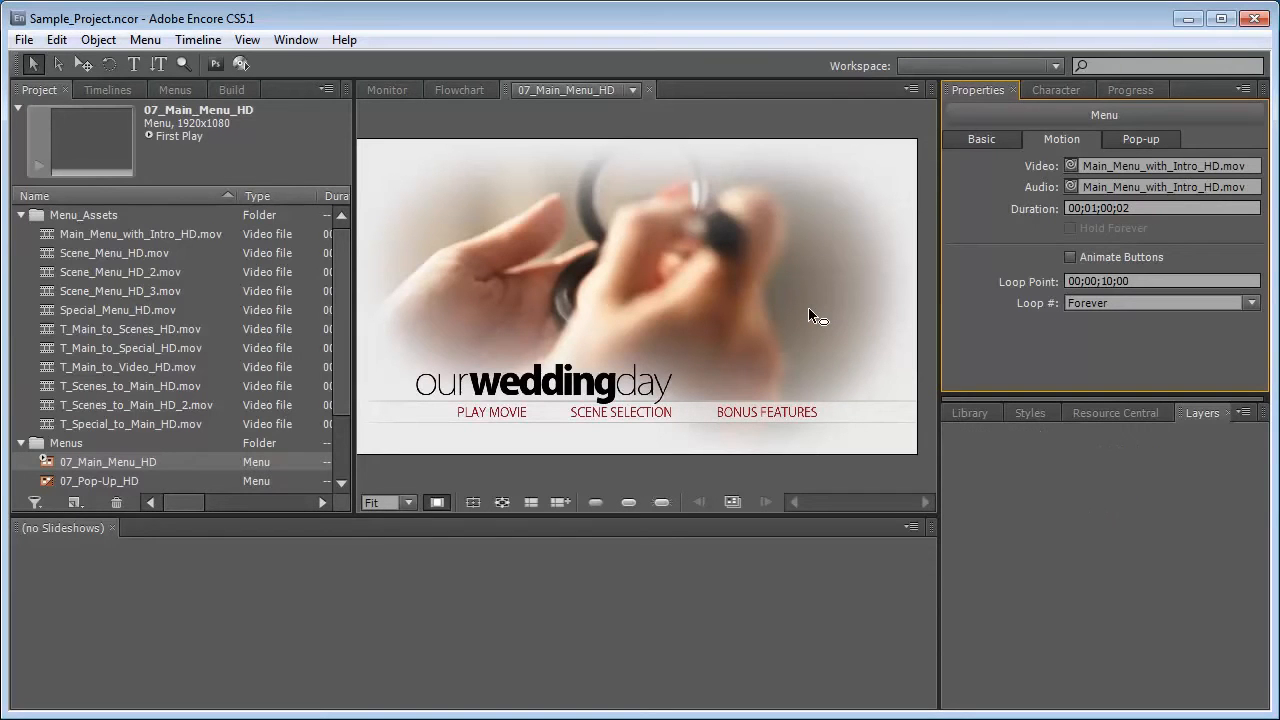
Assign Scene_Menu_HD.mov from Menu_Assets as both the motion video and audio of the 07_Scene_Menu_HD menu.
drag(337, 308, 337, 373)
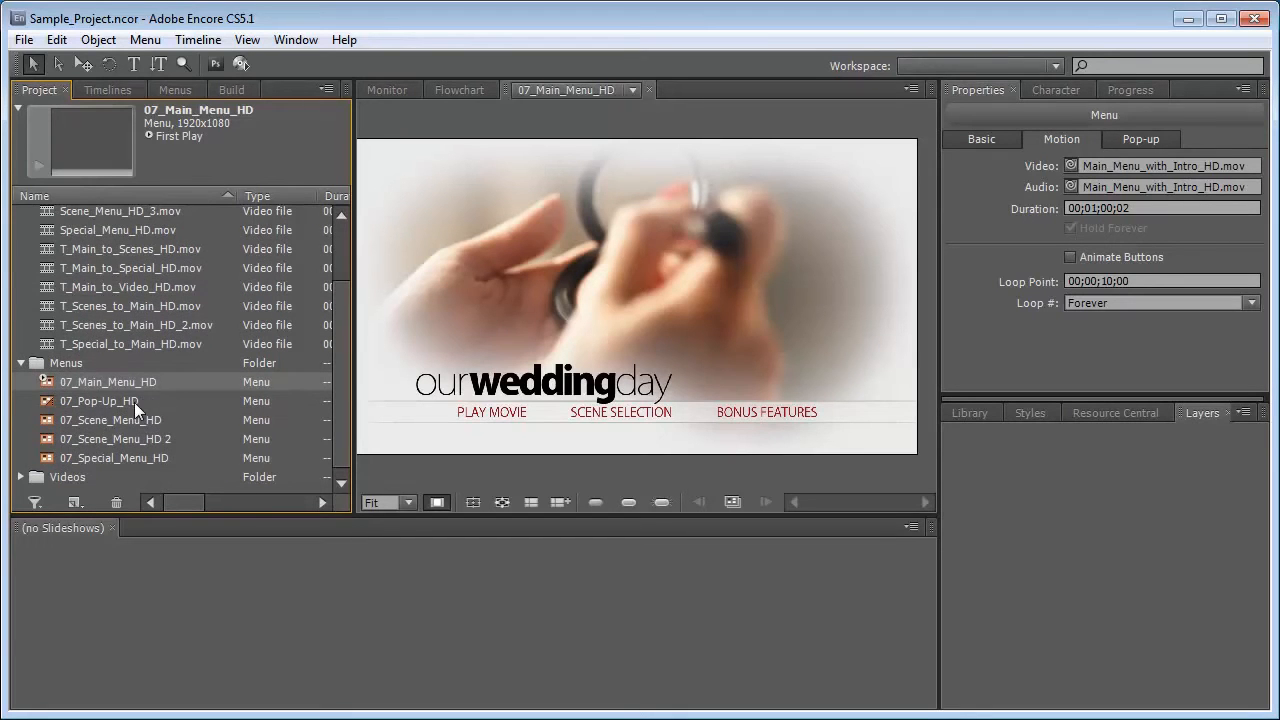
click(134, 402)
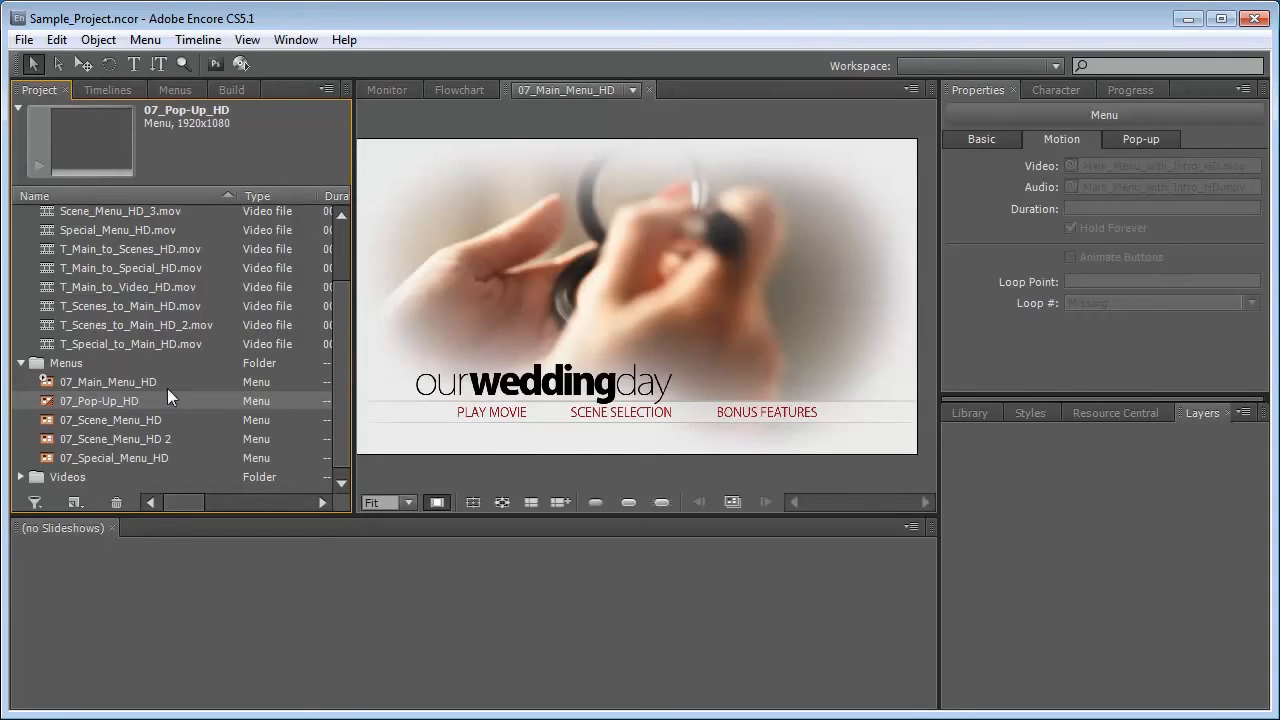
click(132, 421)
drag(340, 343, 336, 289)
drag(1071, 165, 115, 254)
drag(1067, 186, 115, 255)
Assign Scene_Menu_HD_2.mov from Menu_Assets as both the motion video and audio of the 07_Scene_Menu_HD 2 menu.
drag(340, 375, 343, 409)
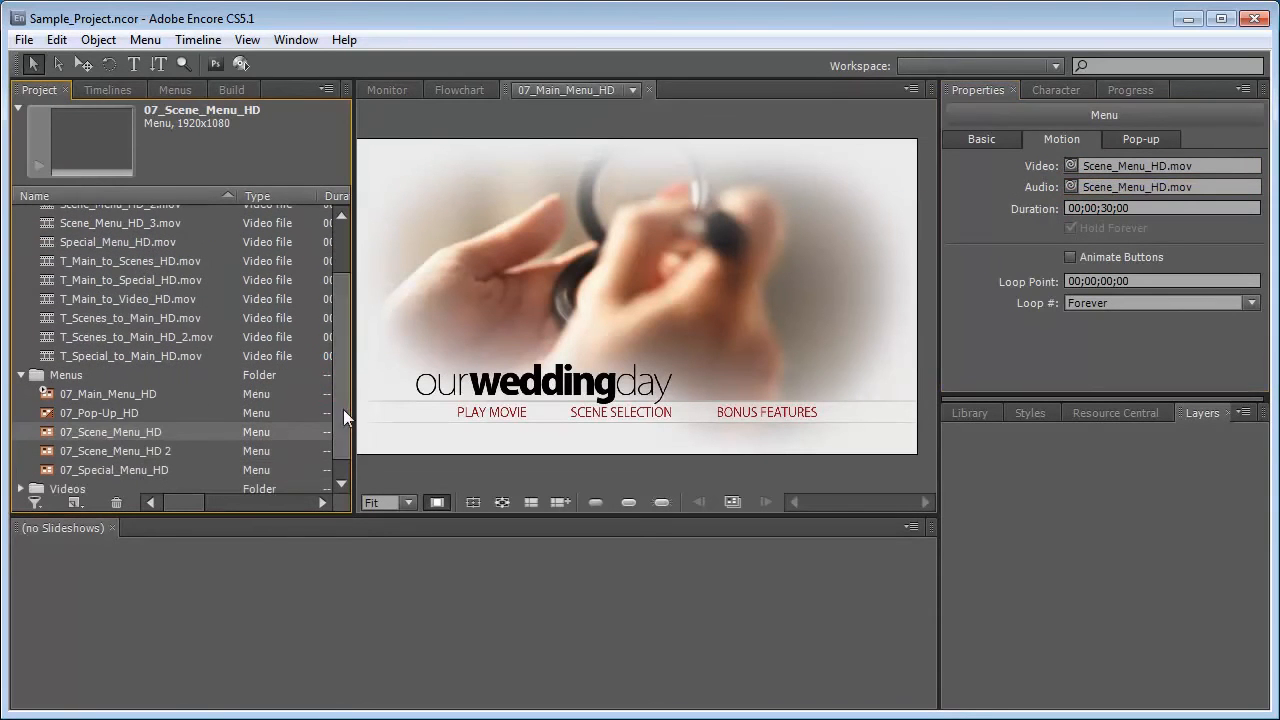
click(122, 452)
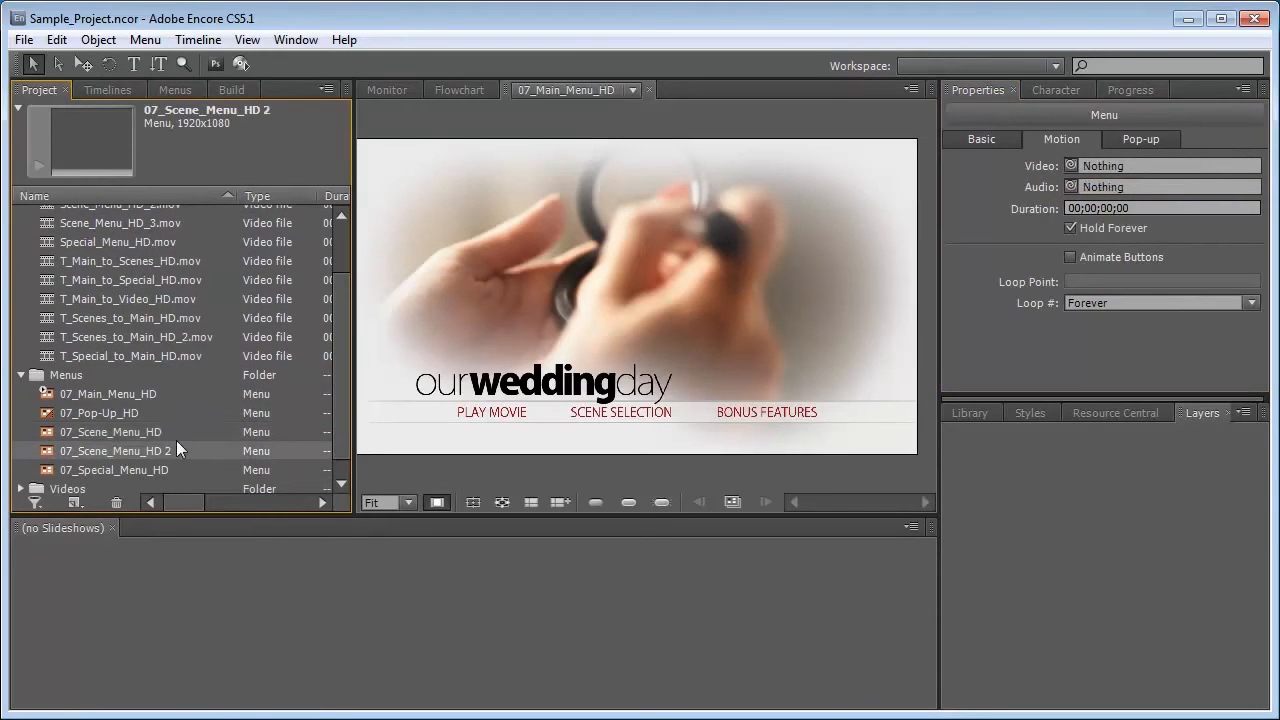
drag(342, 376, 342, 336)
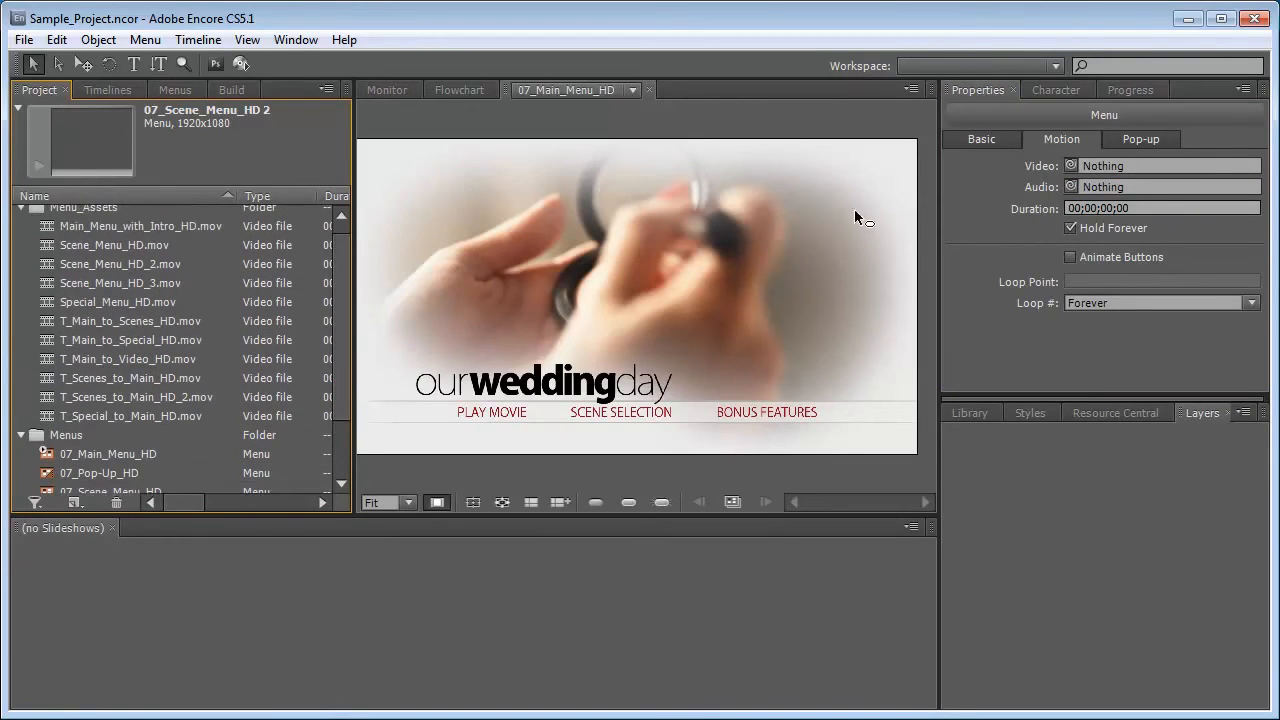
drag(1071, 165, 120, 262)
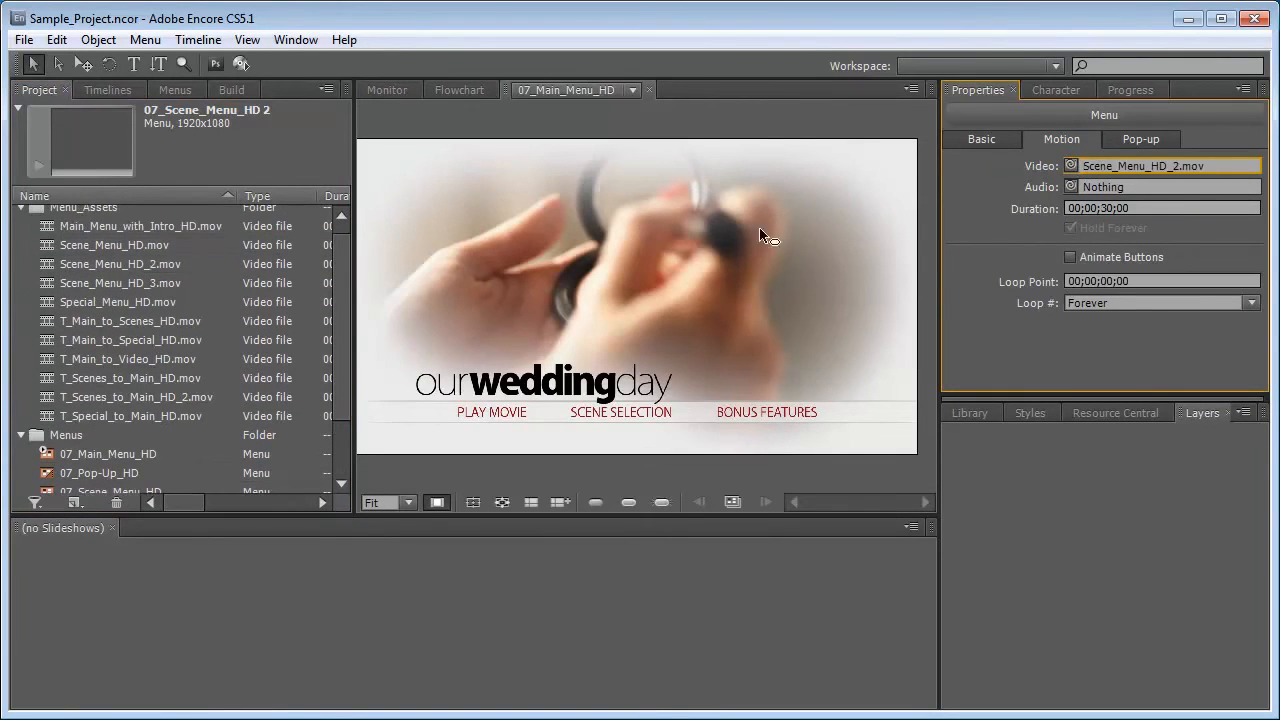
drag(1071, 187, 140, 264)
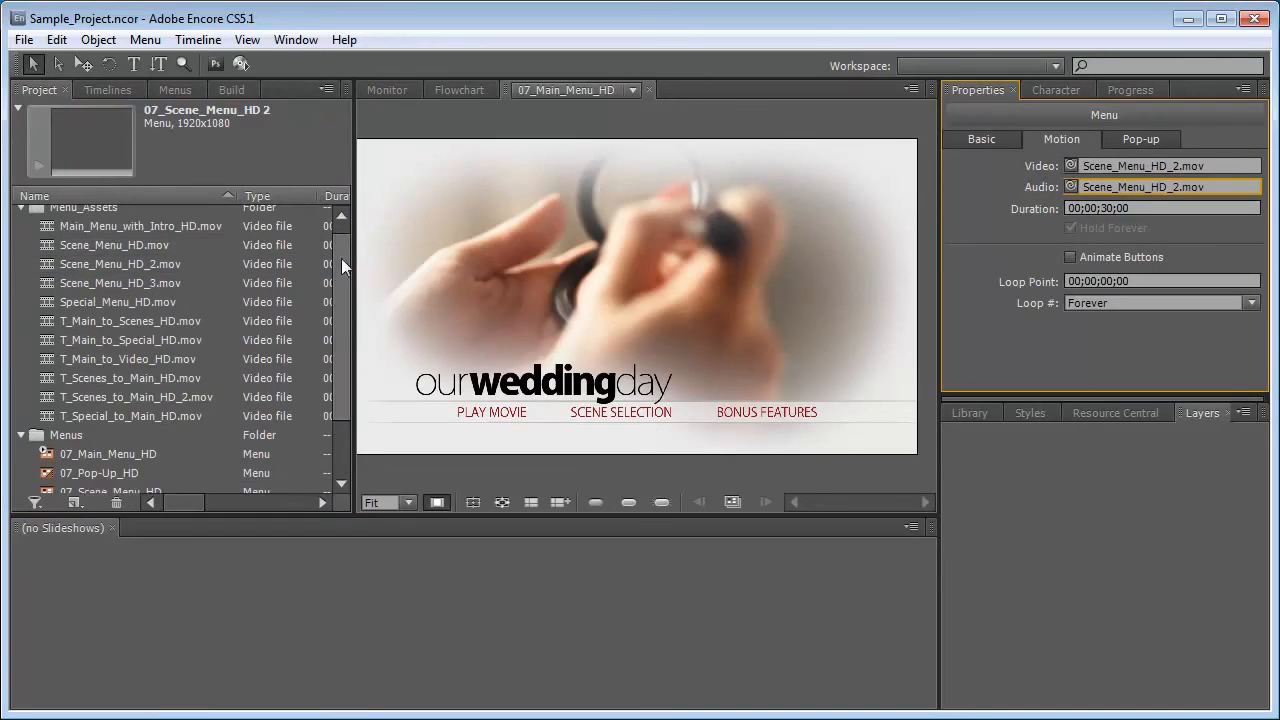
Assign Special_Menu_HD.mov from Menu_Assets as both the motion video and audio of the 07_Special_Menu_HD menu.
drag(342, 262, 344, 337)
click(135, 454)
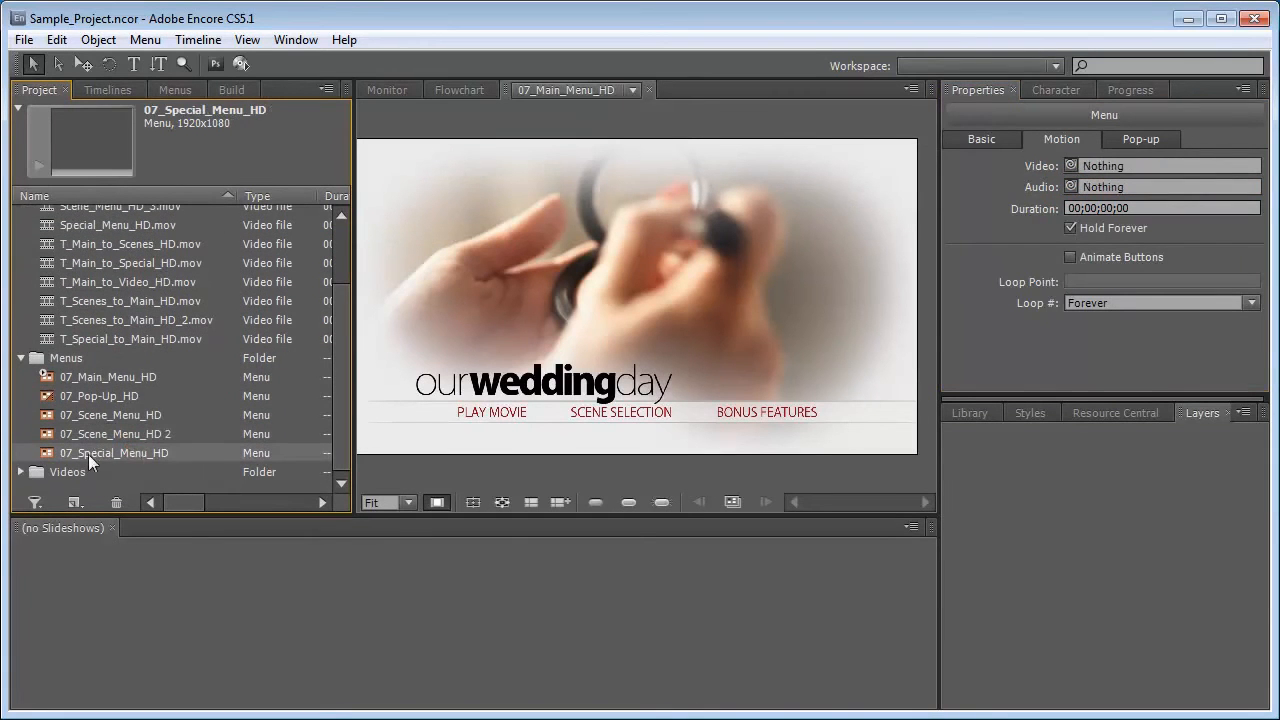
drag(338, 384, 338, 310)
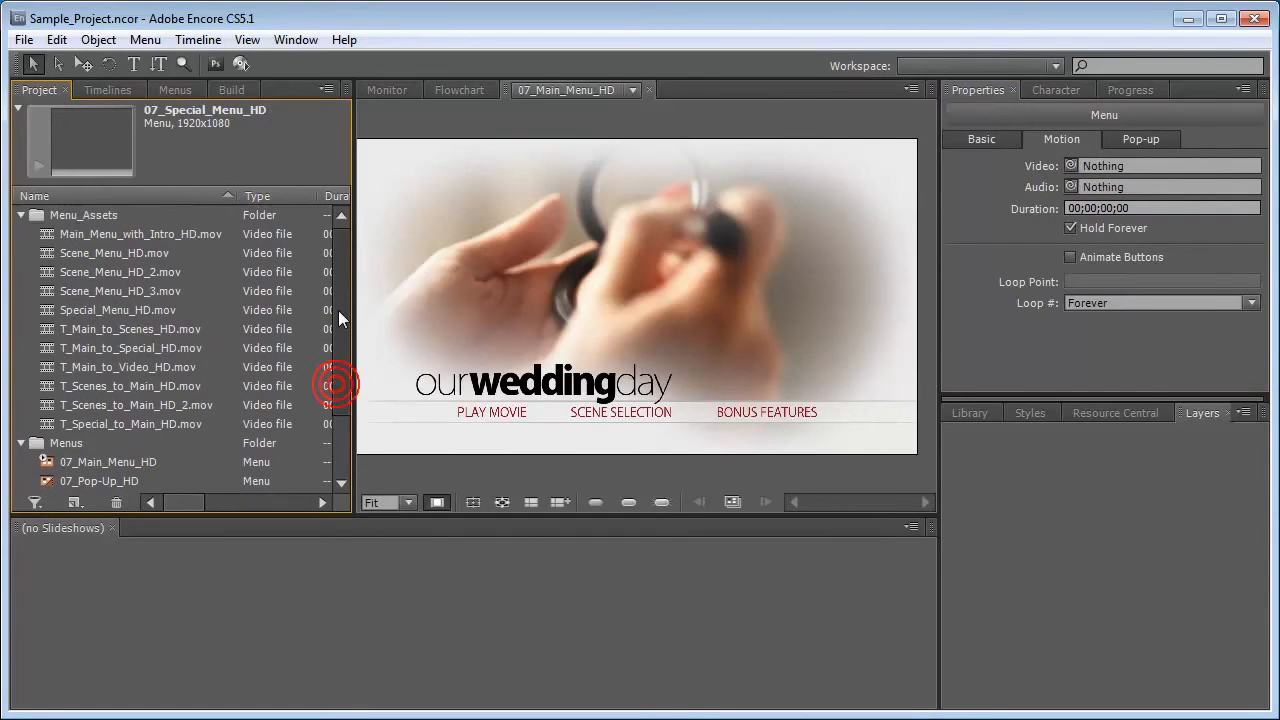
drag(1071, 166, 119, 307)
drag(1071, 187, 127, 310)
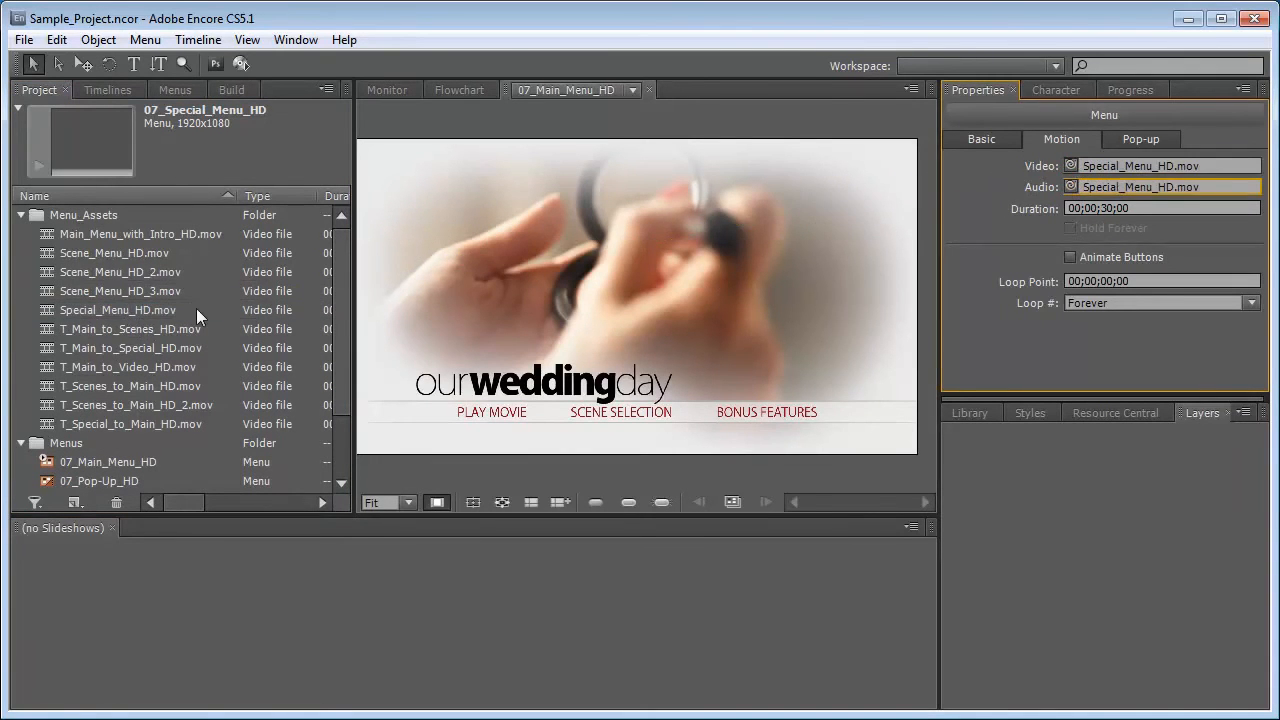
Open the 07_Scene_Menu_HD menu, toggle Animate Buttons on and off, and return to the 07_Main_Menu_HD view.
drag(344, 287, 336, 351)
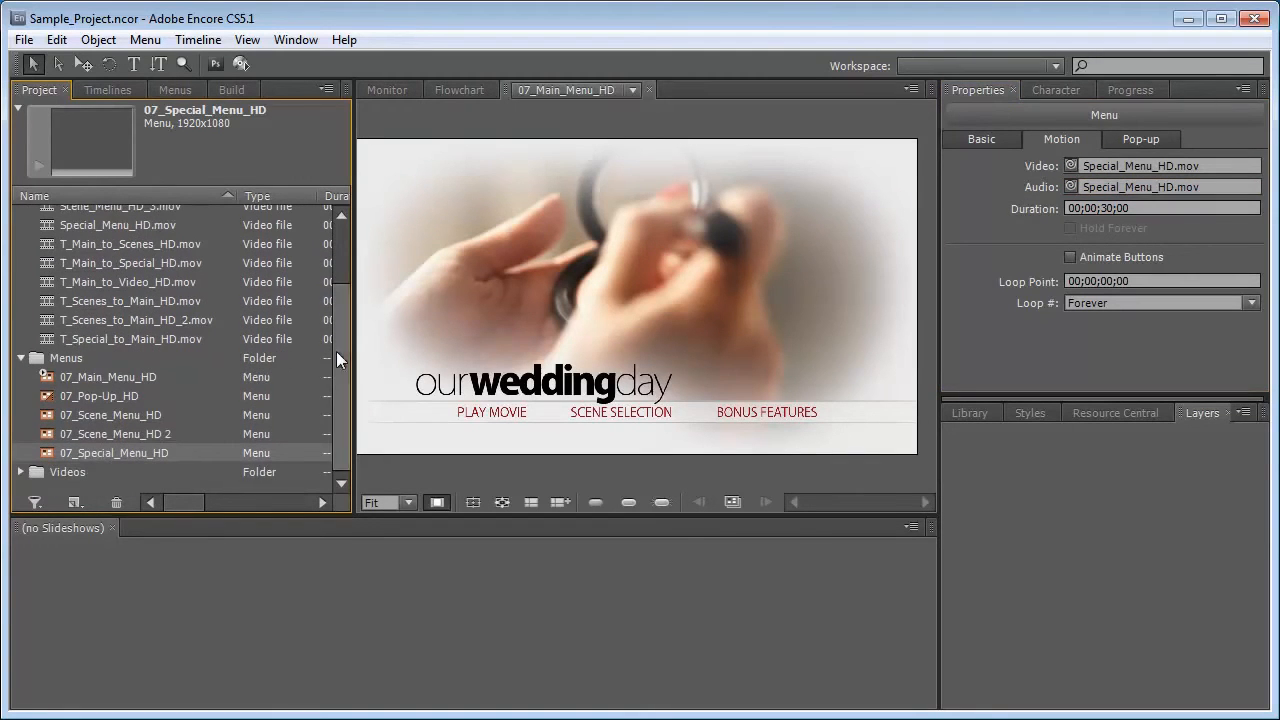
double_click(131, 416)
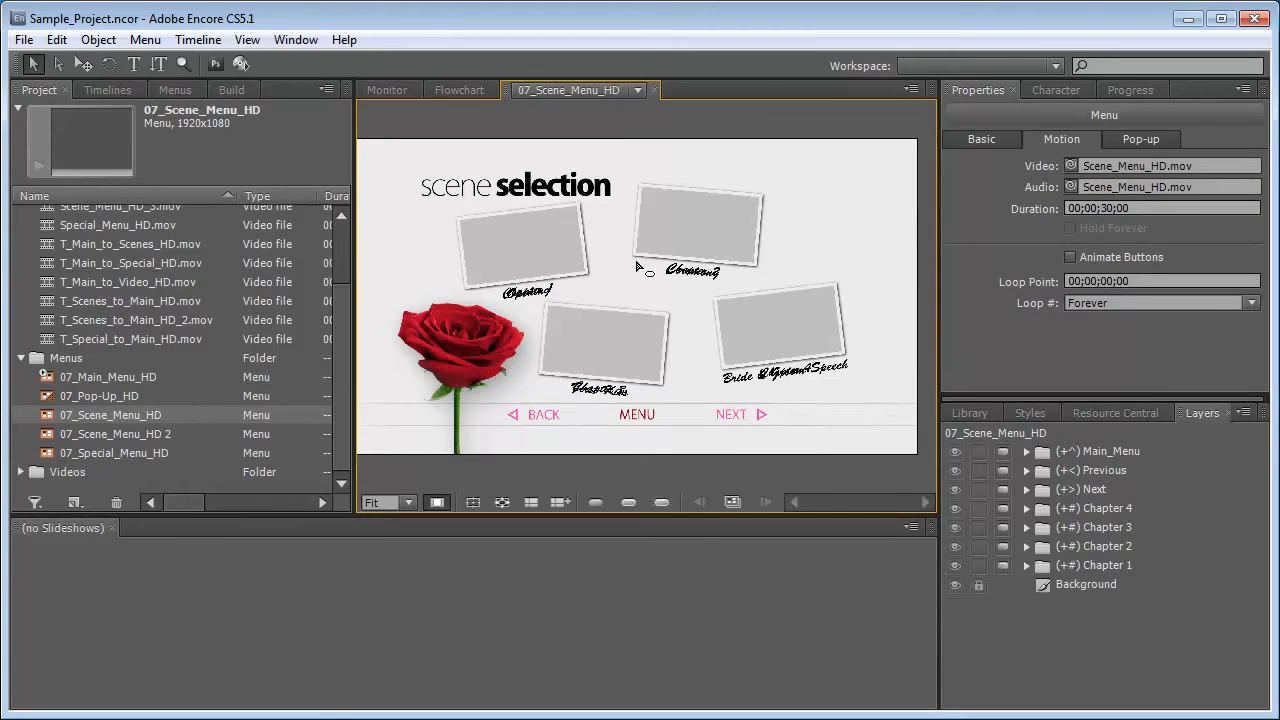
click(1068, 257)
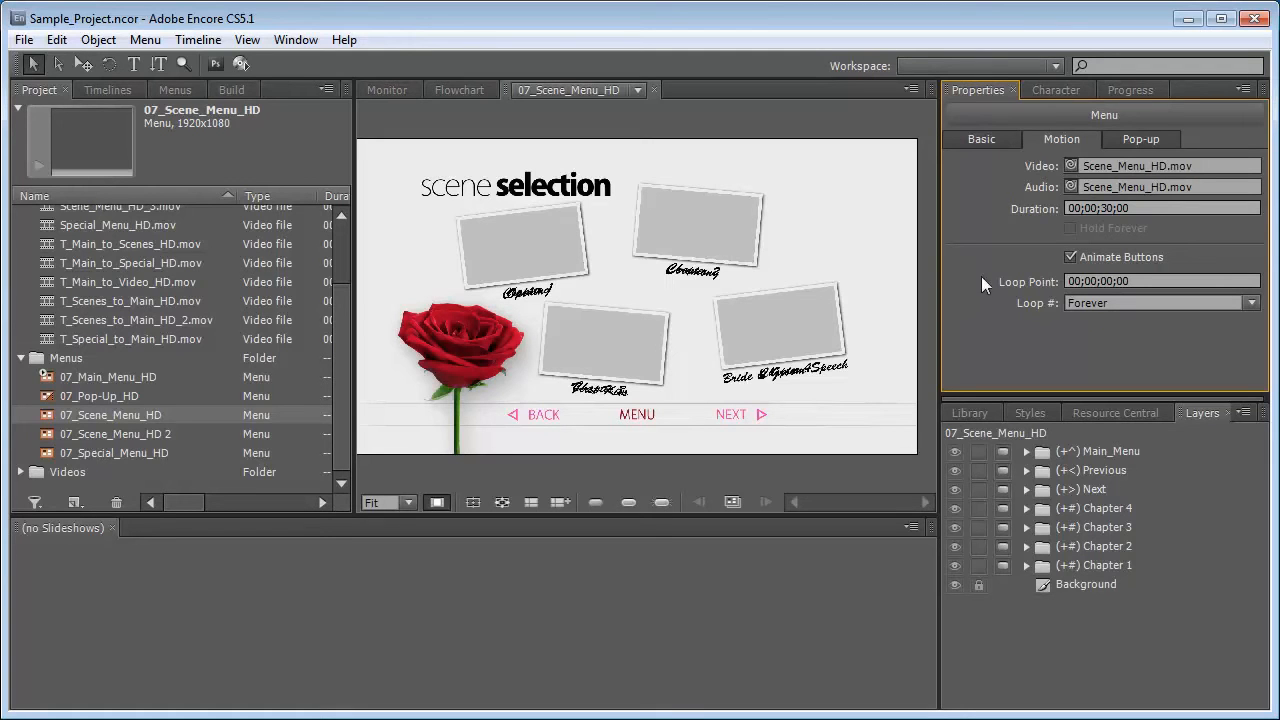
click(1070, 257)
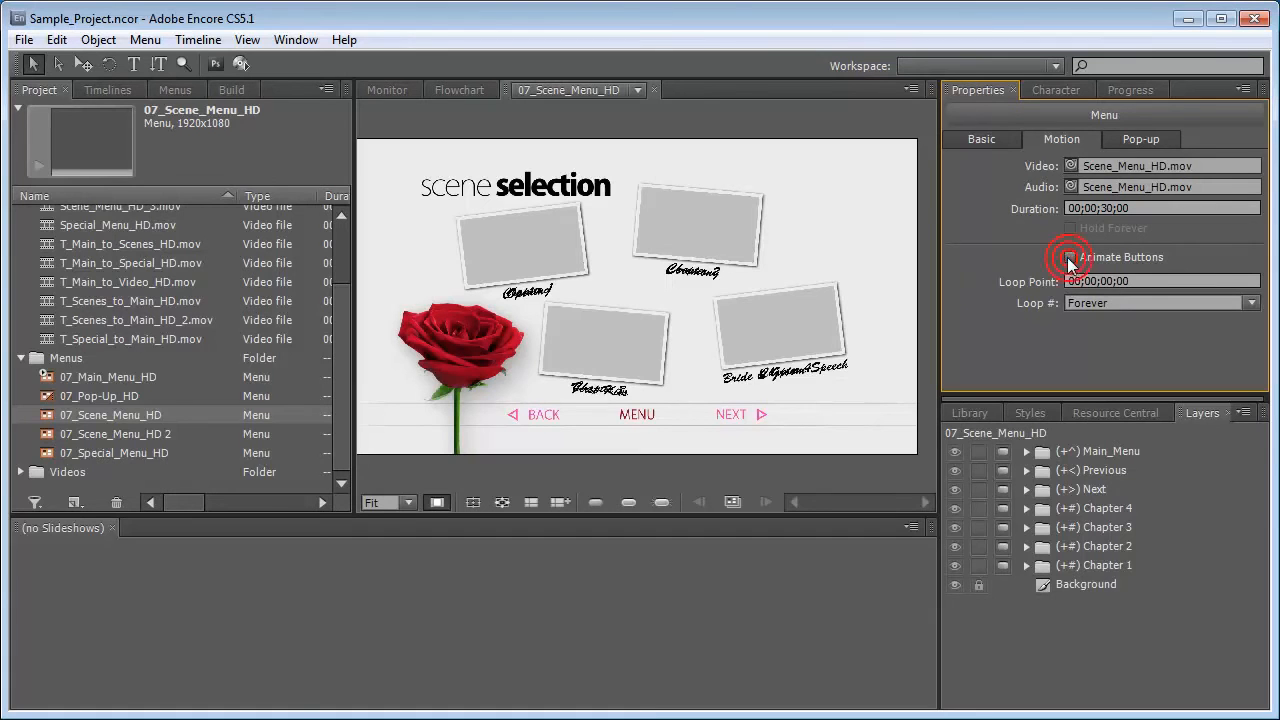
click(632, 89)
click(648, 189)
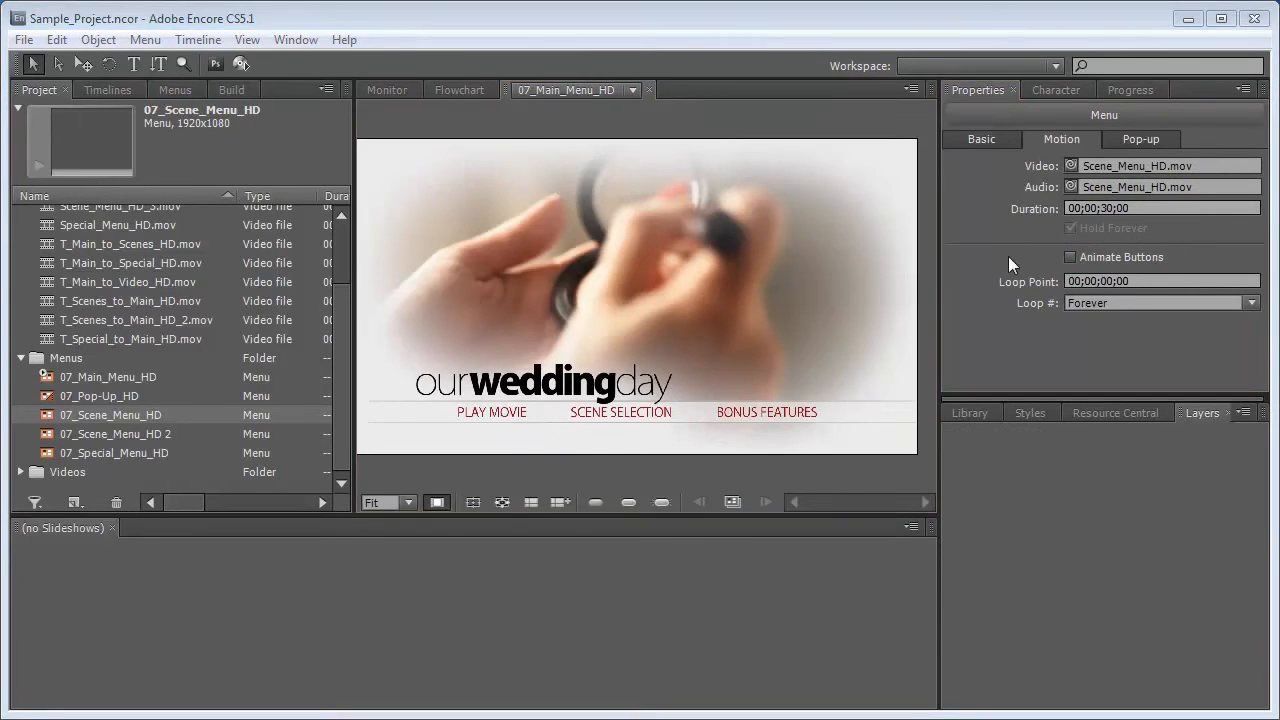
Open the 07_Pop-Up_HD menu and send it to Photoshop for editing.
click(145, 397)
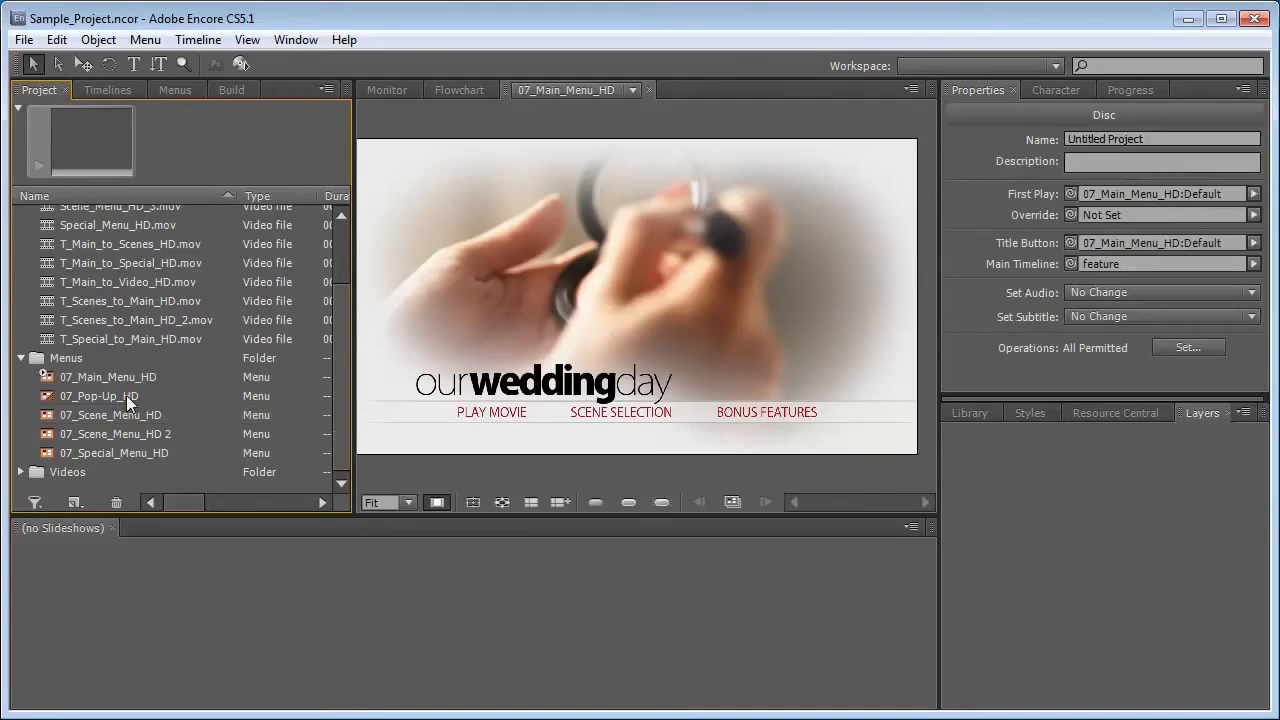
click(126, 395)
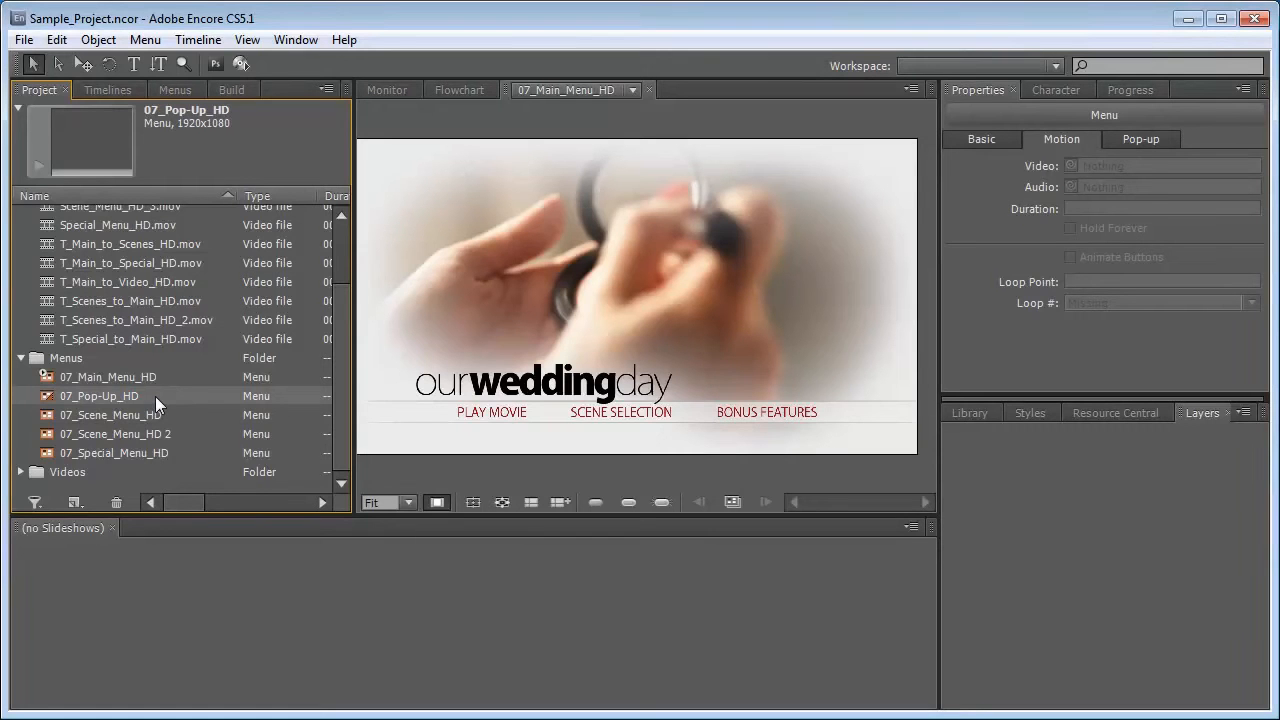
double_click(49, 395)
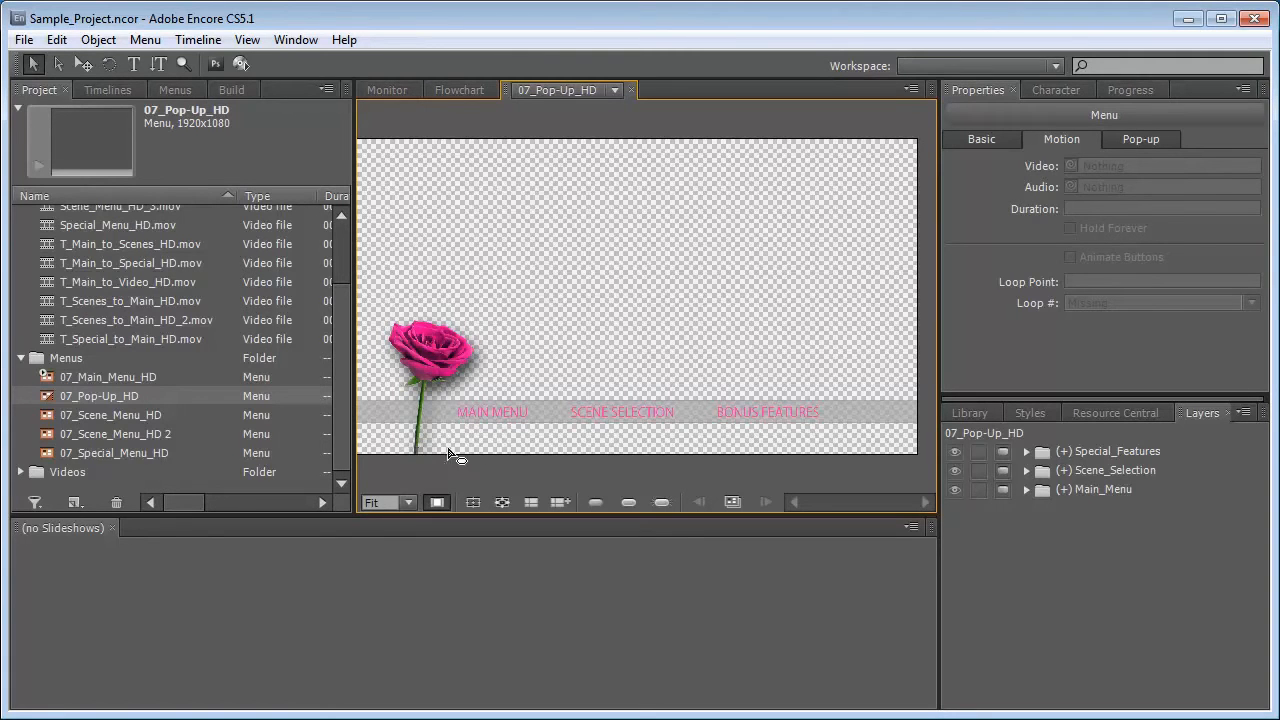
click(437, 116)
click(63, 39)
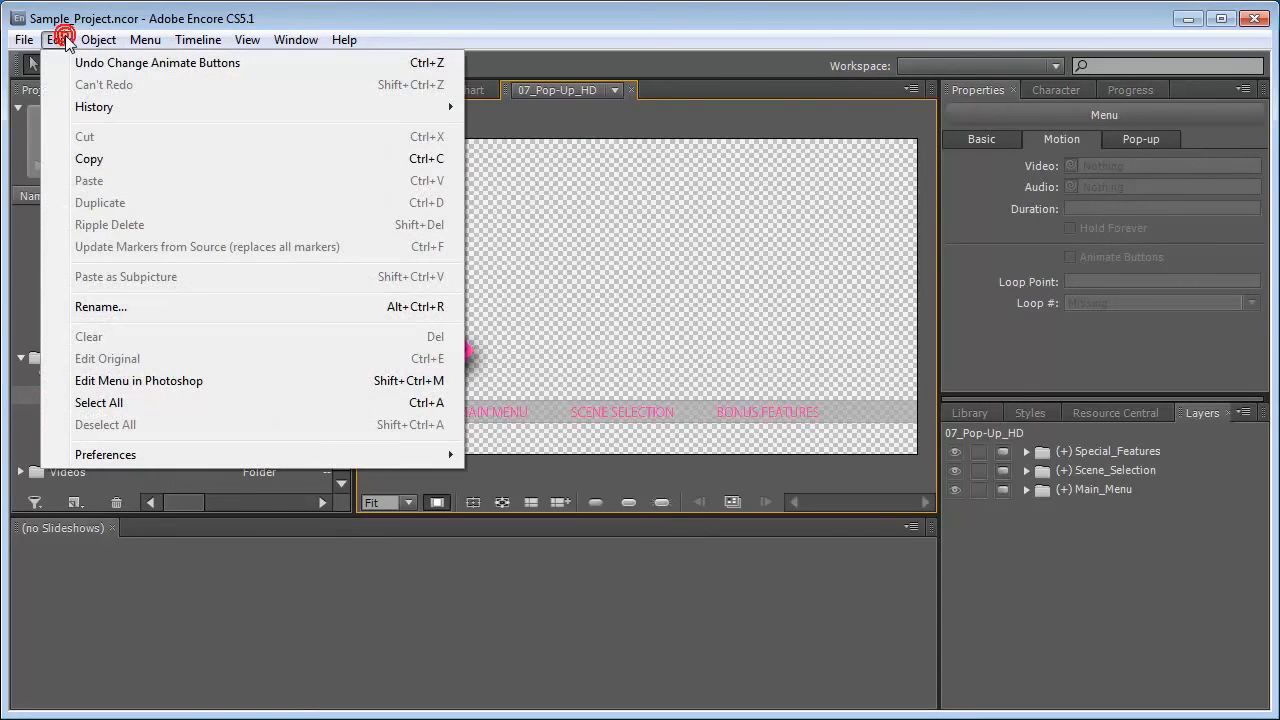
click(113, 381)
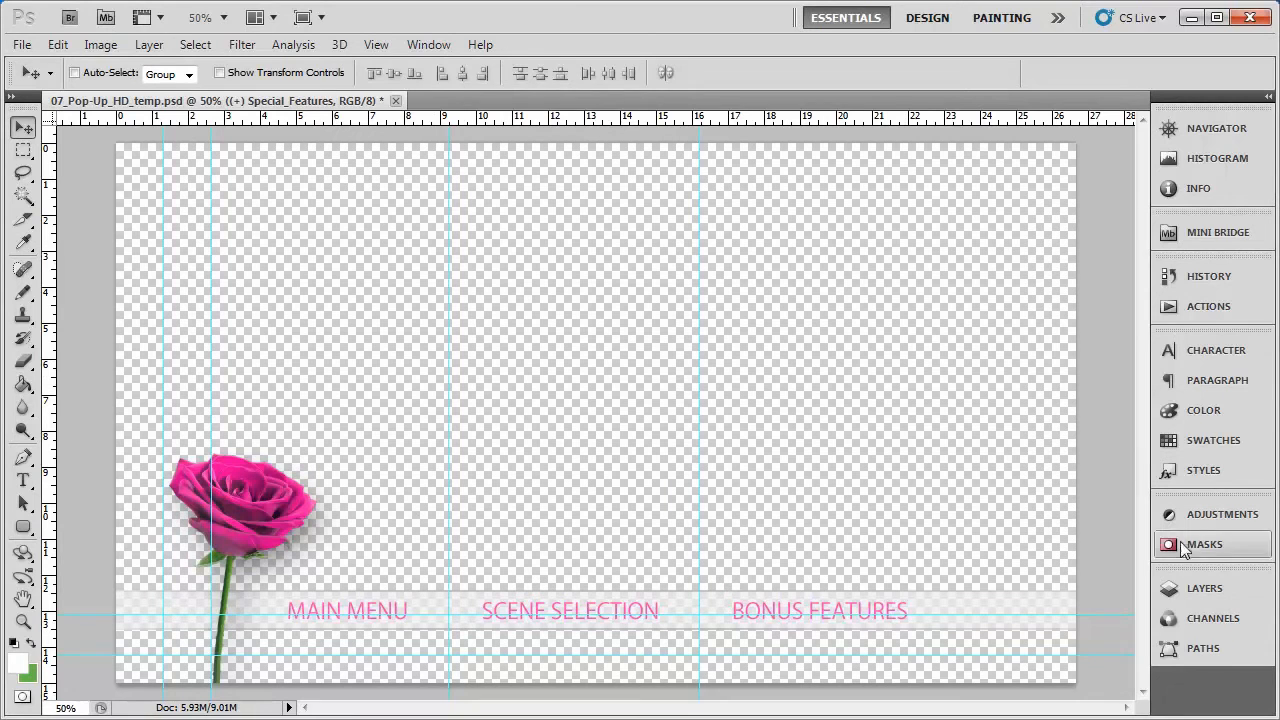
Examine the pop-up menu's layers by toggling the Main_Menu group's visibility and expanding the Main_Menu and Scene_Selection groups.
click(1202, 589)
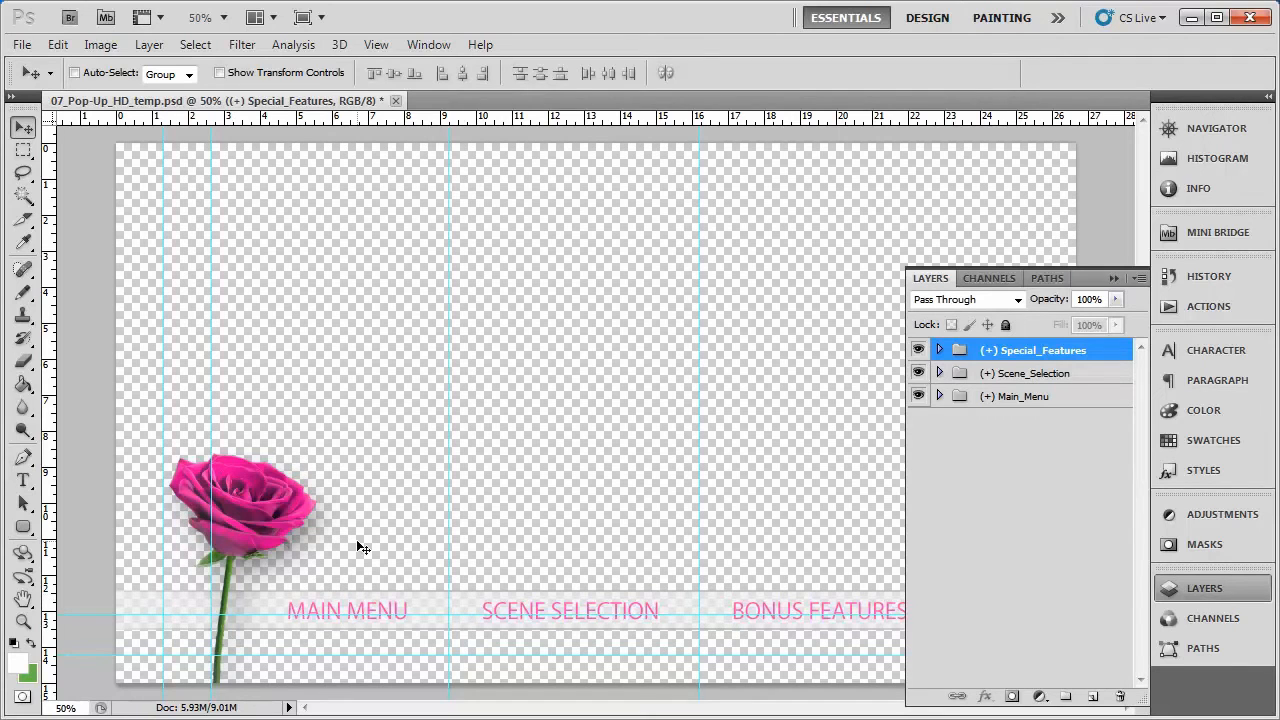
click(1026, 400)
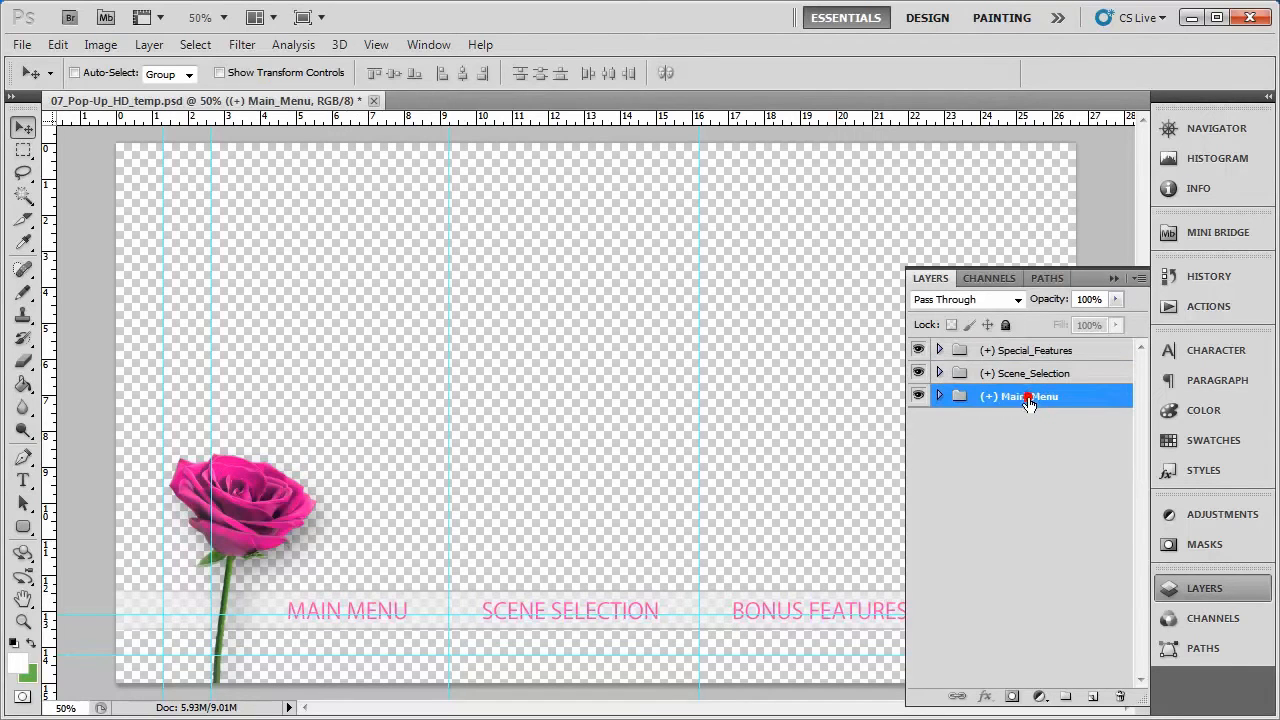
click(918, 397)
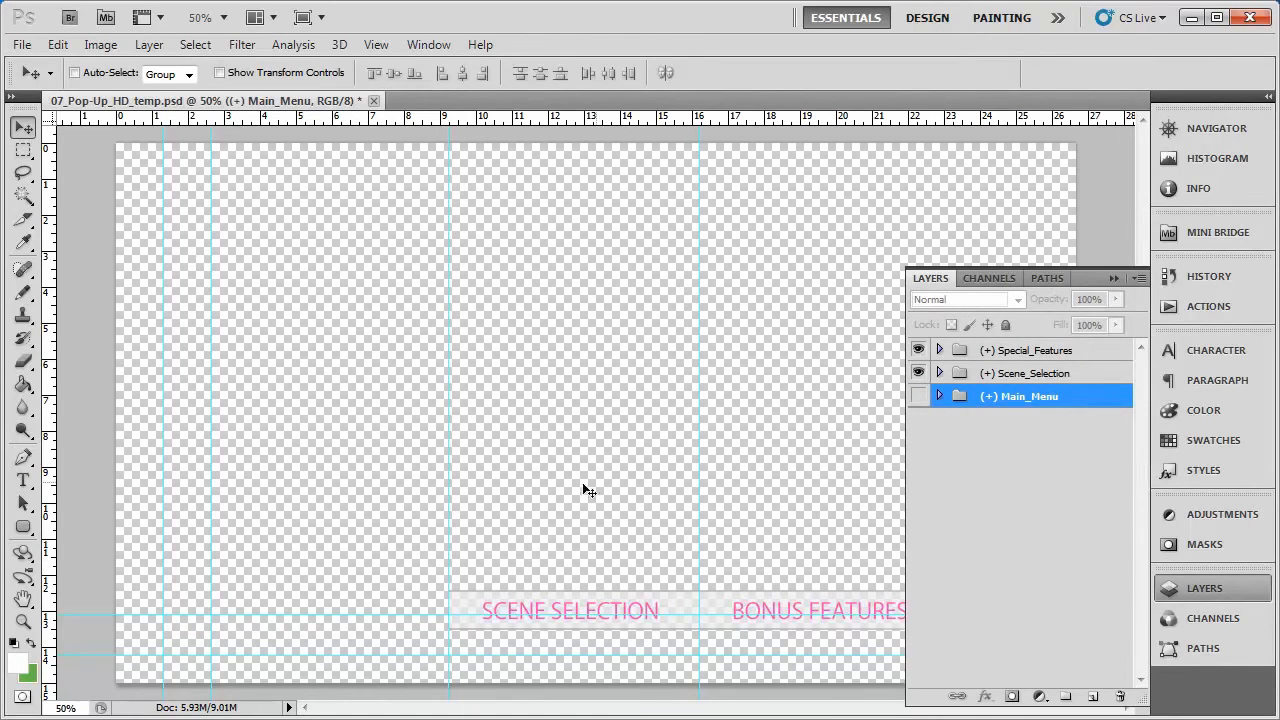
click(918, 398)
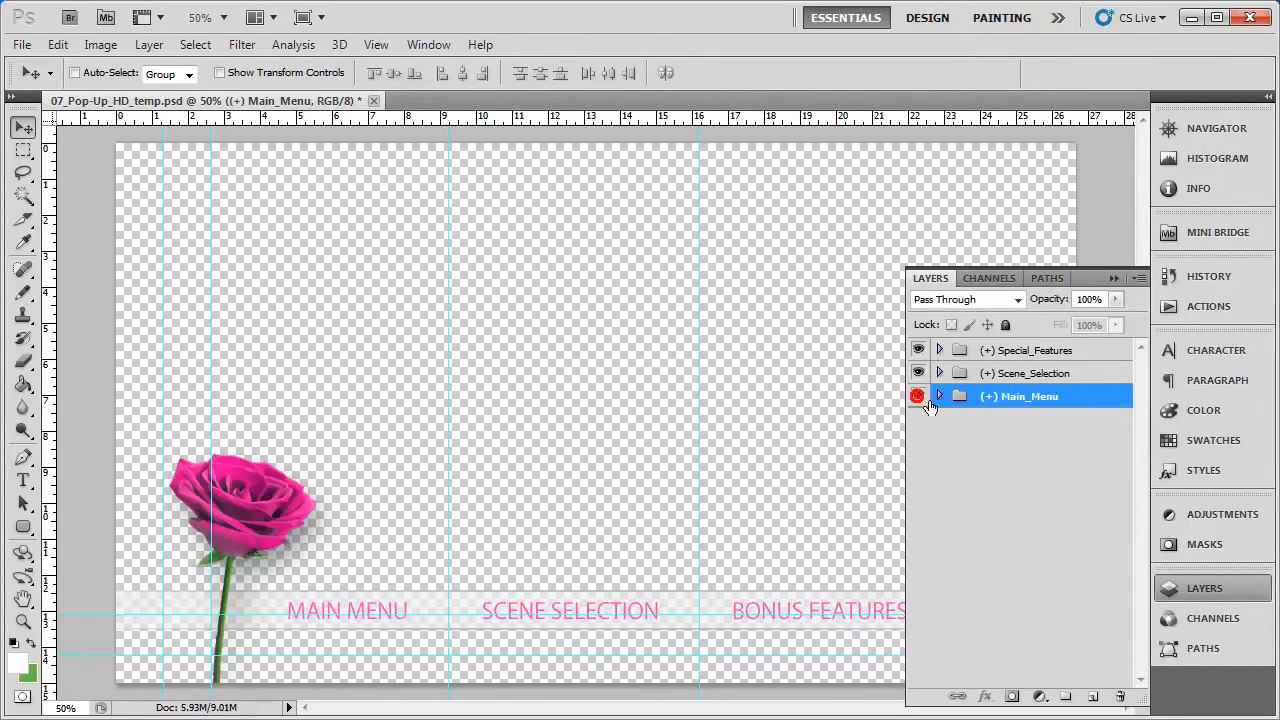
click(939, 398)
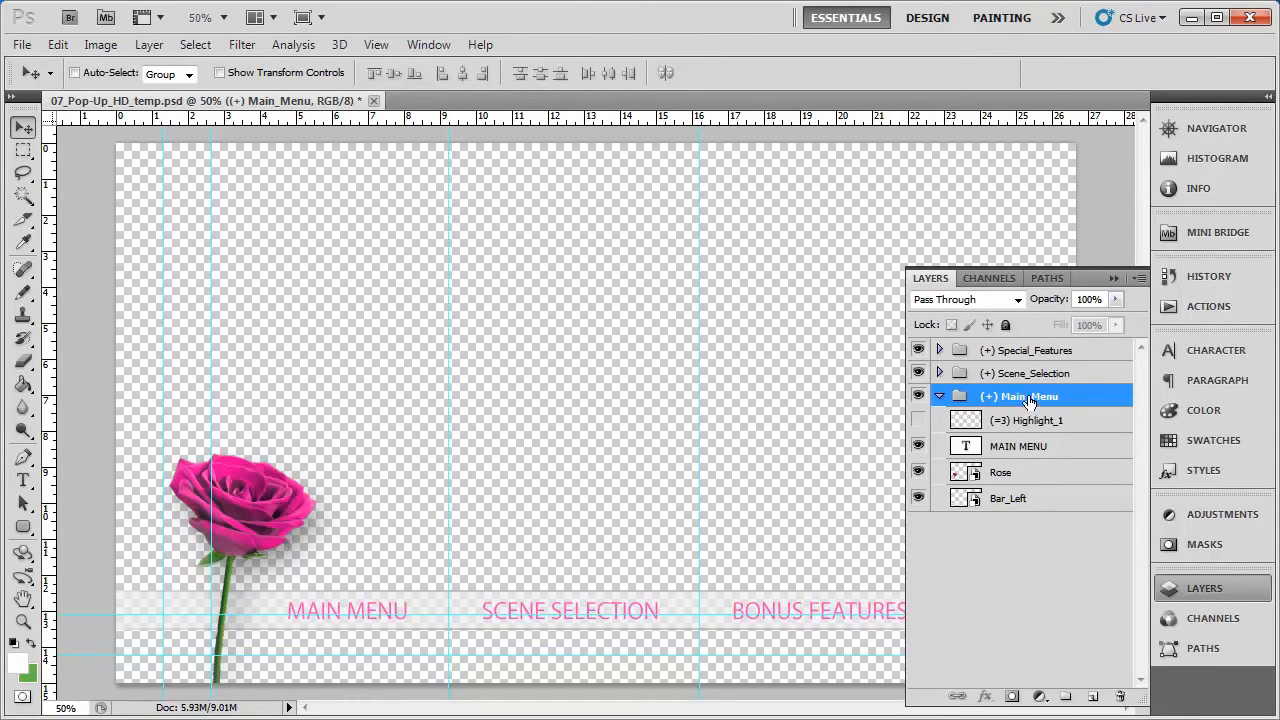
click(939, 373)
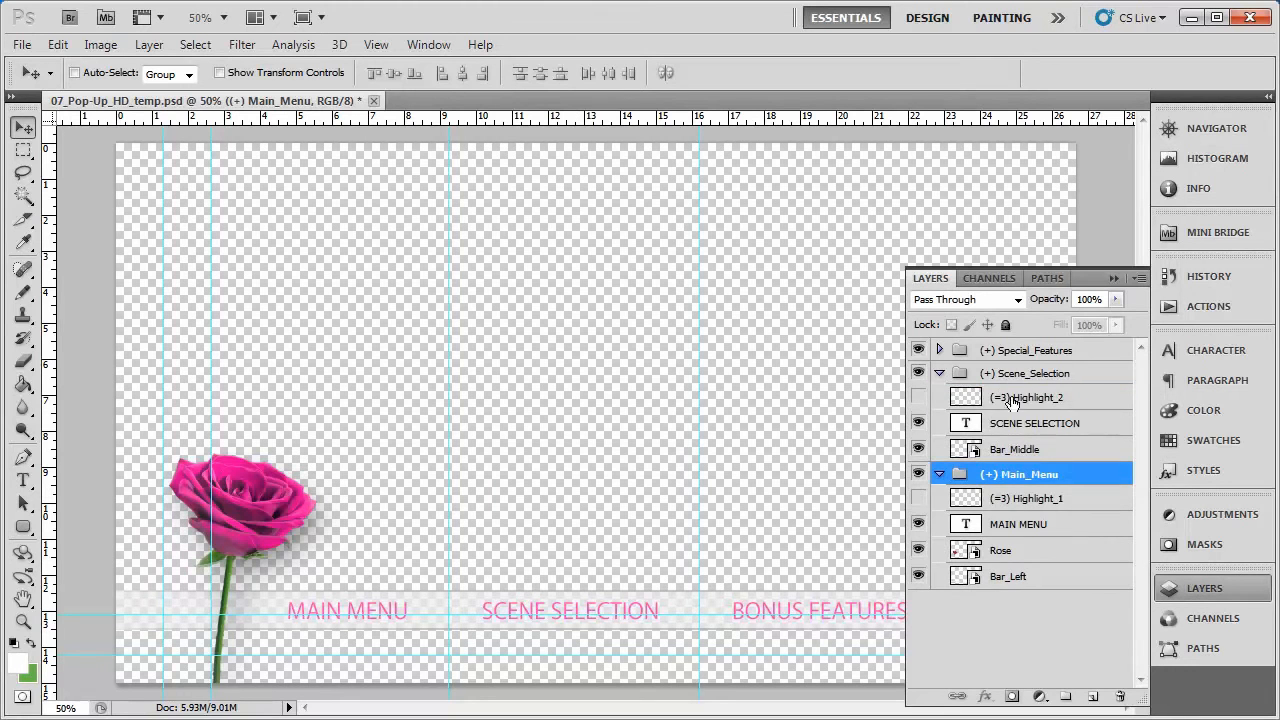
click(1031, 425)
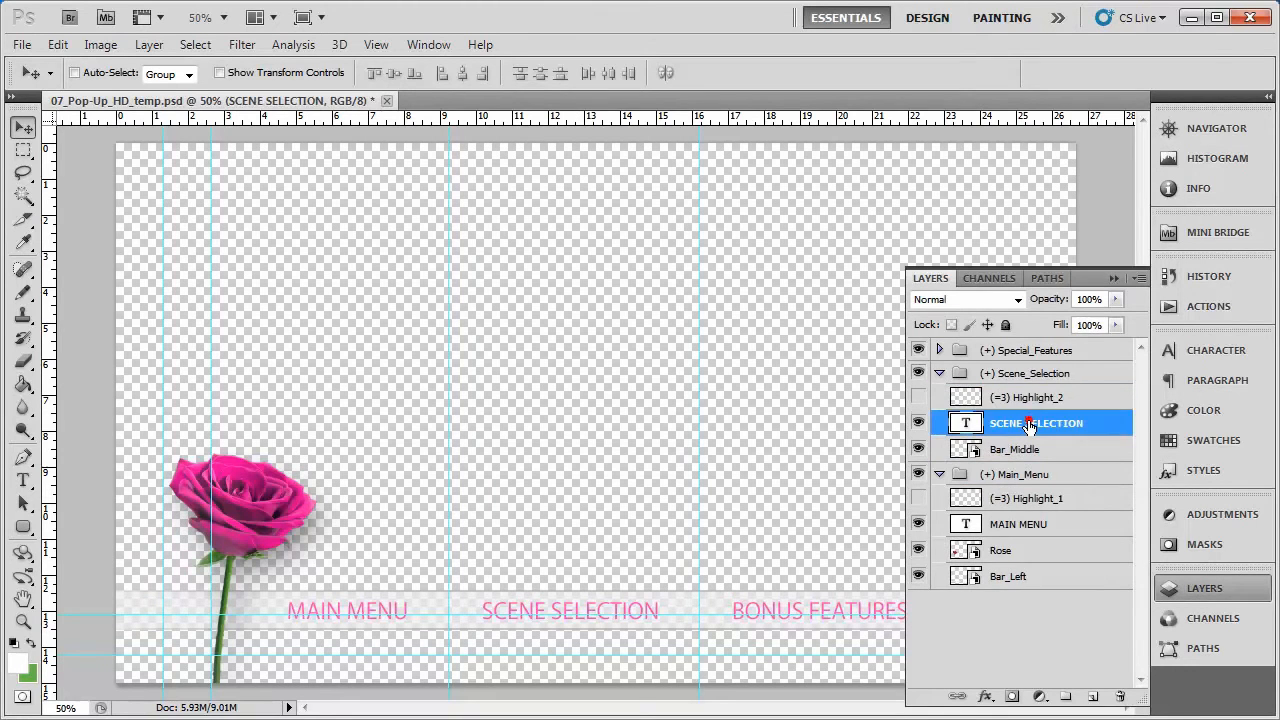
Select the MAIN MENU text layer and open its text color for editing.
click(1030, 526)
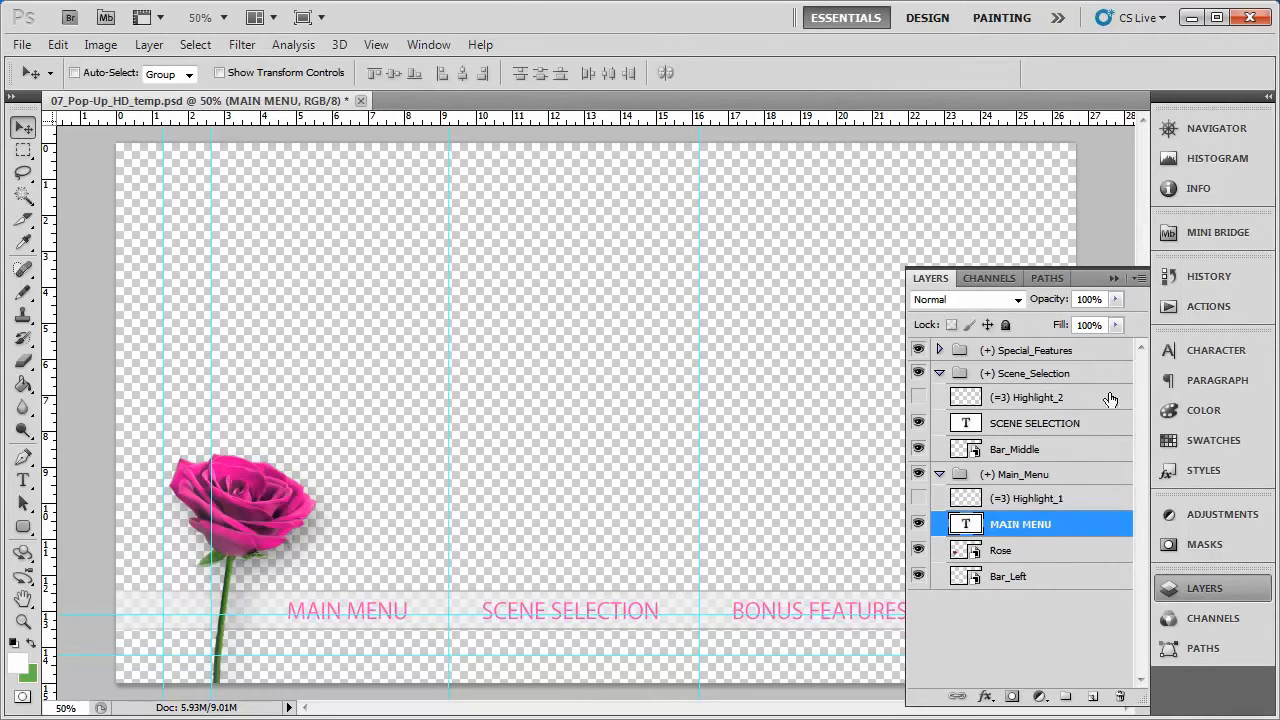
click(1208, 352)
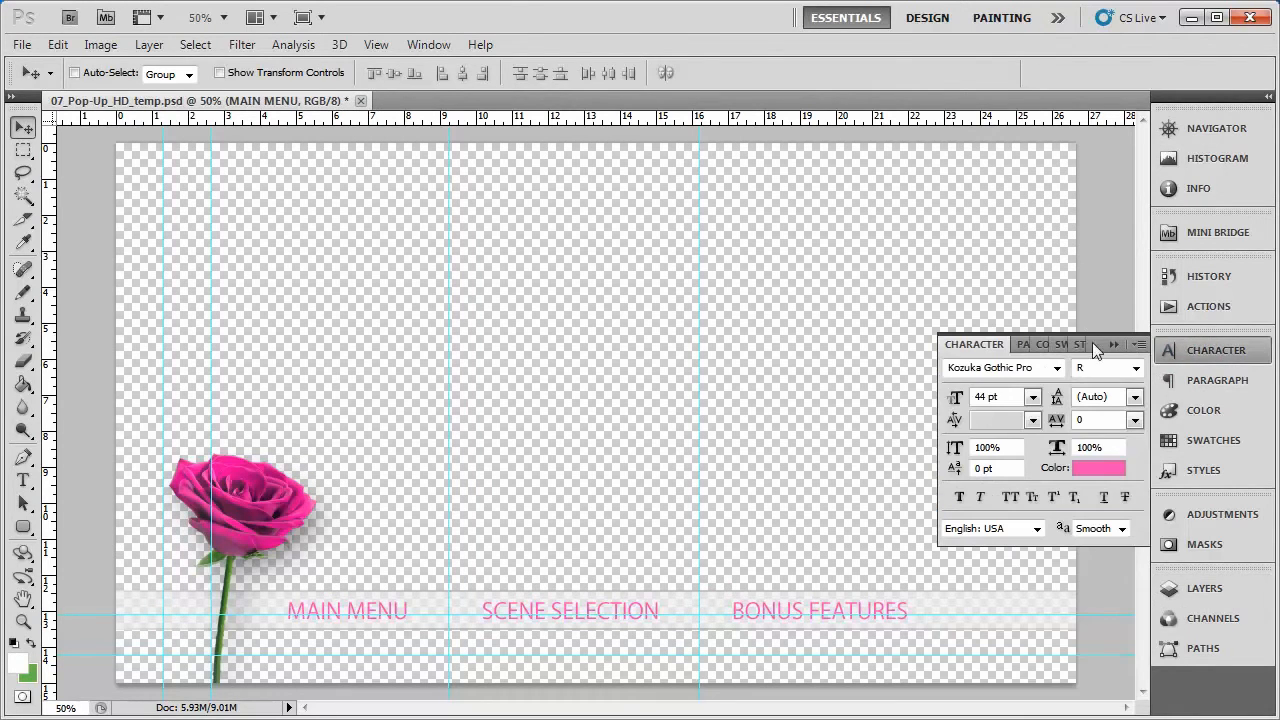
click(1099, 470)
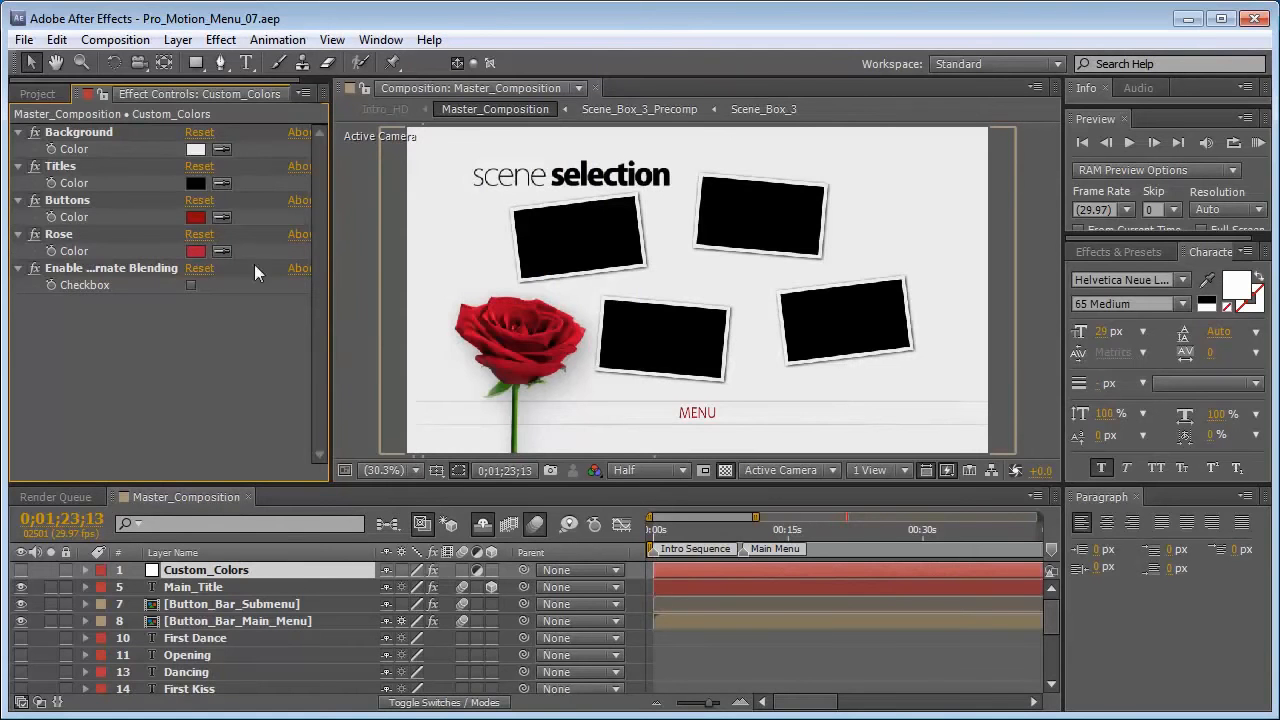
In After Effects, copy the hex code of the Buttons color on the Custom_Colors layer, leaving the color unmodified.
click(195, 219)
click(628, 493)
key(ctrl+c)
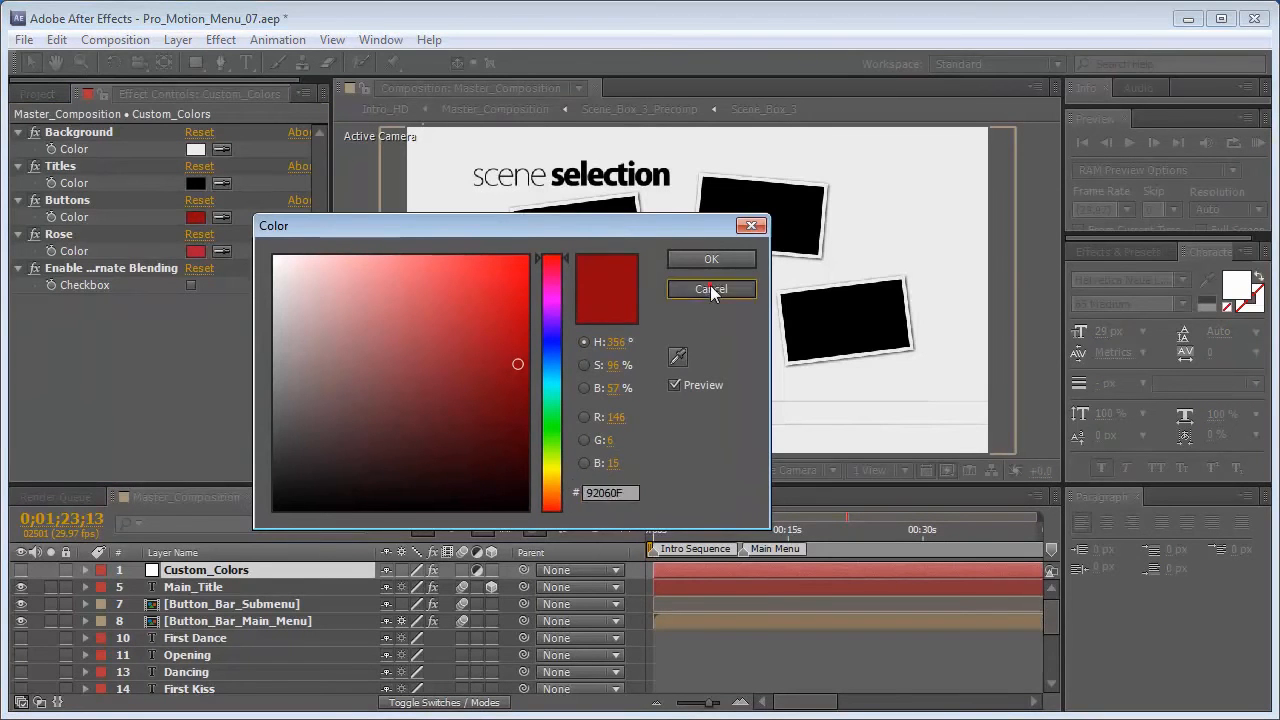
click(710, 289)
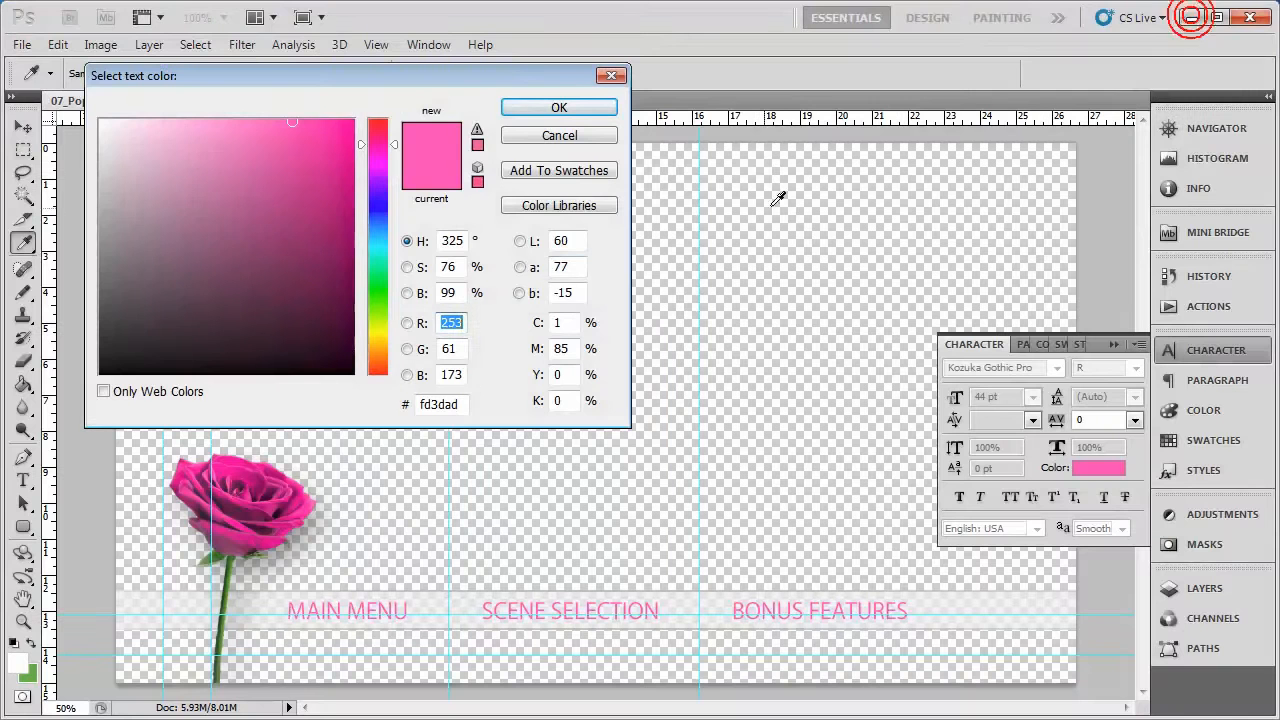
Back in Photoshop, set the MAIN MENU text color to hex 92060F.
double_click(440, 404)
key(ctrl+v)
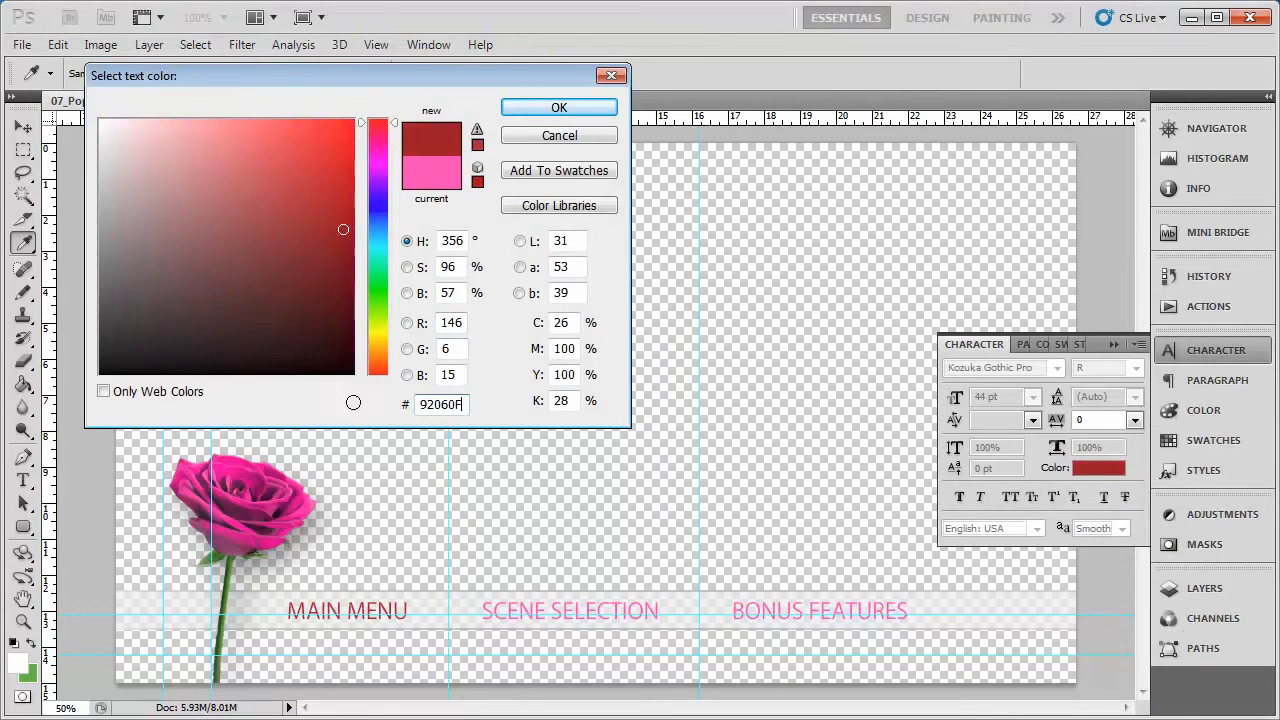
click(552, 110)
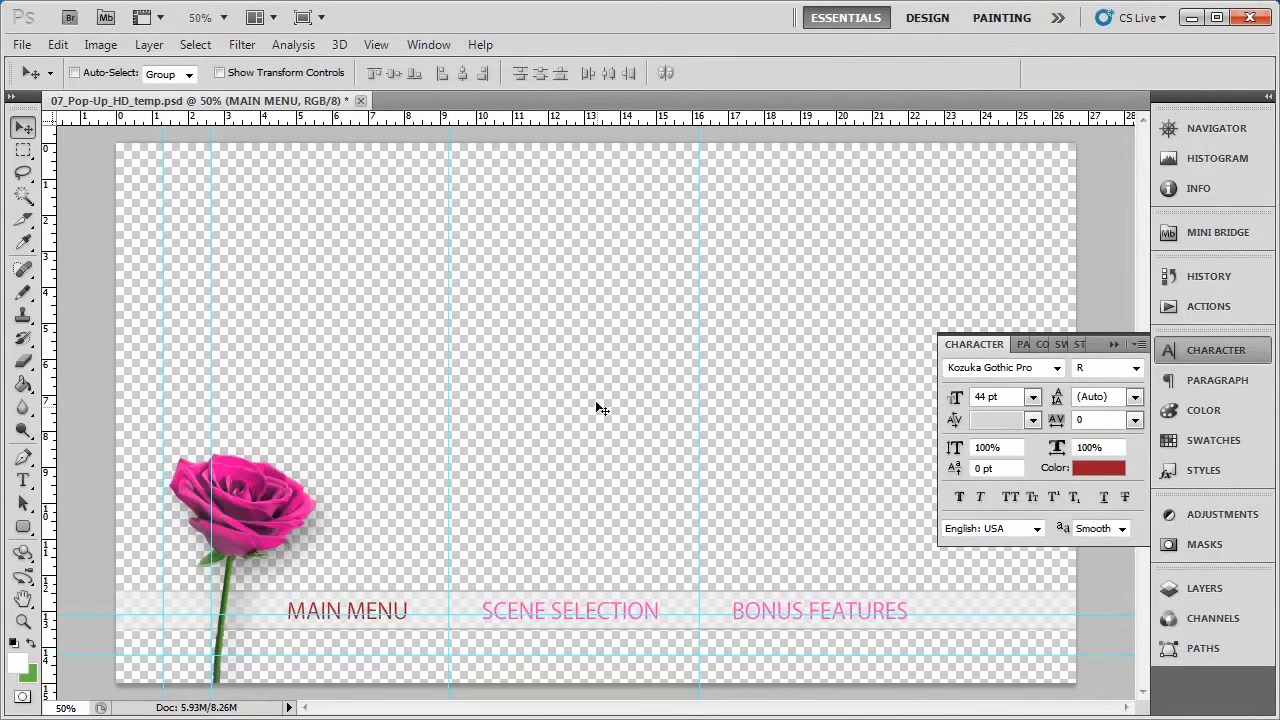
Set the foreground color to the same copied hex value, 92060F.
click(21, 663)
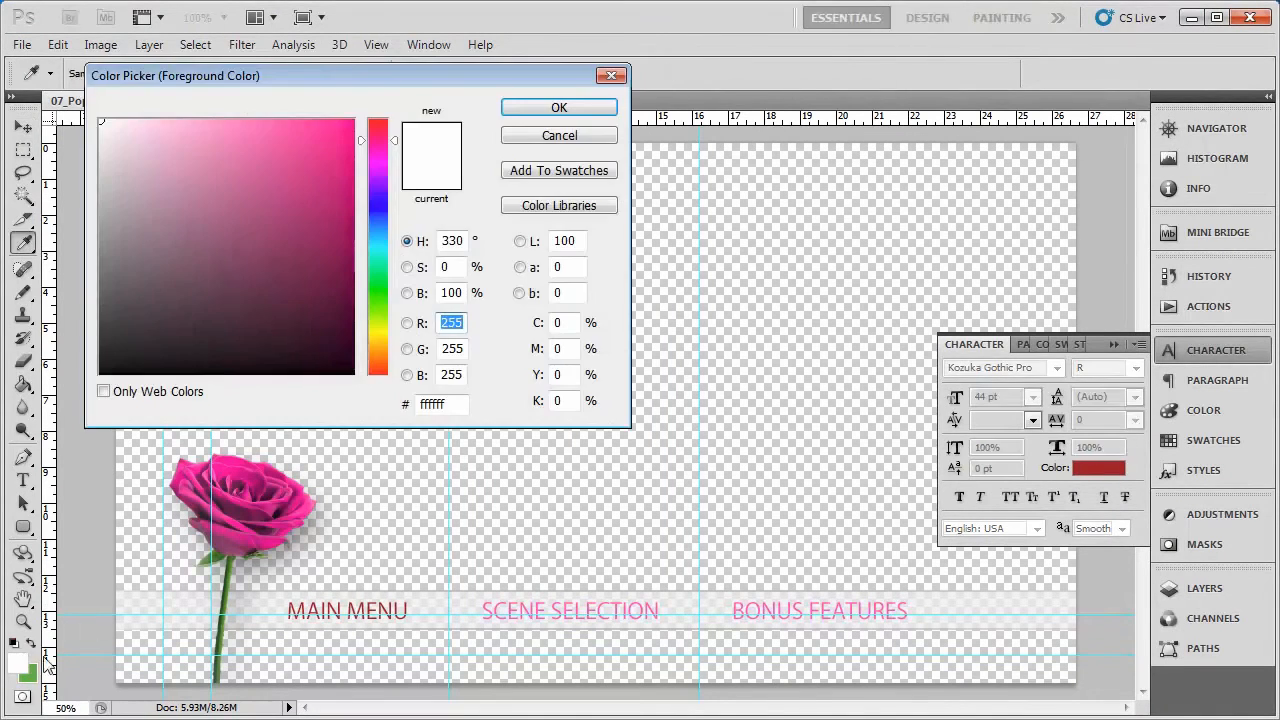
double_click(446, 405)
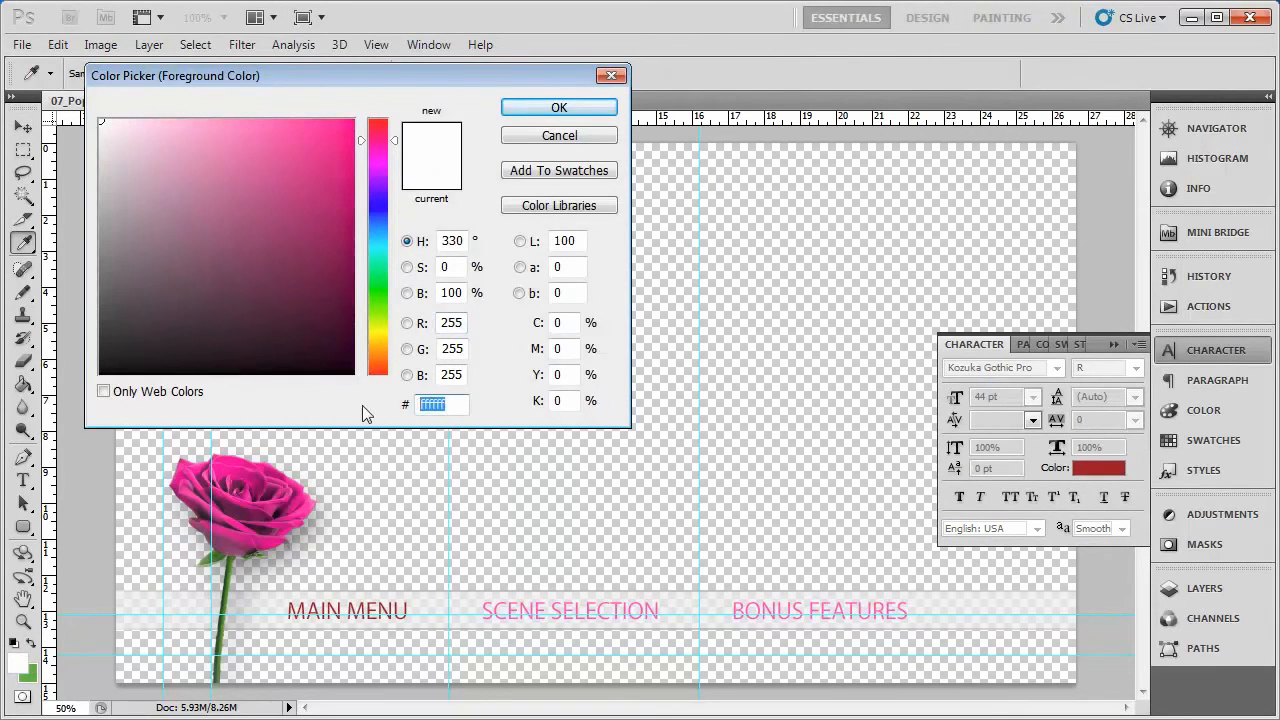
key(ctrl+v)
click(558, 110)
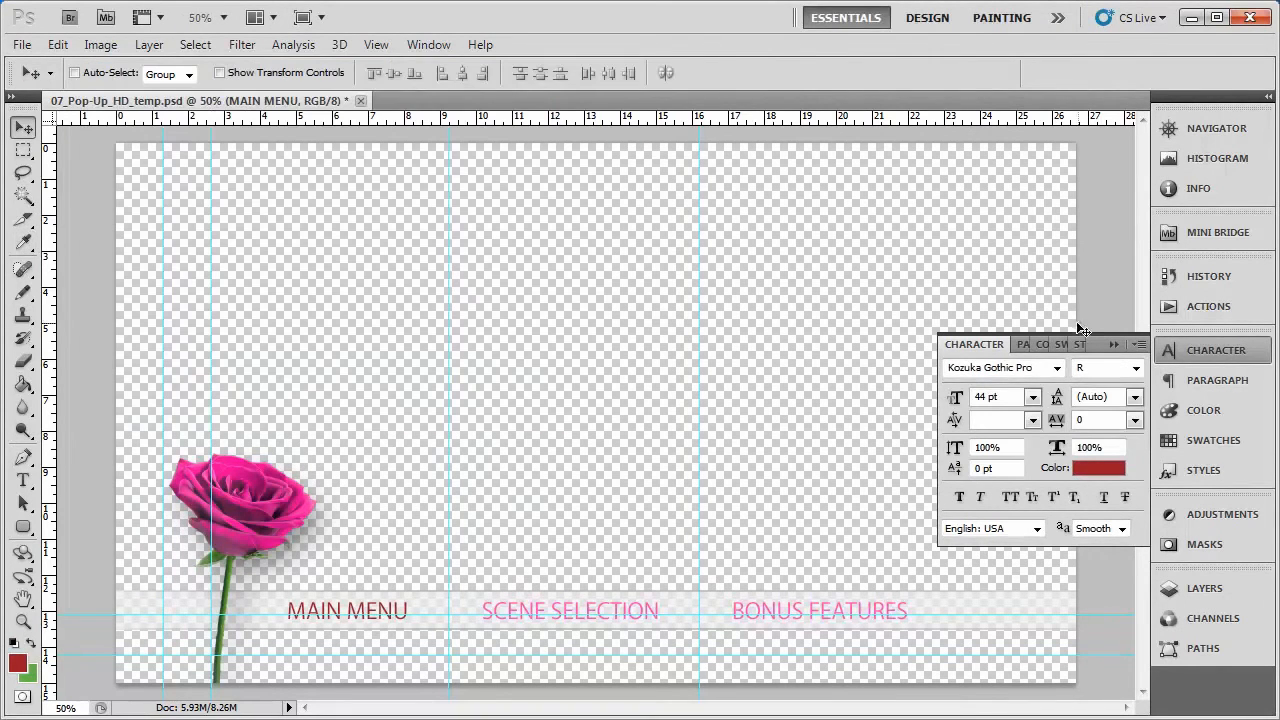
Set the text color of both the SCENE SELECTION and BONUS FEATURES layers to hex 92060F by sampling the foreground color.
click(1116, 345)
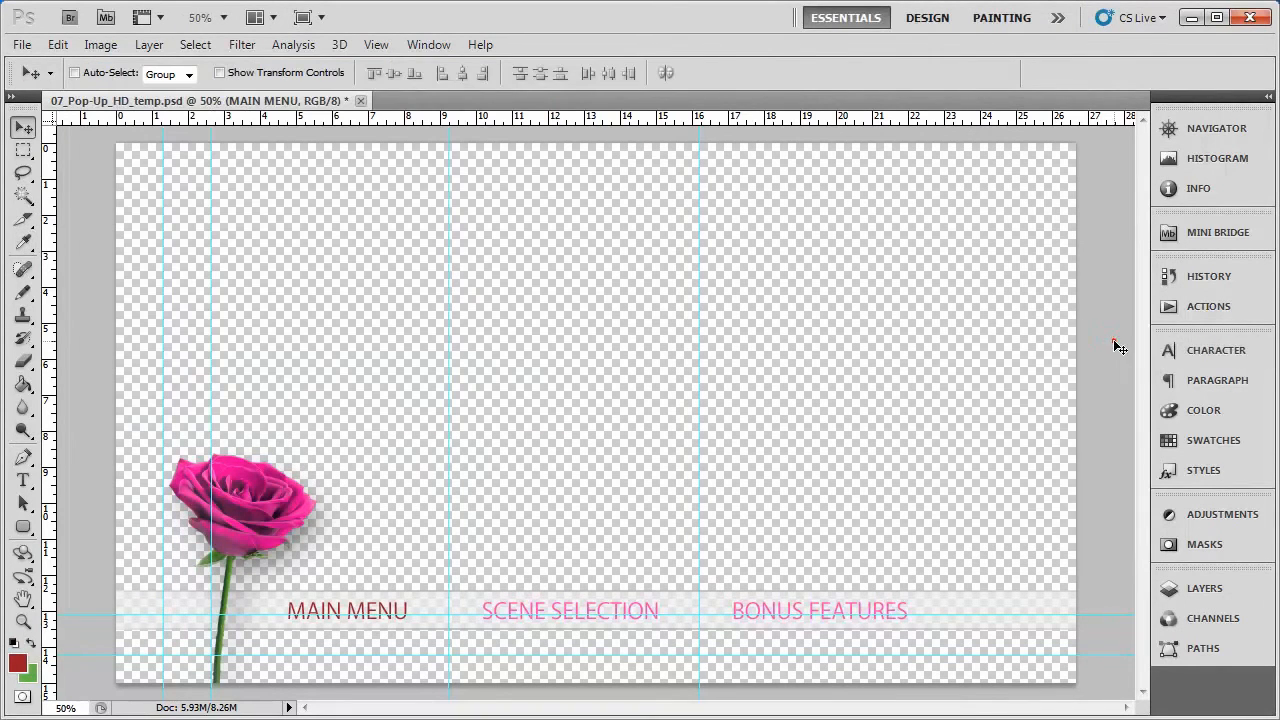
click(1195, 588)
click(1016, 423)
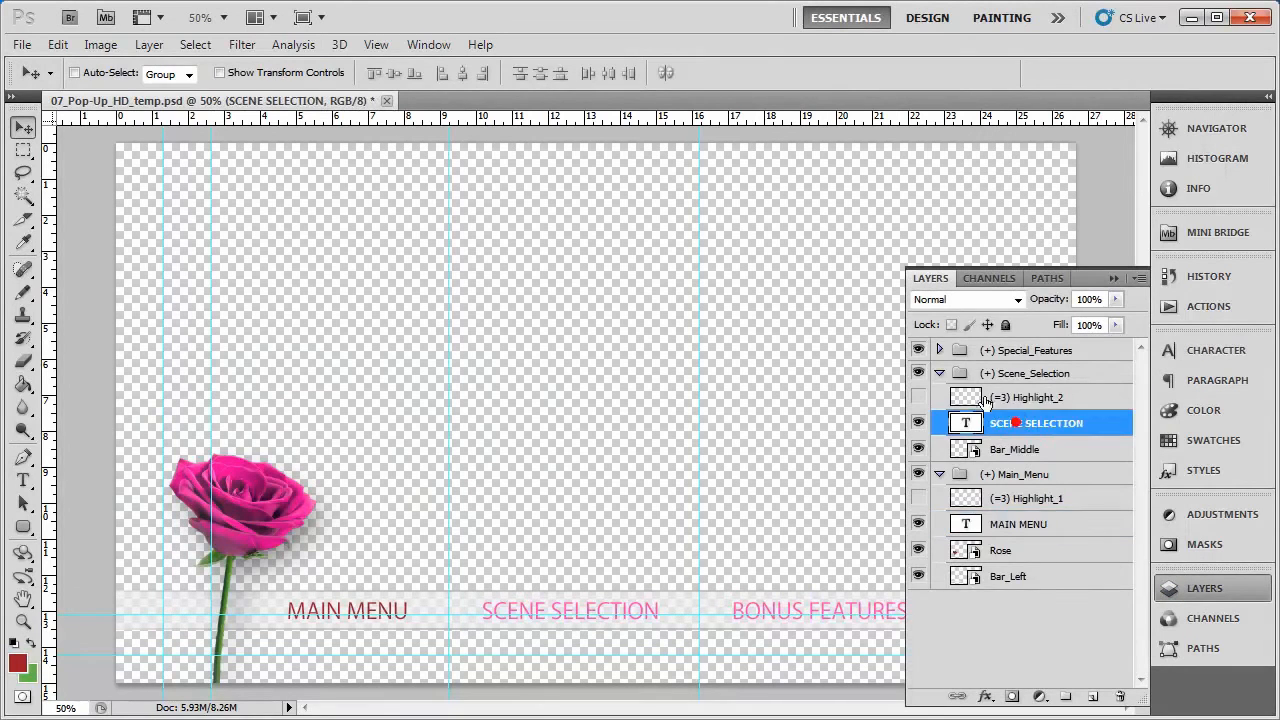
click(939, 350)
ctrl+click(1016, 401)
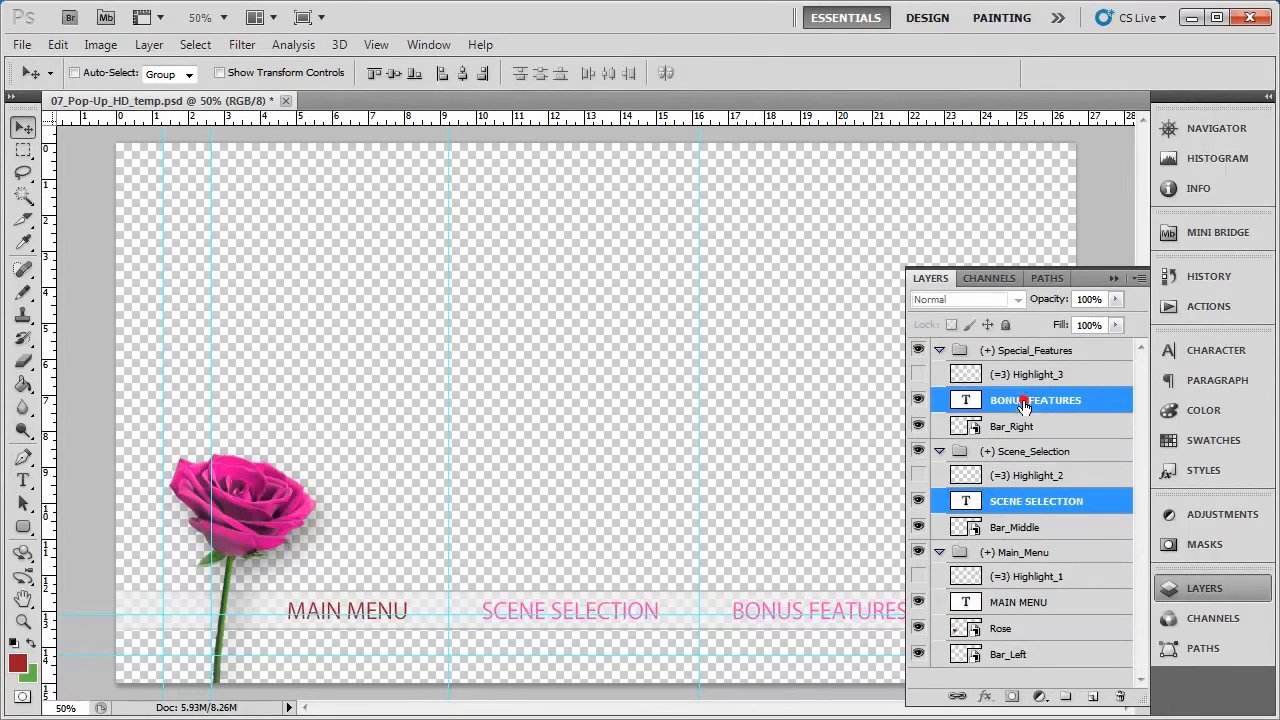
click(1216, 352)
click(1088, 470)
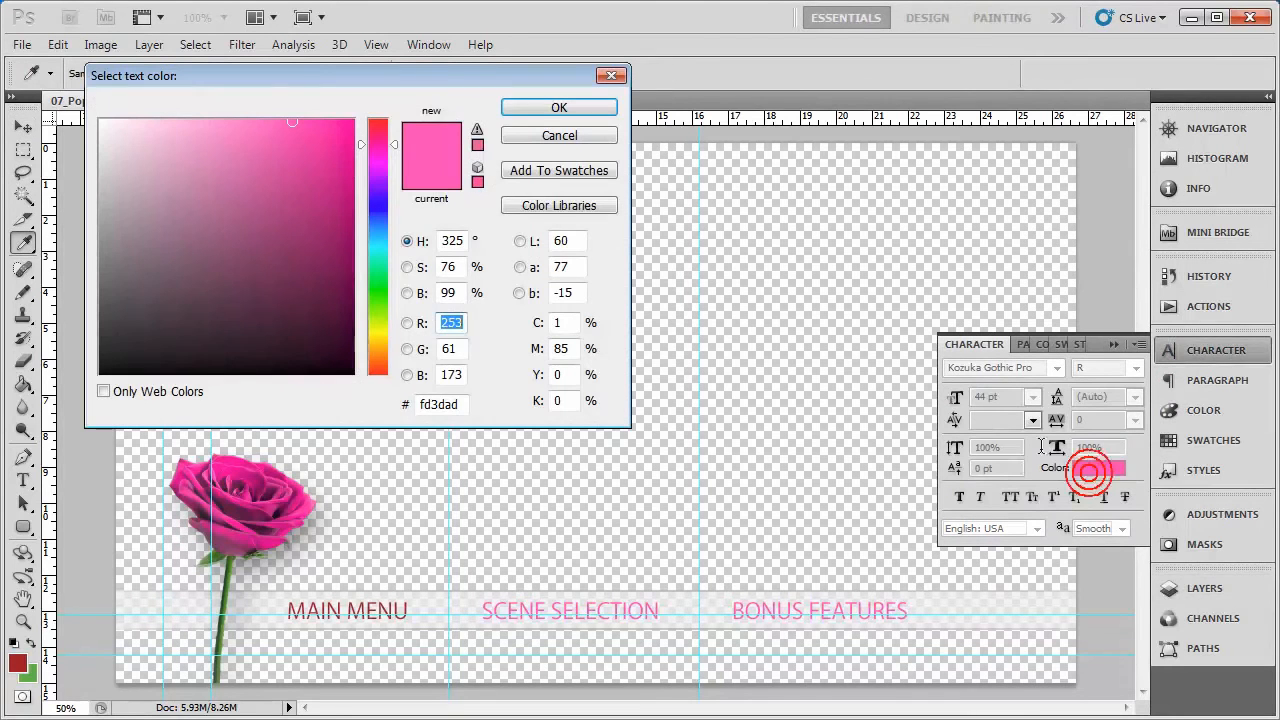
click(19, 658)
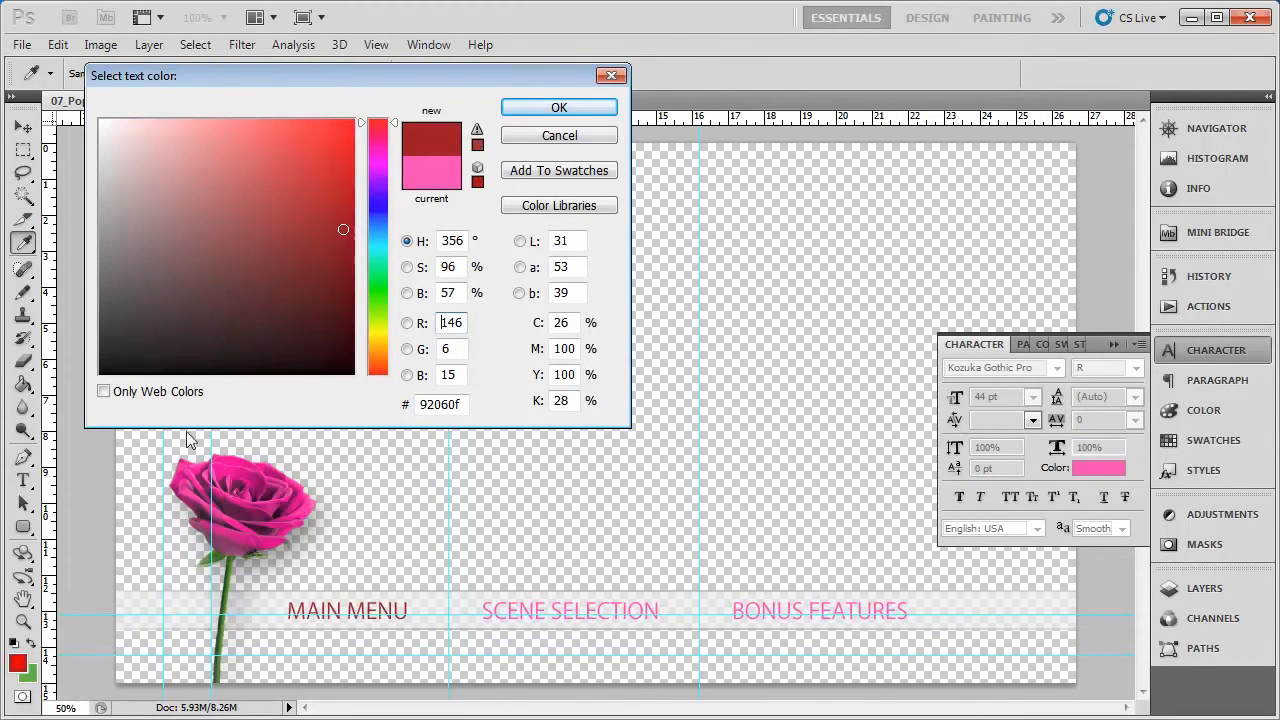
click(537, 107)
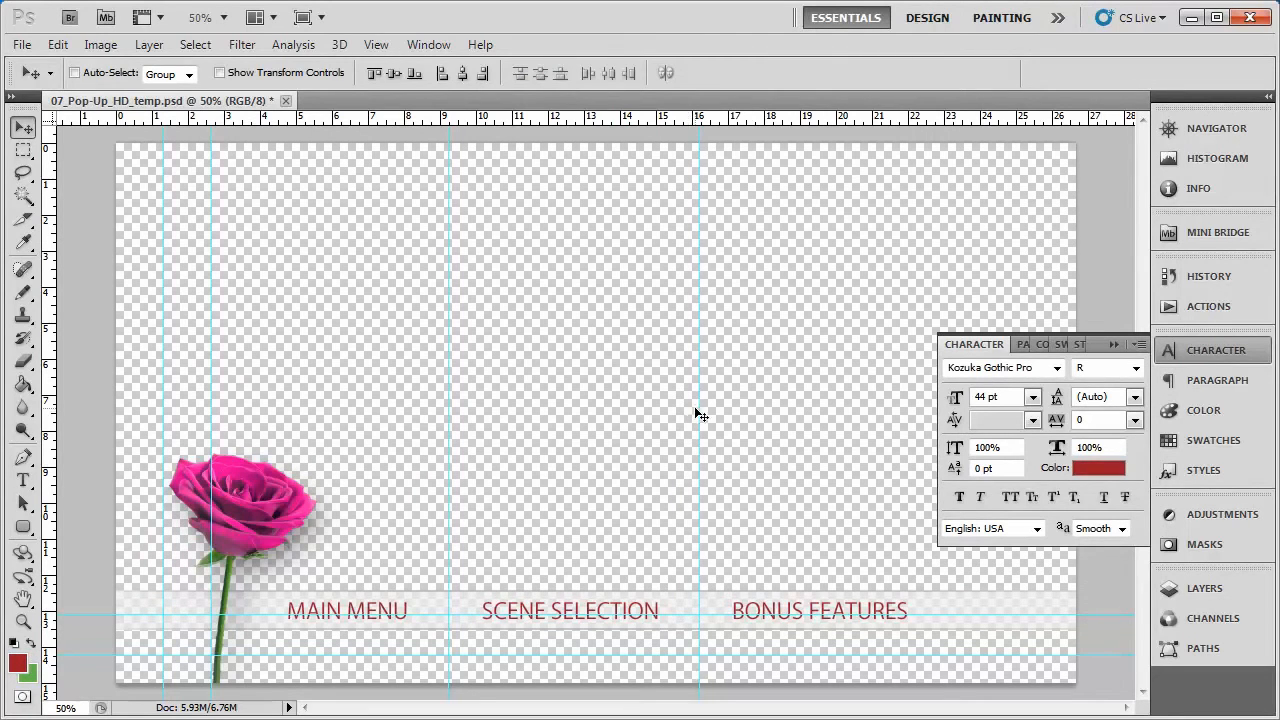
click(1214, 350)
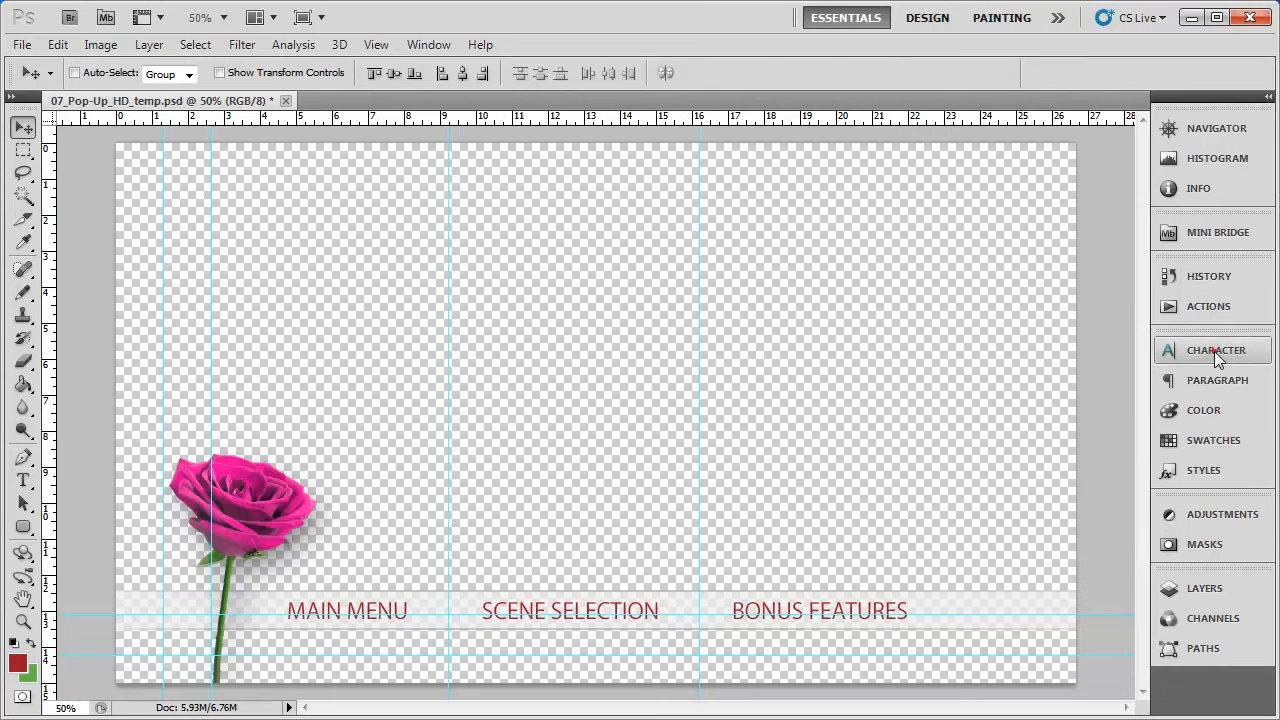
click(1204, 588)
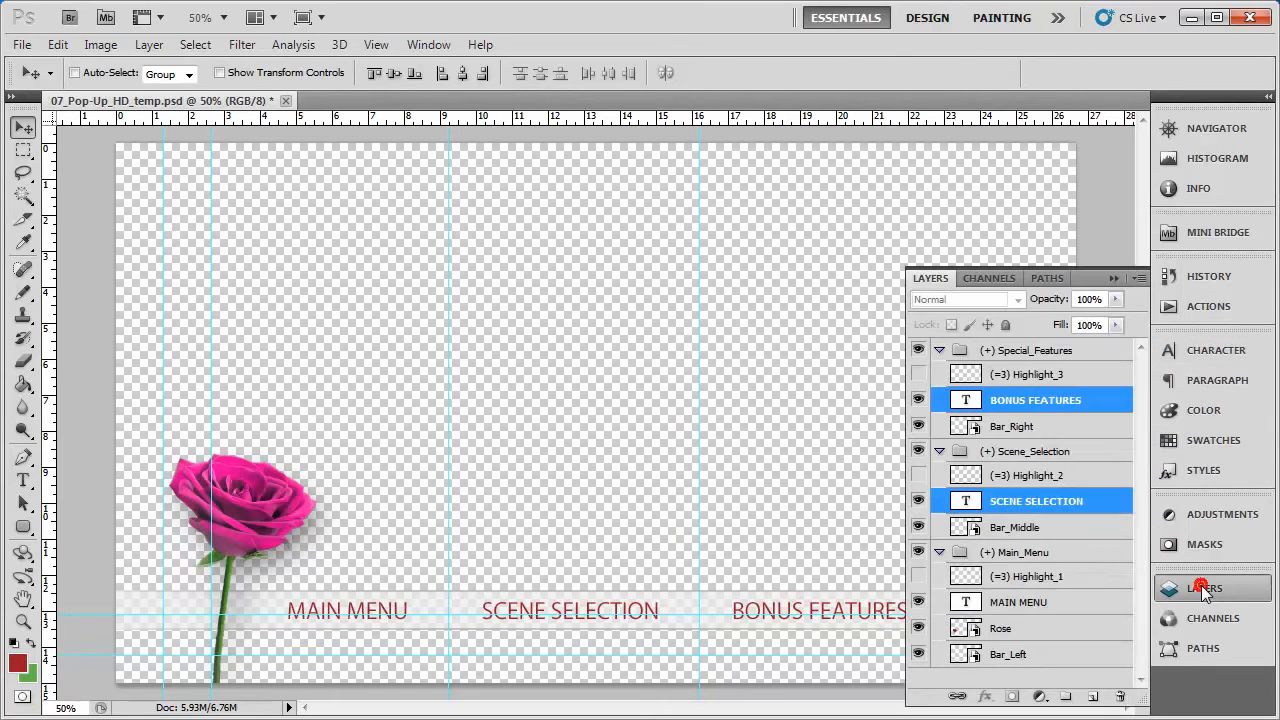
double_click(1112, 501)
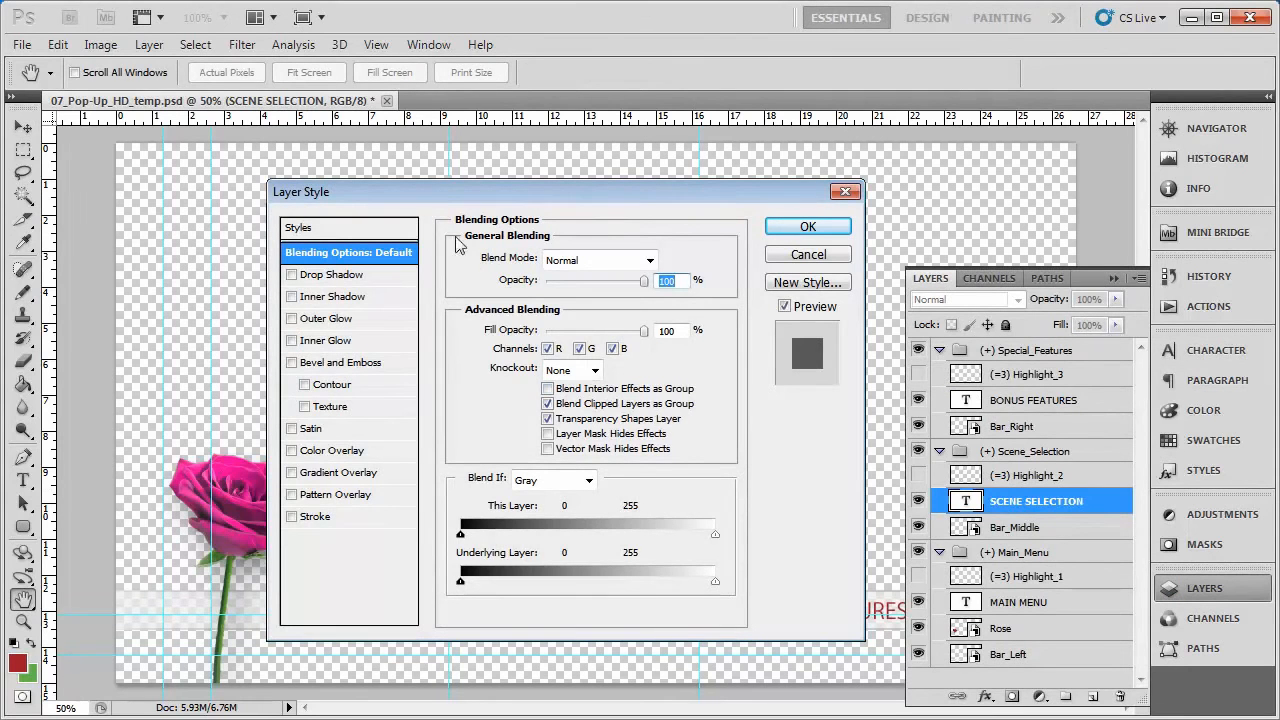
click(345, 451)
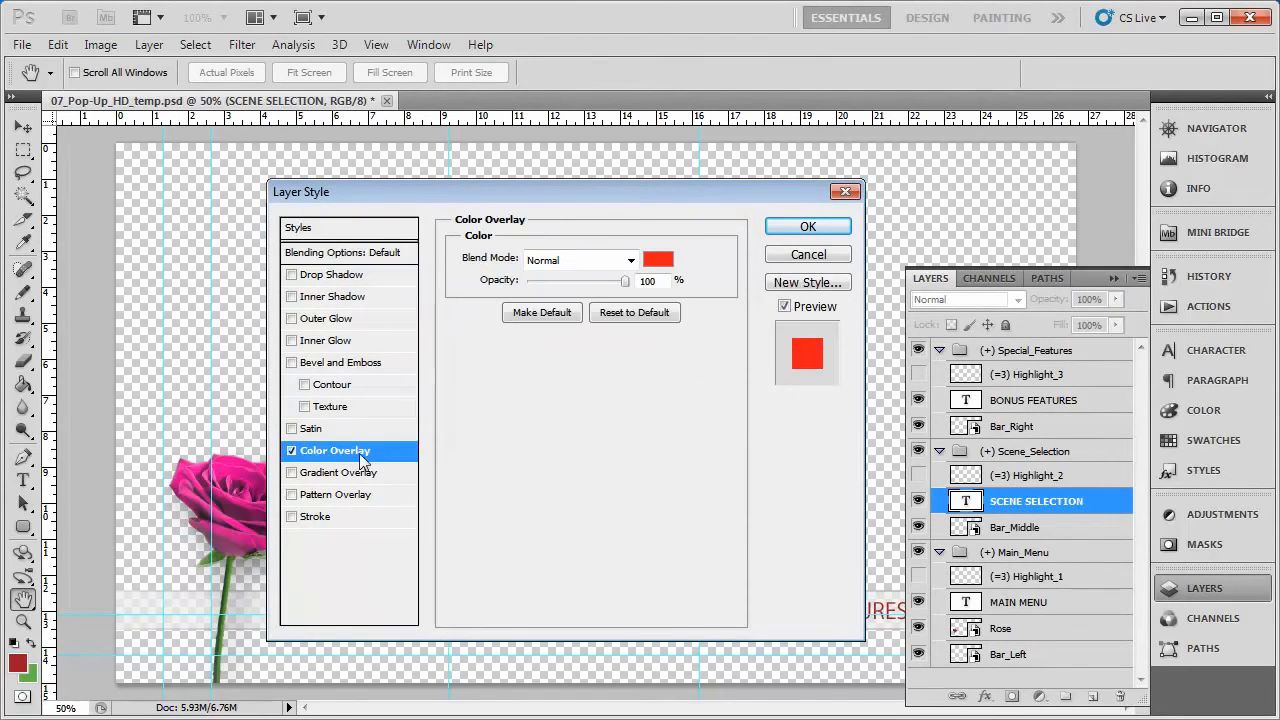
click(658, 259)
drag(461, 404, 360, 405)
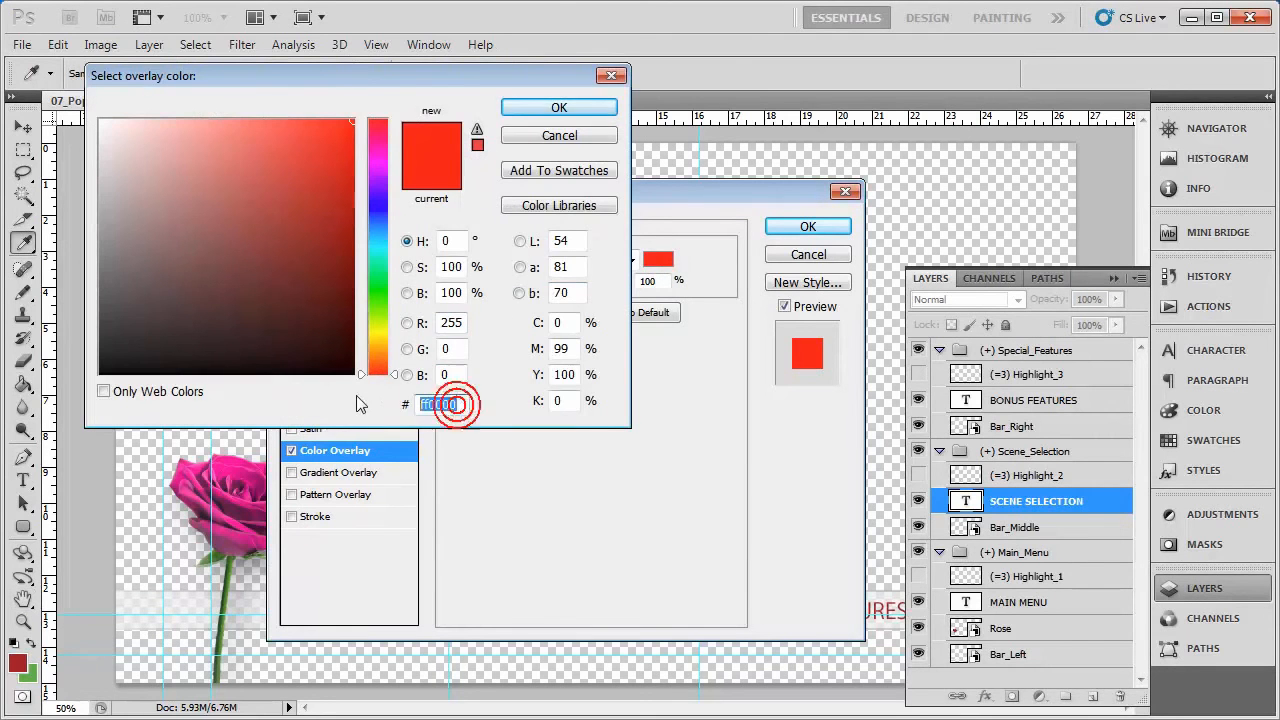
key(ctrl+v)
click(578, 114)
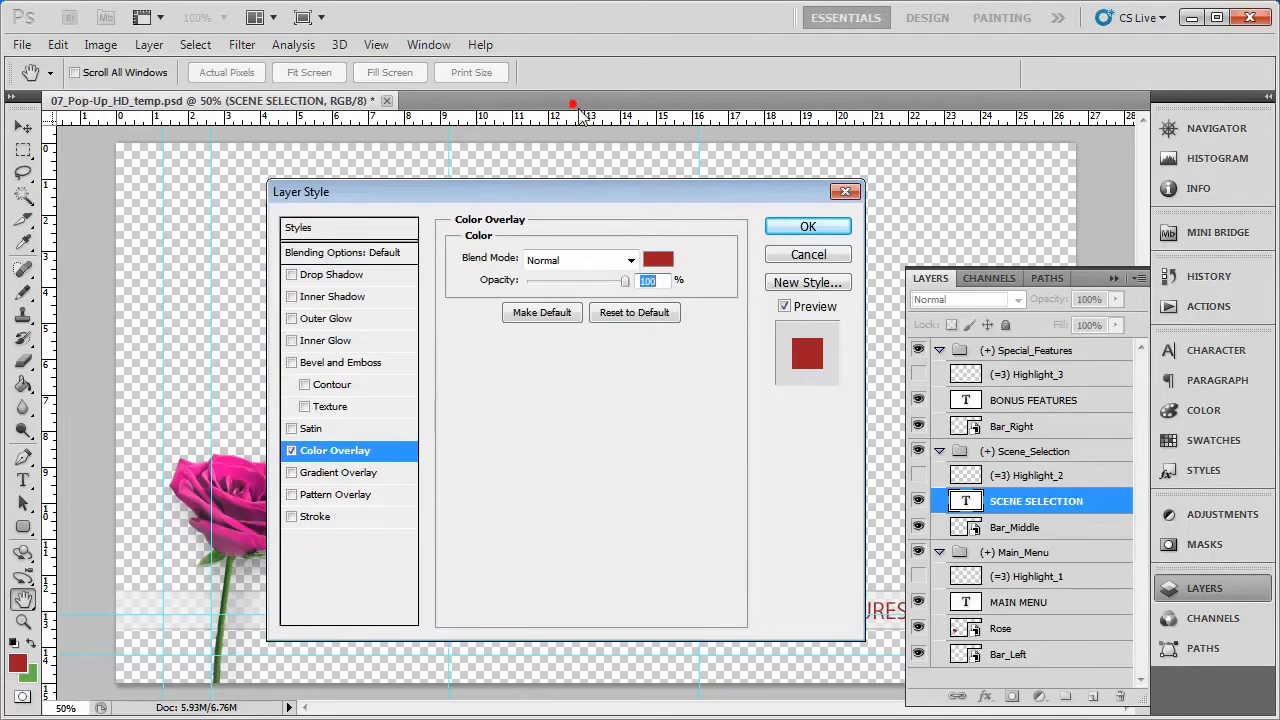
click(790, 256)
click(1113, 278)
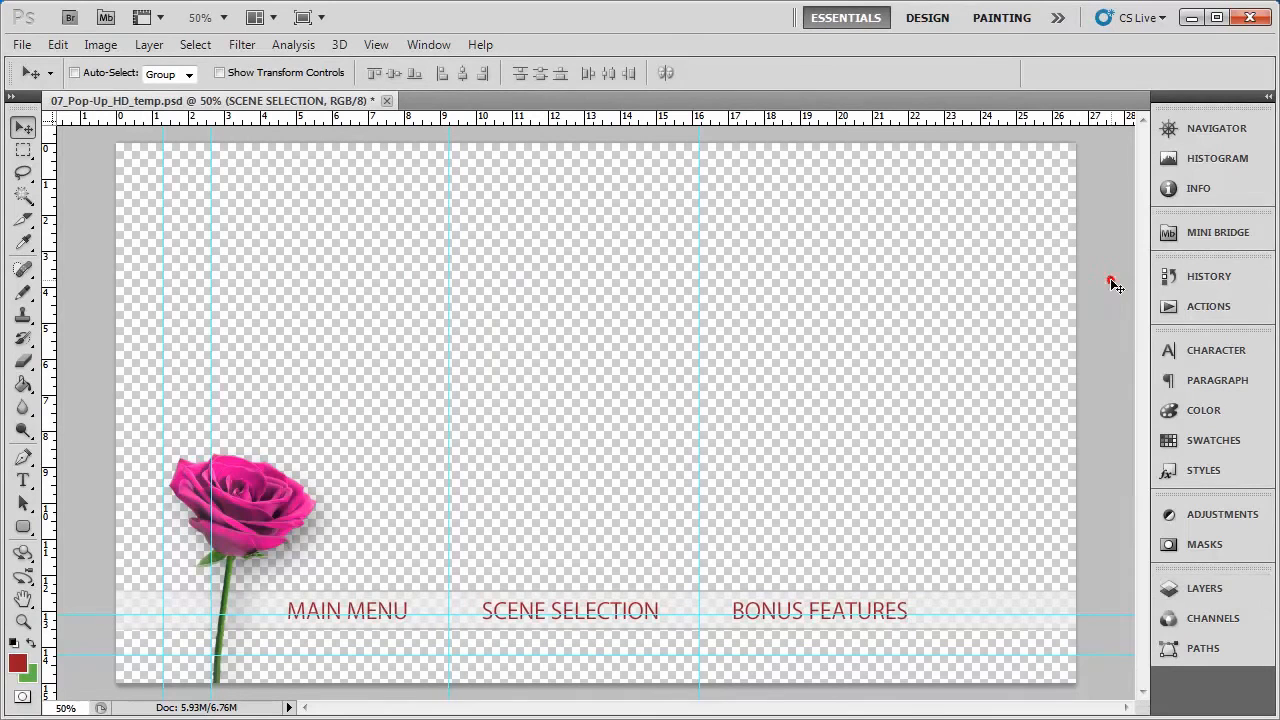
click(1200, 588)
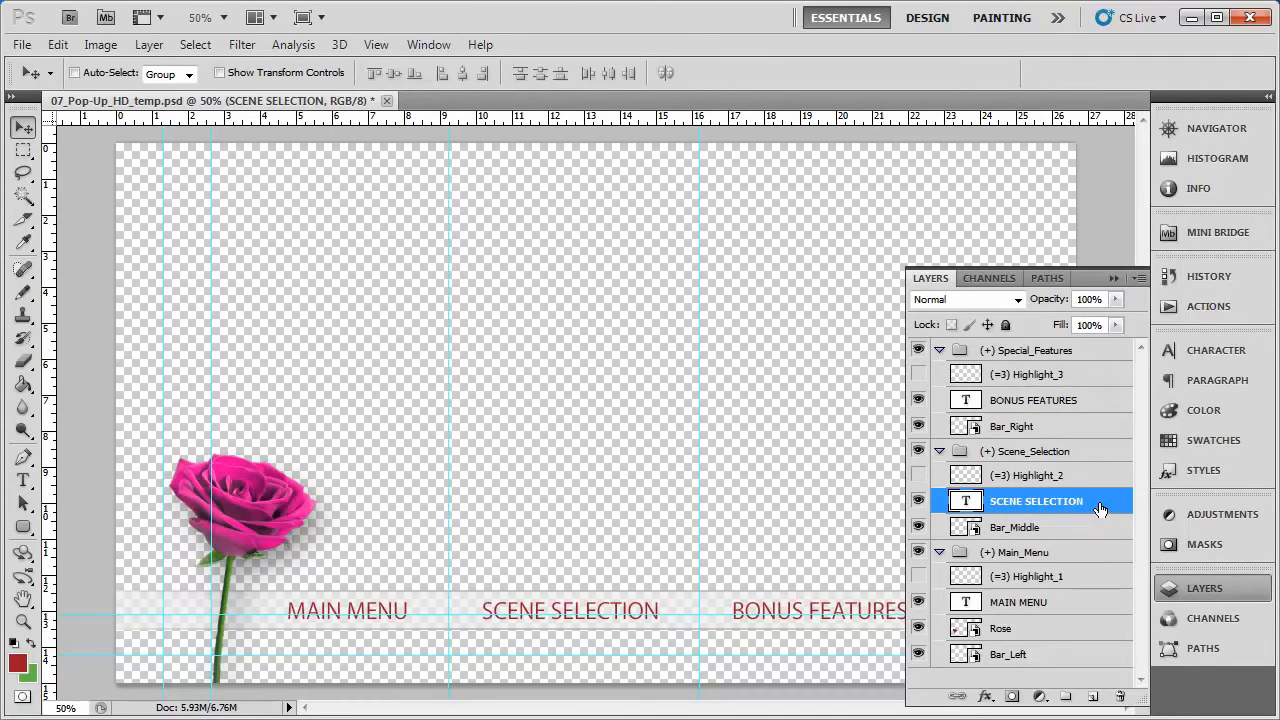
click(976, 530)
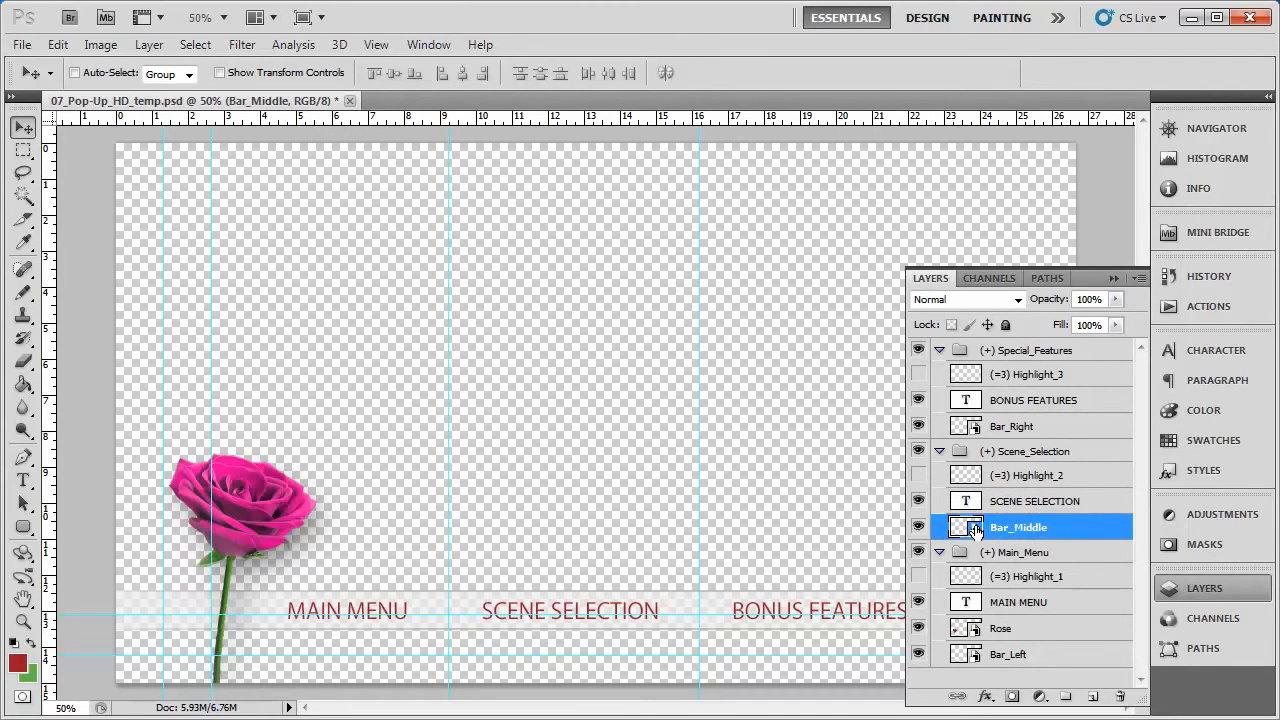
double_click(1095, 480)
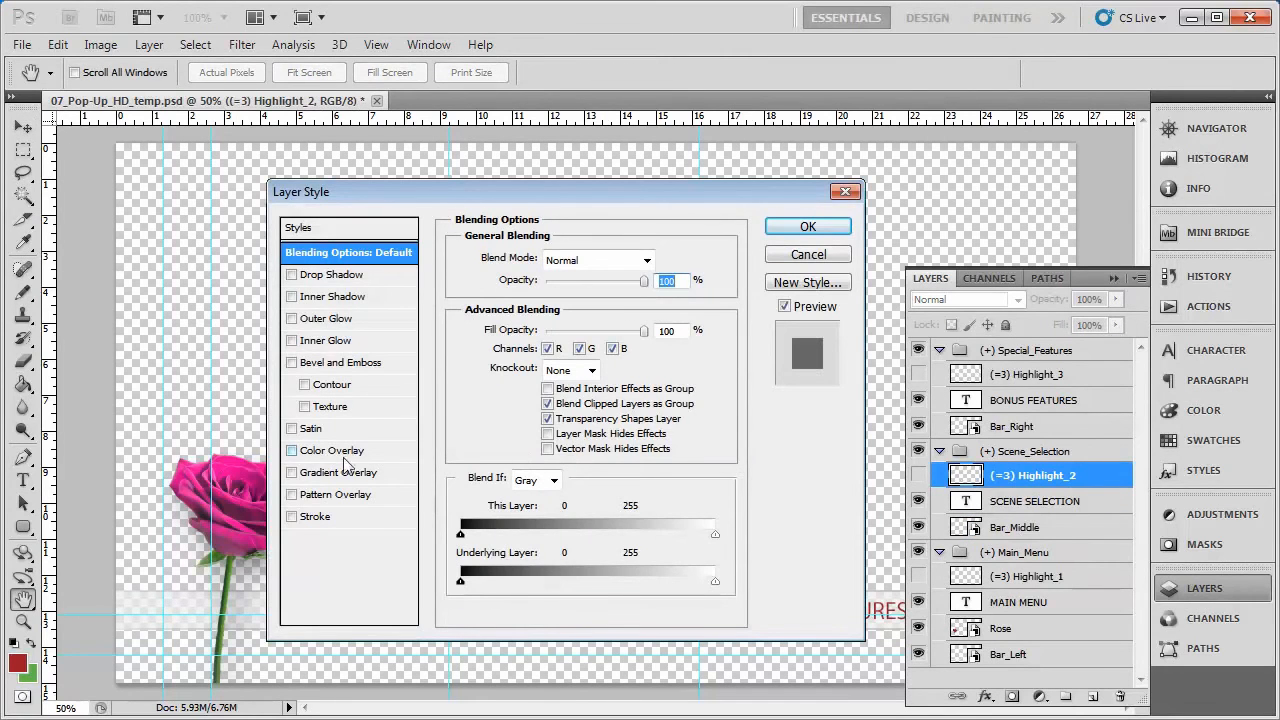
click(797, 256)
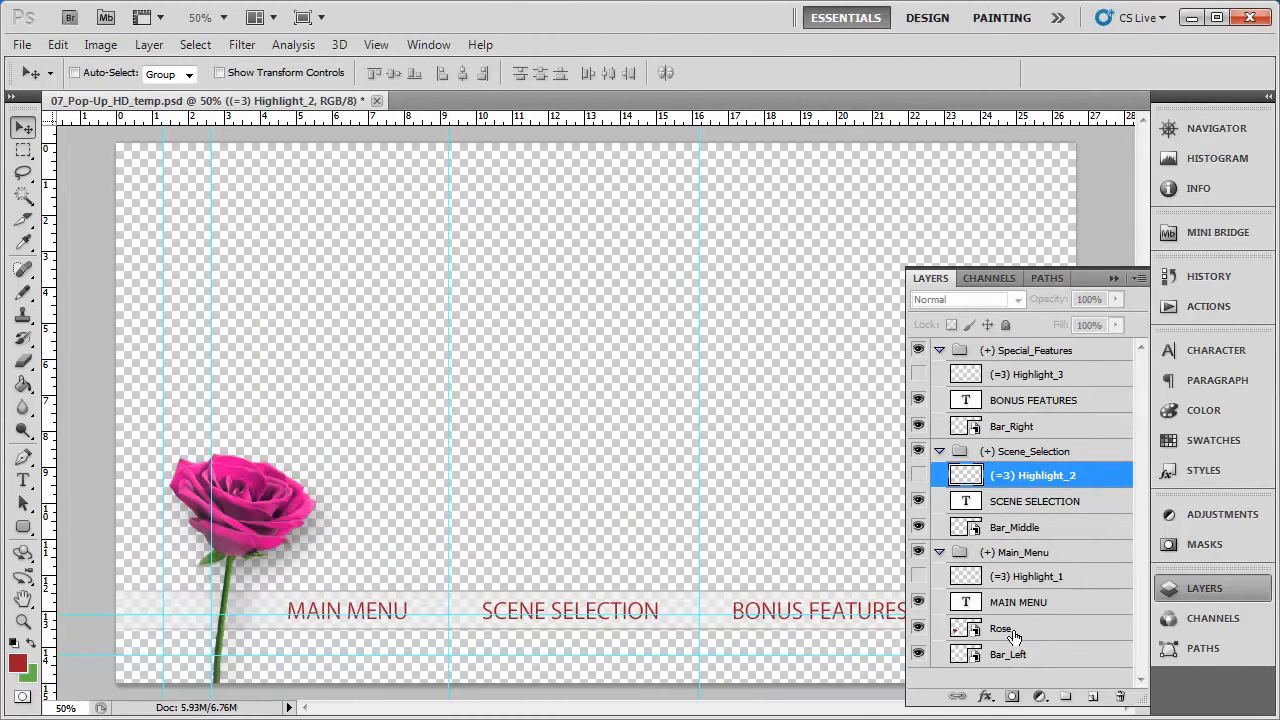
Open the contents of the Rose smart object, expand its Rose group and select the Rose_Hue layer.
click(973, 630)
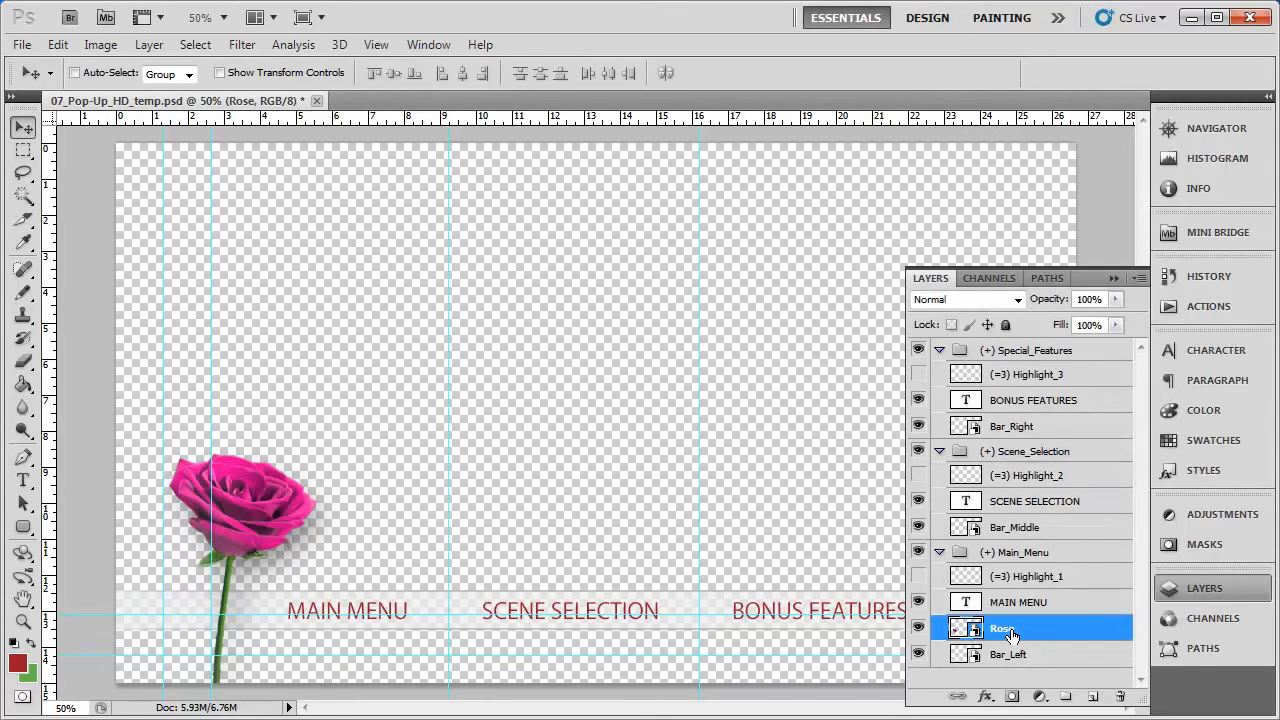
double_click(973, 629)
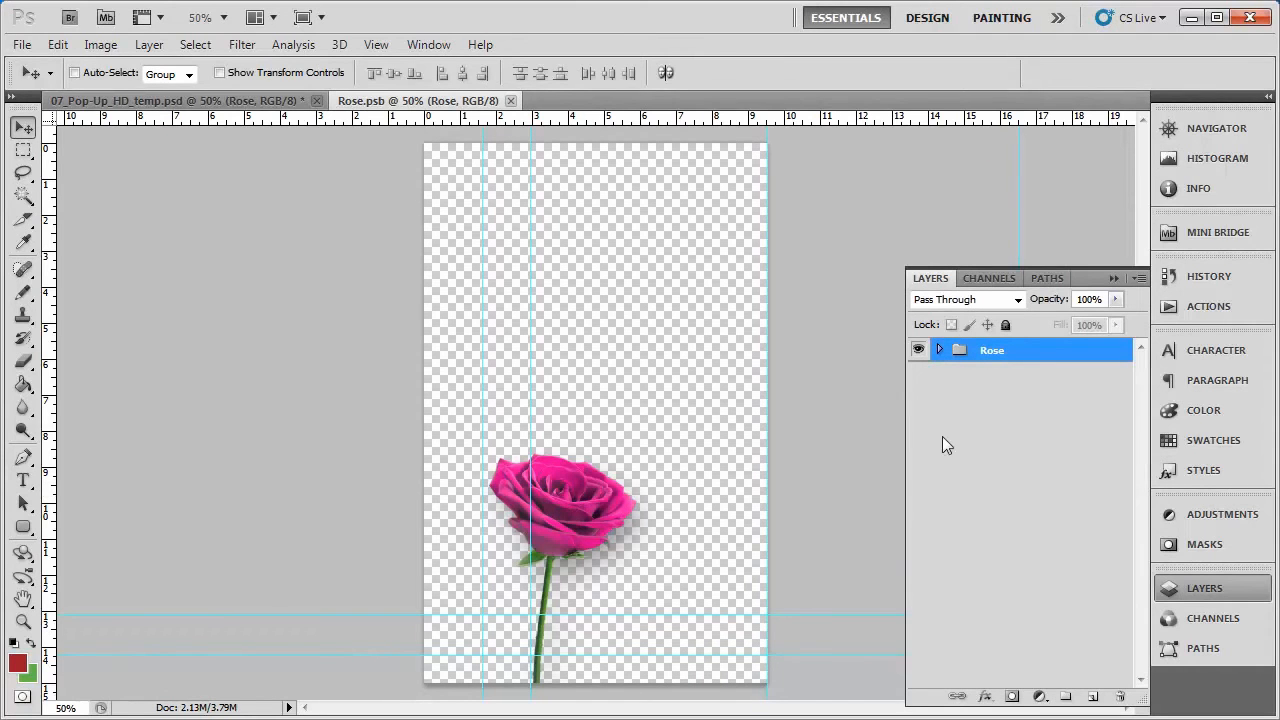
click(939, 351)
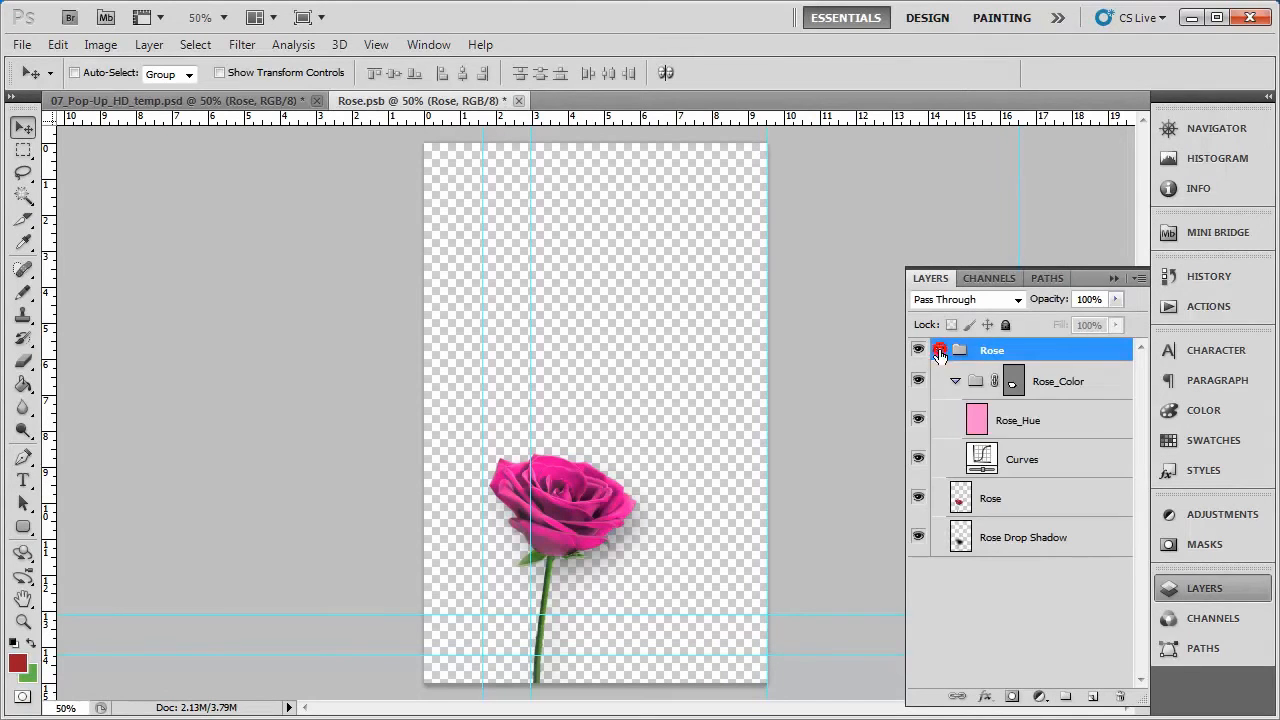
click(1035, 421)
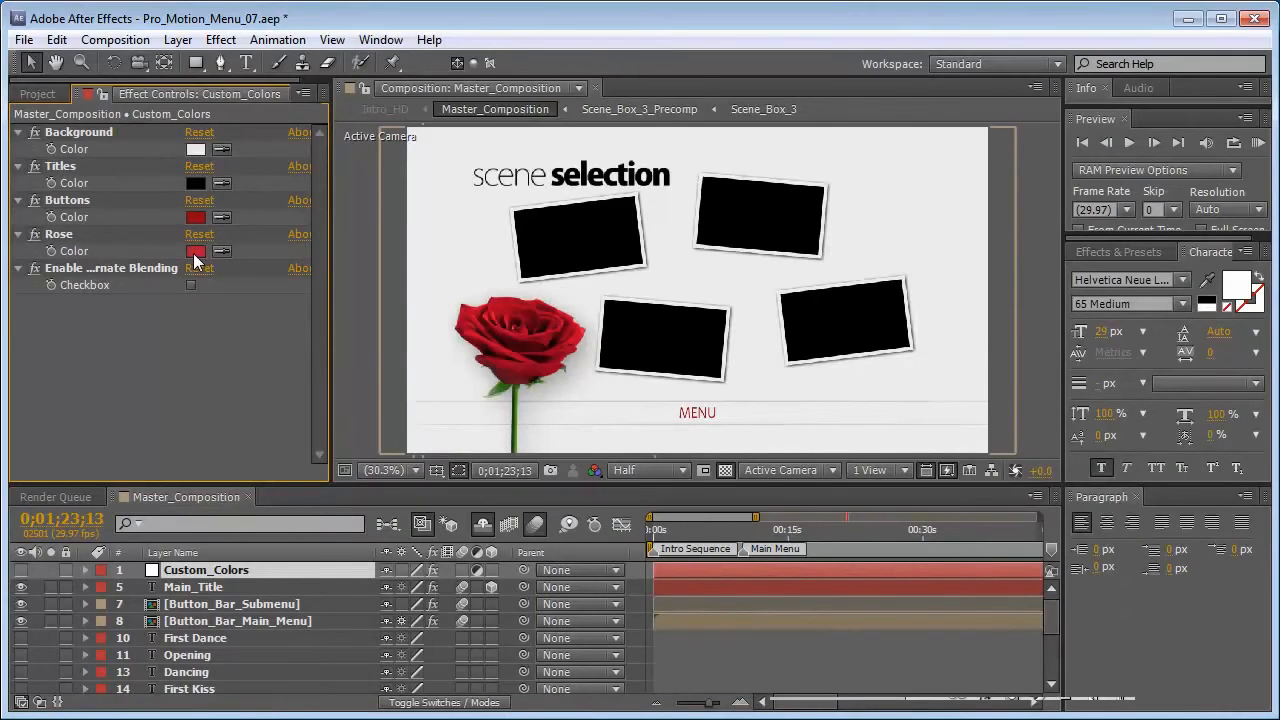
In After Effects, copy the hex code of the Rose color on the Custom_Colors layer, leaving the color unmodified.
click(195, 251)
click(603, 492)
key(ctrl+c)
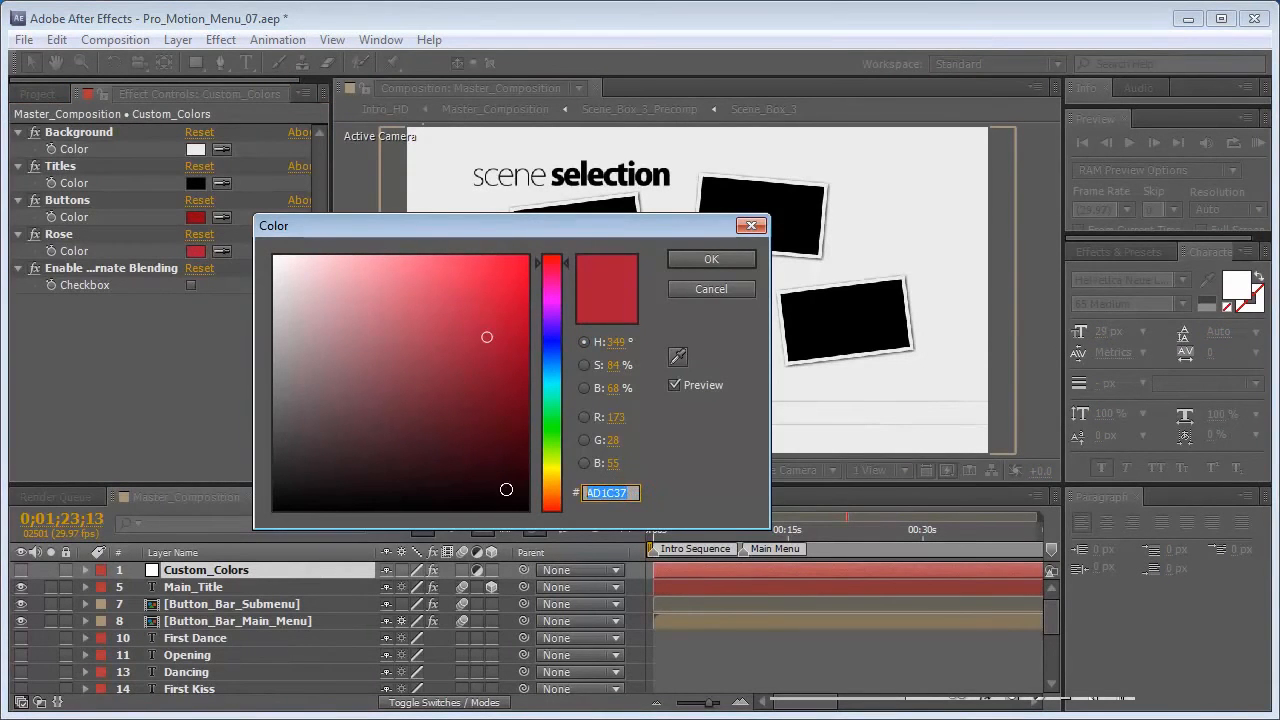
click(705, 290)
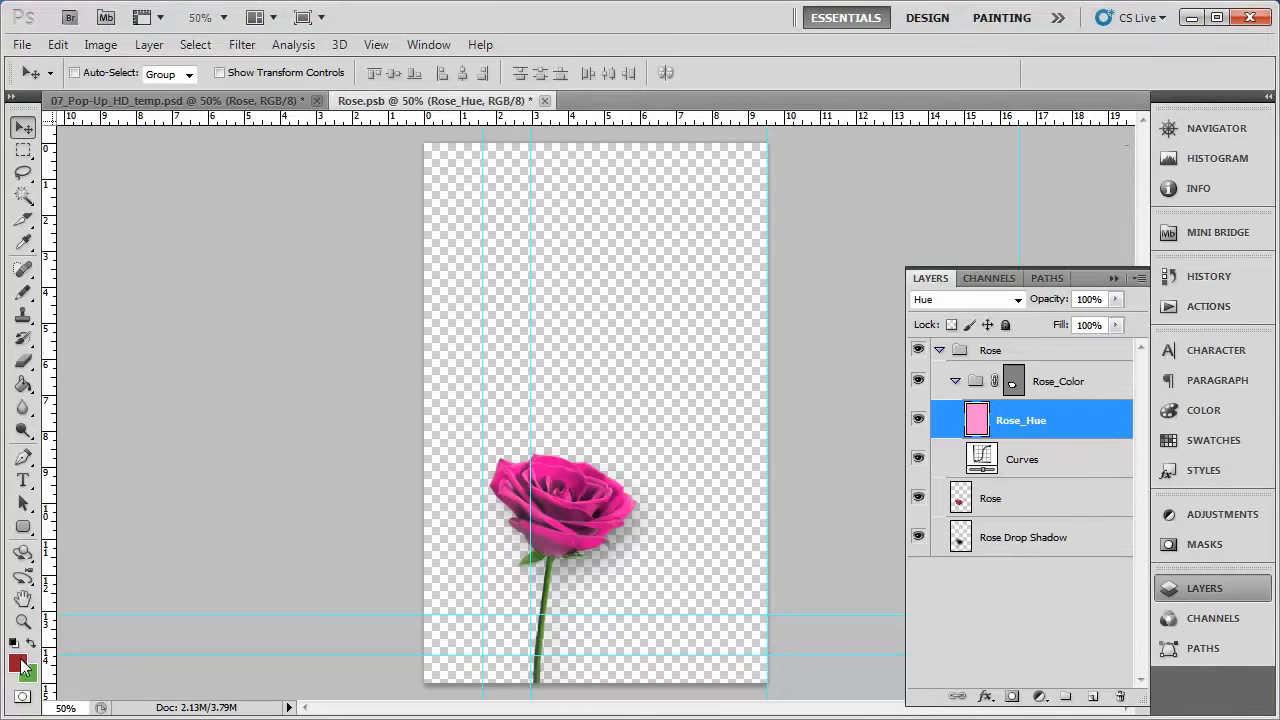
Back in Photoshop, set the foreground color to hex AD1C37 and fill the Rose_Hue layer with it using the Paint Bucket.
click(25, 662)
click(455, 404)
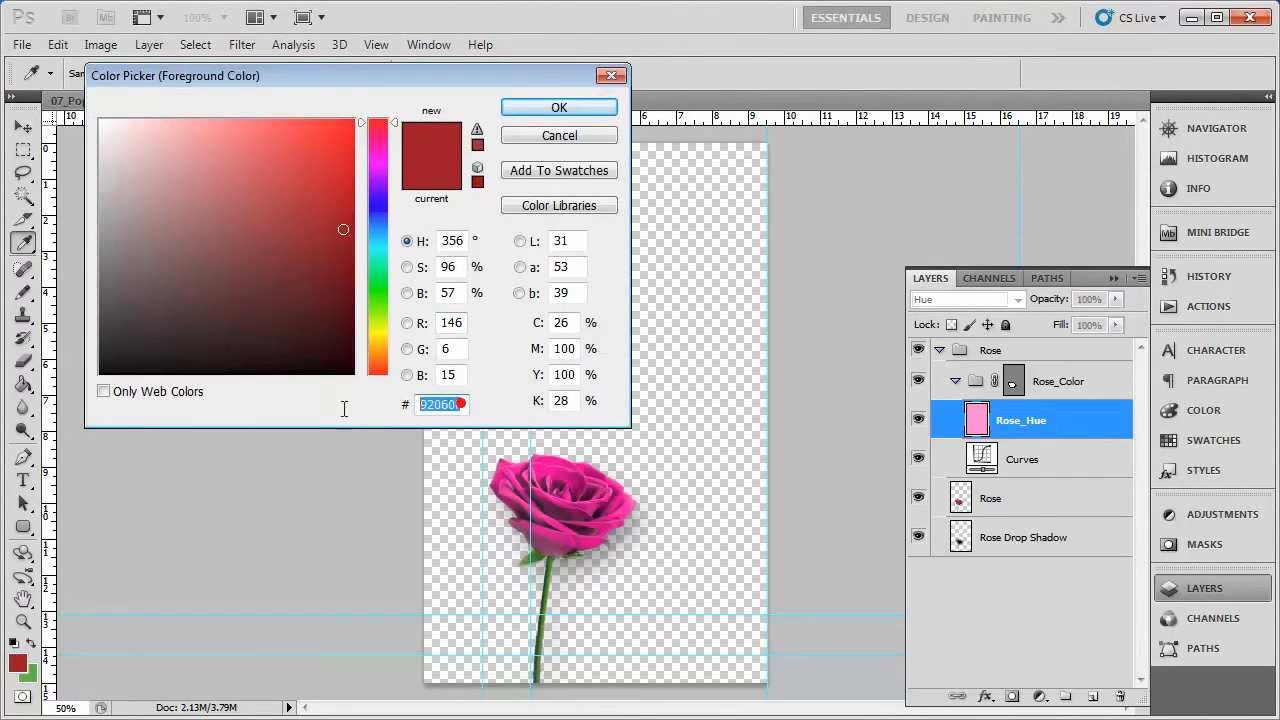
key(ctrl+v)
click(559, 107)
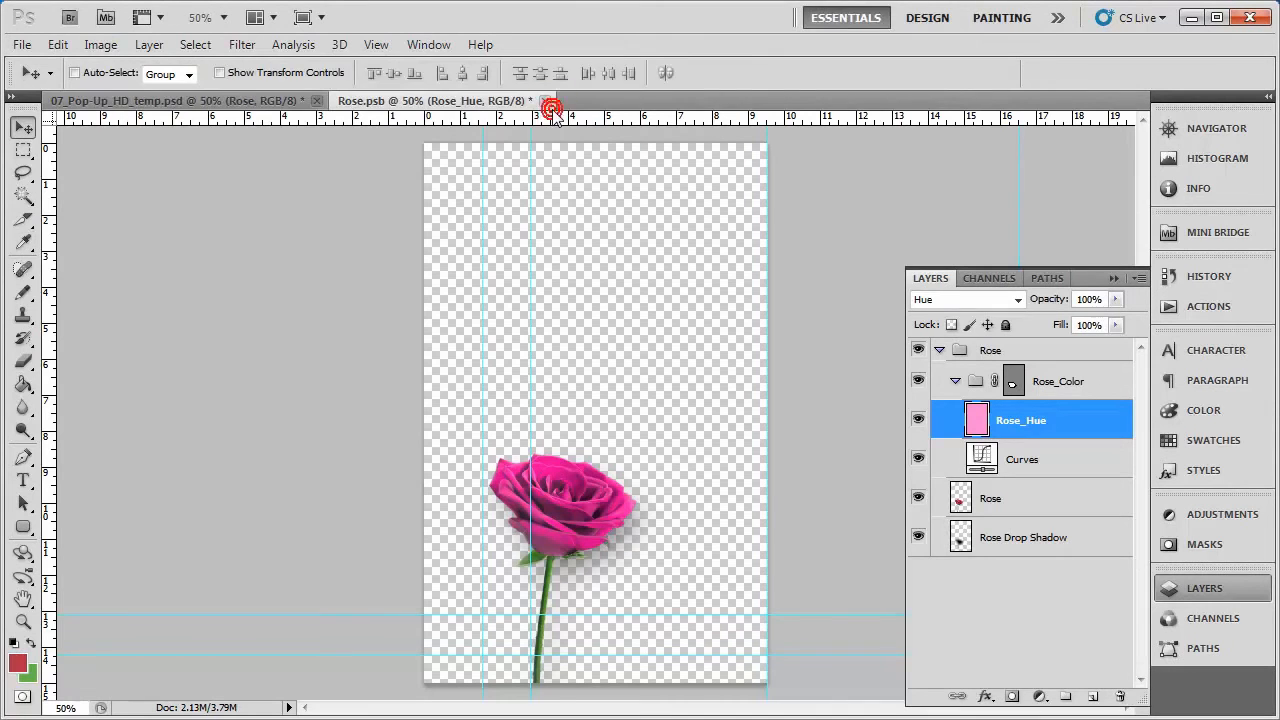
click(22, 385)
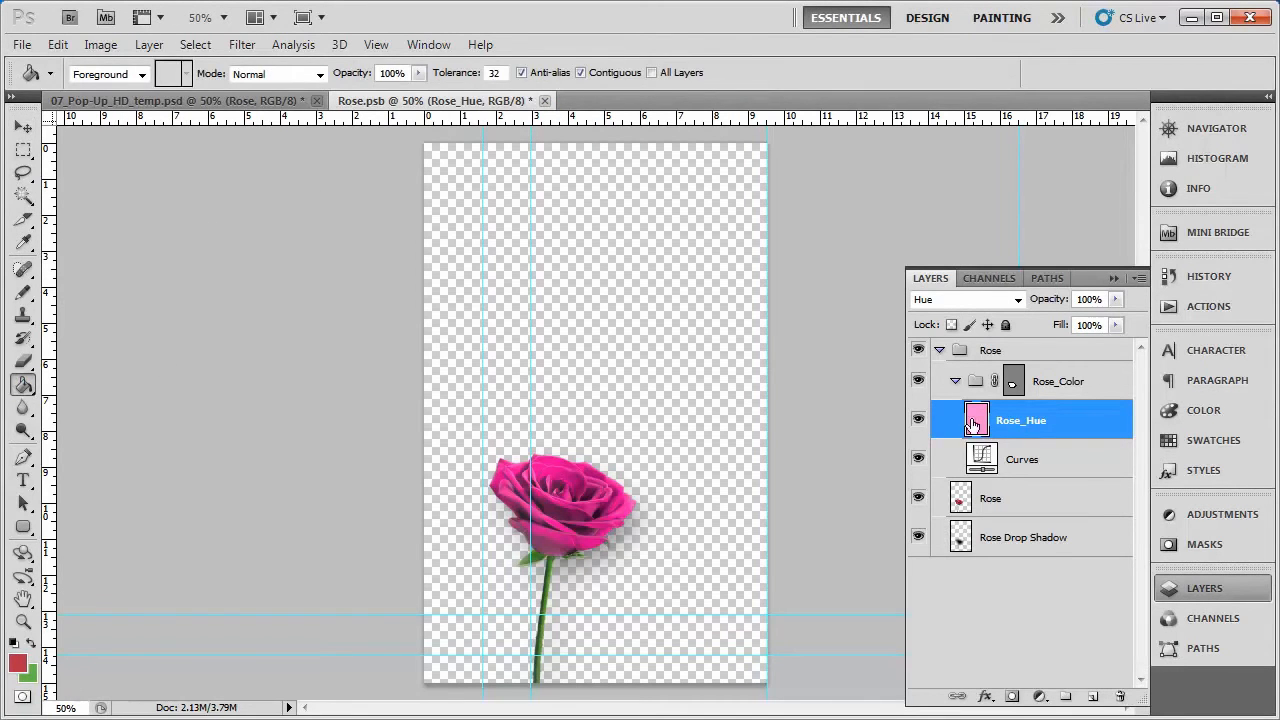
click(565, 482)
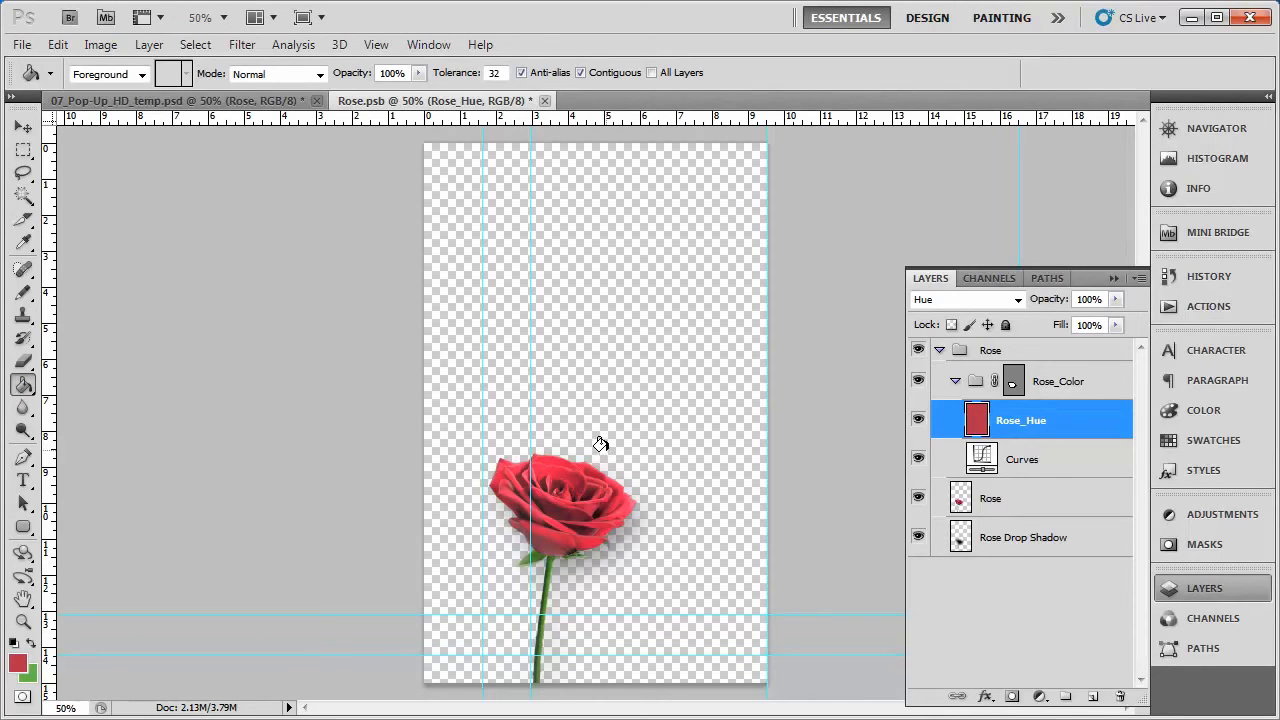
Darken the rose with its Curves layer by lowering the RGB white point and moving a midtone point to input 149, output 101.
click(1034, 463)
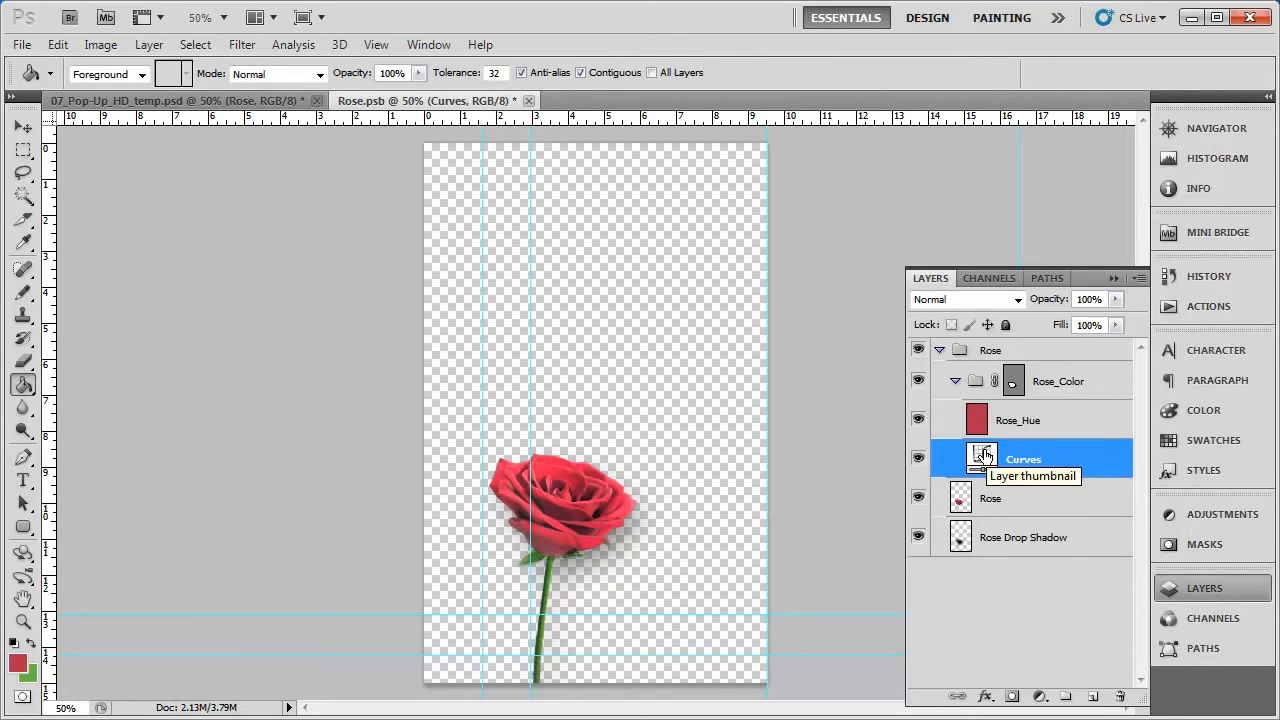
double_click(984, 456)
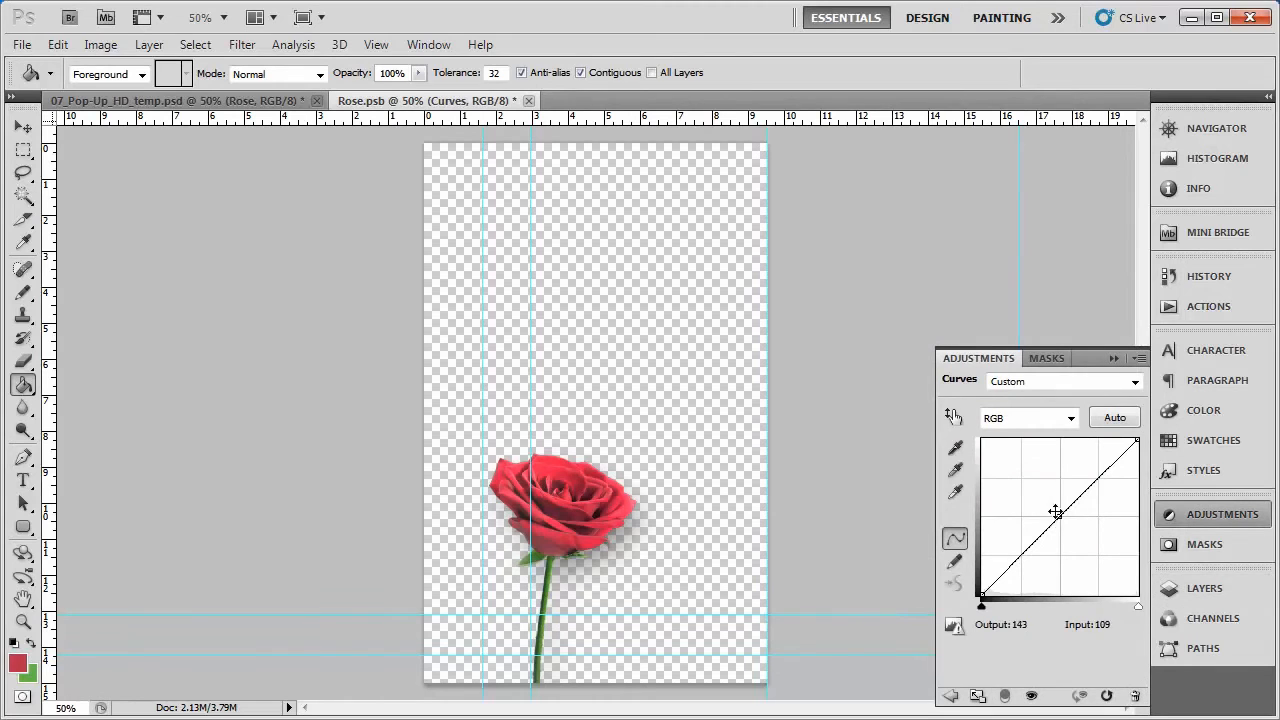
drag(1065, 512, 1069, 526)
drag(1137, 441, 1137, 463)
drag(1062, 526, 1068, 530)
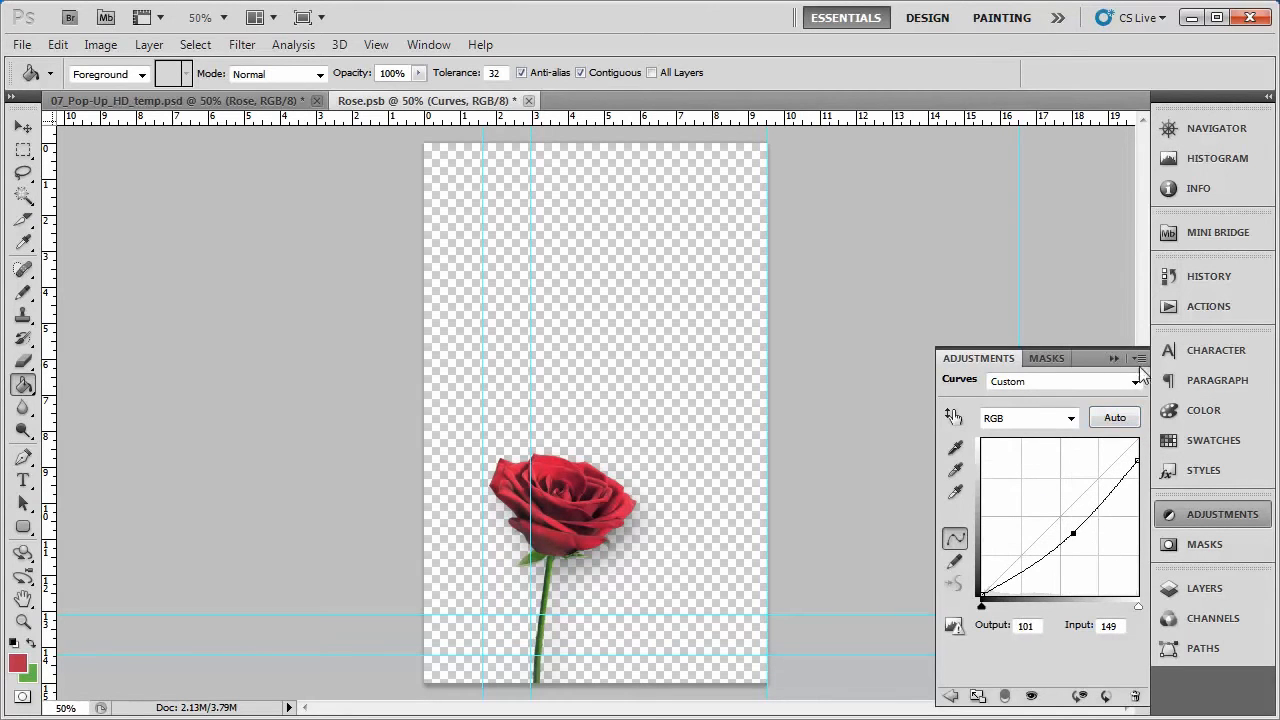
click(1204, 588)
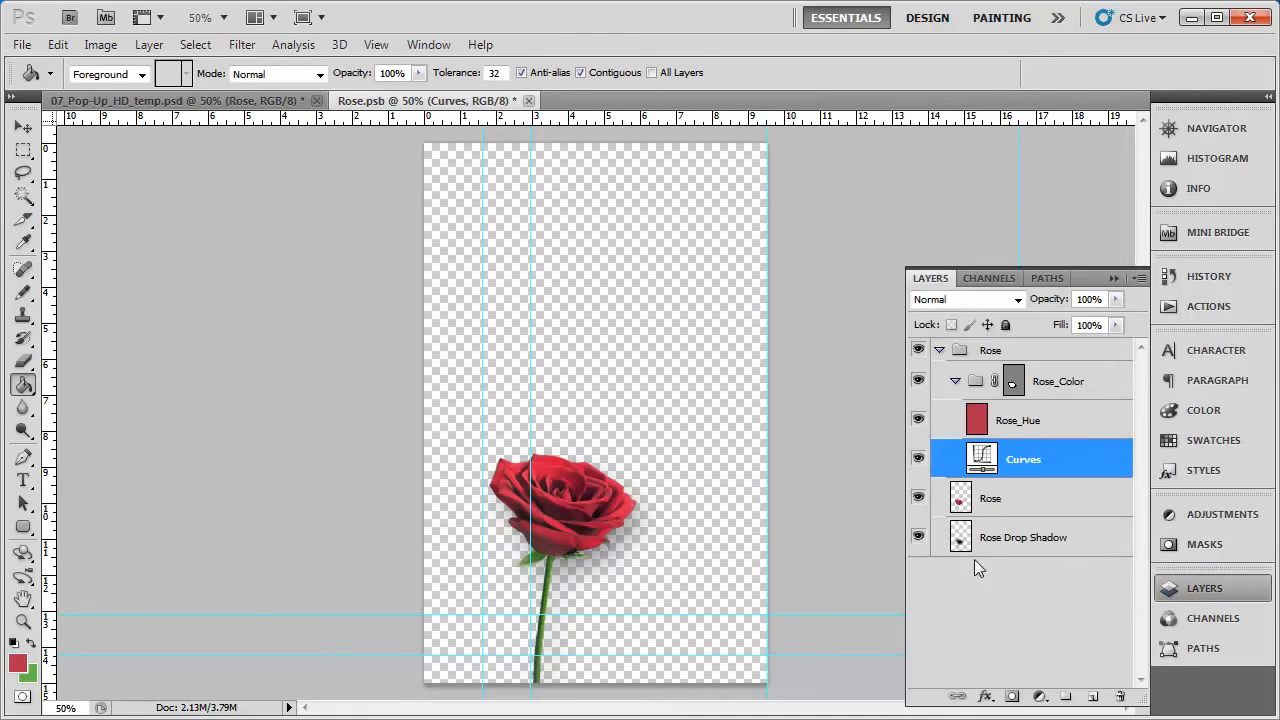
Close Rose.psb with its changes saved, and save the updated pop-up menu file 07_Pop-Up_HD_temp.psd.
click(529, 101)
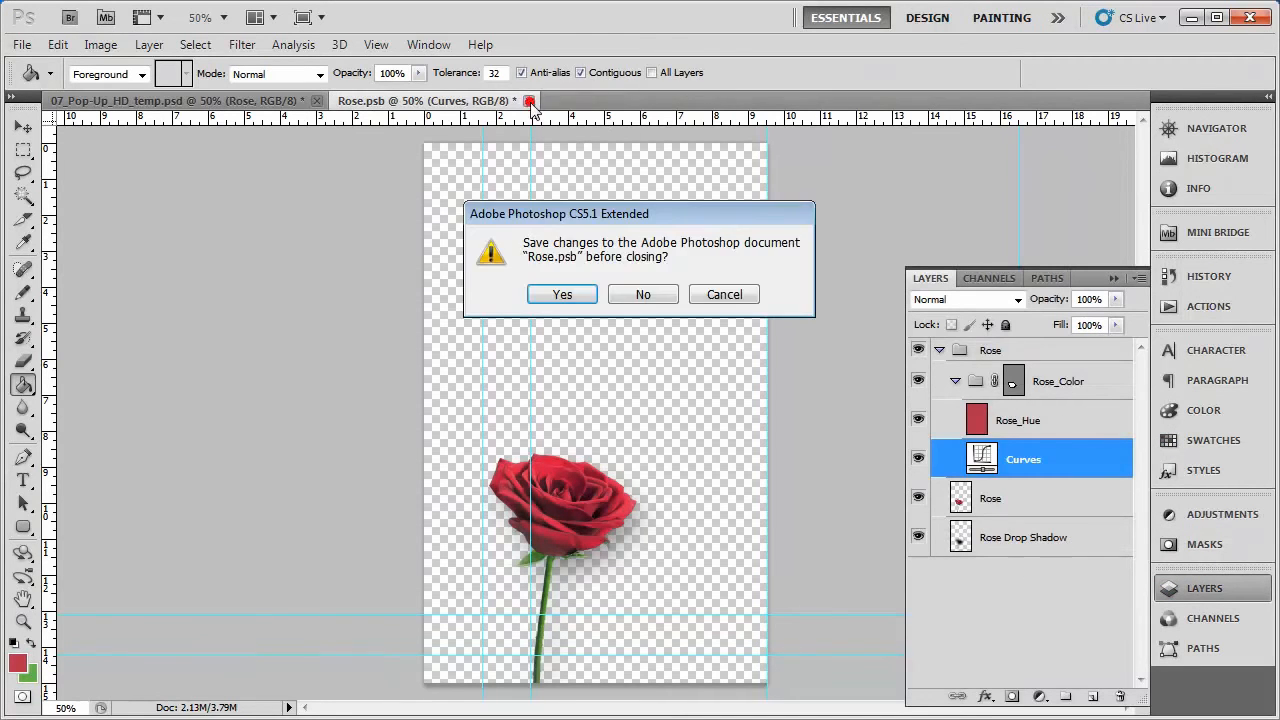
click(563, 294)
key(v)
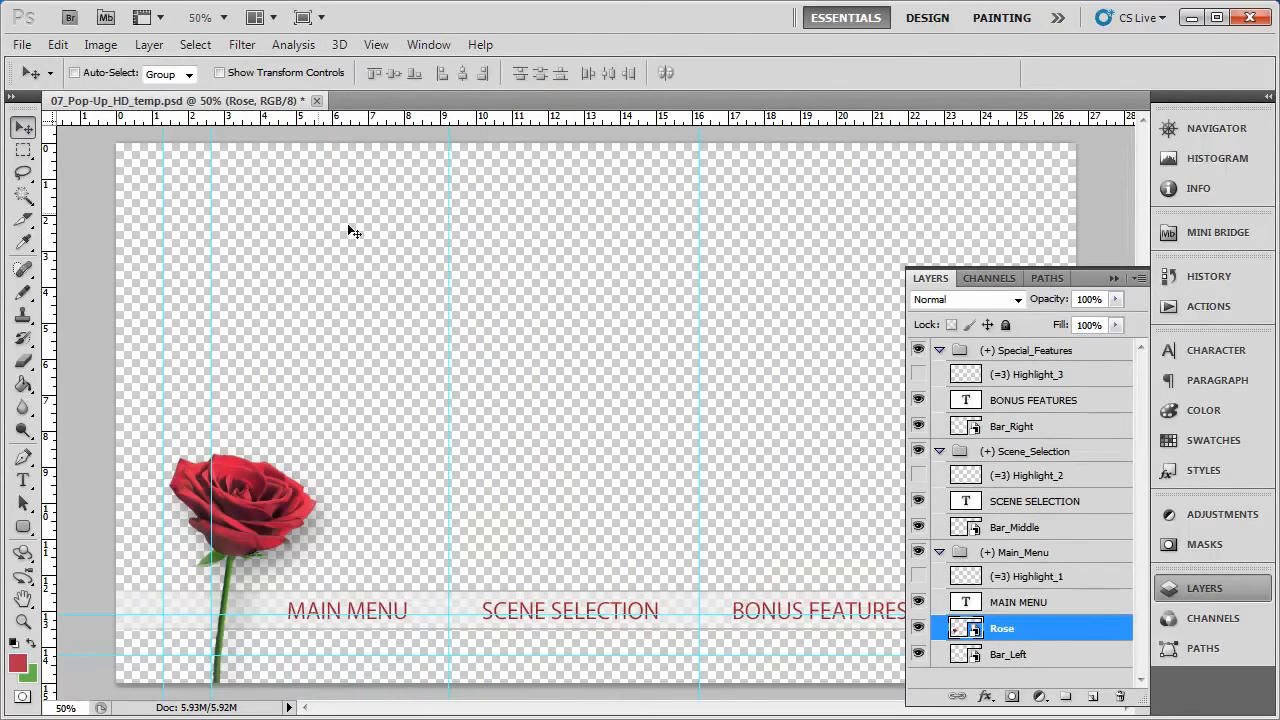
click(21, 44)
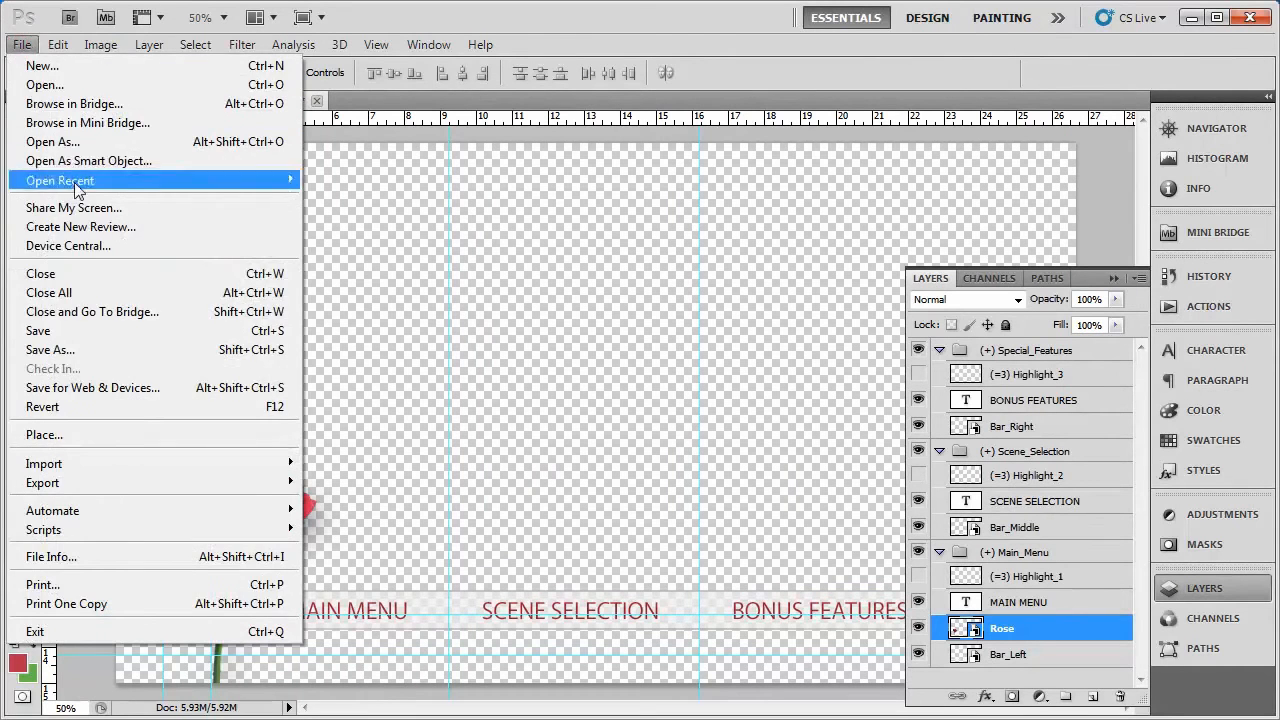
click(55, 330)
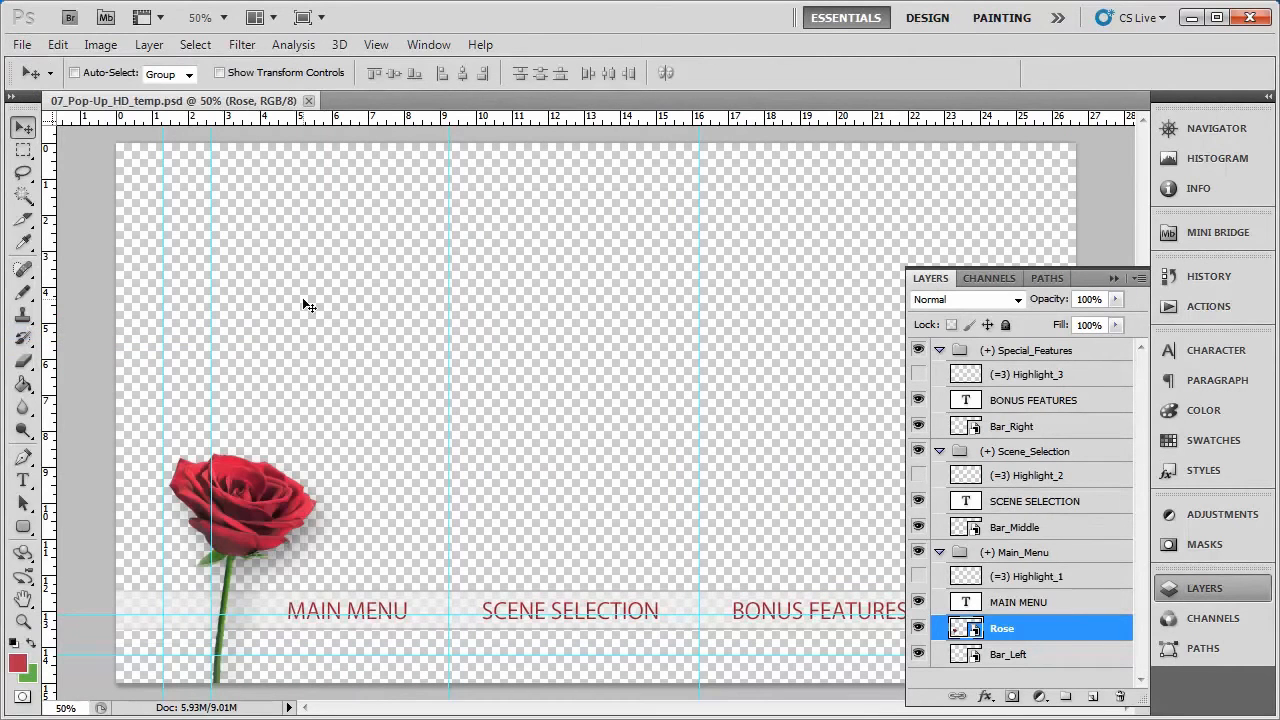
Close the pop-up menu file in Photoshop, switch back to Encore and open 07_Main_Menu_HD with its selected button highlights shown.
click(308, 100)
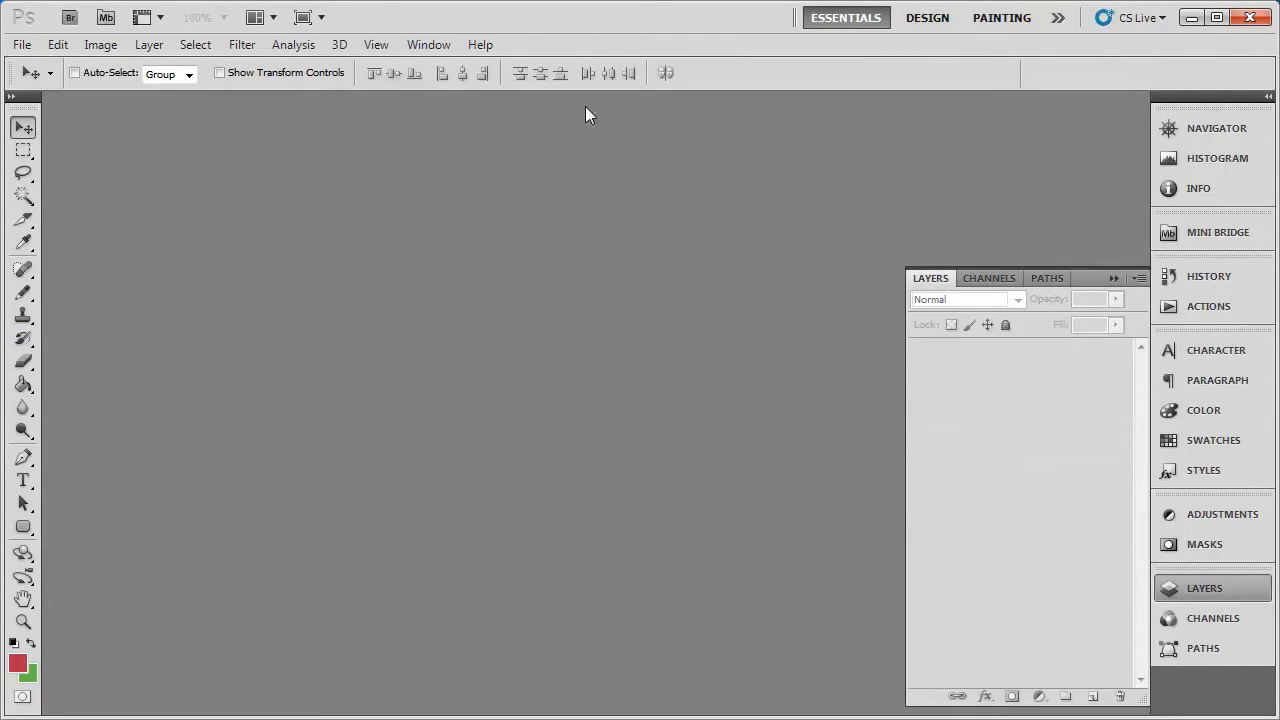
click(1192, 17)
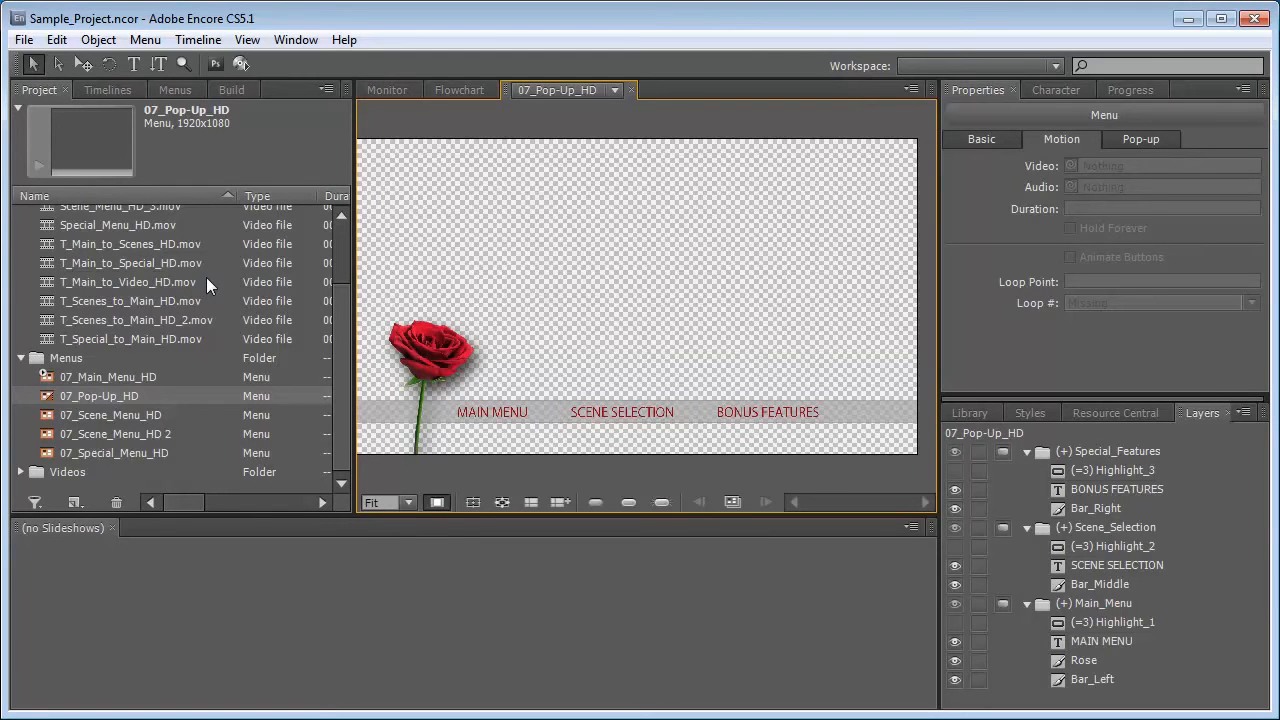
double_click(123, 376)
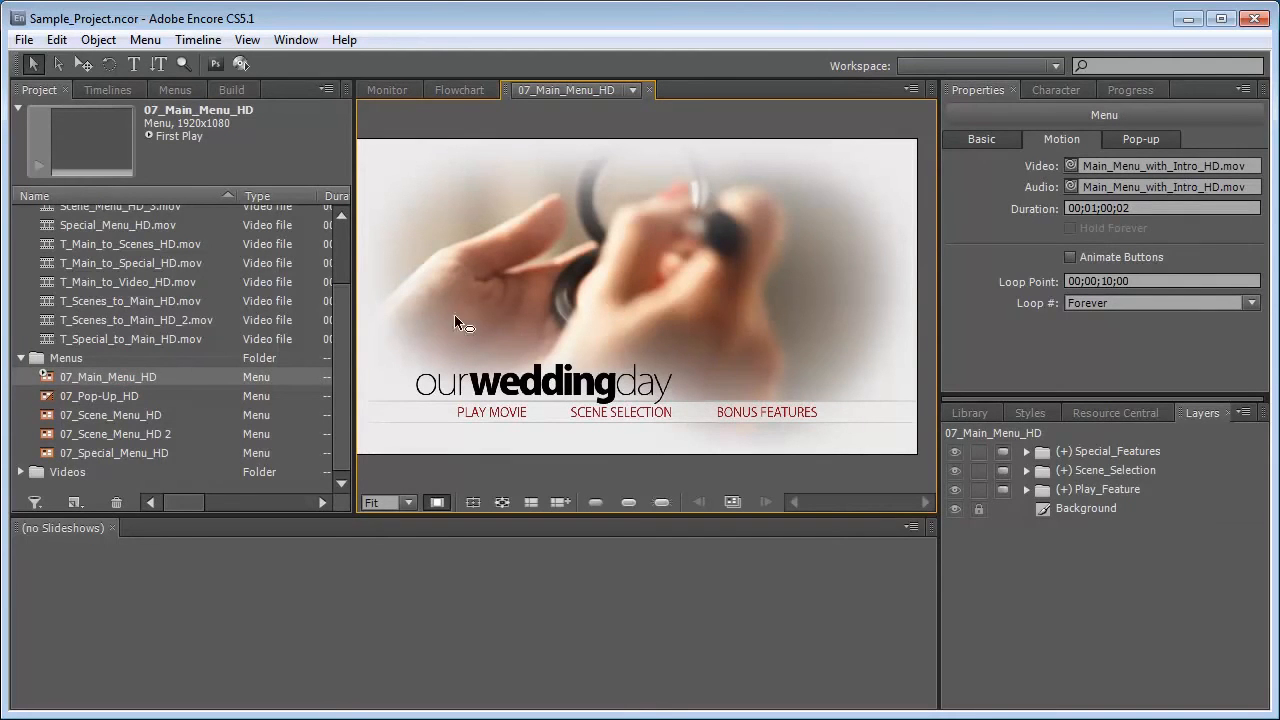
click(627, 502)
Import Menu_07_color_set.cs from 03-Authoring Templates > Encore Menu Templates as the color set of 07_Main_Menu_HD.
click(145, 40)
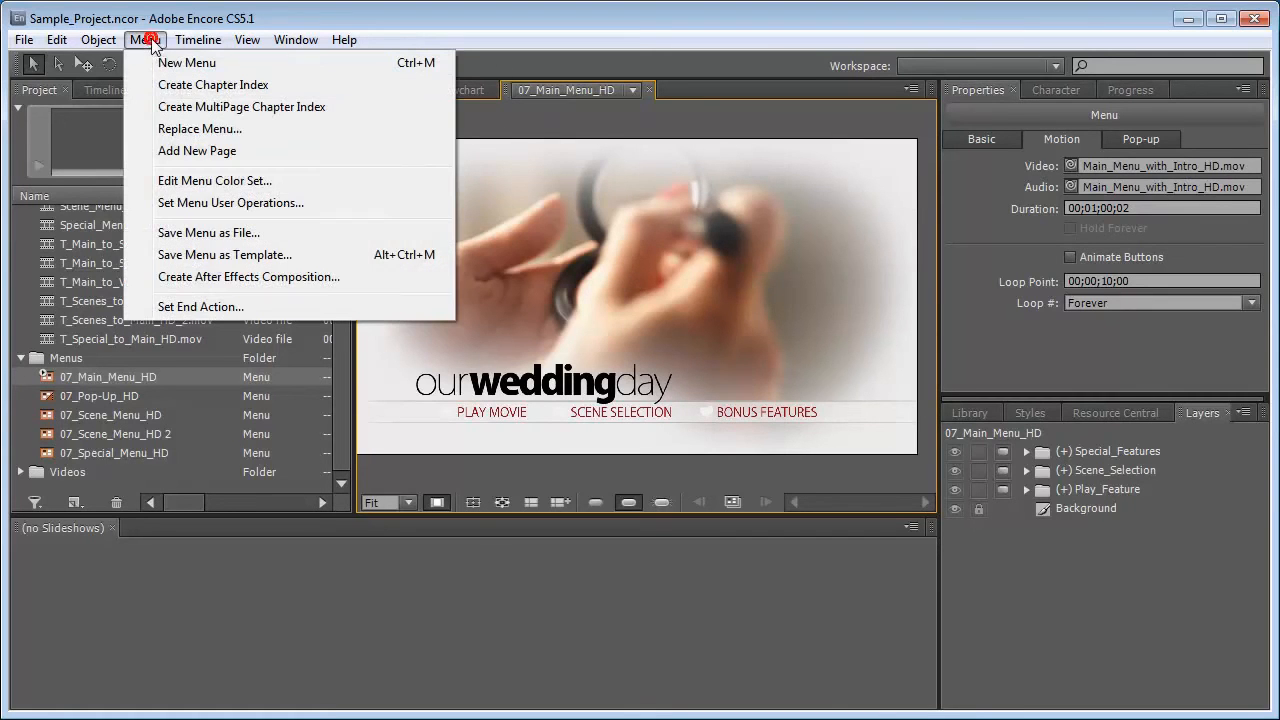
click(213, 183)
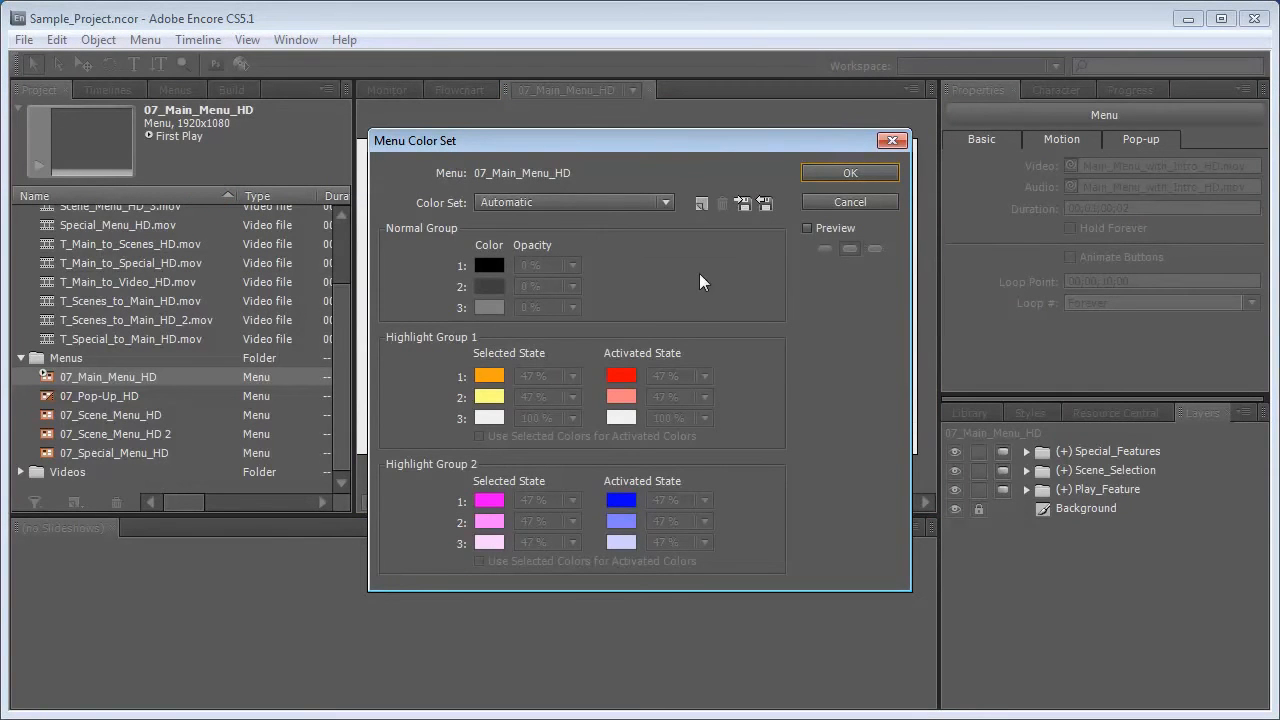
click(766, 204)
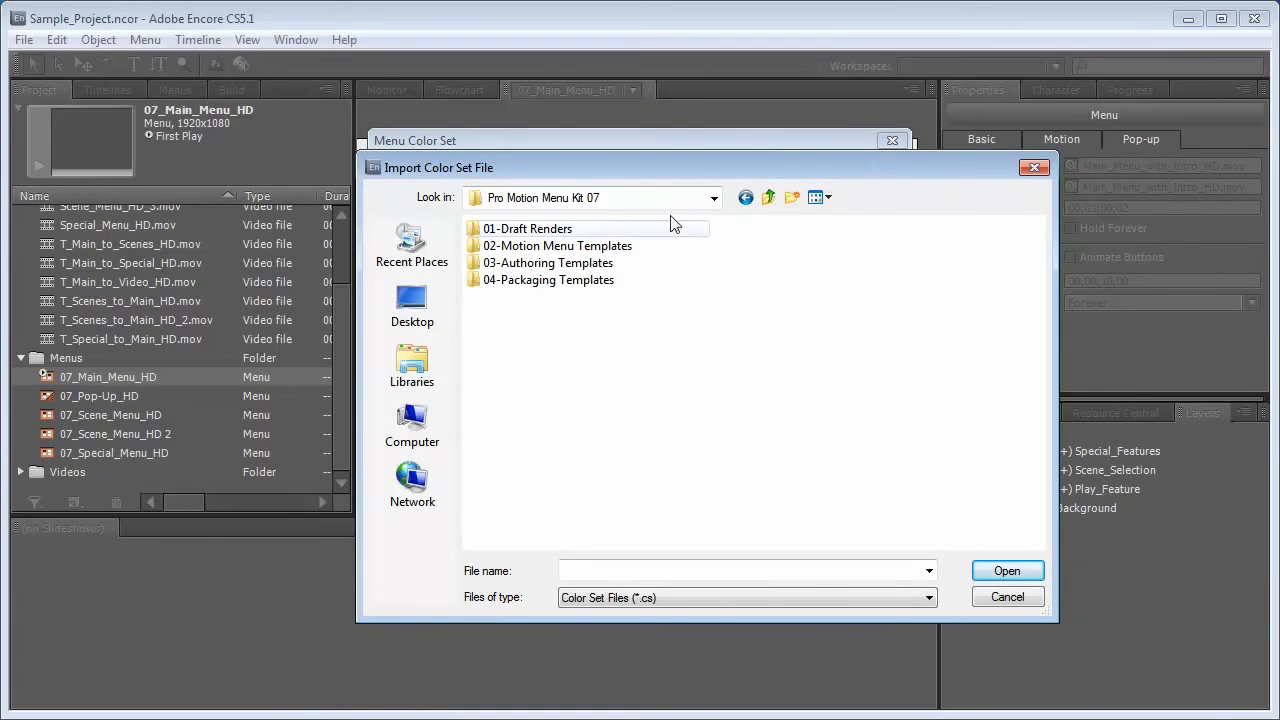
double_click(576, 264)
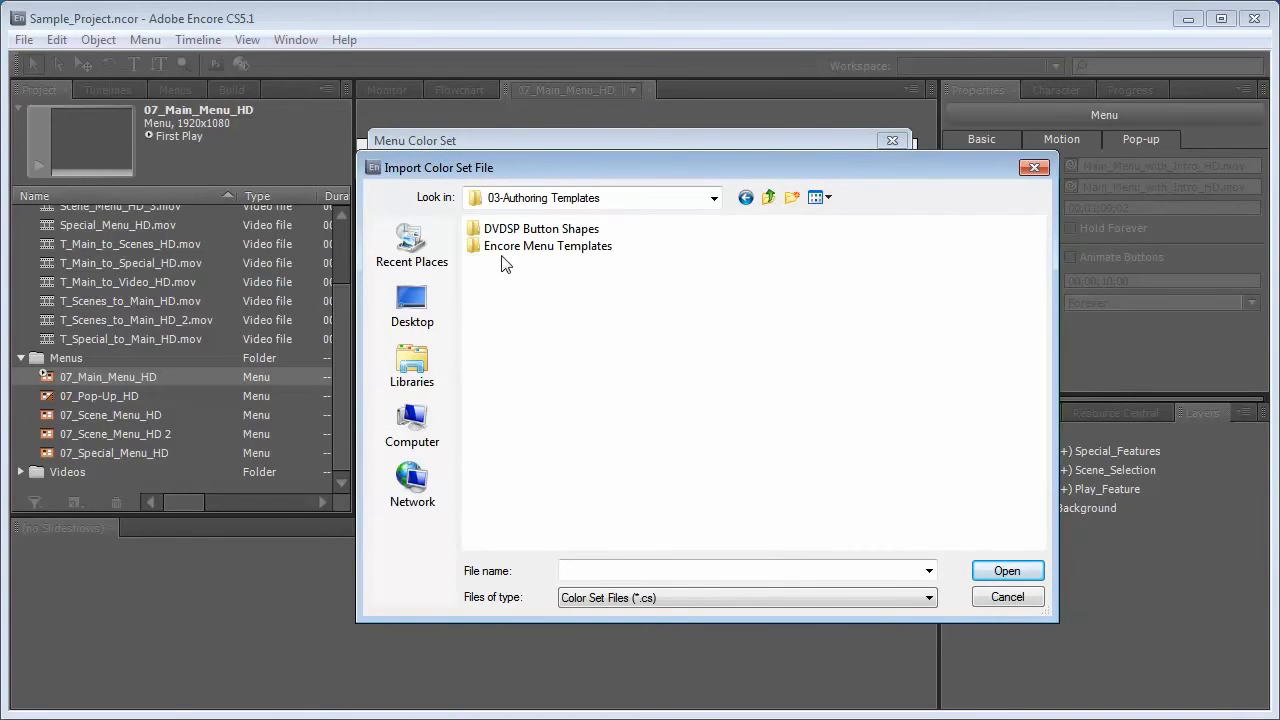
double_click(603, 250)
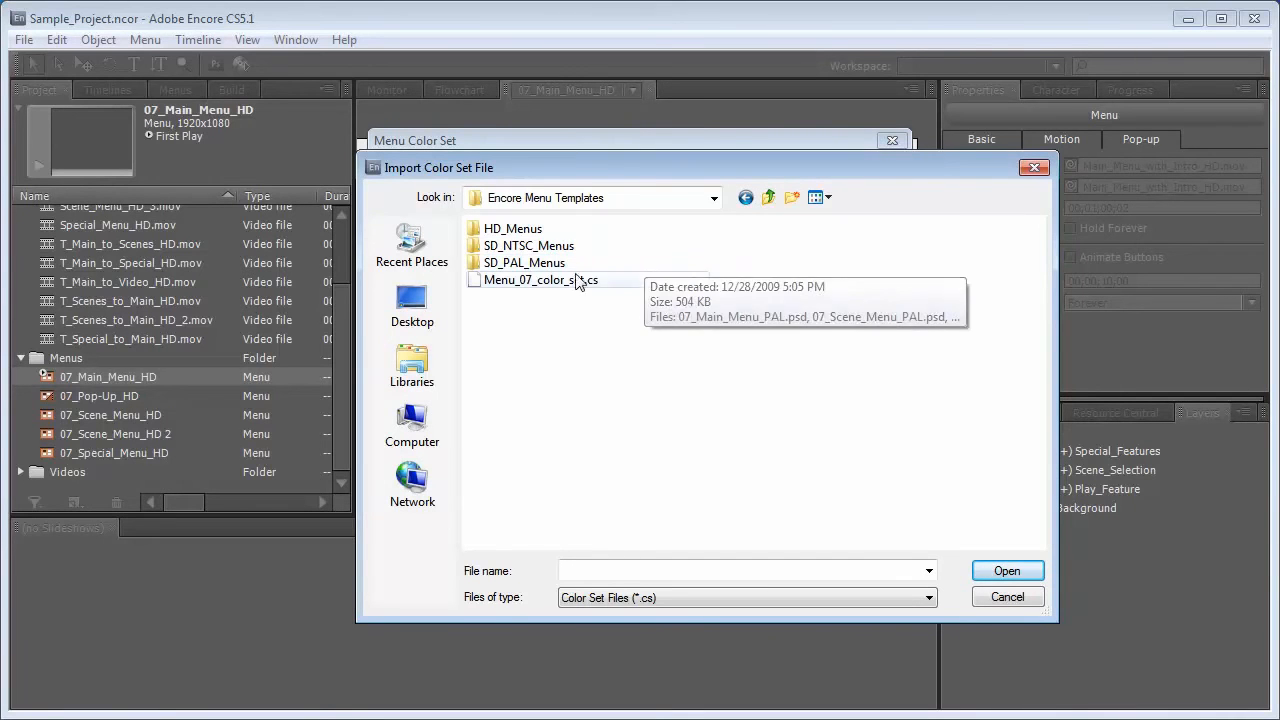
click(578, 285)
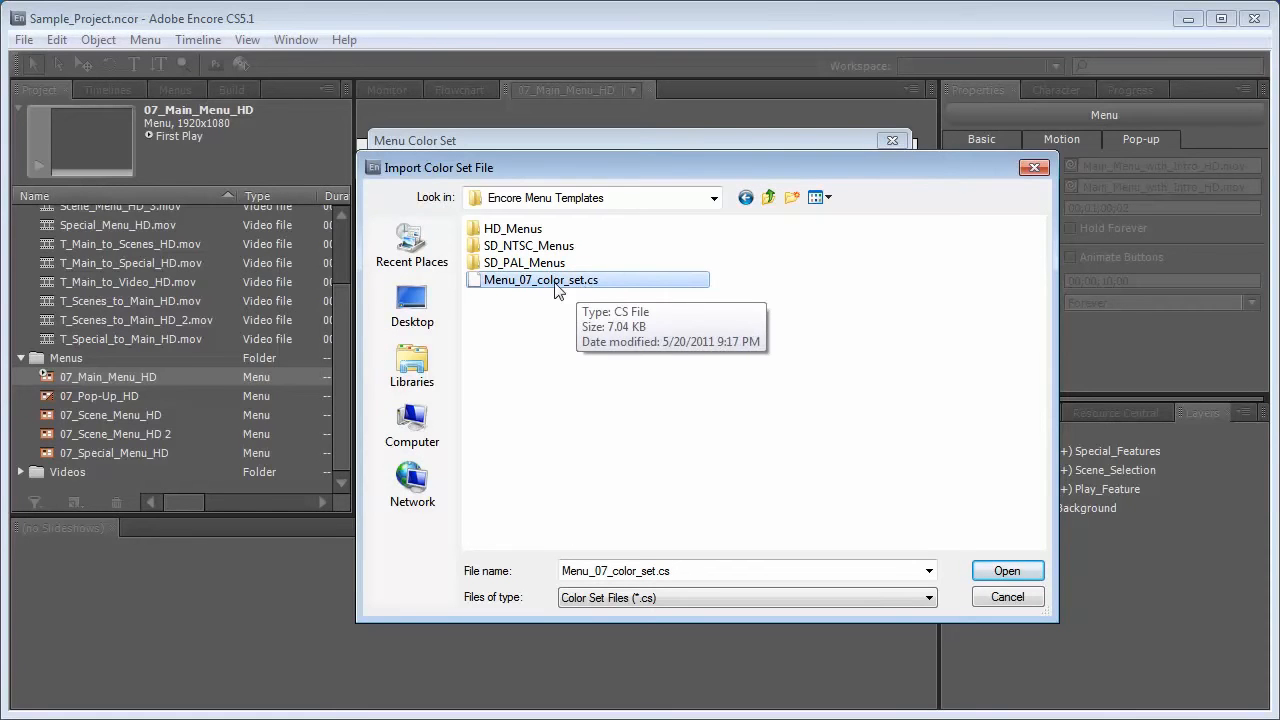
click(1013, 574)
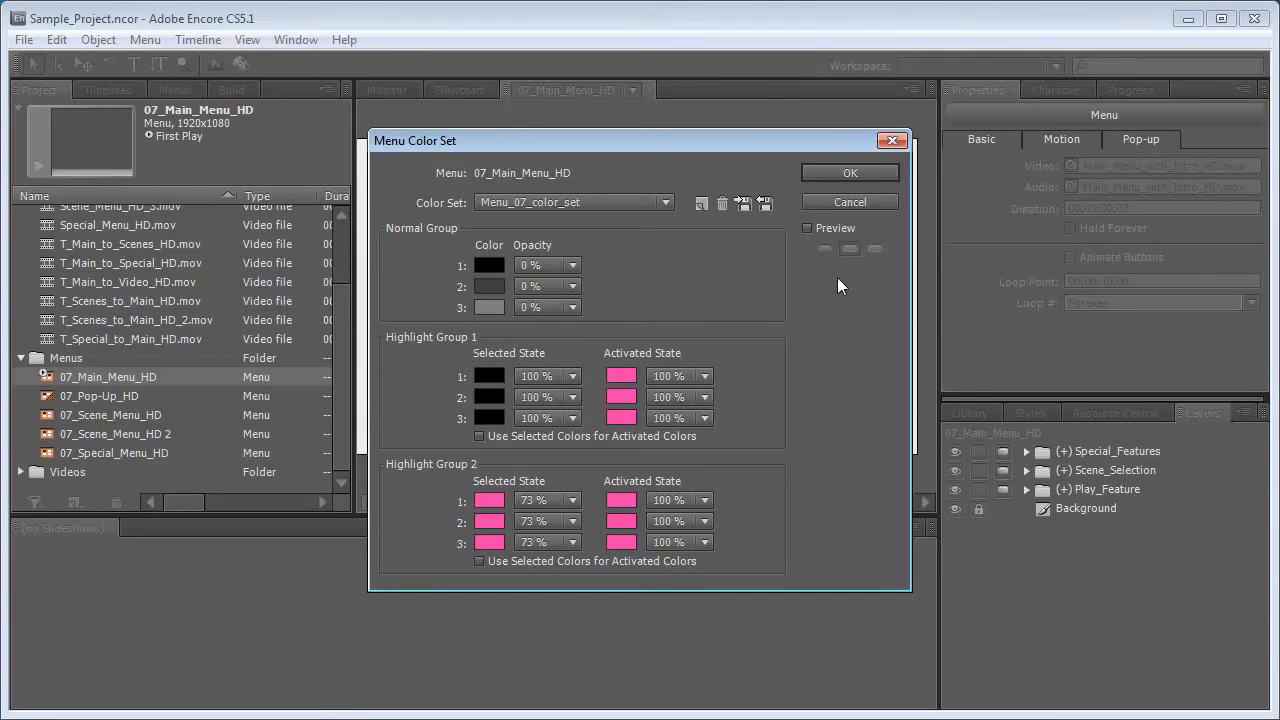
Turn on the color set preview, uncover the main menu behind the dialog and preview the activated button state.
click(808, 228)
drag(709, 143, 997, 165)
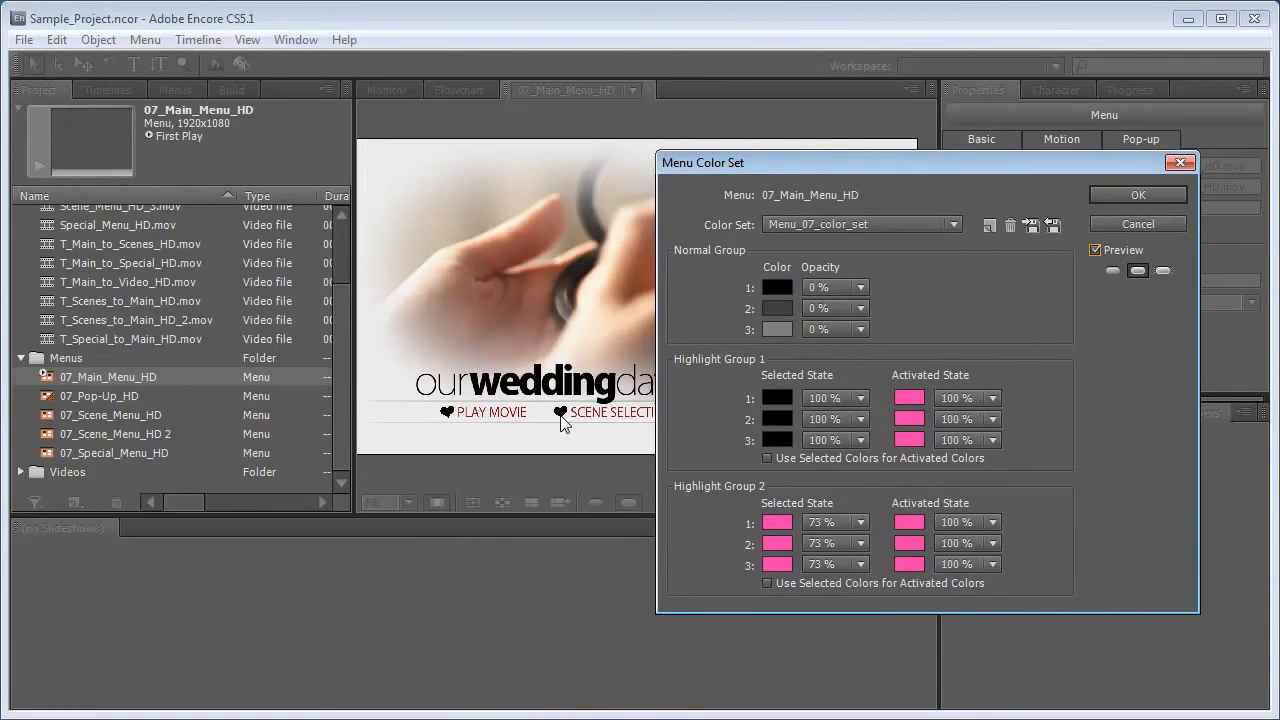
click(1163, 271)
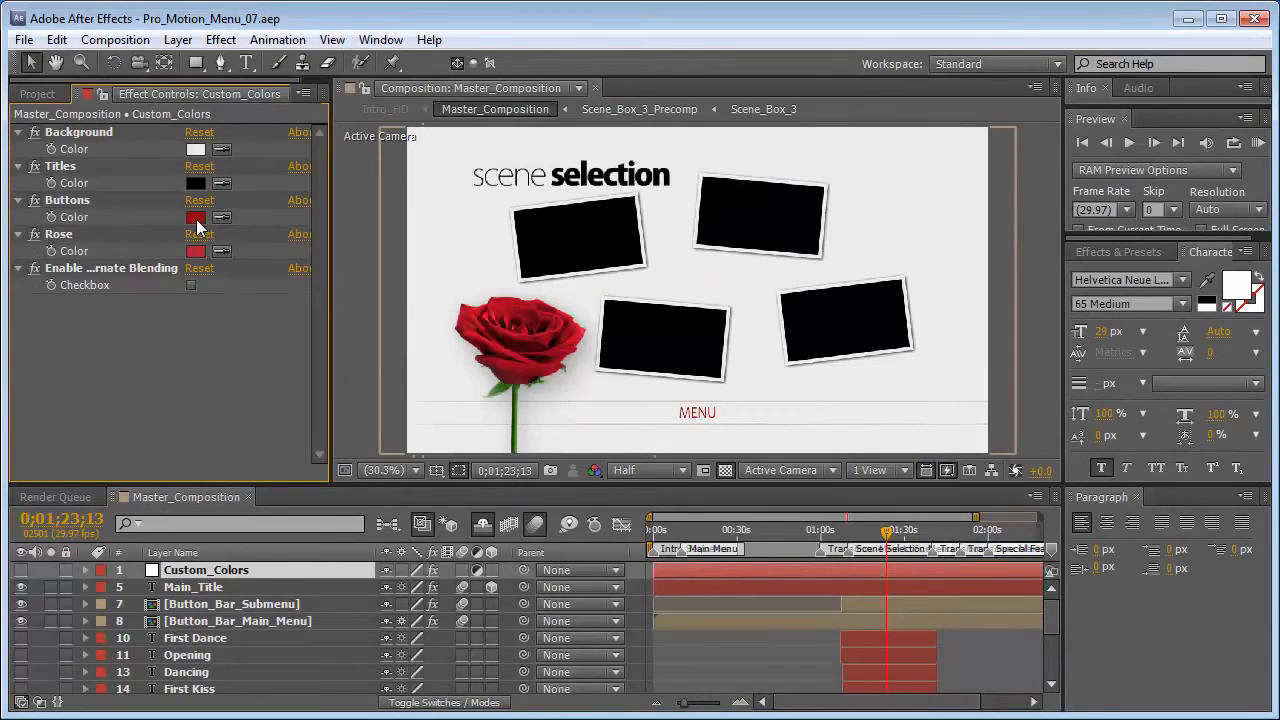
In After Effects, copy the hex code of the Buttons color on the Custom_Colors layer without changing it, and return to Encore.
click(195, 218)
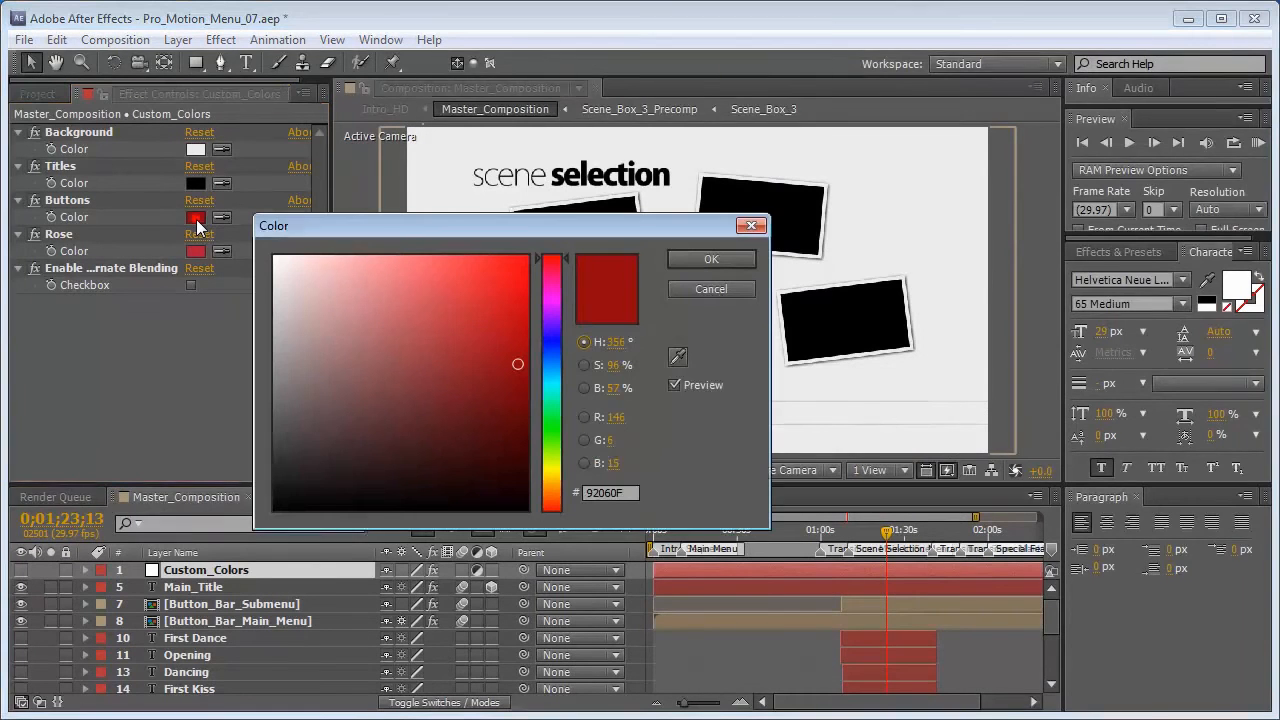
click(636, 492)
key(ctrl+c)
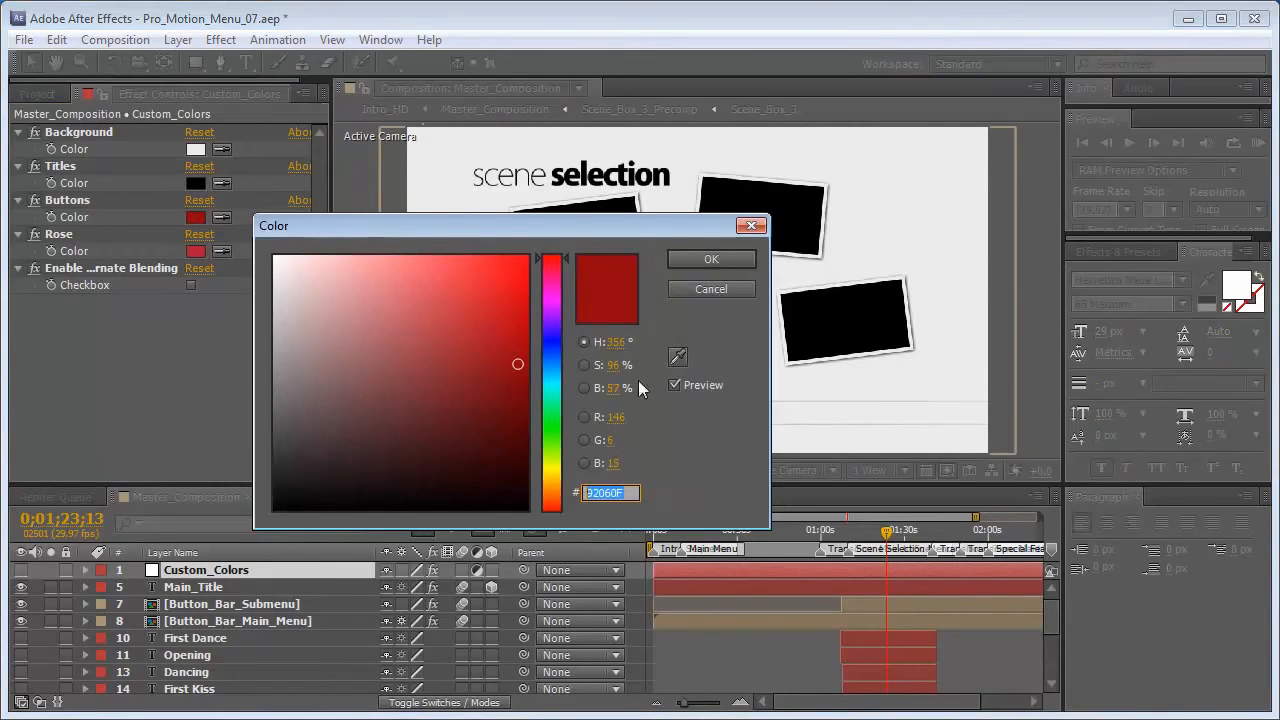
click(708, 291)
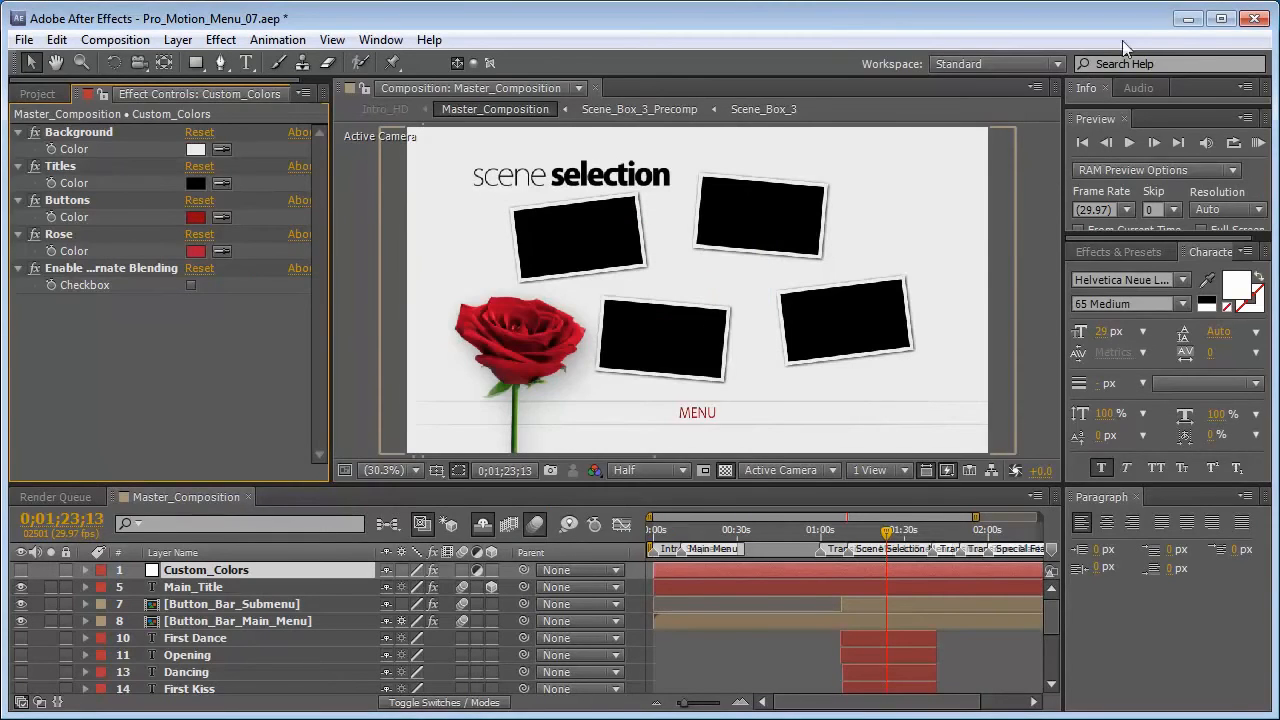
click(1182, 19)
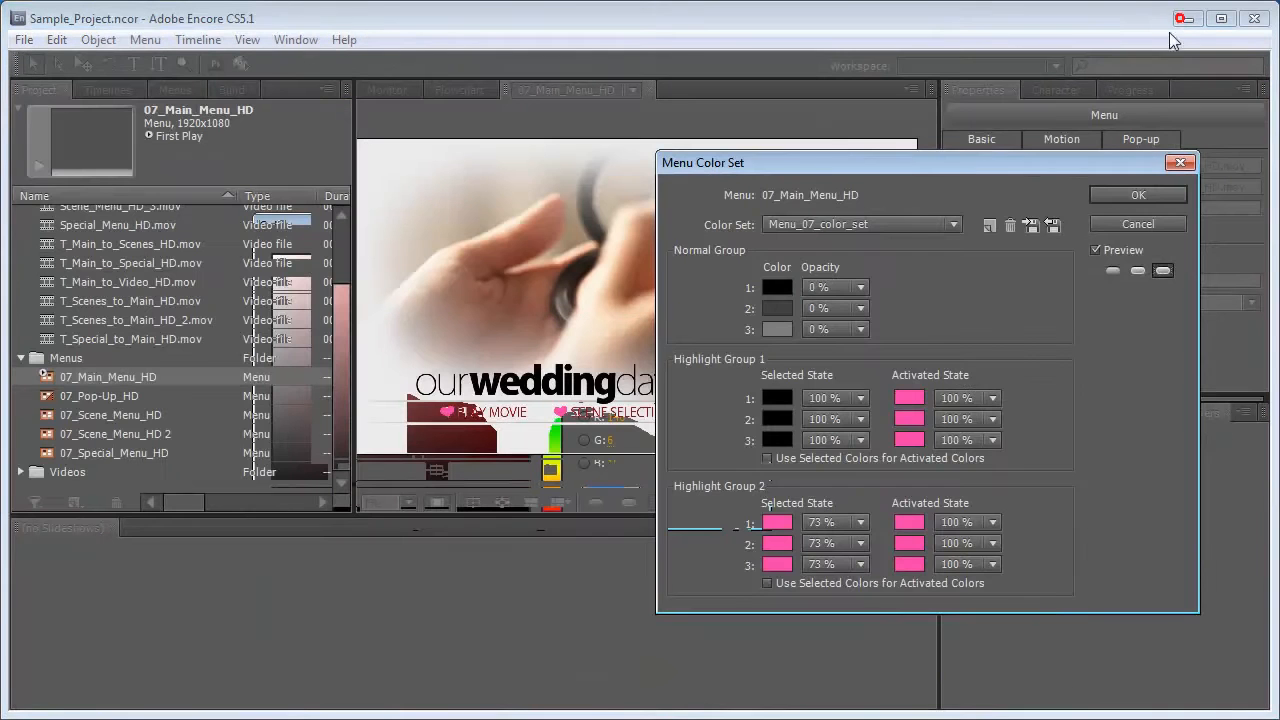
Set all three activated-state colors of Highlight Group 1 to hex 92060F.
click(913, 400)
click(1035, 500)
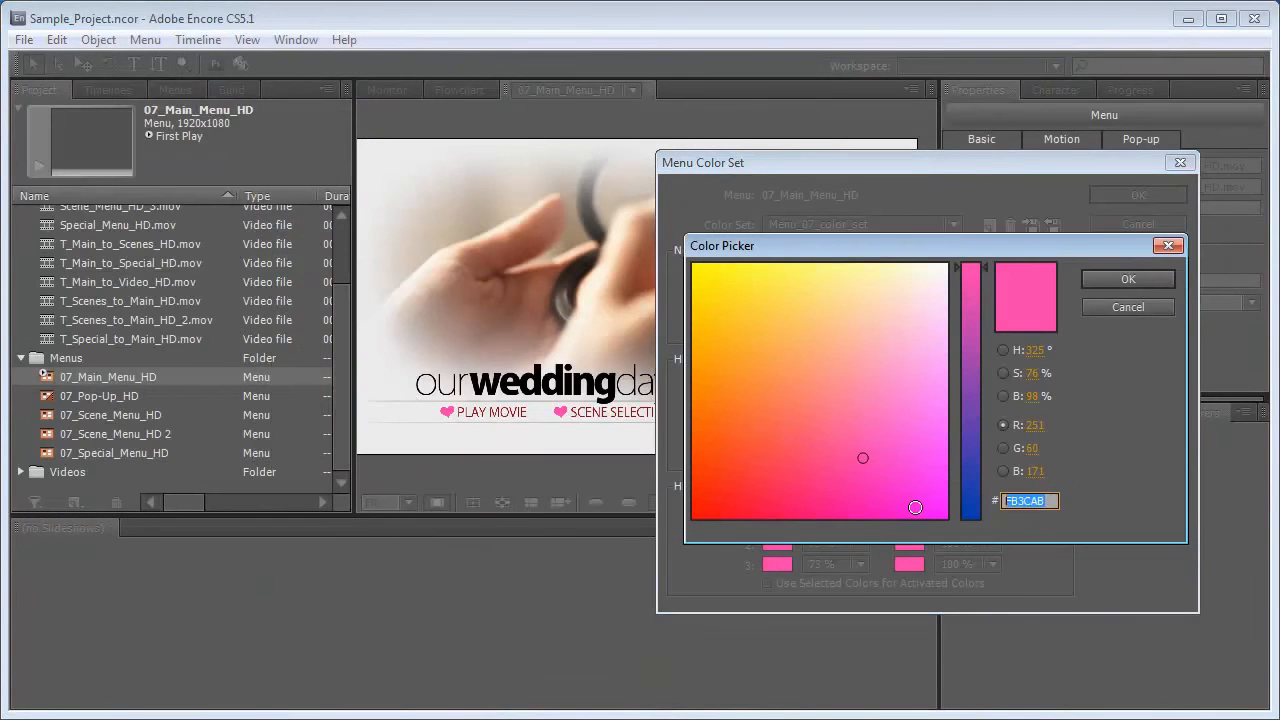
click(1120, 278)
click(906, 412)
click(1045, 500)
key(ctrl+v)
click(1101, 279)
click(906, 412)
click(1040, 500)
key(ctrl+v)
click(1125, 279)
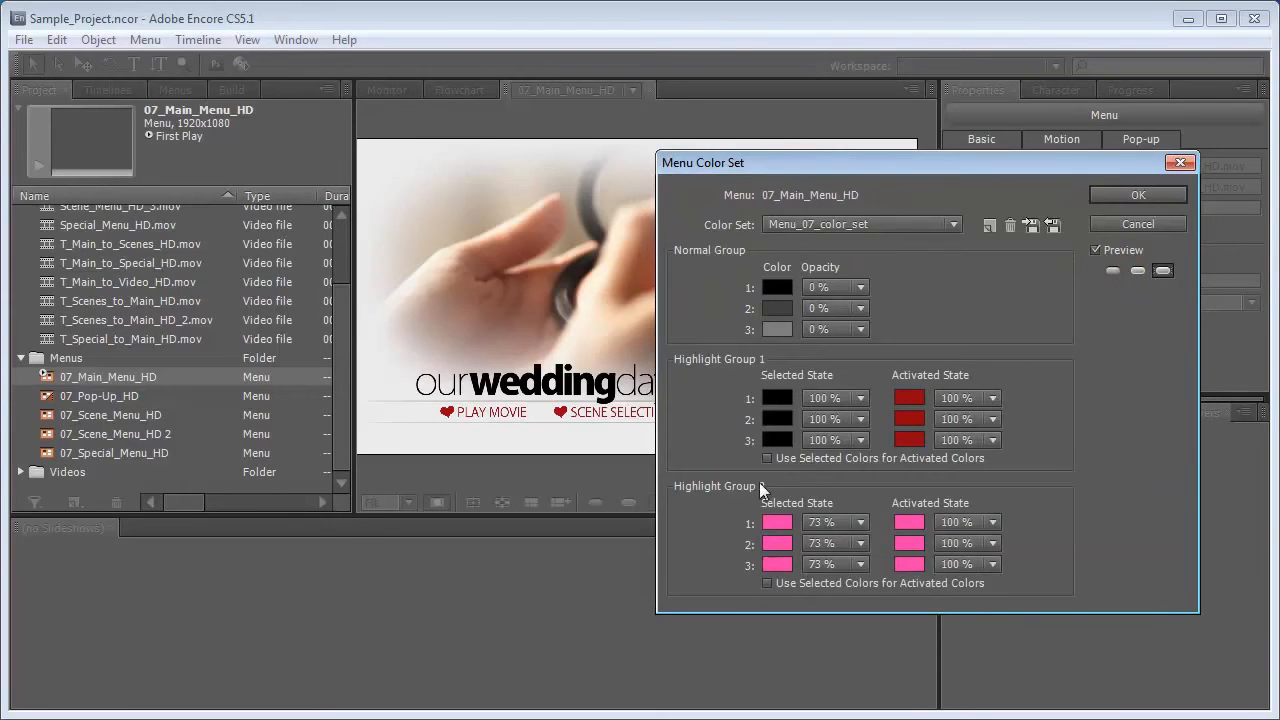
Set colors 1 and 2 of Highlight Group 2 to hex 92060F for both the selected and activated states.
click(777, 519)
drag(1052, 500, 1006, 500)
key(ctrl+v)
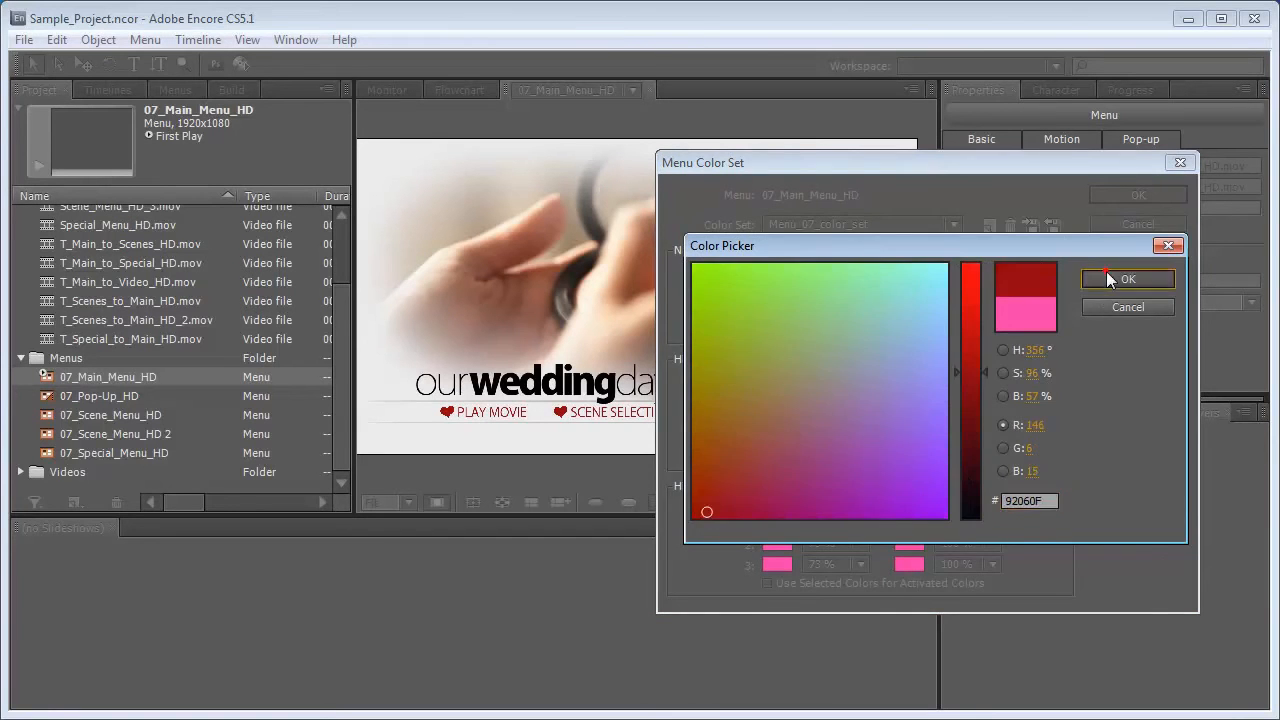
click(1140, 279)
click(777, 543)
double_click(1053, 500)
key(ctrl+v)
click(1128, 279)
click(909, 543)
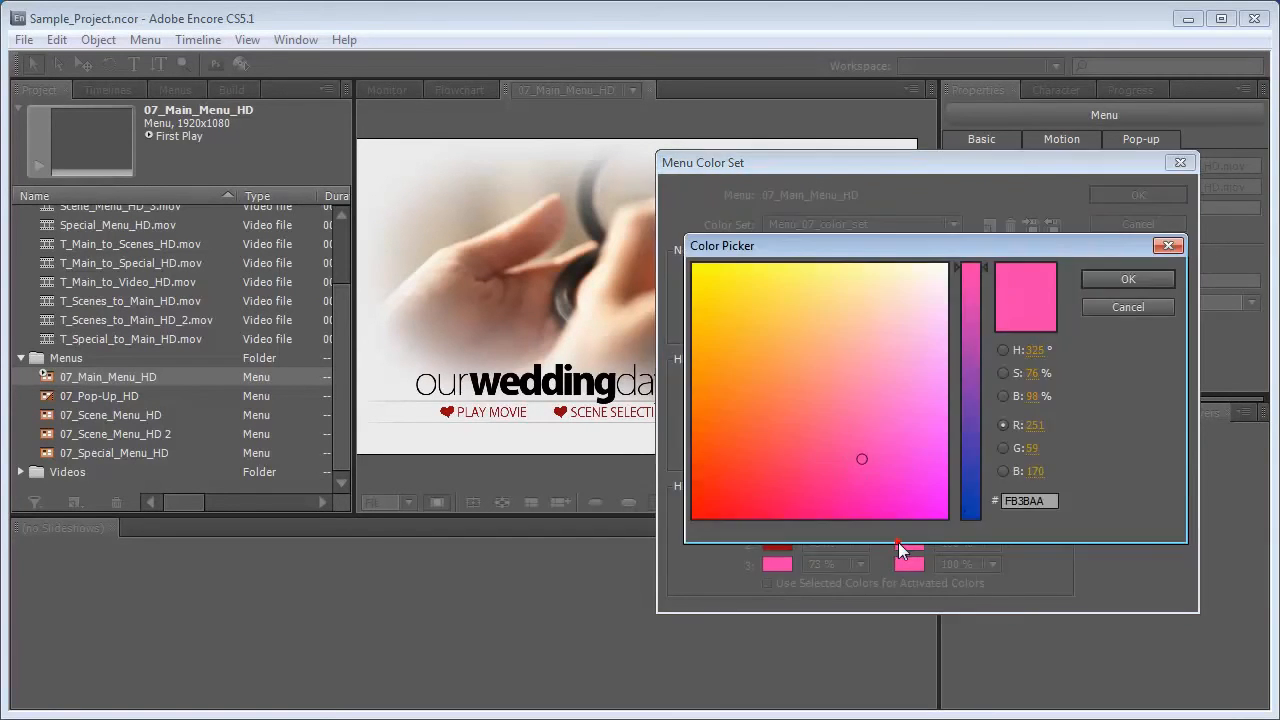
double_click(1053, 500)
key(ctrl+v)
click(1110, 276)
Set color 3 of Highlight Group 2 to hex 92060F in both states, and apply the color set to the main menu.
click(791, 566)
double_click(1030, 500)
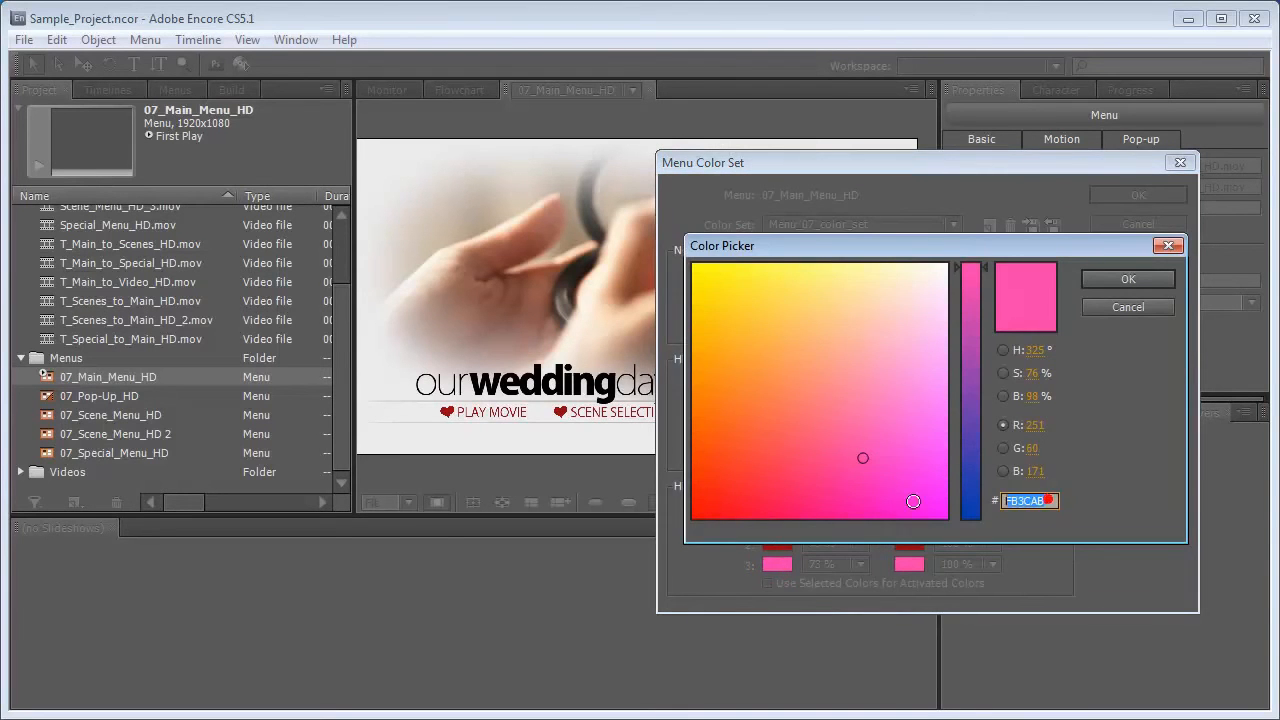
key(ctrl+v)
click(1124, 282)
click(908, 564)
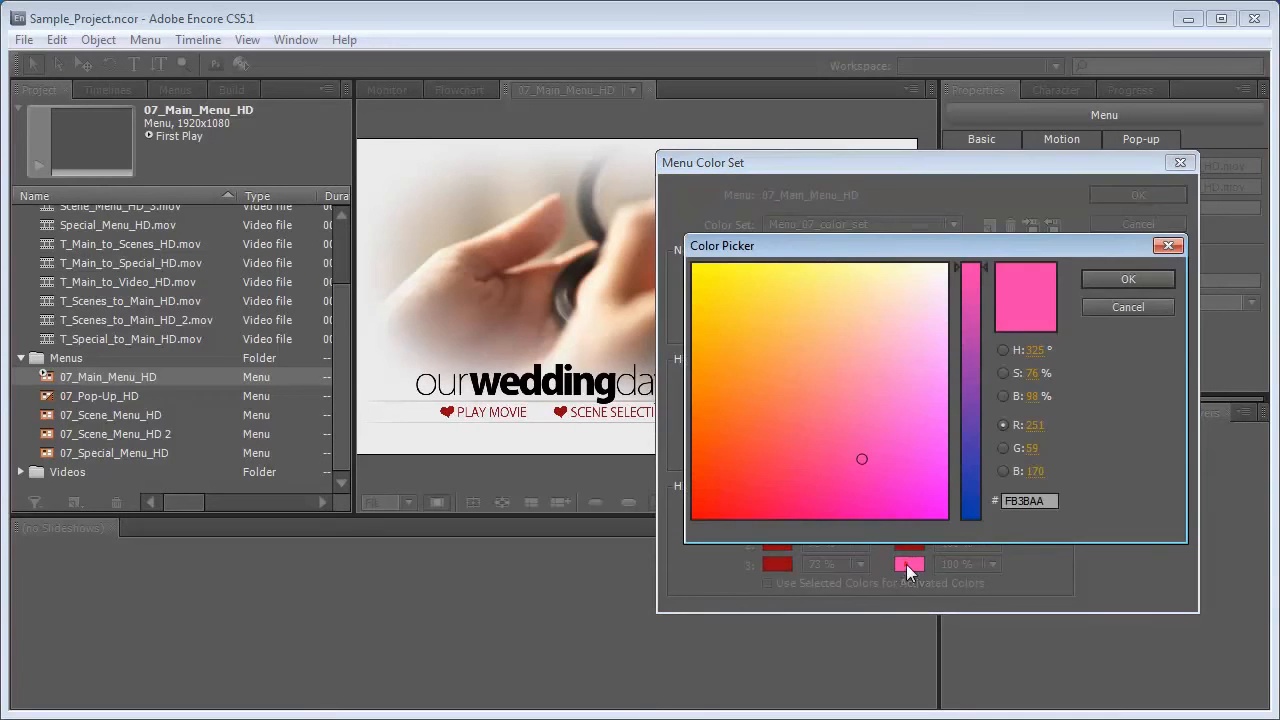
double_click(1053, 500)
key(ctrl+v)
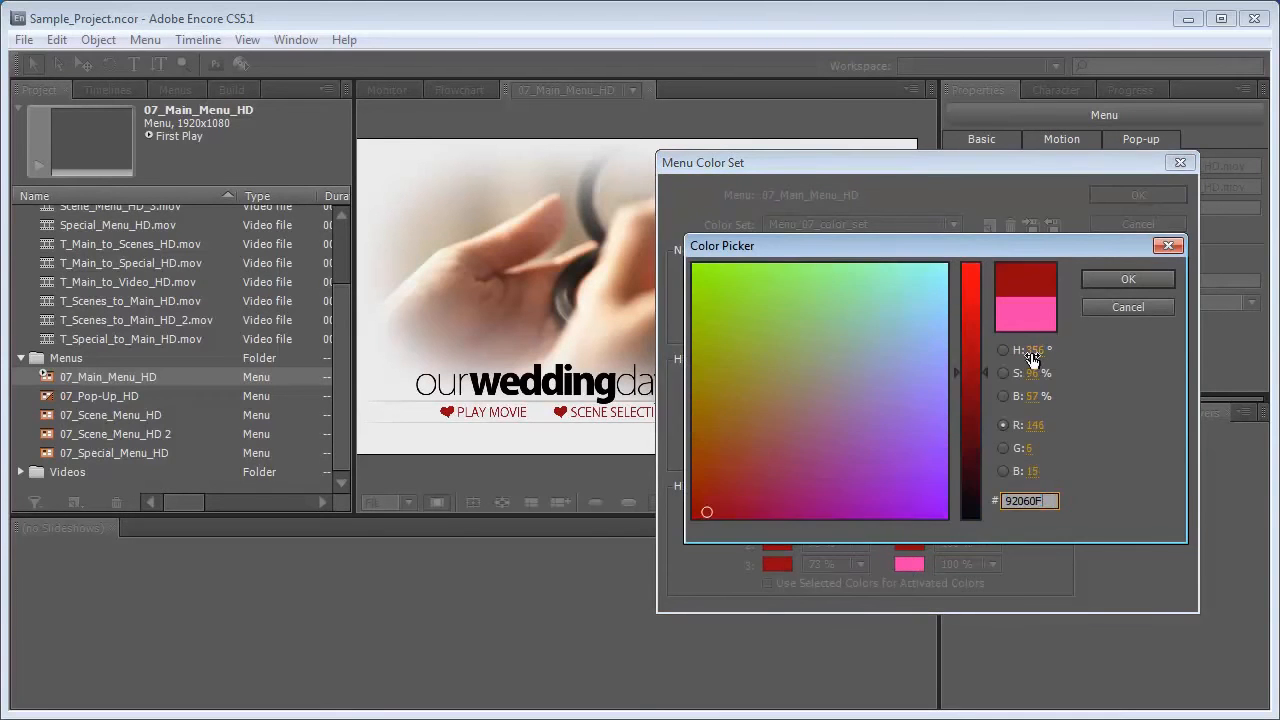
click(1111, 280)
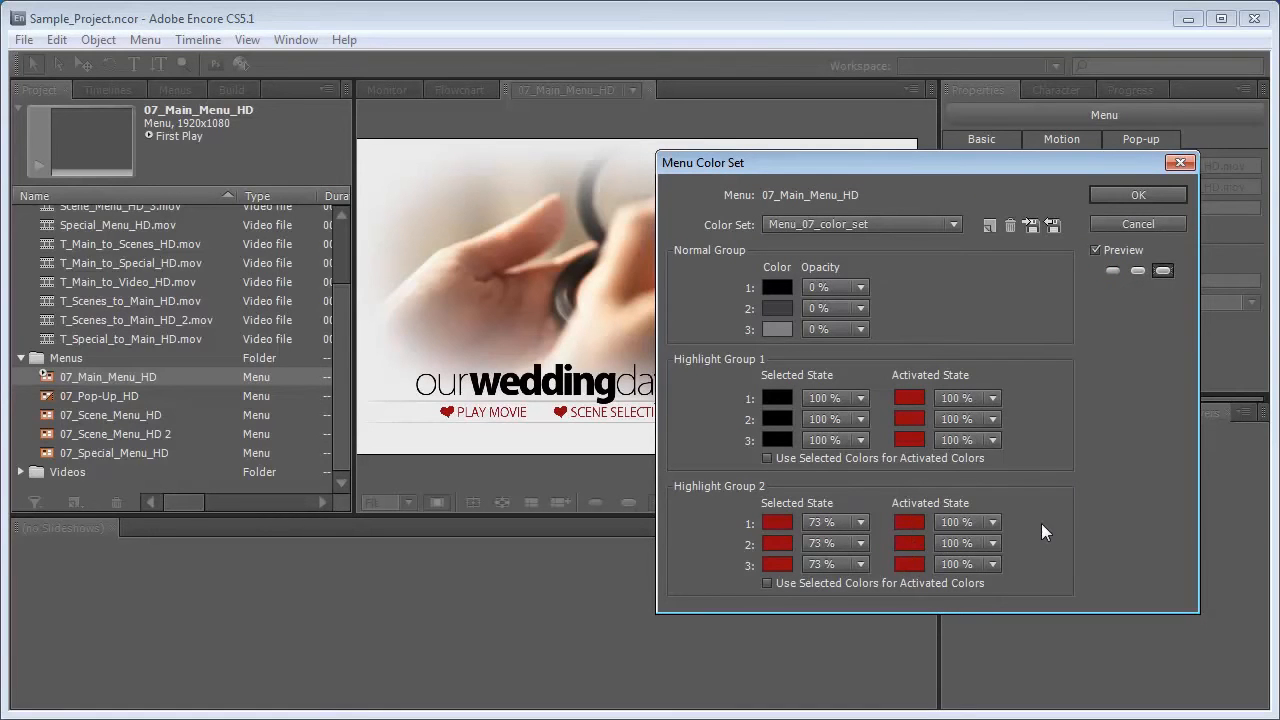
click(1144, 196)
click(630, 503)
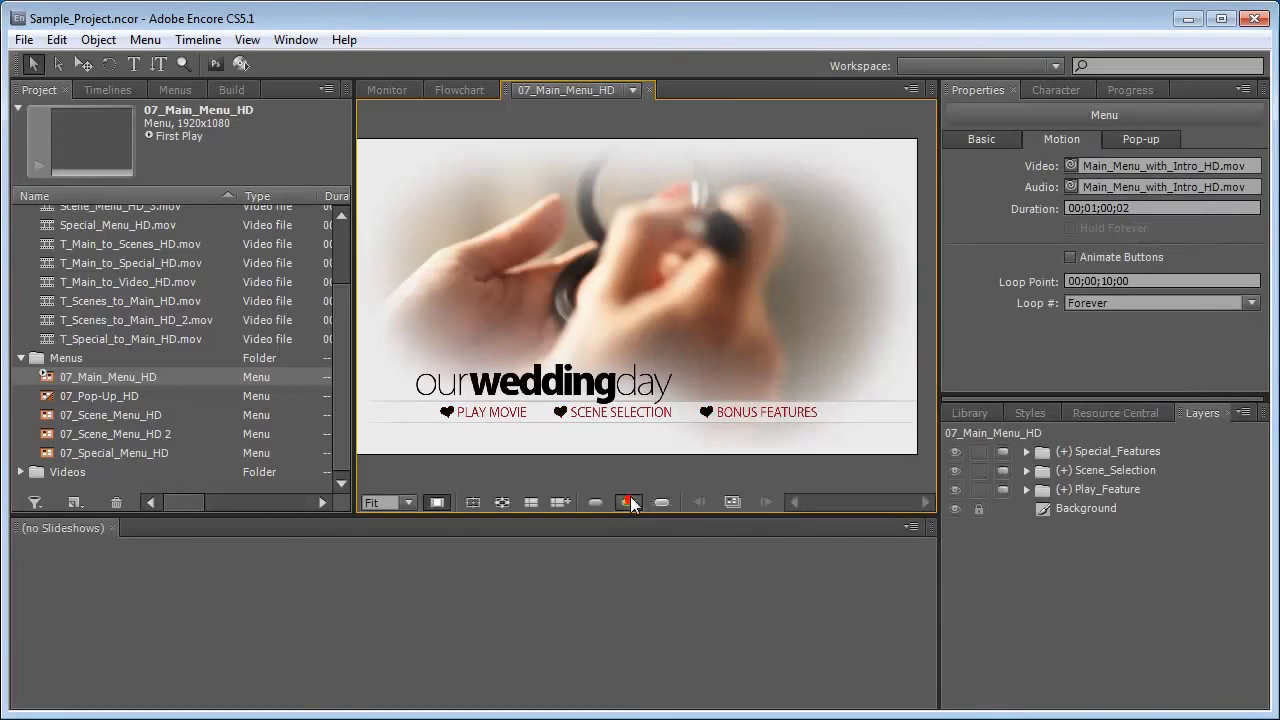
Assign Menu_07_color_set to the remaining four menus, from 07_Pop-Up_HD through 07_Special_Menu_HD.
click(985, 142)
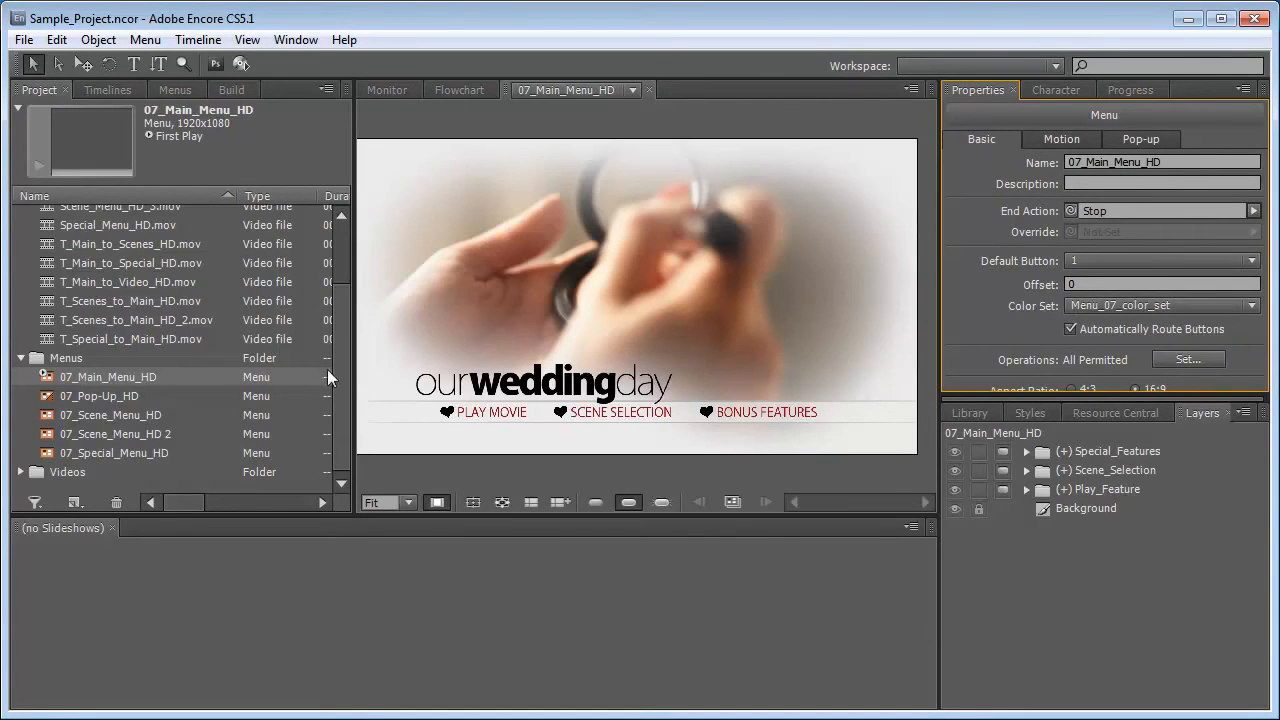
click(118, 400)
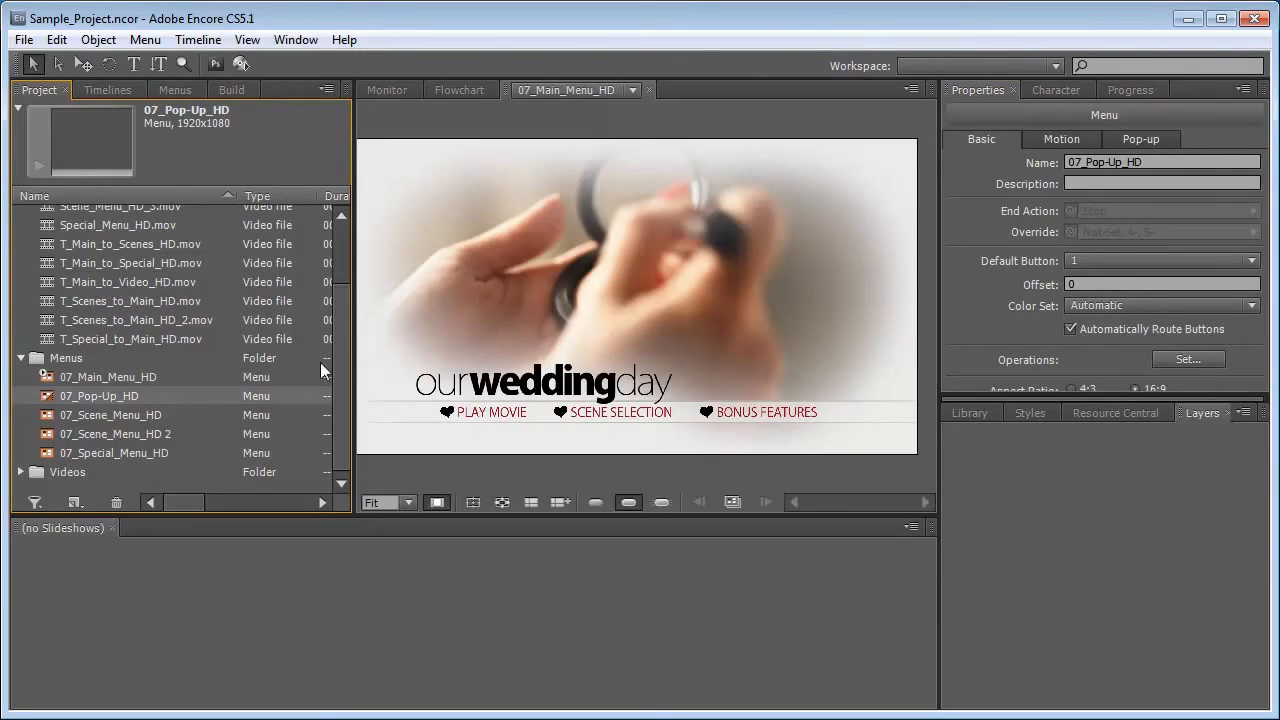
shift+click(108, 455)
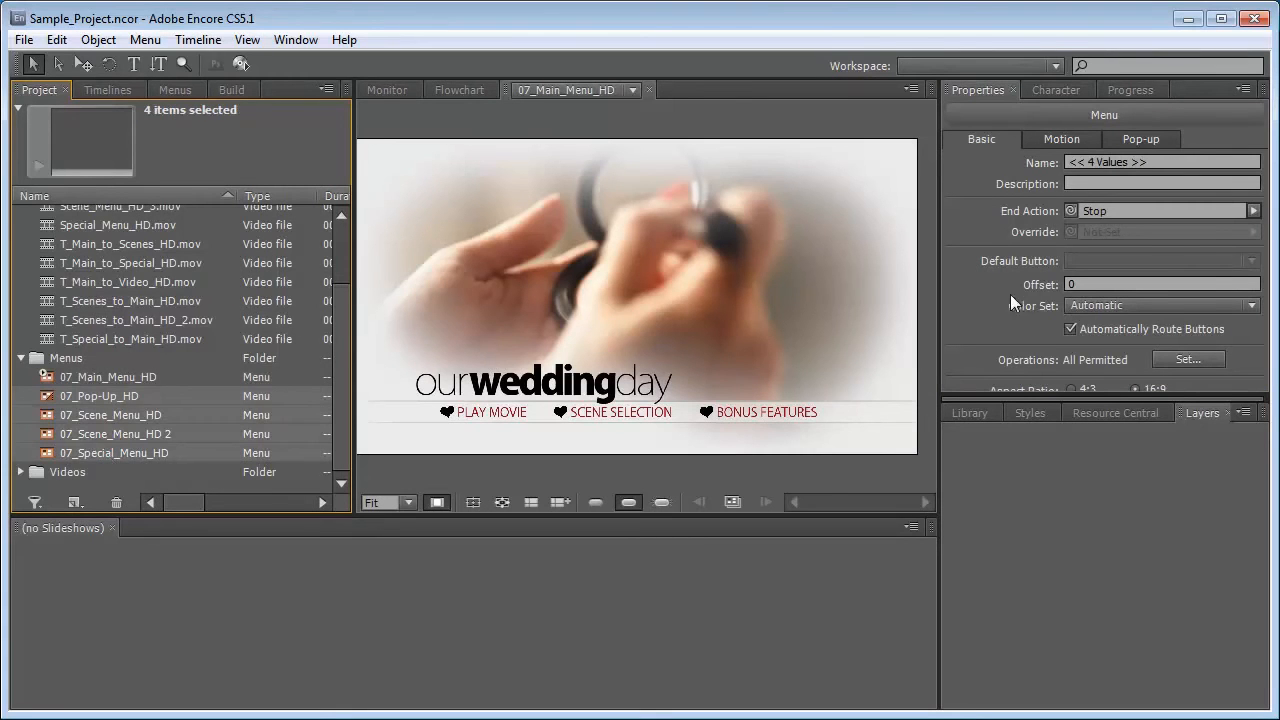
click(1251, 308)
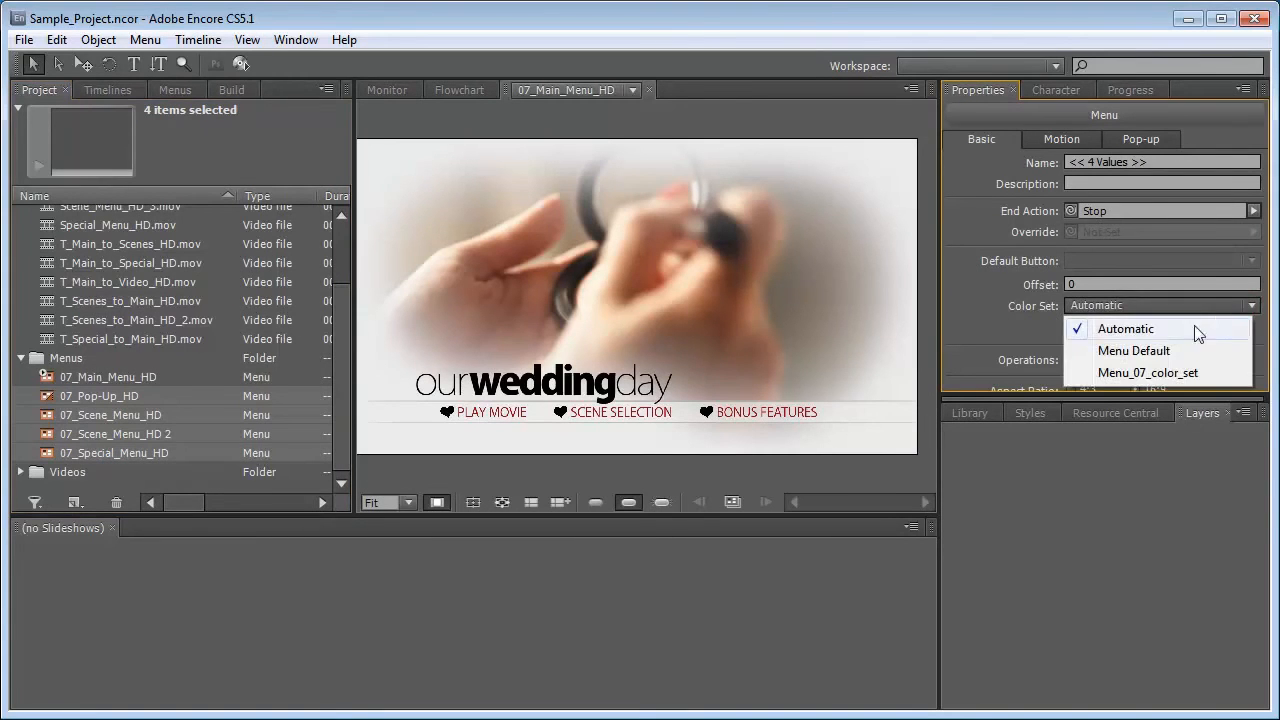
click(1153, 375)
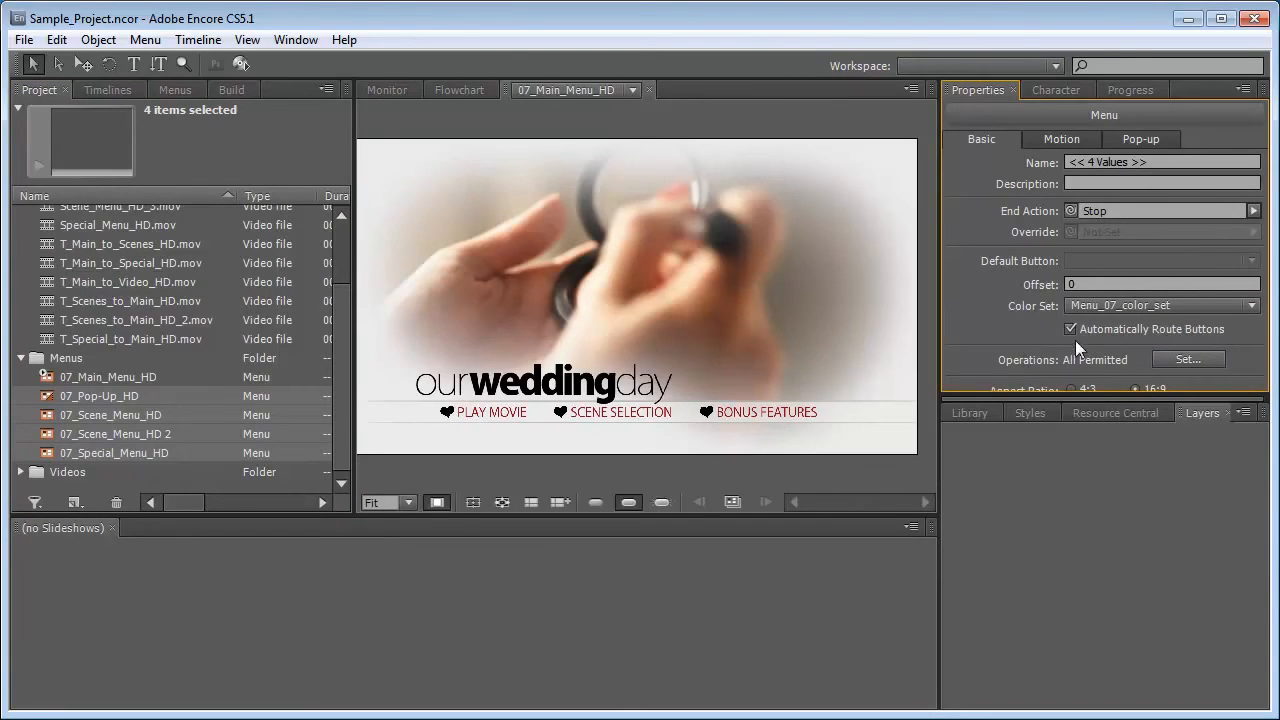
Disable Automatically Route Buttons for all five menus at once.
click(125, 377)
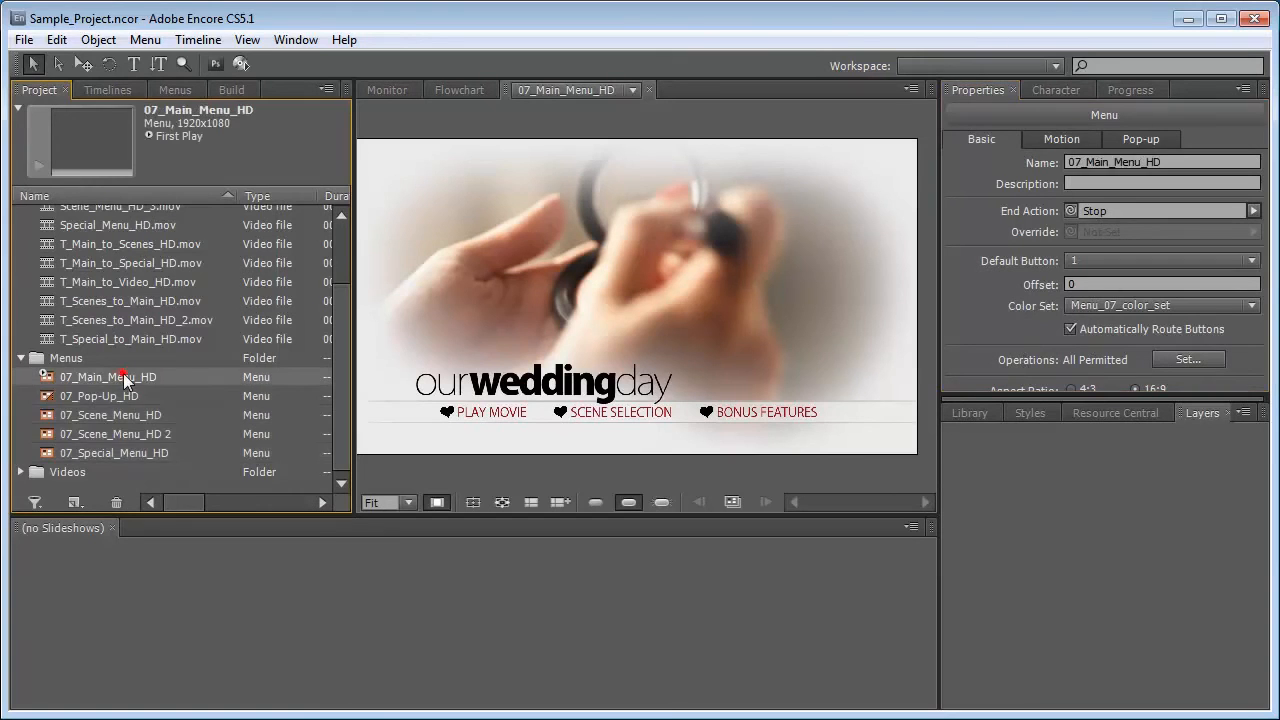
shift+click(115, 454)
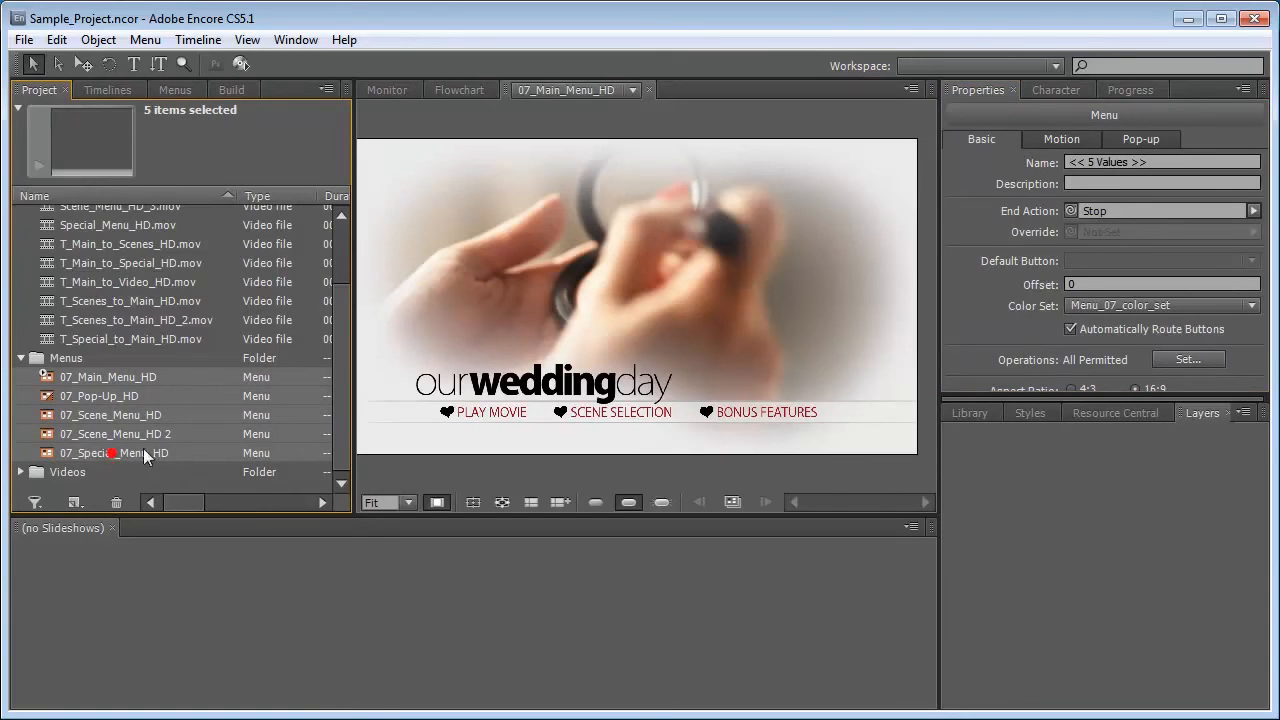
click(1071, 329)
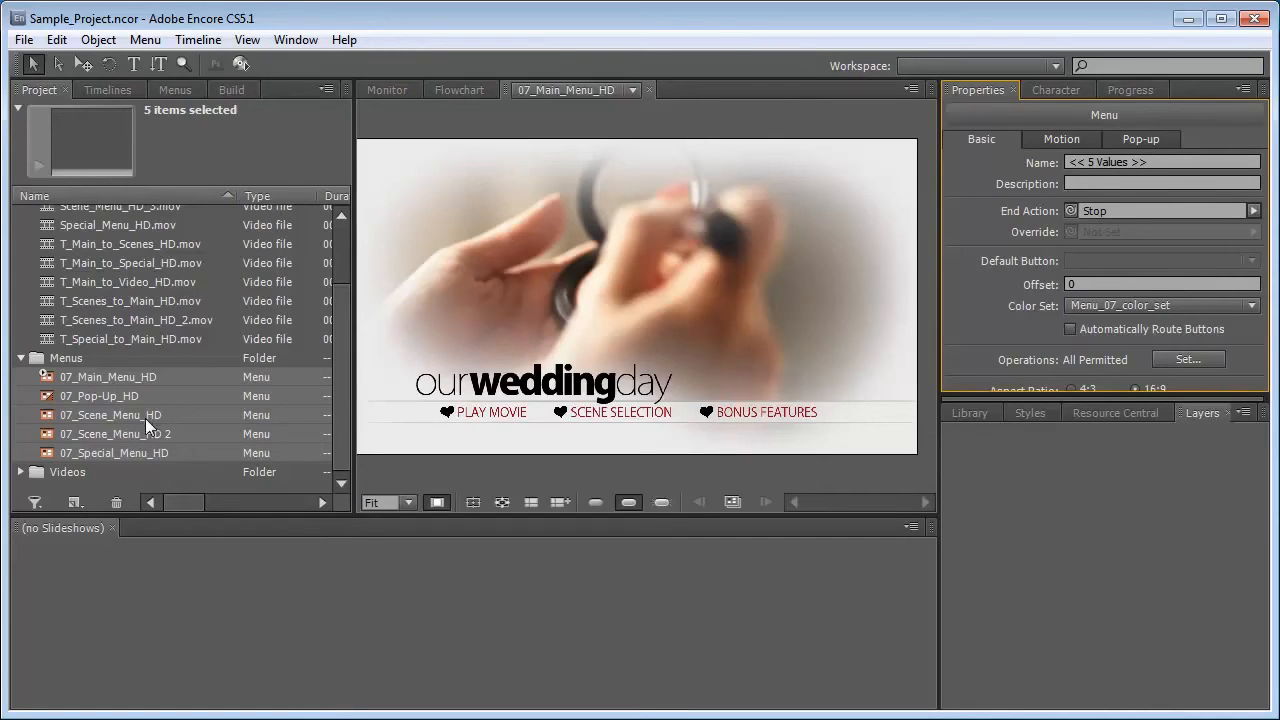
Assign the Chapter 1 to Chapter 4 buttons of 07_Scene_Menu_HD to highlight Group 2.
click(183, 91)
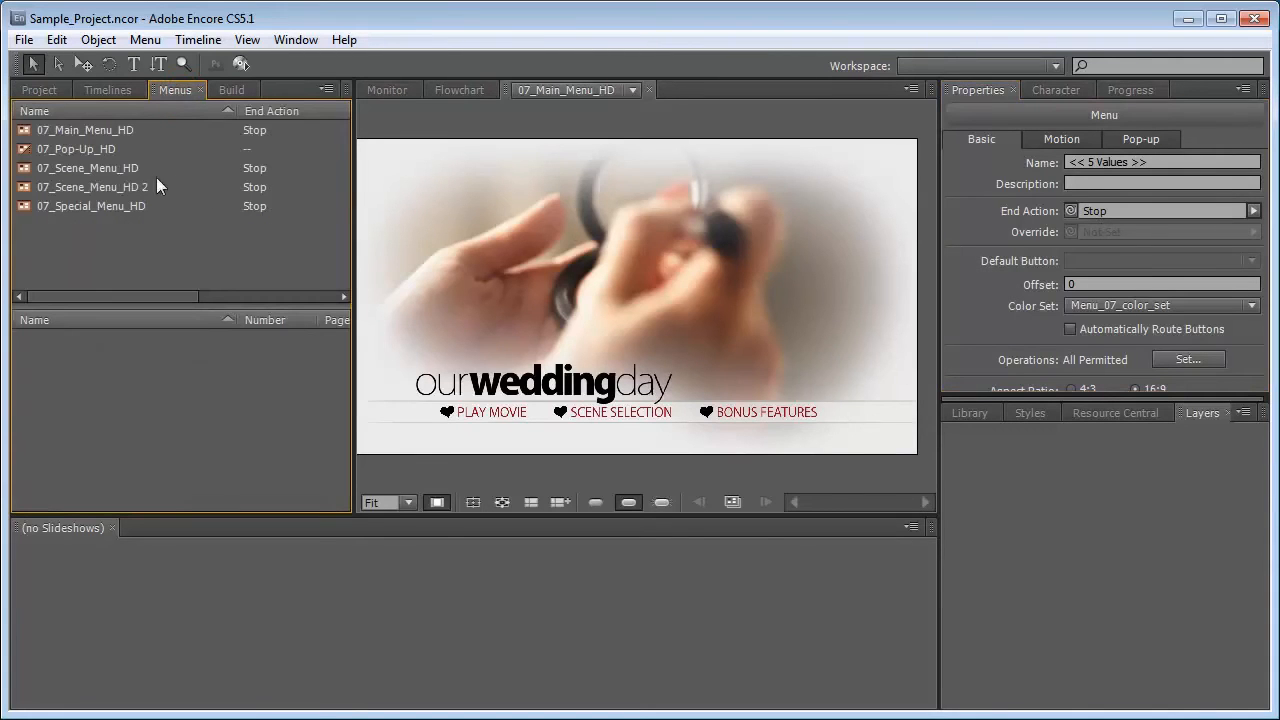
click(97, 170)
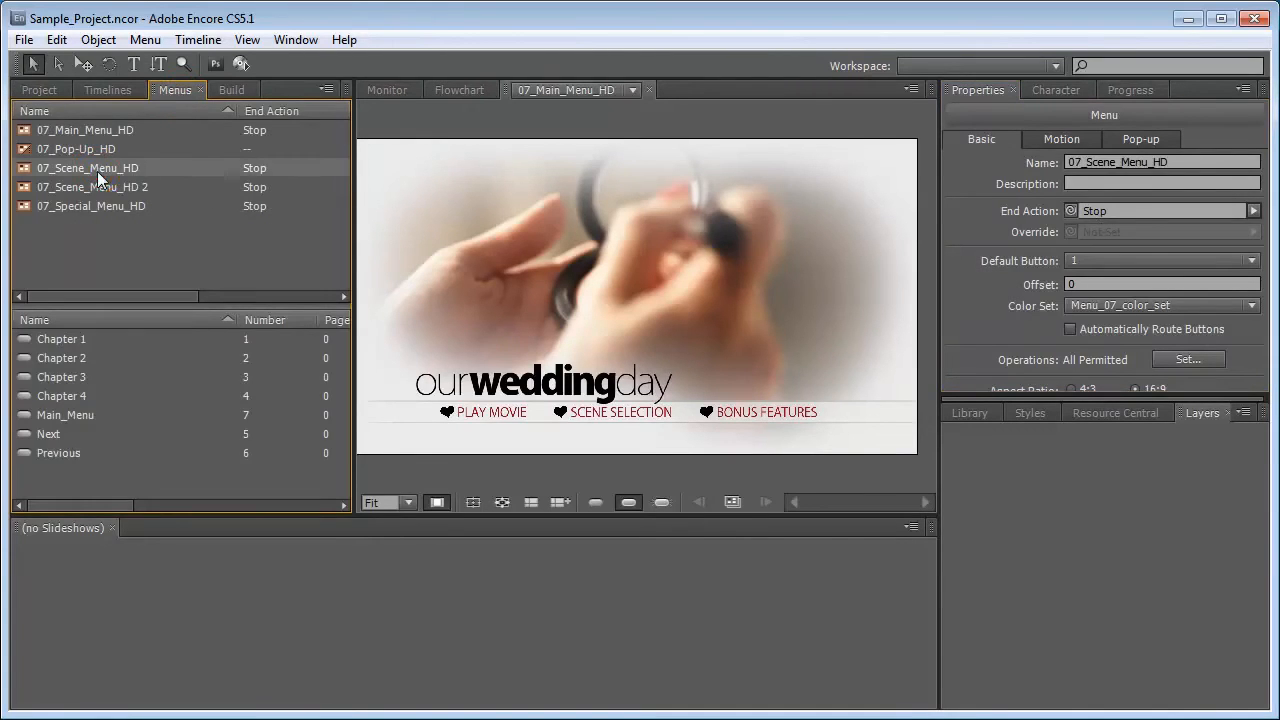
click(93, 339)
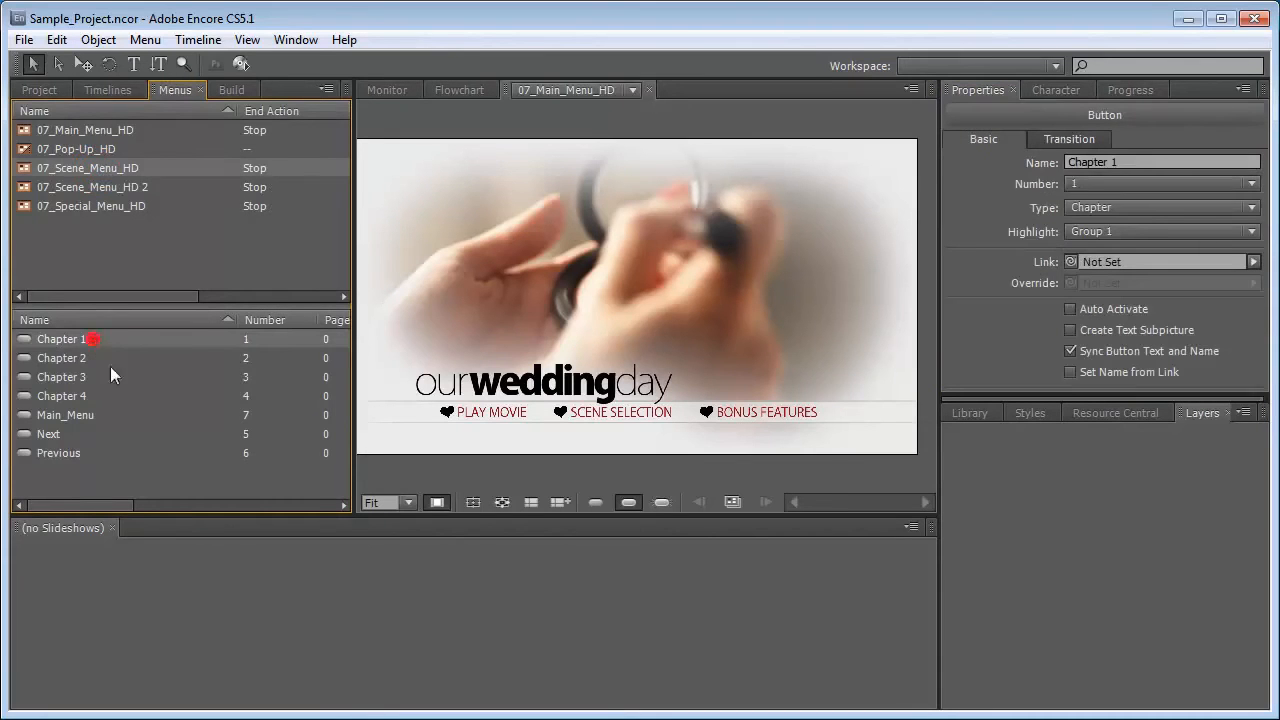
shift+click(80, 395)
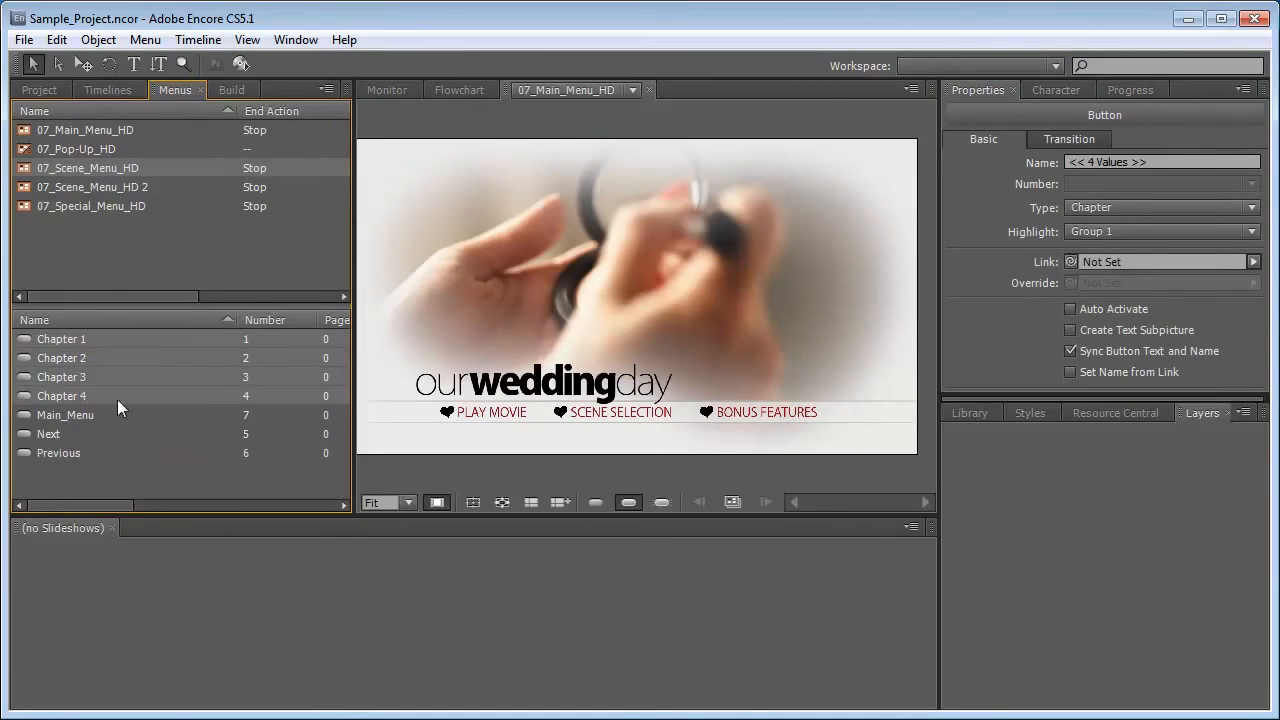
click(1222, 233)
click(1113, 272)
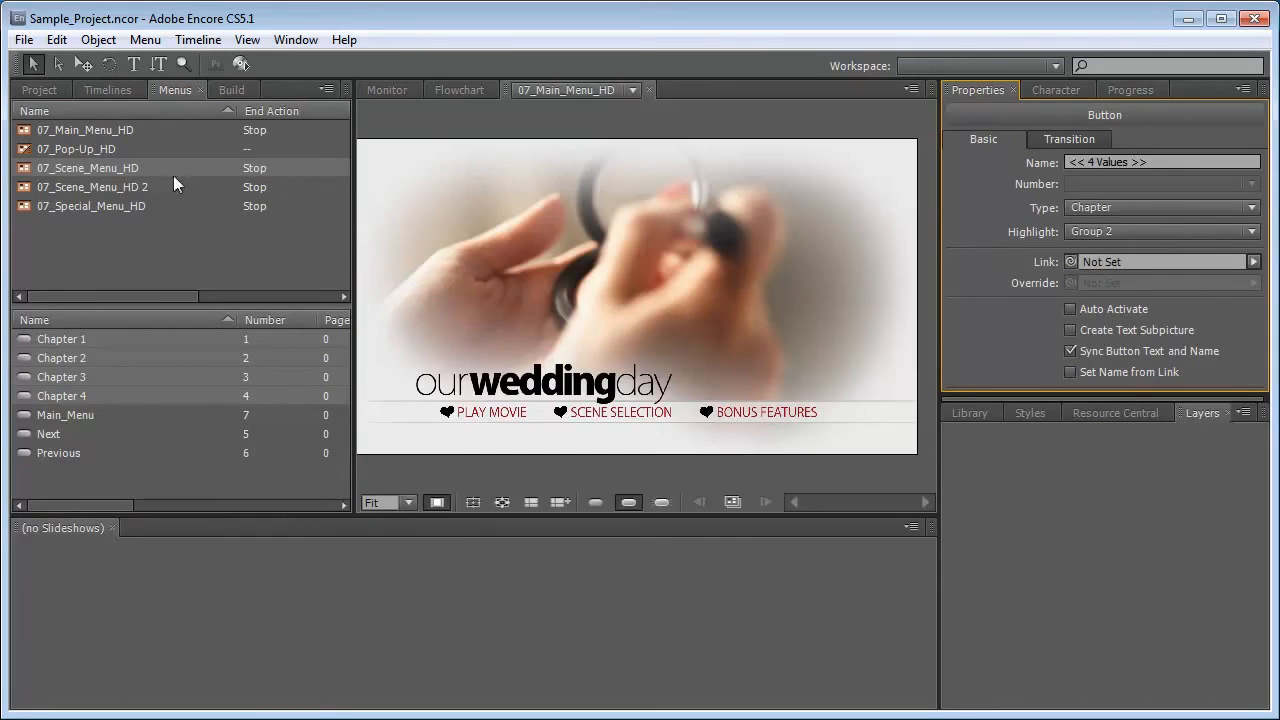
Open 07_Scene_Menu_HD with its selected-state highlights shown, and assign its Main_Menu, Next and Previous buttons to highlight Group 1.
double_click(110, 172)
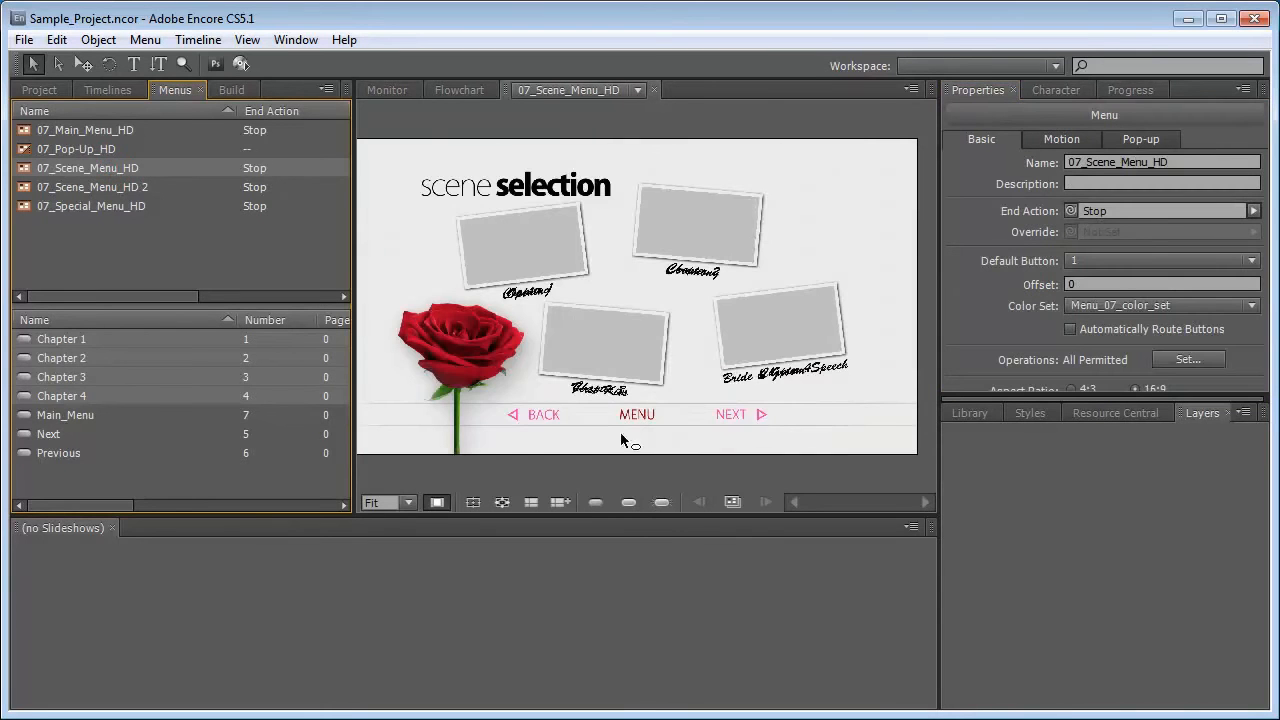
click(630, 503)
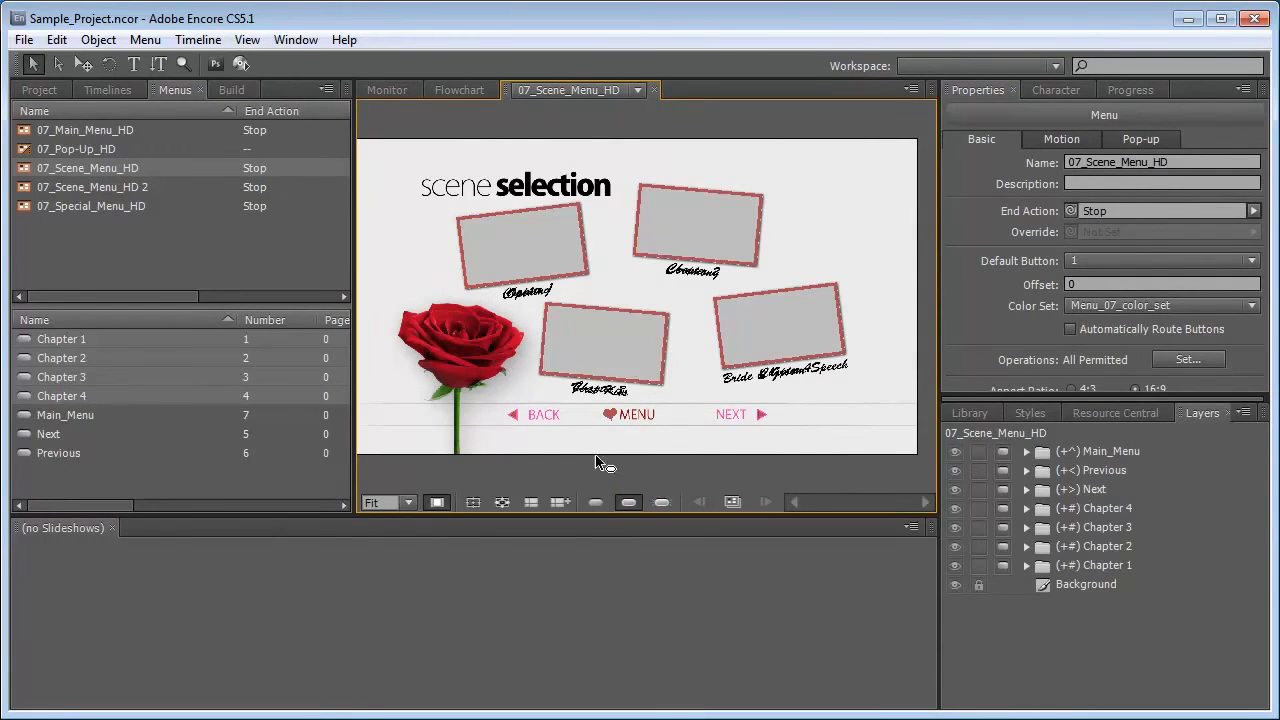
click(66, 416)
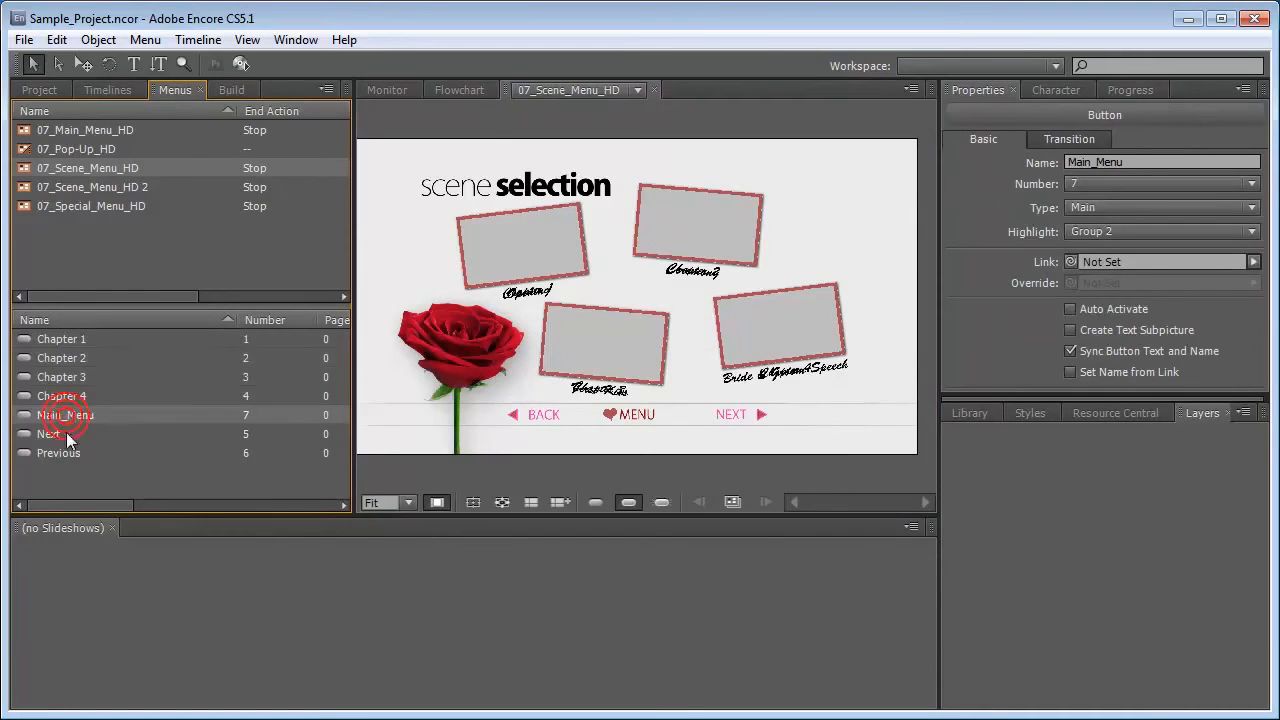
shift+click(60, 453)
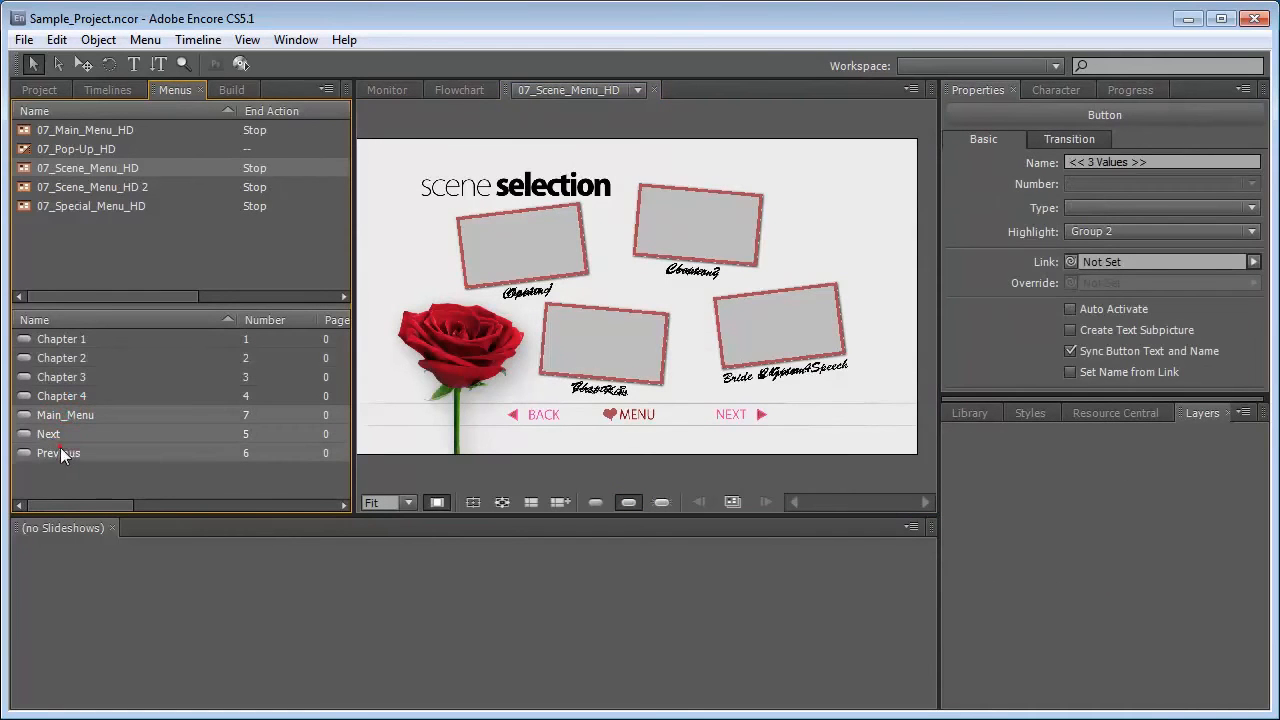
click(1250, 231)
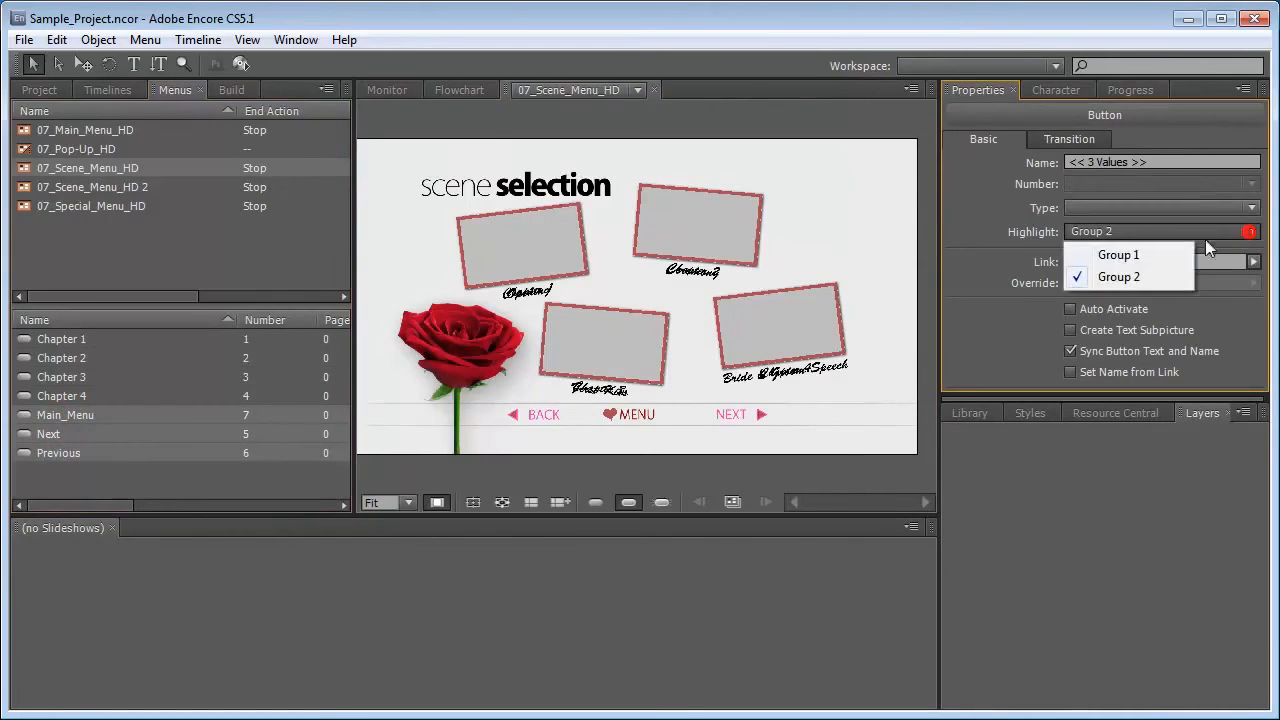
click(1126, 255)
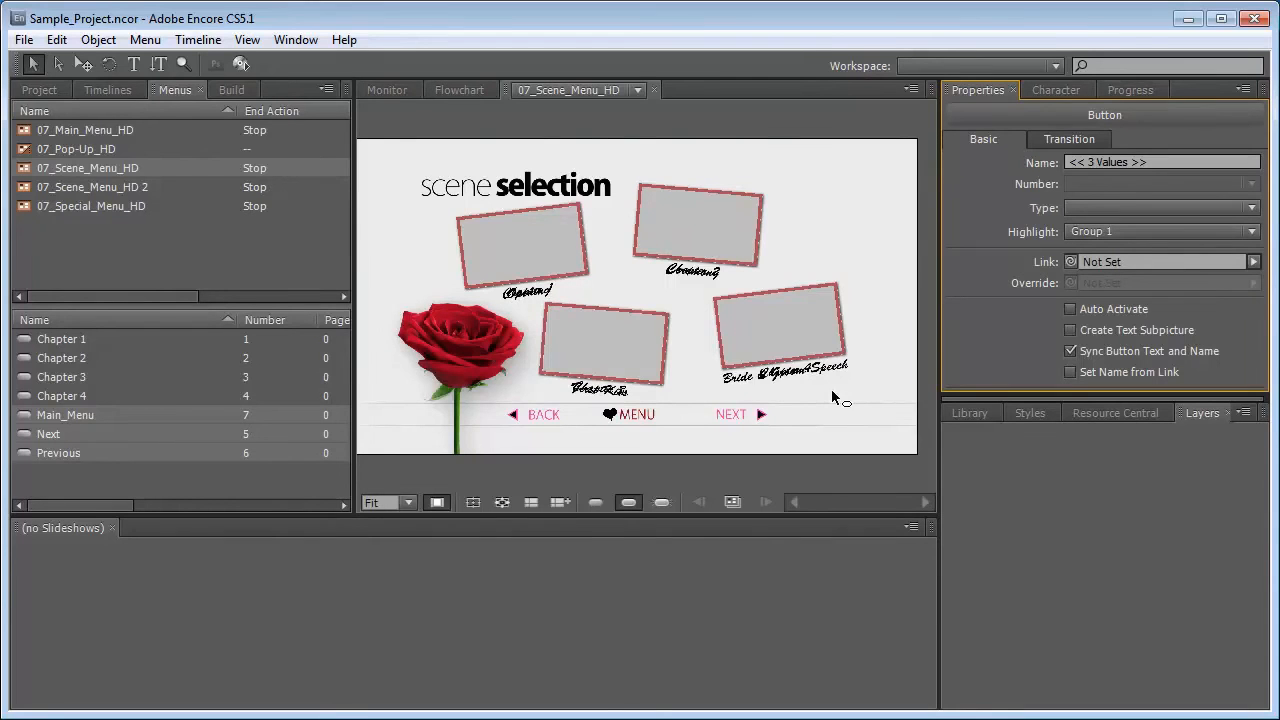
Enable Set Name from Link for the Chapter 1 to Chapter 4 buttons of 07_Scene_Menu_HD.
click(80, 340)
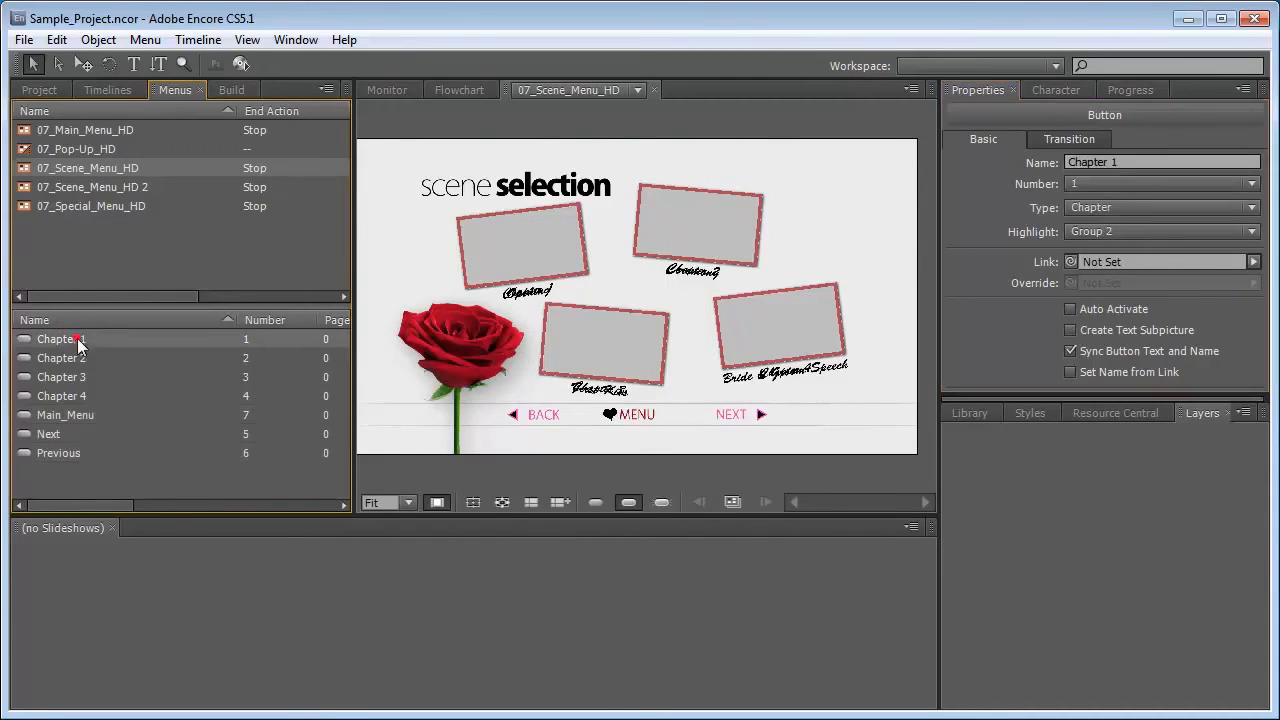
shift+click(81, 393)
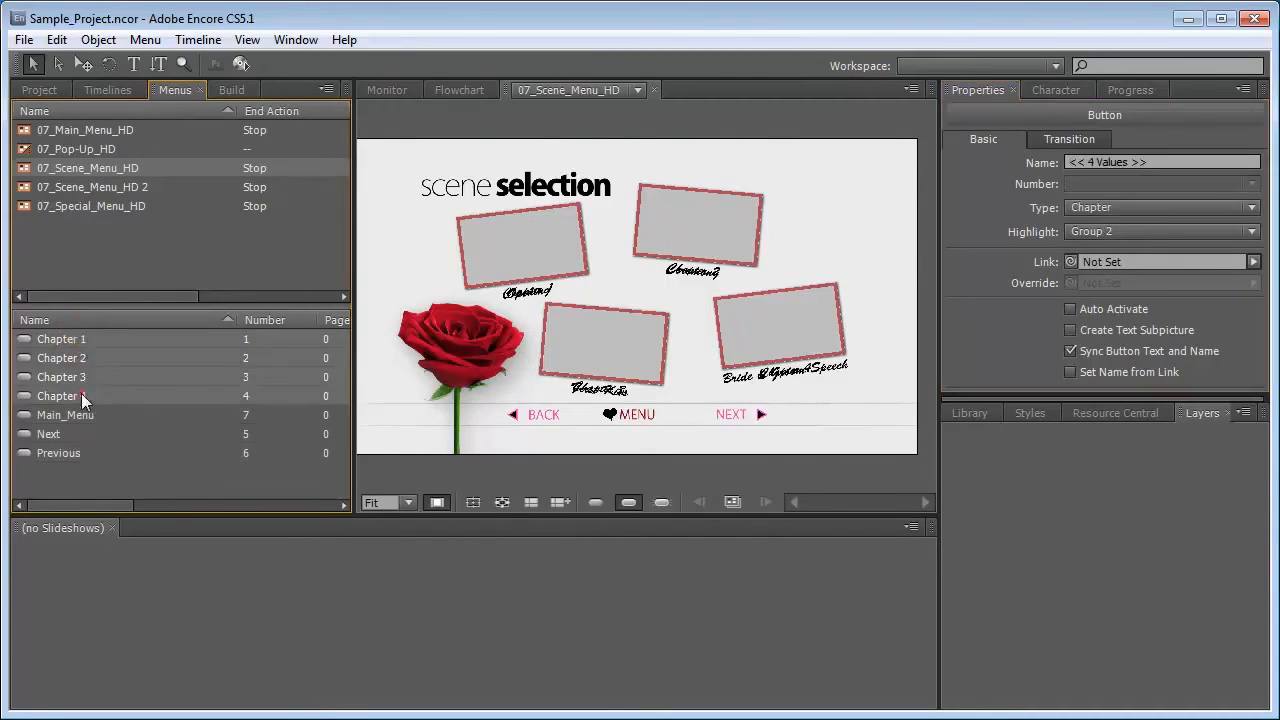
click(1069, 373)
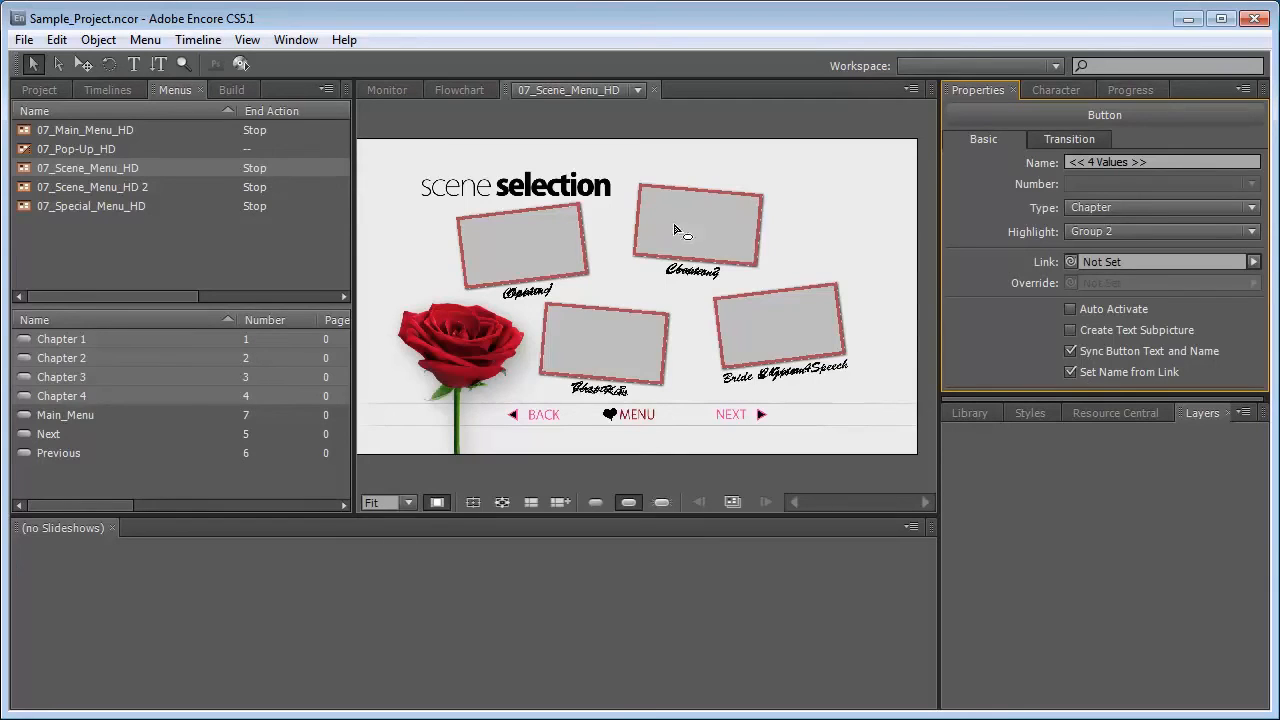
Disable Sync Button Text and Name for the Main_Menu, Next and Previous buttons of 07_Scene_Menu_HD.
click(51, 418)
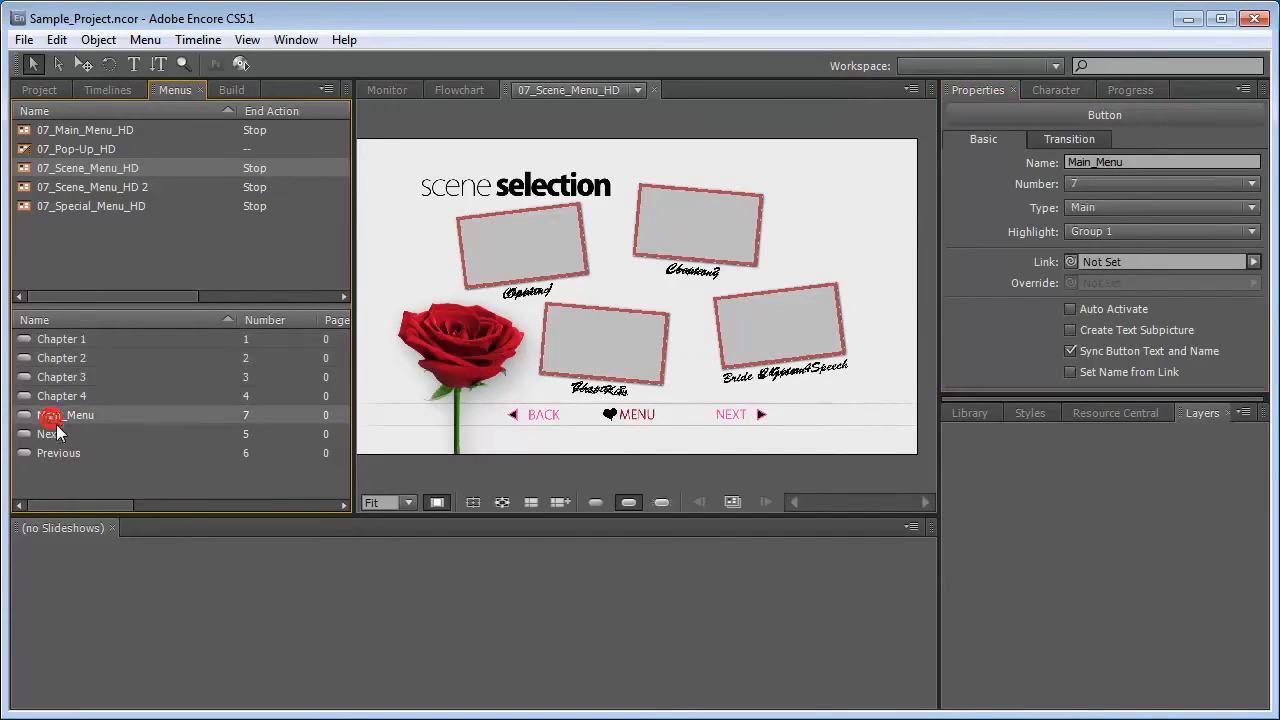
shift+click(56, 450)
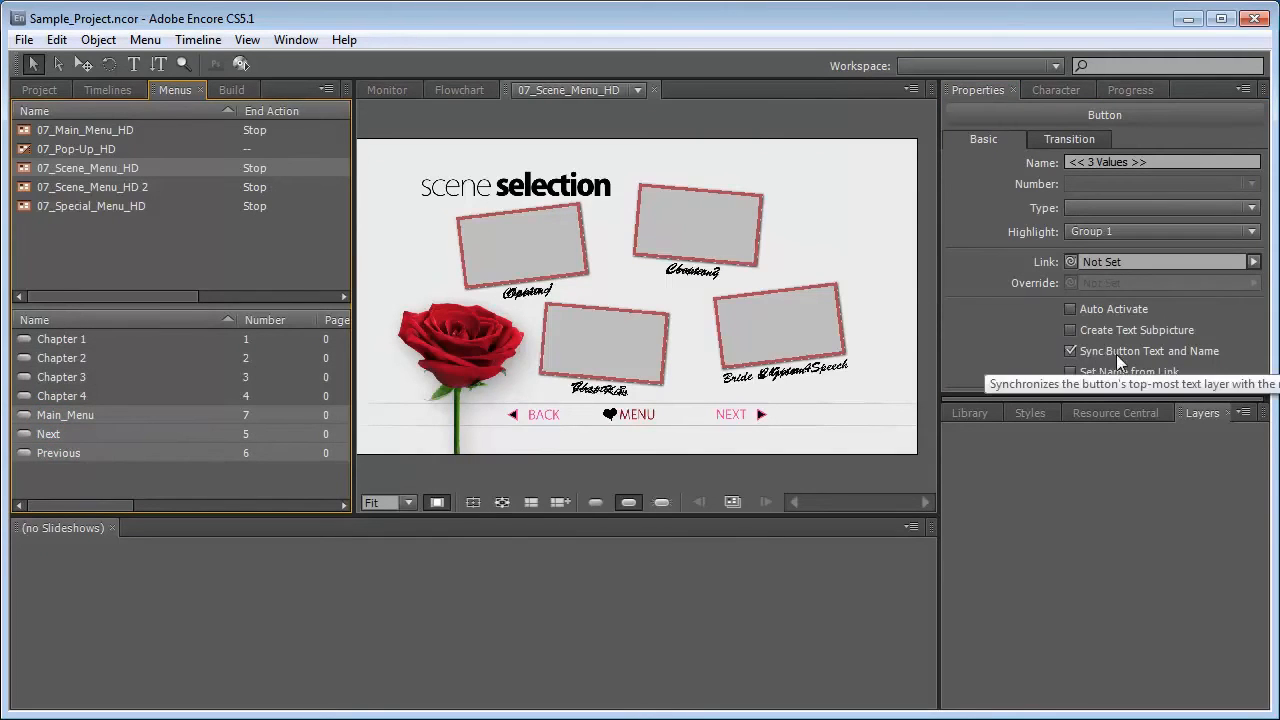
click(1071, 350)
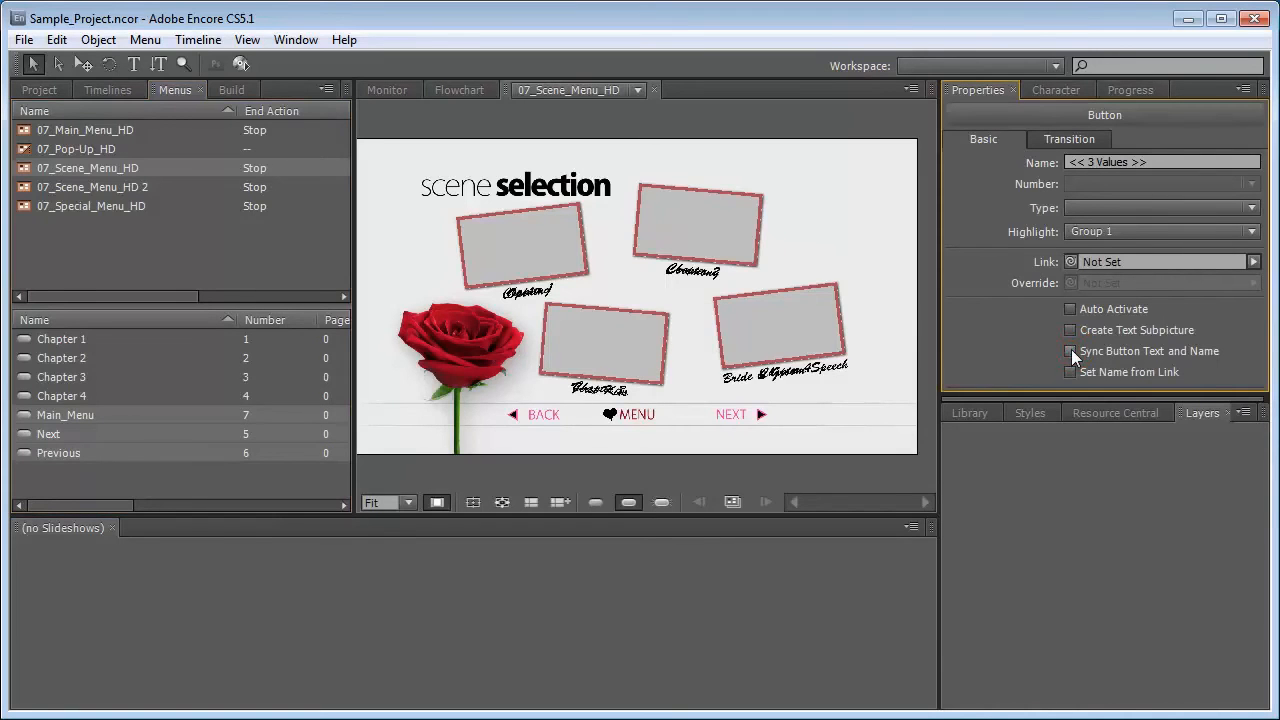
click(205, 423)
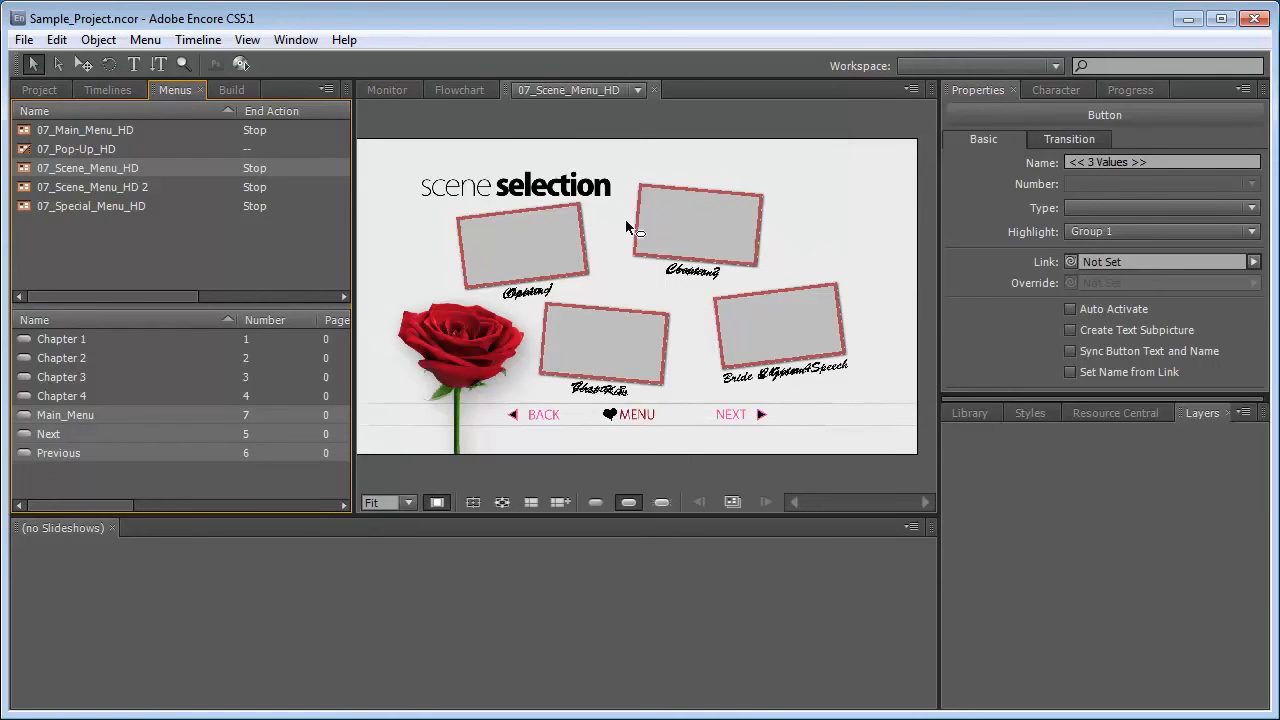
Expand the Chapter 1 to Chapter 4 layer groups of 07_Scene_Menu_HD.
click(580, 117)
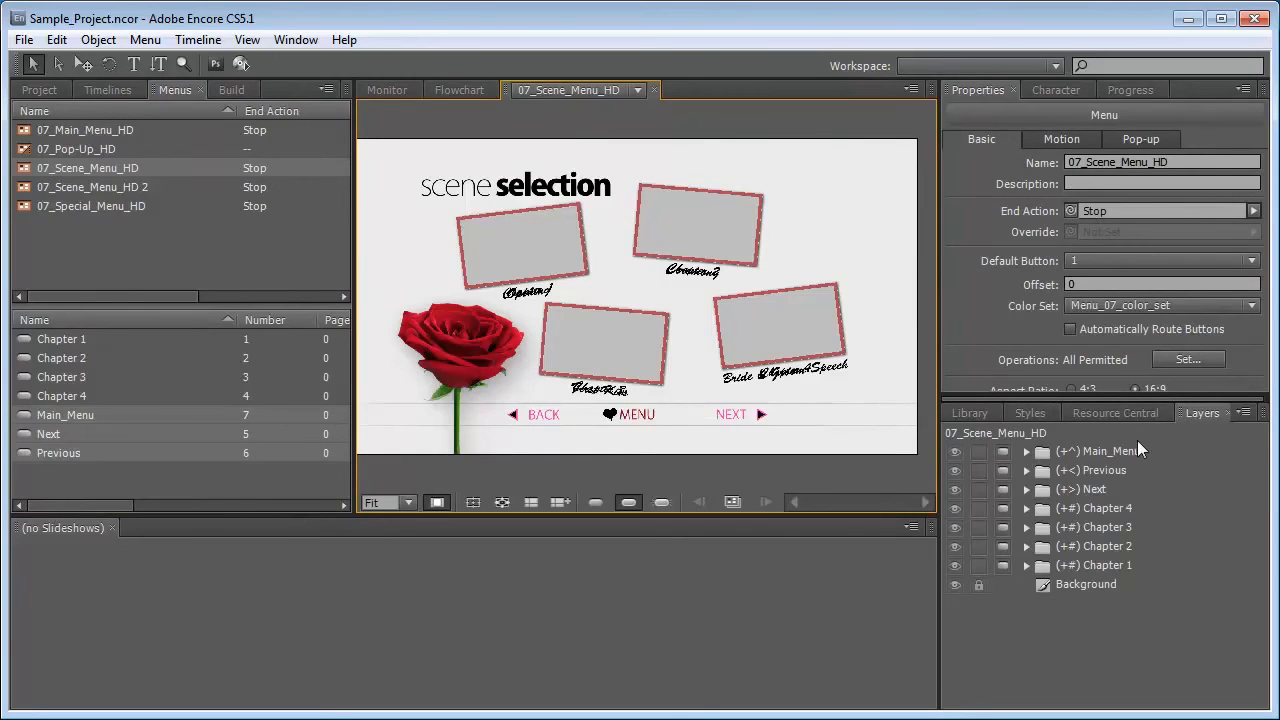
click(1026, 565)
click(1026, 546)
click(1026, 527)
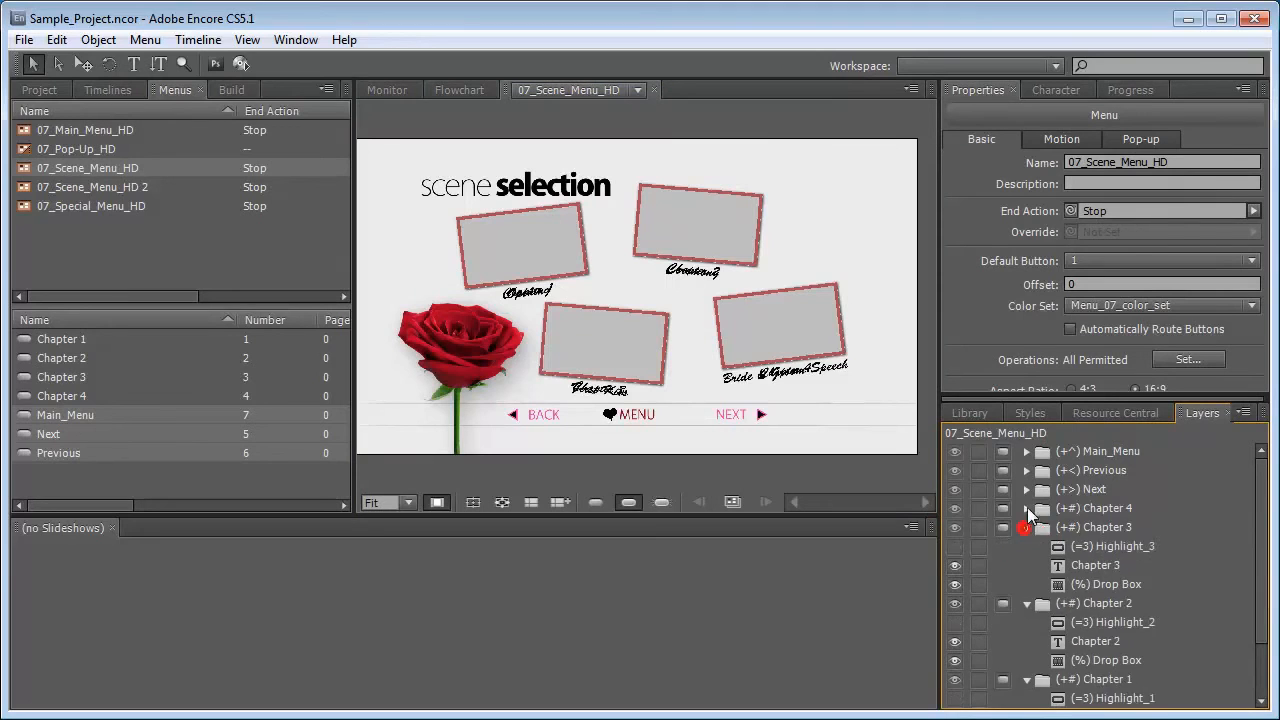
click(1026, 508)
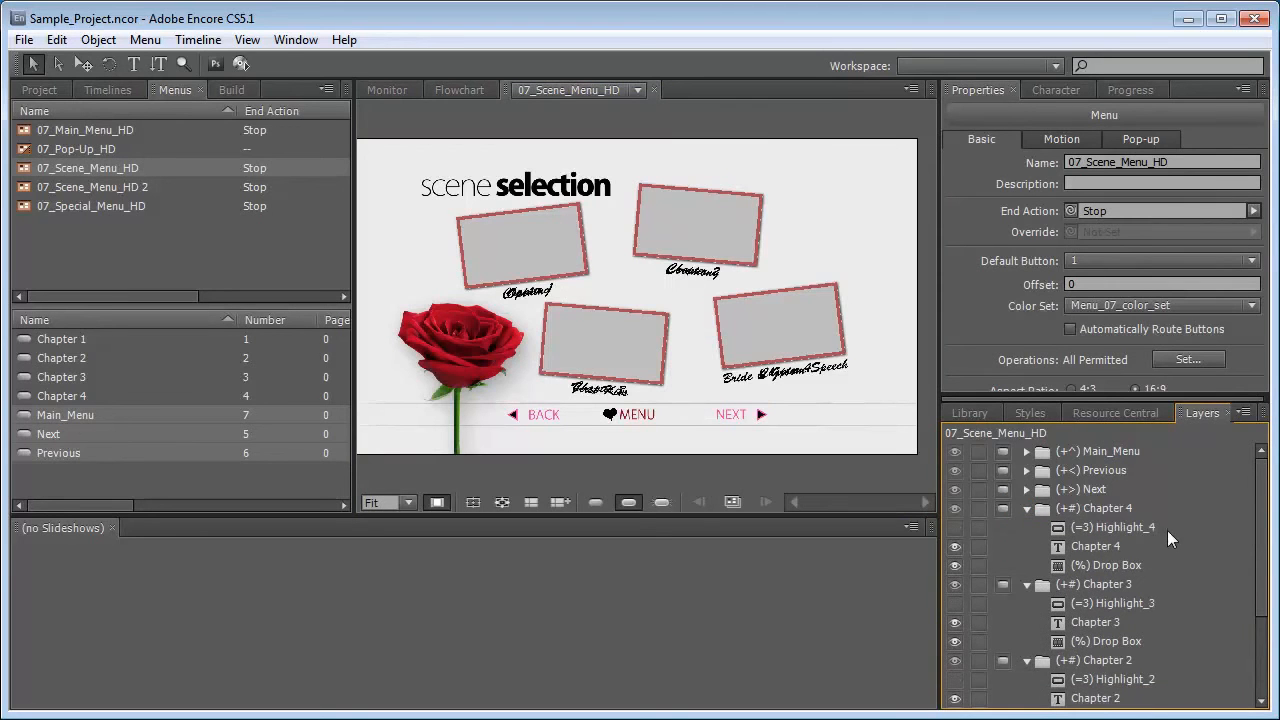
Delete the chapter text and Drop Box layers from all four chapter buttons of 07_Scene_Menu_HD, keeping the highlight layers.
click(1094, 545)
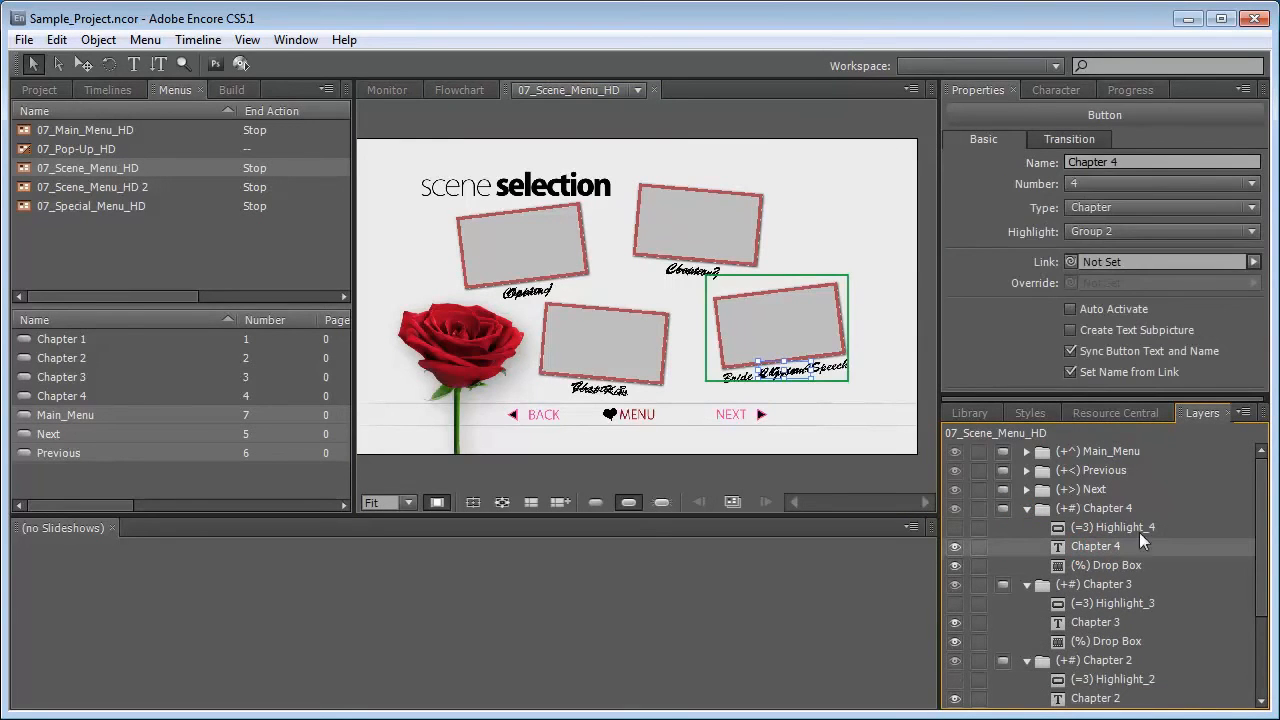
ctrl+click(1110, 564)
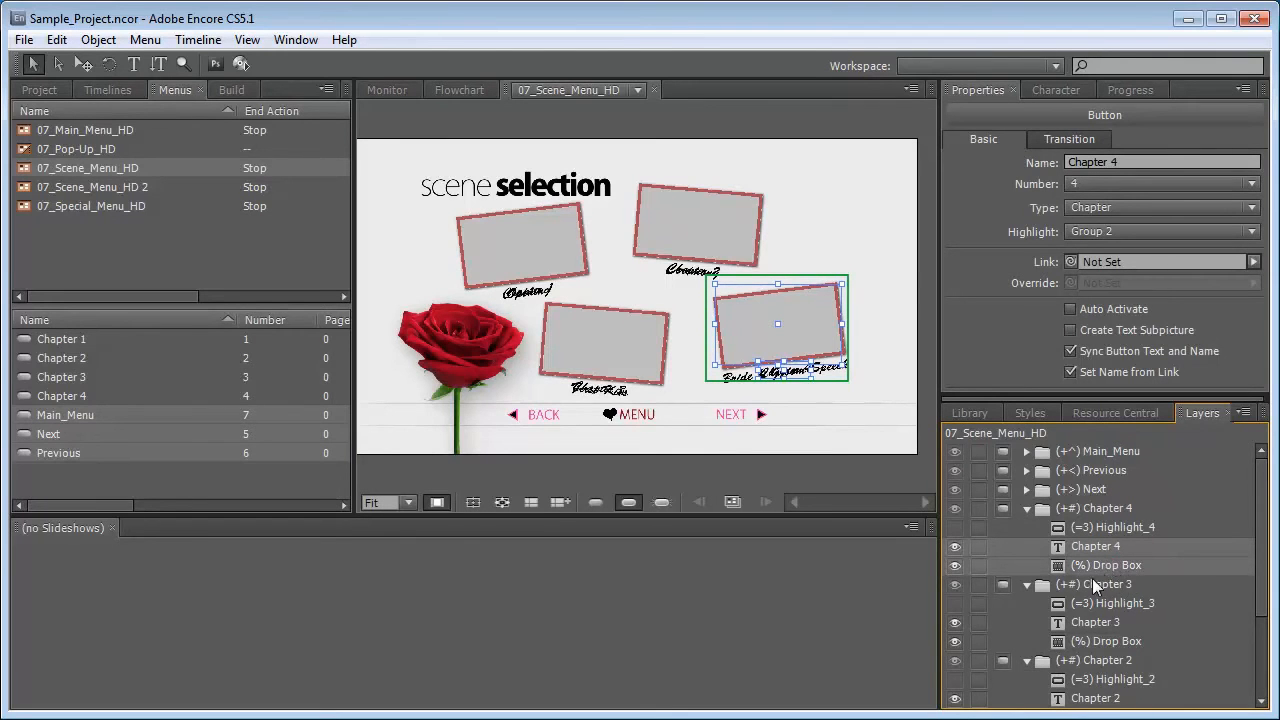
scroll(1257, 545, down, 3)
ctrl+click(1100, 558)
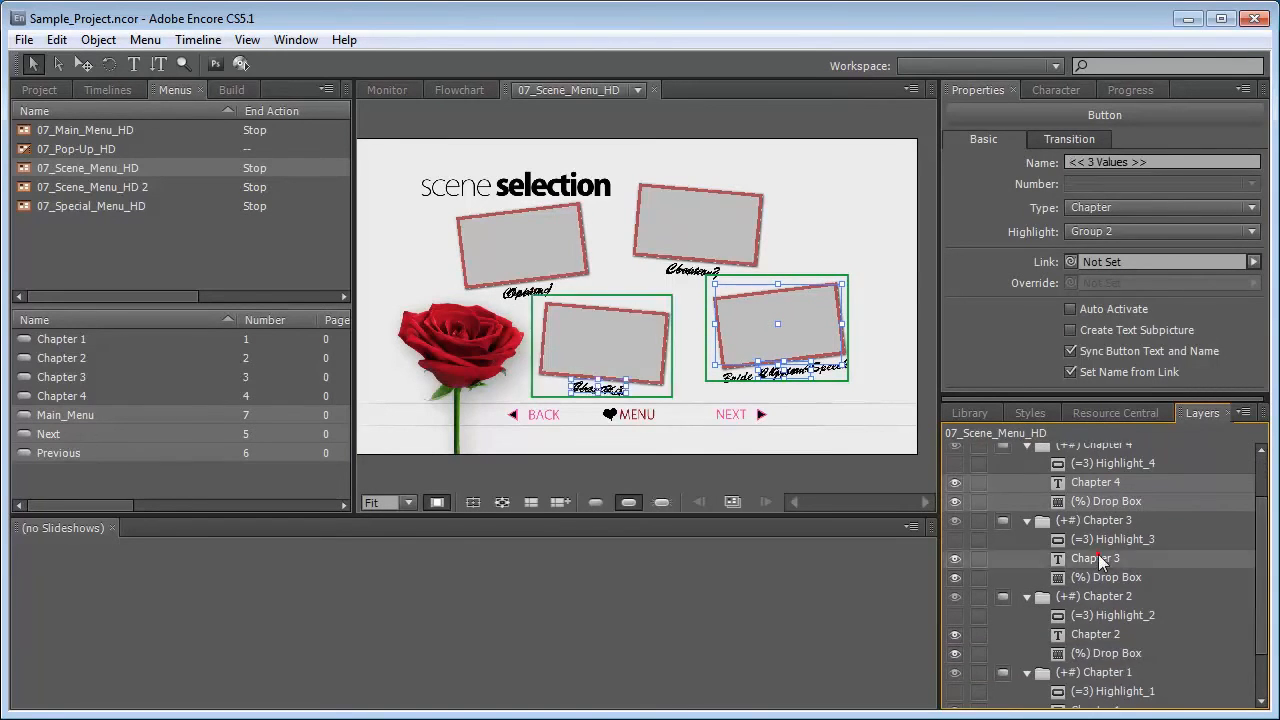
ctrl+click(1122, 580)
ctrl+click(1100, 634)
ctrl+click(1115, 653)
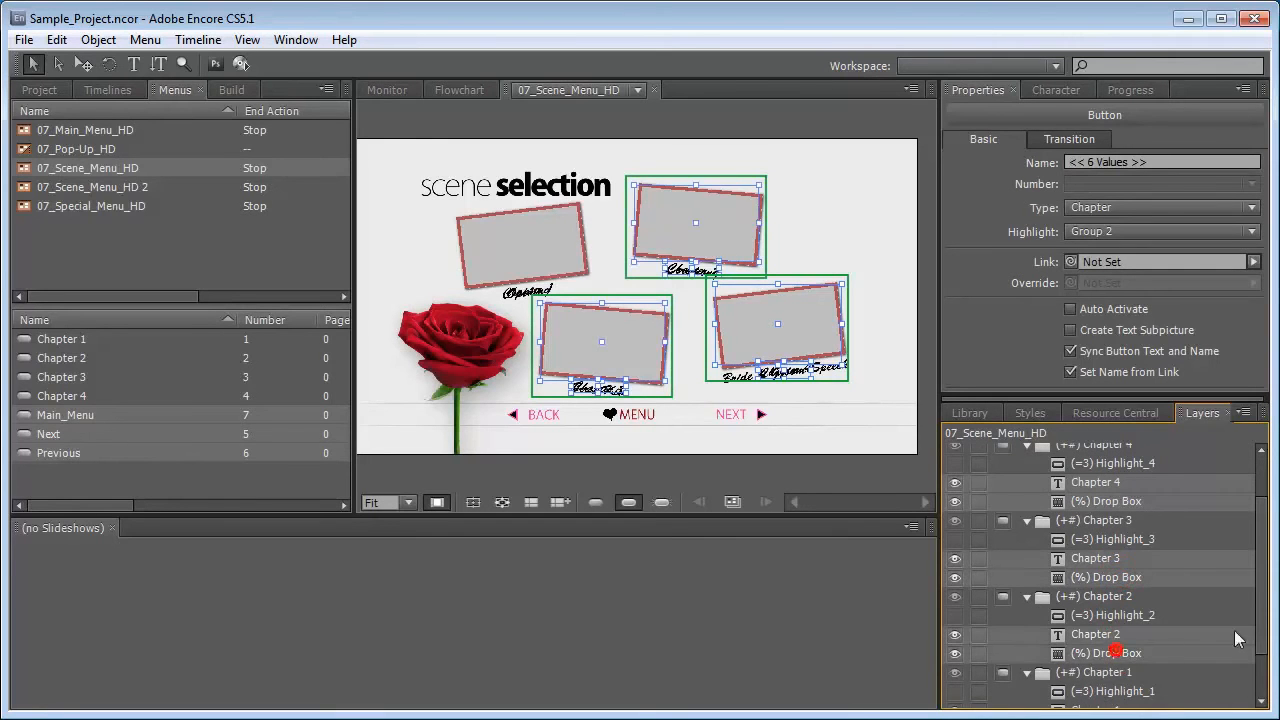
scroll(1260, 612, down, 3)
ctrl+click(1089, 648)
ctrl+click(1098, 666)
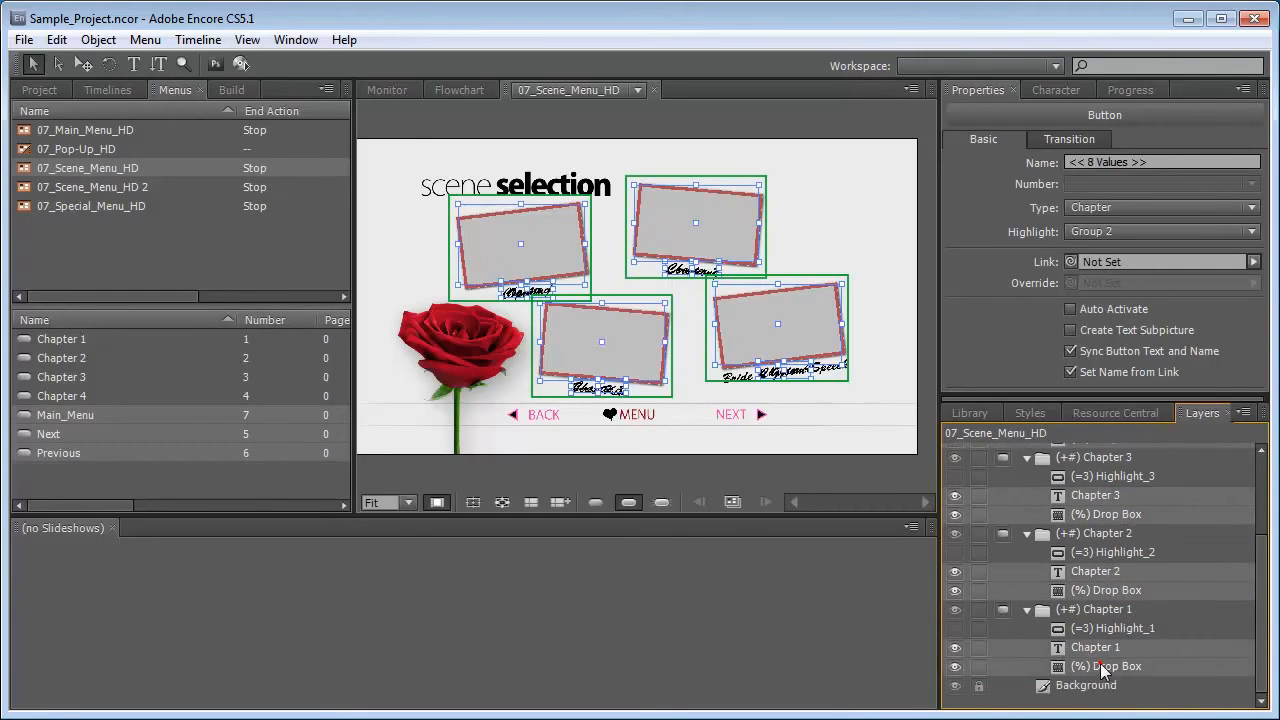
drag(1257, 614, 1257, 532)
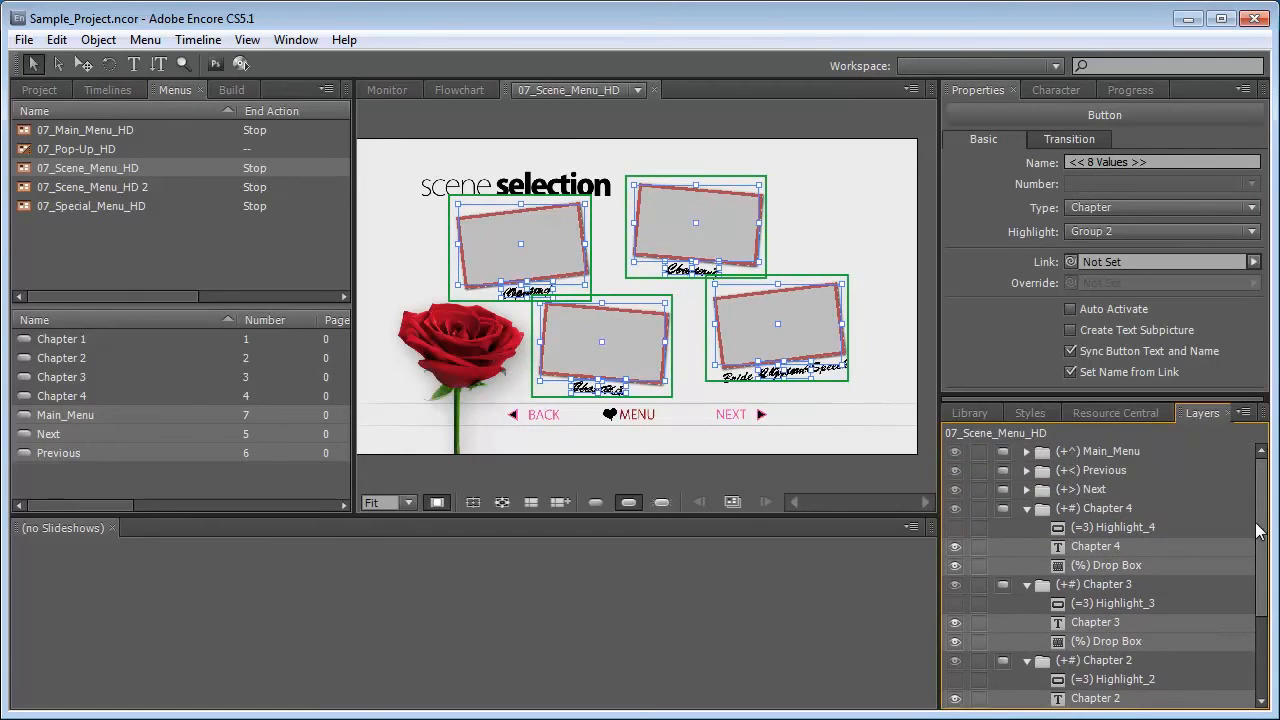
key(Delete)
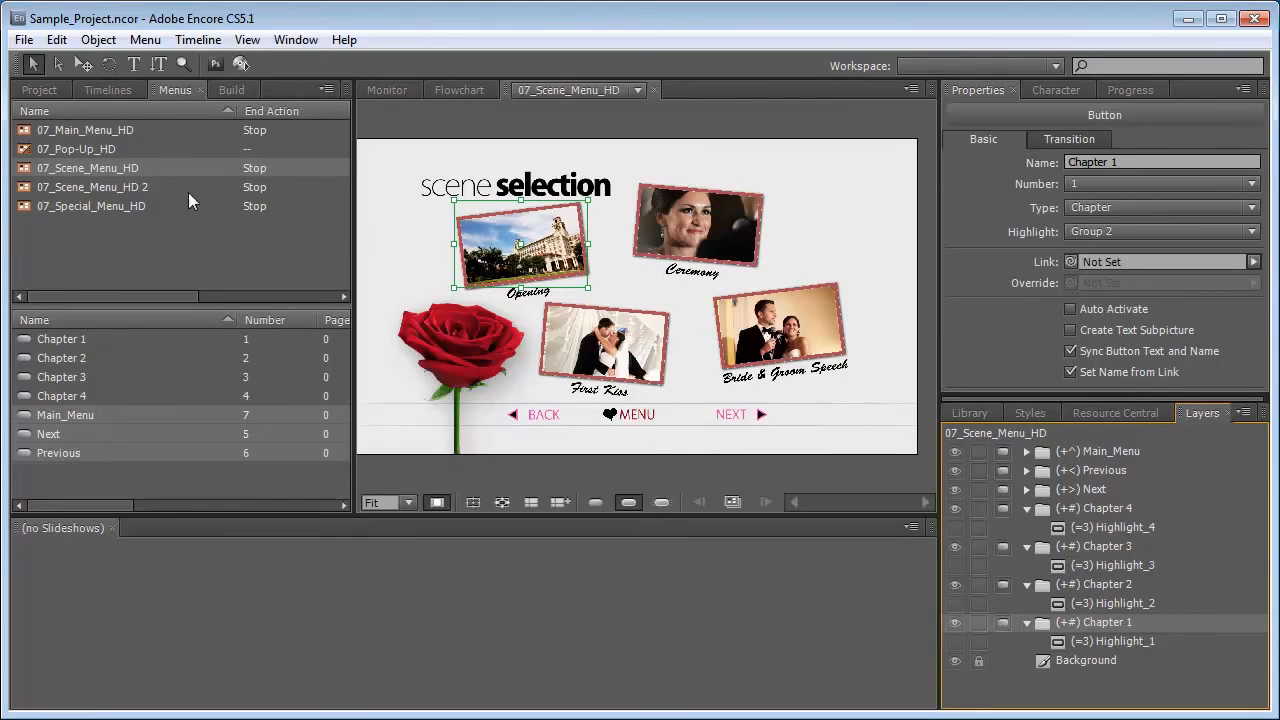
Open 07_Scene_Menu_HD 2 and expand its Chapter 1 to Chapter 4 layer groups.
double_click(99, 186)
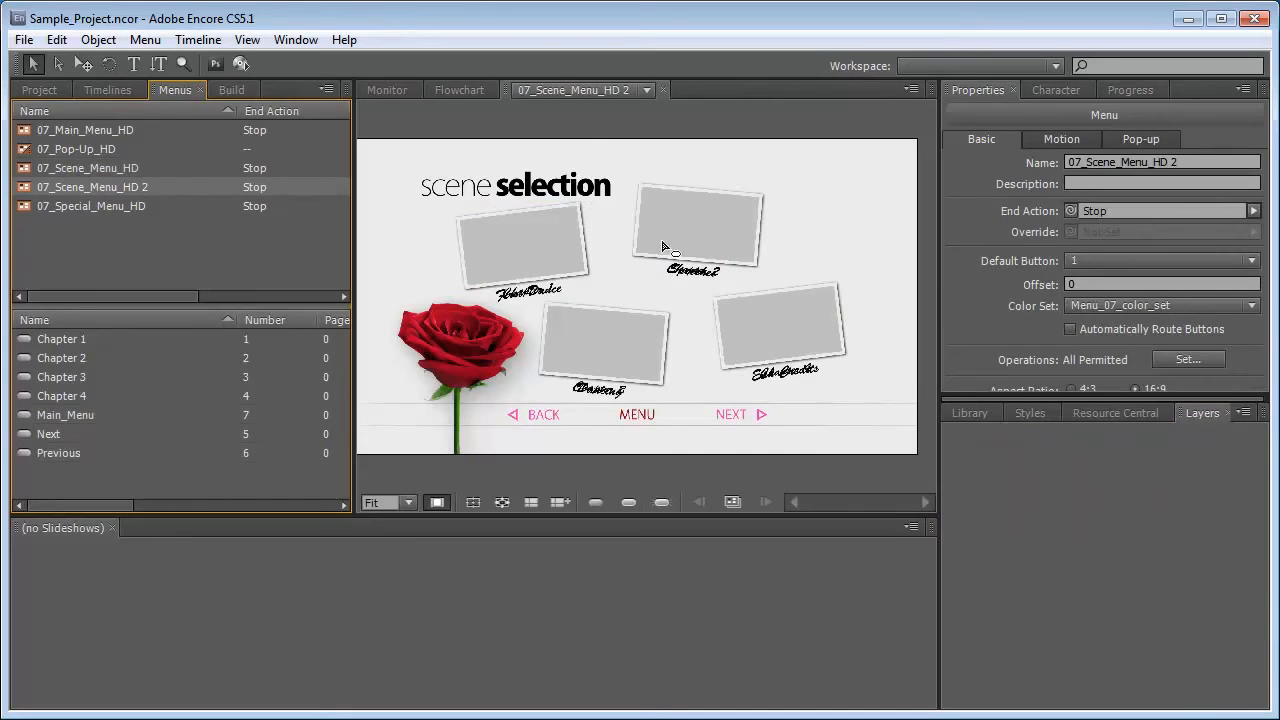
click(586, 134)
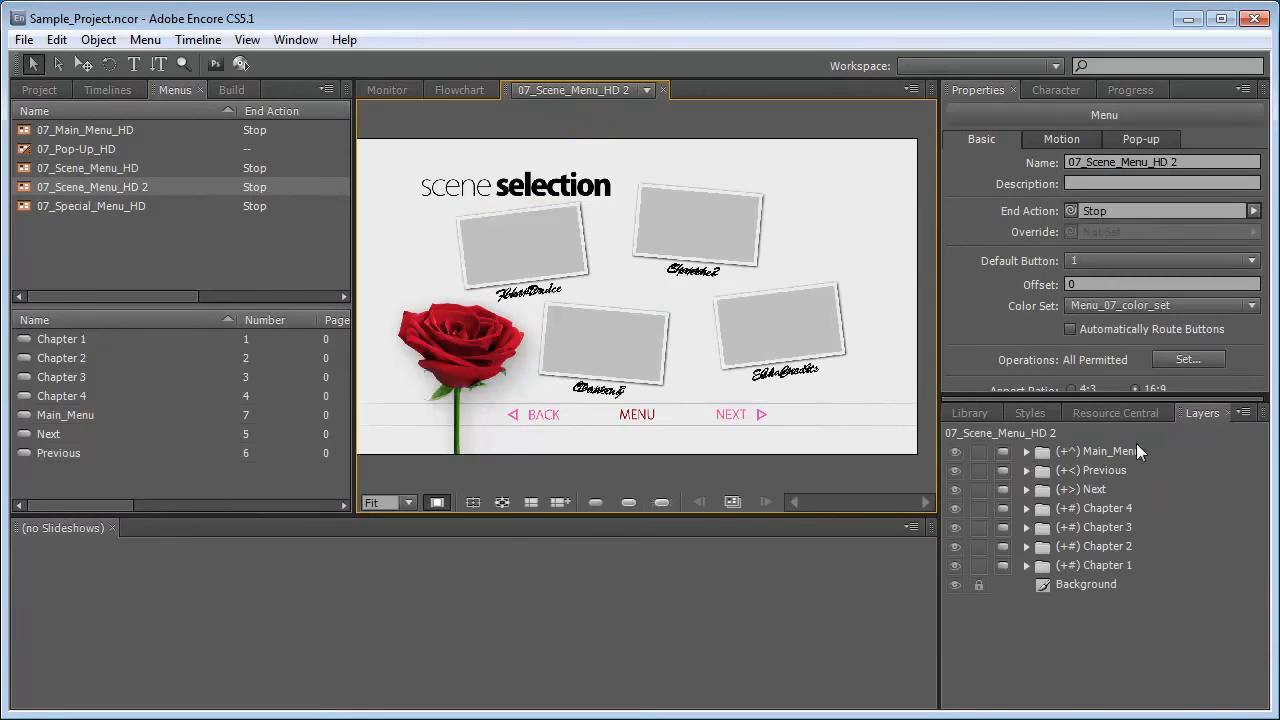
click(1025, 508)
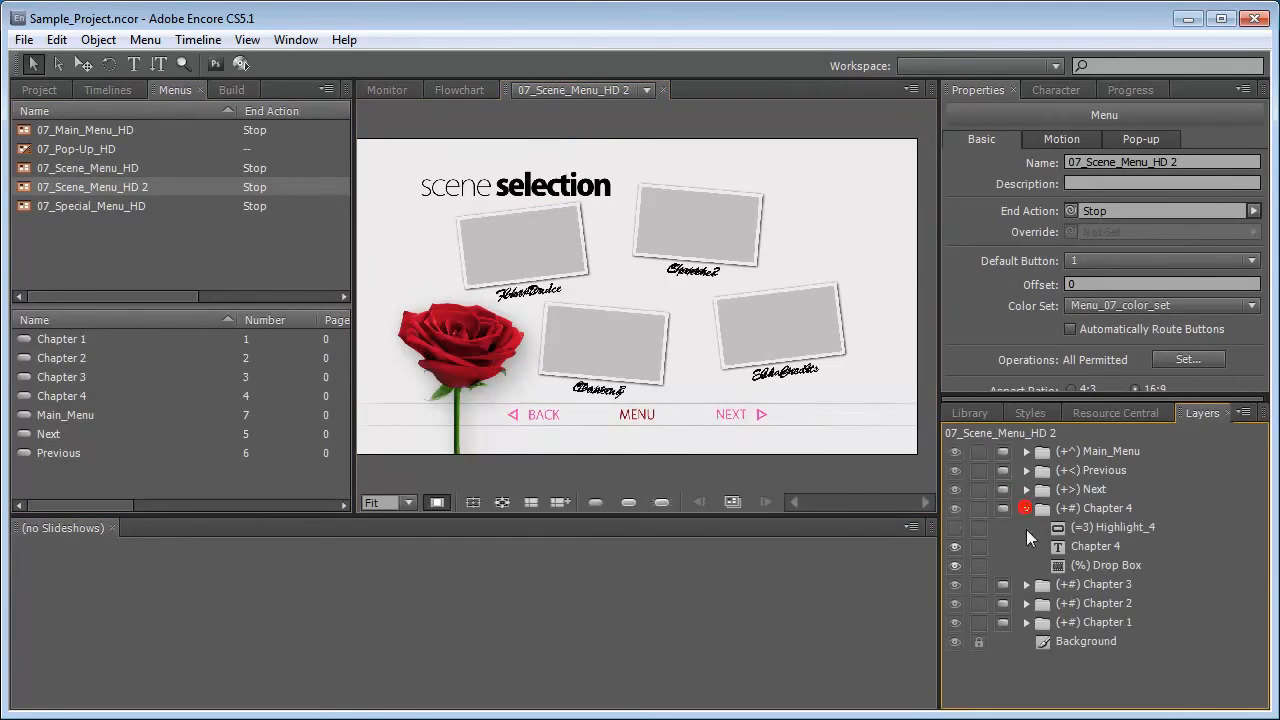
click(1025, 584)
click(1026, 660)
scroll(1250, 620, down, 2)
scroll(1265, 622, down, 1)
click(1026, 666)
Delete the chapter text and Drop Box layers from all four chapter buttons of 07_Scene_Menu_HD 2, keeping the highlight layers.
scroll(1262, 608, down, 1)
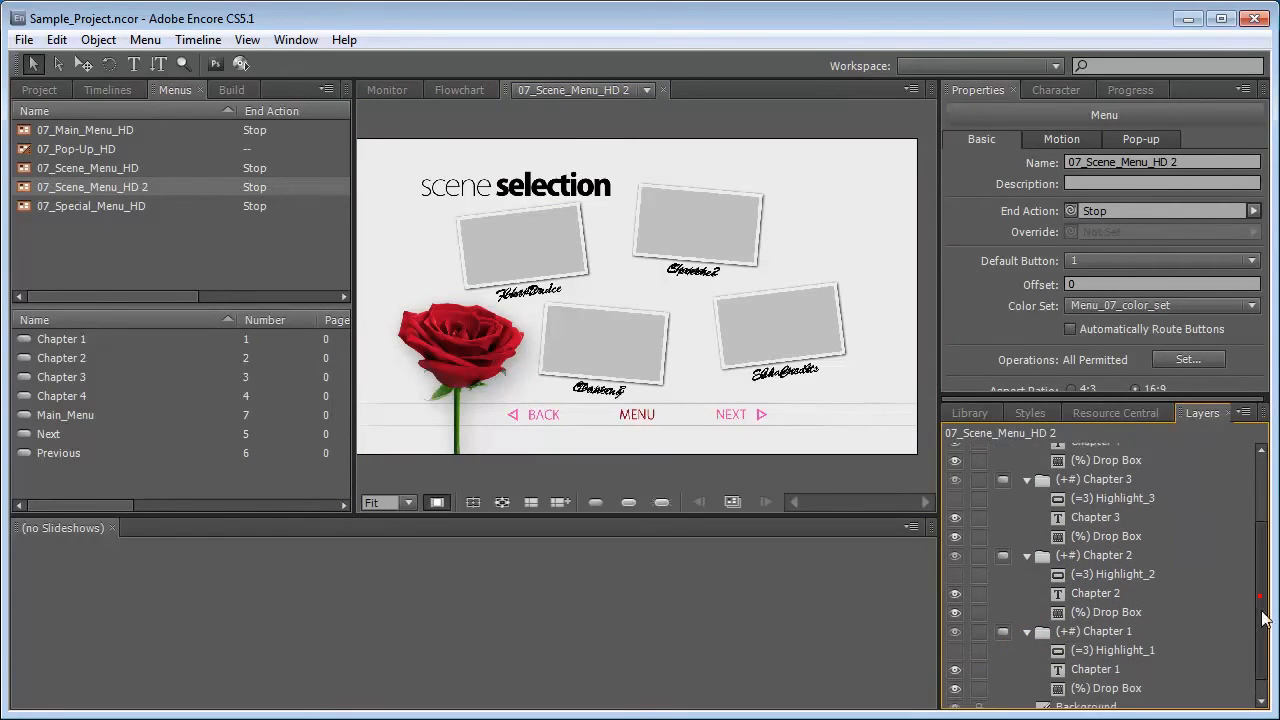
scroll(1262, 610, down, 1)
click(1110, 668)
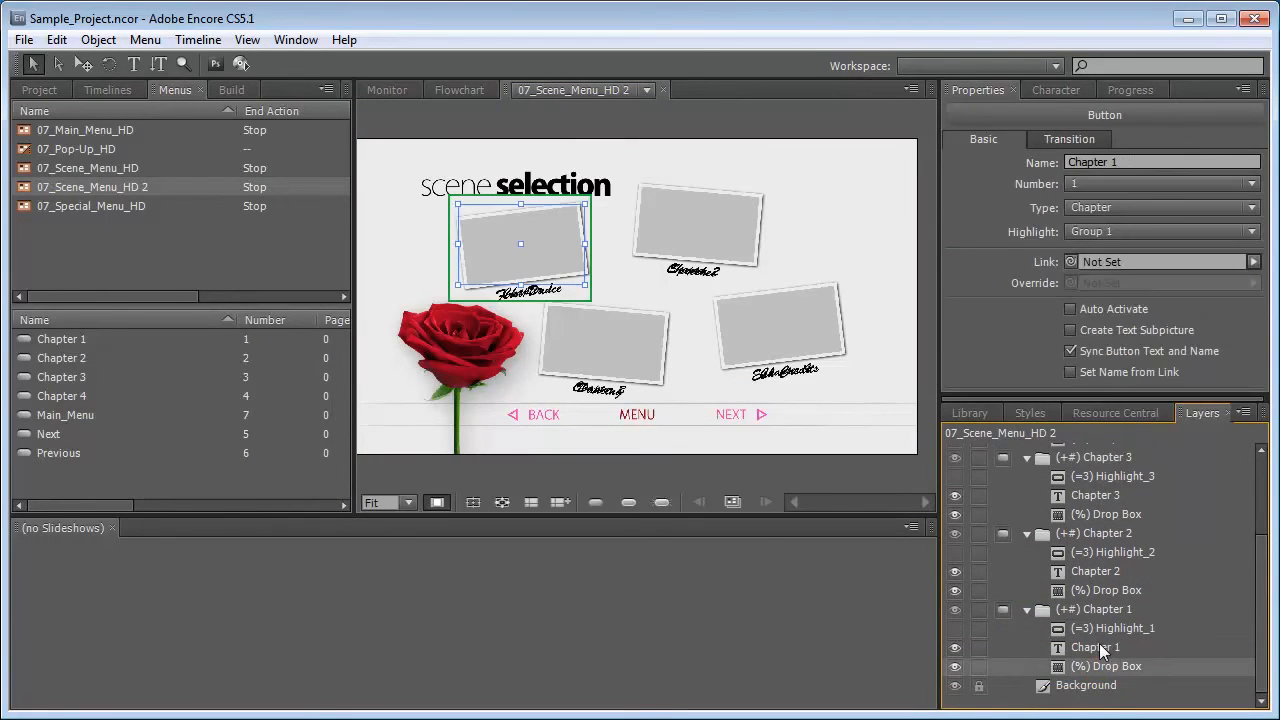
ctrl+click(1103, 648)
ctrl+click(1107, 591)
ctrl+click(1100, 570)
ctrl+click(1113, 514)
ctrl+click(1110, 495)
drag(1262, 620, 1260, 560)
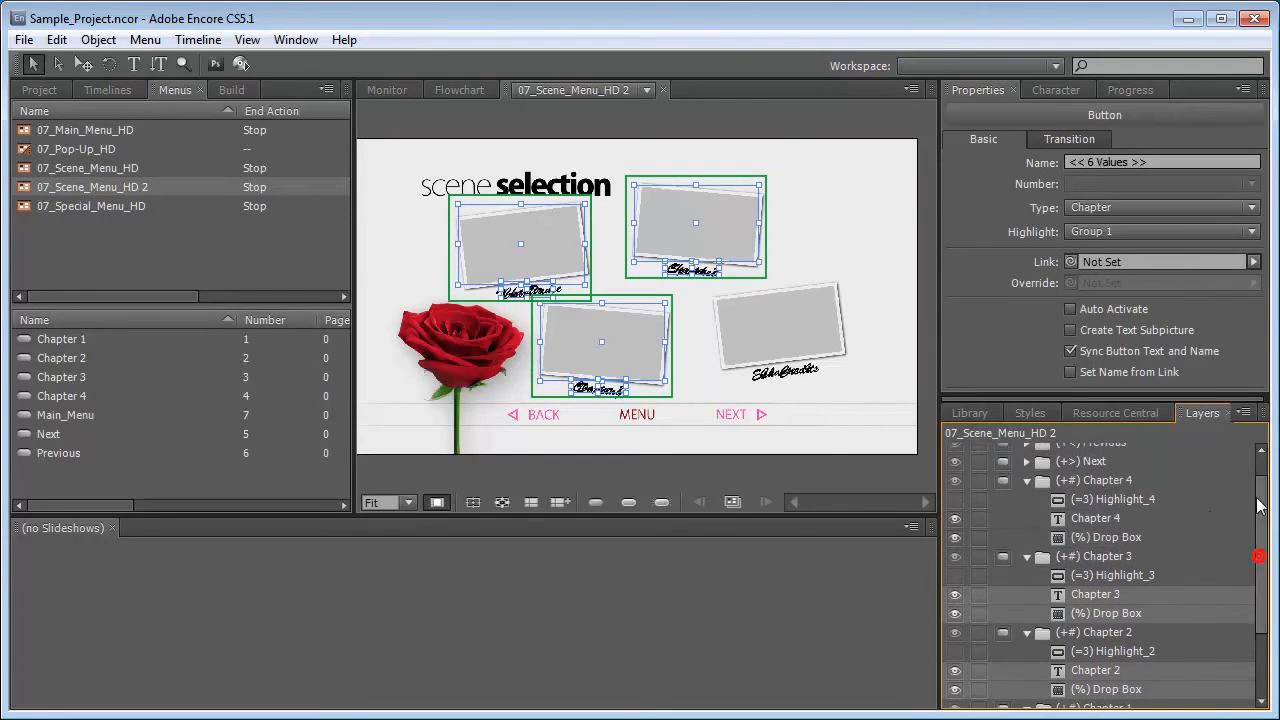
ctrl+click(1117, 537)
ctrl+click(1108, 519)
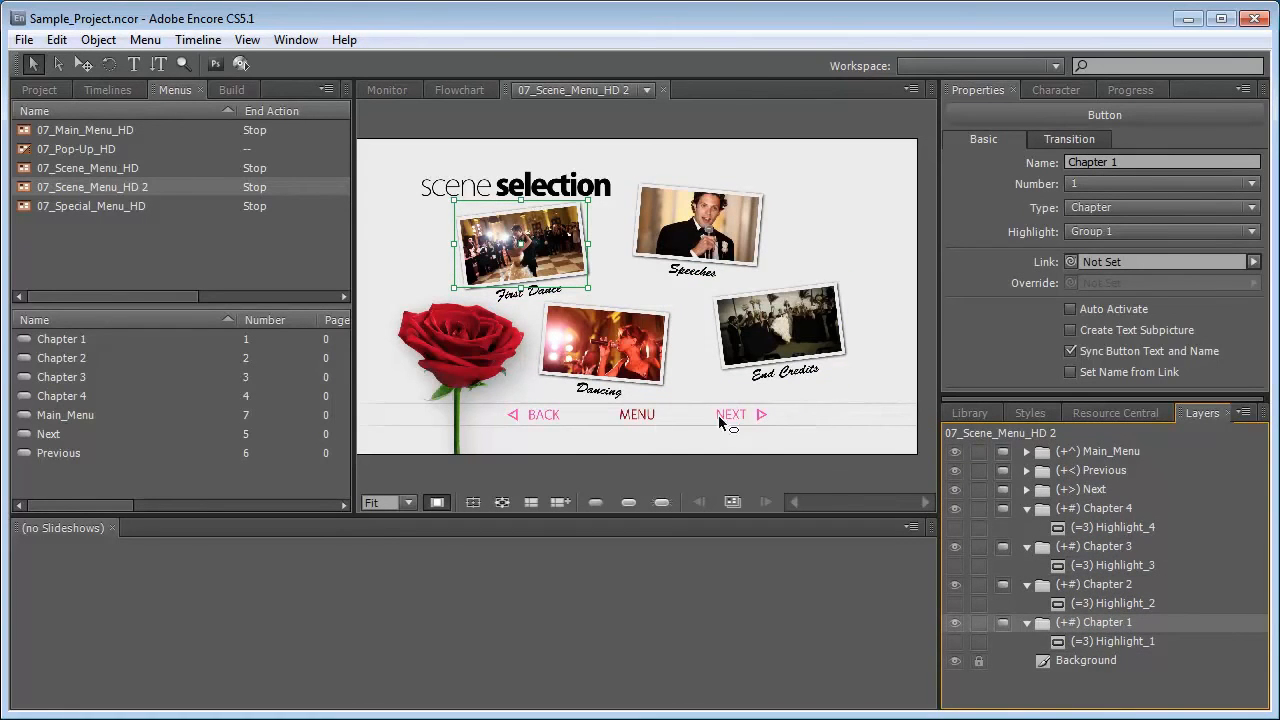
Delete the Next button from 07_Scene_Menu_HD 2 and the Previous button from 07_Scene_Menu_HD.
click(1097, 490)
key(Delete)
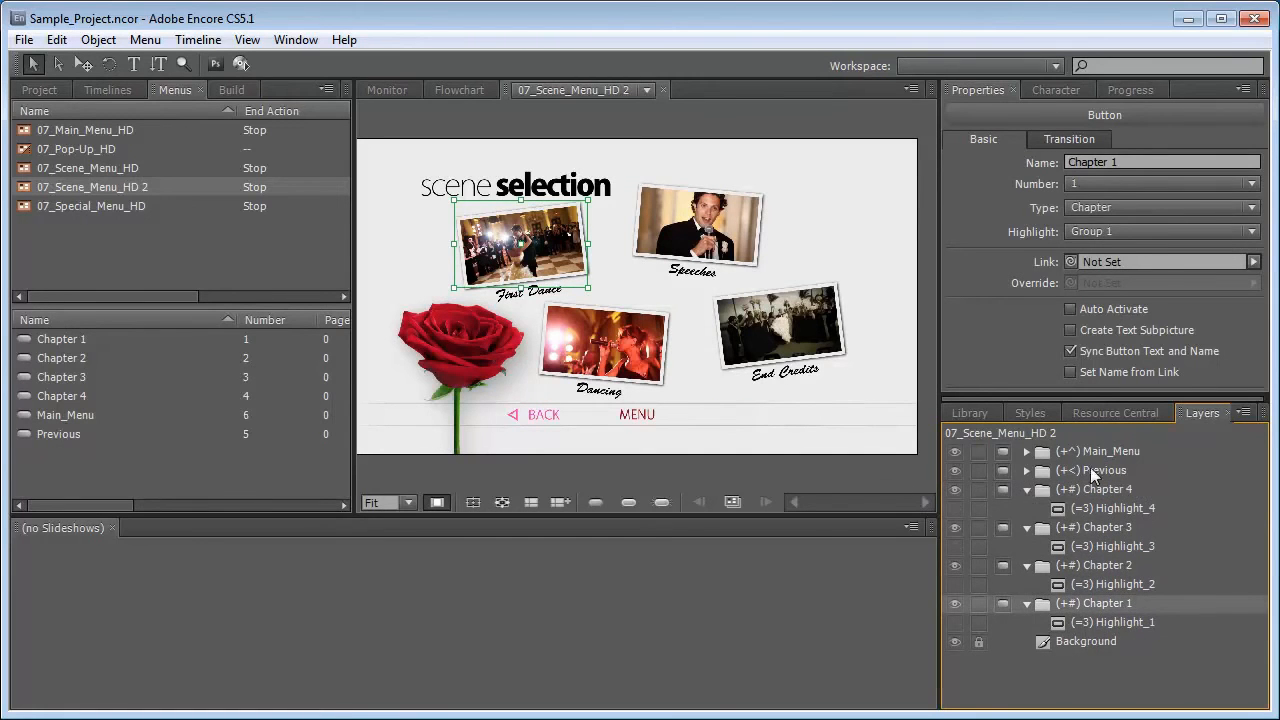
double_click(91, 170)
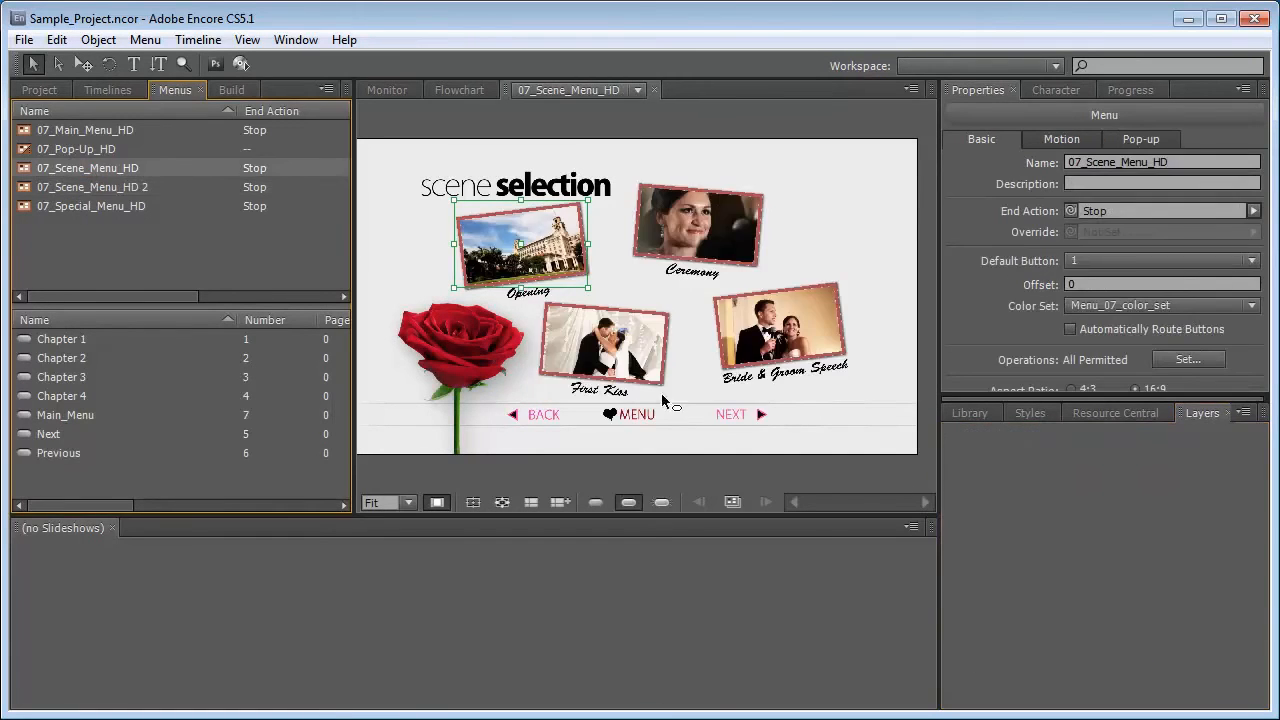
click(608, 124)
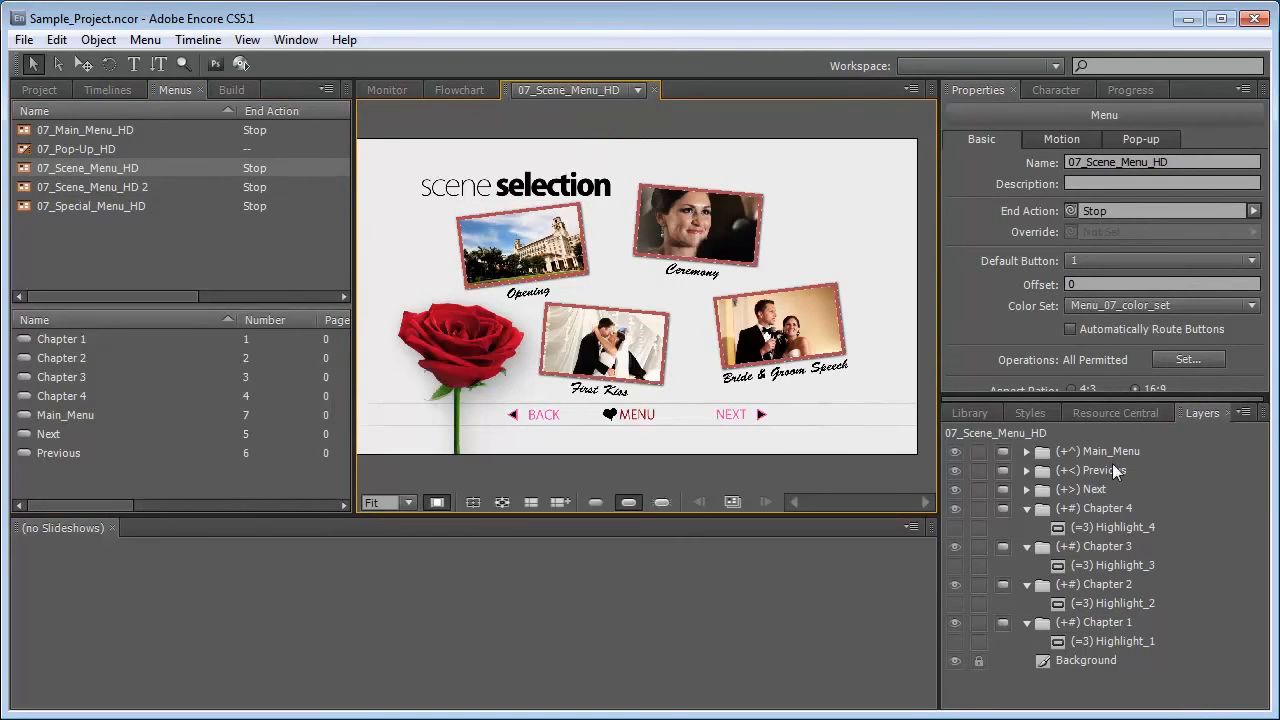
click(1100, 474)
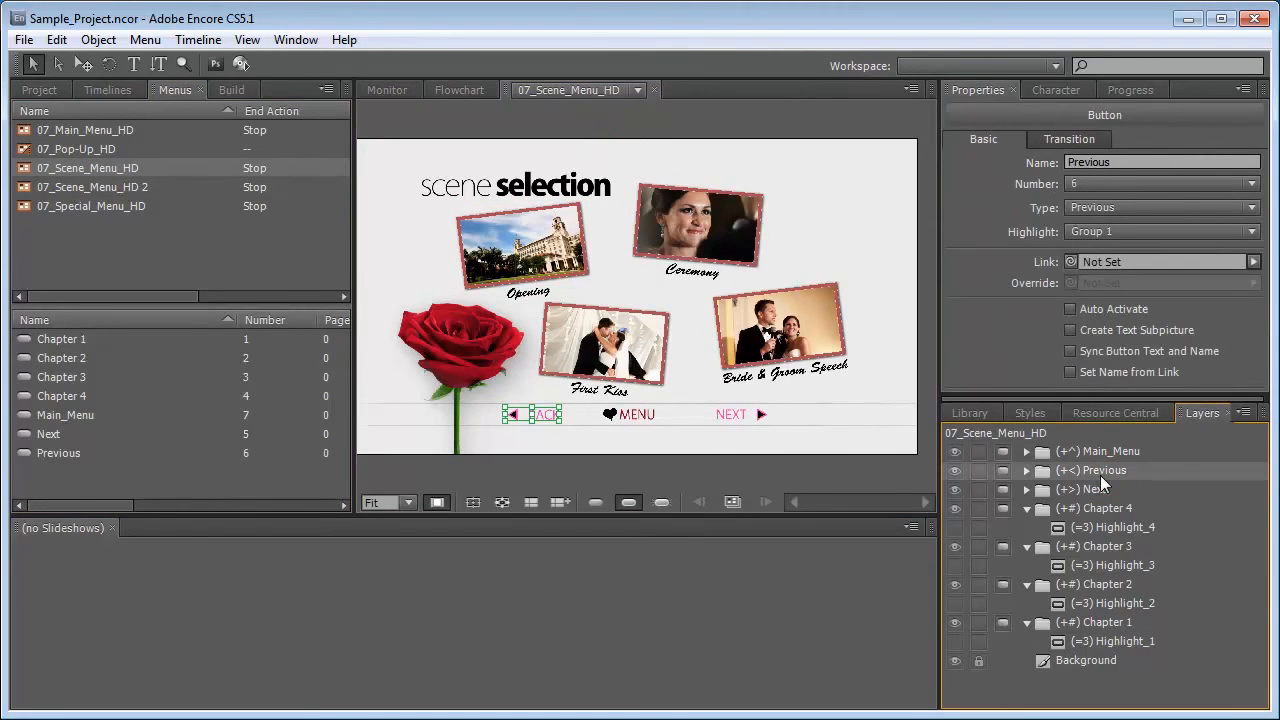
key(Delete)
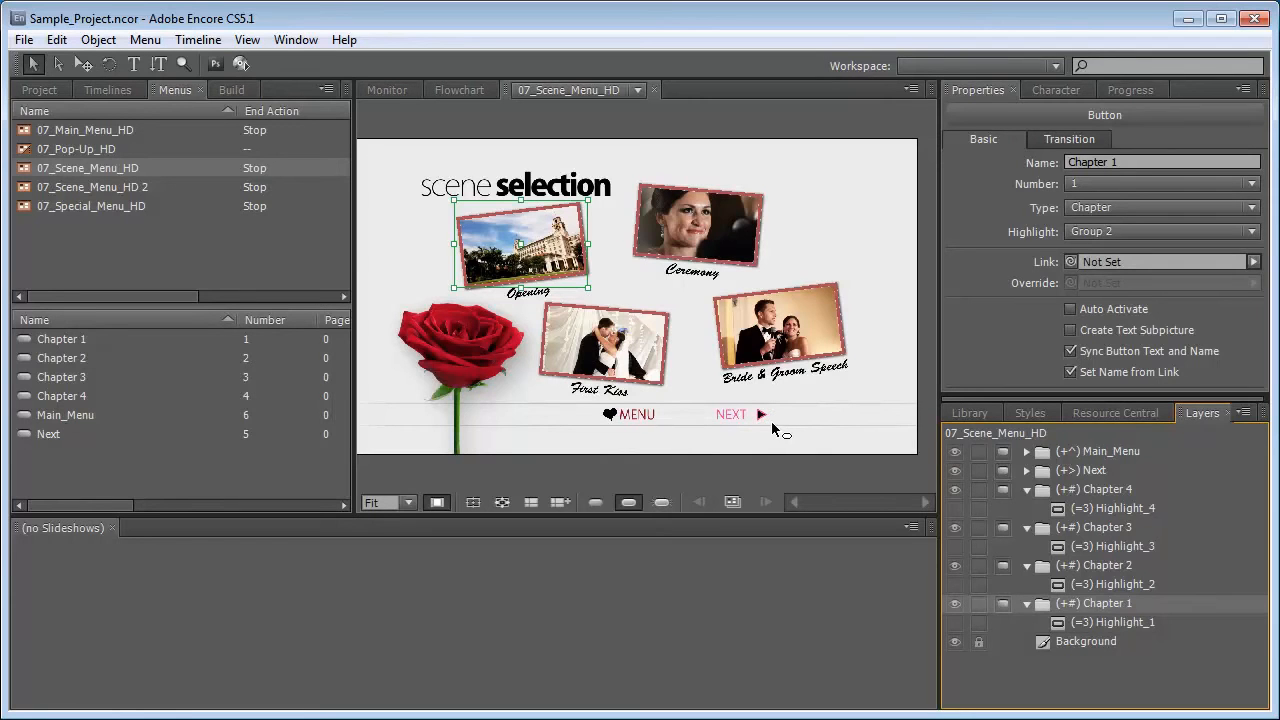
Set the text color of the Next button's text layer in 07_Scene_Menu_HD to 92060F.
click(1027, 470)
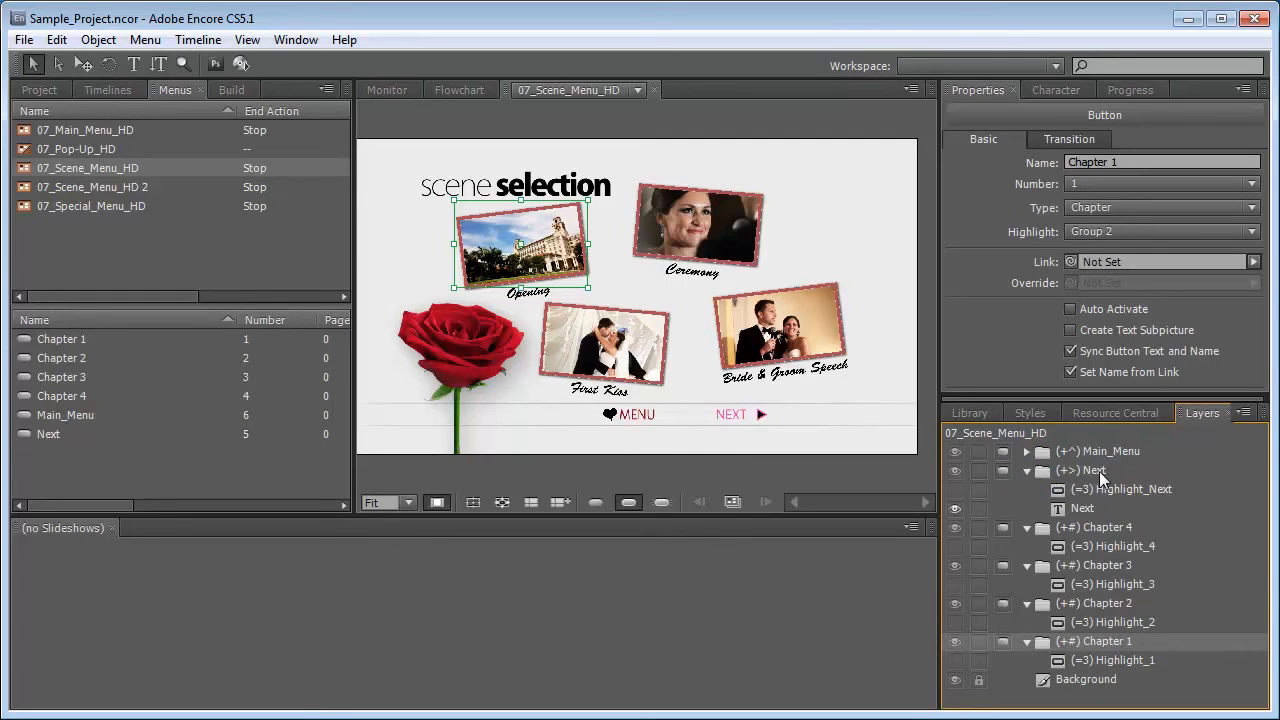
click(1076, 507)
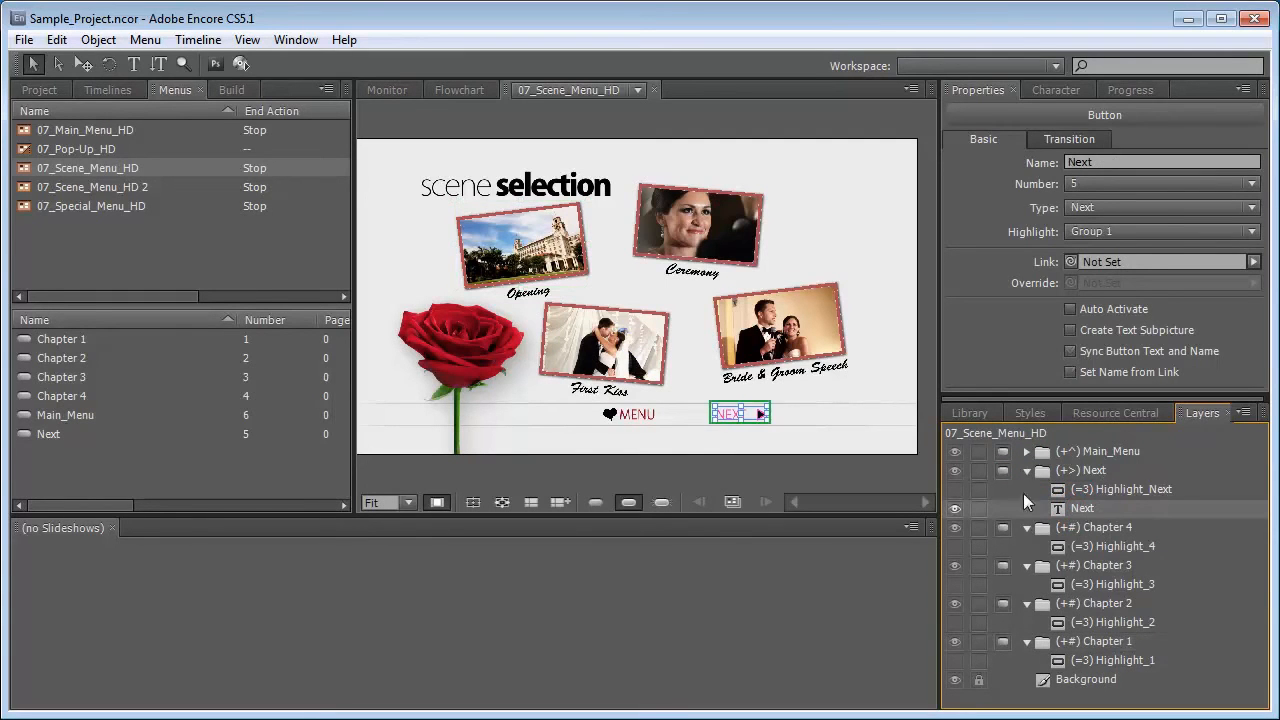
click(1052, 92)
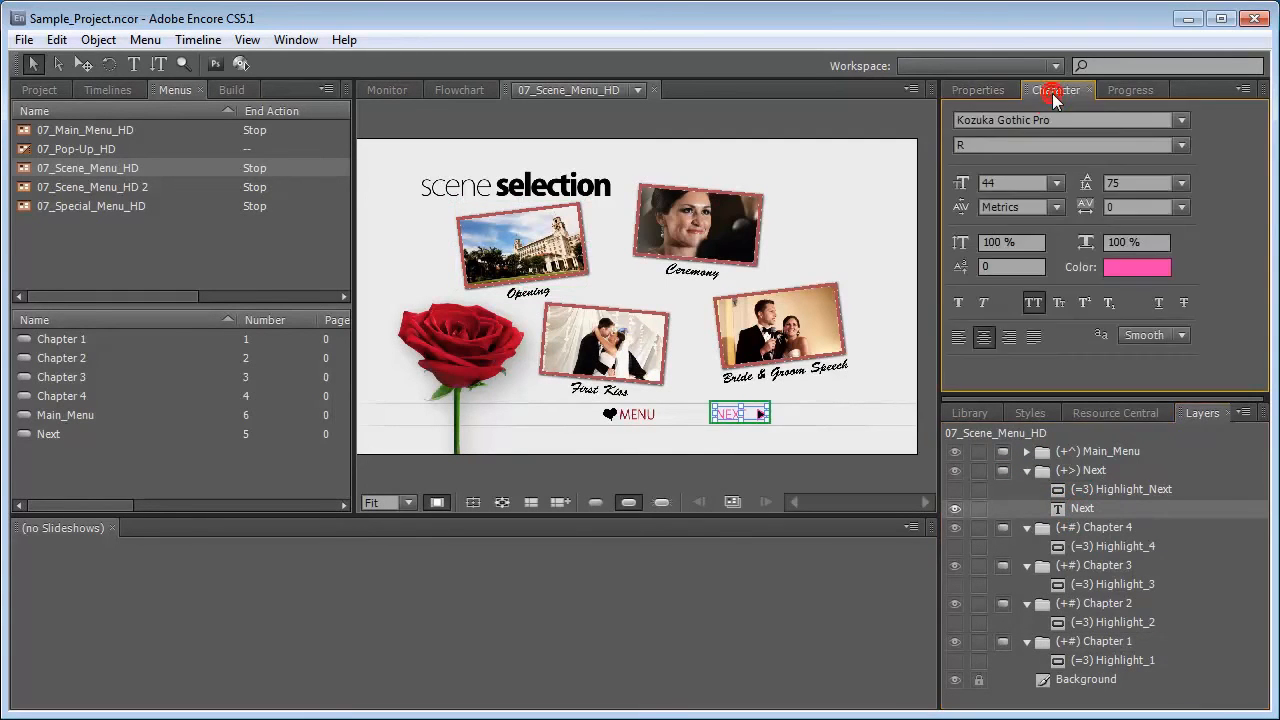
click(1147, 265)
drag(764, 479, 706, 478)
text(92060F)
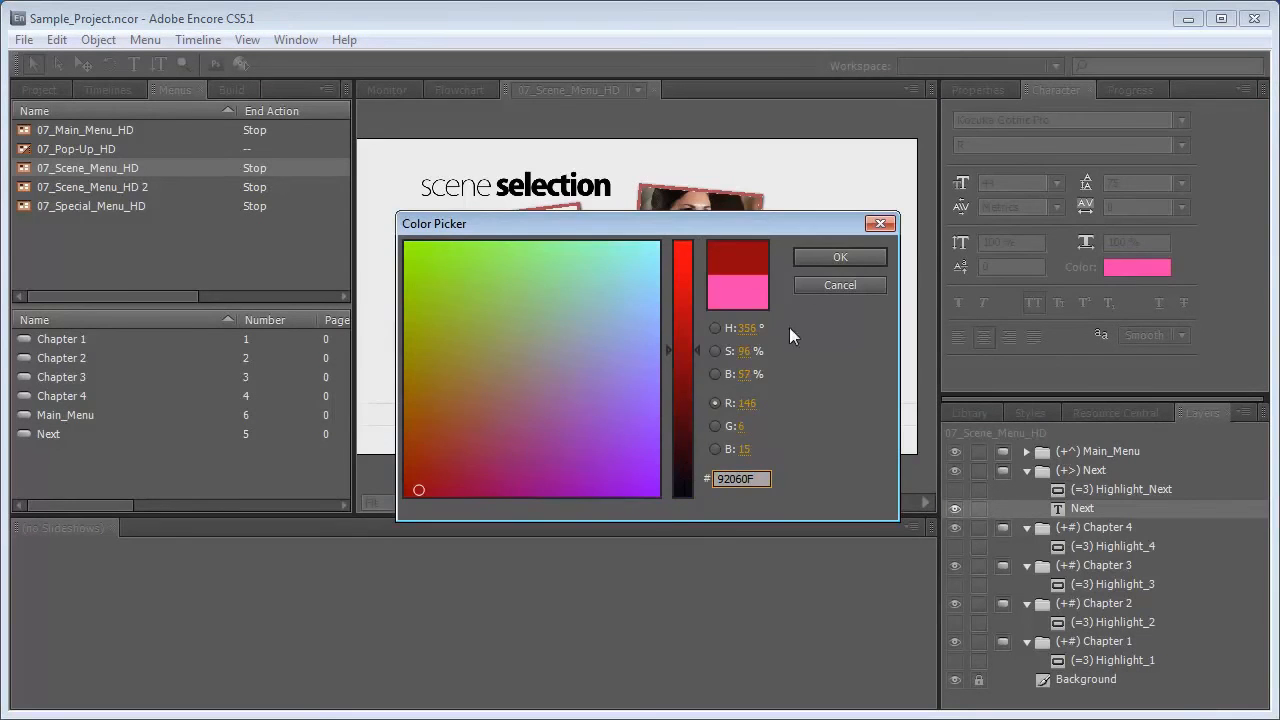
click(843, 254)
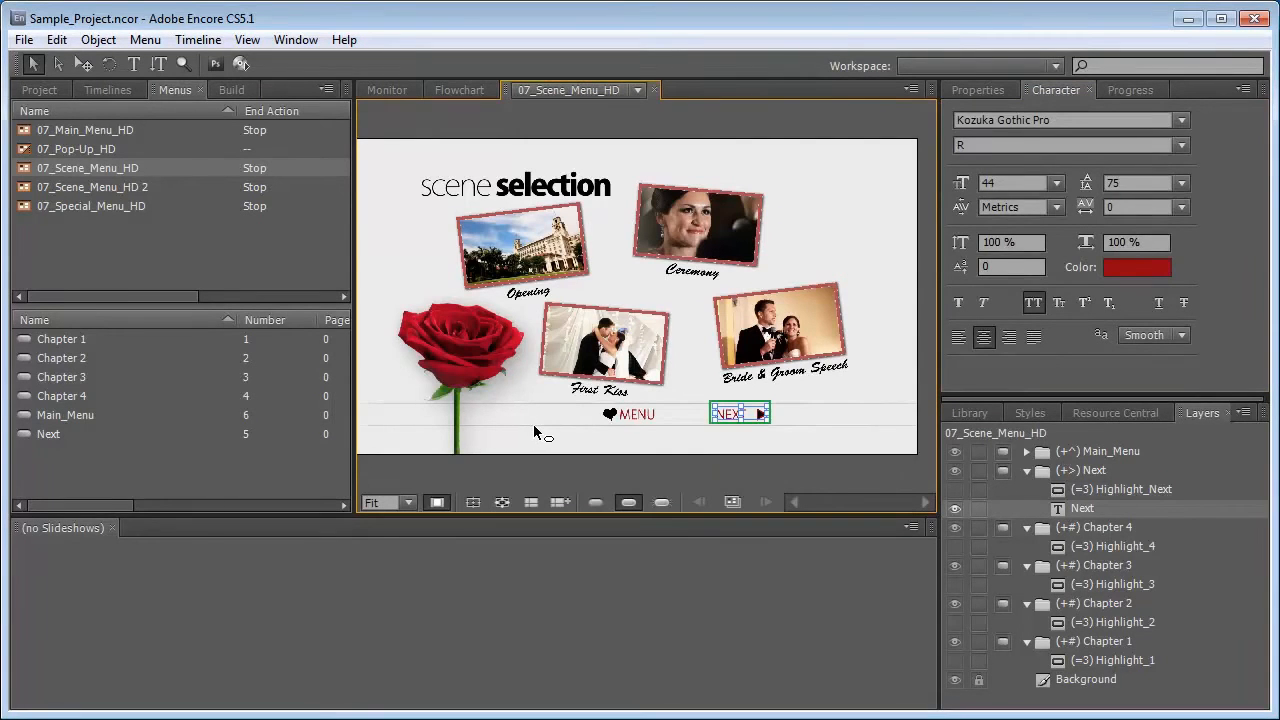
Open 07_Scene_Menu_HD 2 and set its Previous (BACK) button text to the same dark red, 92060F.
double_click(101, 186)
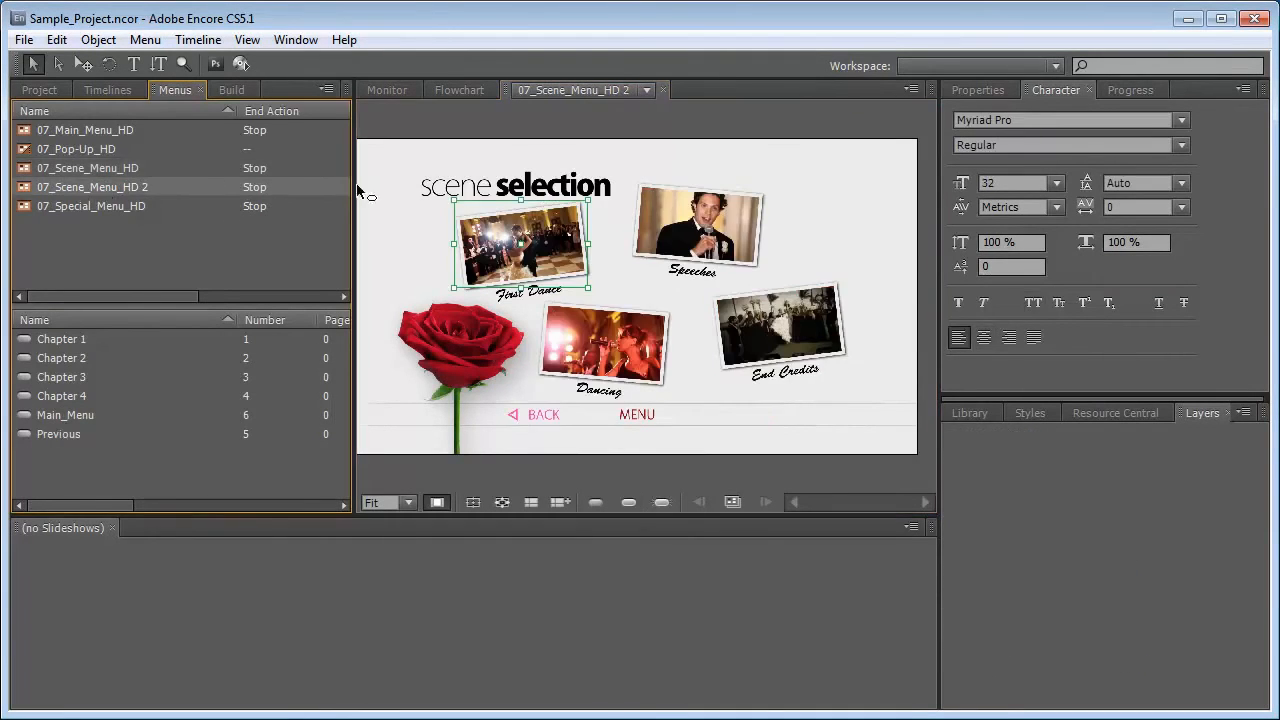
click(548, 411)
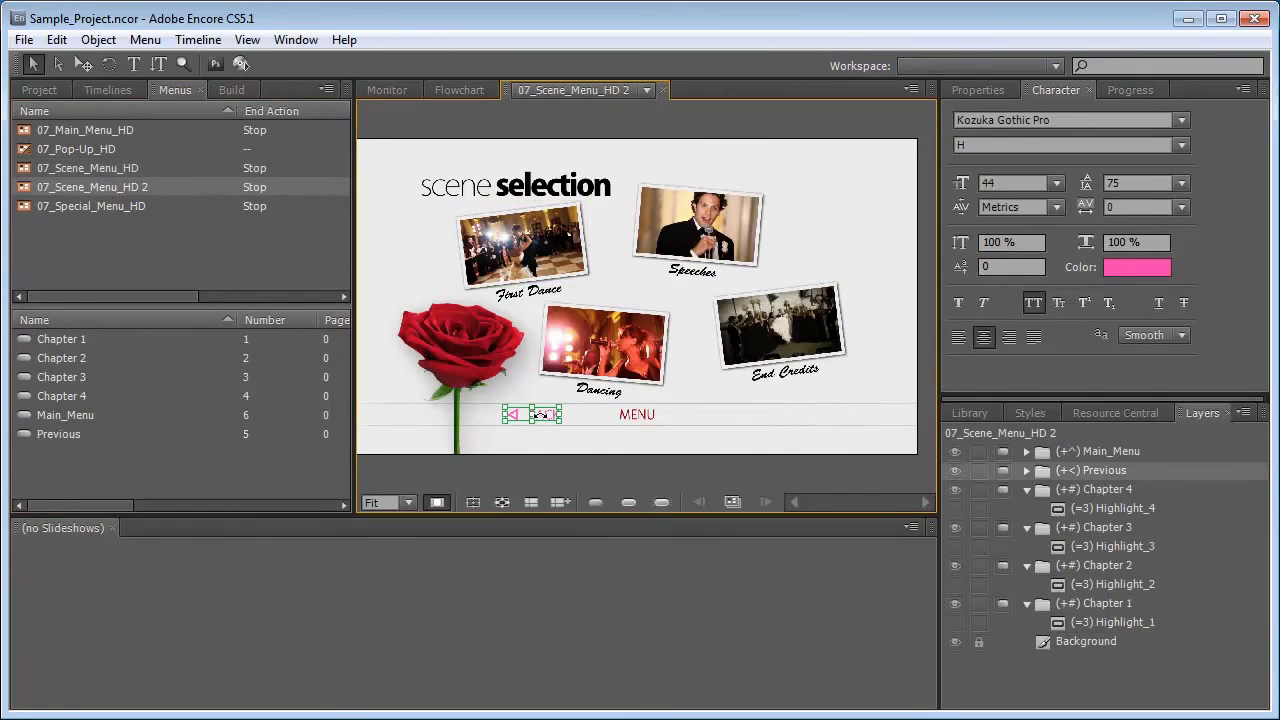
click(1140, 268)
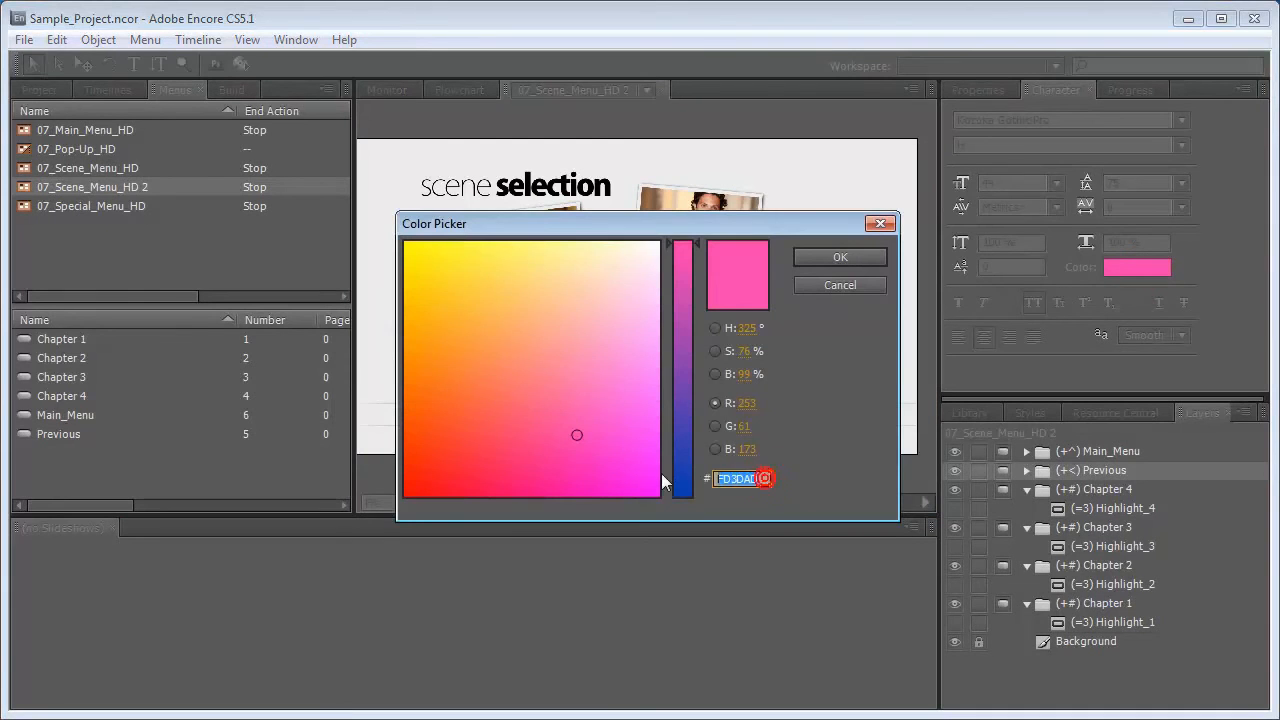
key(ctrl+v)
click(818, 262)
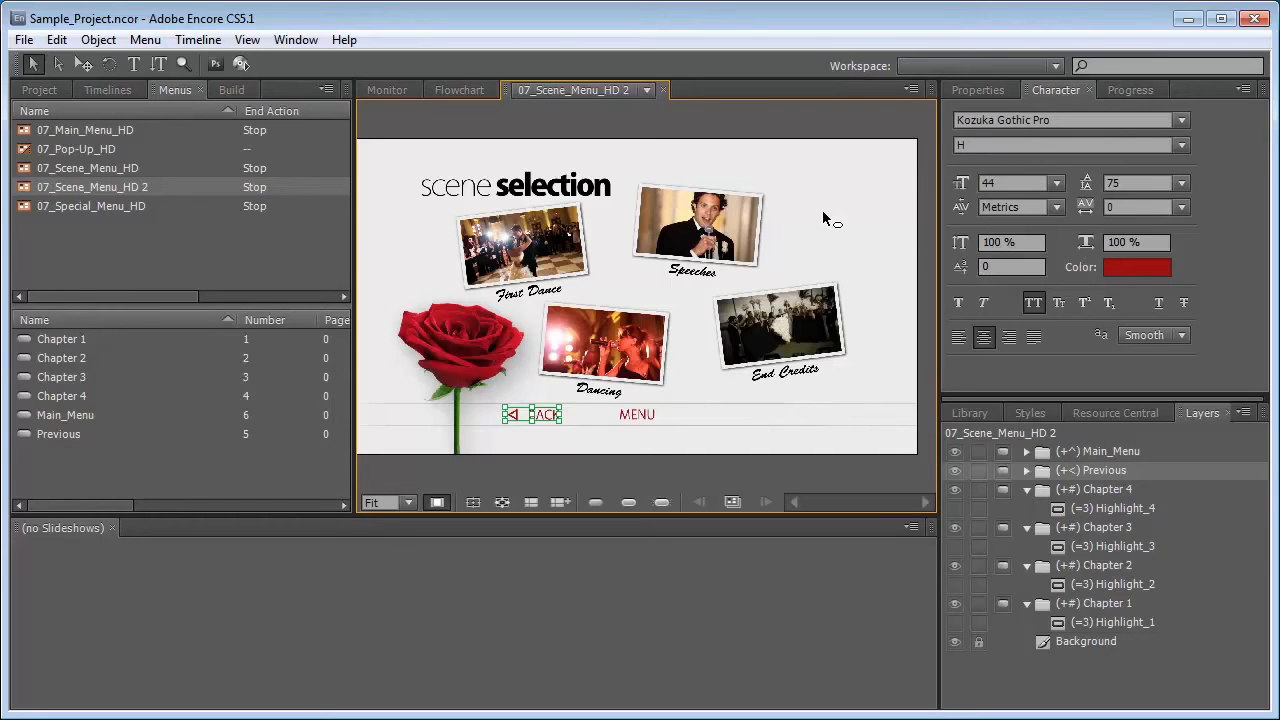
Open 07_Main_Menu_HD, try moving the Highlight_1 heart of Play_Feature away from the PLAY MOVIE text, and undo the move.
double_click(107, 128)
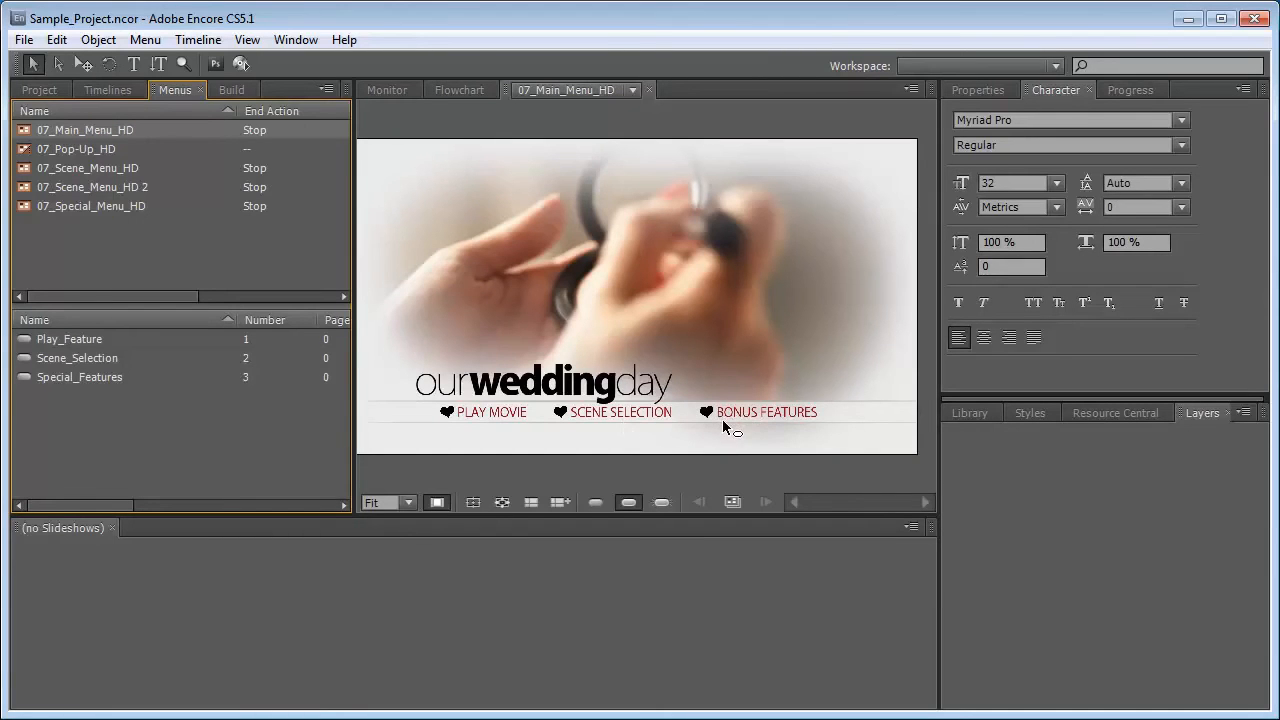
click(604, 118)
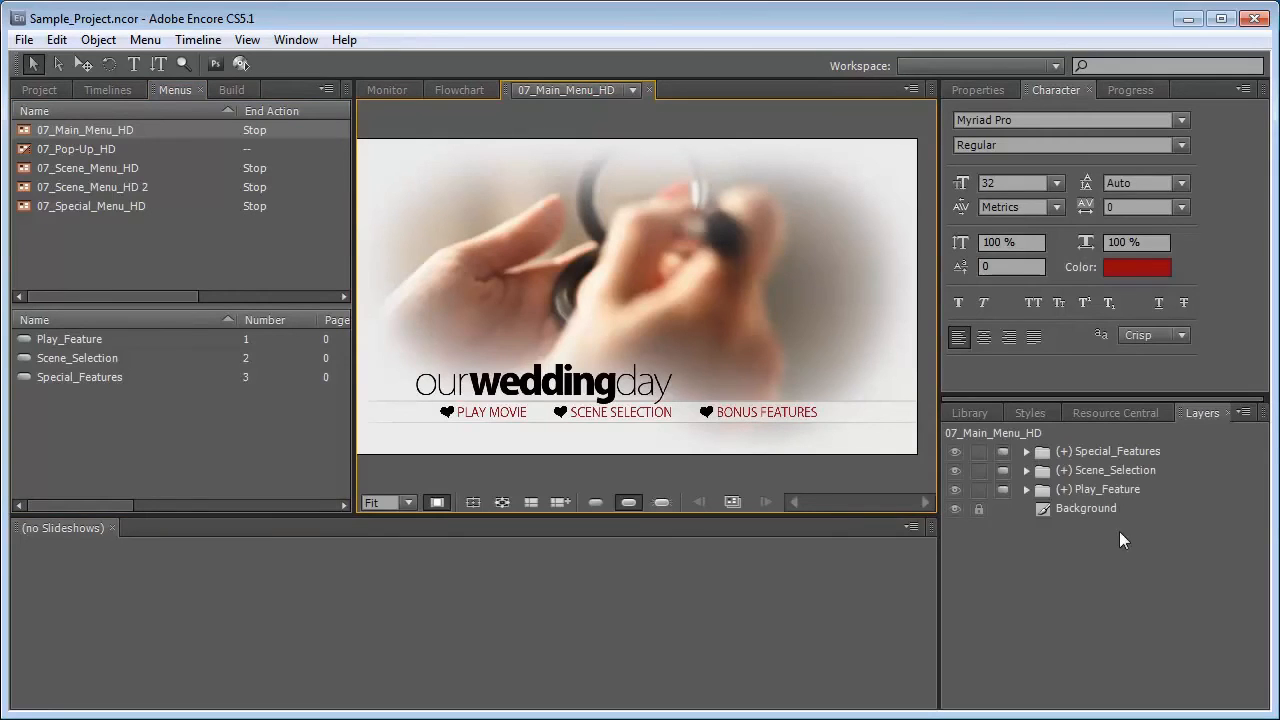
click(84, 65)
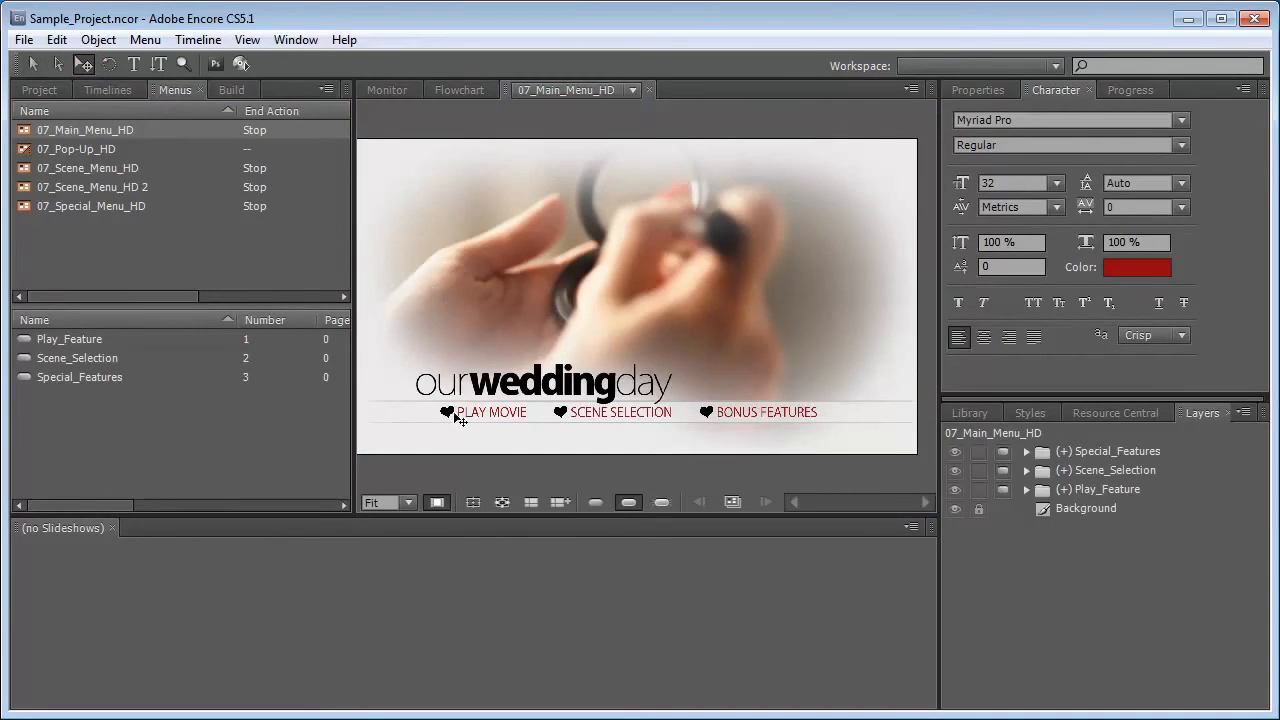
click(1027, 489)
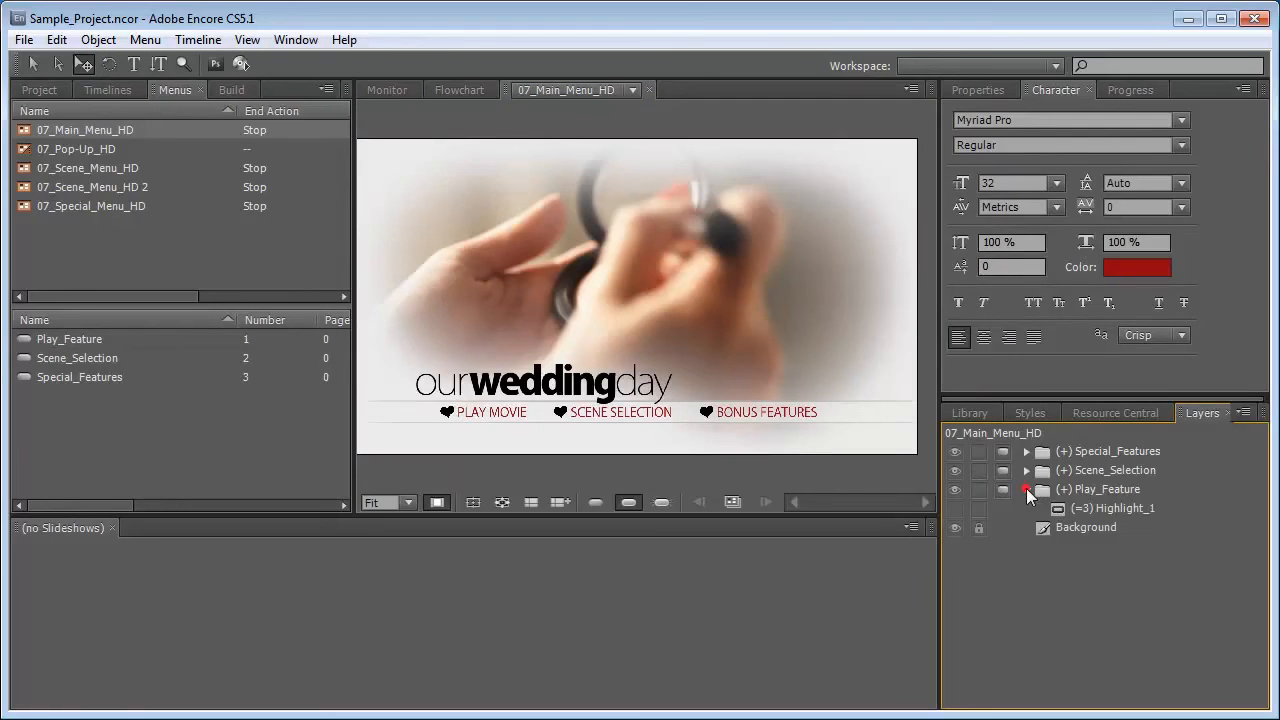
click(1118, 506)
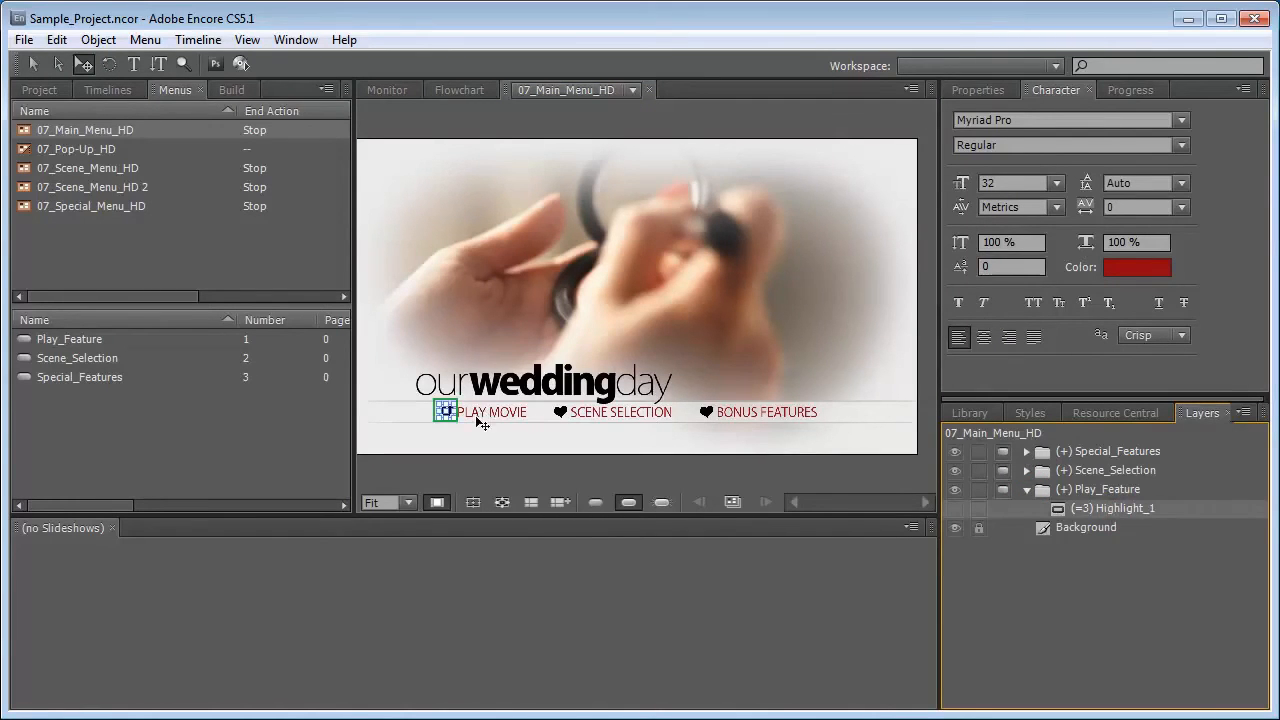
key(z)
click(474, 416)
click(551, 440)
key(m)
drag(576, 346, 474, 350)
key(ctrl+z)
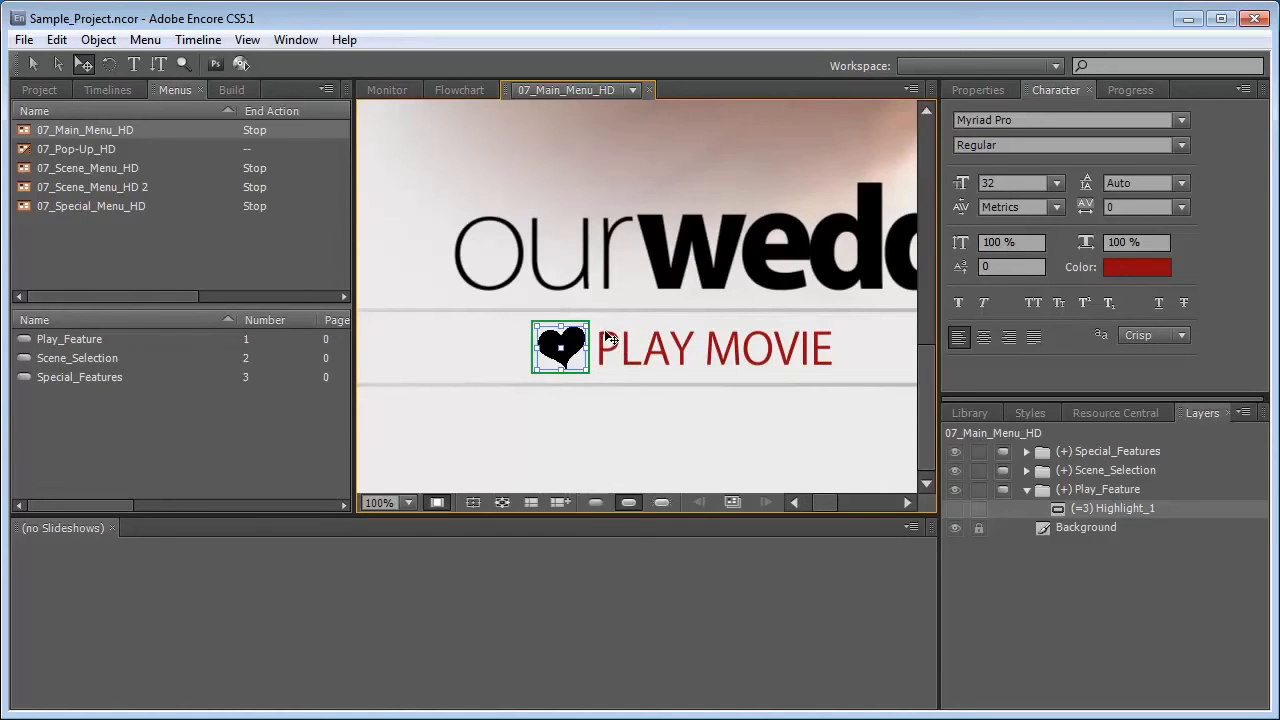
Duplicate the Play_Feature button to a spot above the PLAY MOVIE text and rename the copy Button 4.
click(1087, 491)
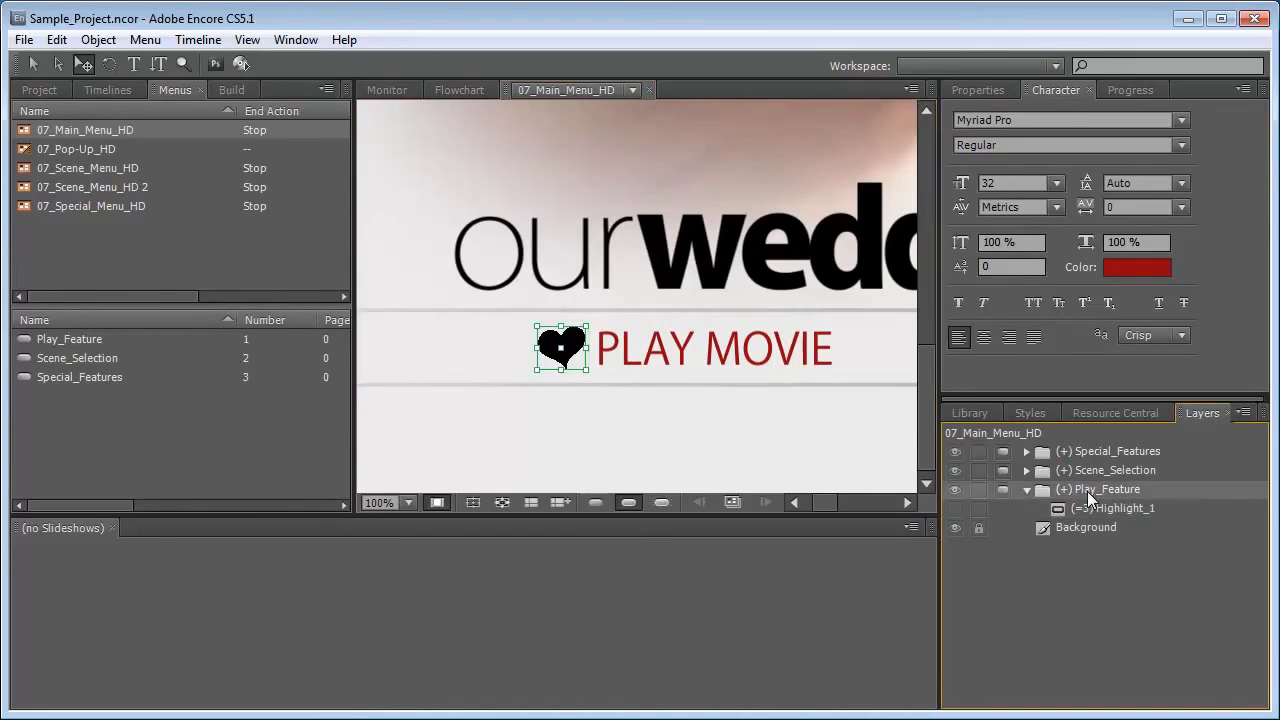
click(1025, 491)
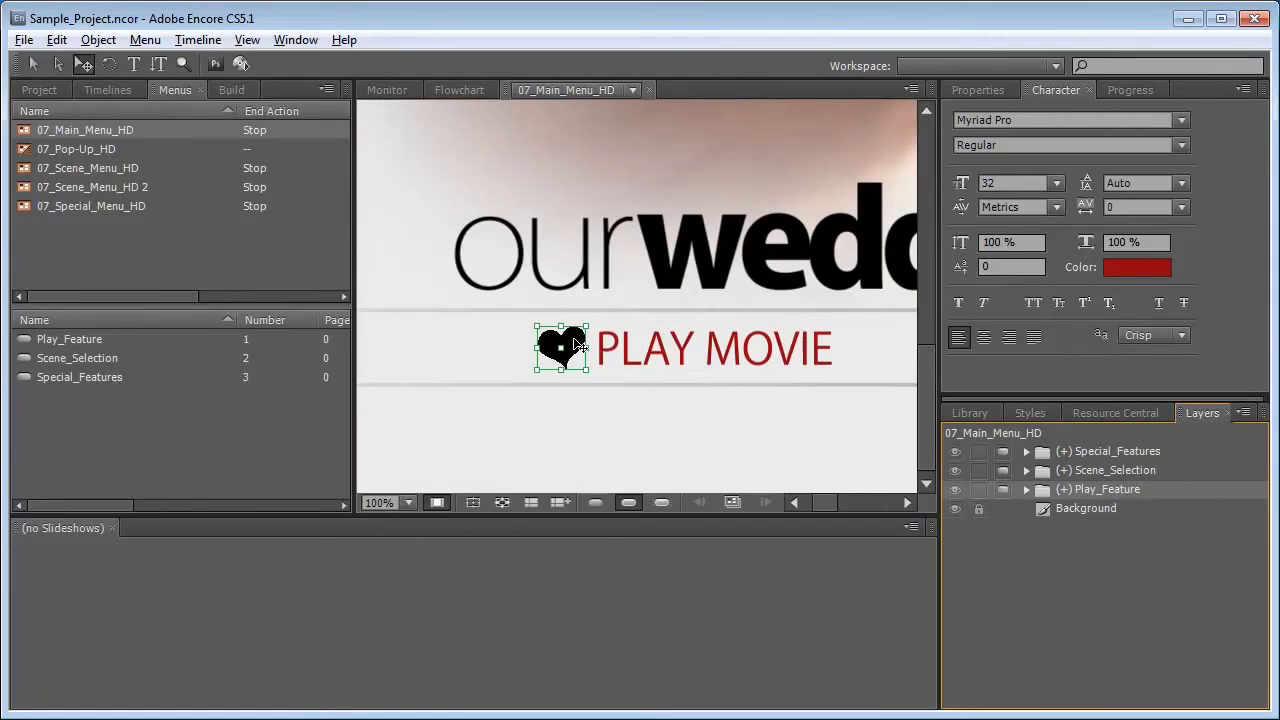
drag(576, 343, 678, 279)
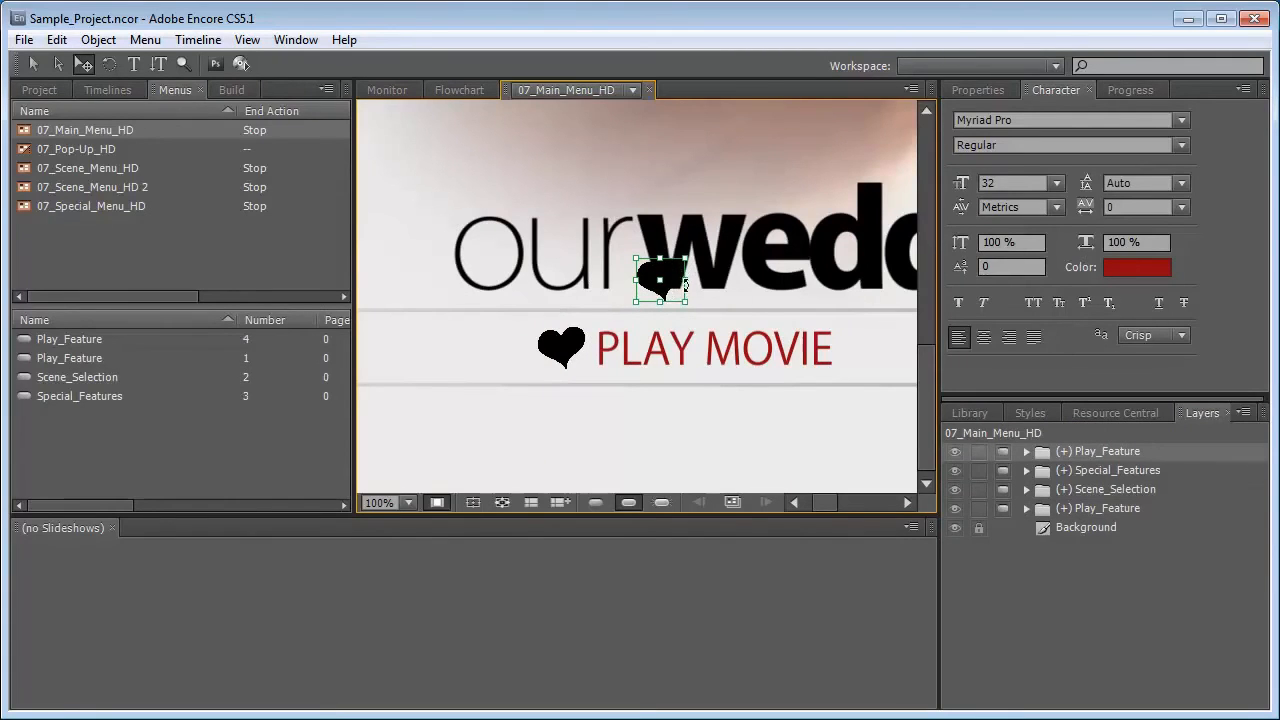
click(975, 90)
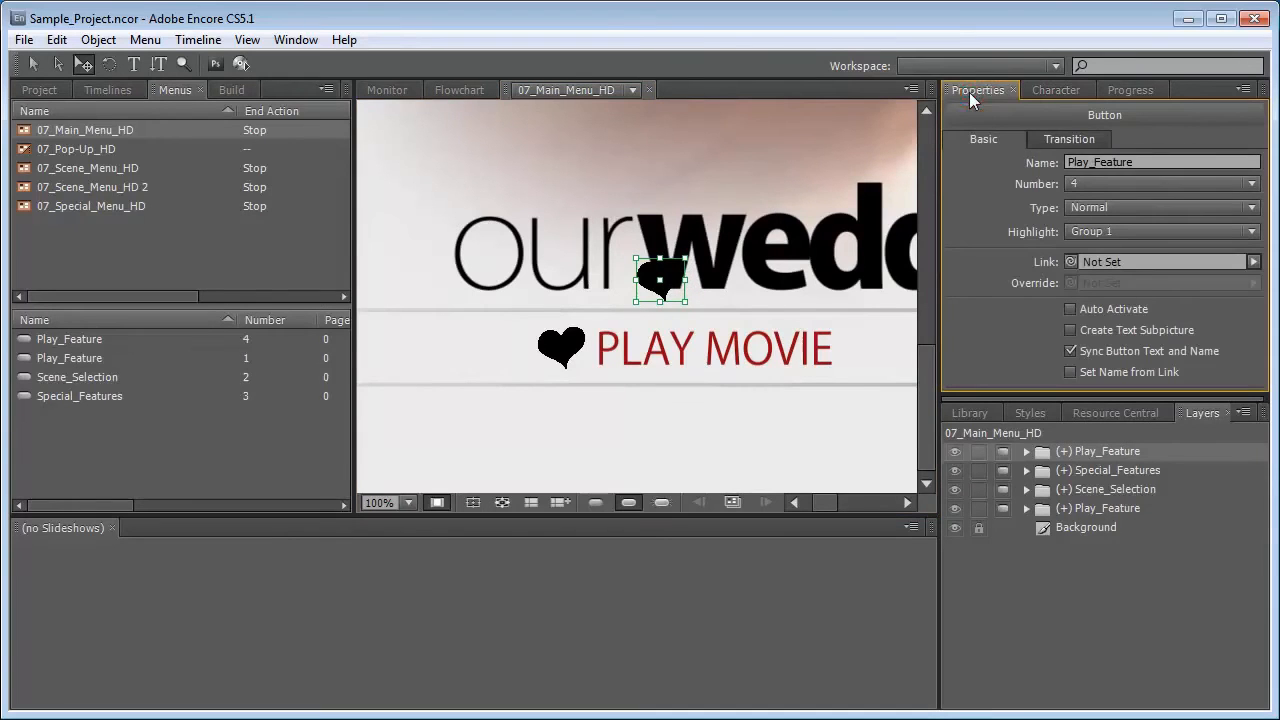
click(1154, 161)
drag(1154, 161, 1030, 165)
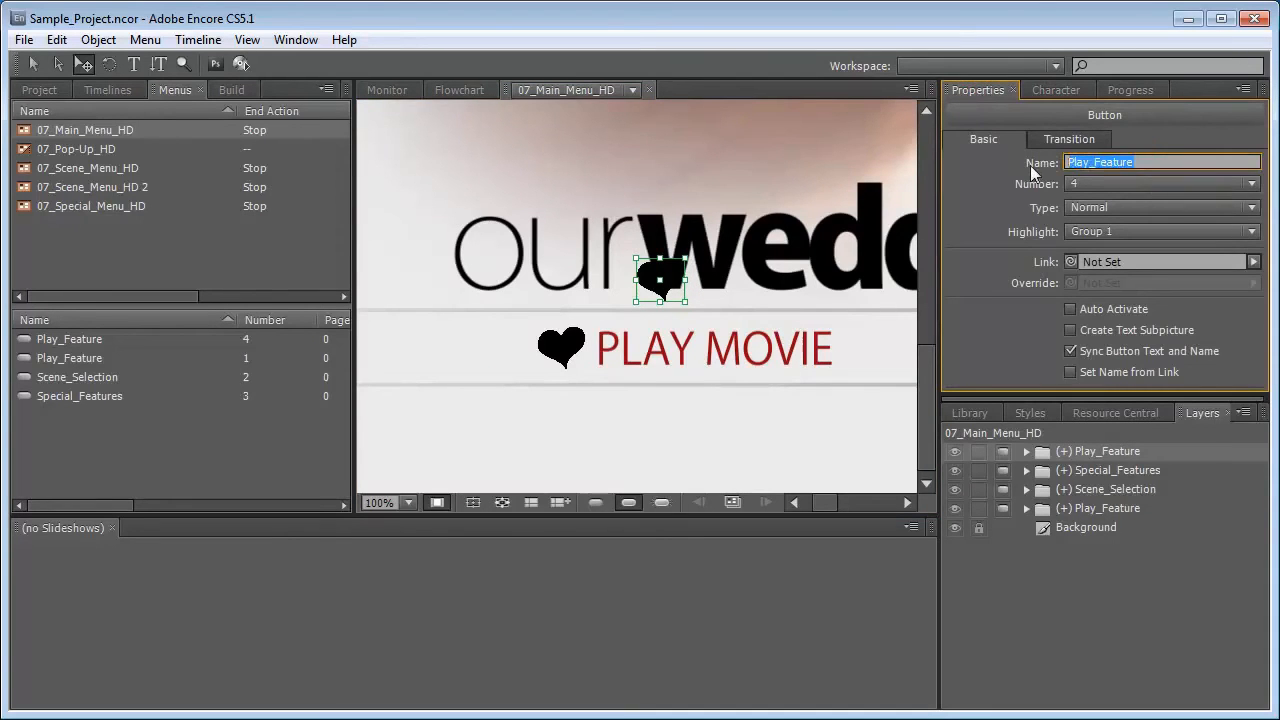
text(Button 4)
click(640, 214)
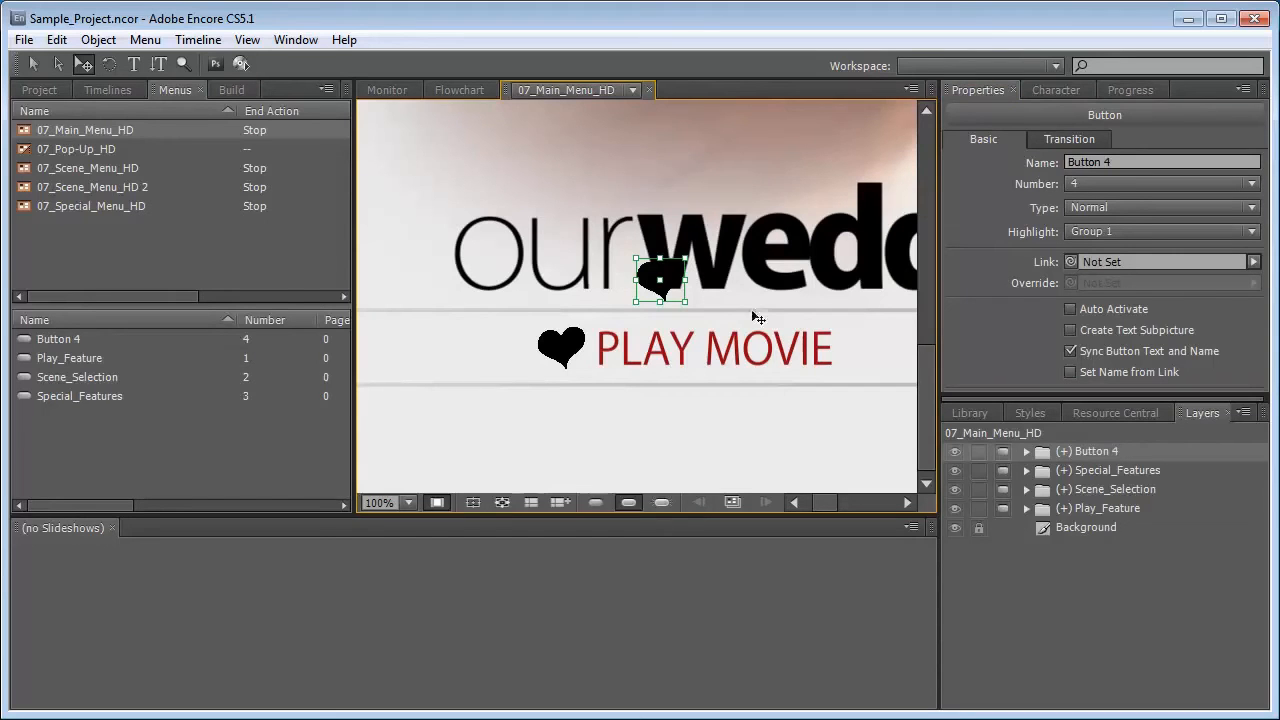
Delete the Button 4 copy from 07_Main_Menu_HD and fit the whole menu in the viewer with nothing selected.
click(1097, 452)
key(Delete)
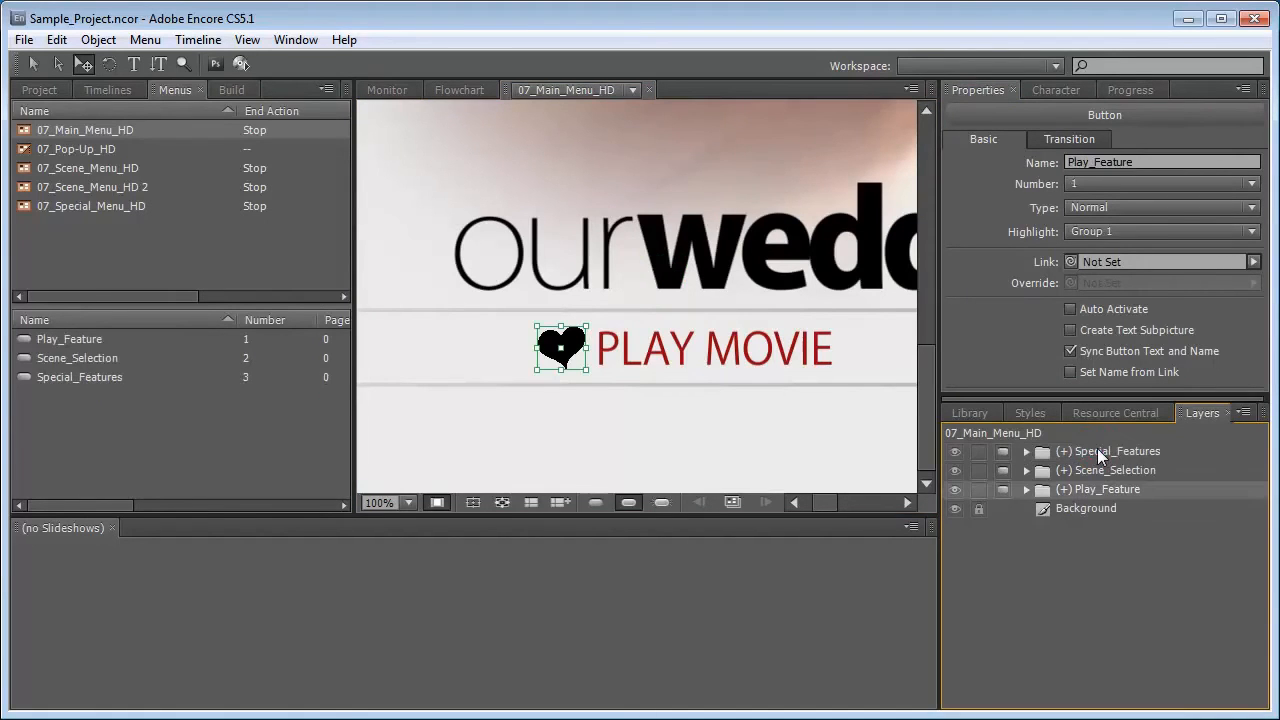
click(693, 420)
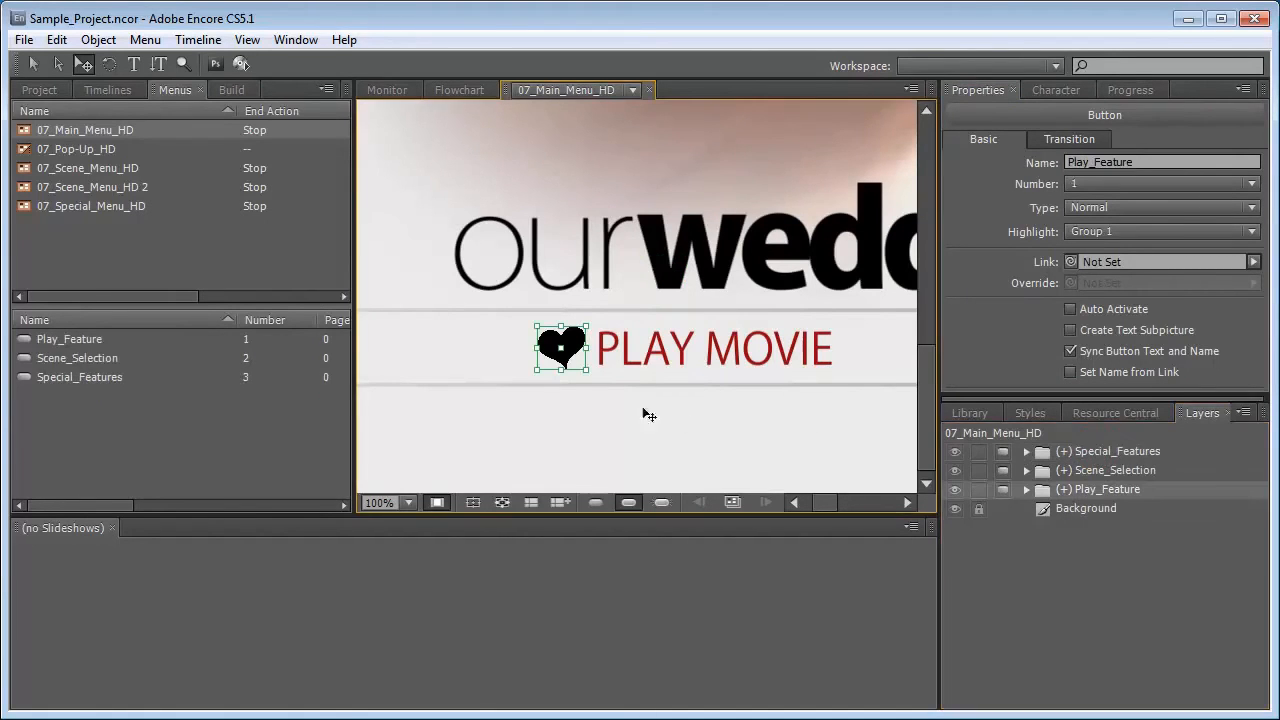
click(408, 502)
click(405, 525)
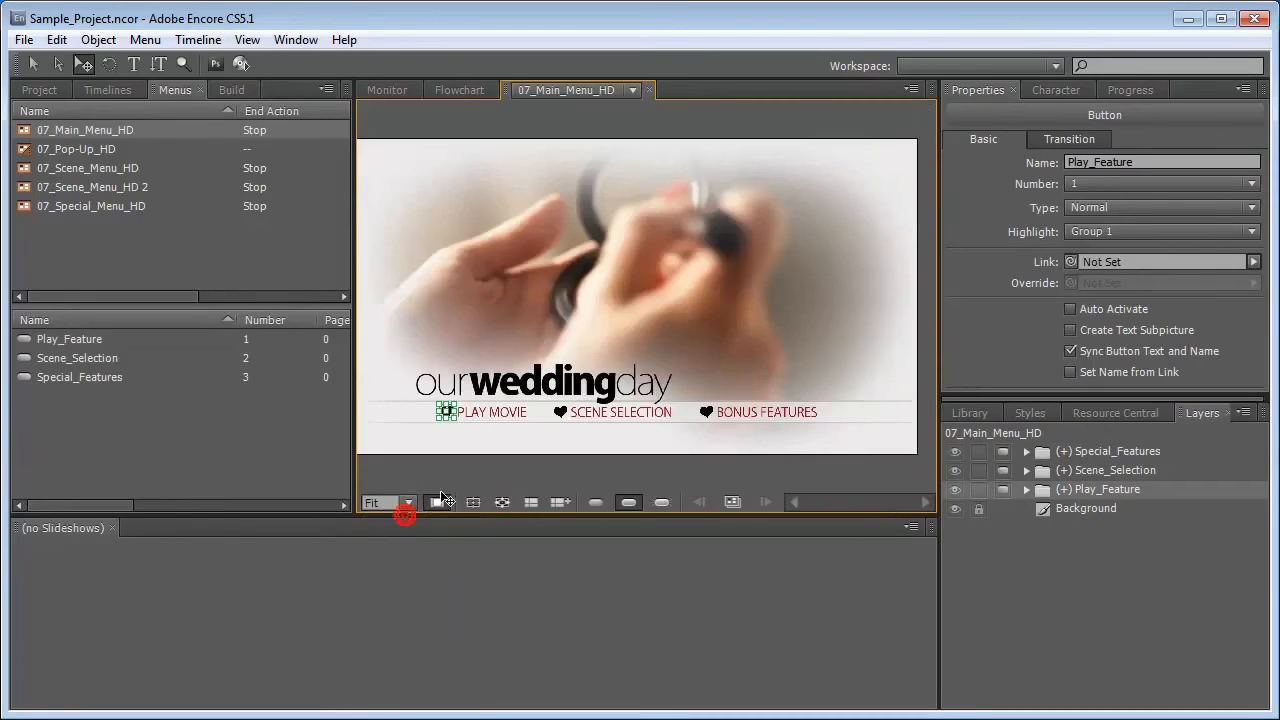
click(33, 63)
click(447, 386)
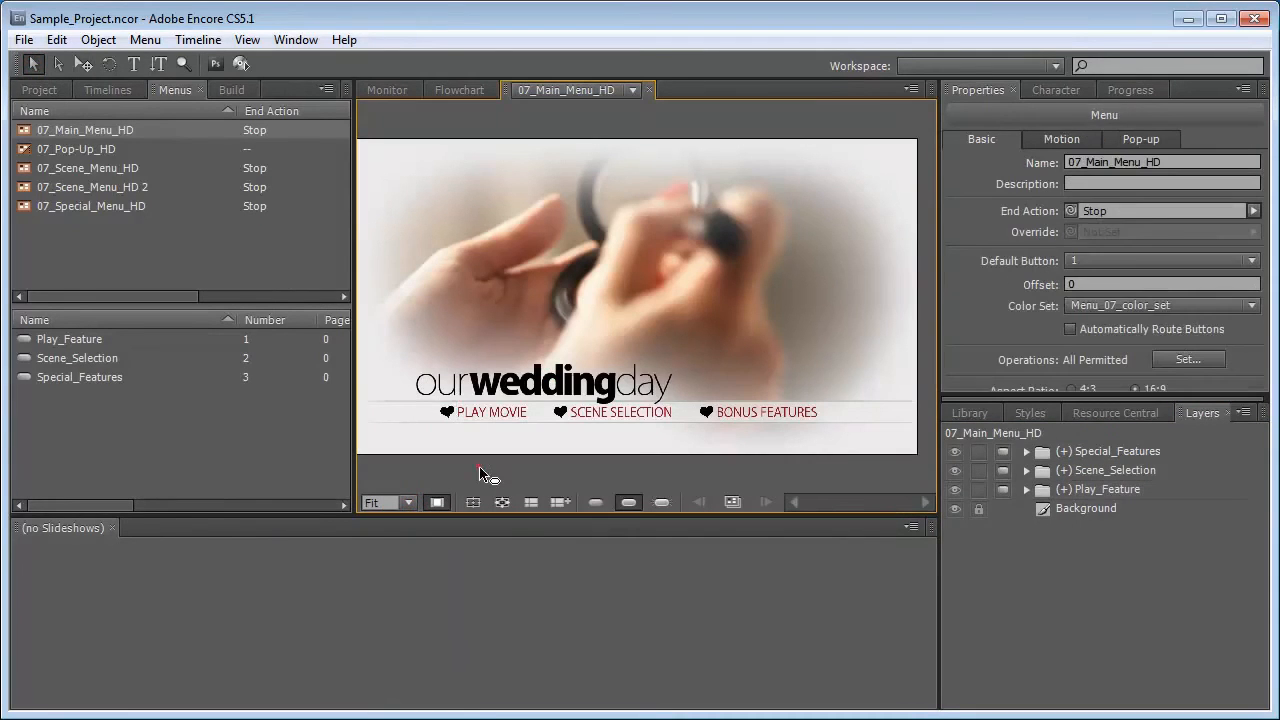
Open 07_Pop-Up_HD and delete the Highlight_3 and BONUS FEATURES layers from Special_Features, keeping Bar_Right.
double_click(108, 149)
click(503, 126)
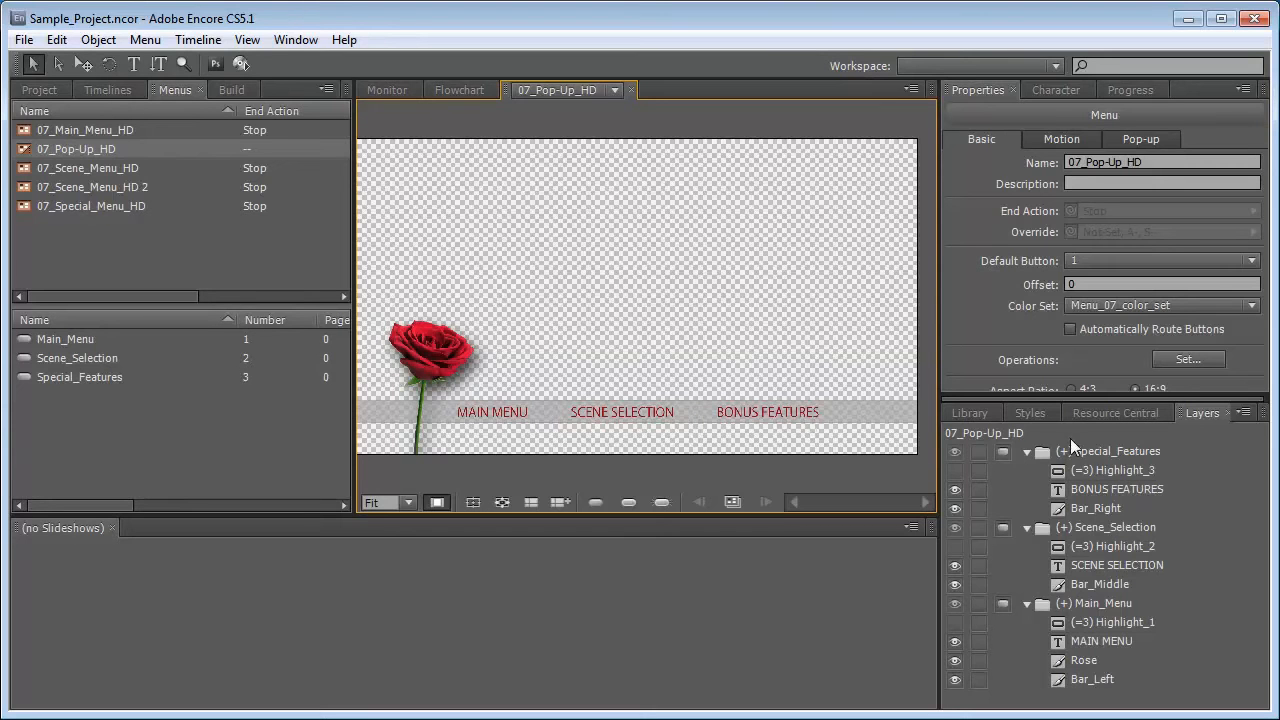
click(1108, 483)
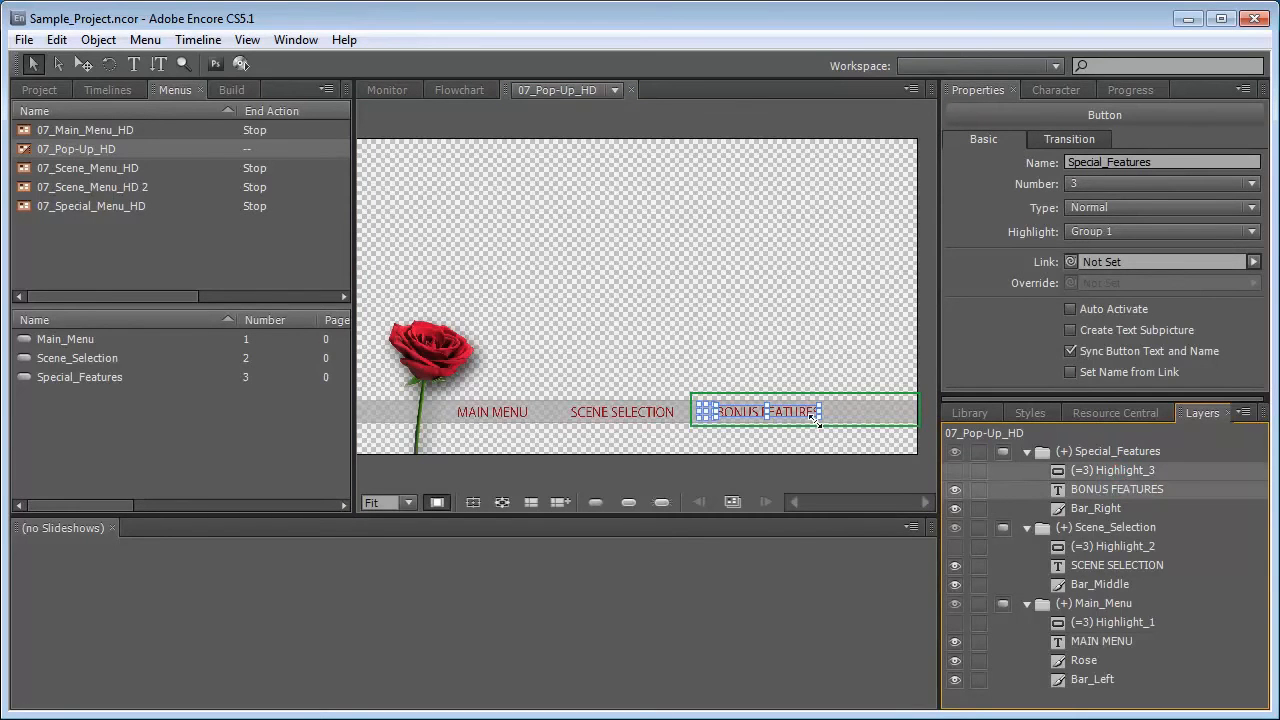
key(Delete)
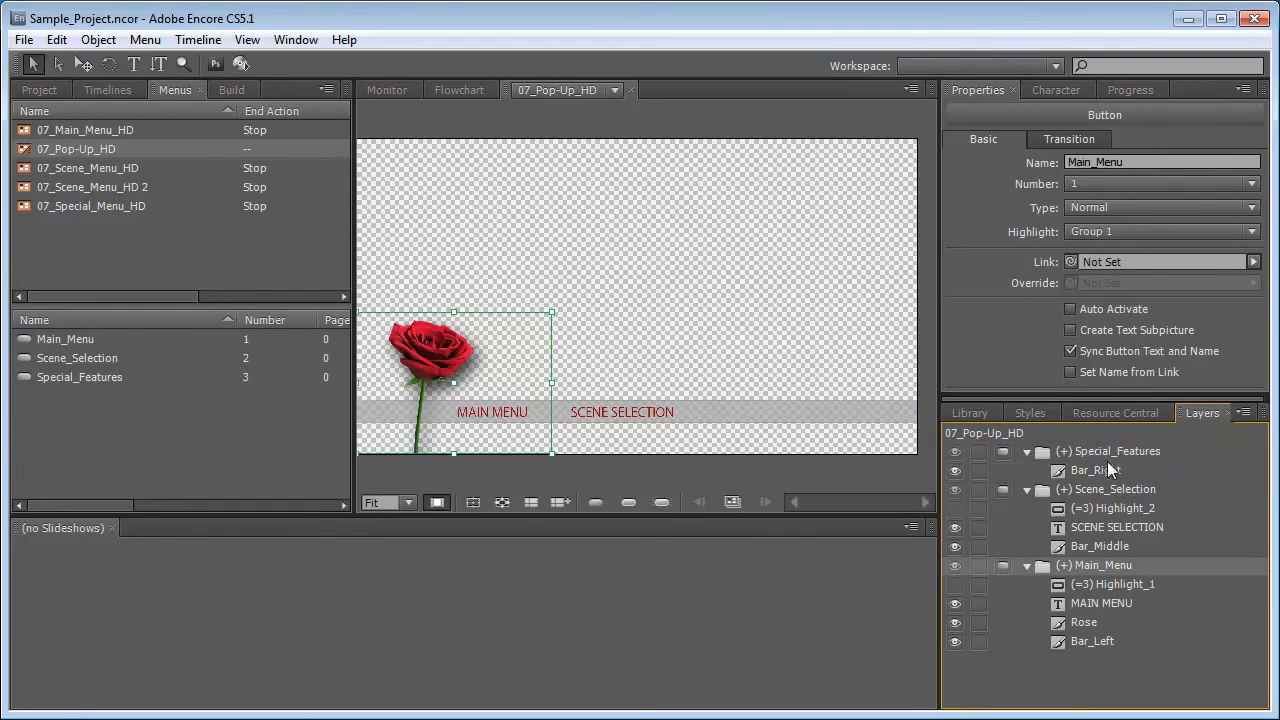
click(1097, 470)
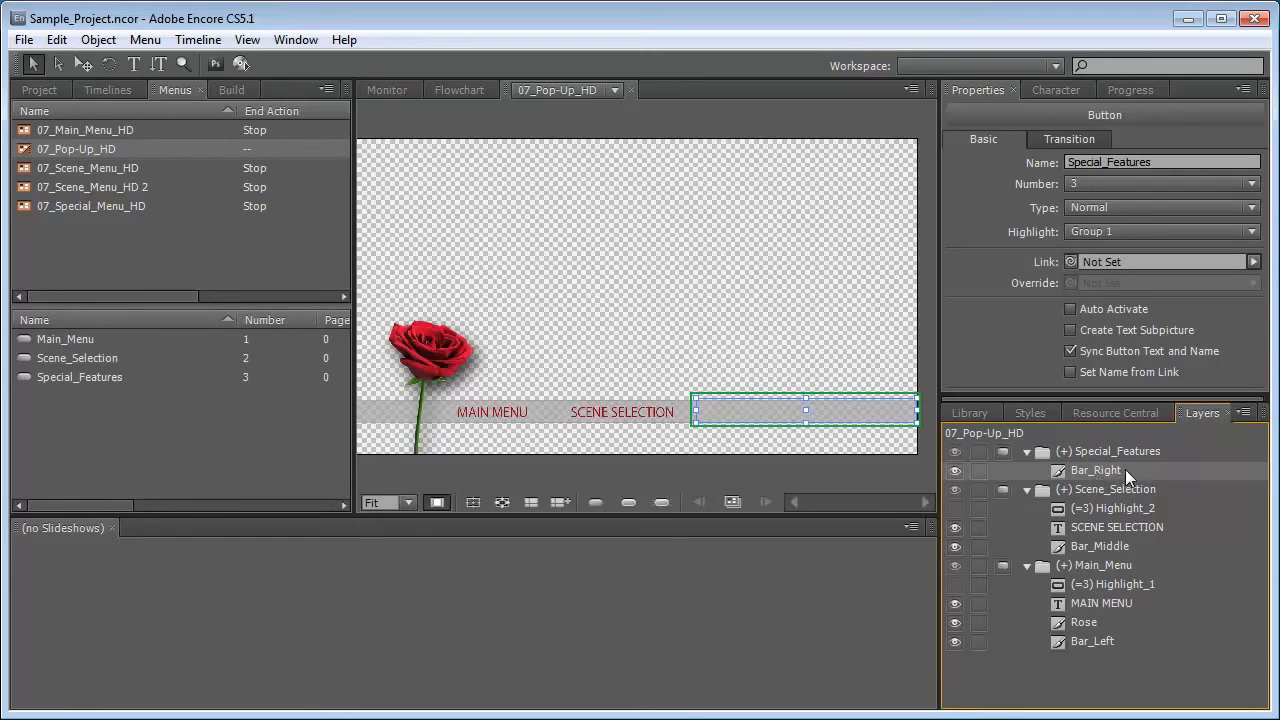
click(590, 127)
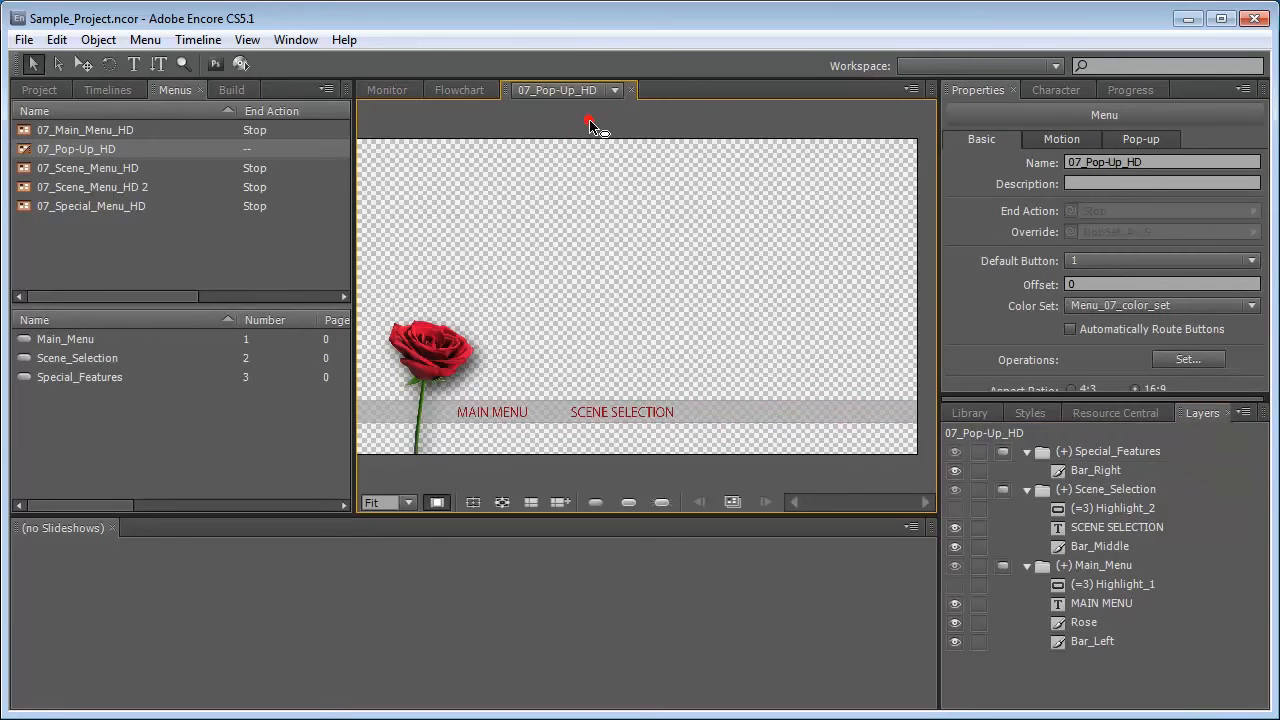
Open 07_Pop-Up_HD in Photoshop, try moving the Bar_Right layer into the Scene_Selection group, undo it, and return to Encore.
click(56, 39)
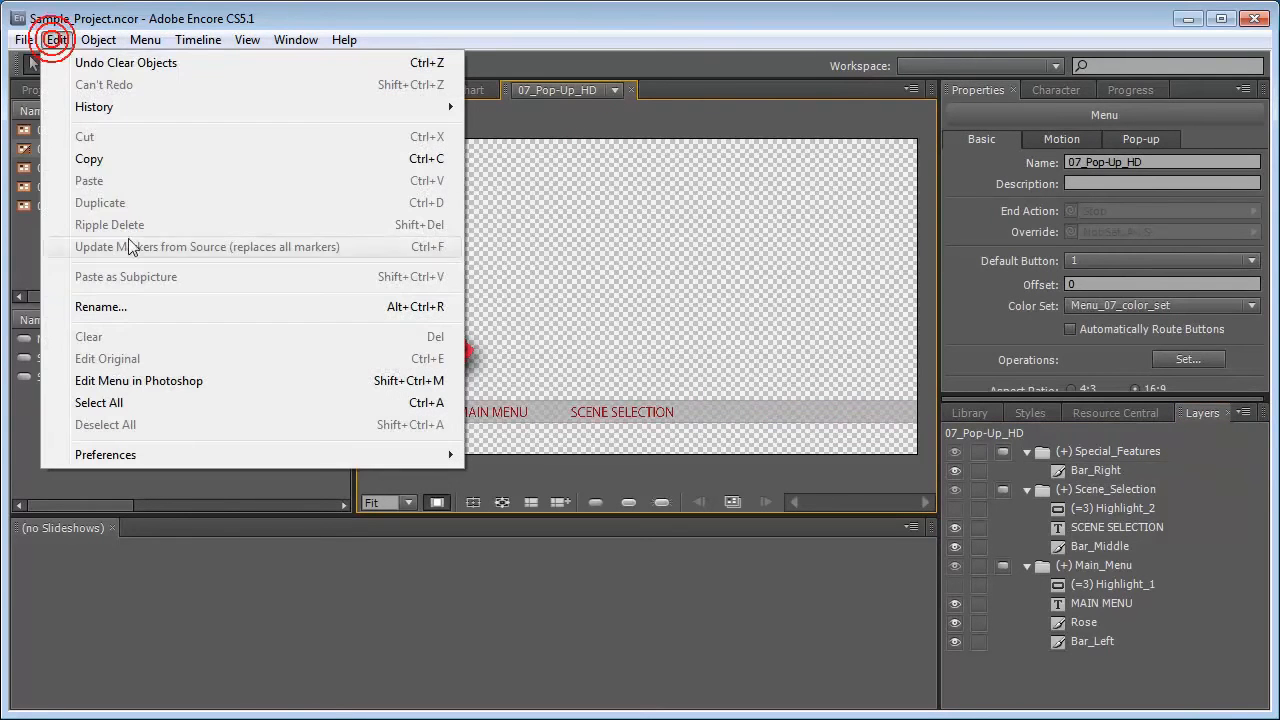
click(157, 384)
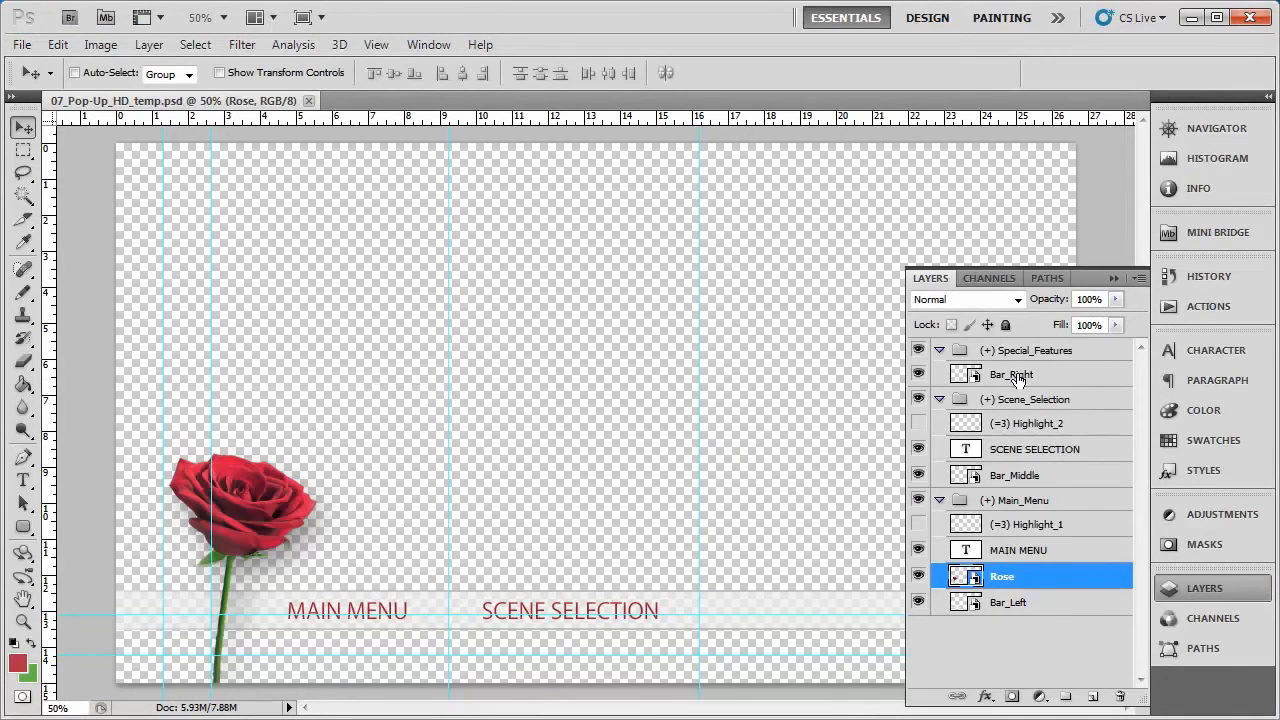
drag(1016, 378, 1019, 400)
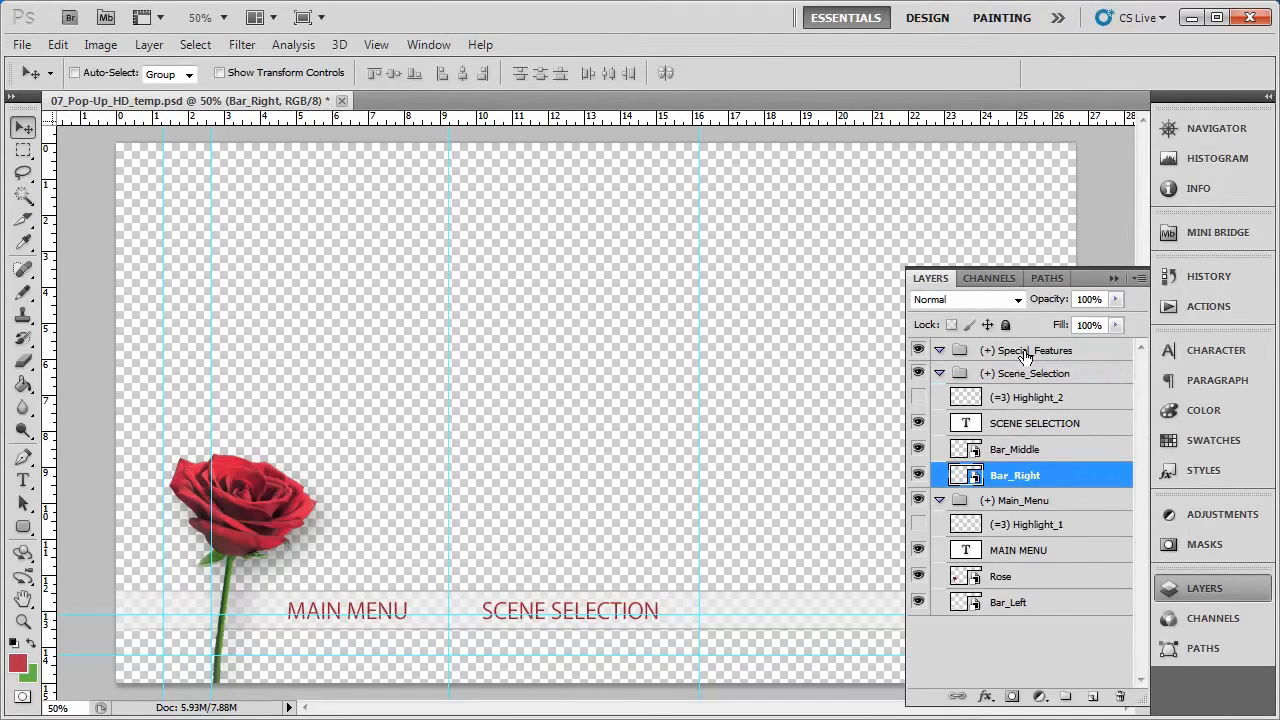
click(1025, 354)
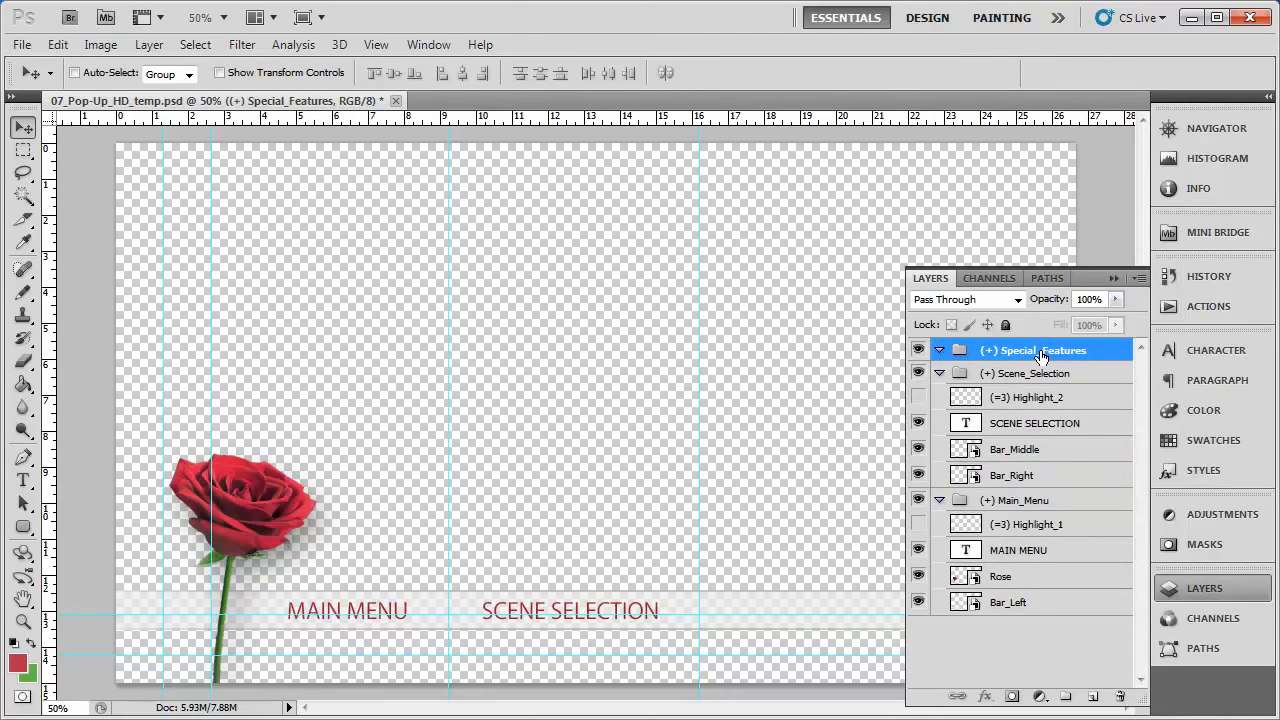
key(ctrl+z)
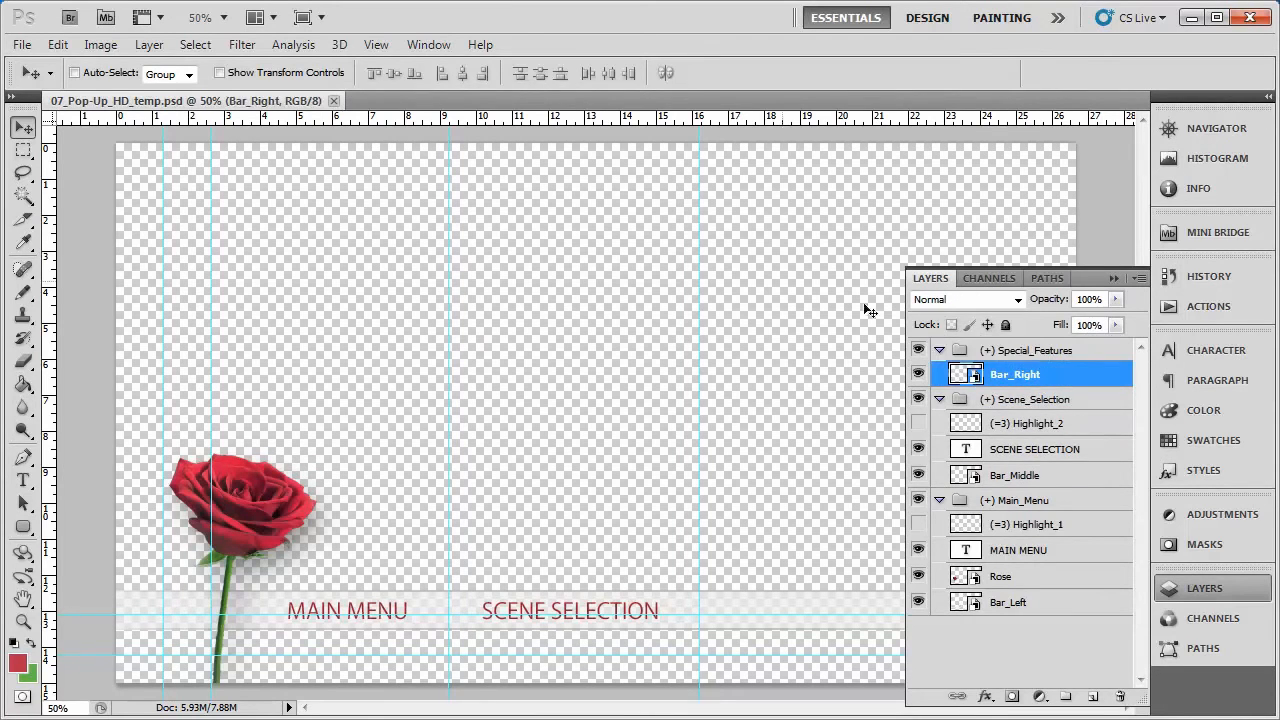
click(335, 100)
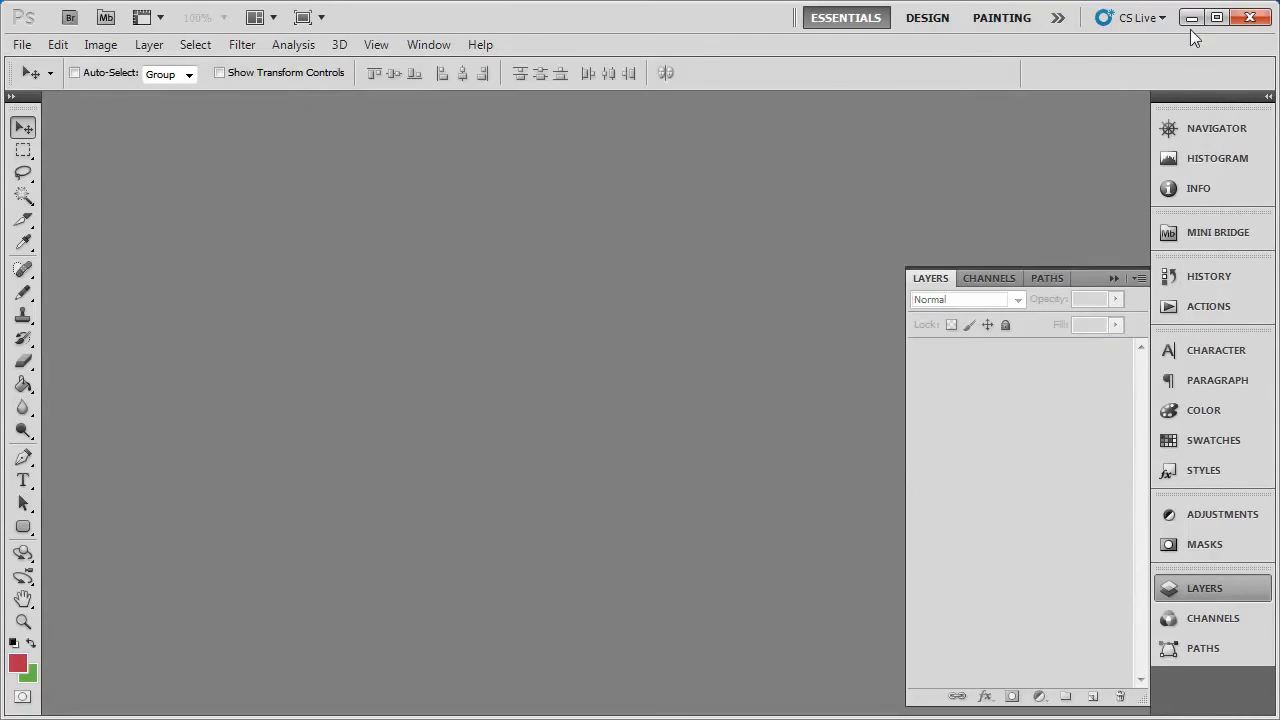
click(1191, 17)
Undo the deletion of Highlight_3 and BONUS FEATURES in 07_Pop-Up_HD, clear the selection, and open 07_Special_Menu_HD.
click(952, 440)
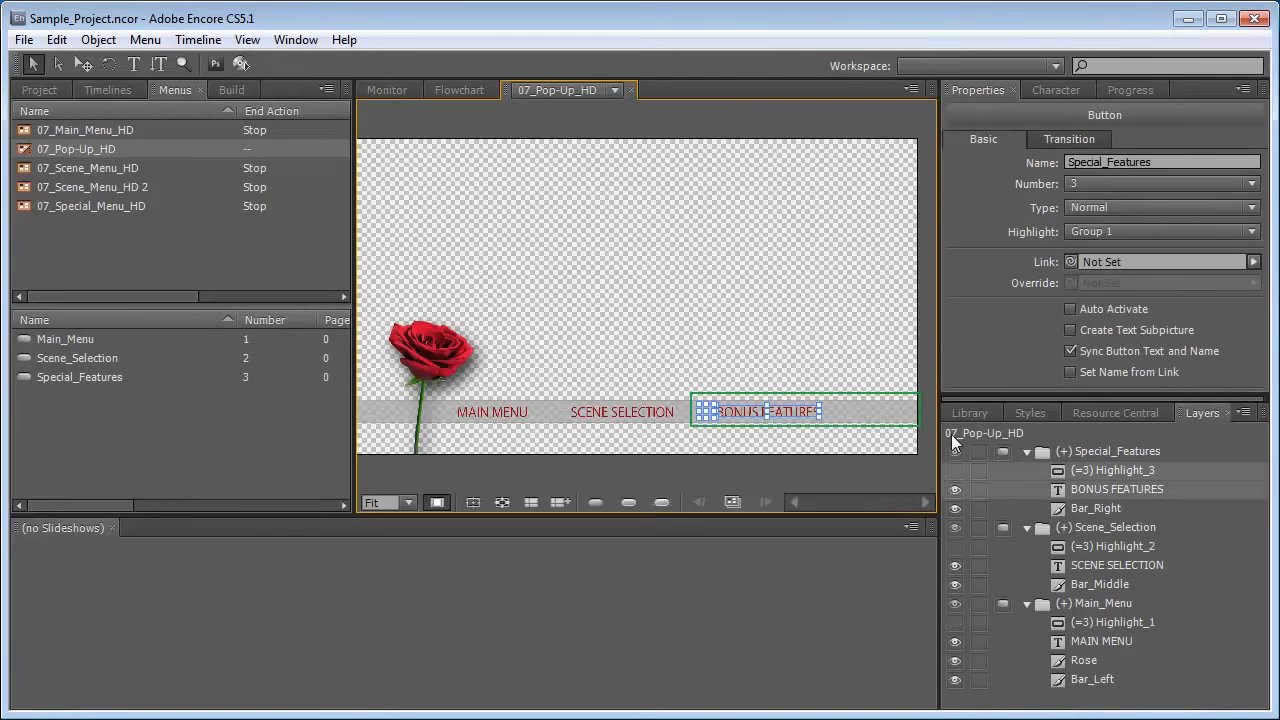
click(1011, 476)
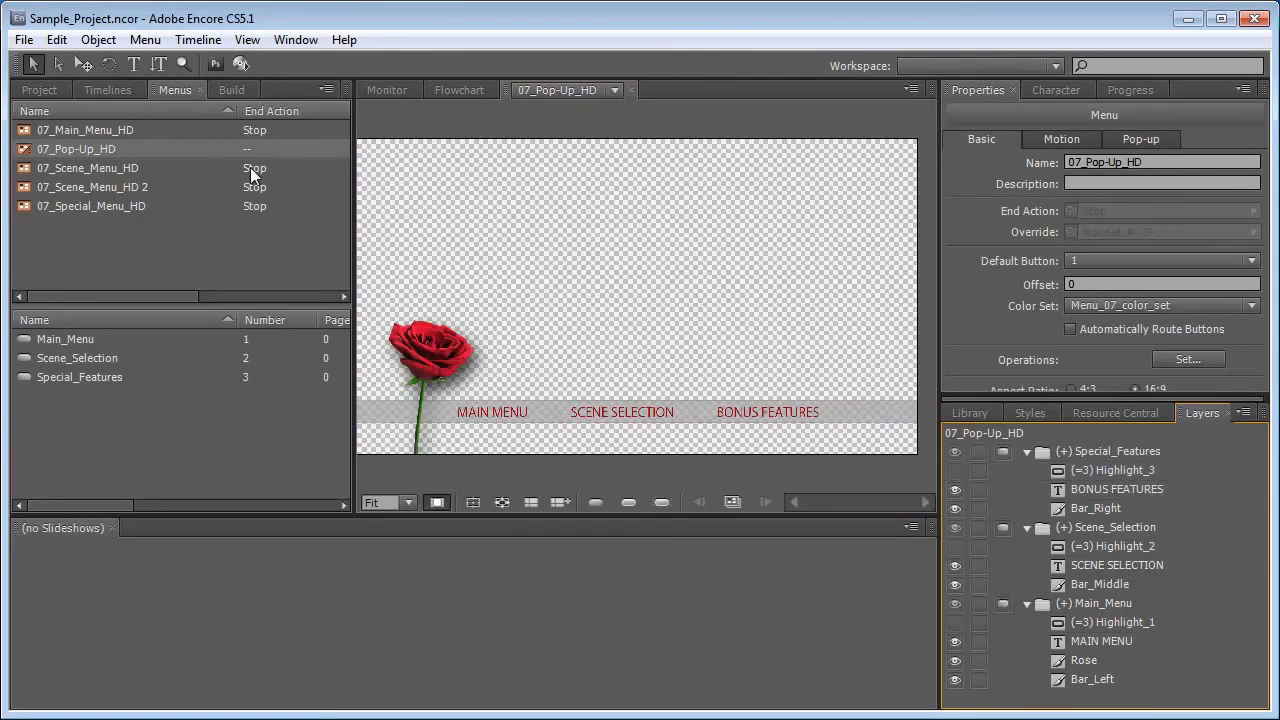
click(101, 168)
click(110, 188)
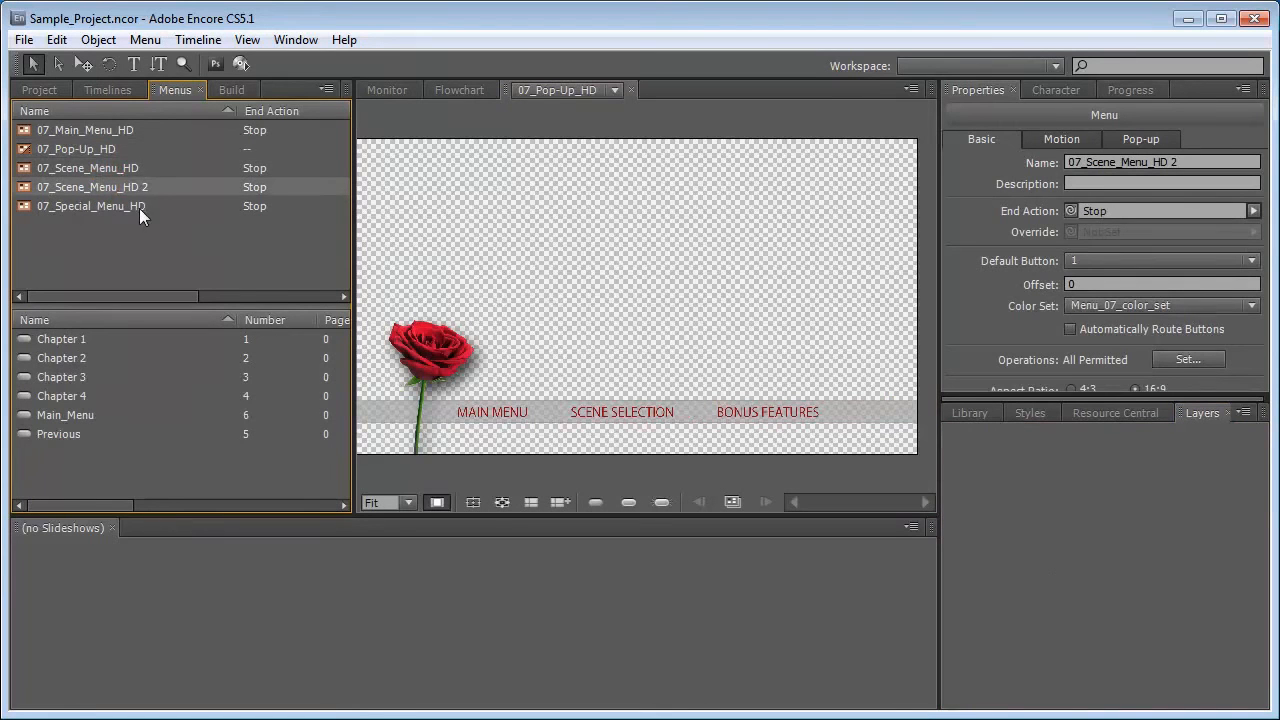
double_click(135, 205)
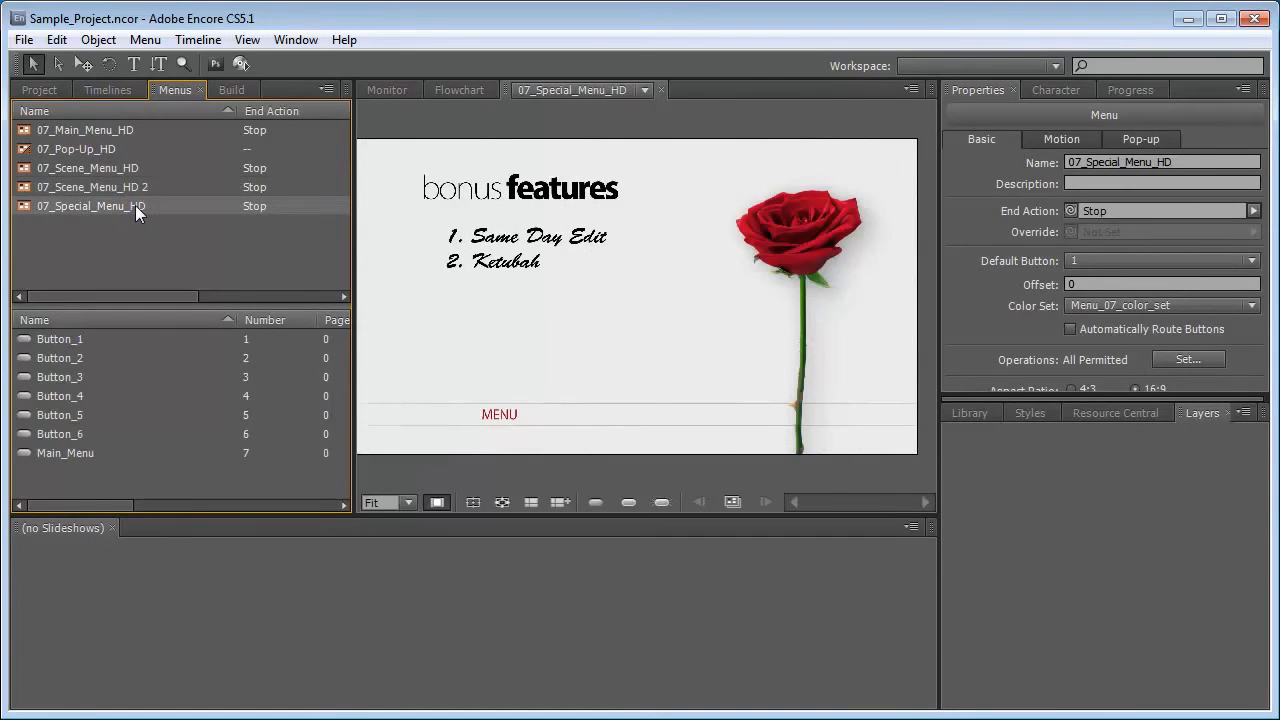
Show the selected button highlights in the bonus features menu and delete the unused Button_3 through Button_6.
click(628, 502)
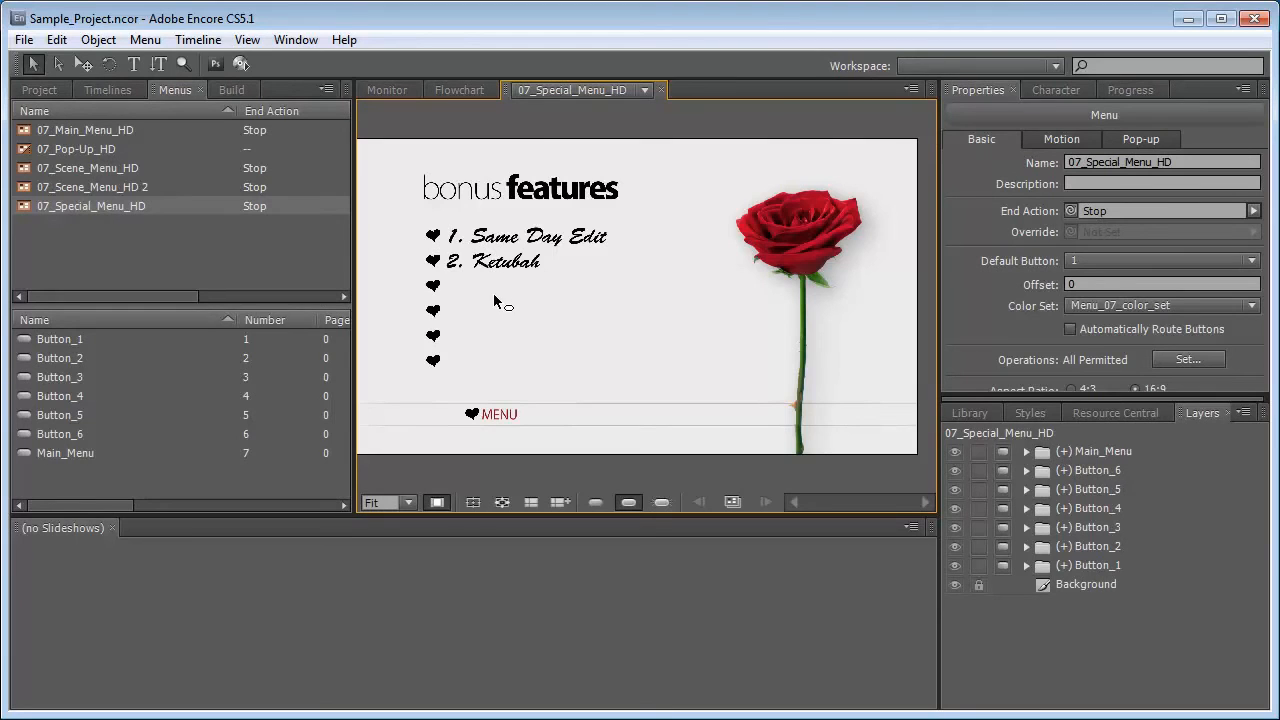
click(1096, 527)
shift+click(1100, 470)
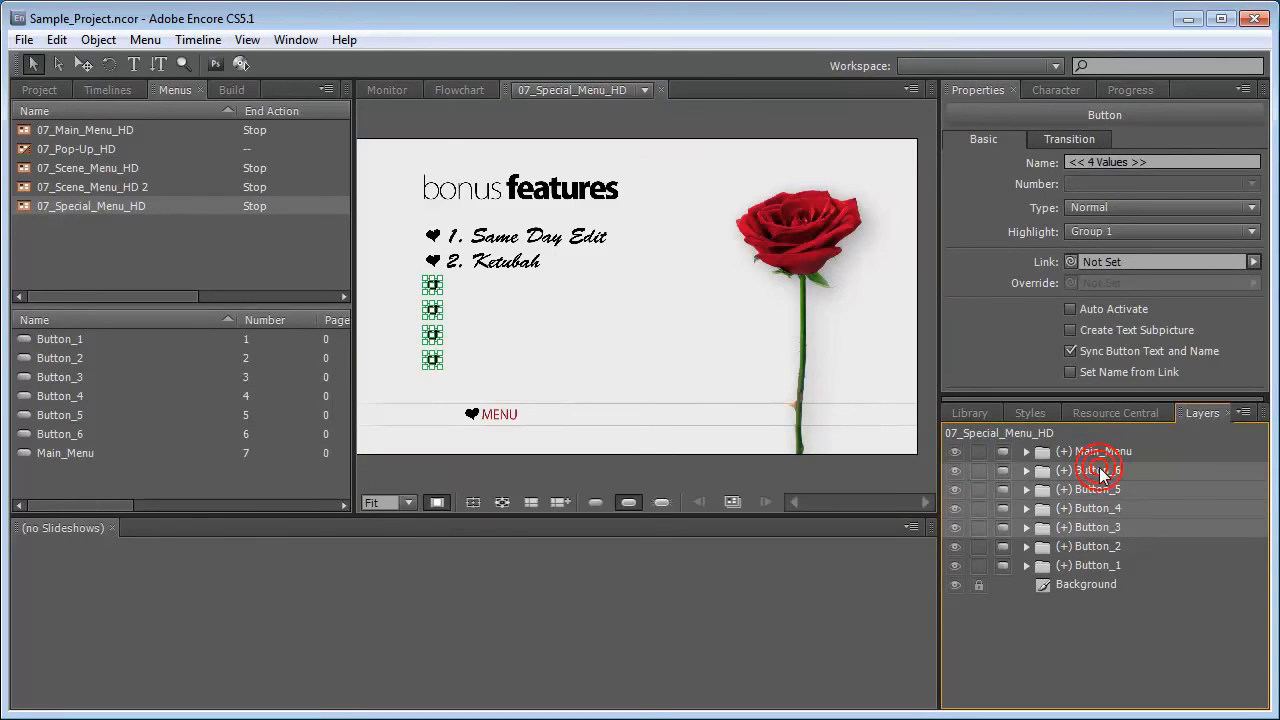
key(Delete)
click(1061, 548)
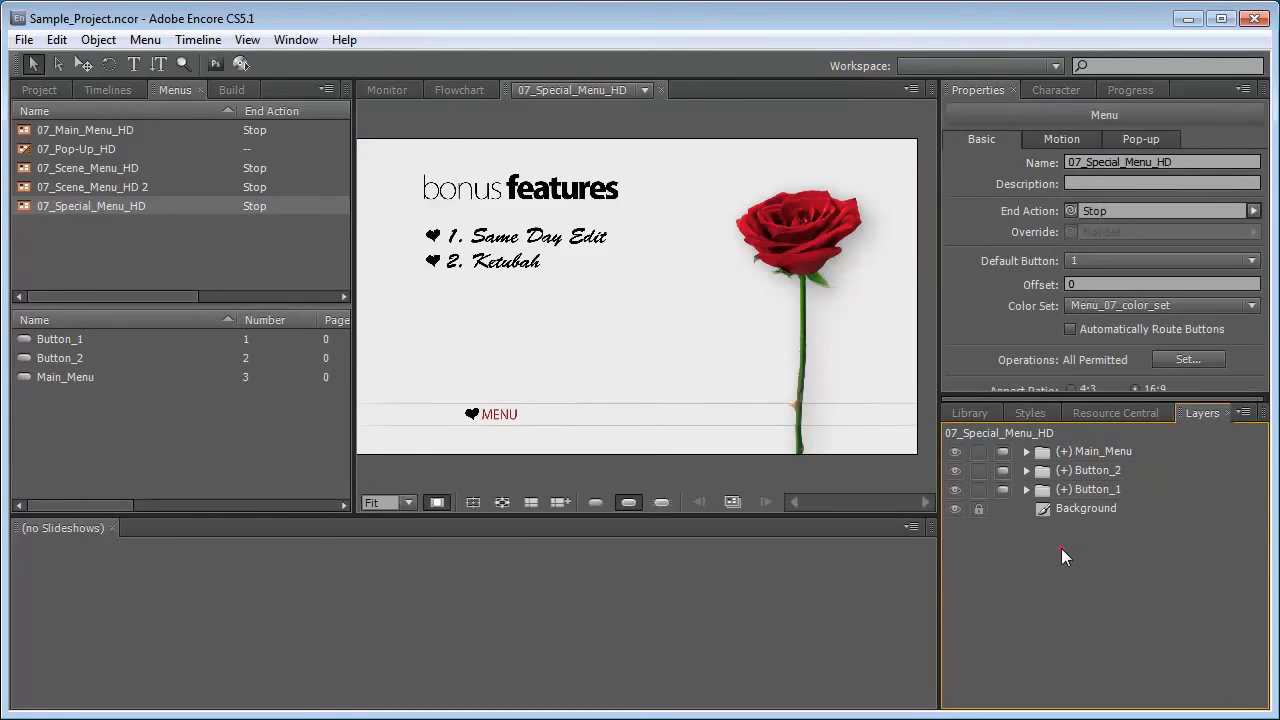
Import 07_Scene_Menu_HD.psd as another menu into the project's Menus folder.
double_click(110, 172)
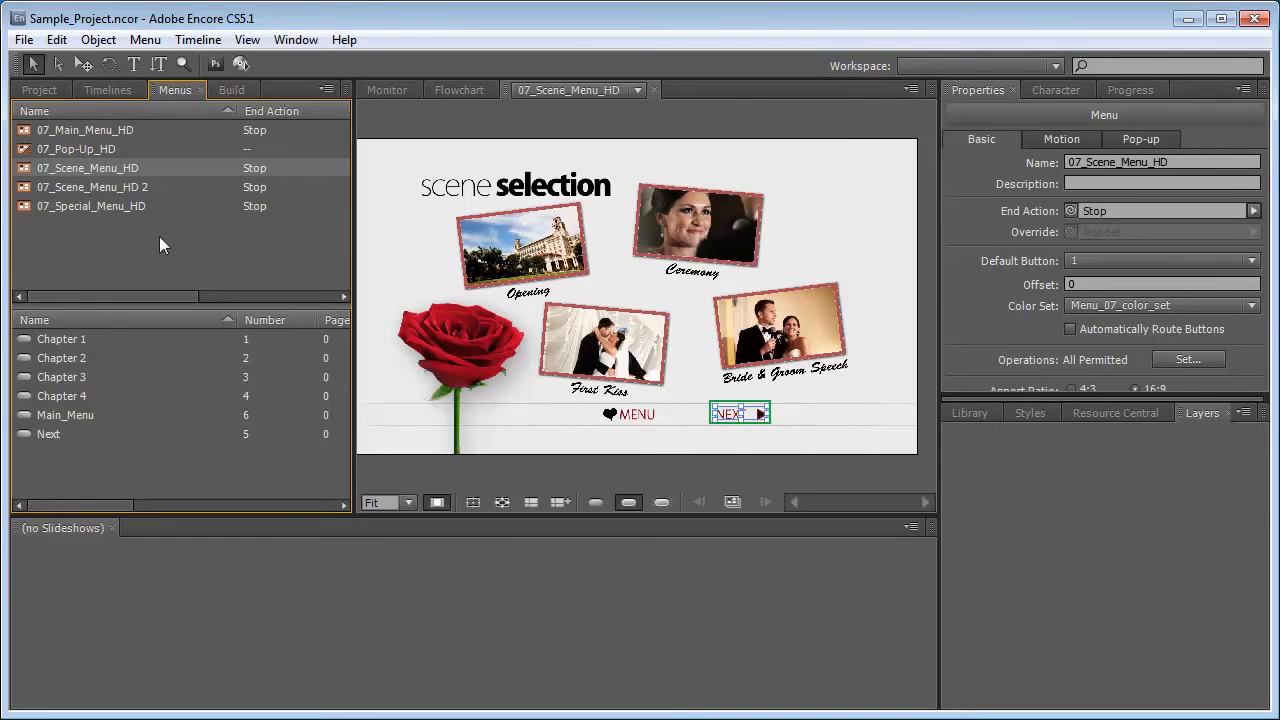
click(104, 236)
click(45, 91)
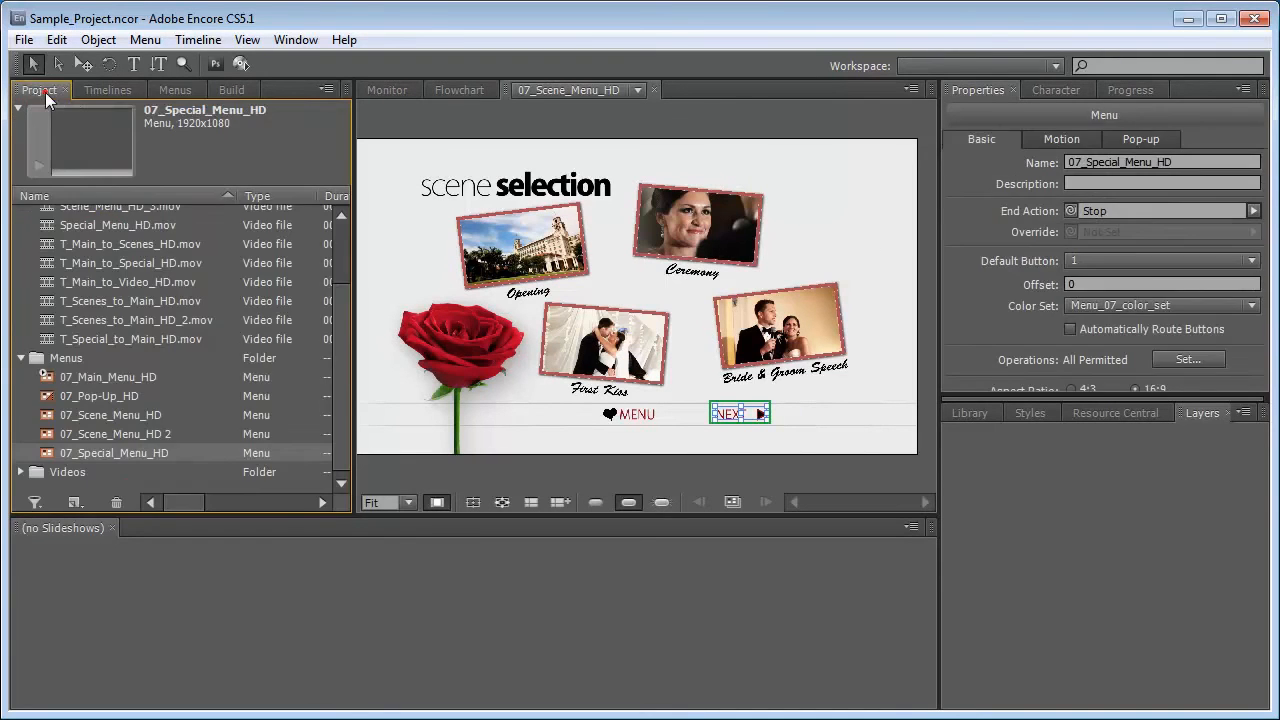
click(70, 358)
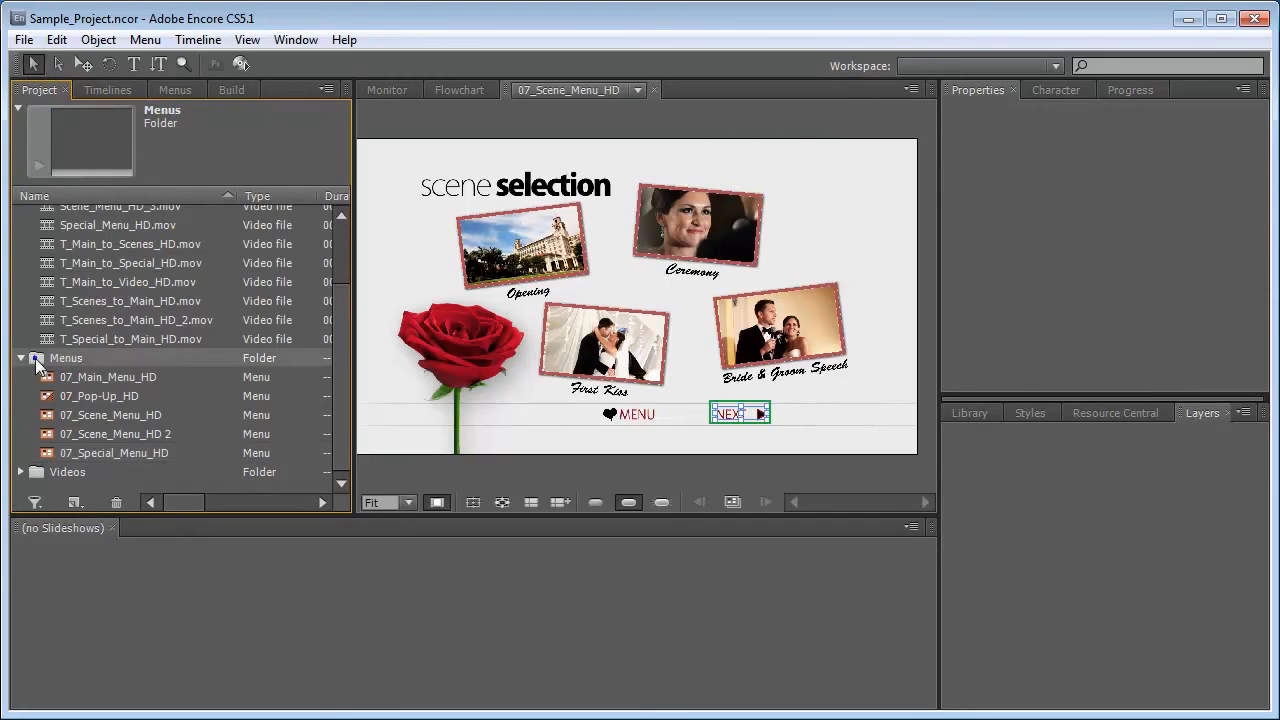
right_click(35, 358)
mouse_move(103, 410)
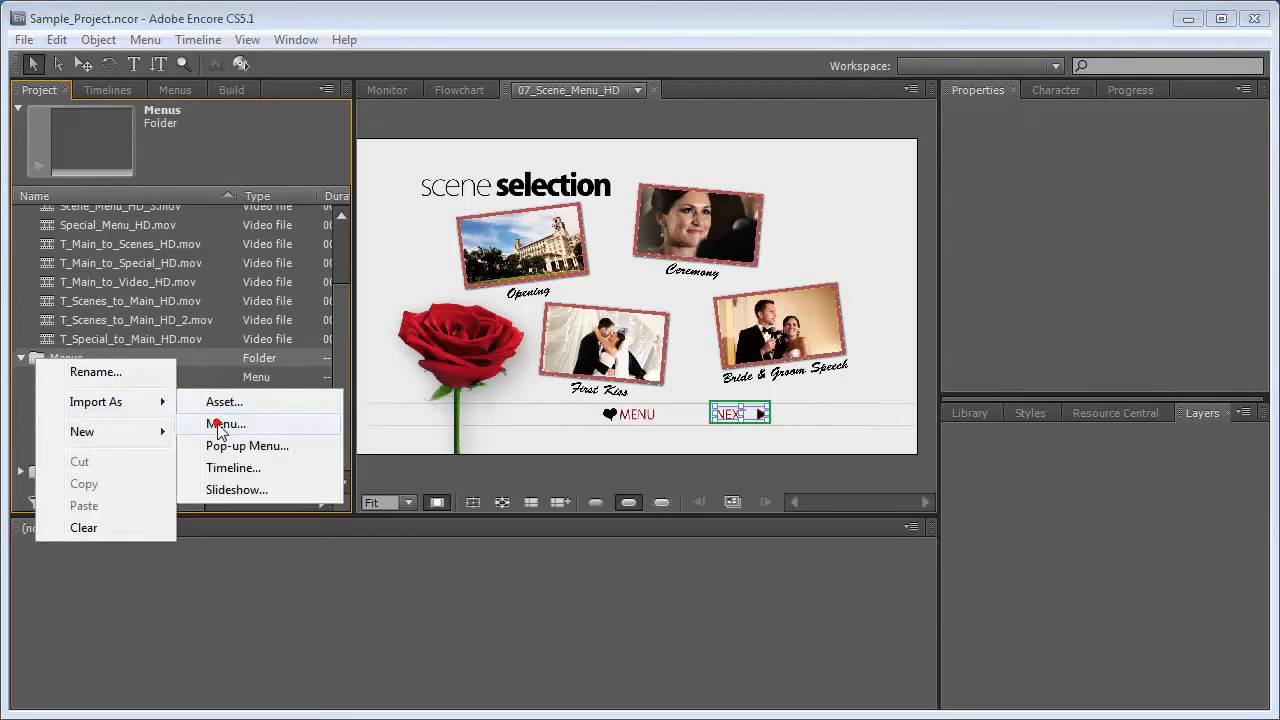
click(220, 425)
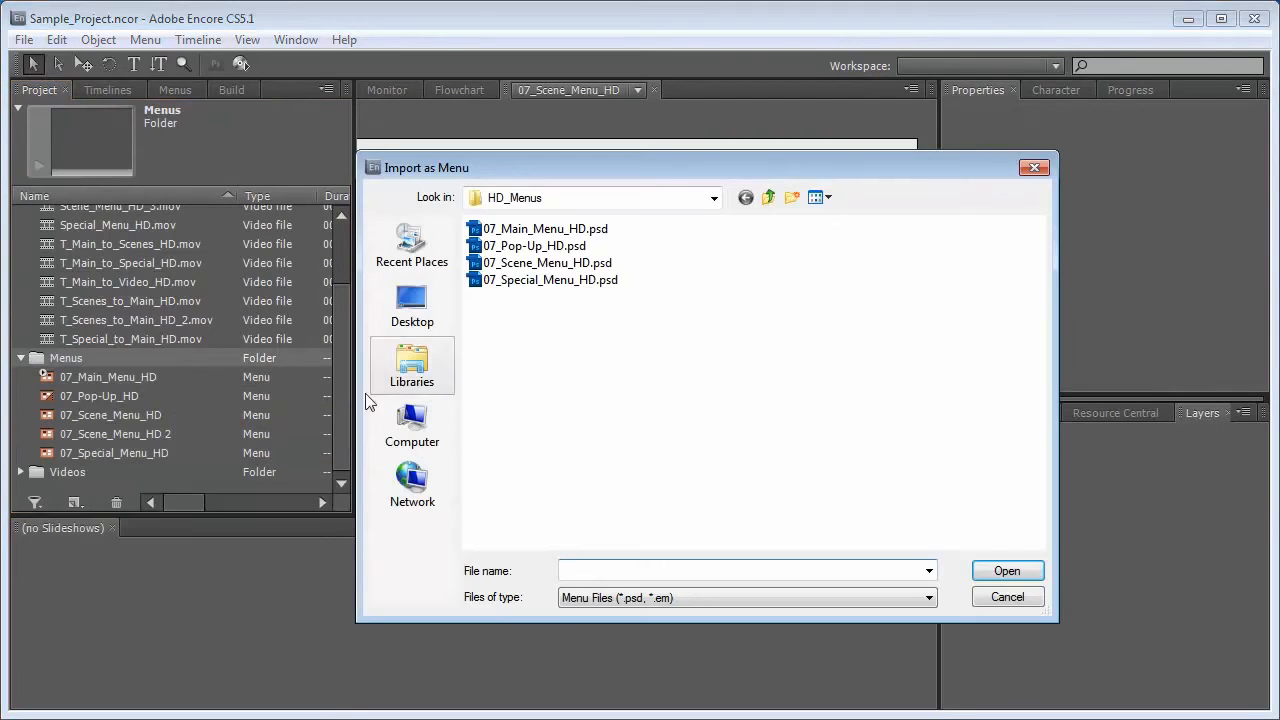
click(546, 264)
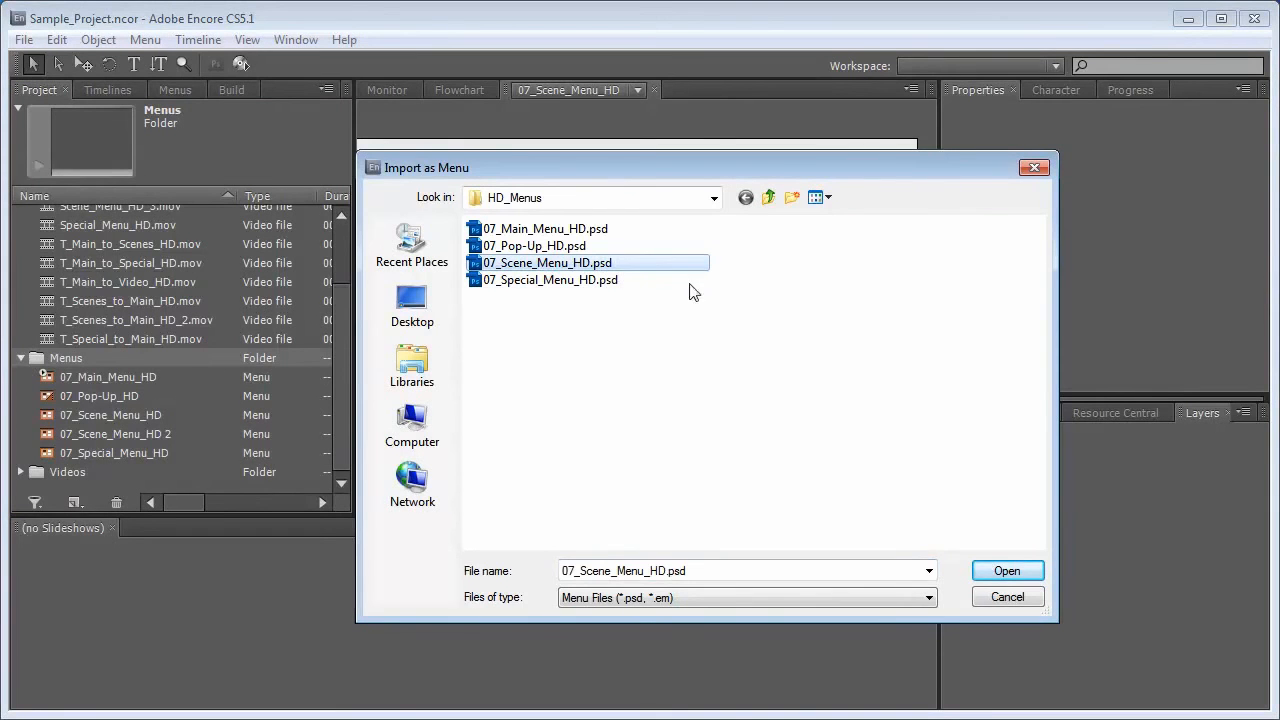
click(1000, 572)
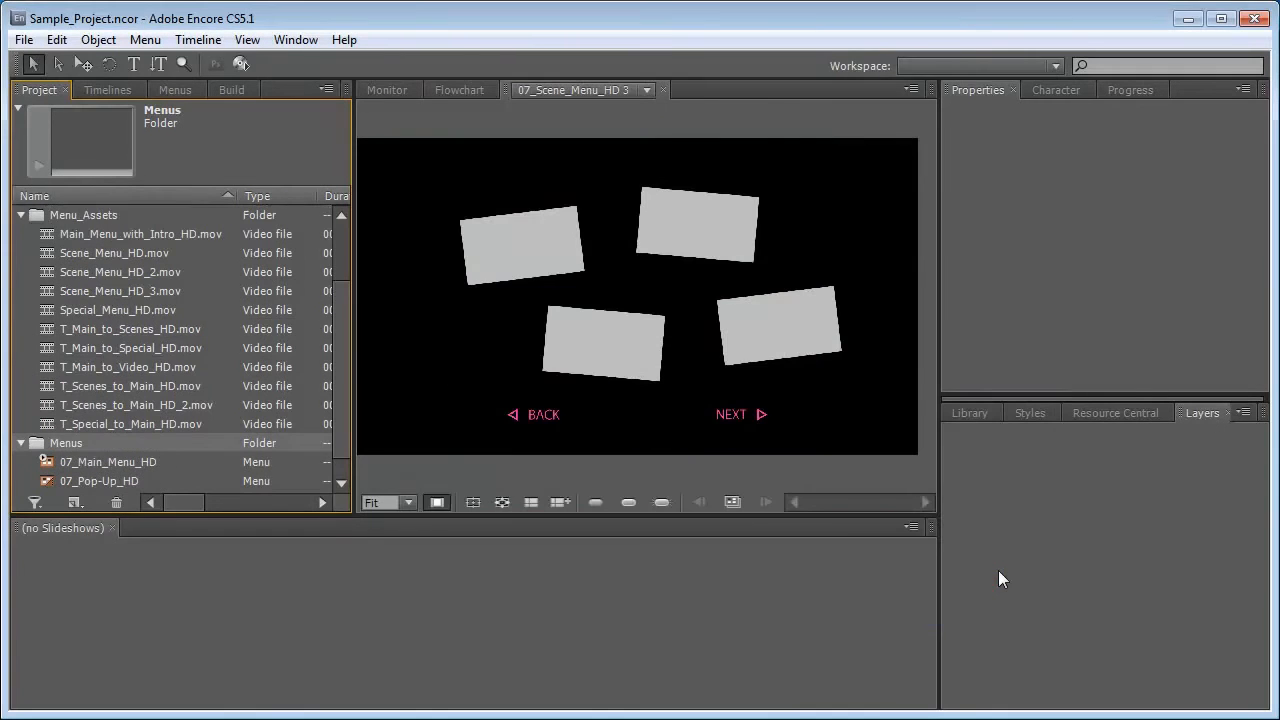
Assign Scene_Menu_HD_3.mov as both the video and the audio of menu 07_Scene_Menu_HD 3.
drag(337, 355, 345, 404)
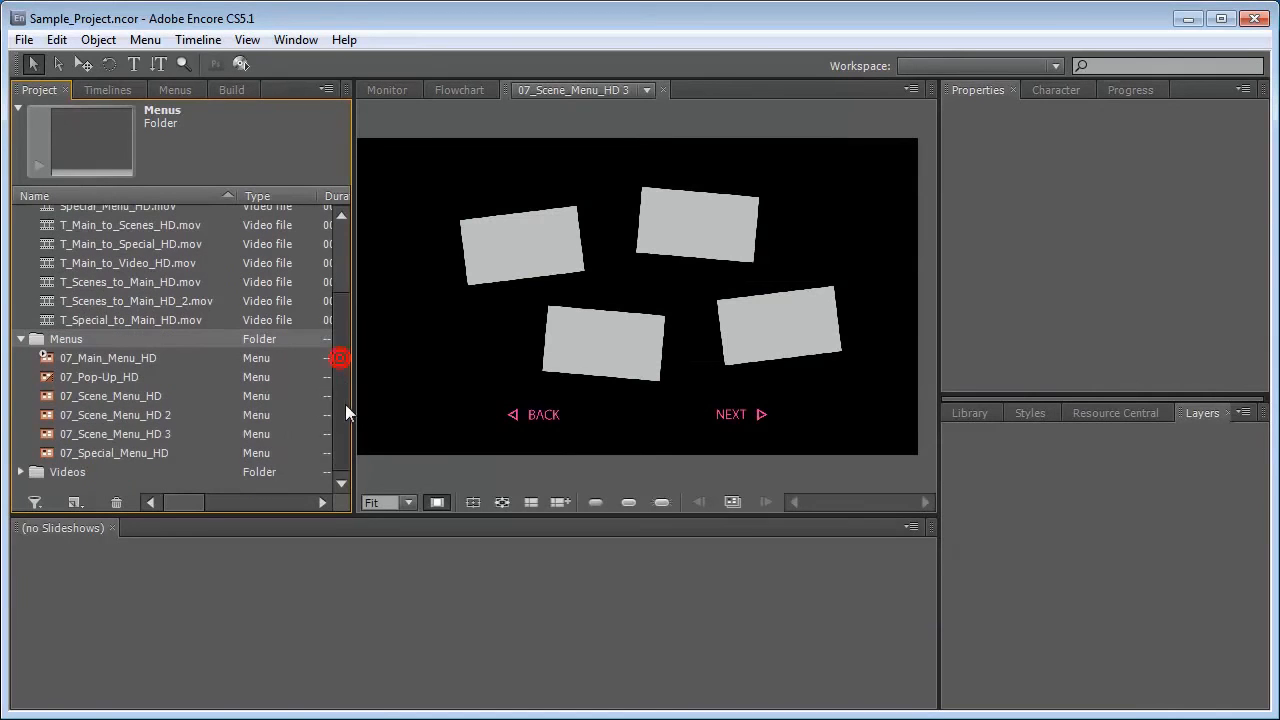
click(142, 440)
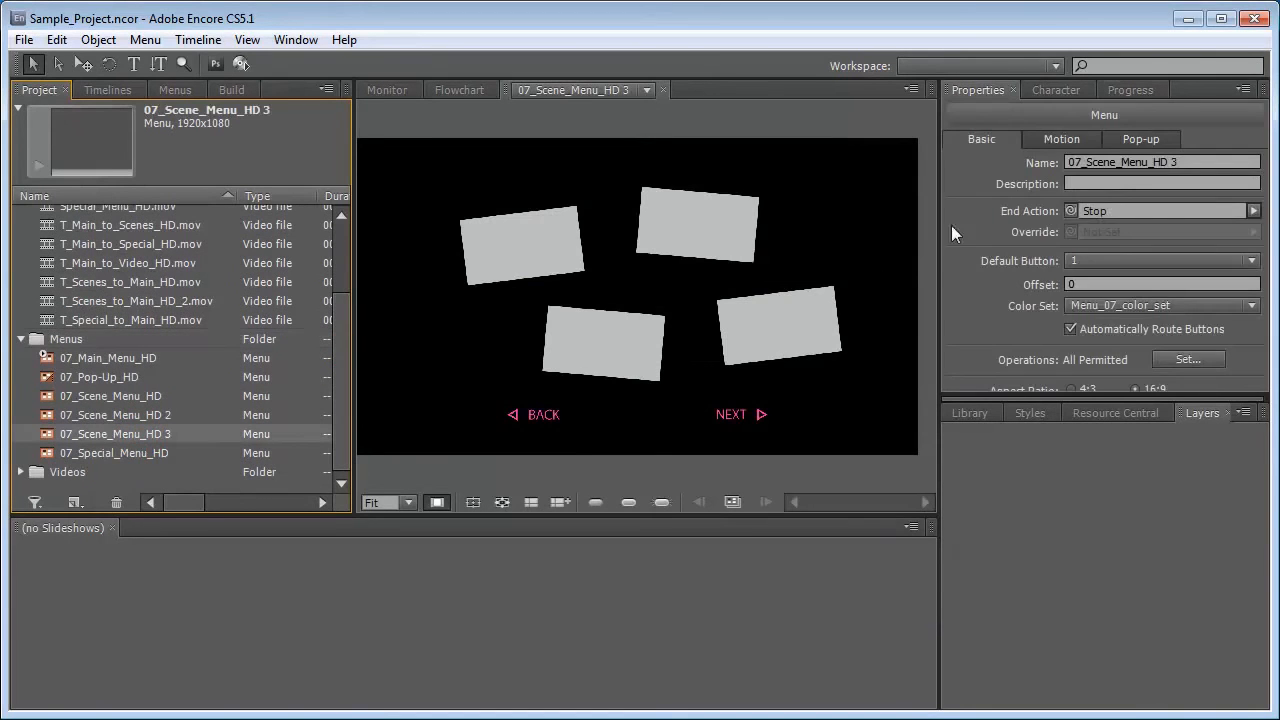
click(1063, 141)
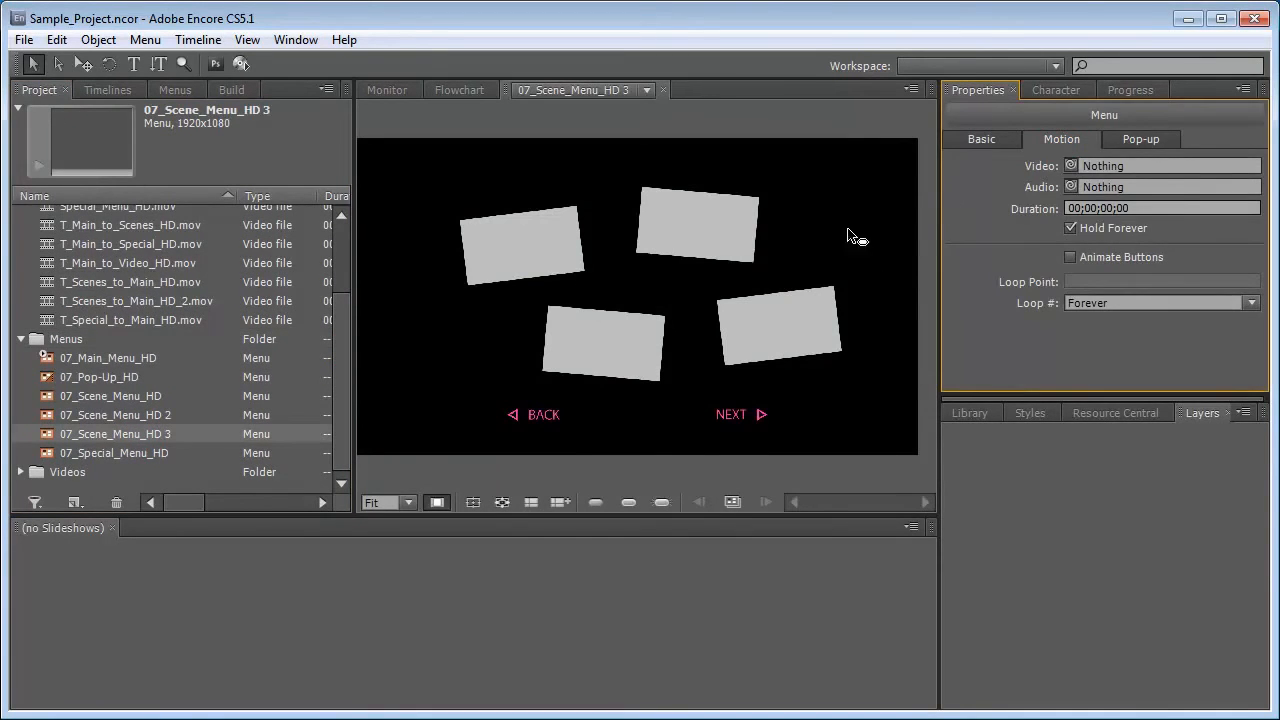
drag(342, 313, 339, 245)
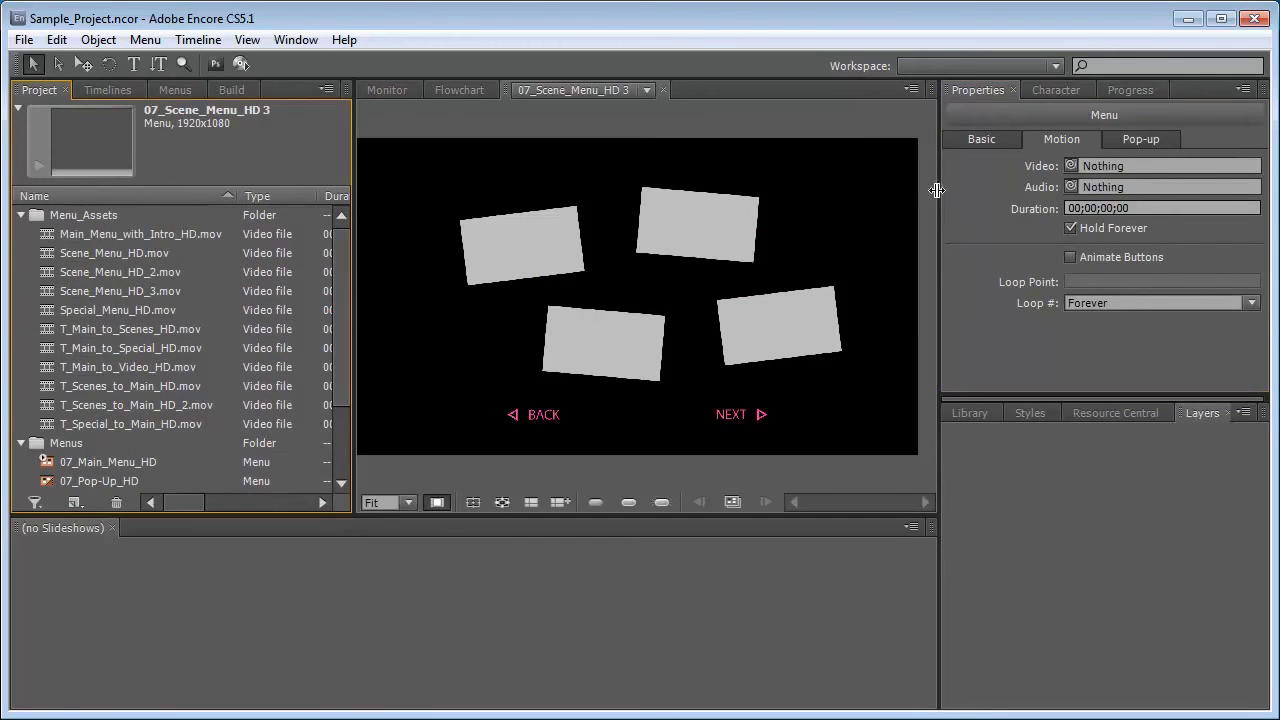
drag(1070, 165, 145, 289)
drag(1070, 186, 124, 290)
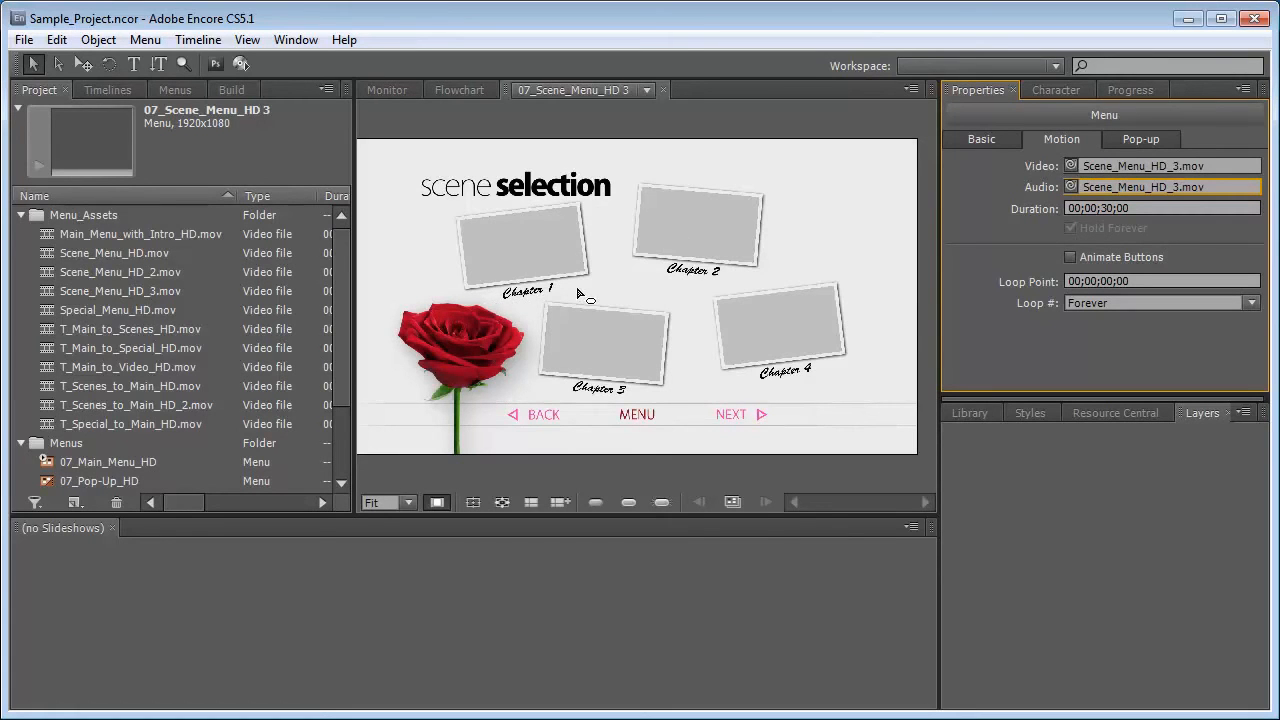
Expand the Chapter 1 layer group and hide and reshow its Drop Box layer to examine what it covers.
click(585, 125)
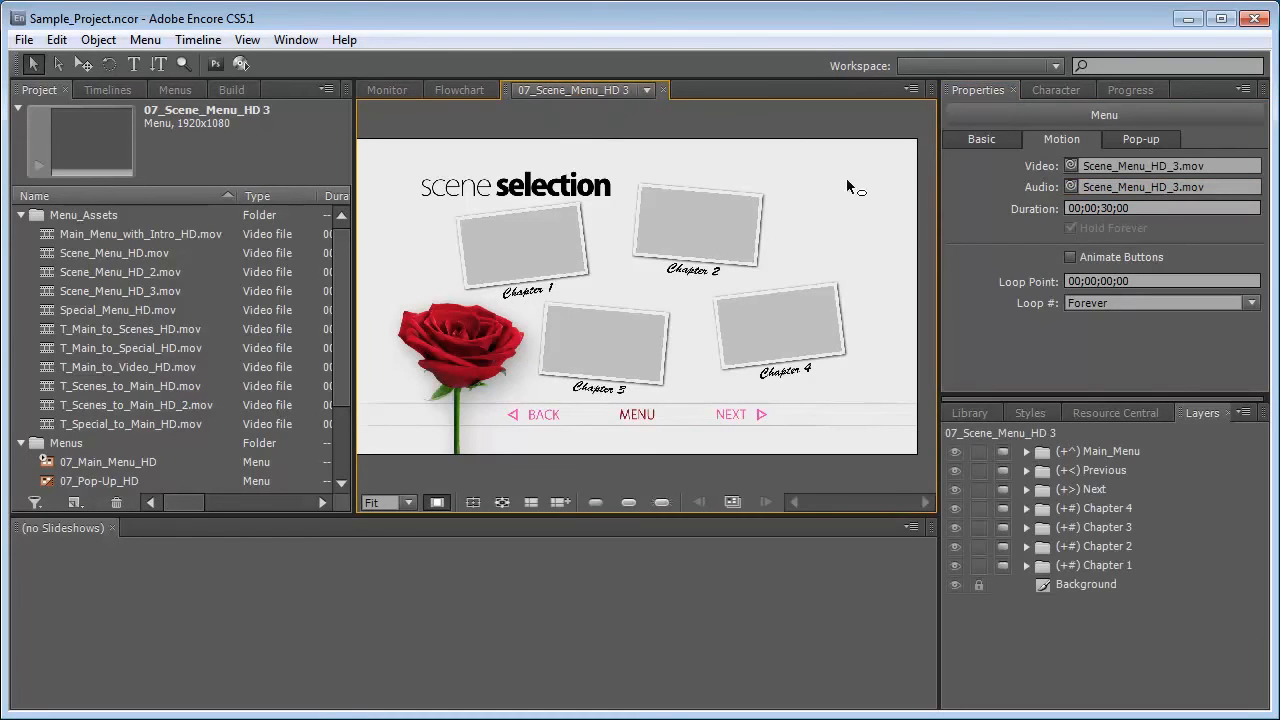
click(1026, 565)
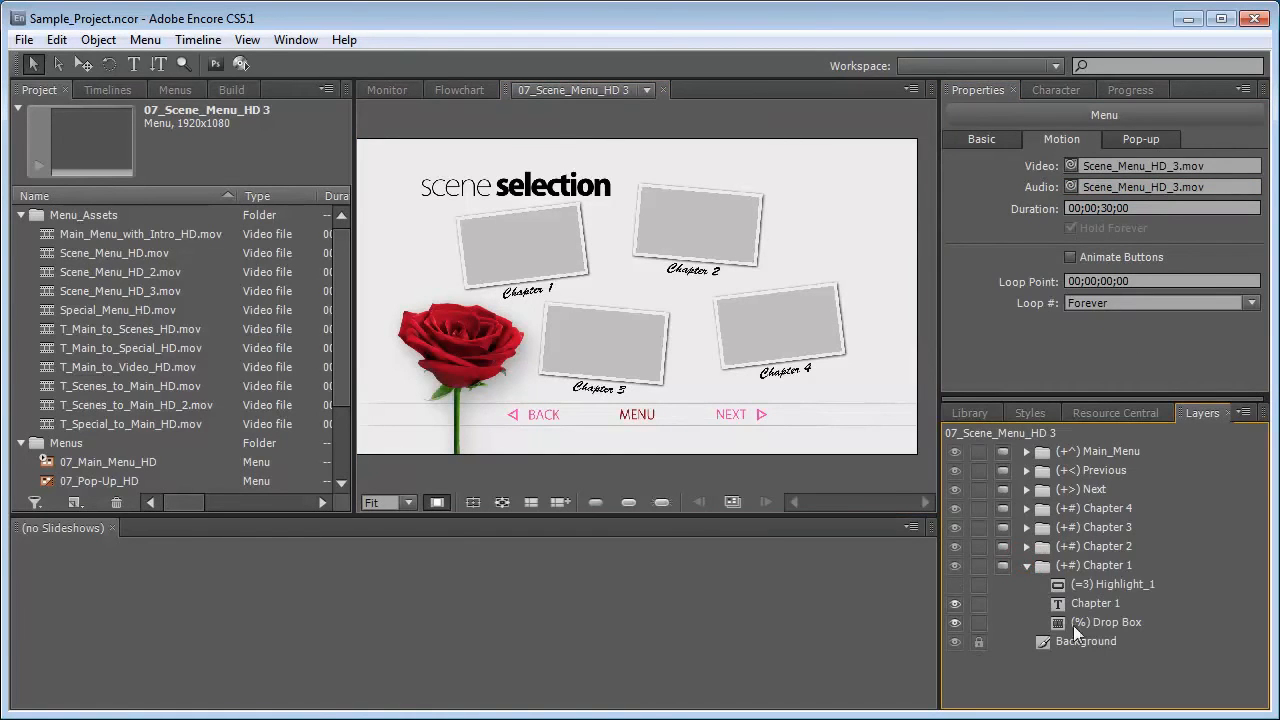
click(956, 623)
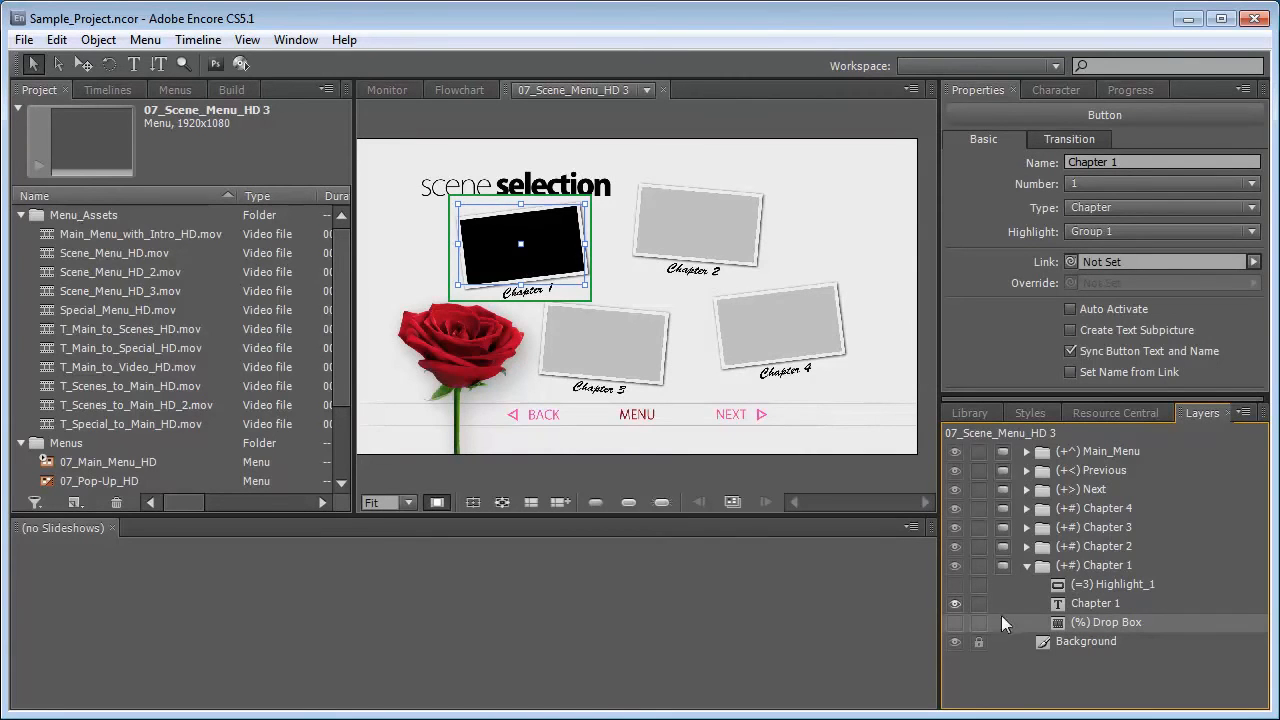
click(958, 621)
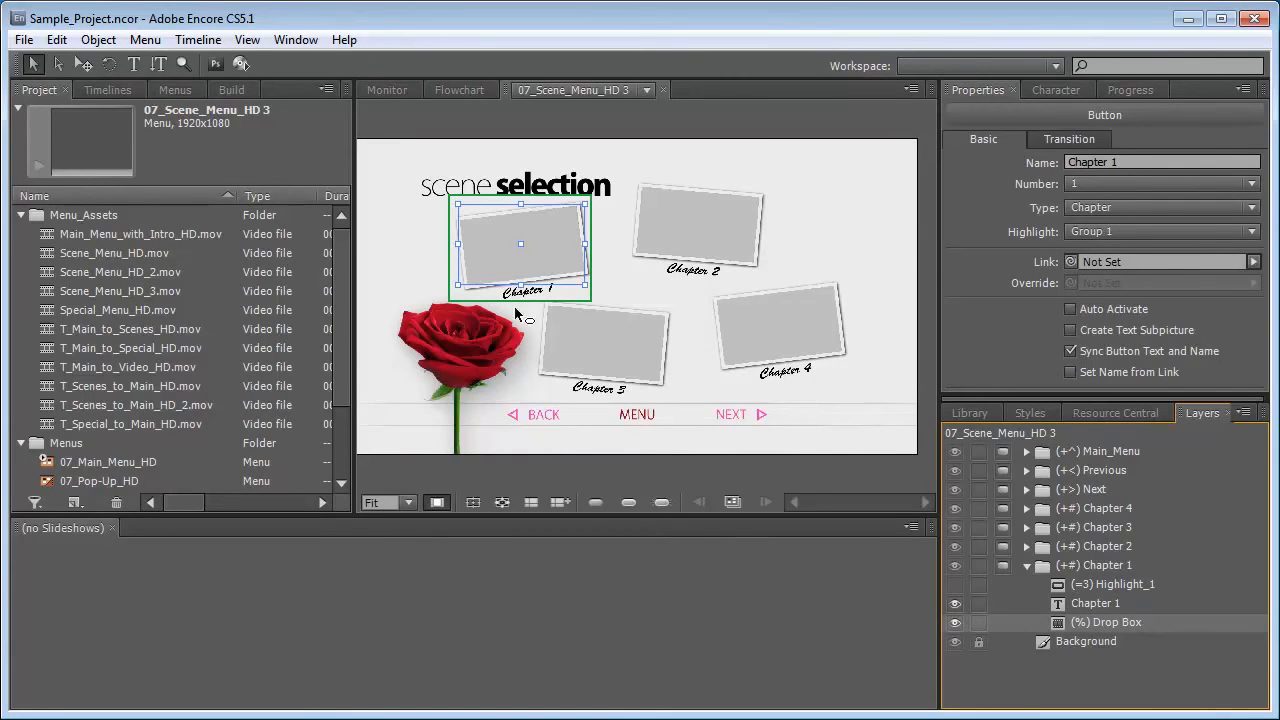
Set the highlight of the Chapter 1 to Chapter 4 buttons in 07_Scene_Menu_HD 3 to Group 2.
click(174, 90)
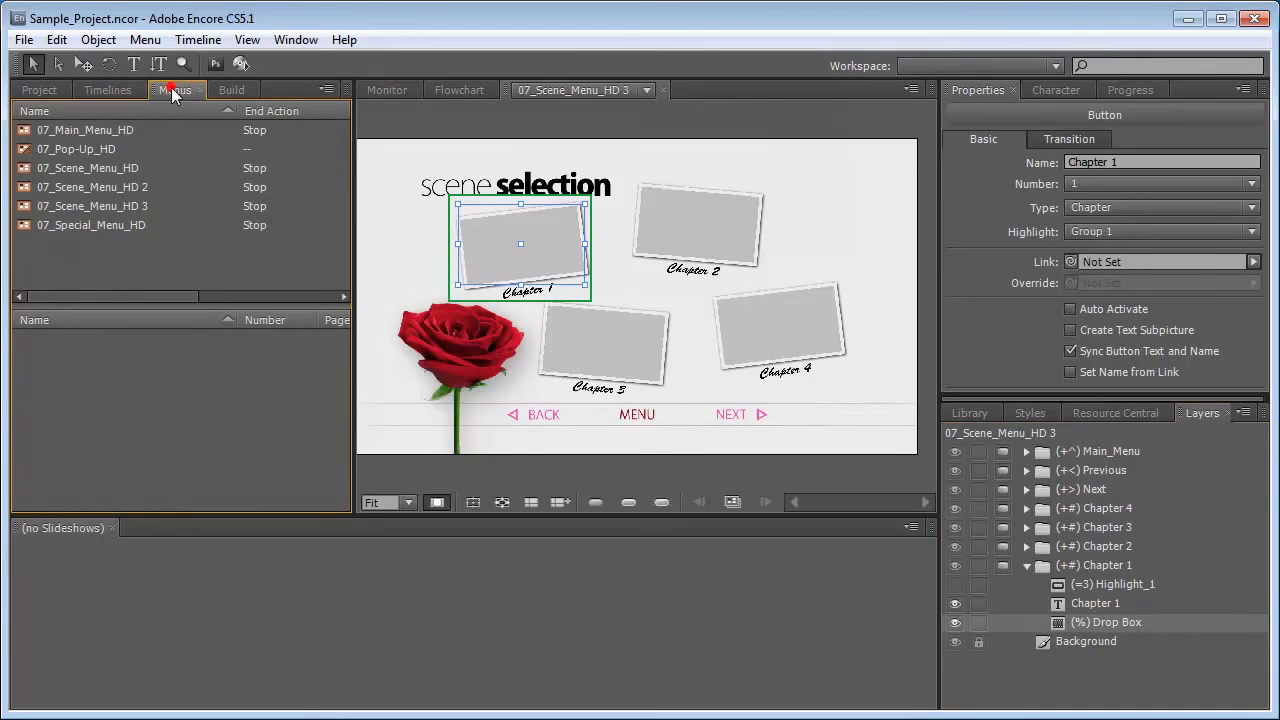
click(113, 206)
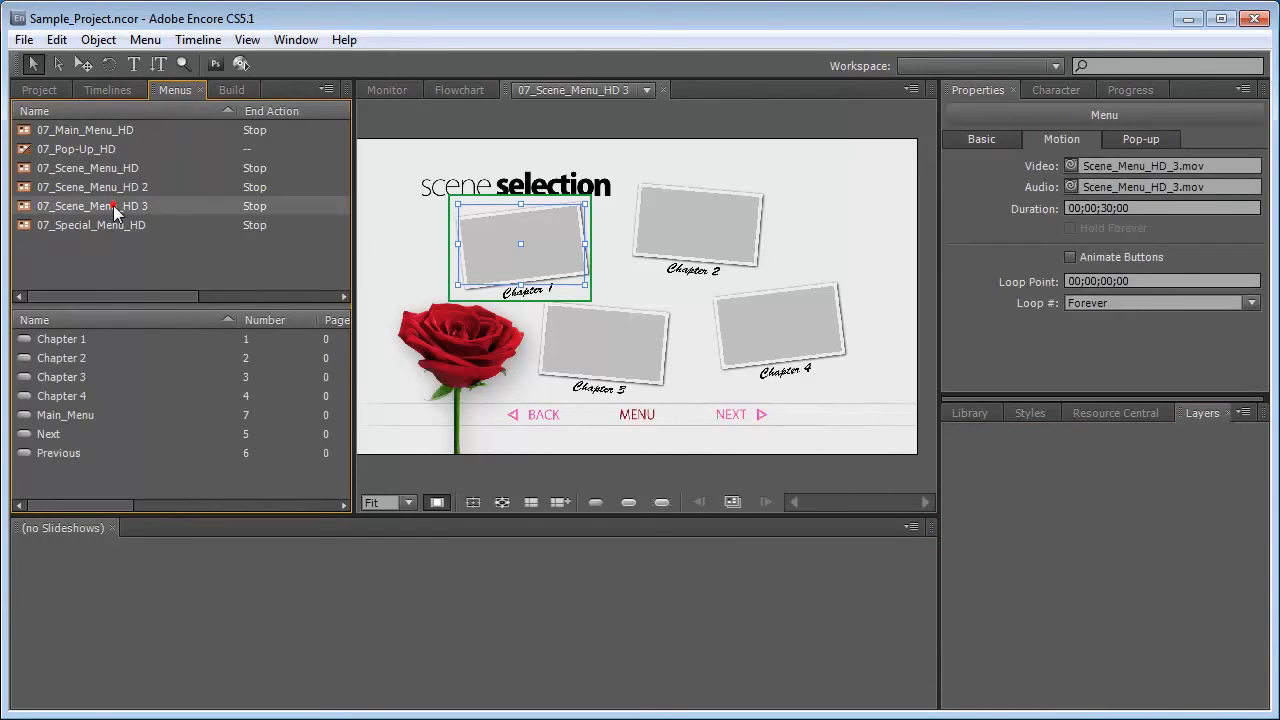
click(62, 340)
shift+click(72, 396)
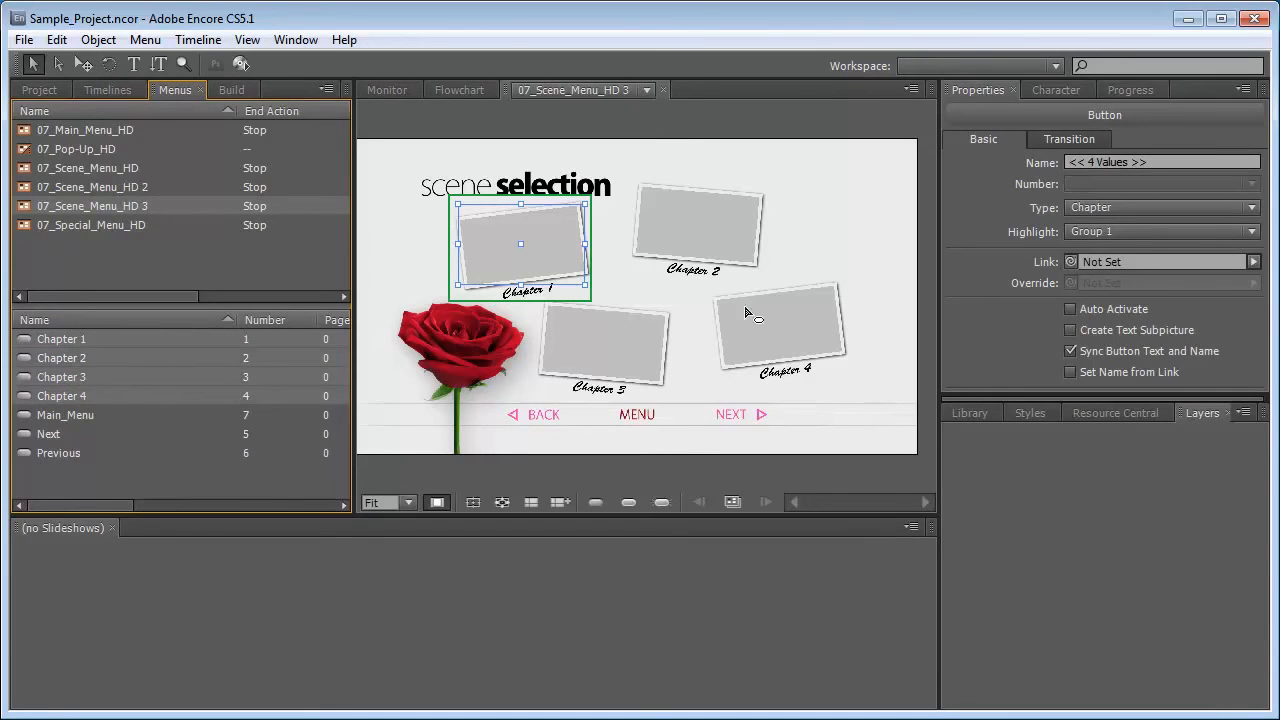
click(1240, 232)
click(1160, 275)
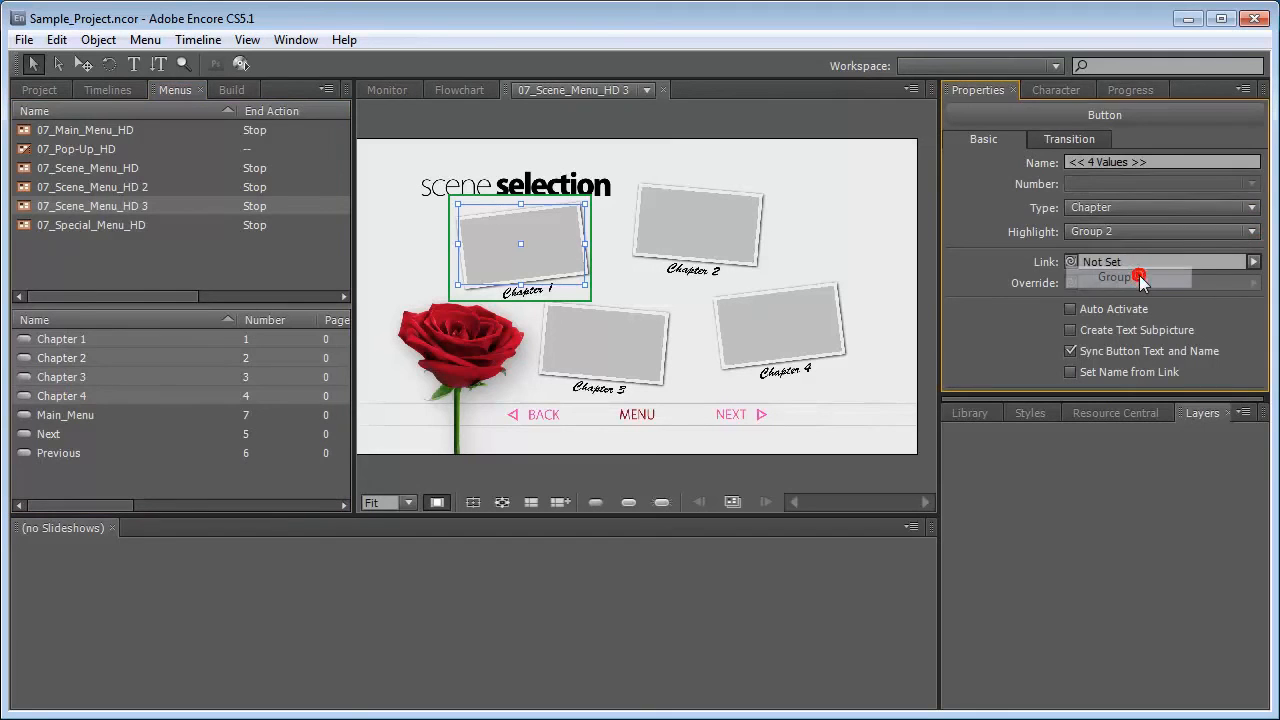
Set the highlight of the Main_Menu, Next and Previous buttons to Group 1.
click(60, 414)
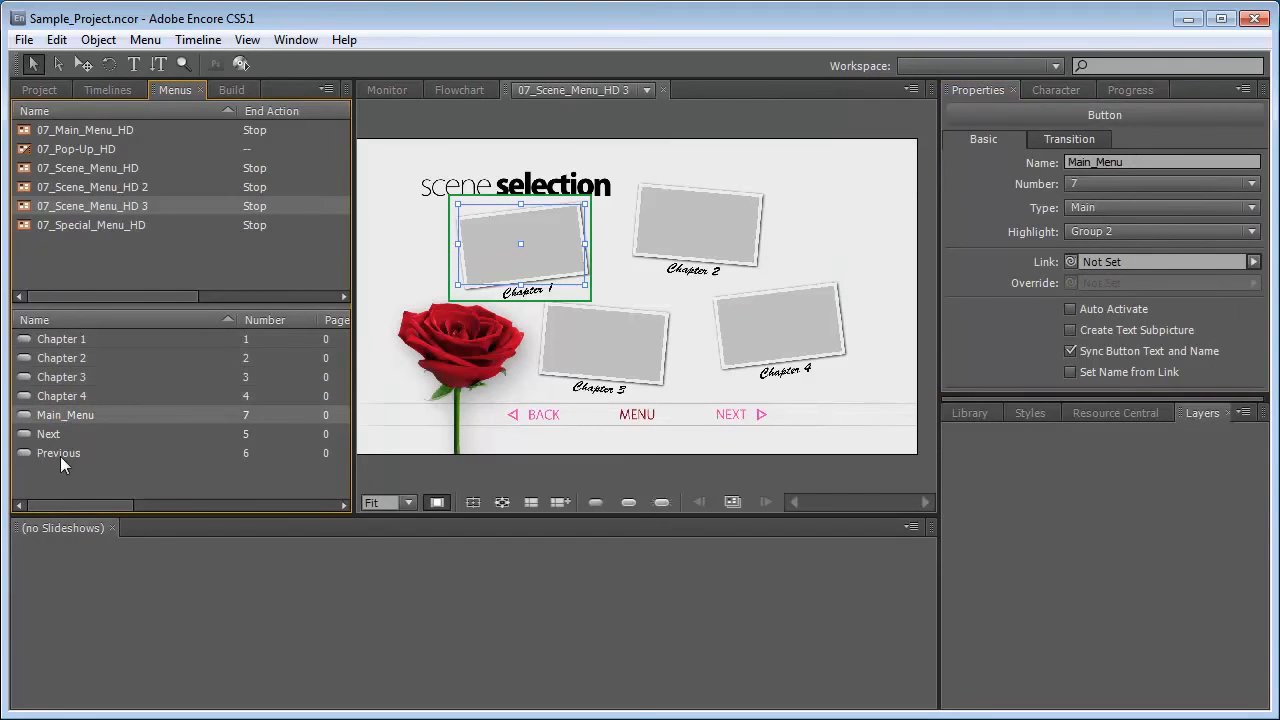
shift+click(60, 454)
click(1252, 236)
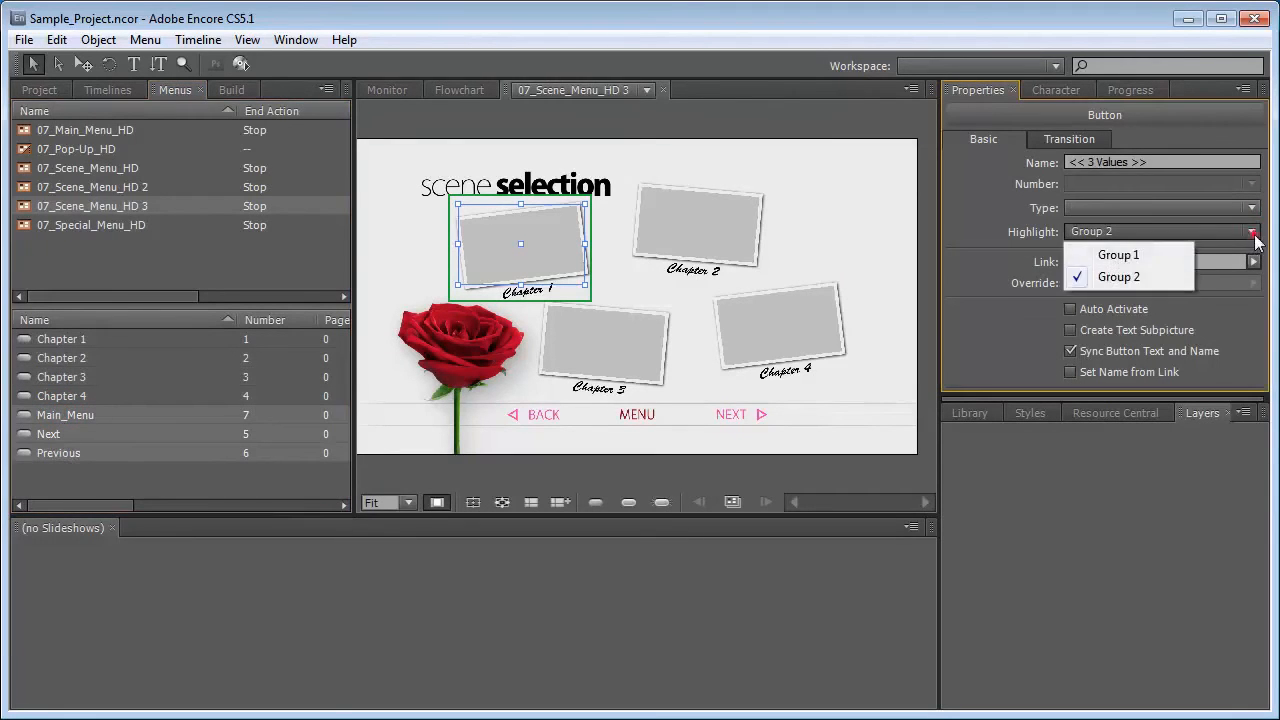
click(1113, 251)
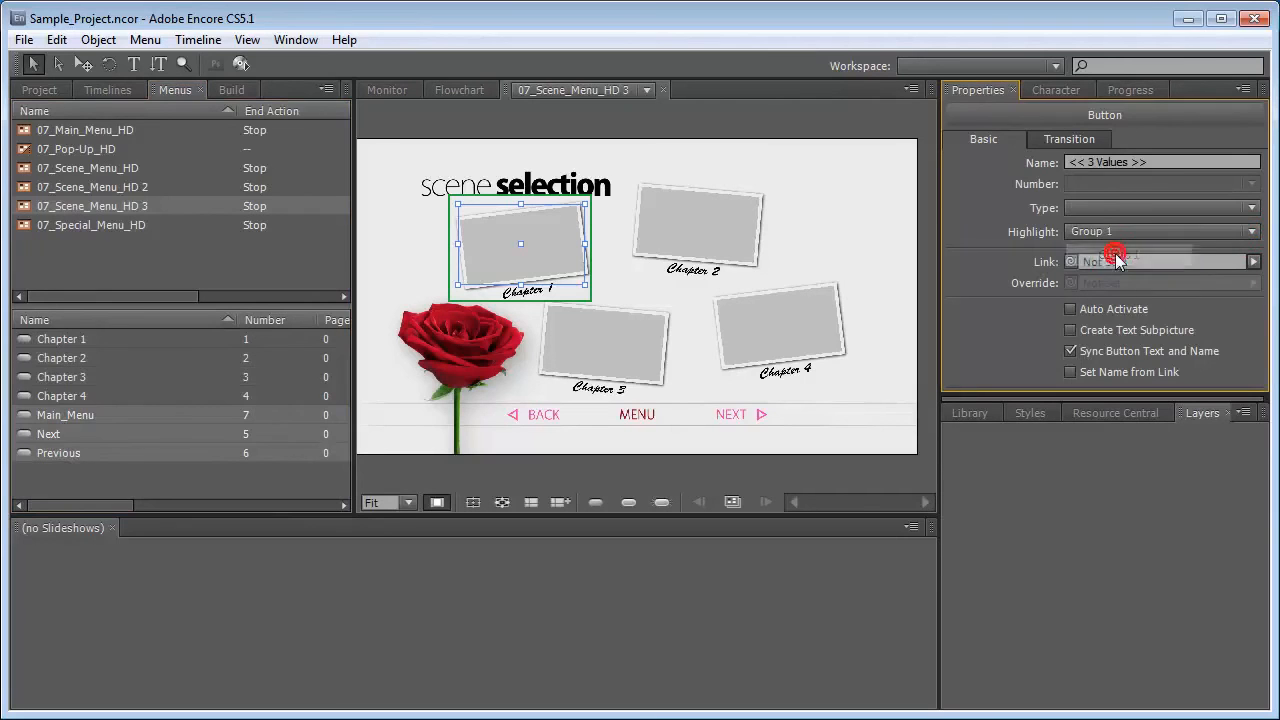
click(69, 470)
Turn off automatic button routing for menu 07_Scene_Menu_HD 3.
click(113, 206)
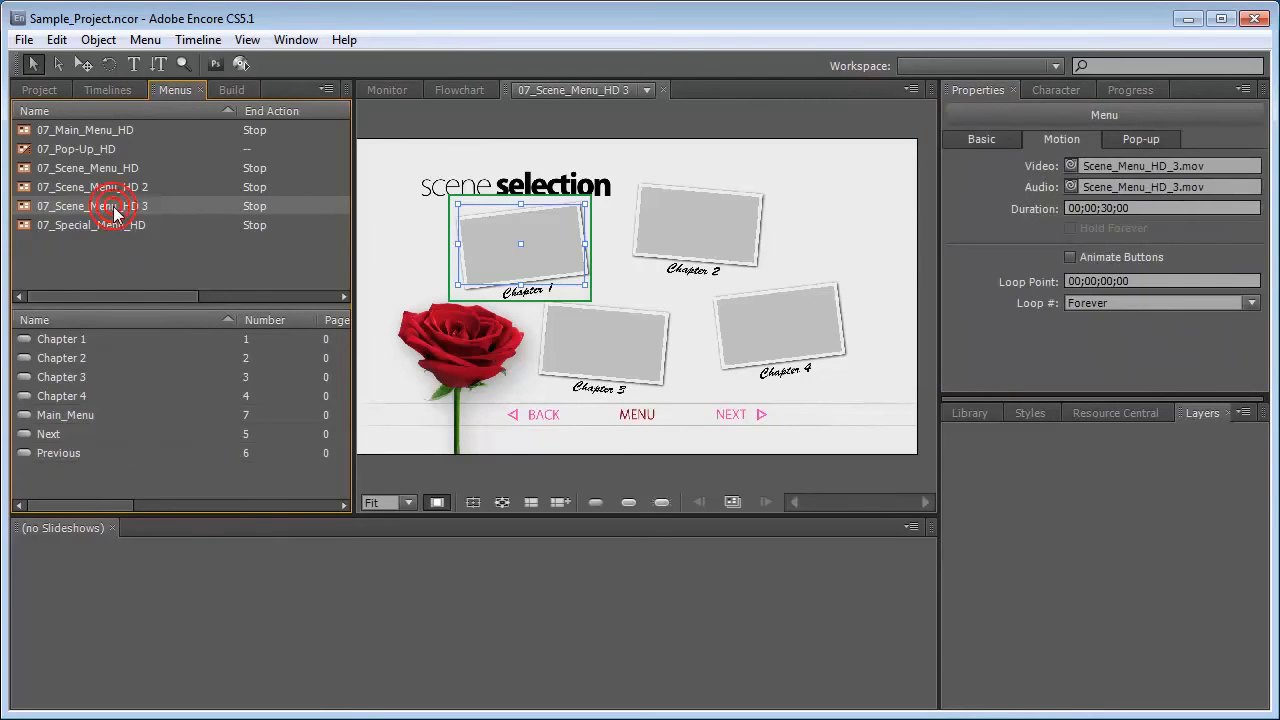
click(975, 139)
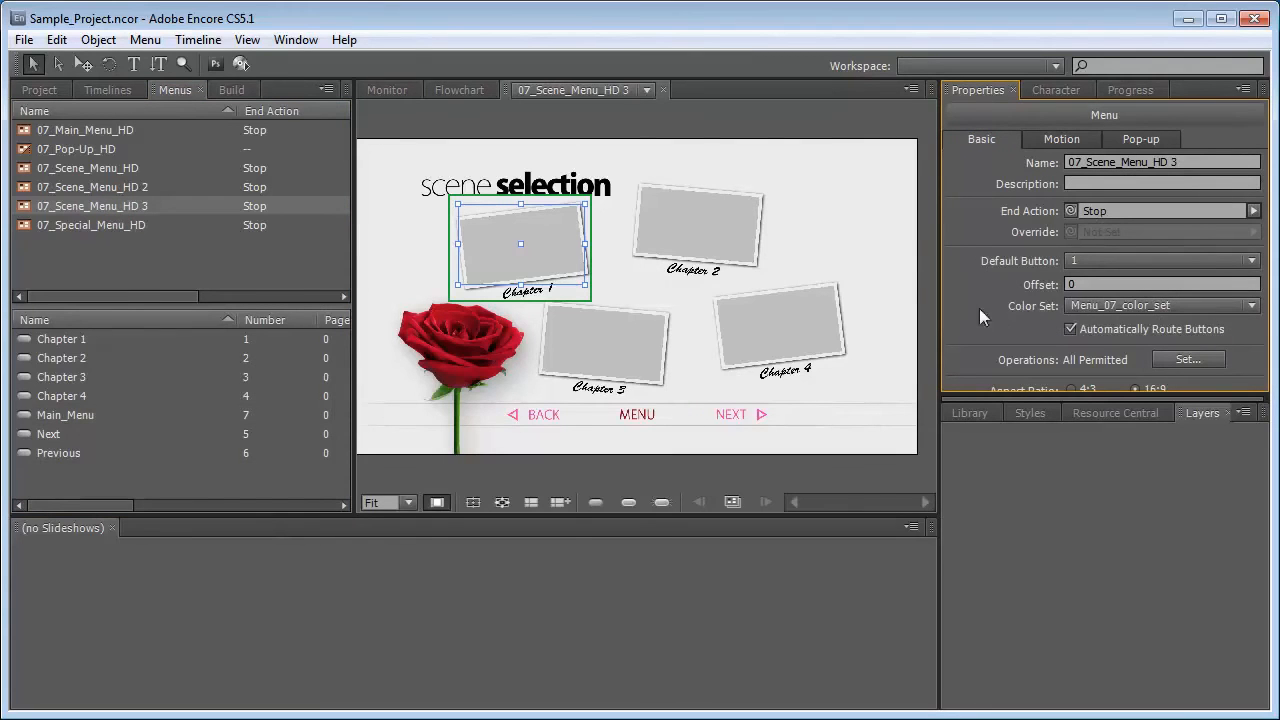
click(1071, 328)
Enable Set Name from Link for the Chapter 1 to Chapter 4 buttons.
click(51, 341)
shift+click(52, 396)
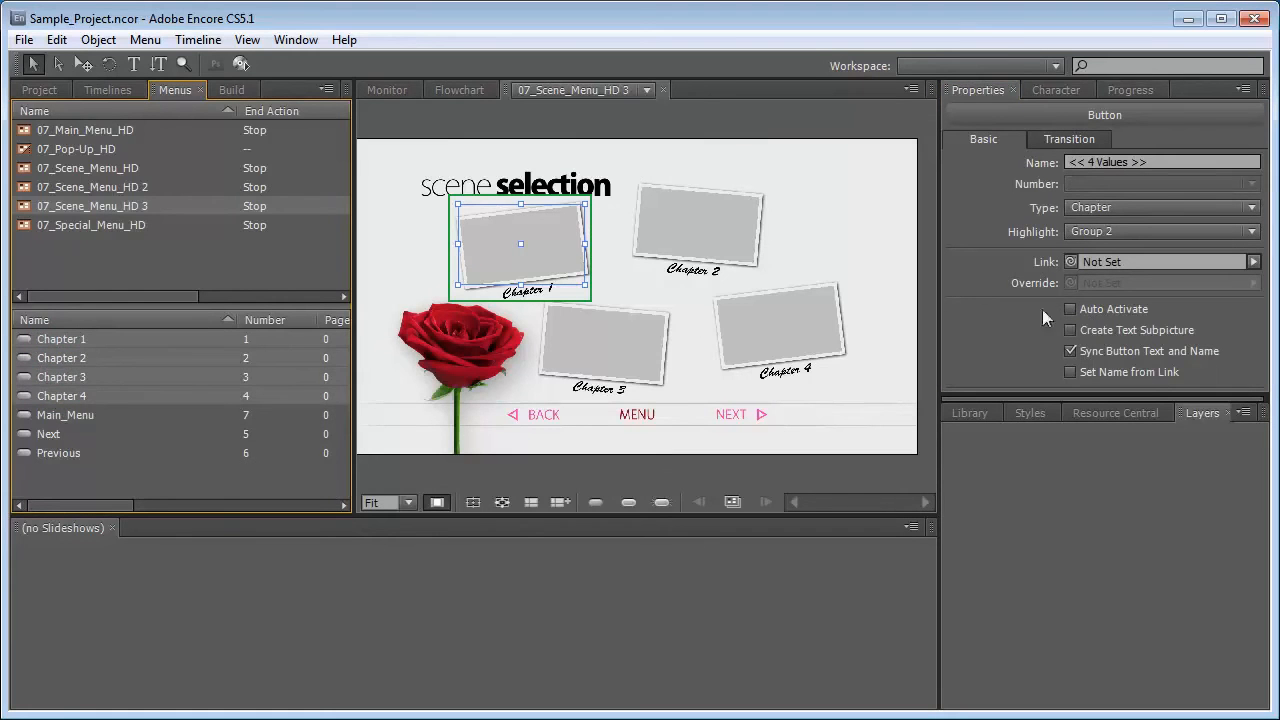
click(1071, 372)
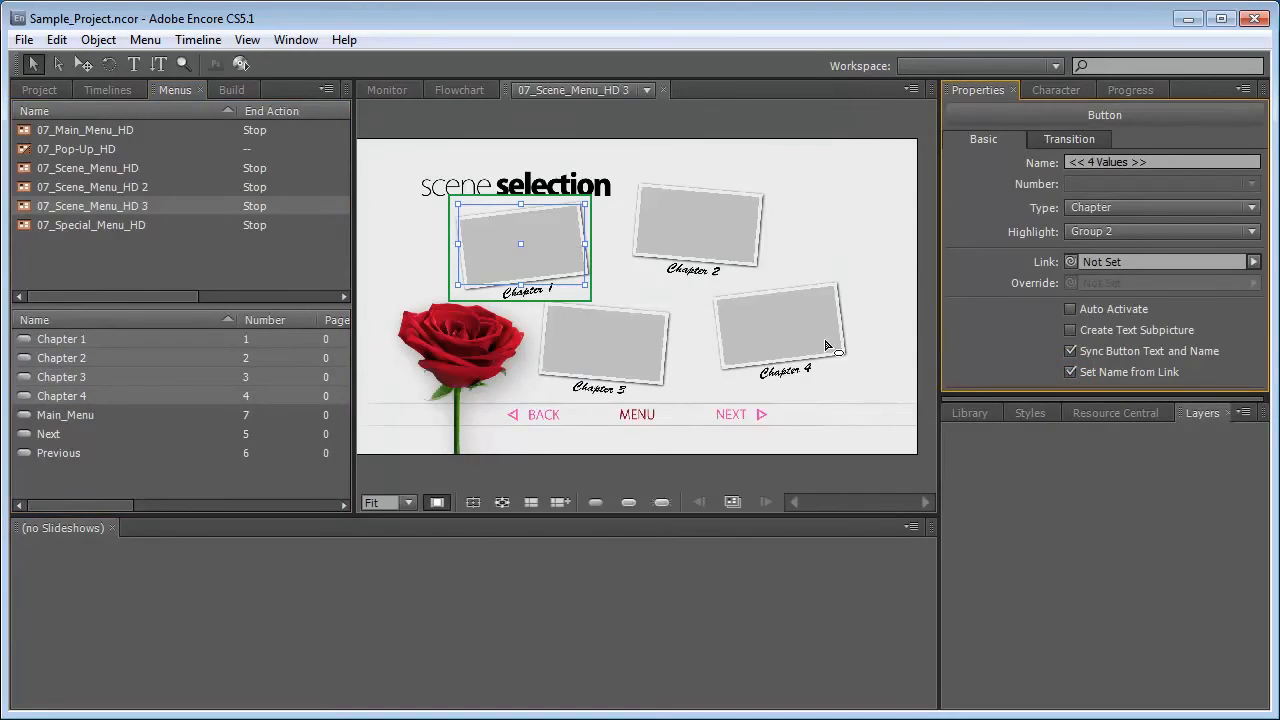
Disable Sync Button Text and Name for the Main_Menu, Next and Previous buttons.
click(59, 417)
shift+click(54, 450)
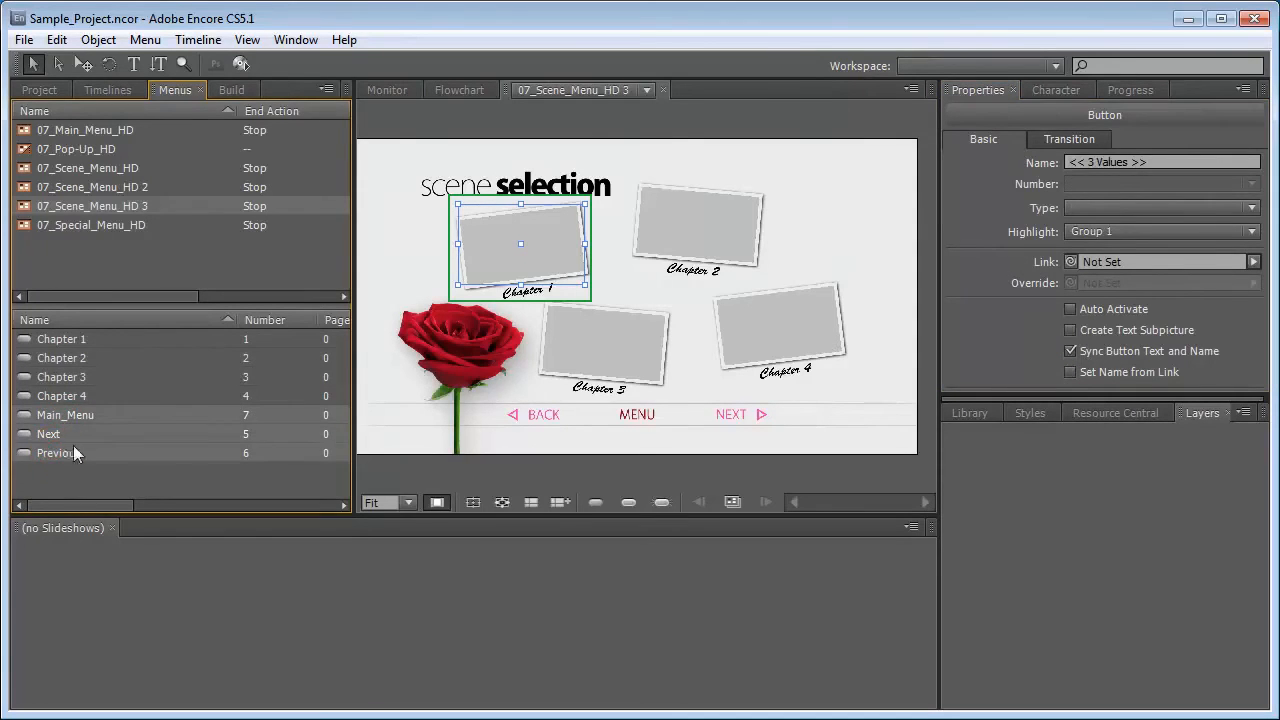
click(1069, 351)
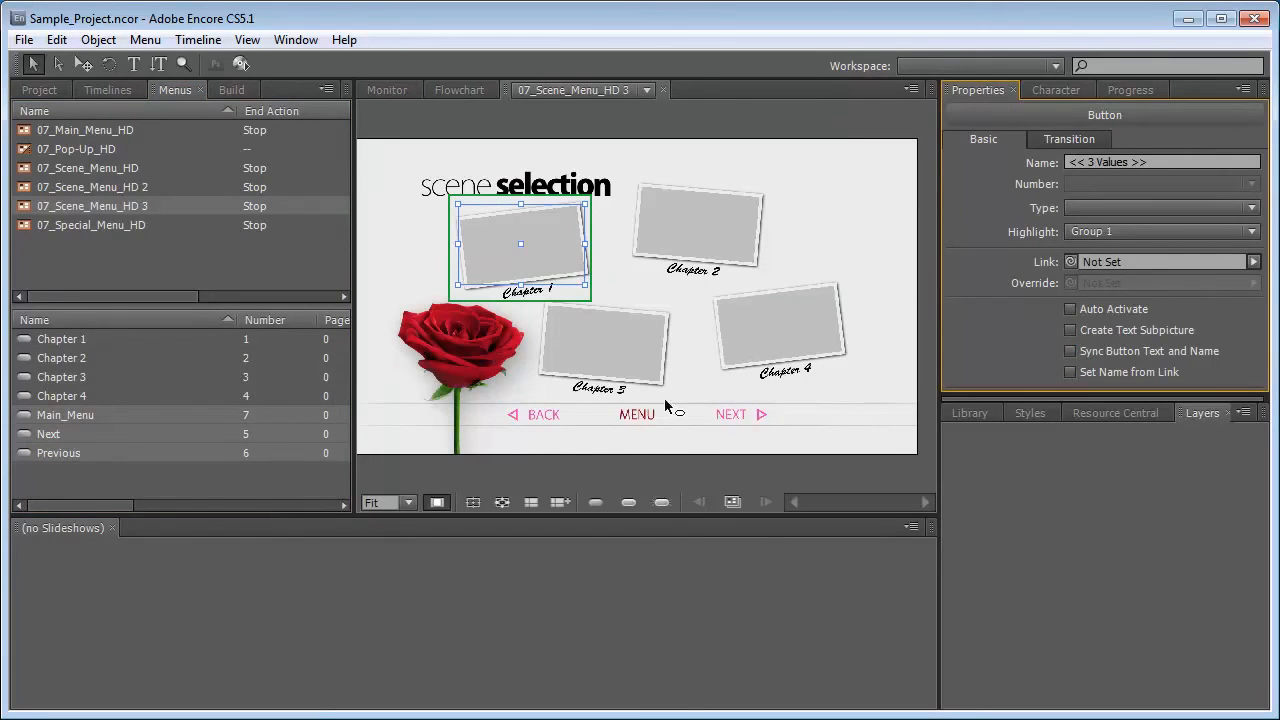
Set the text color of the Next button in the scene selection menu to 92060F.
click(727, 416)
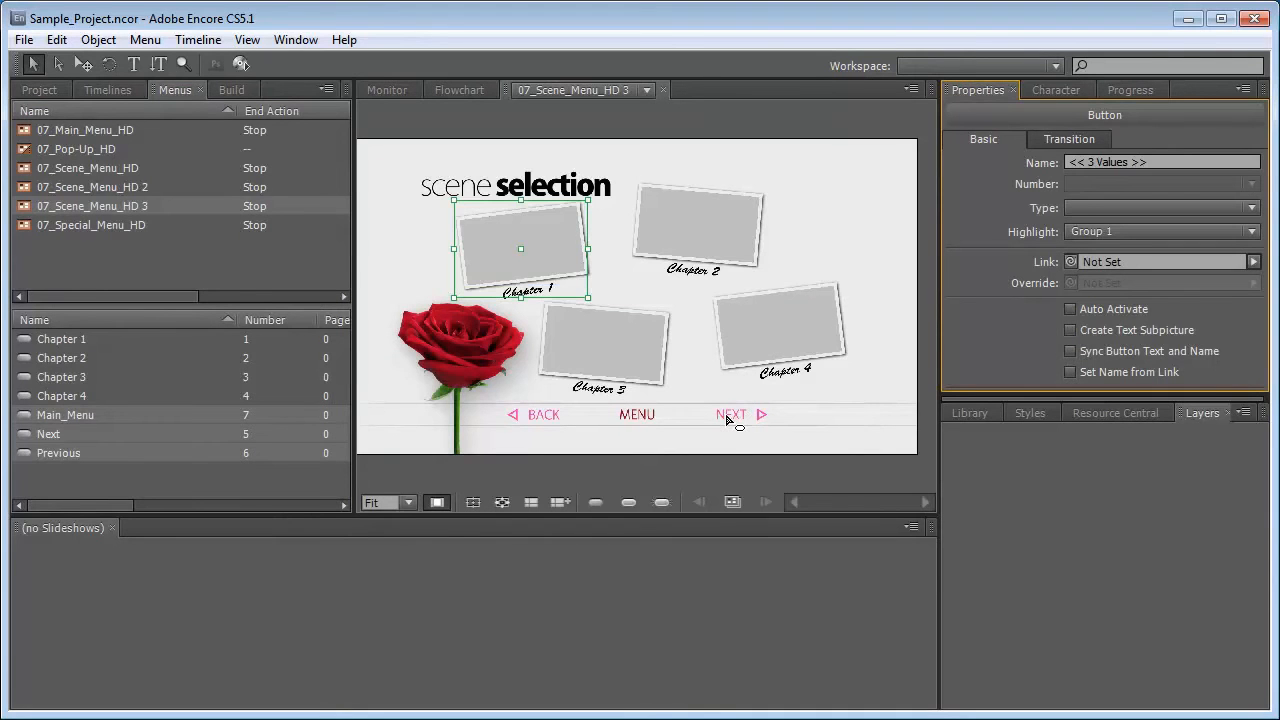
click(727, 416)
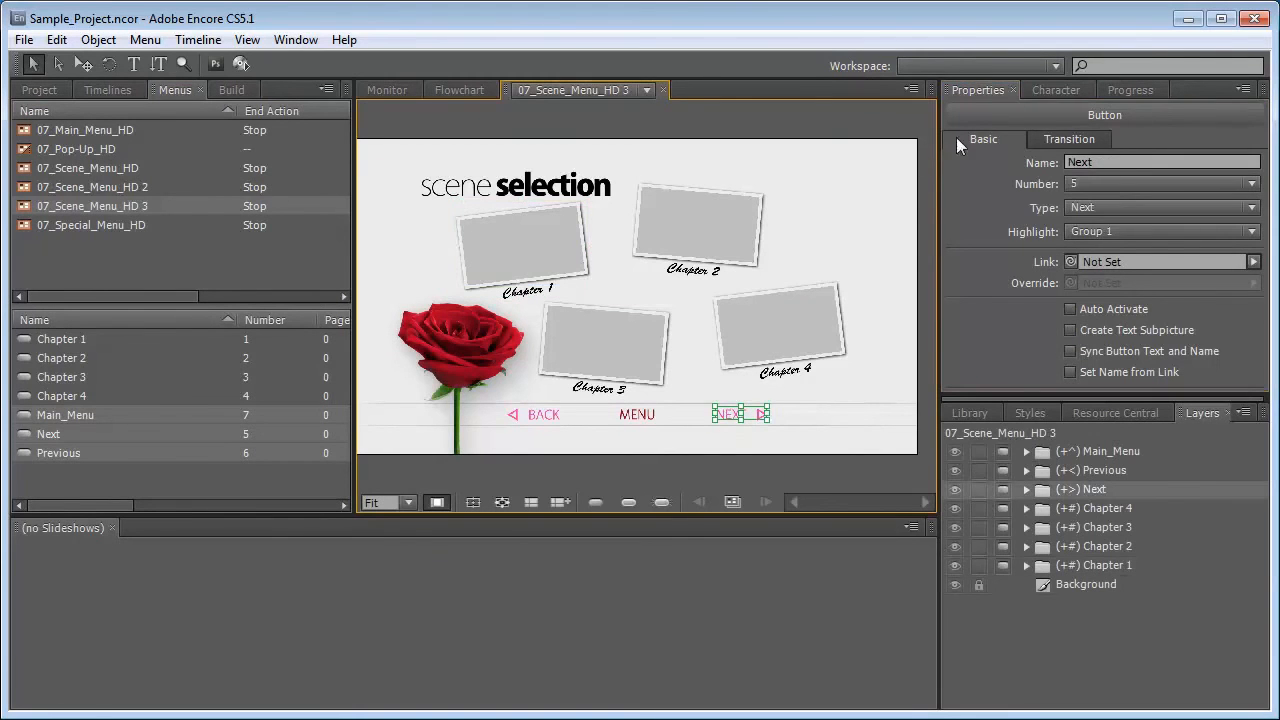
click(1071, 90)
click(1133, 264)
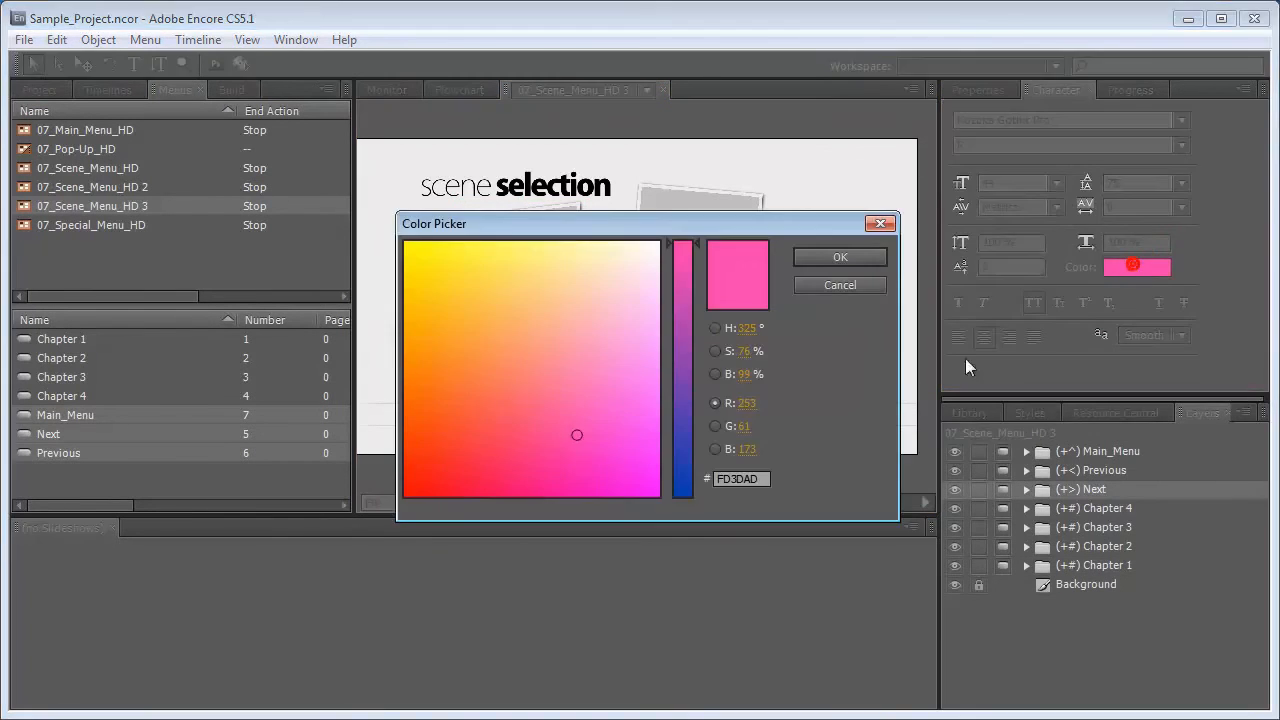
double_click(766, 479)
text(92060F)
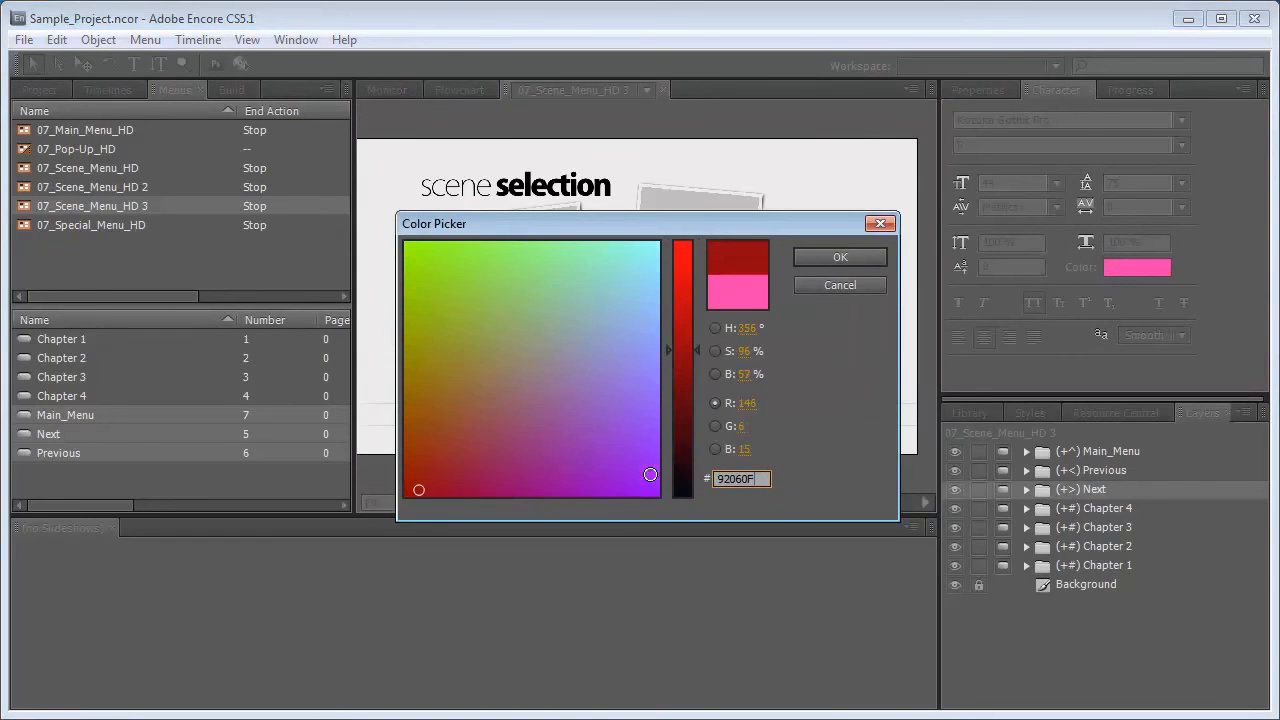
click(822, 256)
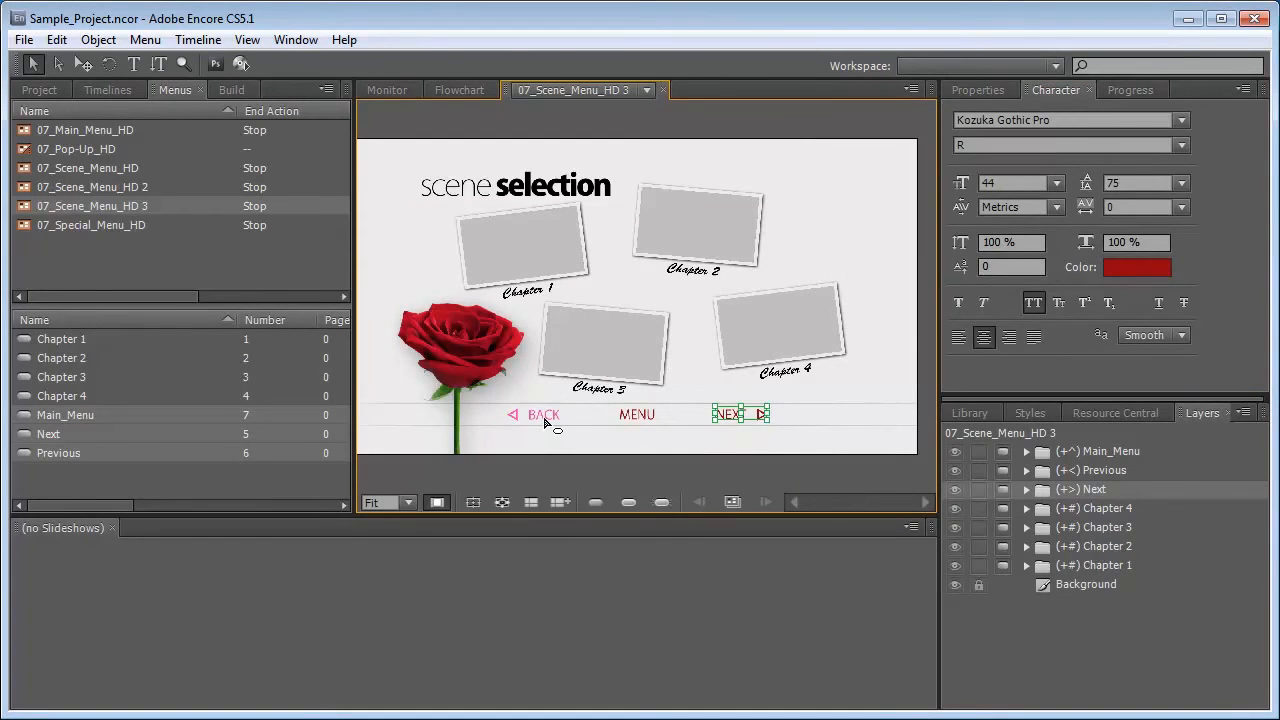
Recolor the Previous (BACK) button's text to 92060F.
click(545, 418)
click(1128, 269)
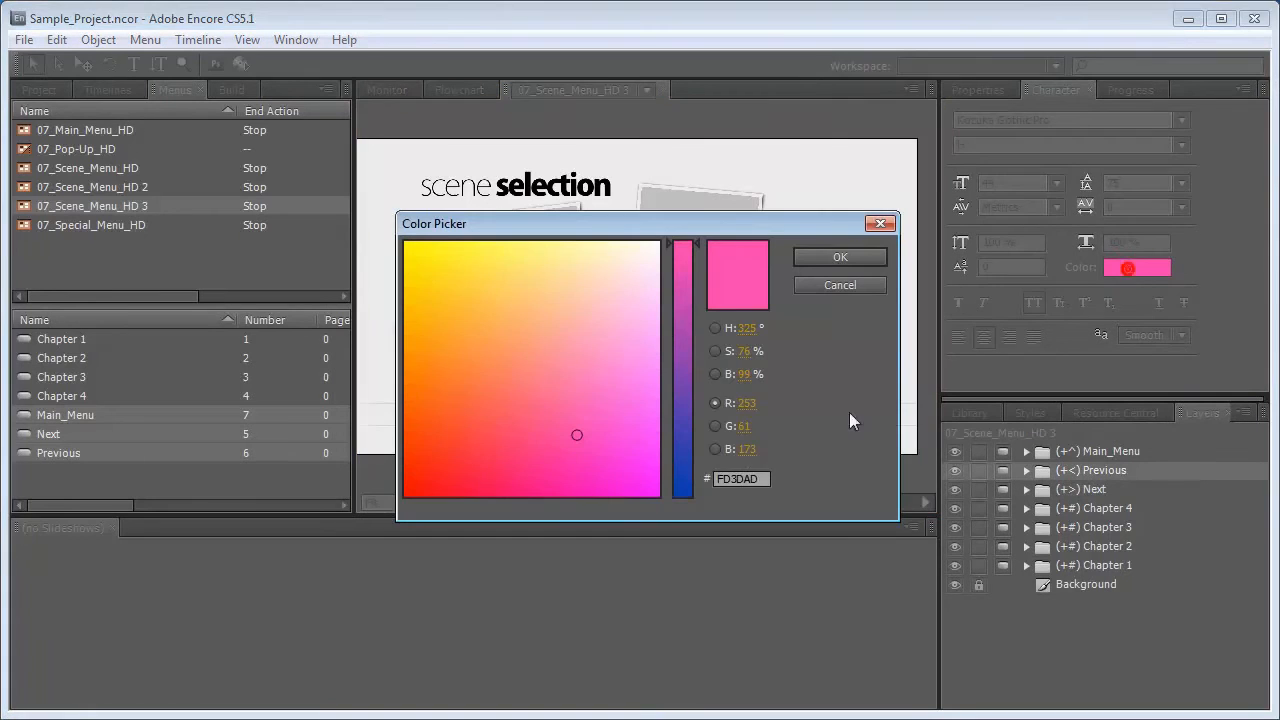
double_click(766, 479)
text(92060F)
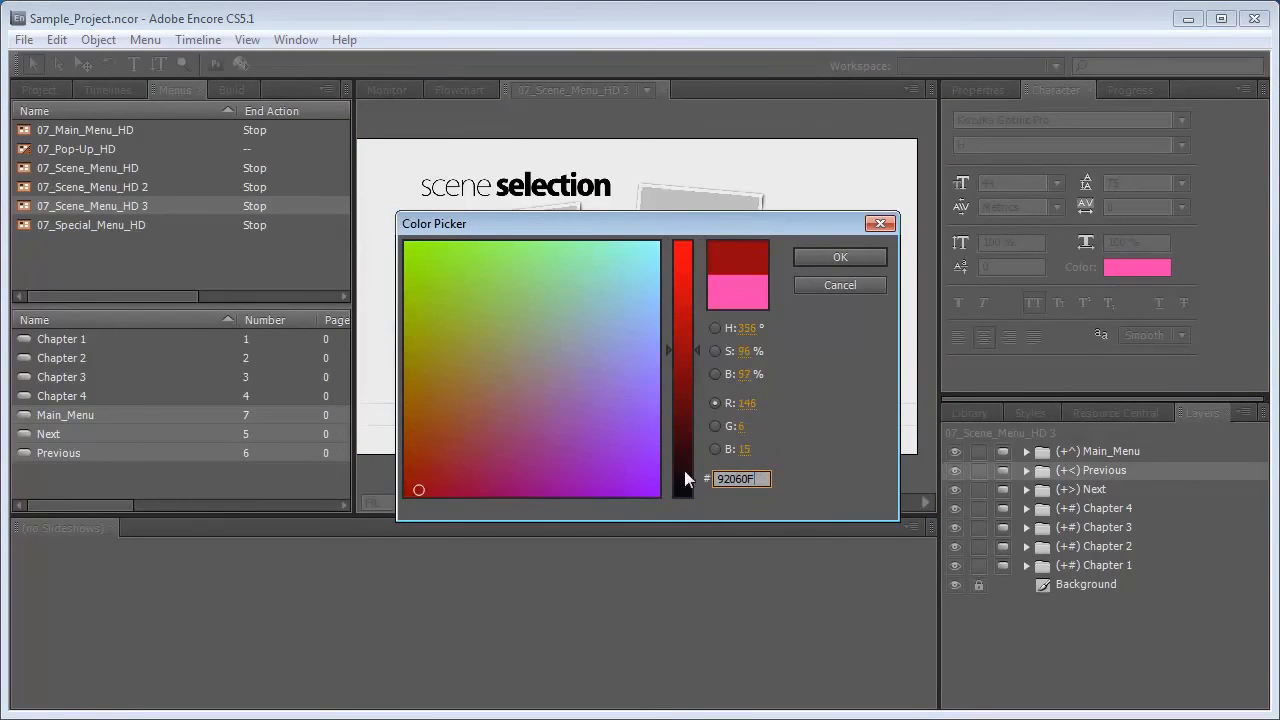
click(852, 258)
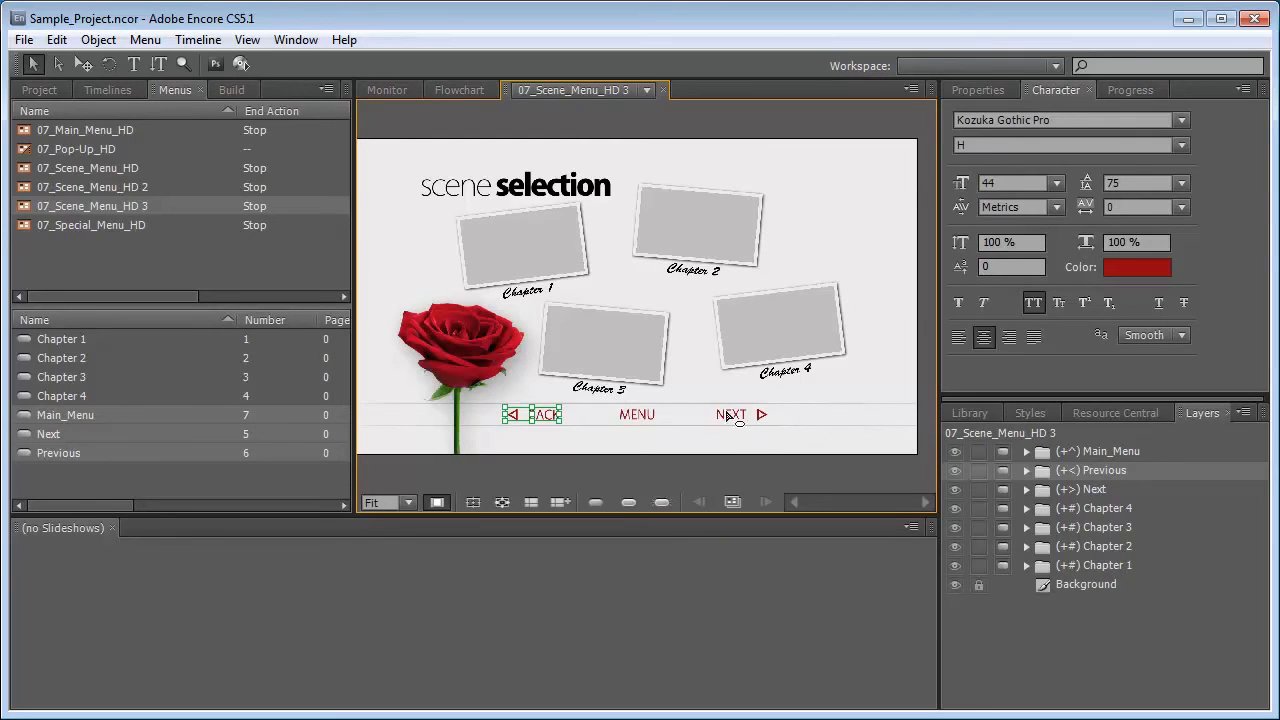
Link the Main_Menu button to Scene_Selection in 07_Main_Menu_HD, with Set to Loop Point enabled.
click(610, 415)
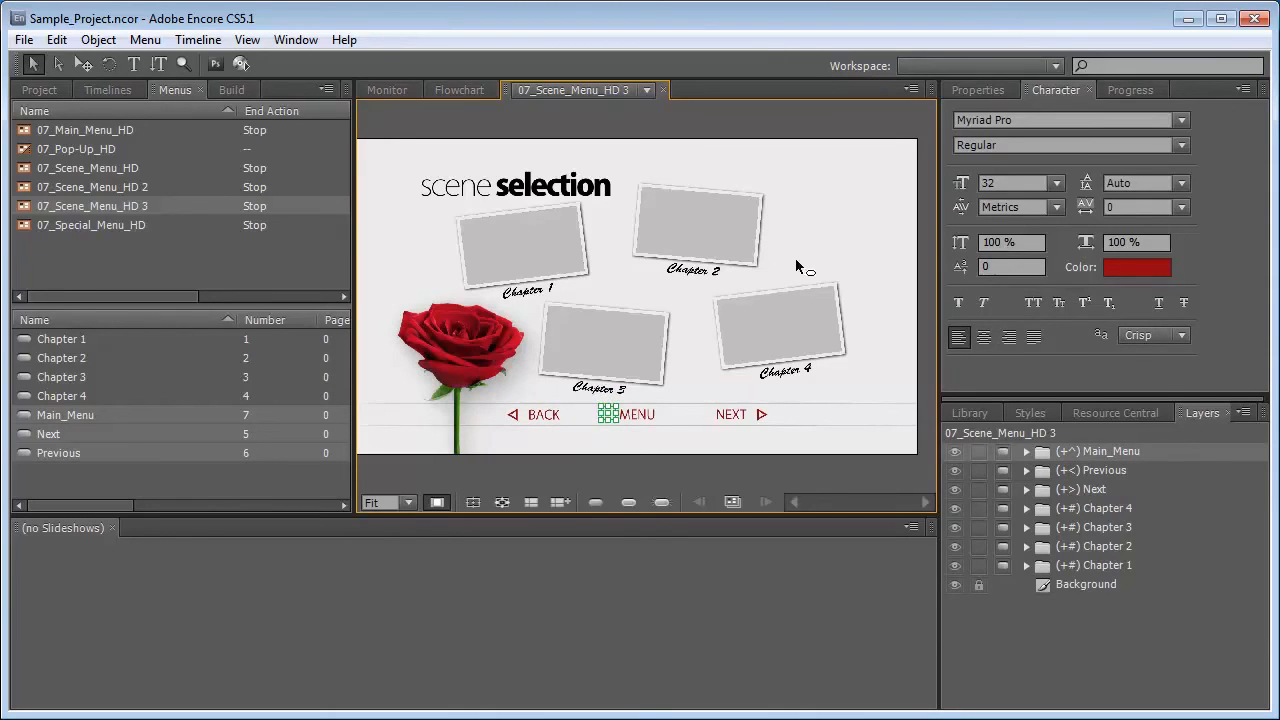
click(978, 90)
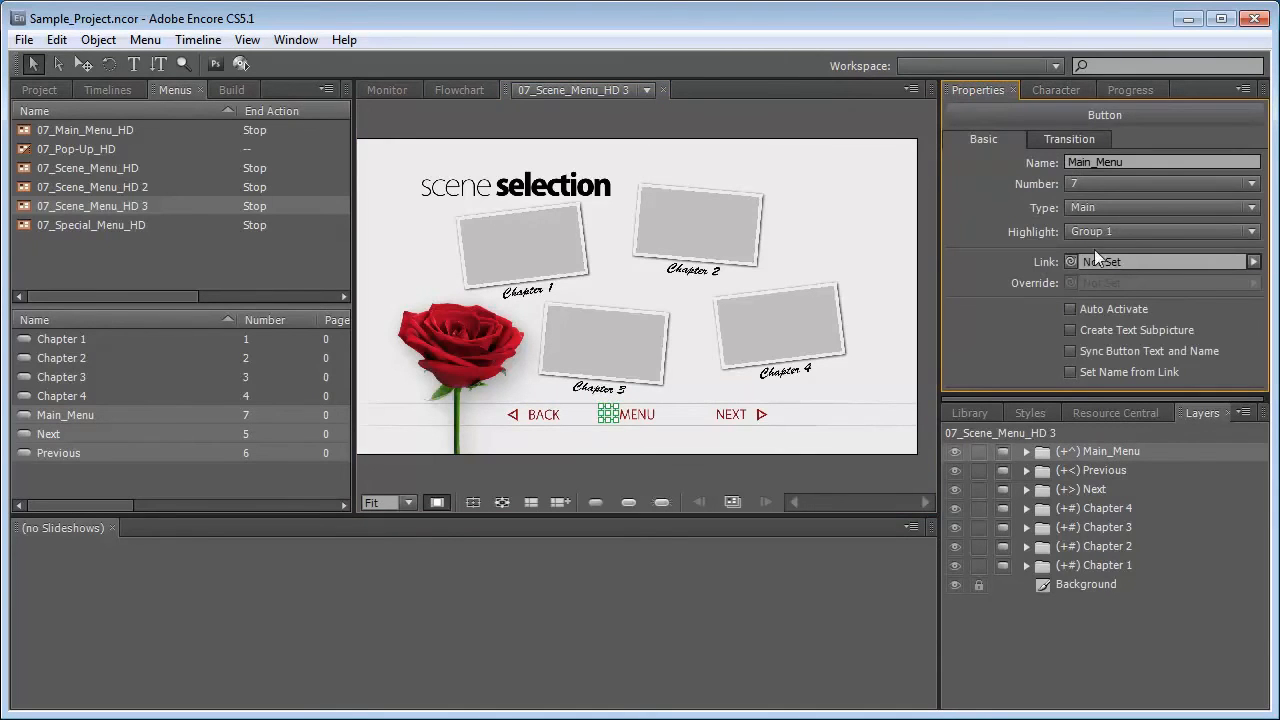
click(1253, 262)
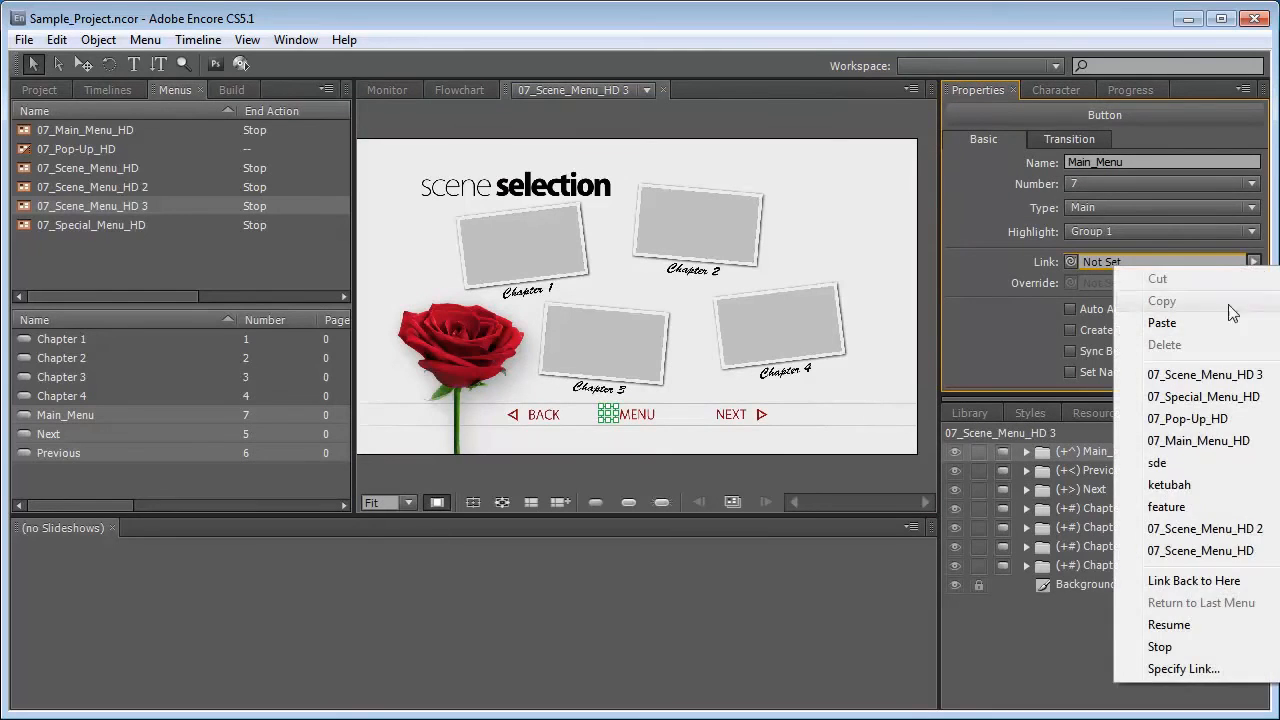
click(1184, 669)
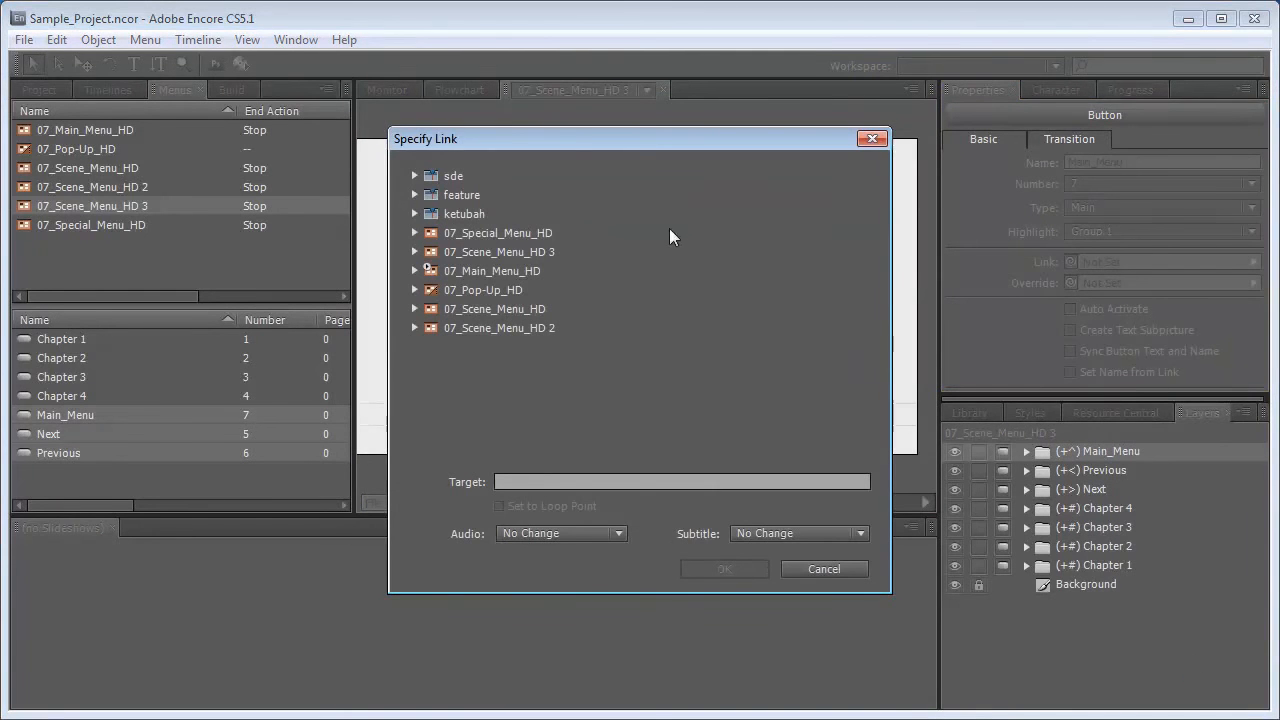
click(489, 268)
click(414, 271)
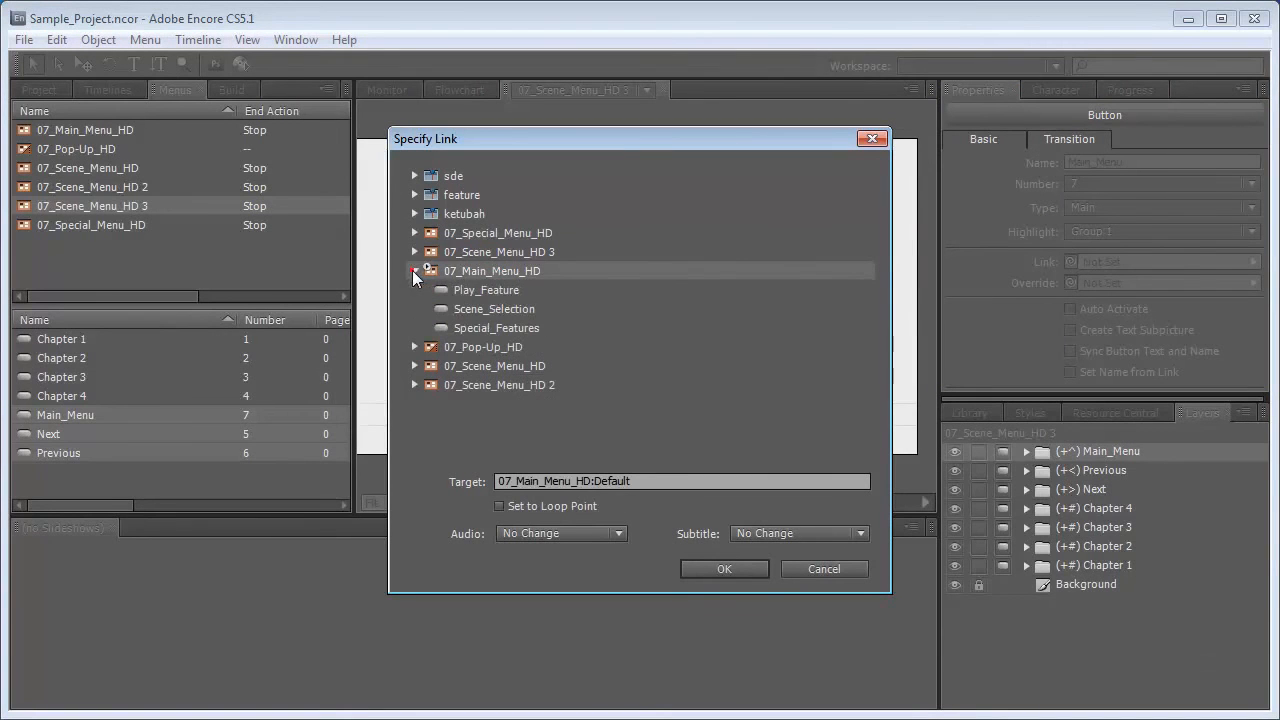
click(509, 308)
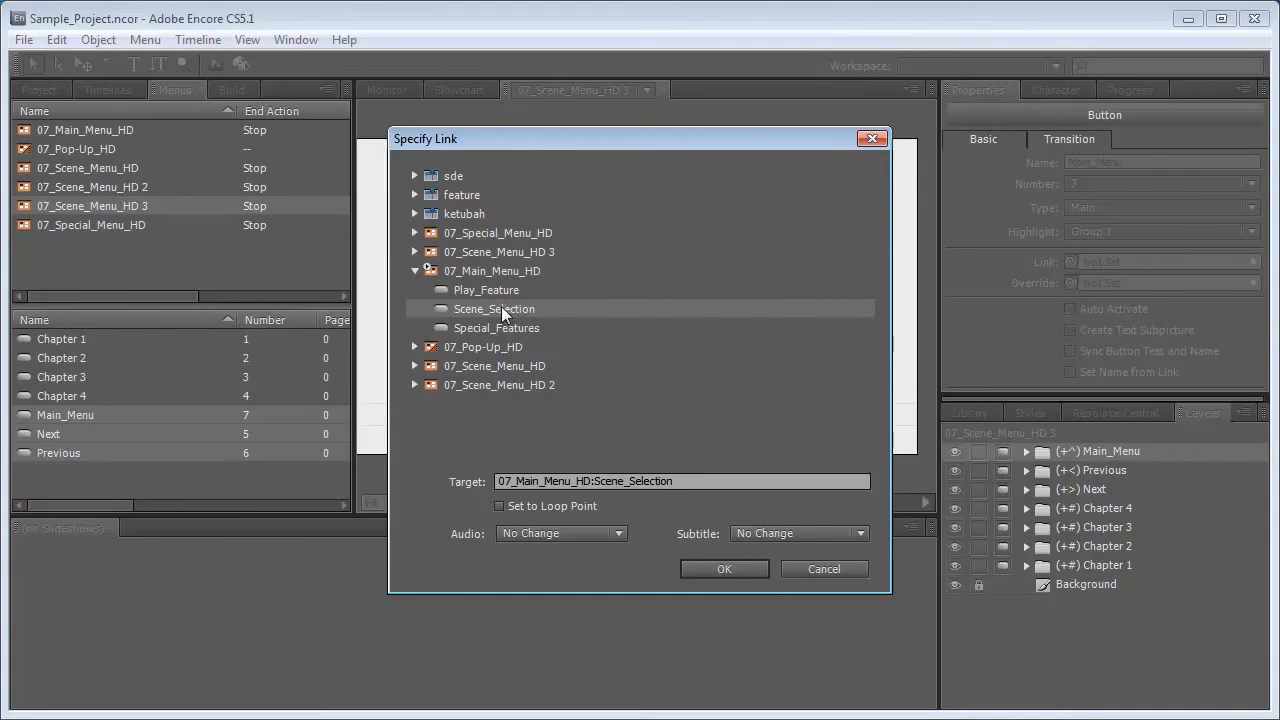
click(515, 507)
click(723, 571)
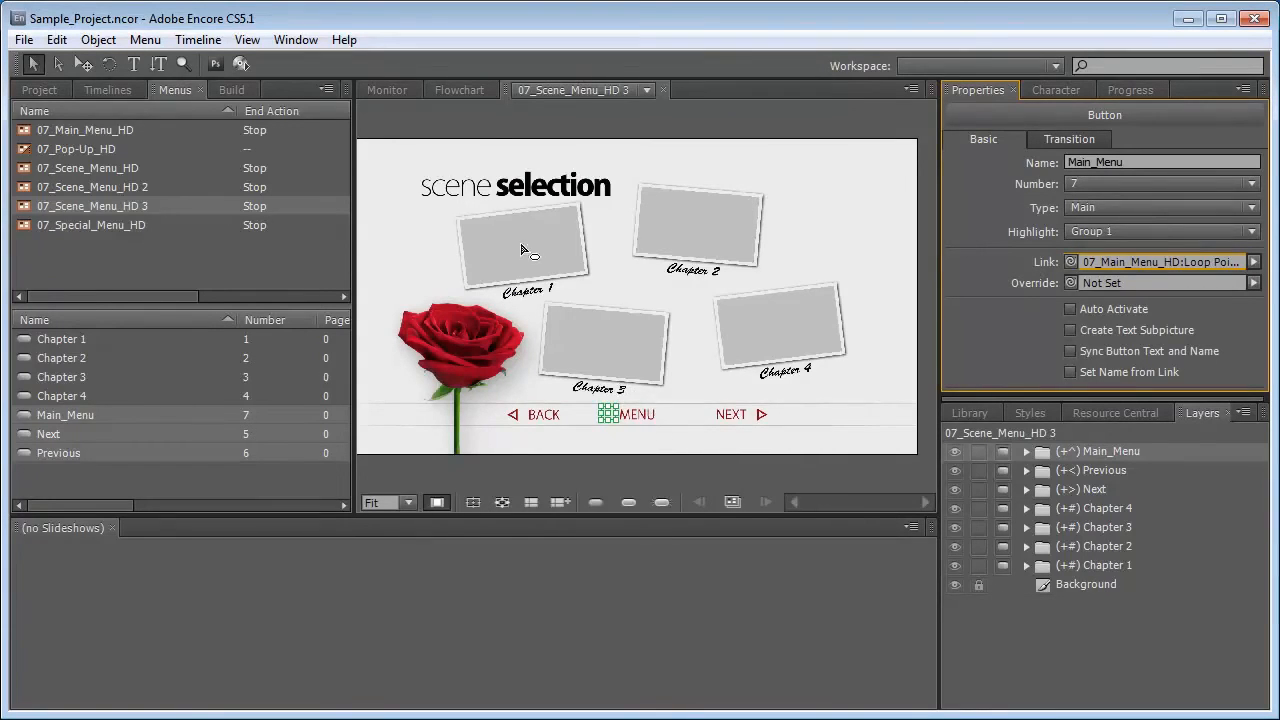
Show the selected-state highlights and assign T_Scenes_to_Main_HD.mov as the transition of the Main_Menu button.
click(38, 90)
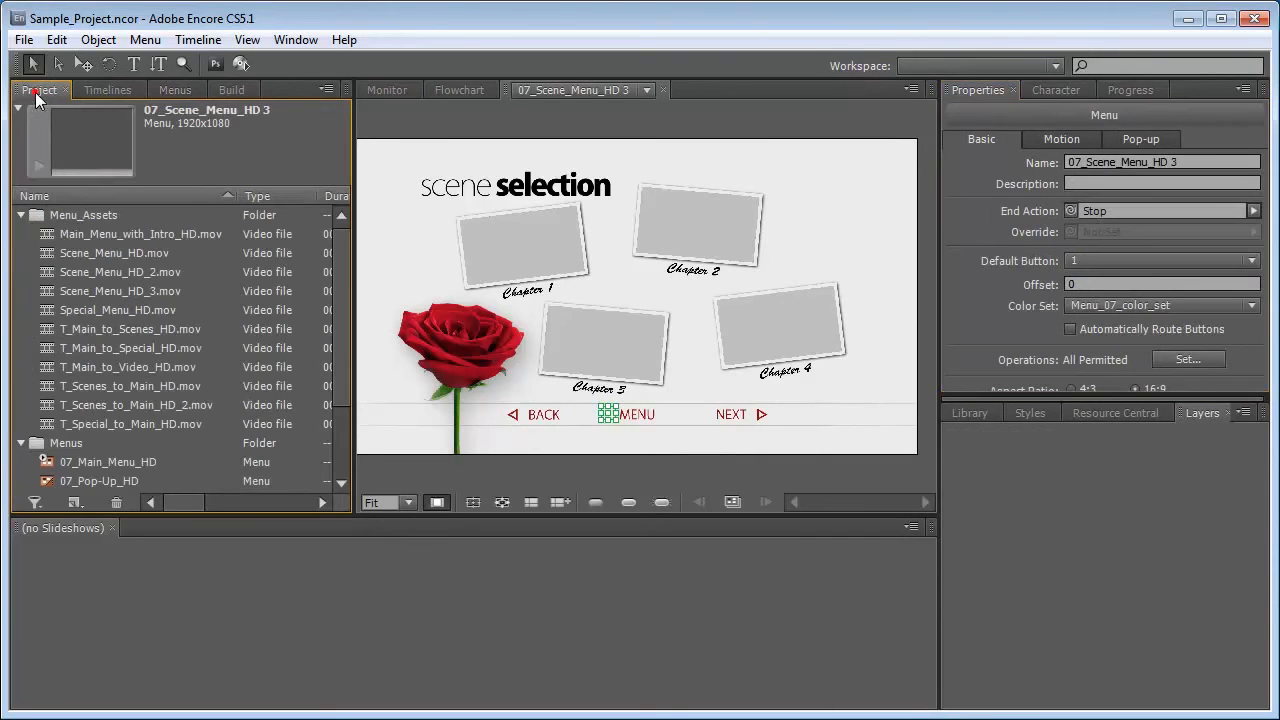
click(674, 397)
click(612, 414)
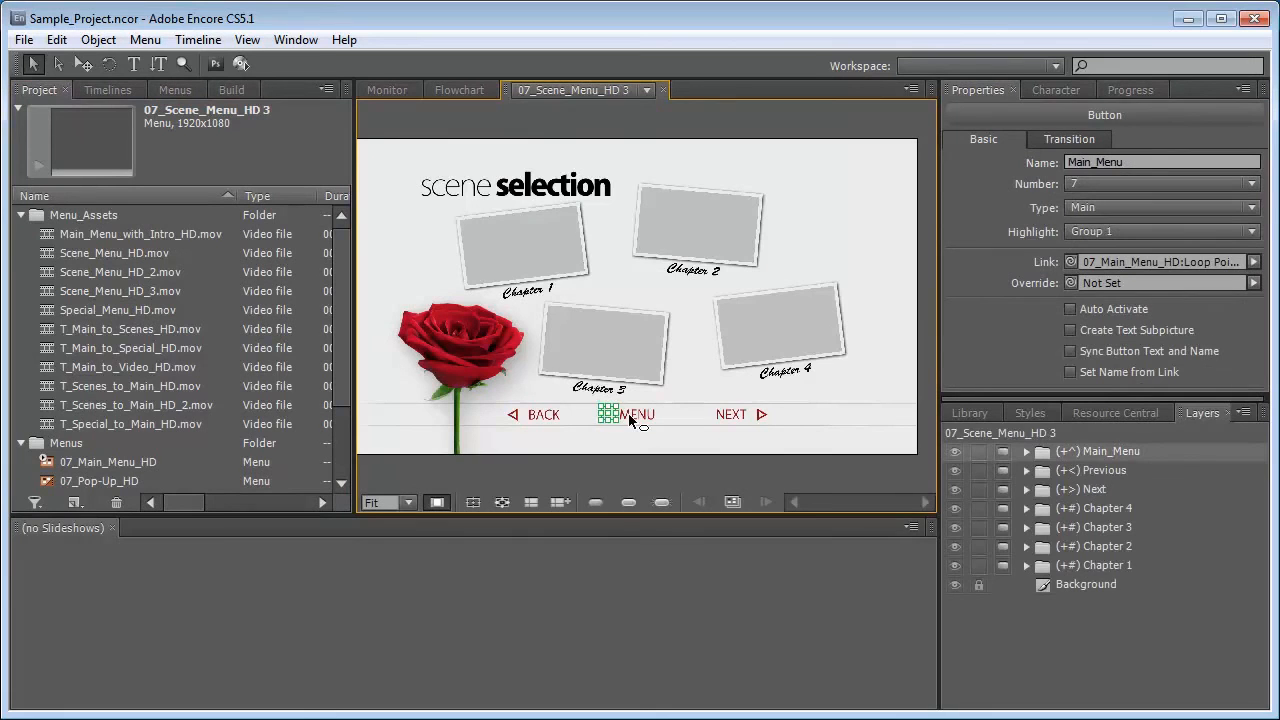
click(628, 502)
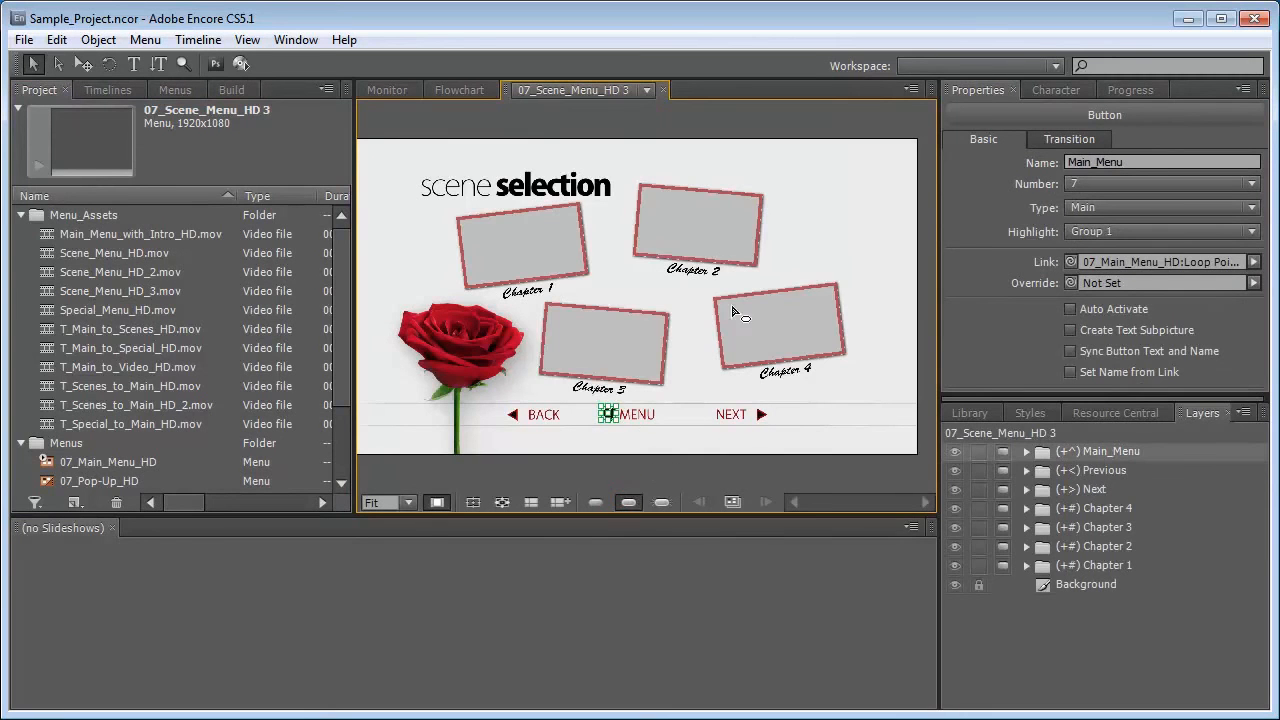
click(1066, 139)
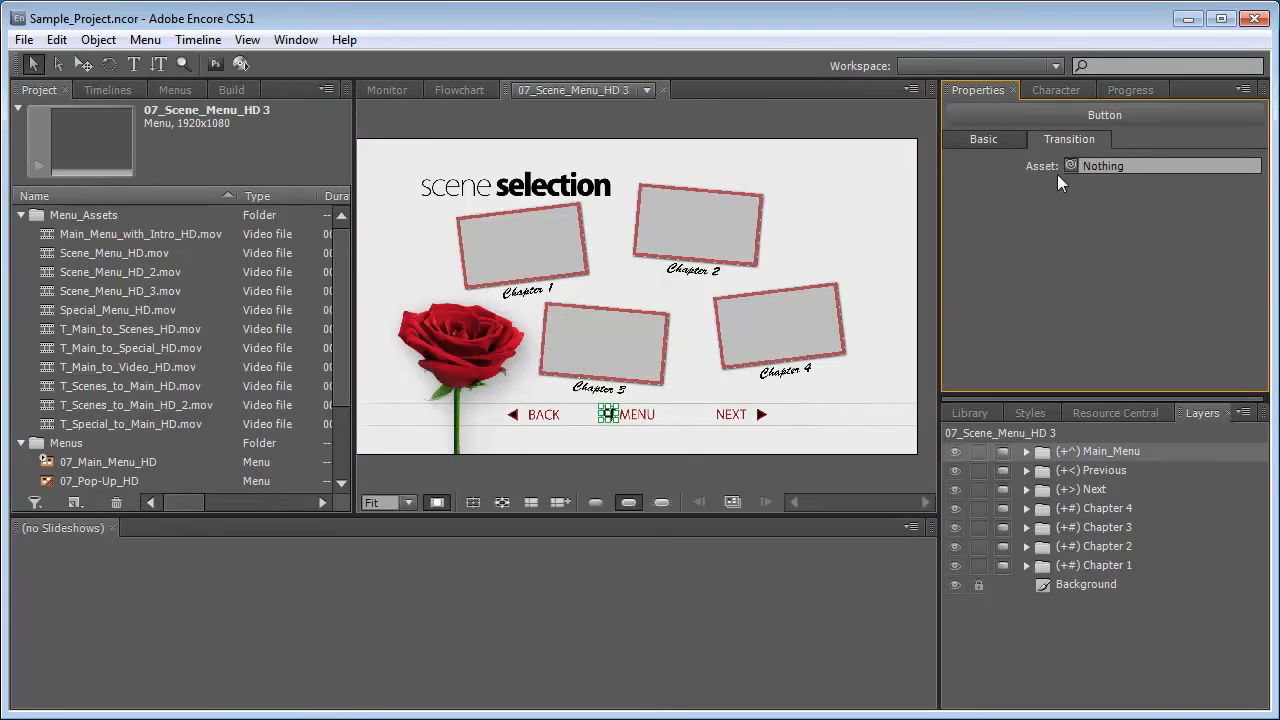
mouse_move(1069, 165)
mouse_down()
mouse_move(512, 190)
mouse_move(284, 248)
mouse_move(182, 304)
mouse_move(135, 383)
mouse_up()
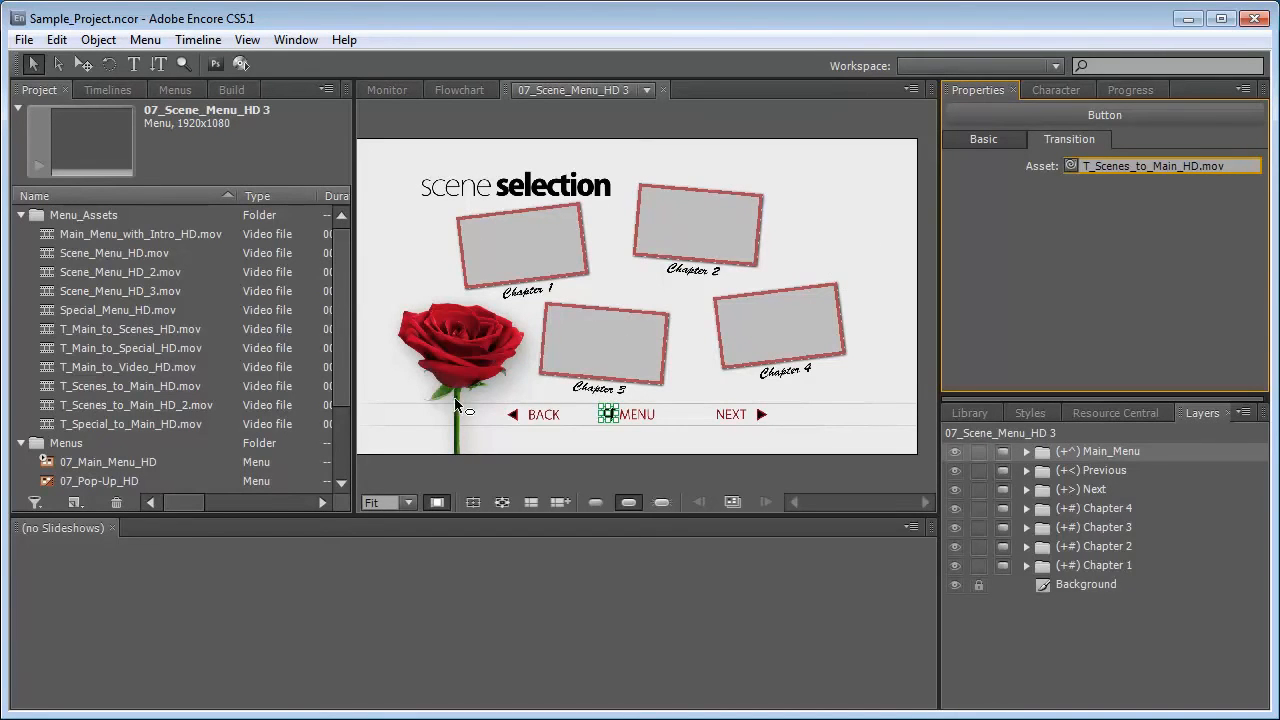
Open the feature timeline and link its first chapter marker to the Chapter 1 button of 07_Scene_Menu_HD 3.
drag(345, 326, 311, 418)
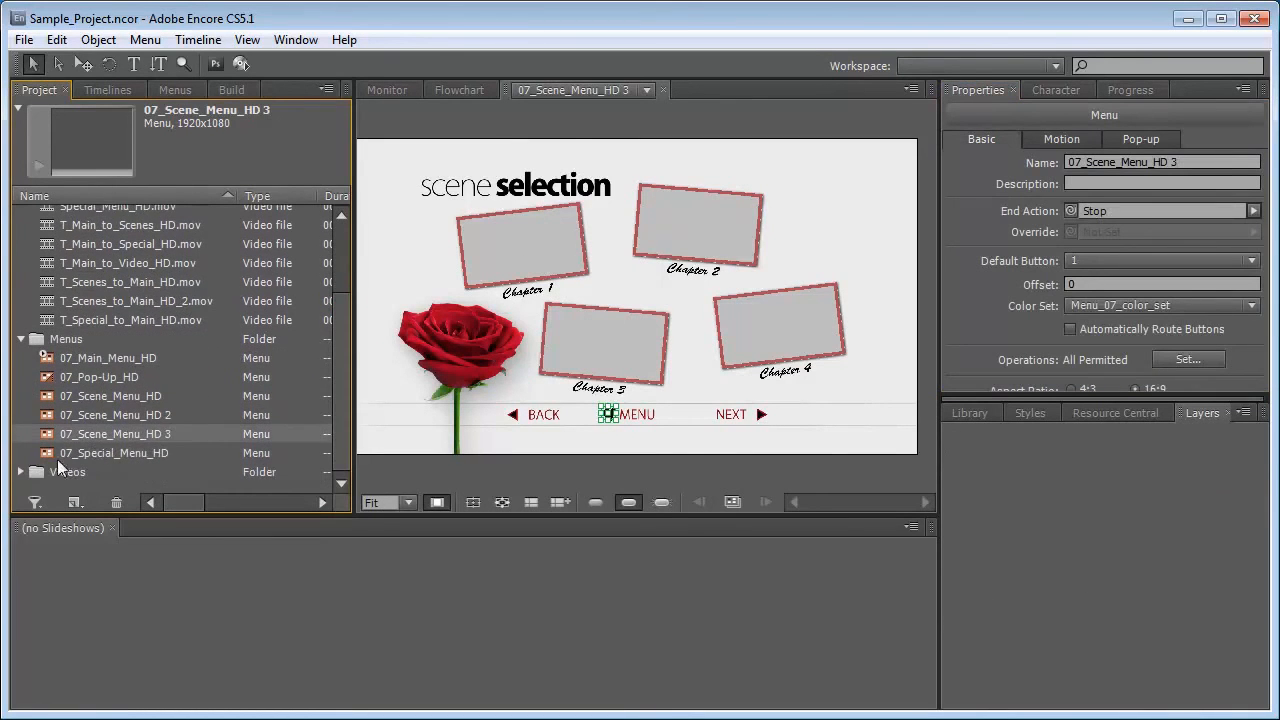
drag(339, 374, 338, 408)
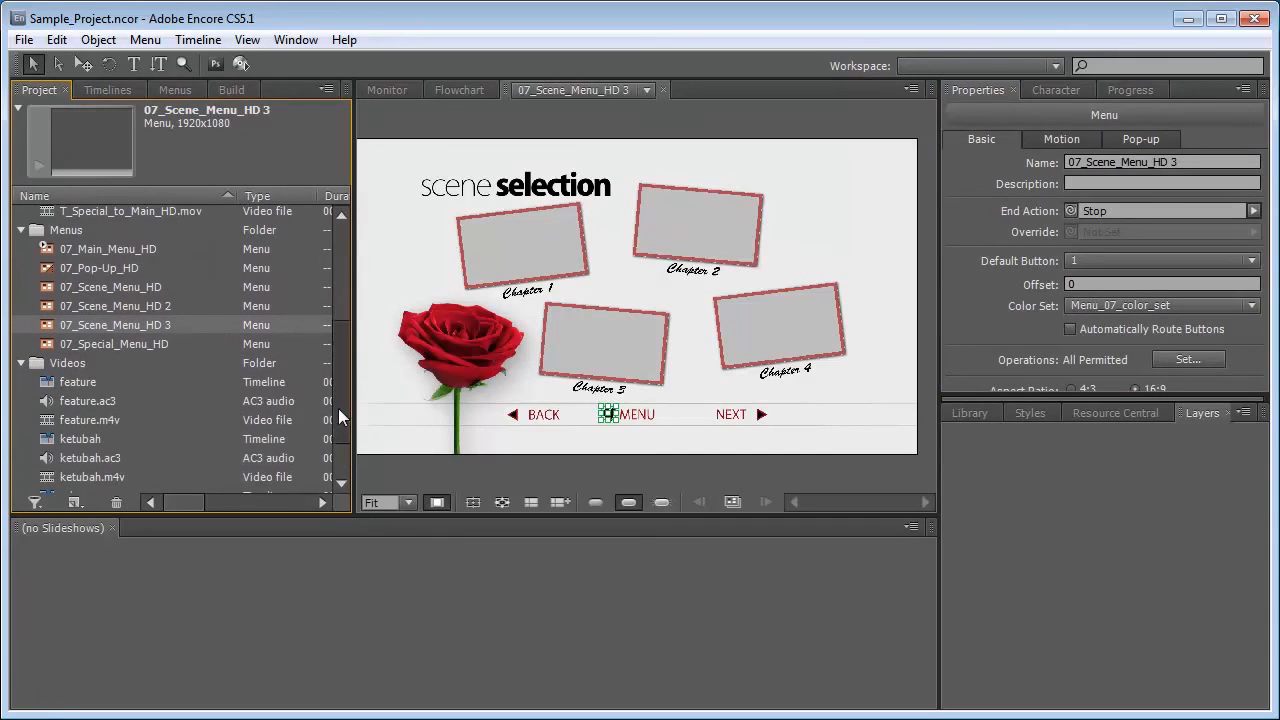
double_click(48, 382)
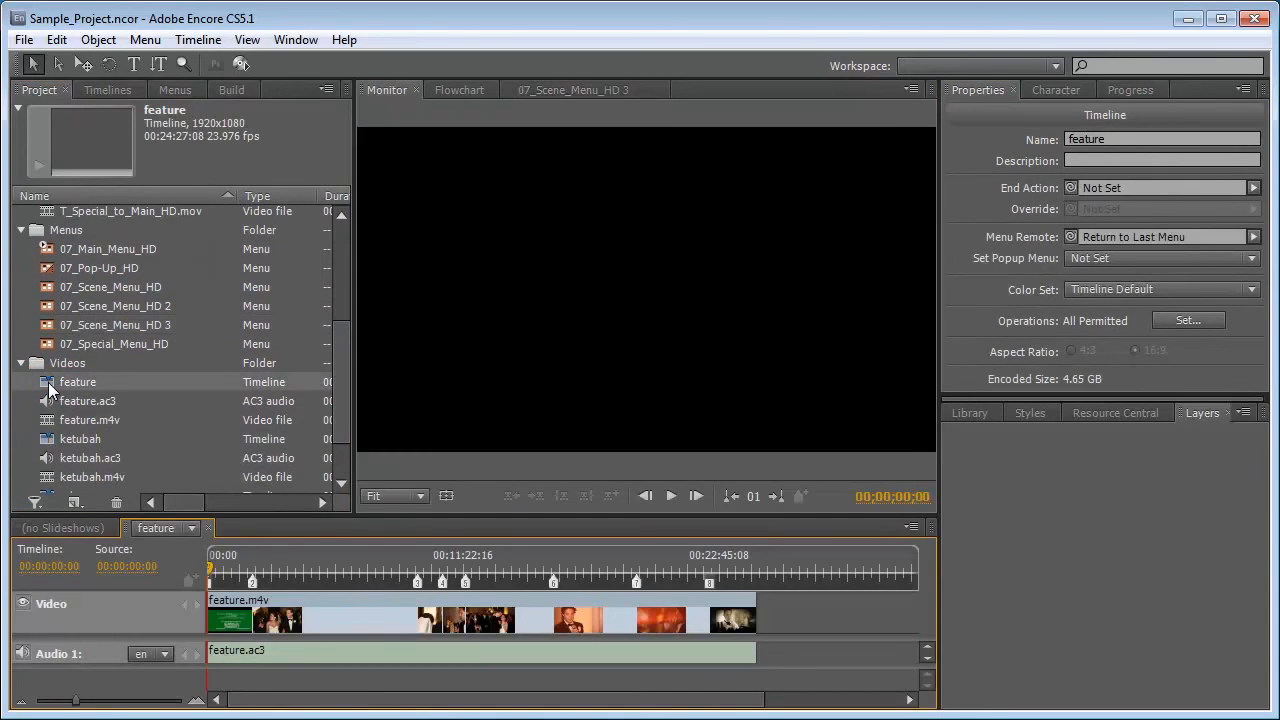
click(584, 94)
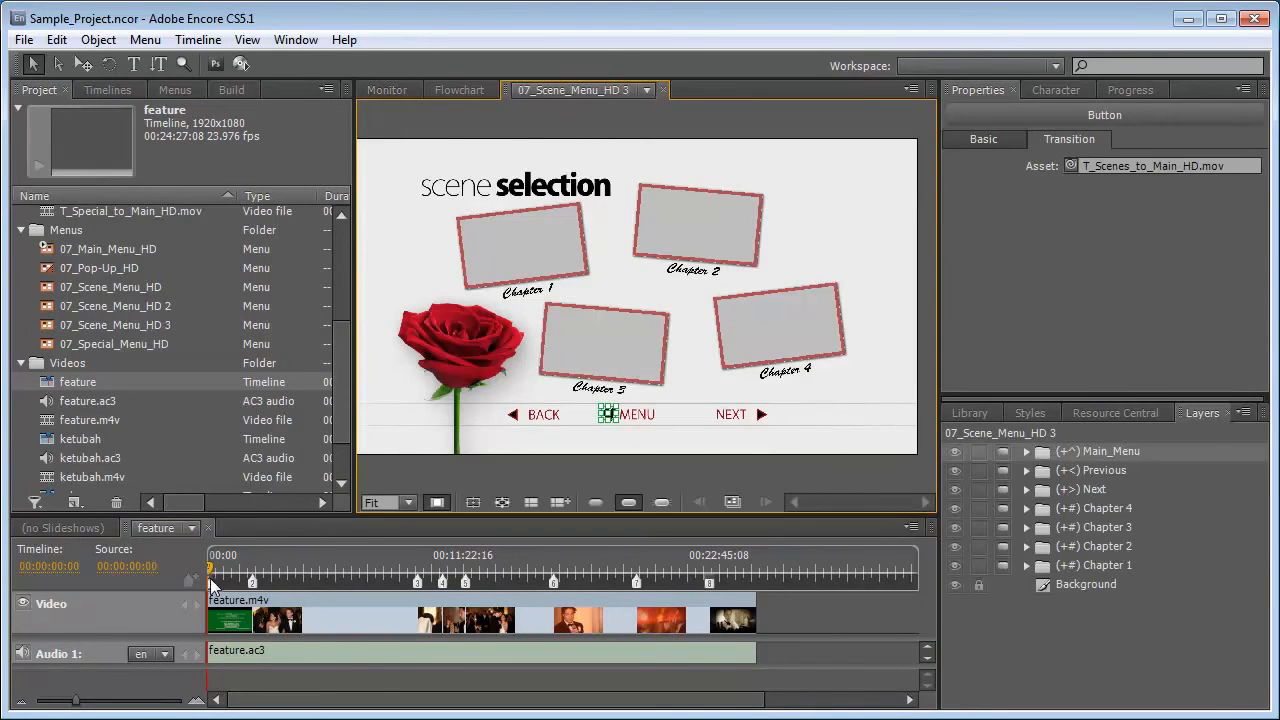
mouse_move(212, 582)
mouse_down()
mouse_move(337, 421)
mouse_move(484, 303)
mouse_move(504, 256)
mouse_up()
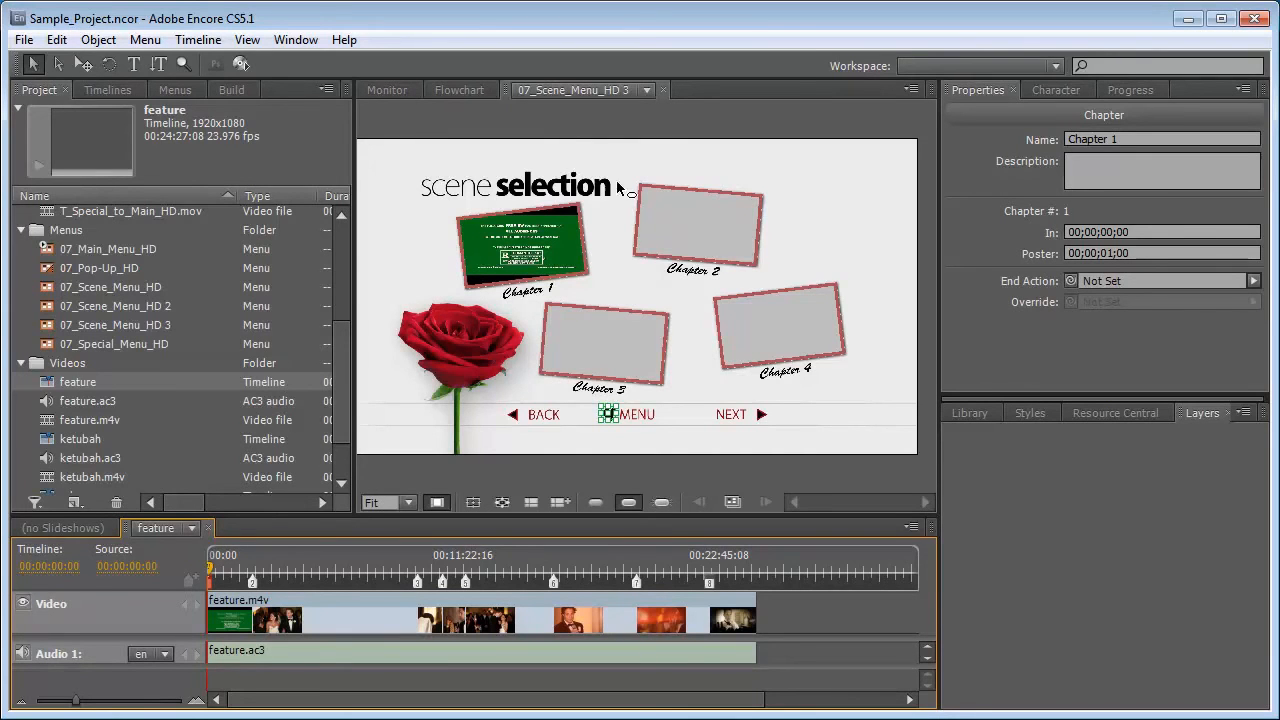
Enable Animate Buttons for menu 07_Scene_Menu_HD 3 and create a chapter index from it.
click(533, 130)
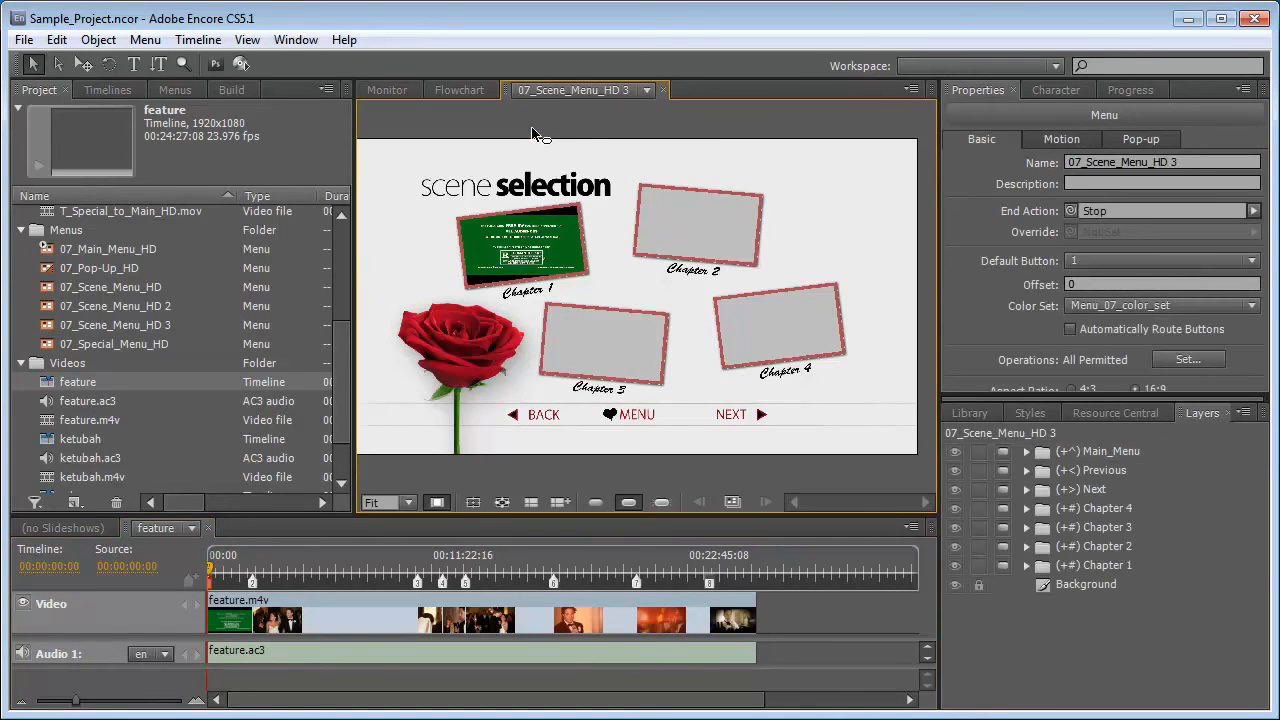
click(1060, 139)
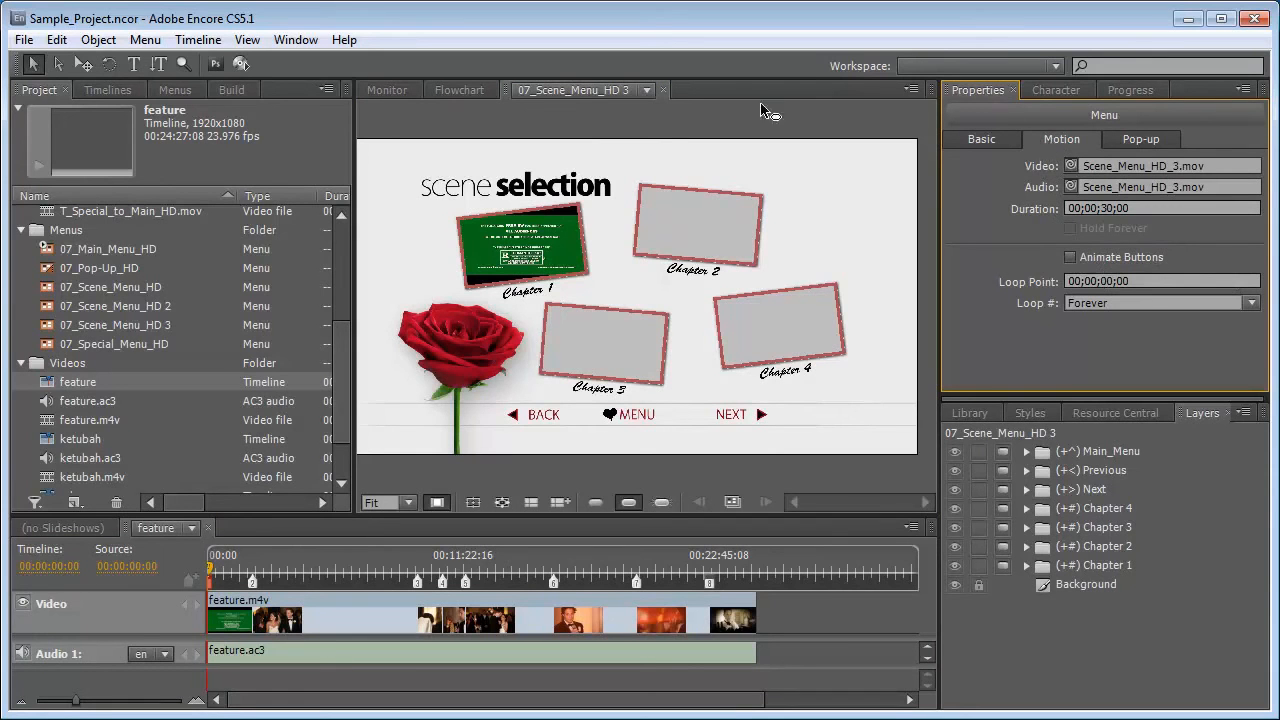
click(1070, 257)
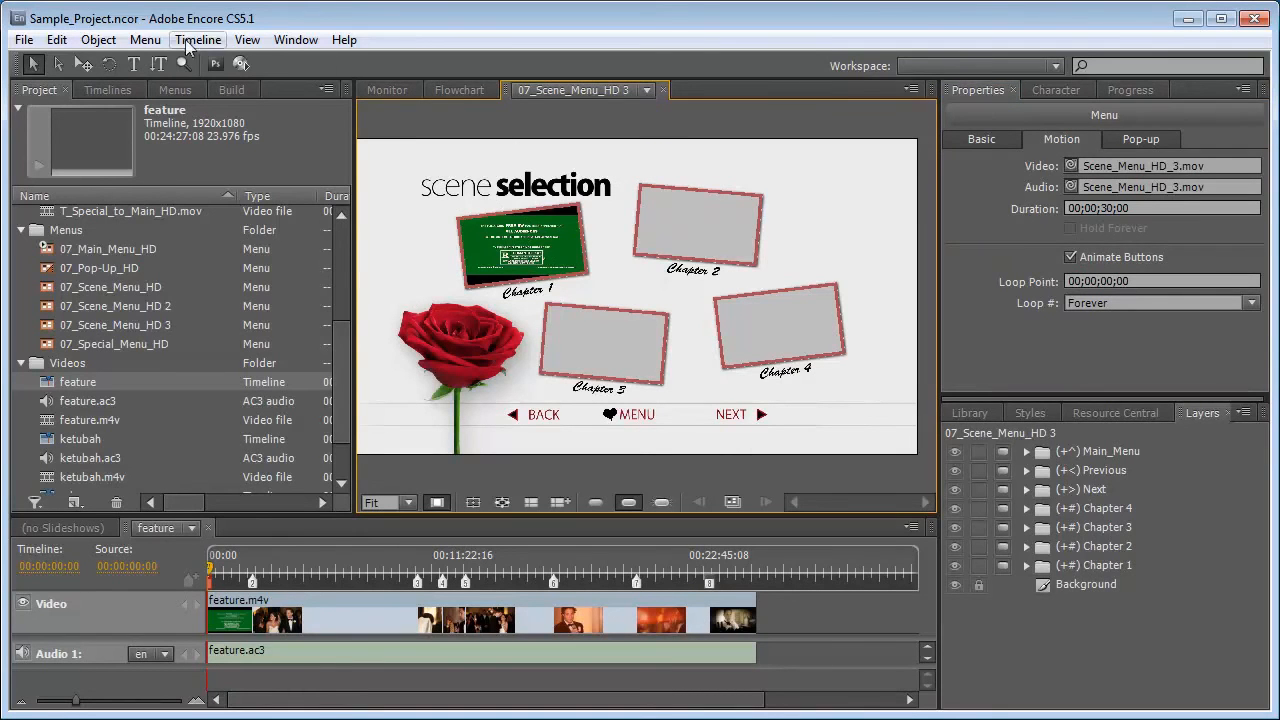
click(145, 40)
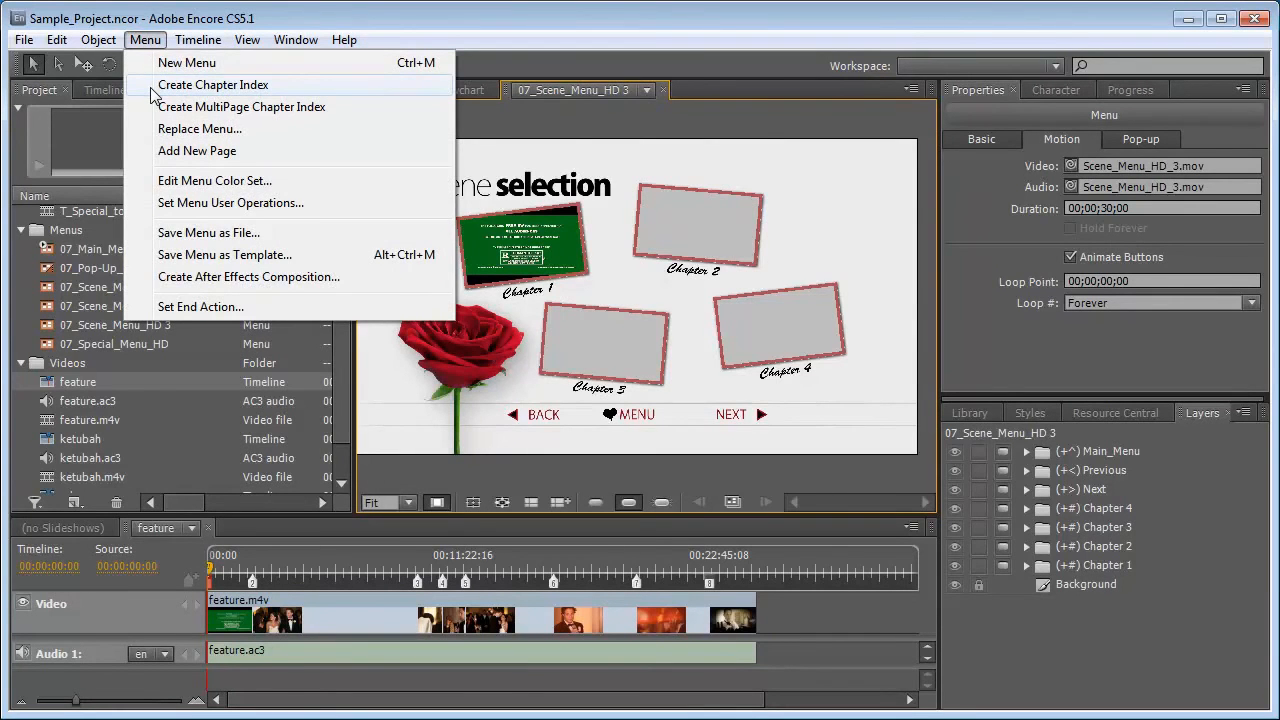
click(151, 86)
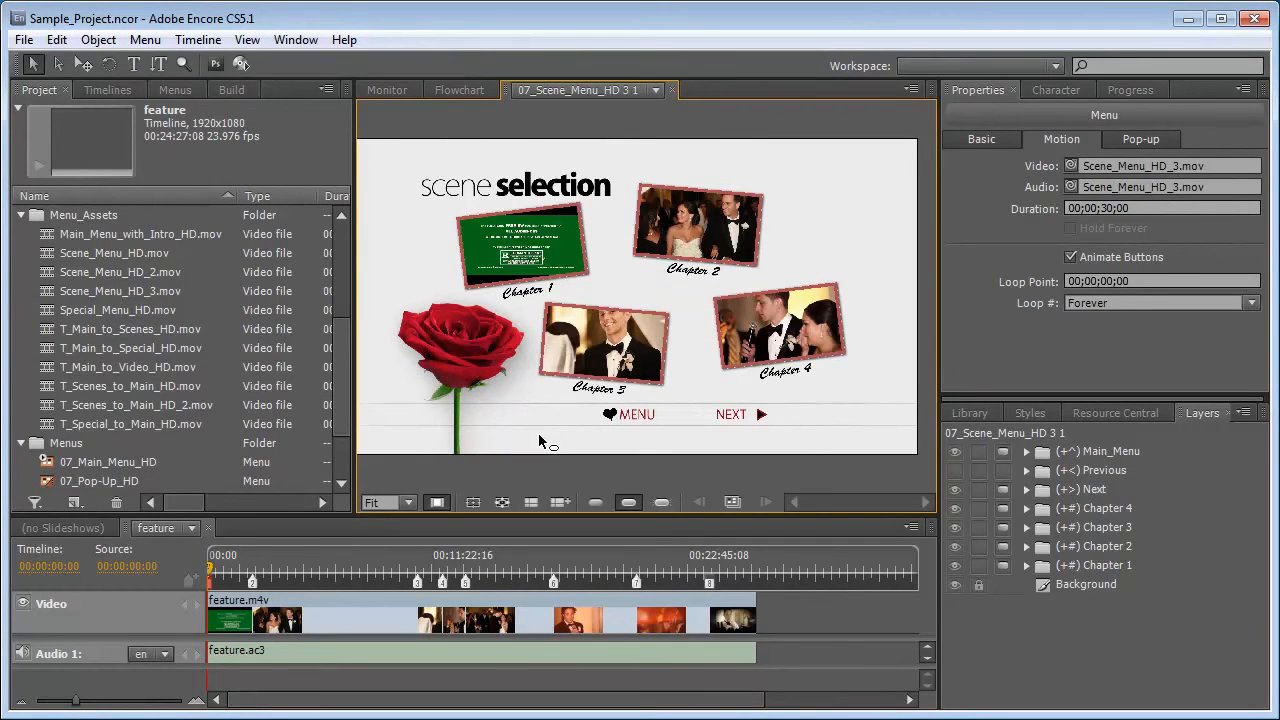
Open the menu 07_Scene_Menu_HD 3 2 and select the chapter 5 marker on the feature timeline.
click(344, 341)
drag(343, 364, 322, 341)
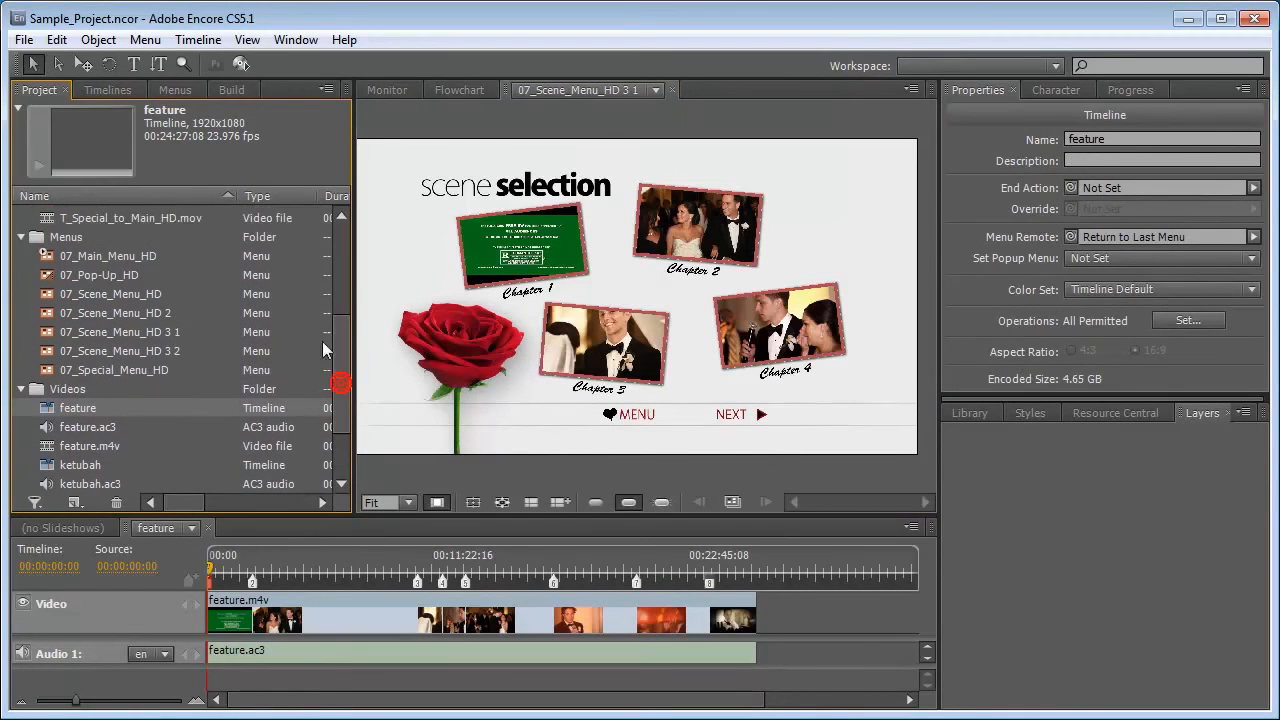
click(21, 390)
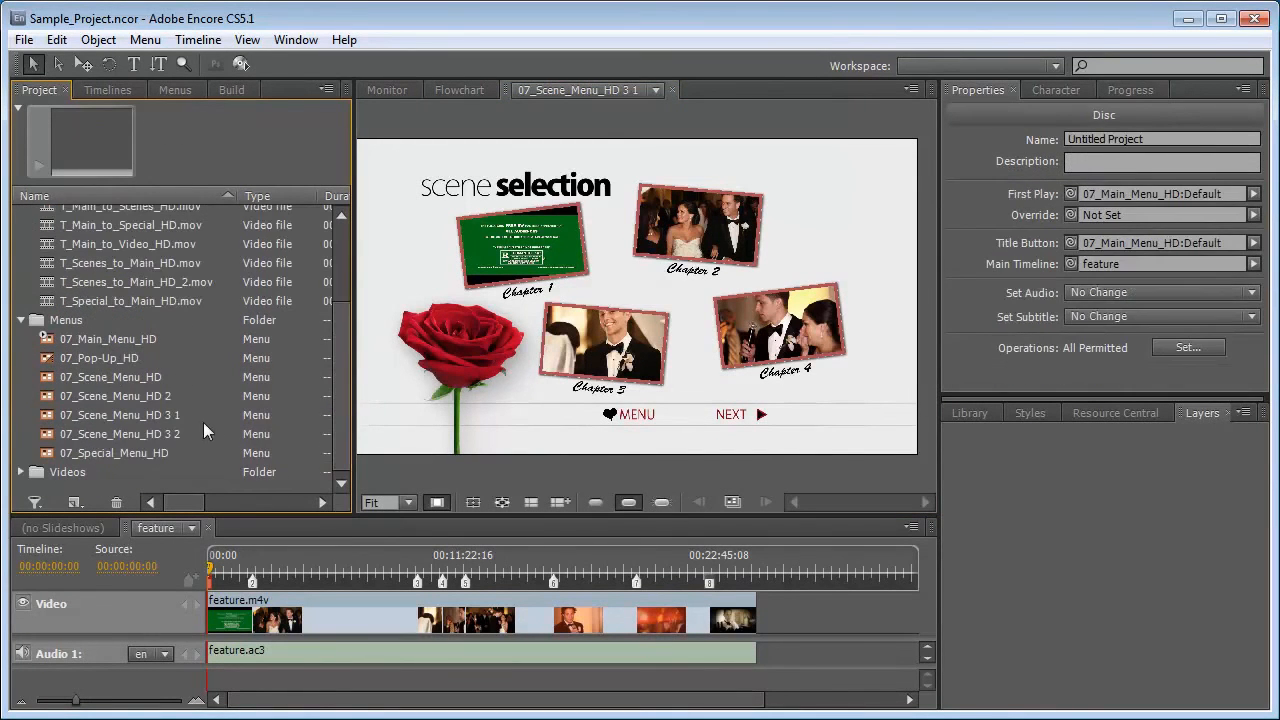
click(178, 434)
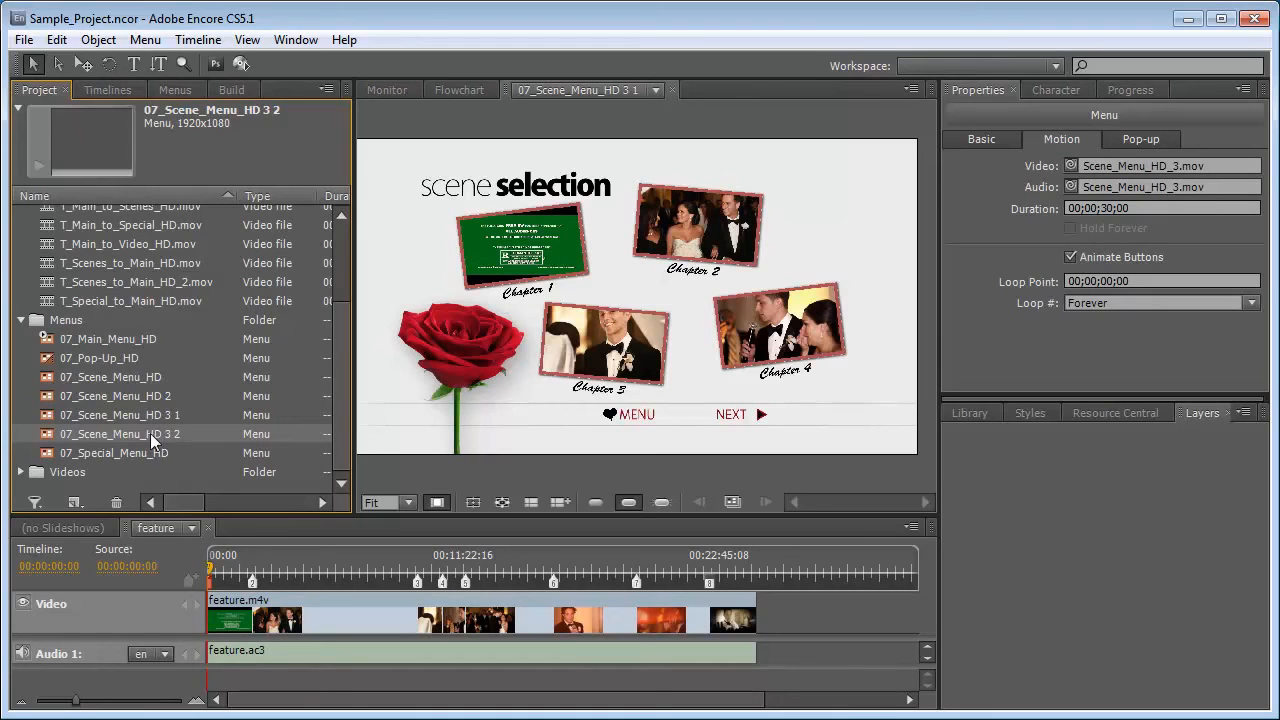
double_click(150, 433)
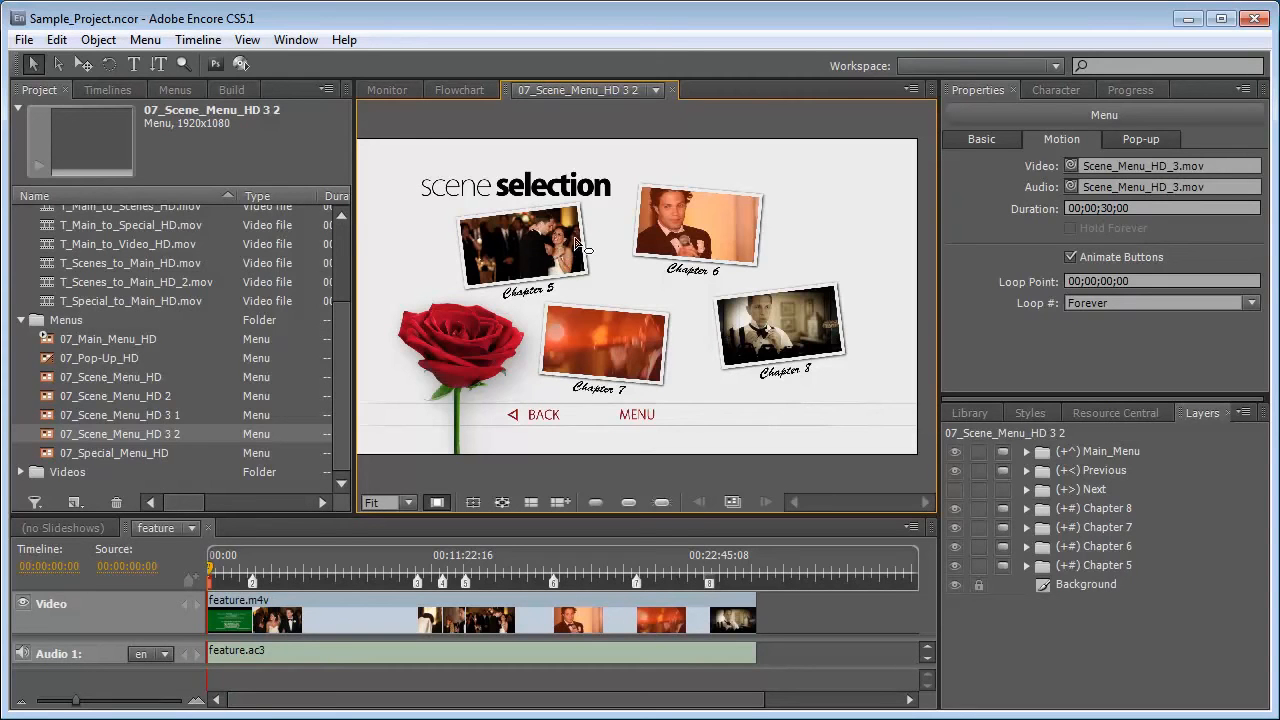
click(466, 581)
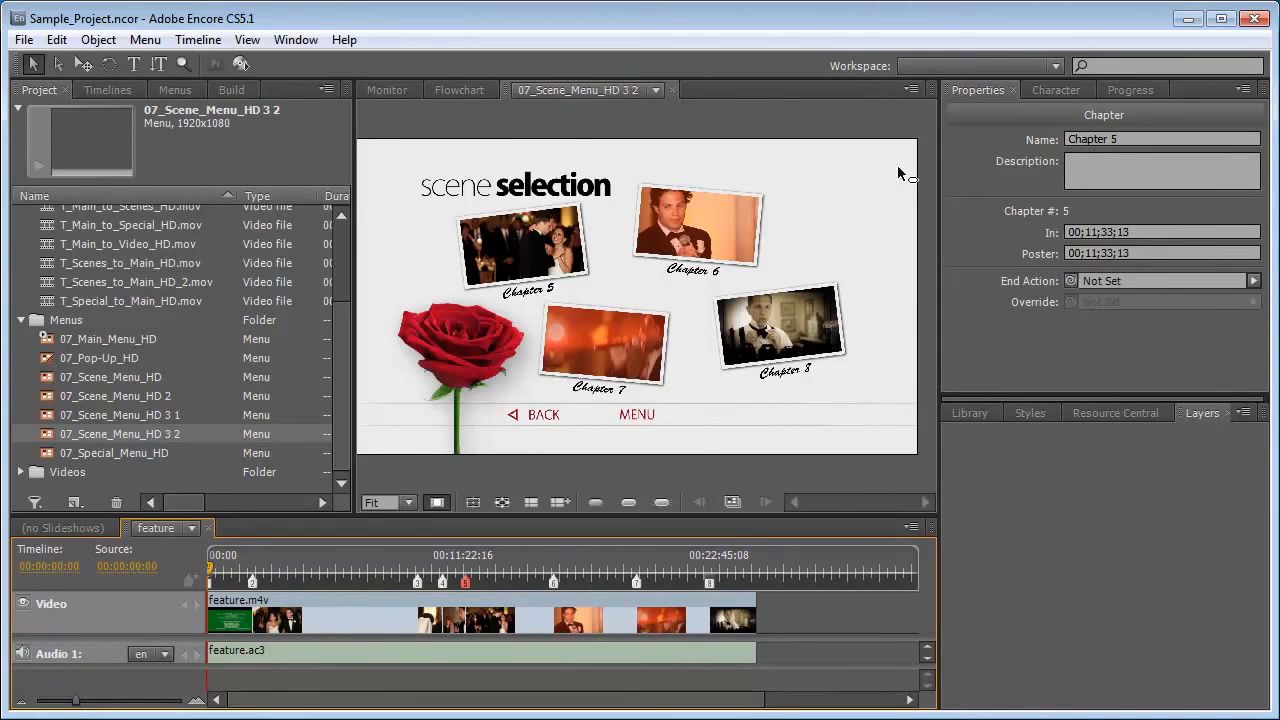
Set the poster frame of chapter 5 at 00:12:32:00 and link its marker to the Chapter 5 button of 07_Scene_Menu_HD 3 2.
click(391, 92)
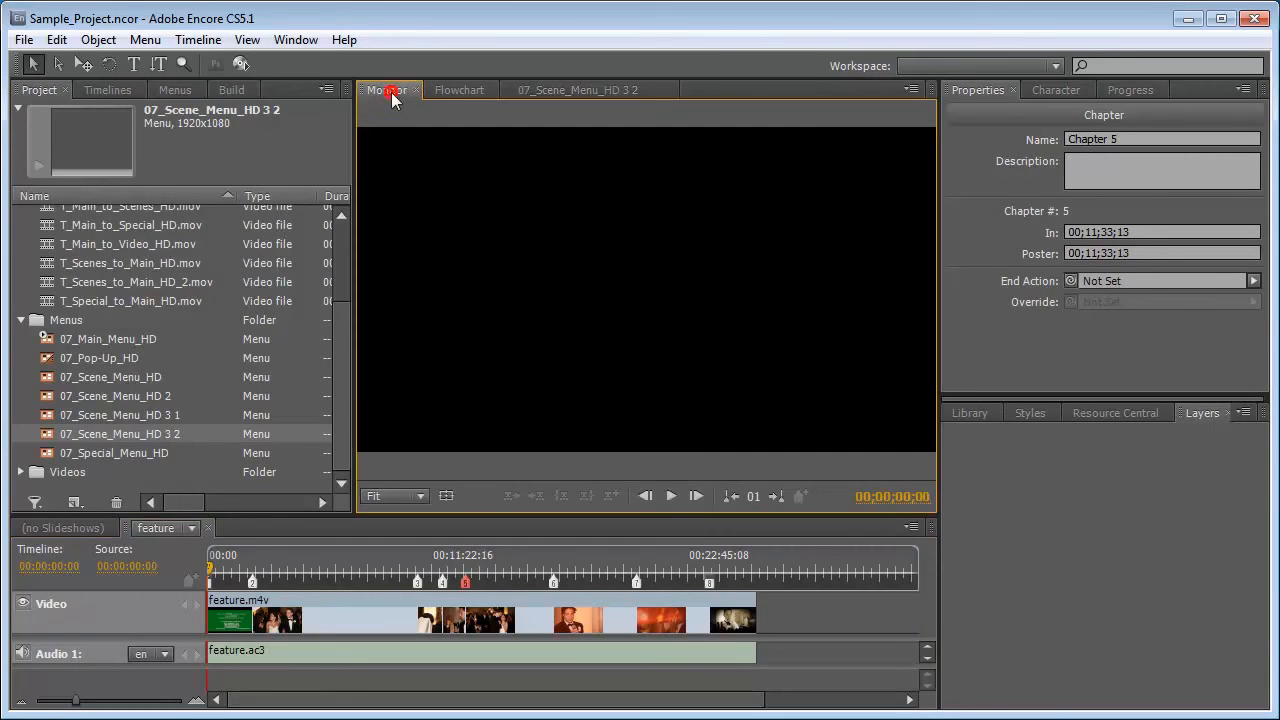
click(477, 575)
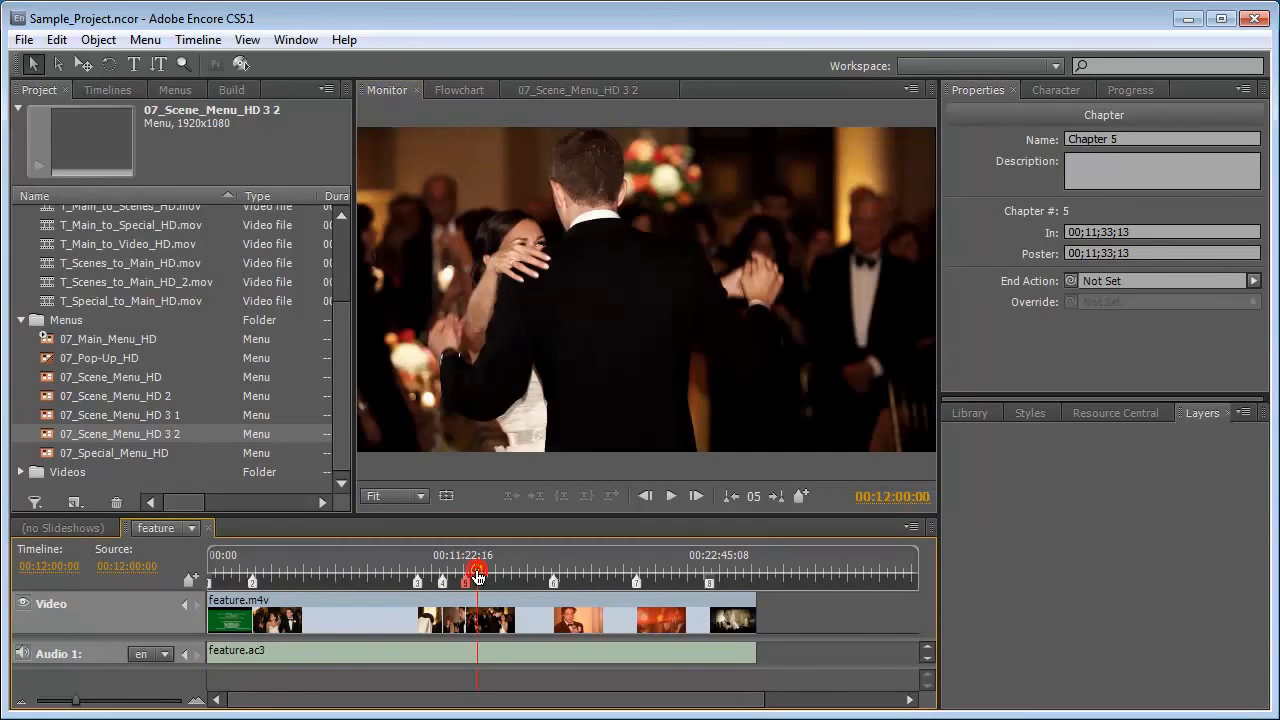
click(489, 575)
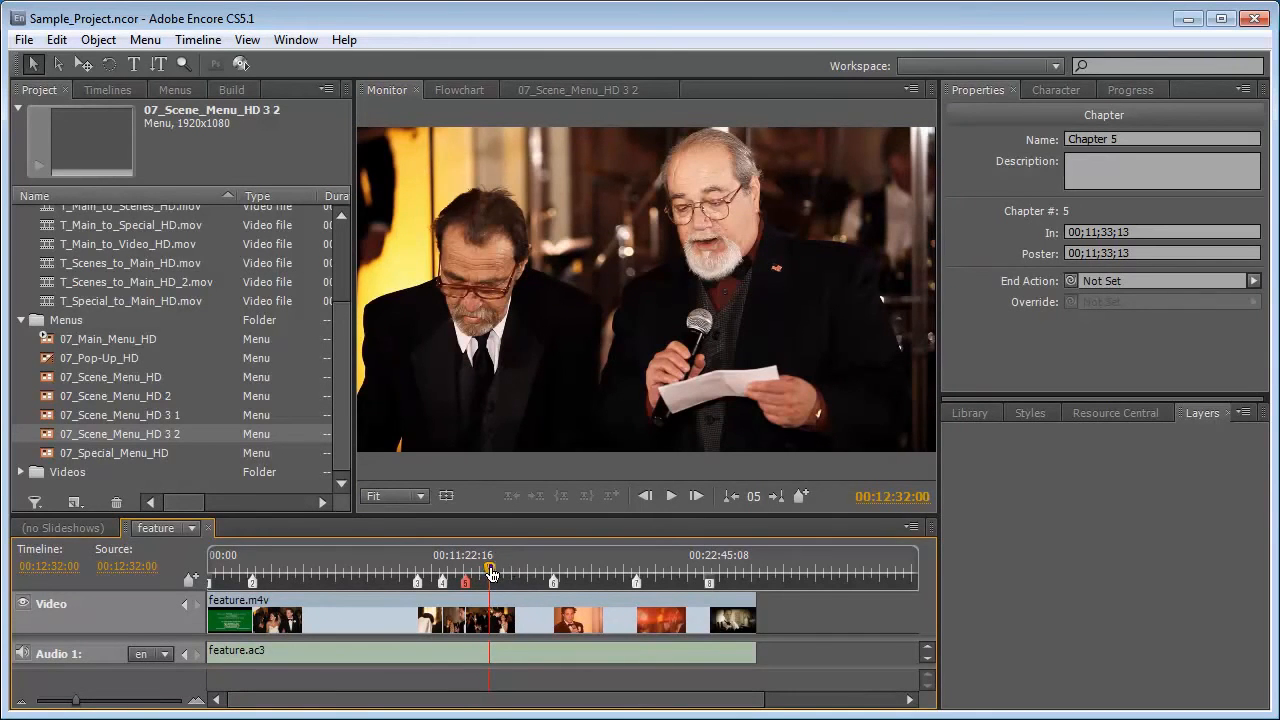
right_click(490, 568)
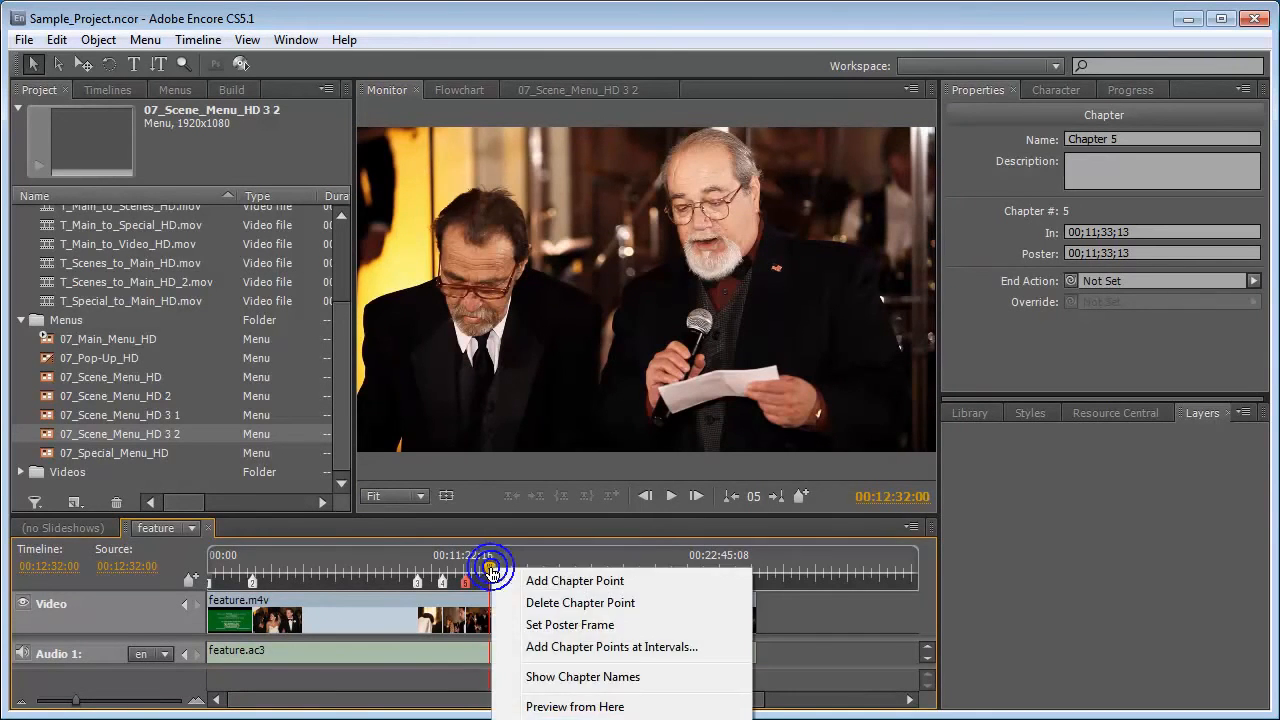
click(560, 625)
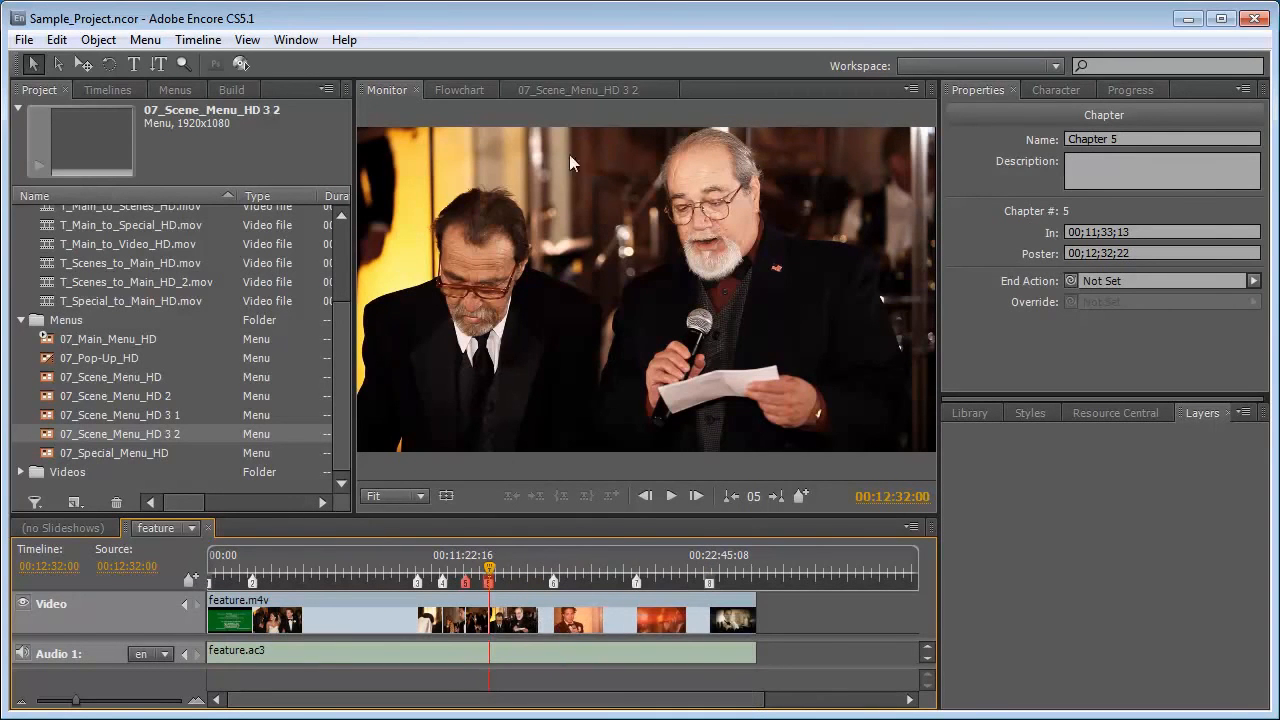
click(589, 91)
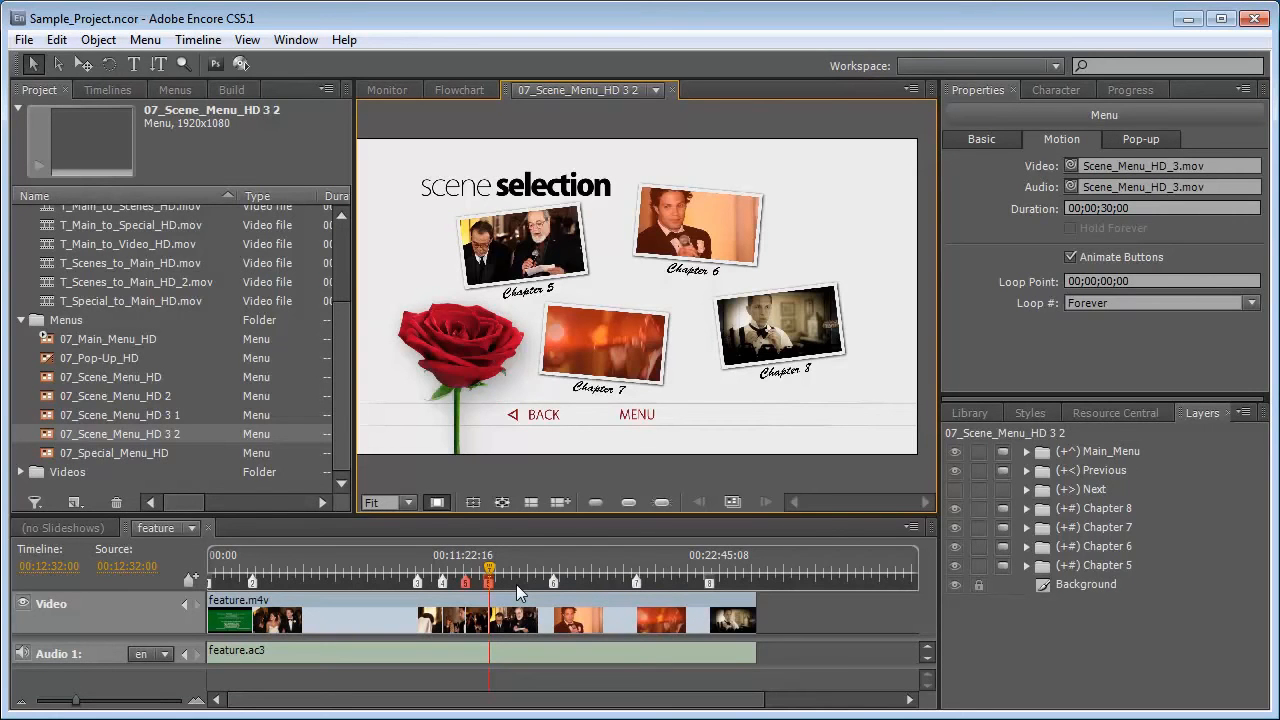
mouse_move(465, 582)
mouse_down()
mouse_move(458, 457)
mouse_move(514, 312)
mouse_move(577, 222)
mouse_up()
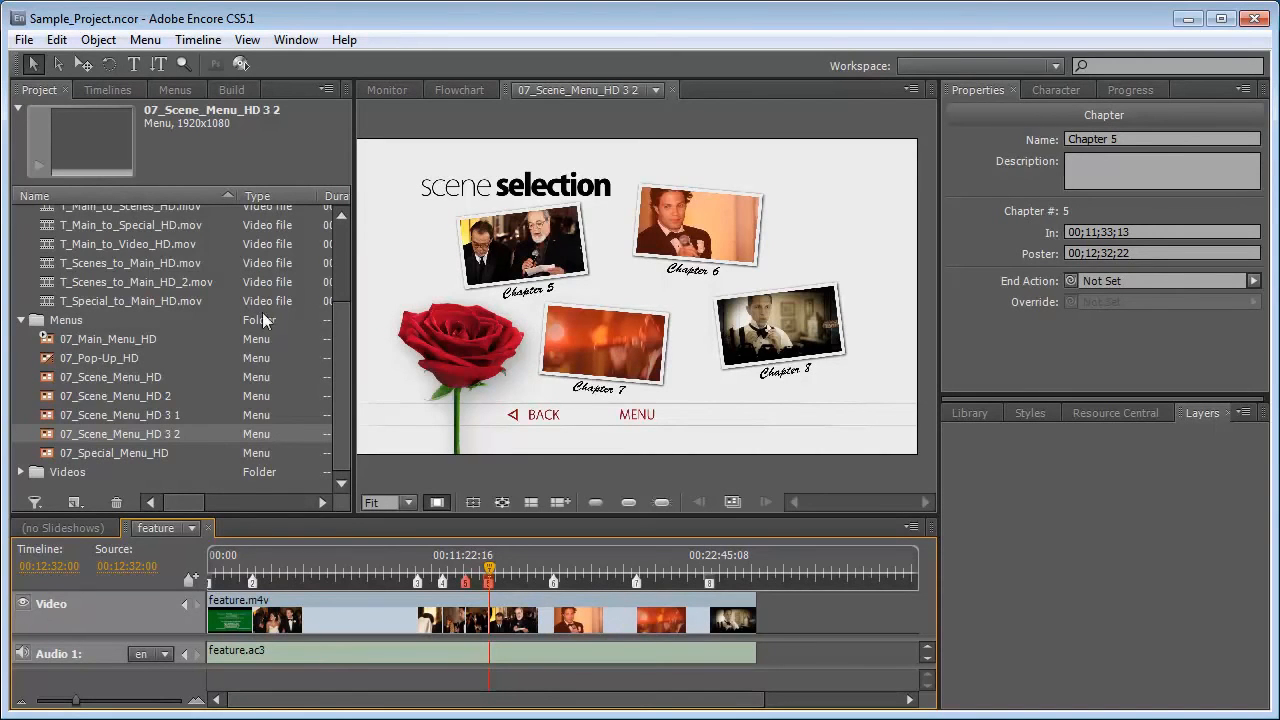
Open menu 07_Scene_Menu_HD and link chapter markers 1 to 4 to the Opening, Ceremony, First Kiss and Bride & Groom Speech buttons.
double_click(124, 376)
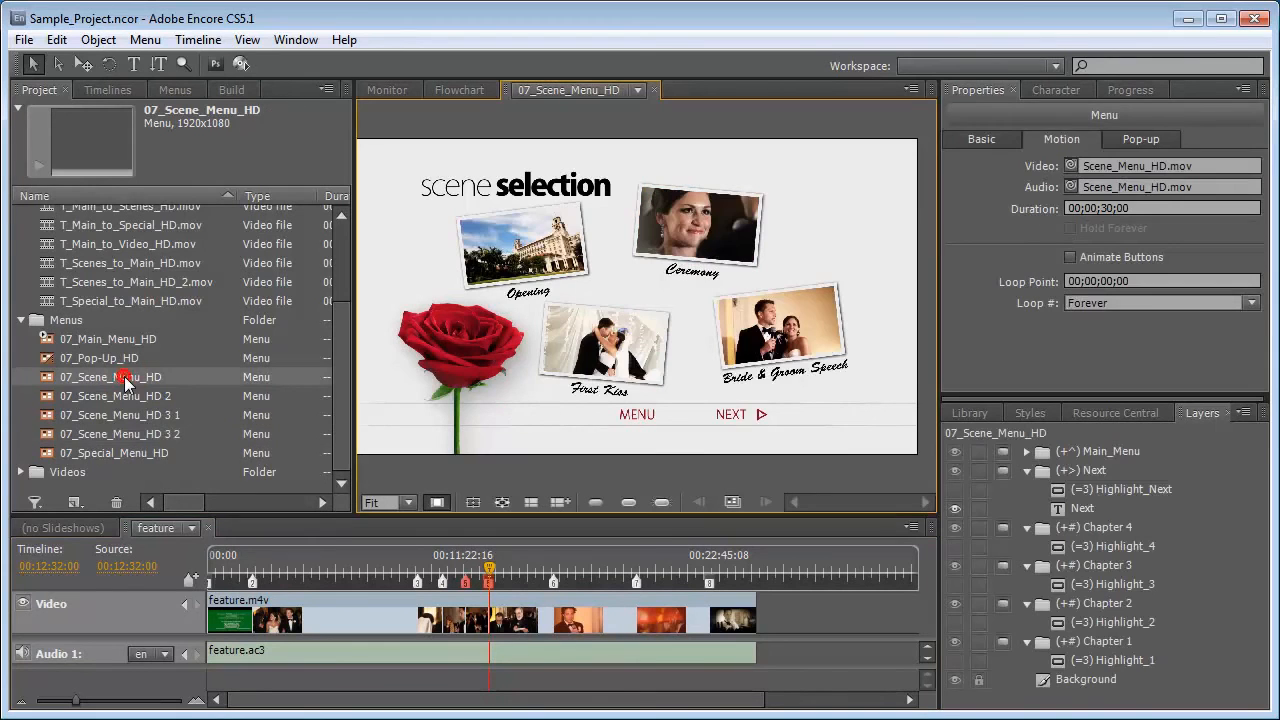
click(209, 582)
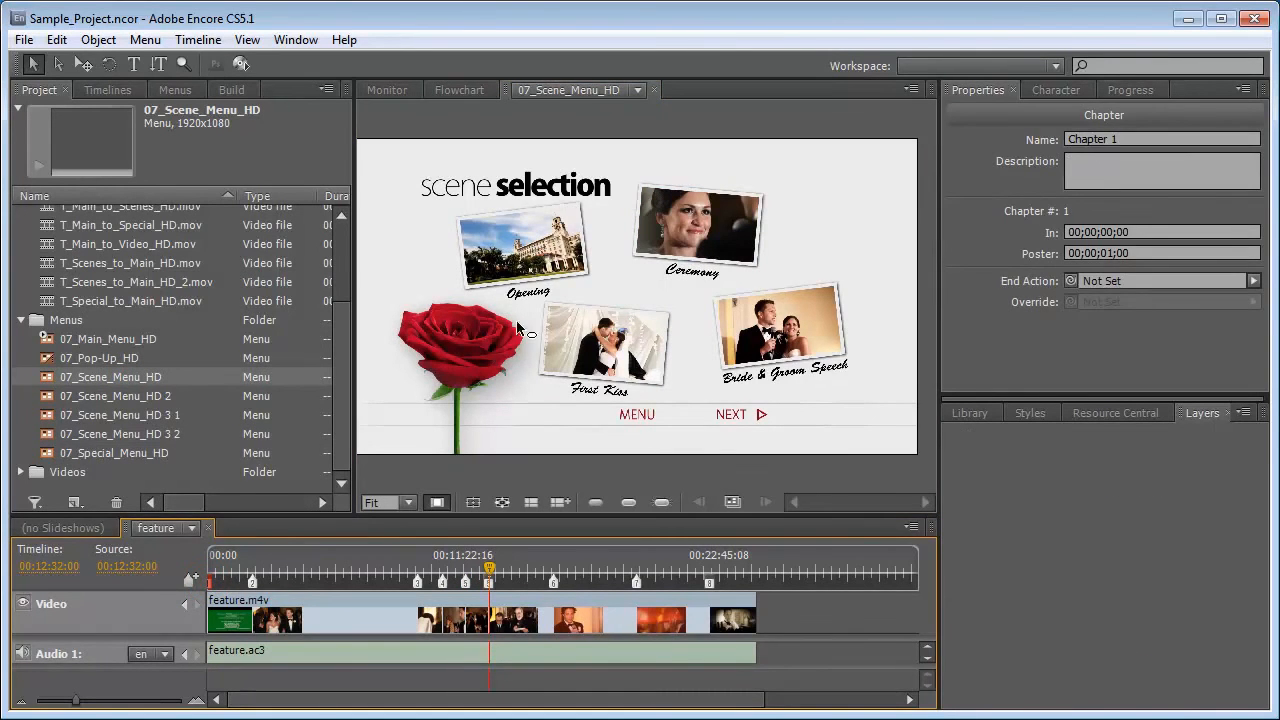
click(253, 581)
click(417, 581)
click(443, 581)
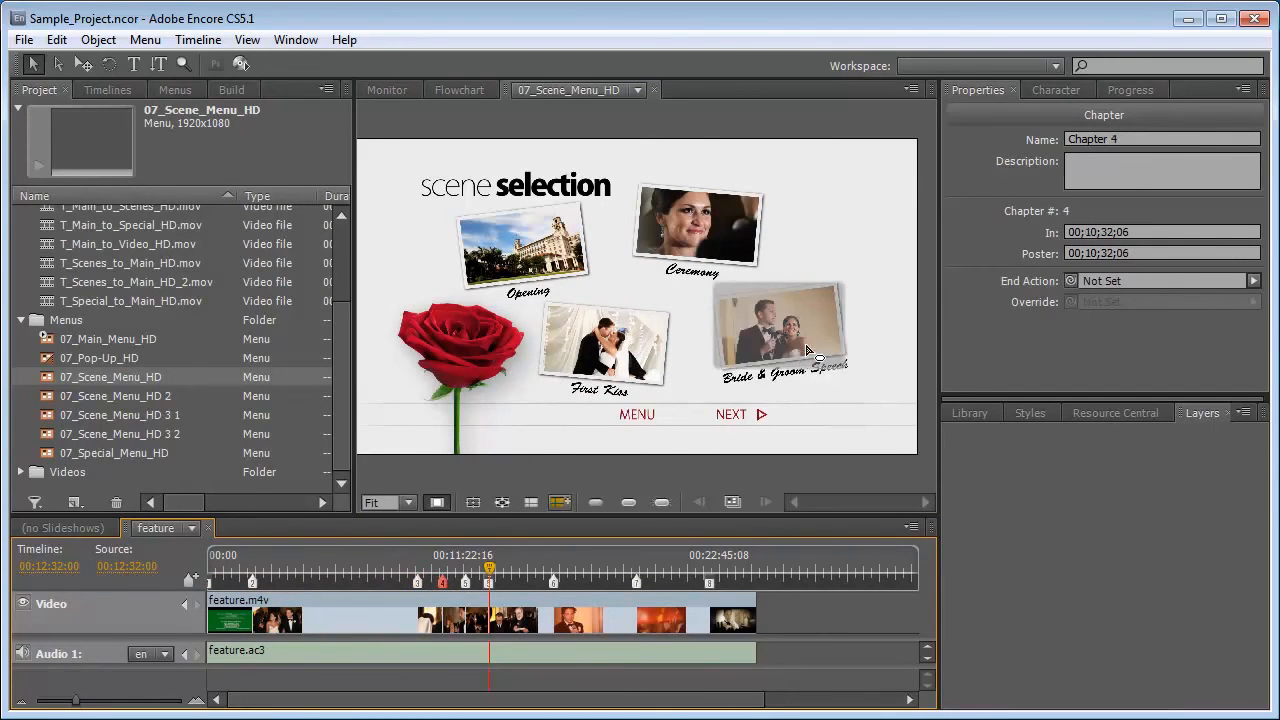
Open menu 07_Scene_Menu_HD 2 and link chapter markers 5 to 8 to the First Dance, Speeches, Dancing and End Credits buttons.
double_click(97, 396)
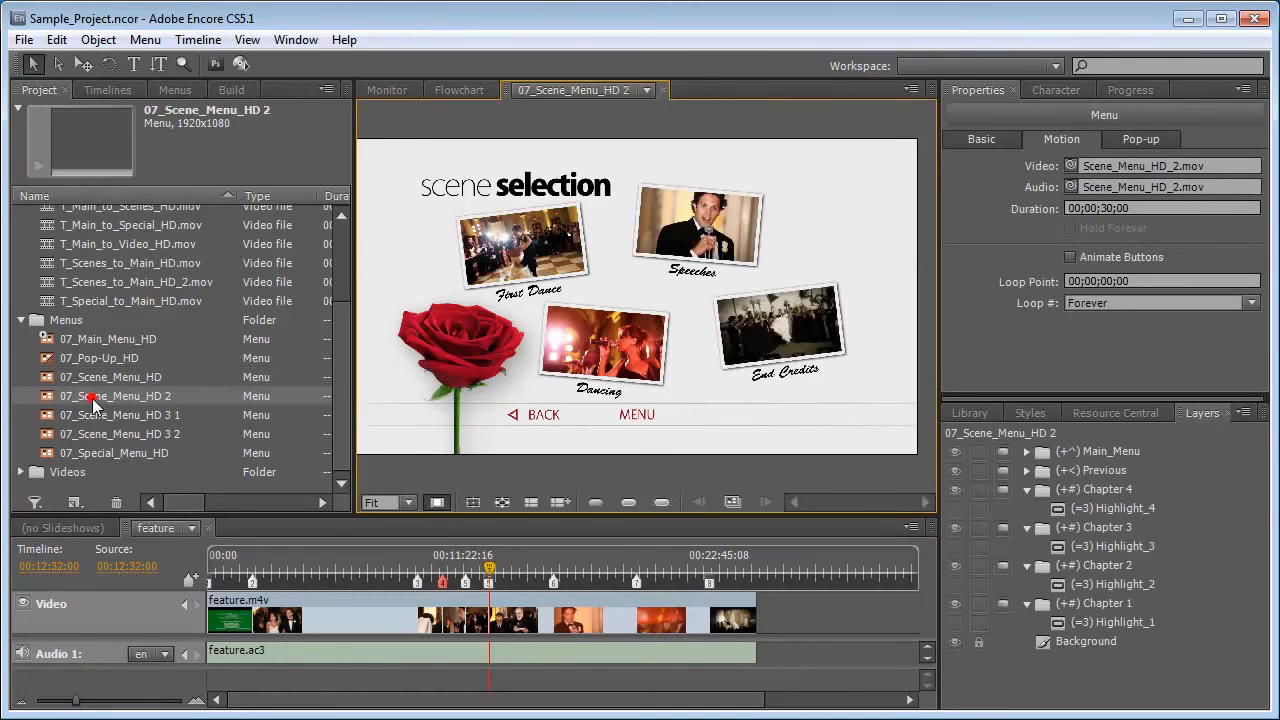
click(468, 581)
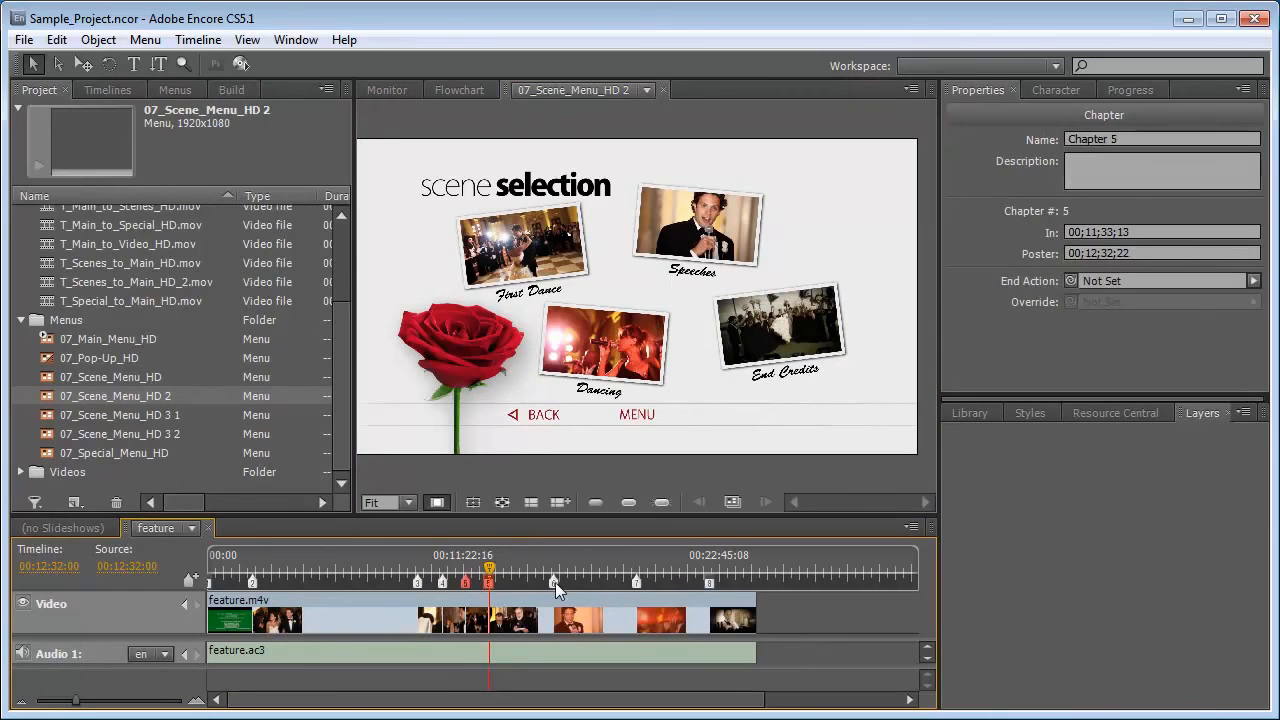
click(636, 581)
drag(710, 584, 773, 340)
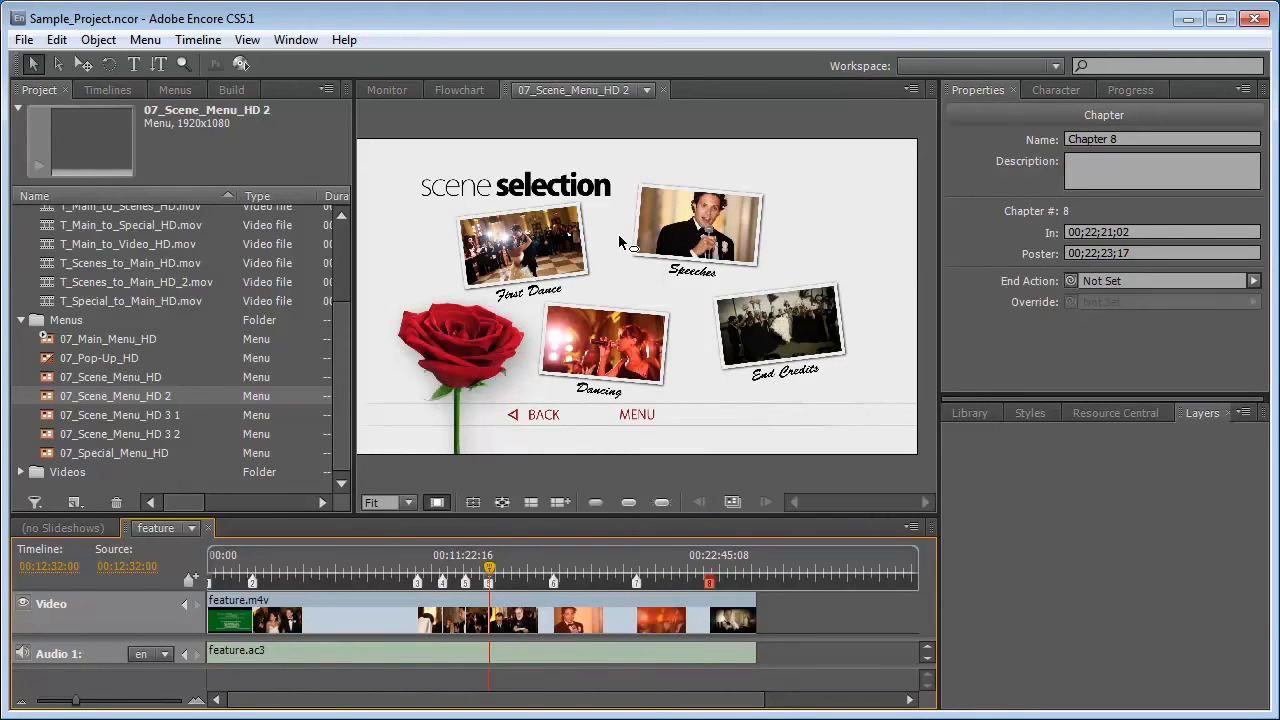
click(556, 224)
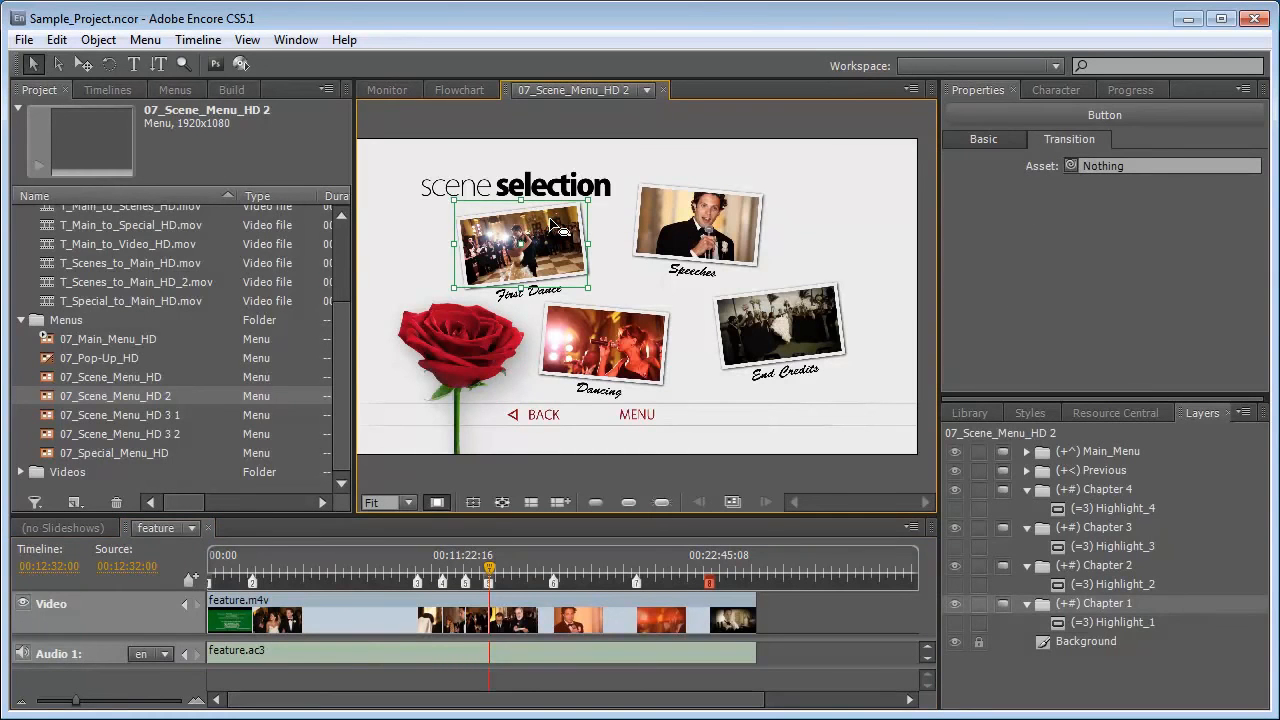
click(729, 219)
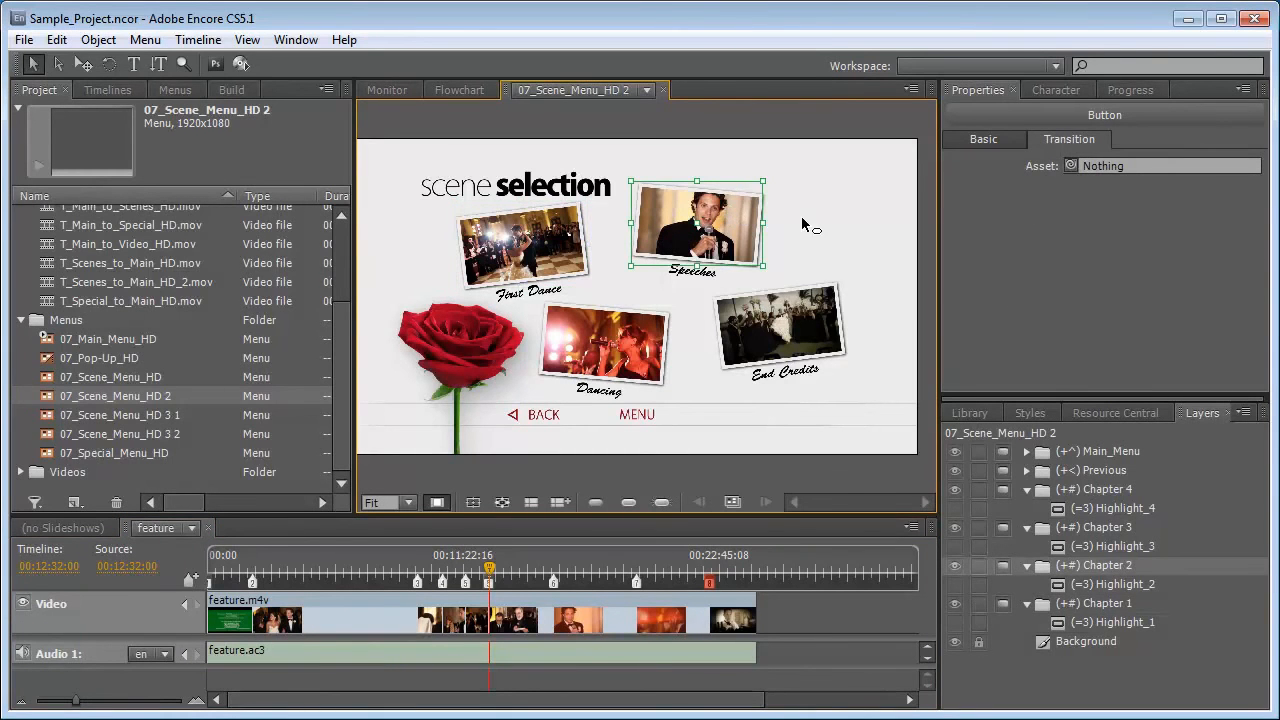
click(632, 336)
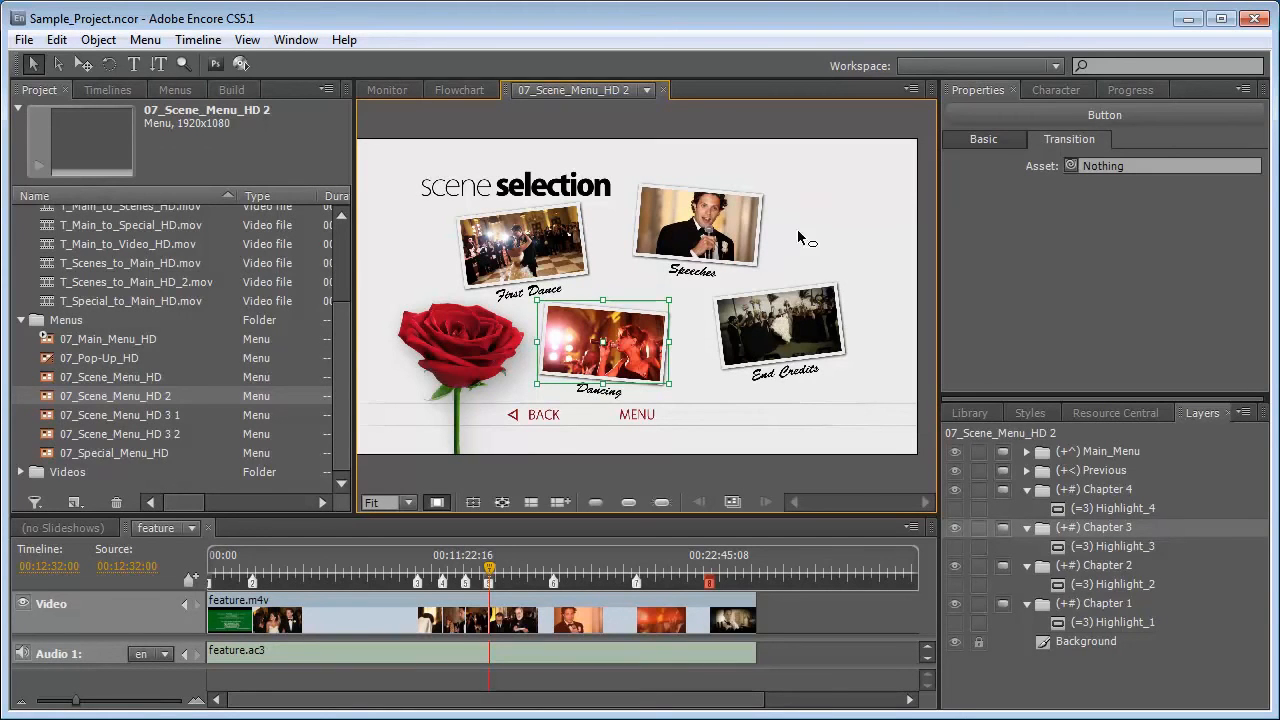
click(748, 228)
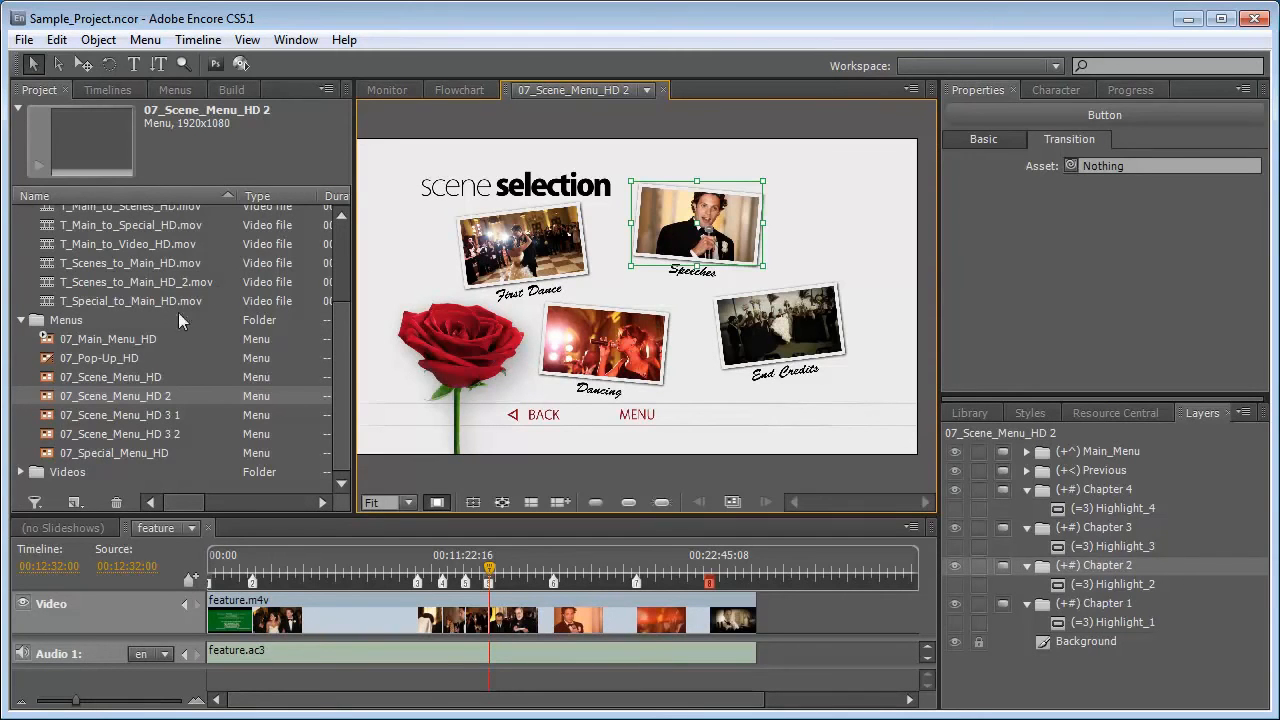
Open 07_Main_Menu_HD, show the selected-state highlights and link the Play_Feature button to Chapter 1 of the feature timeline.
double_click(116, 336)
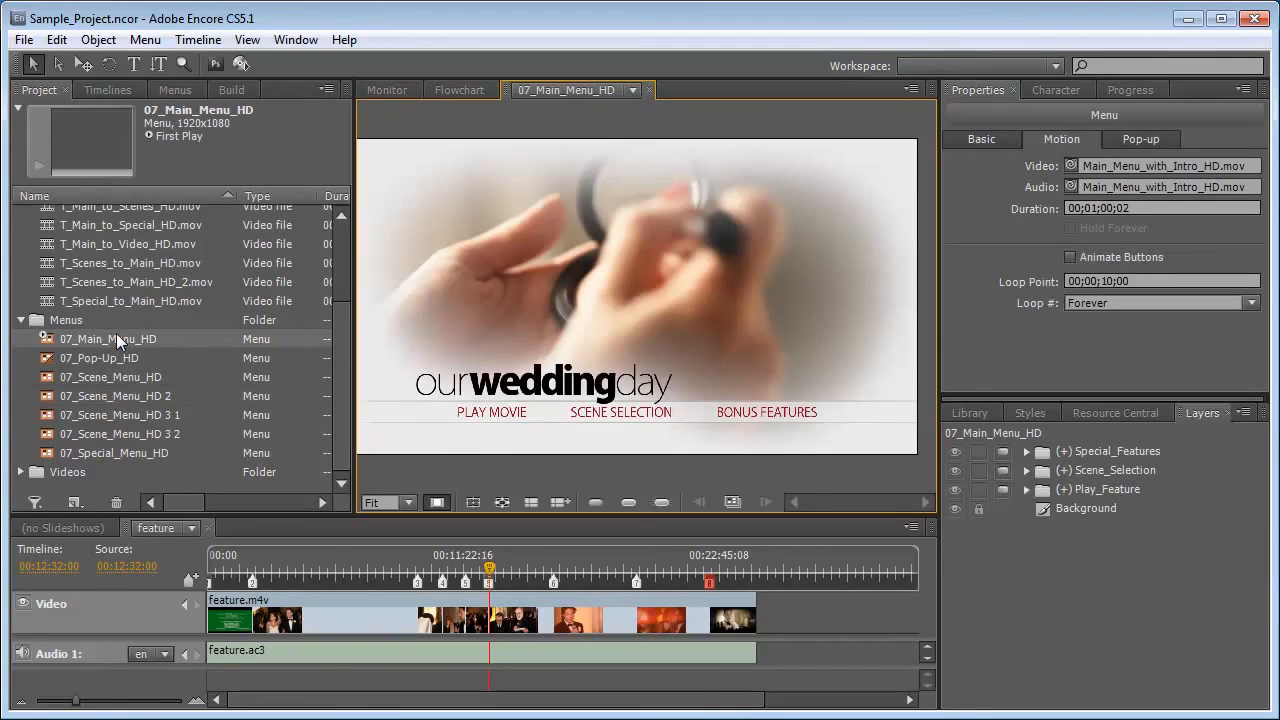
click(628, 502)
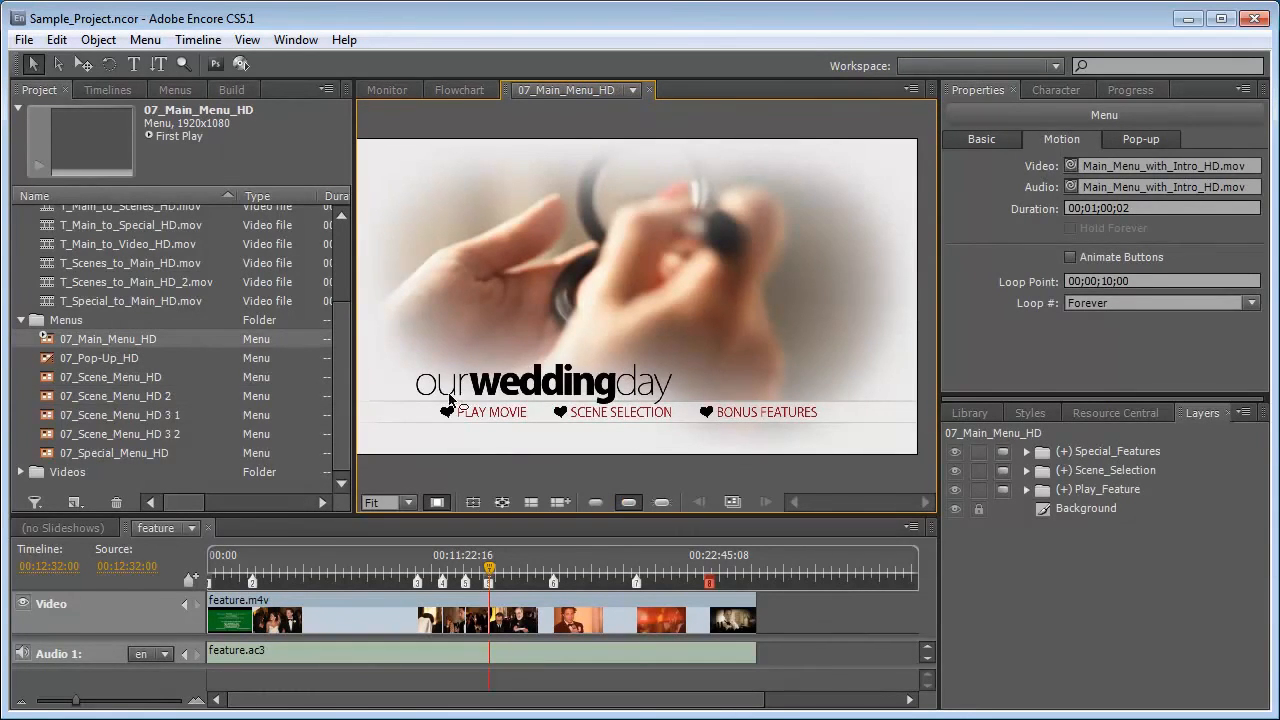
click(449, 416)
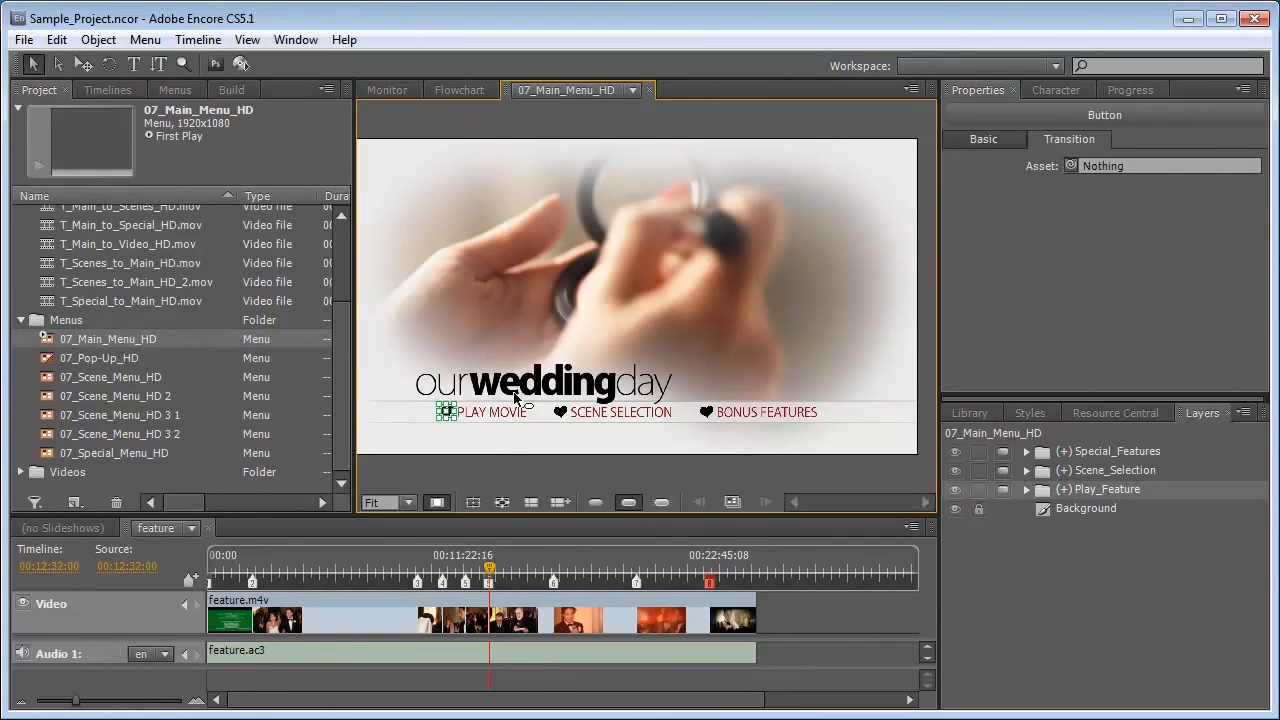
click(987, 139)
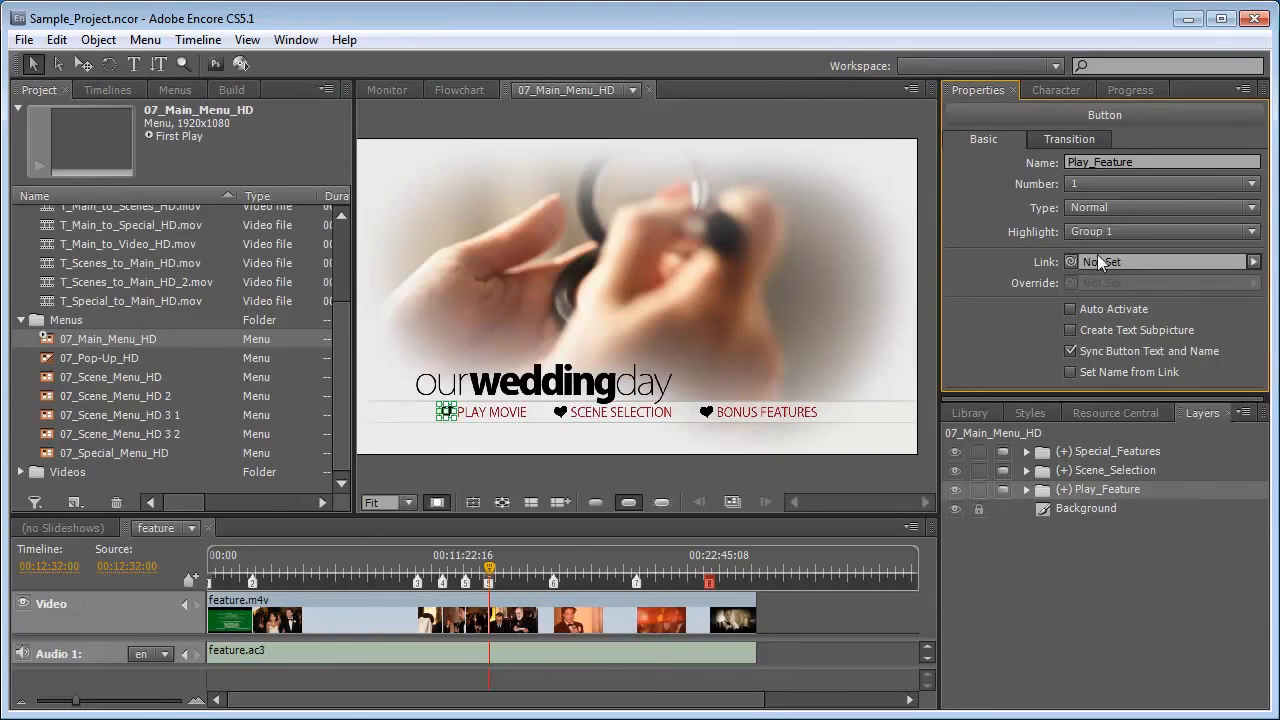
click(1253, 262)
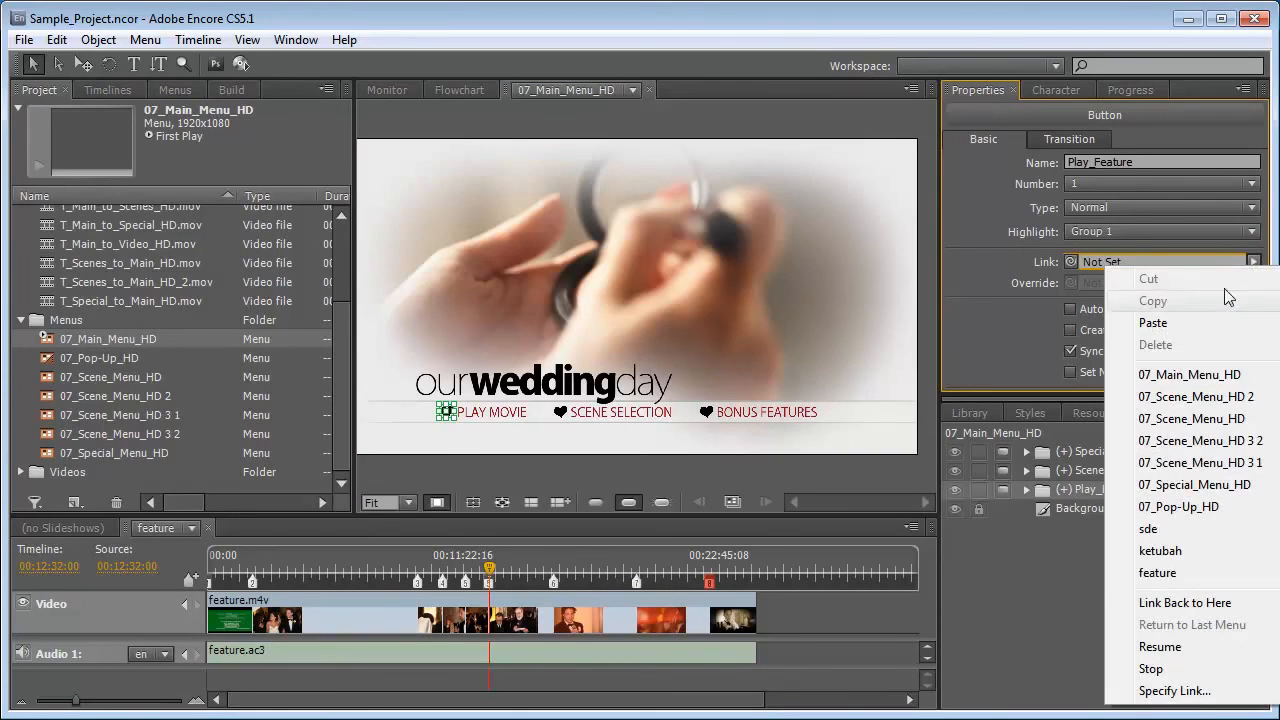
mouse_move(1160, 574)
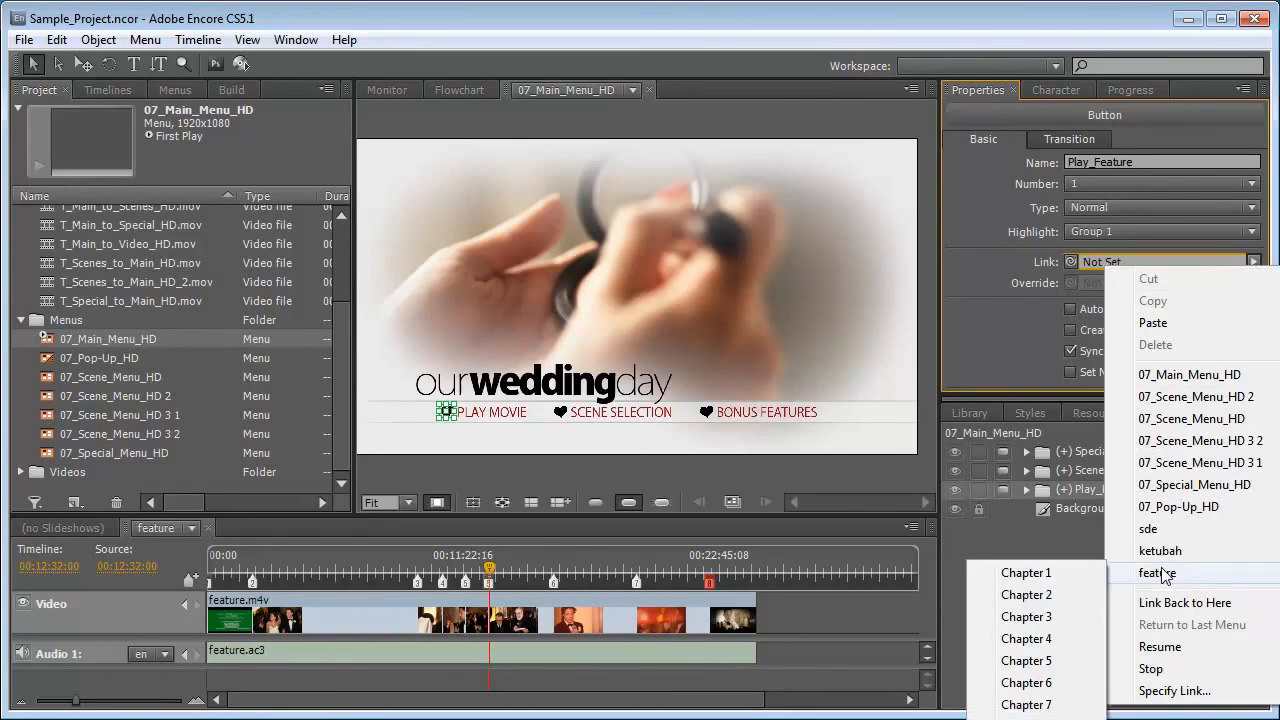
click(1080, 577)
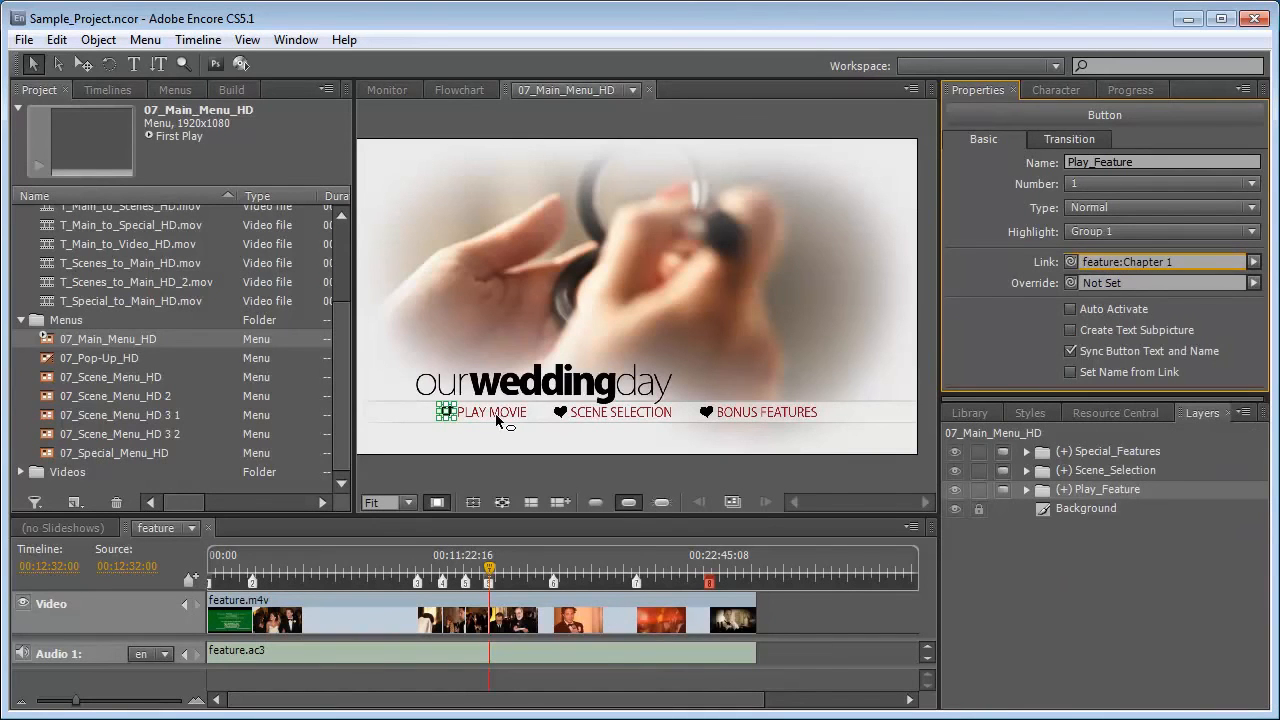
Assign T_Main_to_Video_HD.mov as the transition of the Play_Feature button.
drag(341, 345, 341, 246)
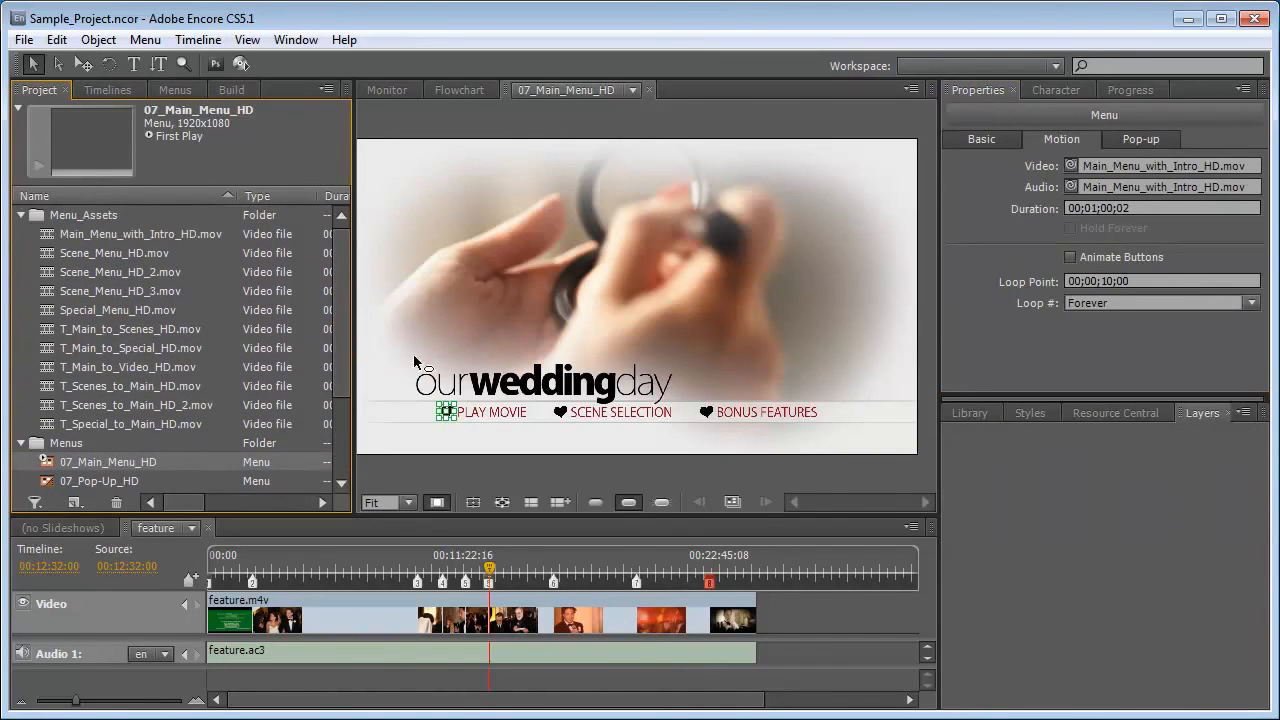
click(446, 414)
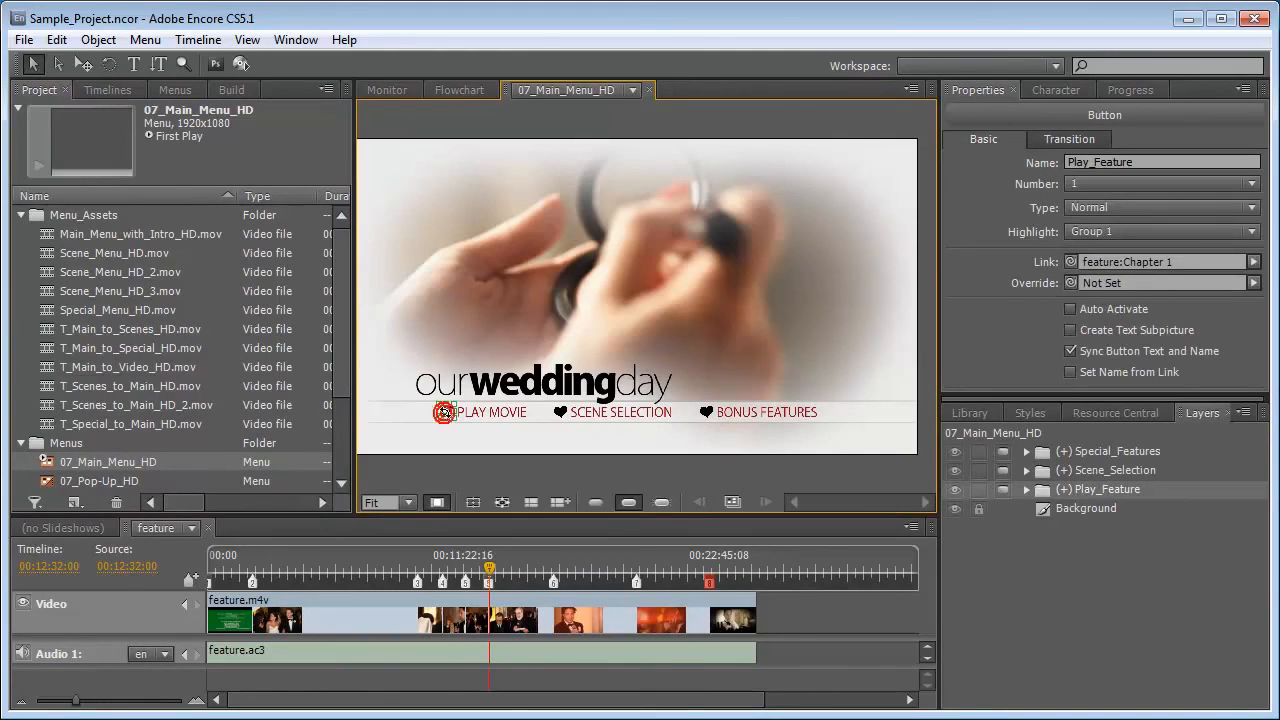
click(1059, 139)
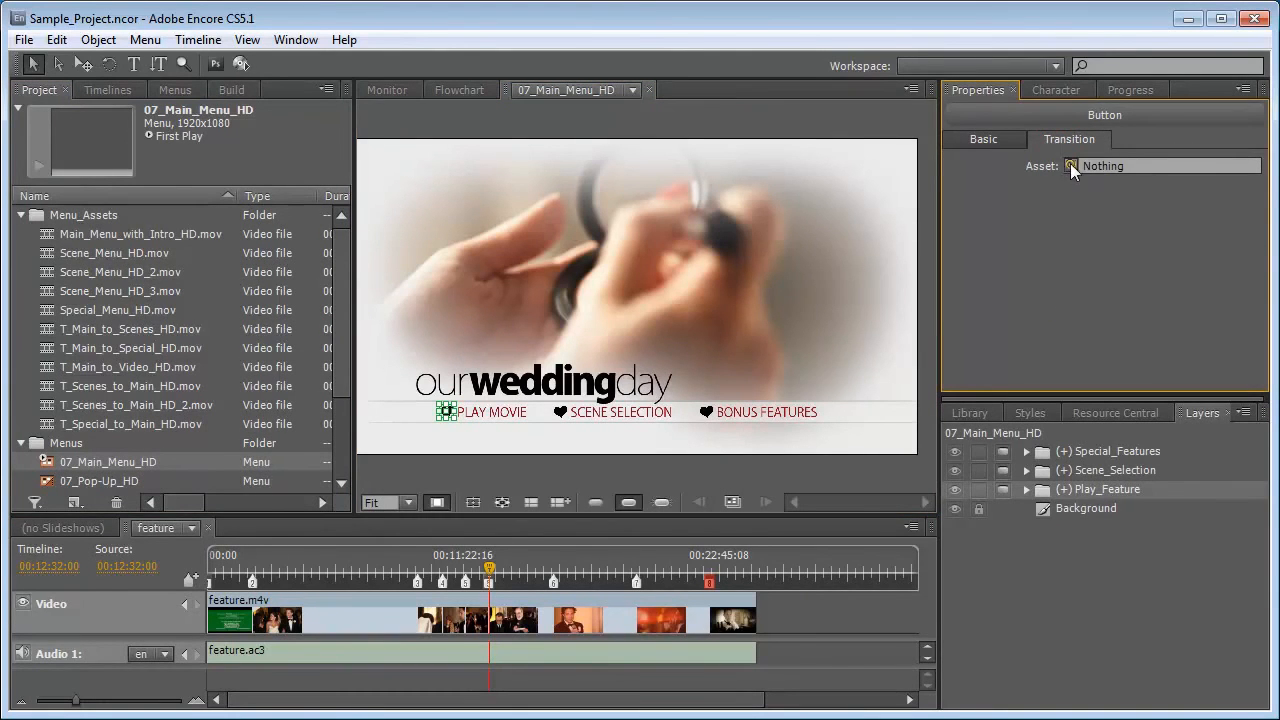
drag(1071, 170, 124, 367)
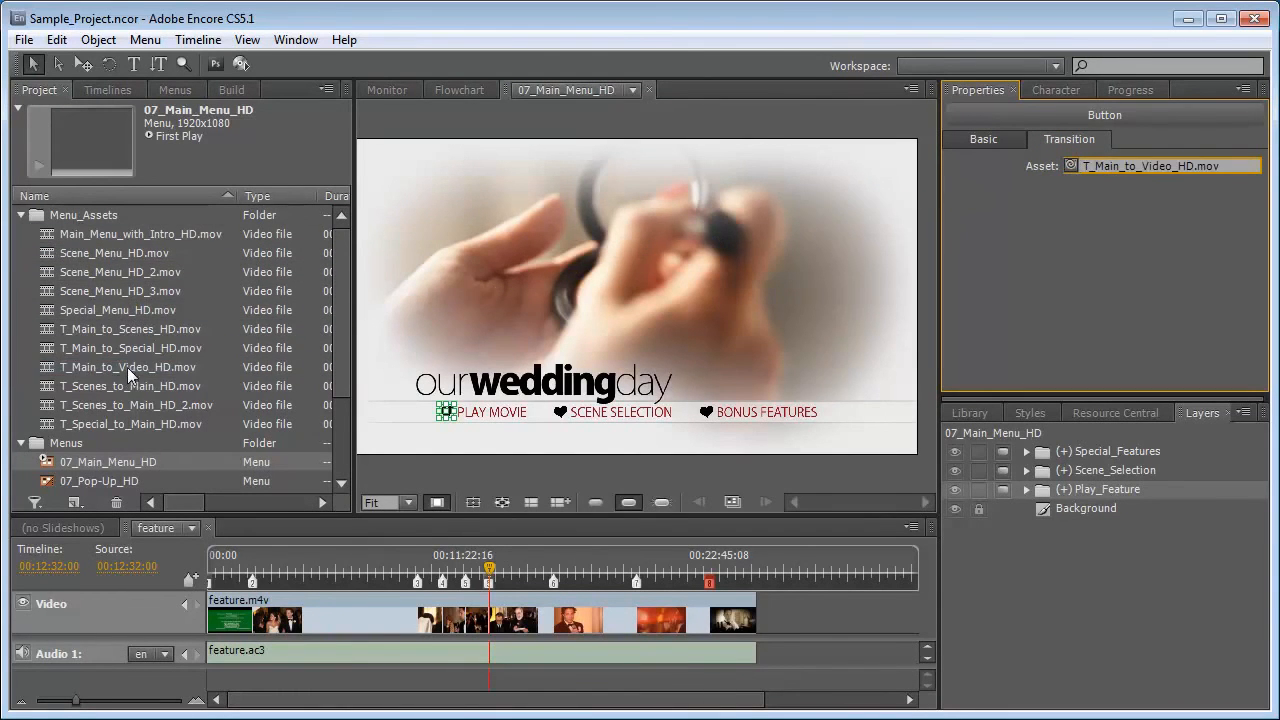
Link the Scene_Selection button to the Default target of 07_Scene_Menu_HD and assign T_Main_to_Scenes_HD.mov as its transition.
click(983, 139)
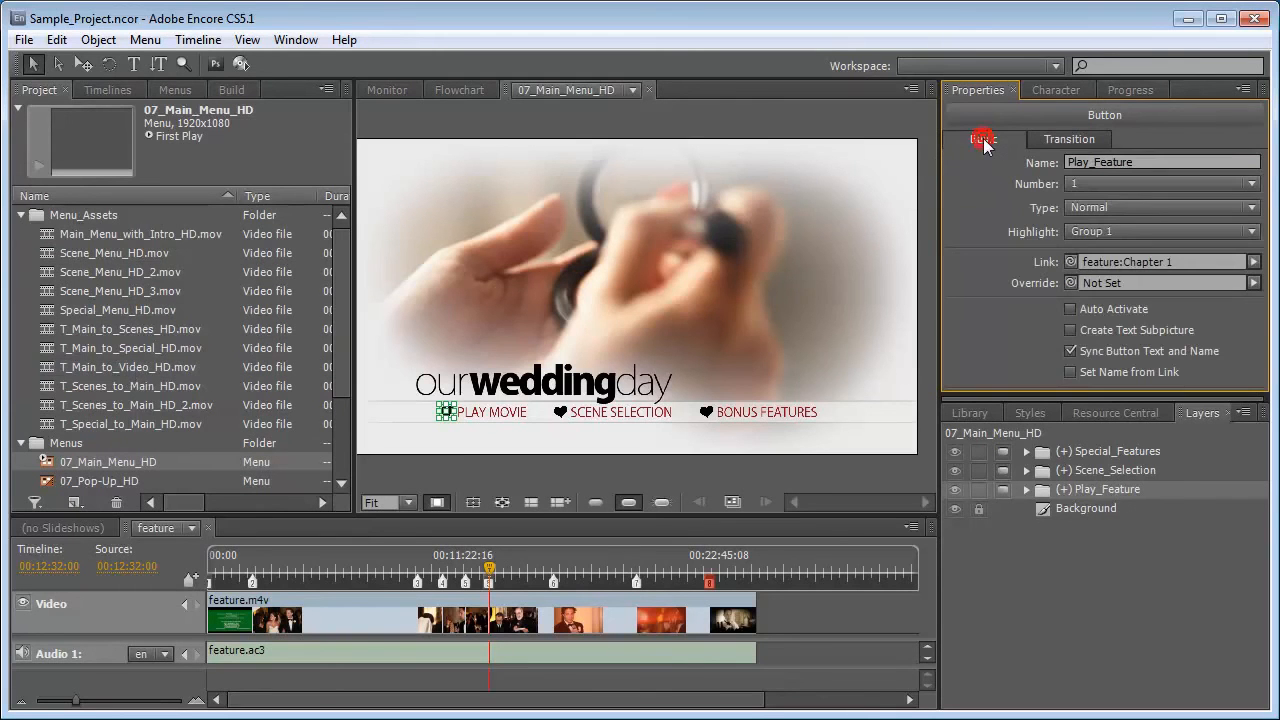
click(561, 414)
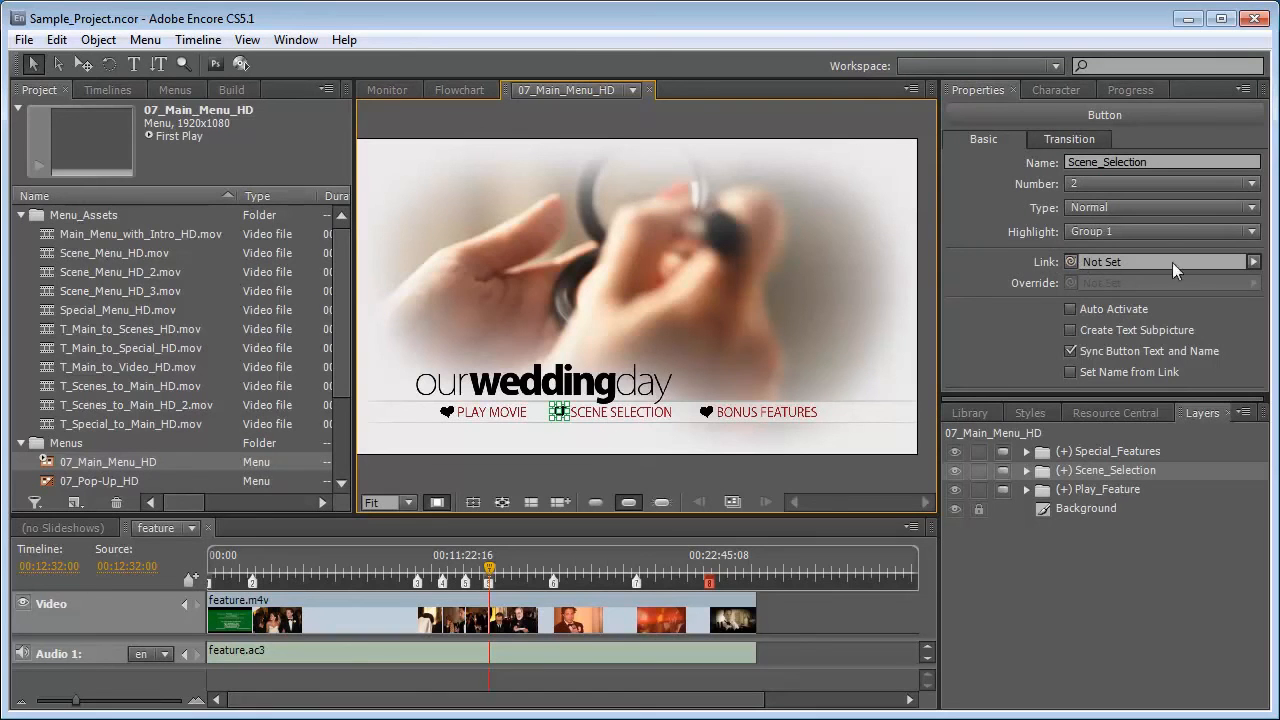
click(1253, 261)
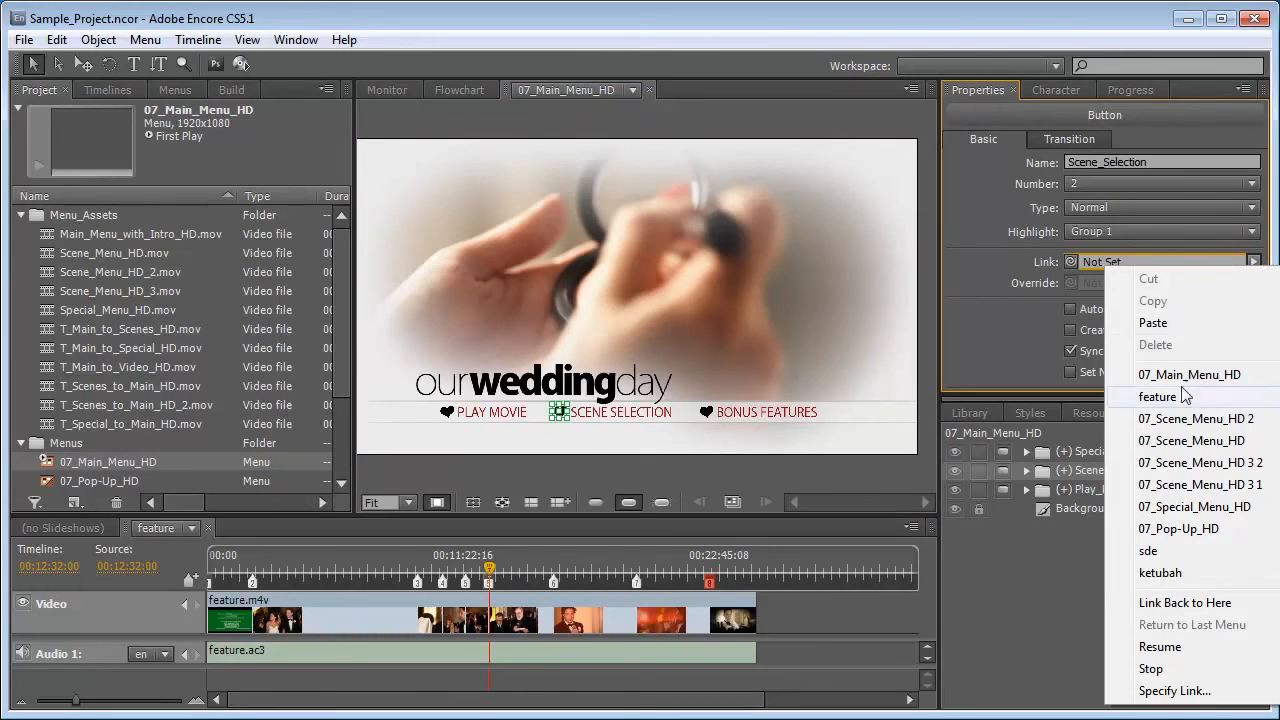
mouse_move(1178, 448)
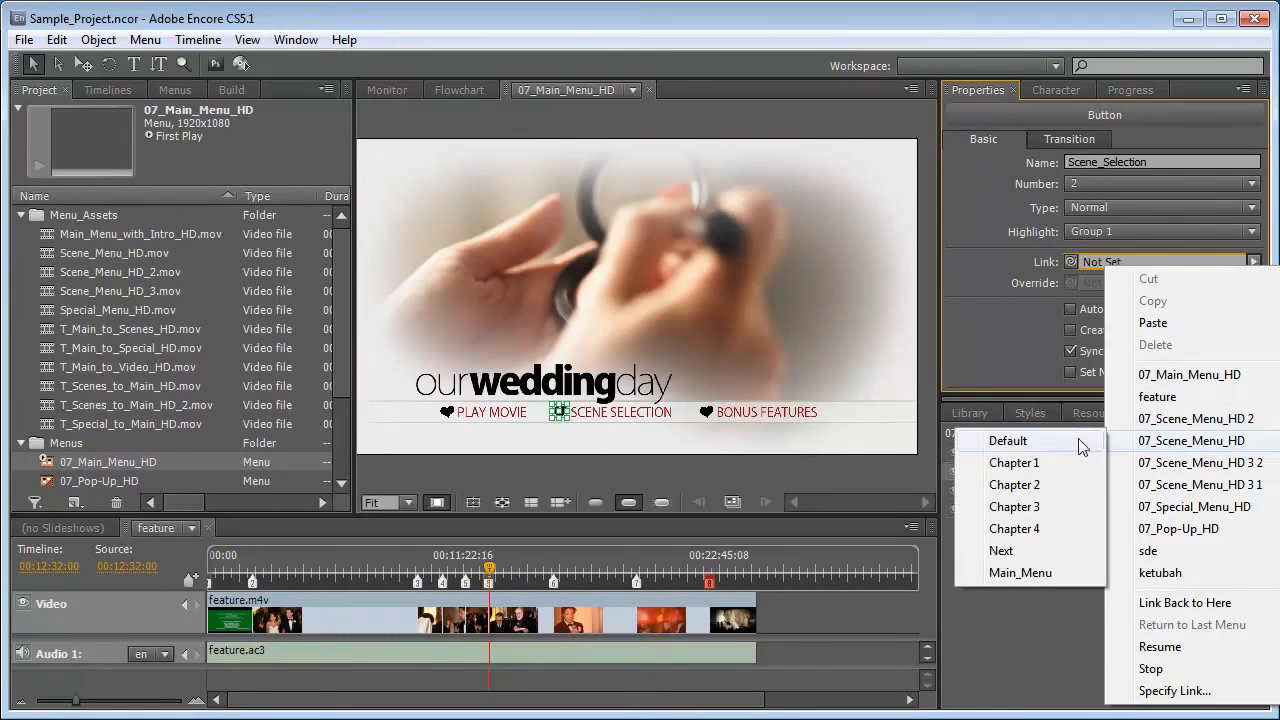
click(1020, 440)
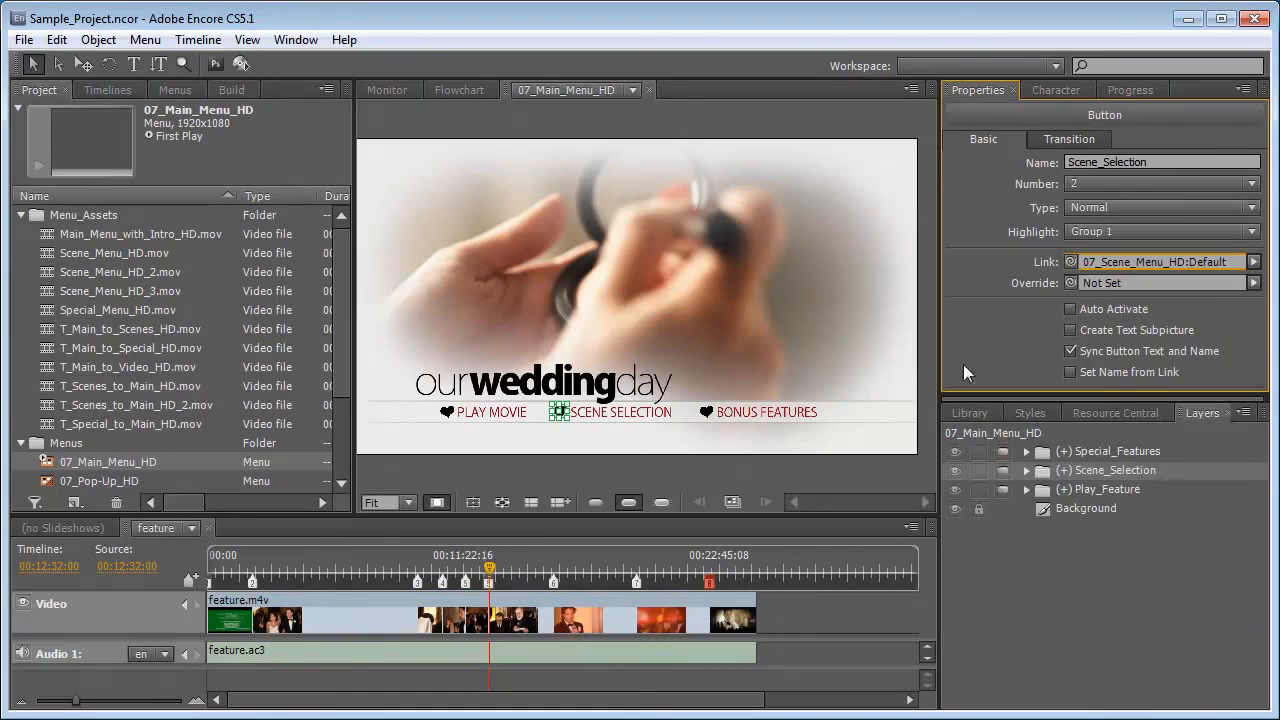
click(1061, 140)
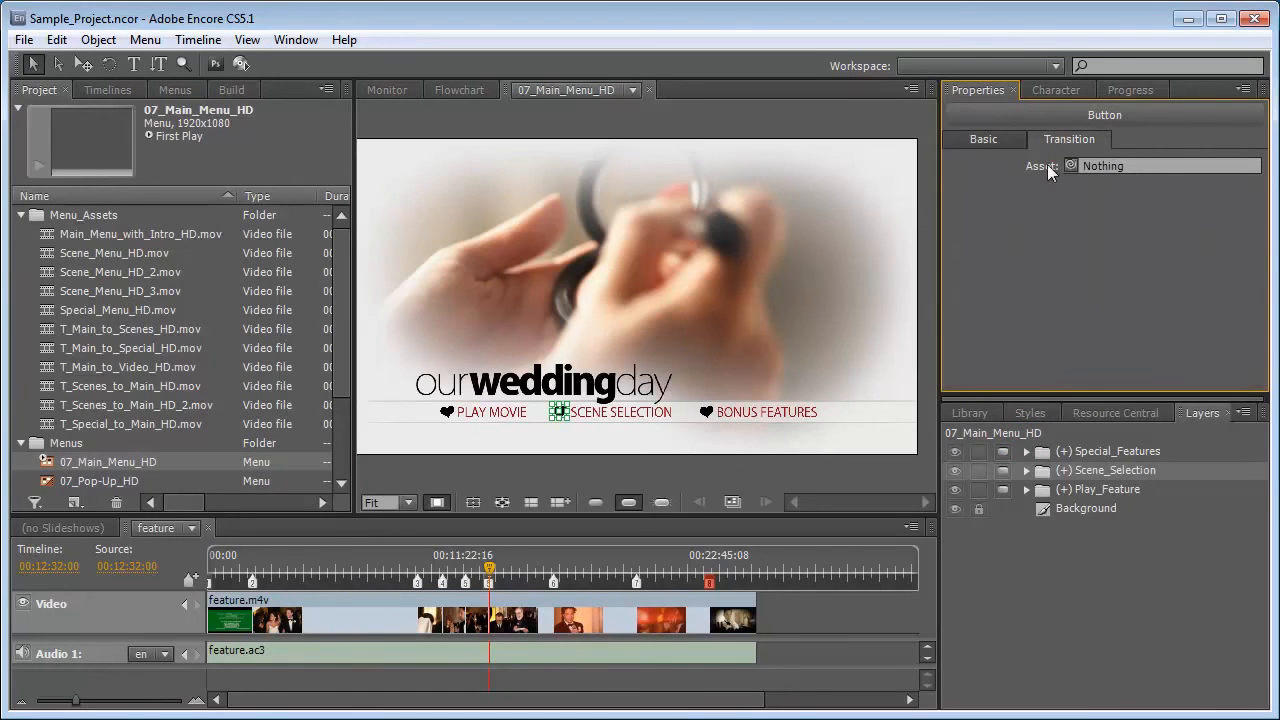
drag(1071, 163, 145, 326)
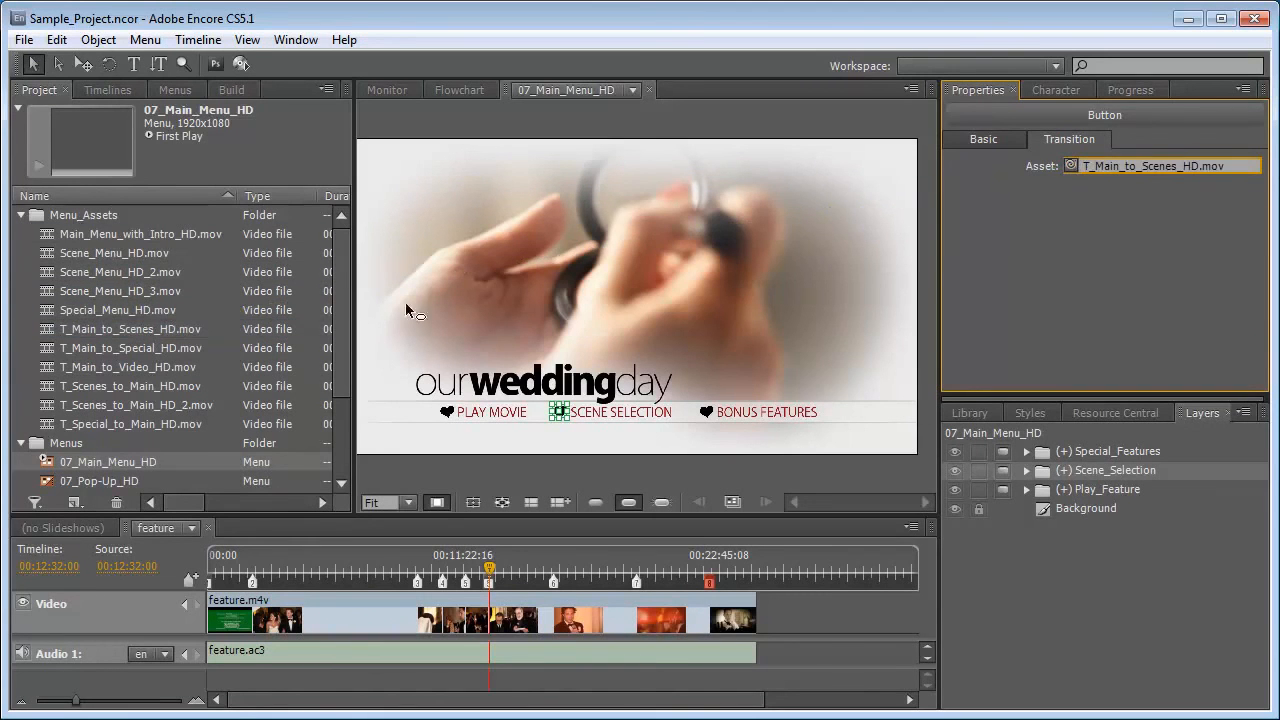
Link the Special_Features button to the Default target of 07_Special_Menu_HD and assign T_Main_to_Special_HD.mov as its transition.
click(996, 145)
click(707, 412)
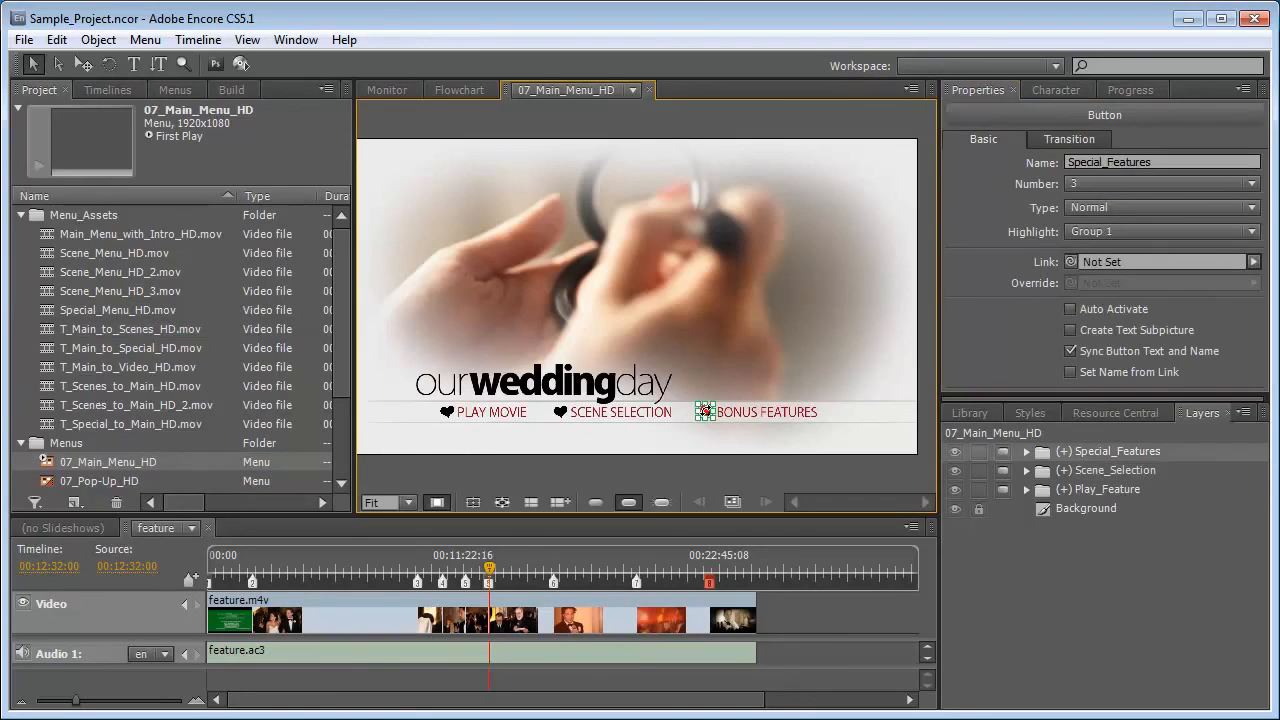
click(1252, 263)
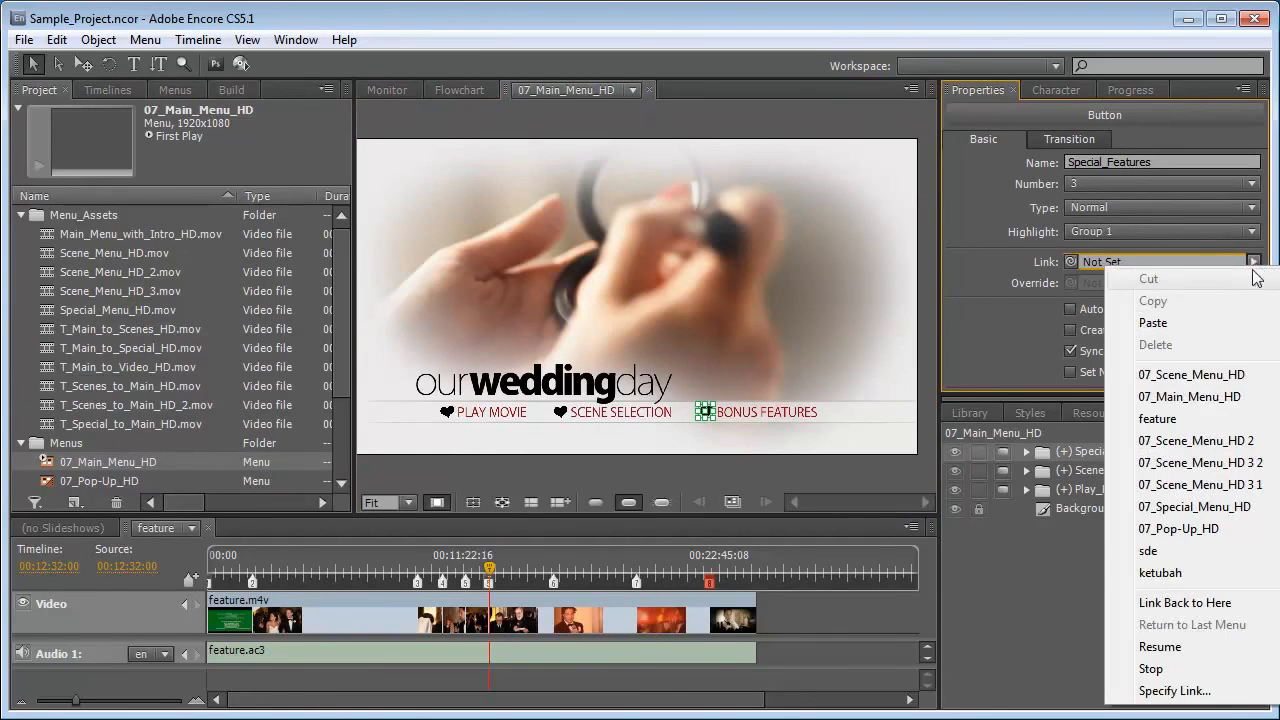
mouse_move(1180, 507)
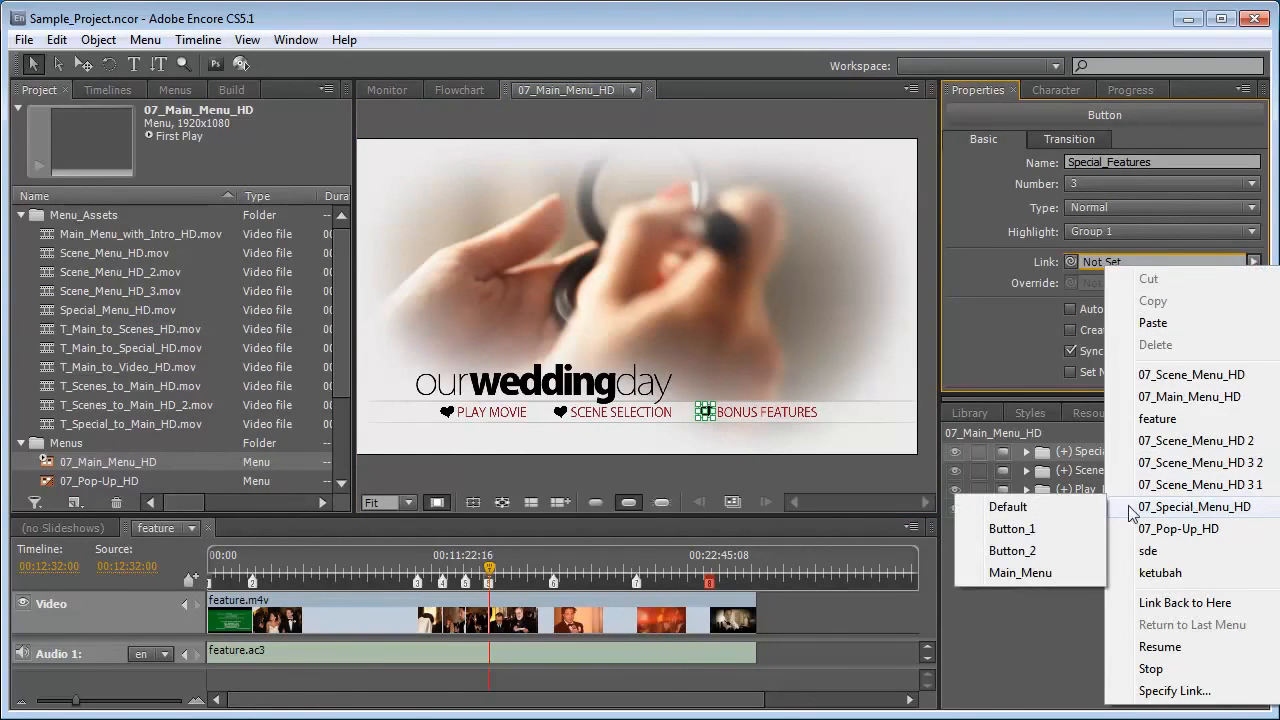
click(1061, 507)
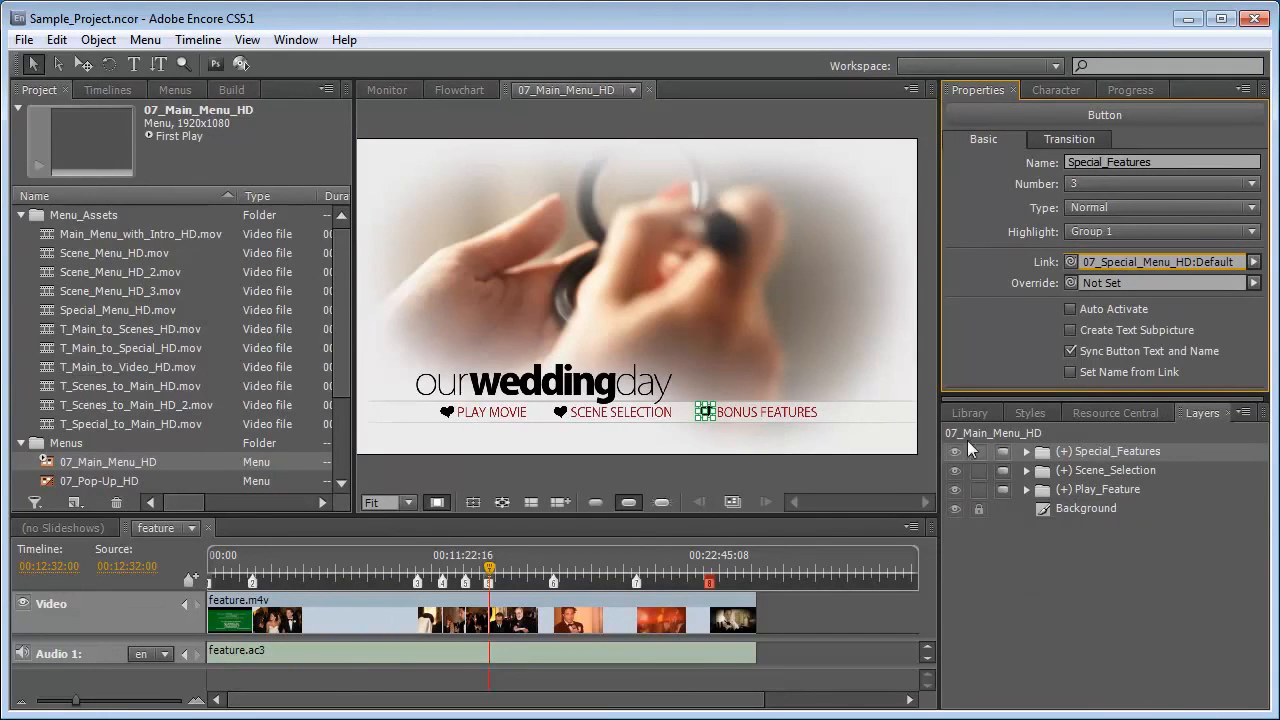
click(1053, 144)
drag(1068, 165, 127, 355)
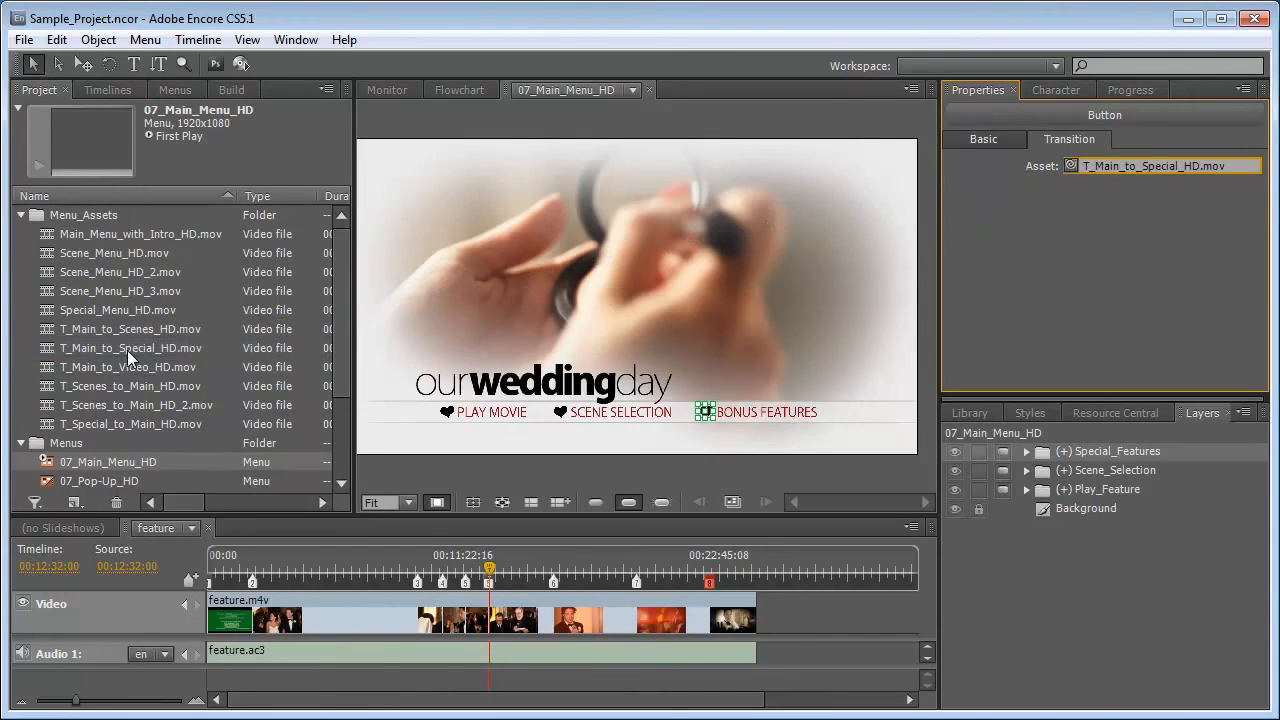
Open 07_Pop-Up_HD and link its Main_Menu button to Play_Feature in 07_Main_Menu_HD, set to the loop point.
drag(340, 347, 338, 410)
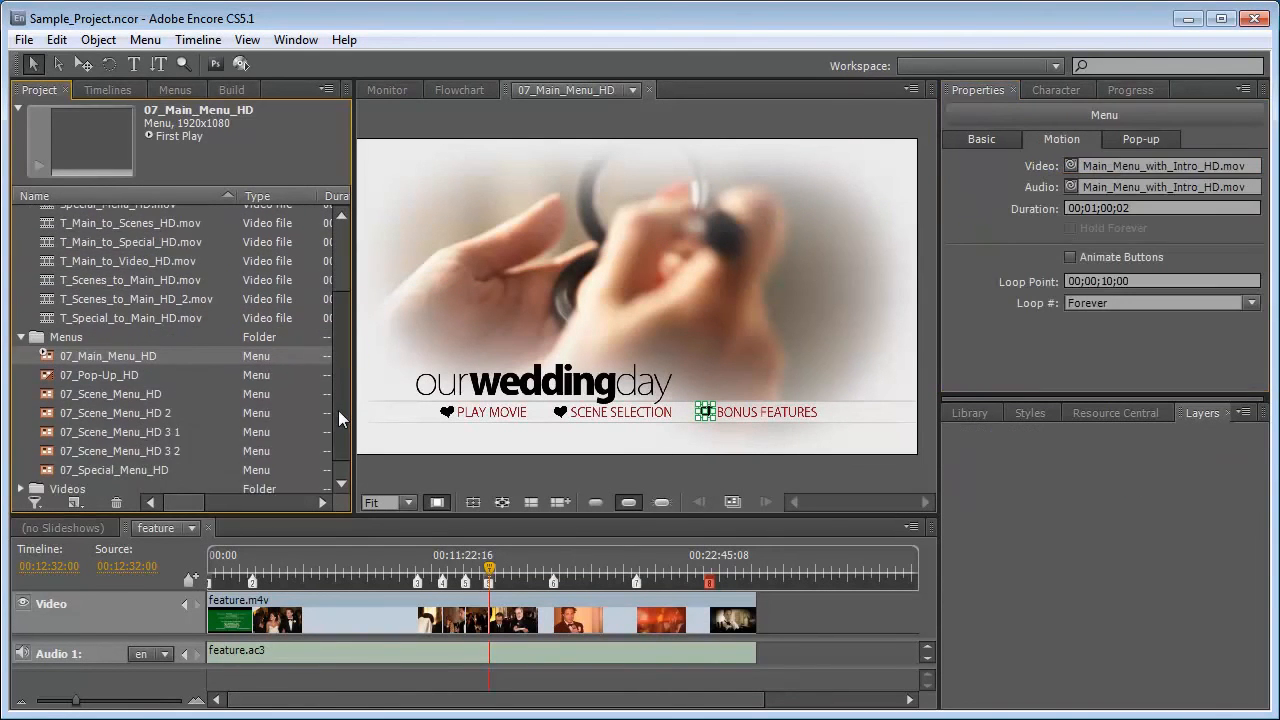
double_click(128, 376)
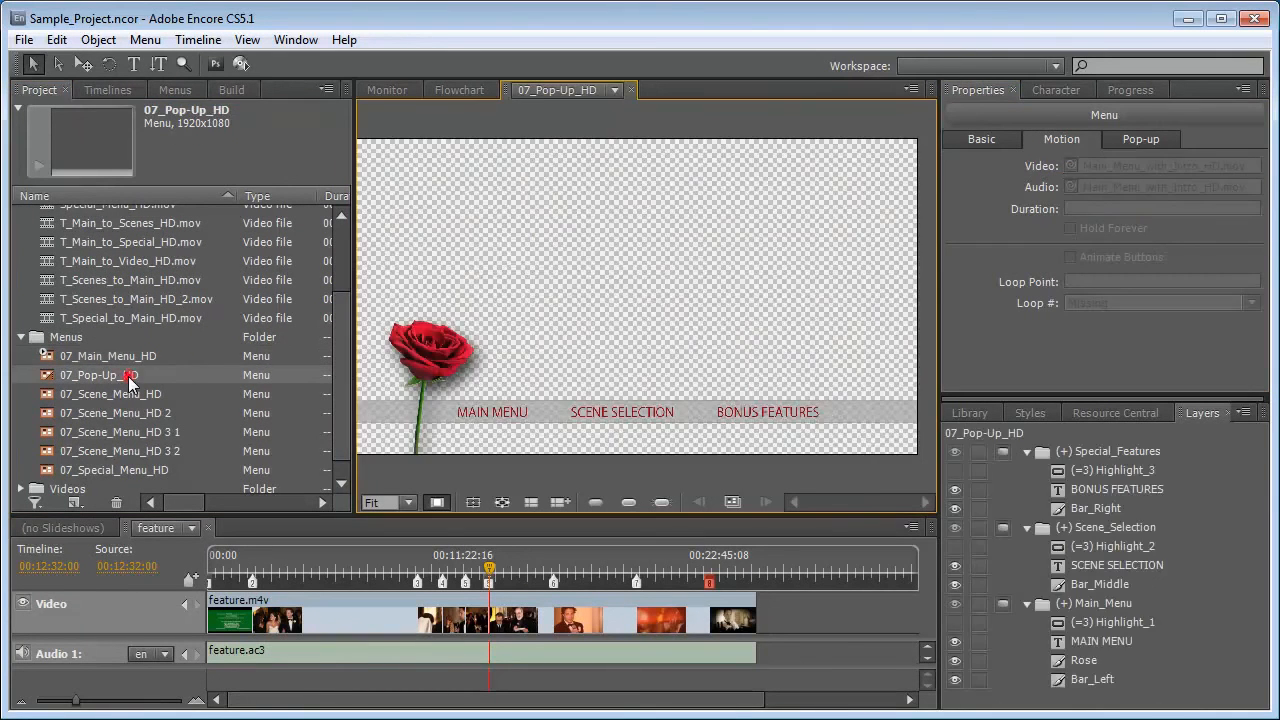
click(474, 418)
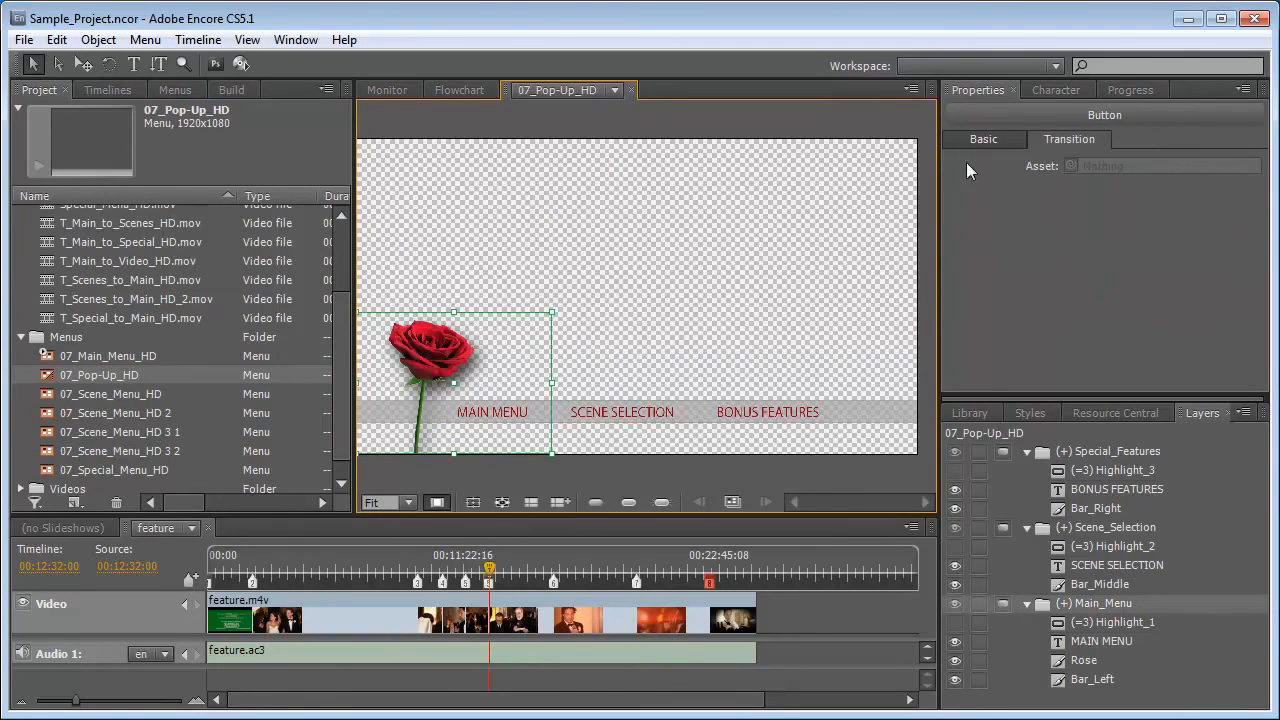
click(1253, 261)
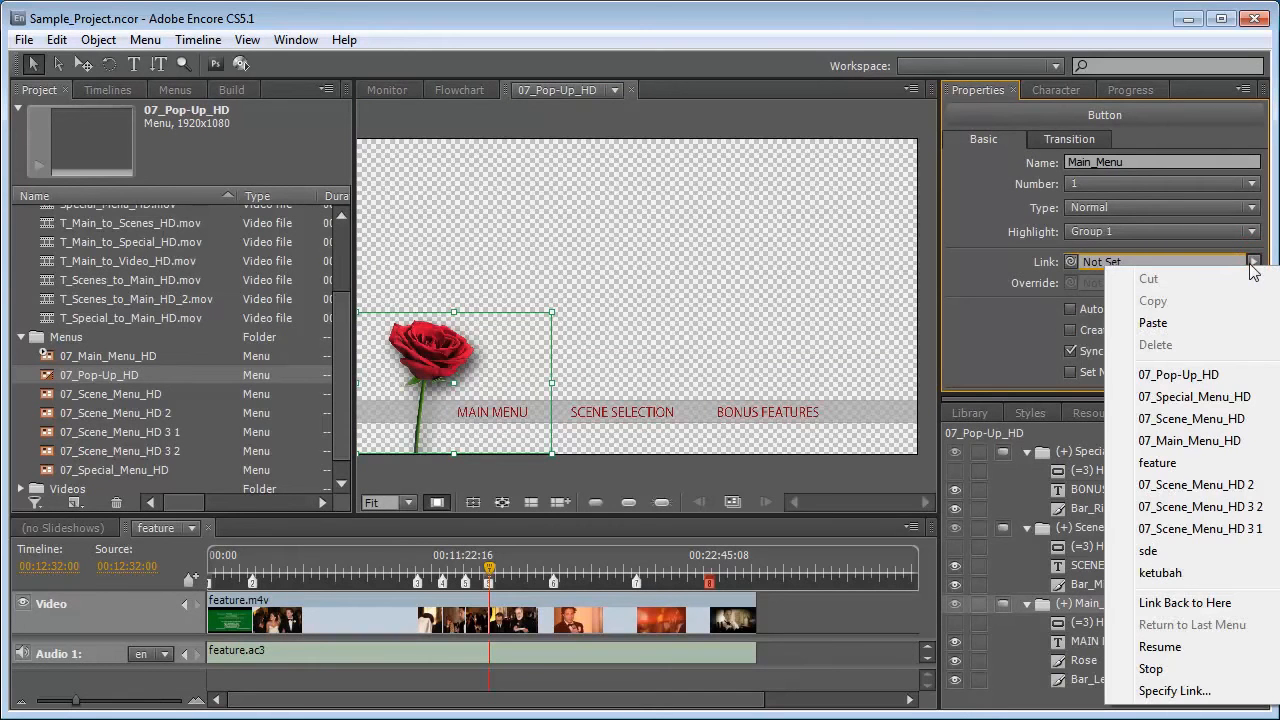
click(1175, 691)
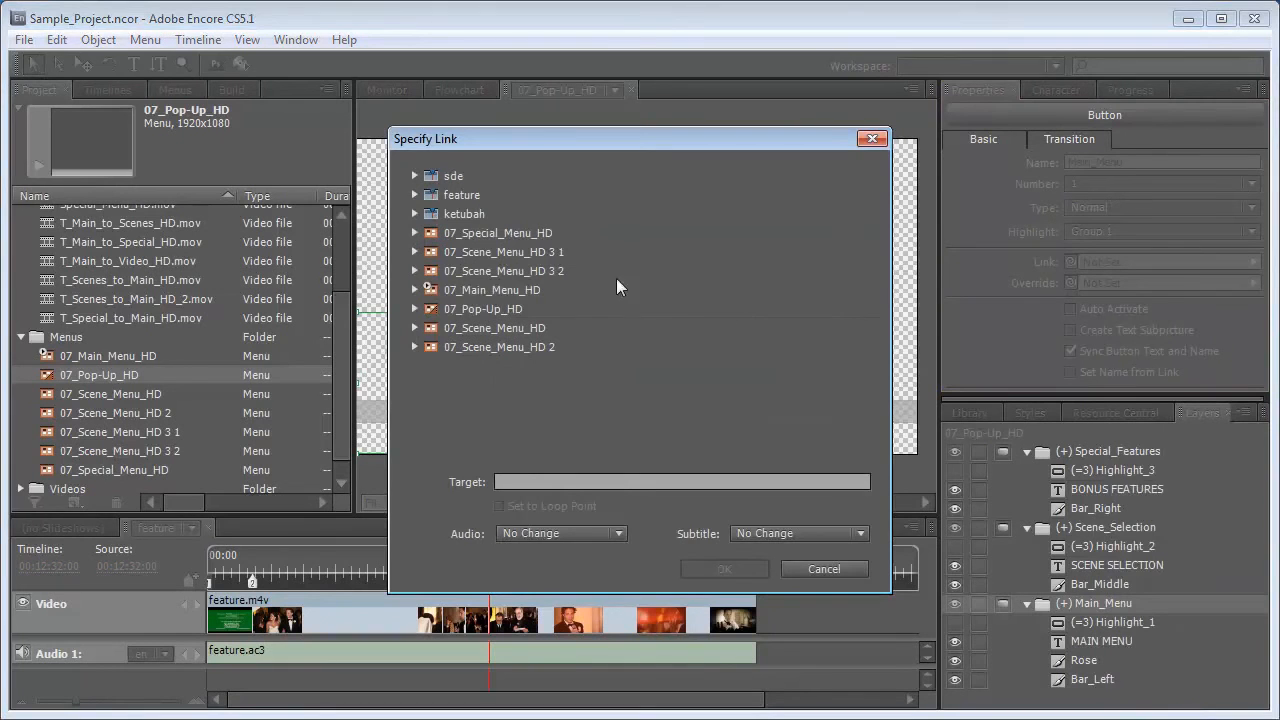
click(514, 291)
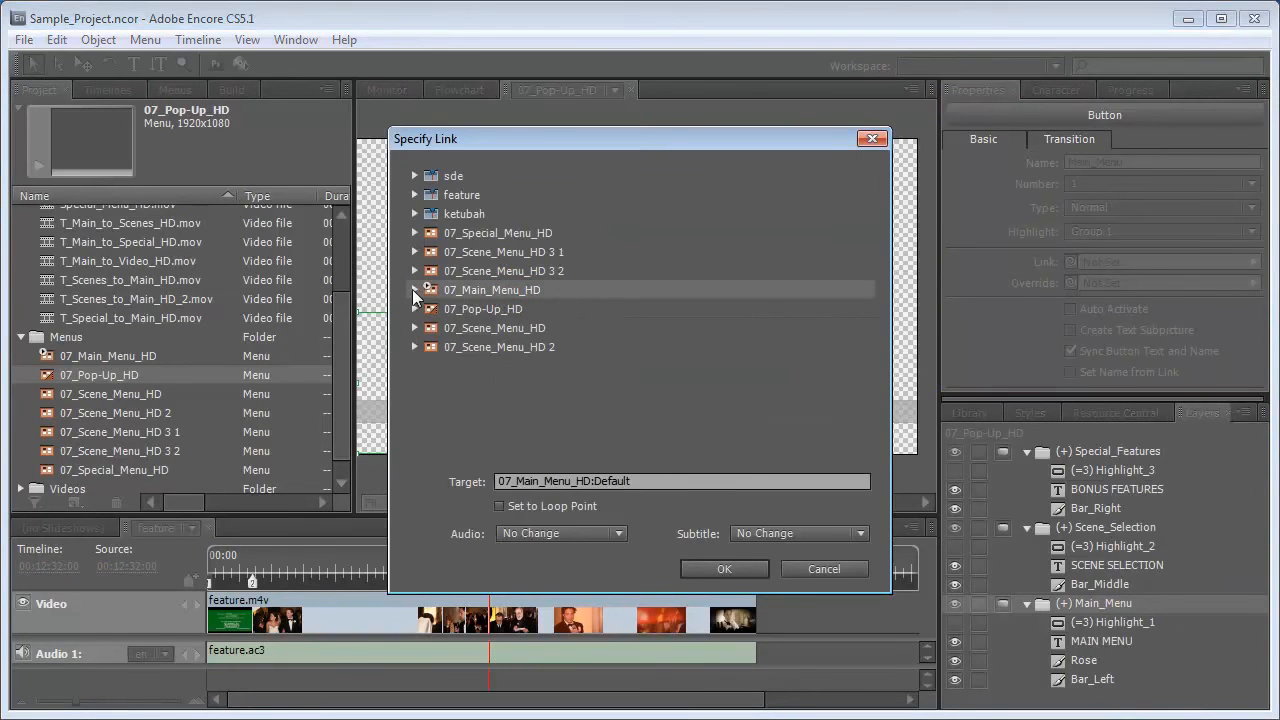
click(414, 290)
click(502, 308)
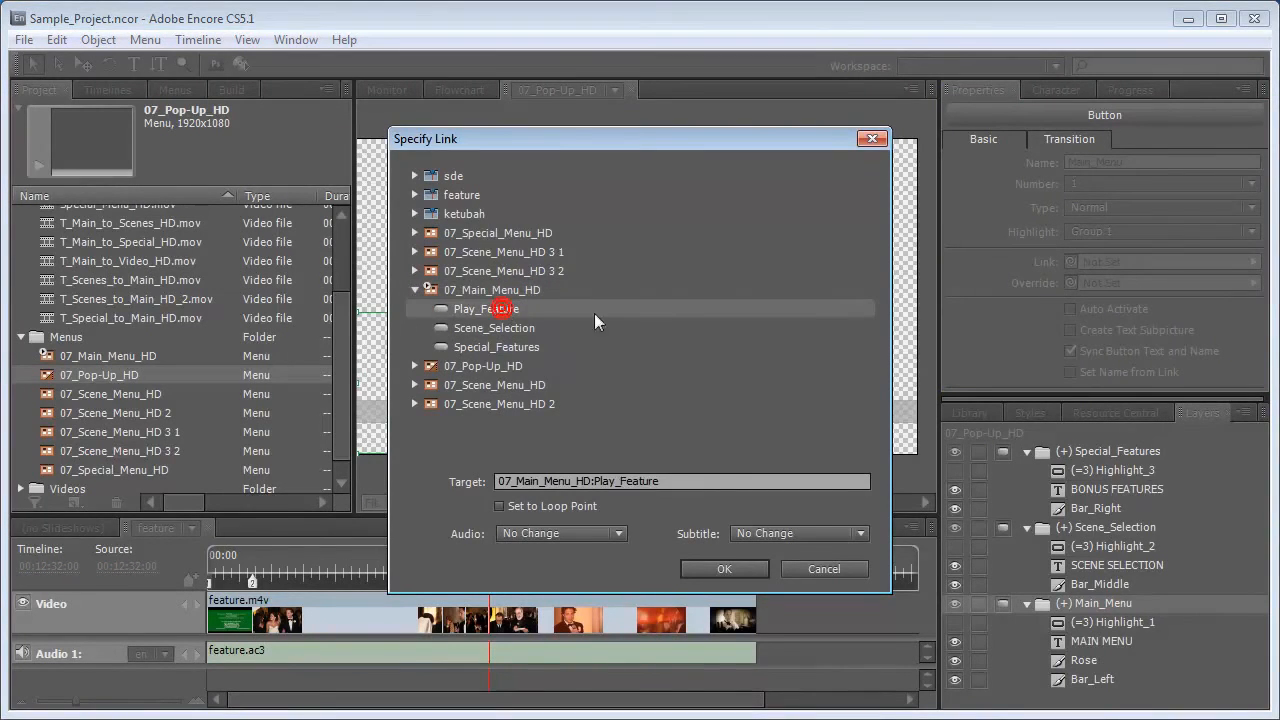
click(524, 507)
click(722, 568)
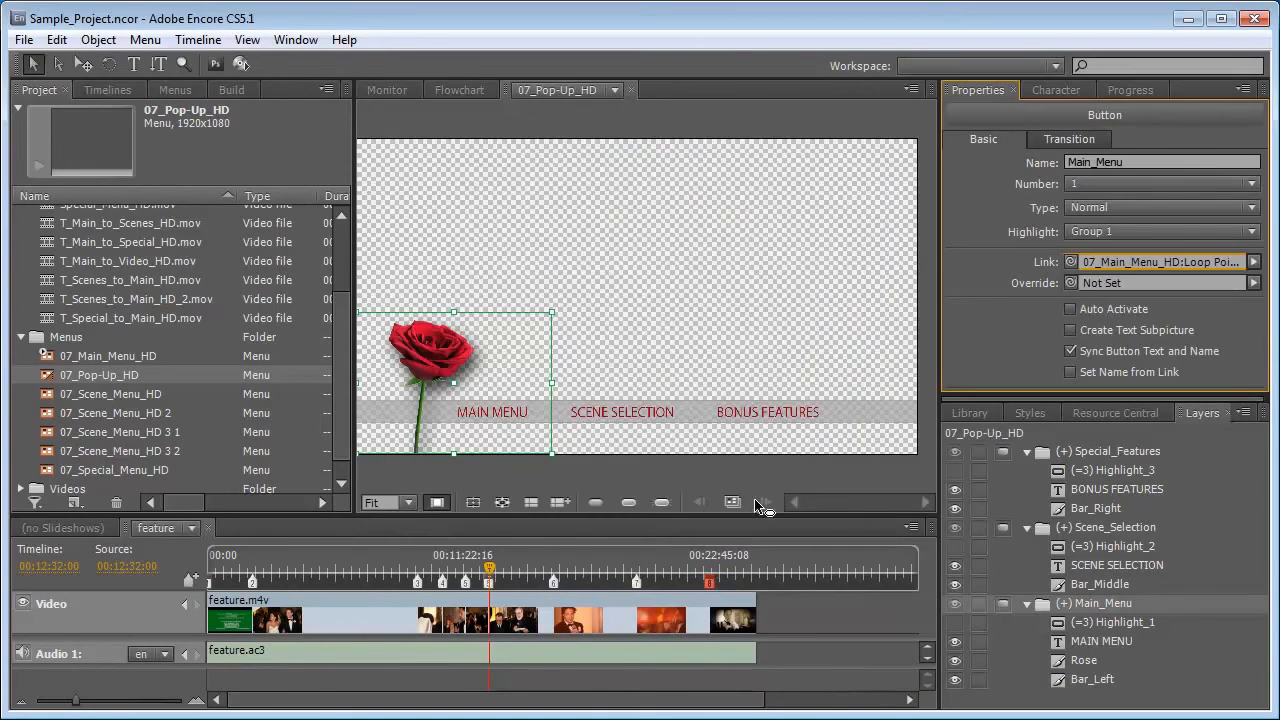
Link the pop-up's Scene_Selection button to the Default target of 07_Scene_Menu_HD and its Special_Features button to the Default target of 07_Special_Menu_HD.
click(645, 412)
click(1253, 261)
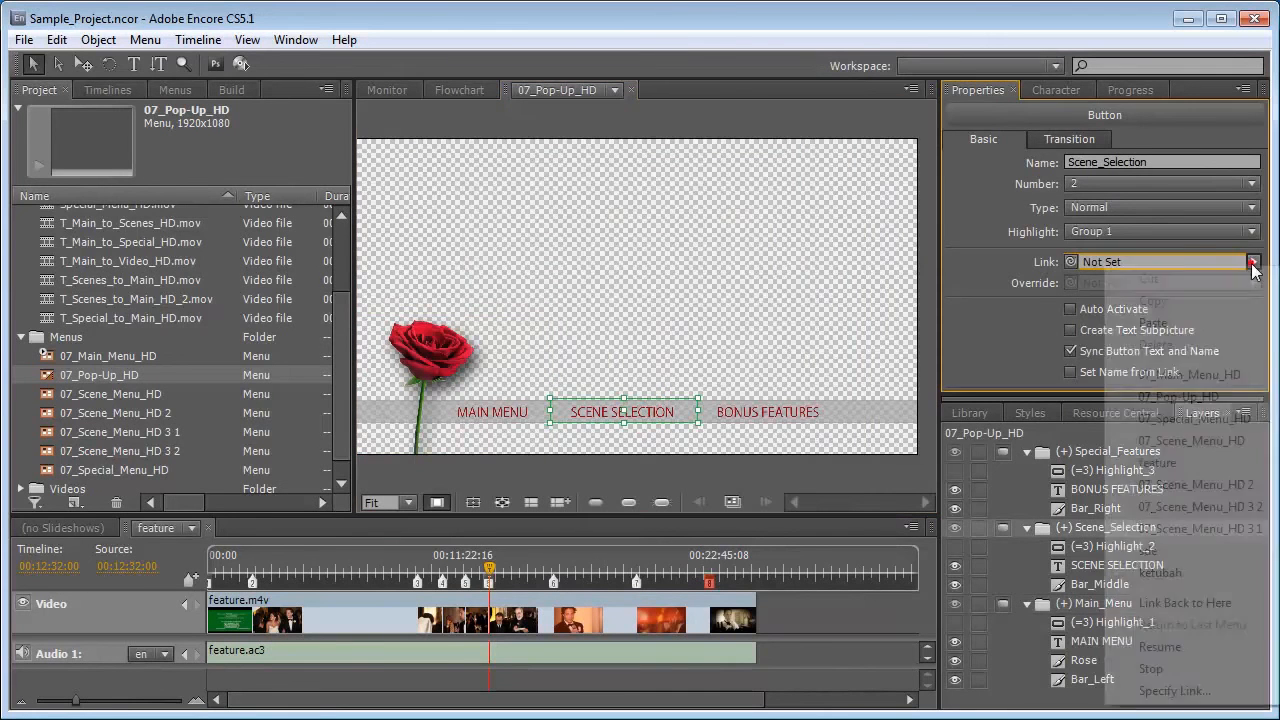
mouse_move(1208, 447)
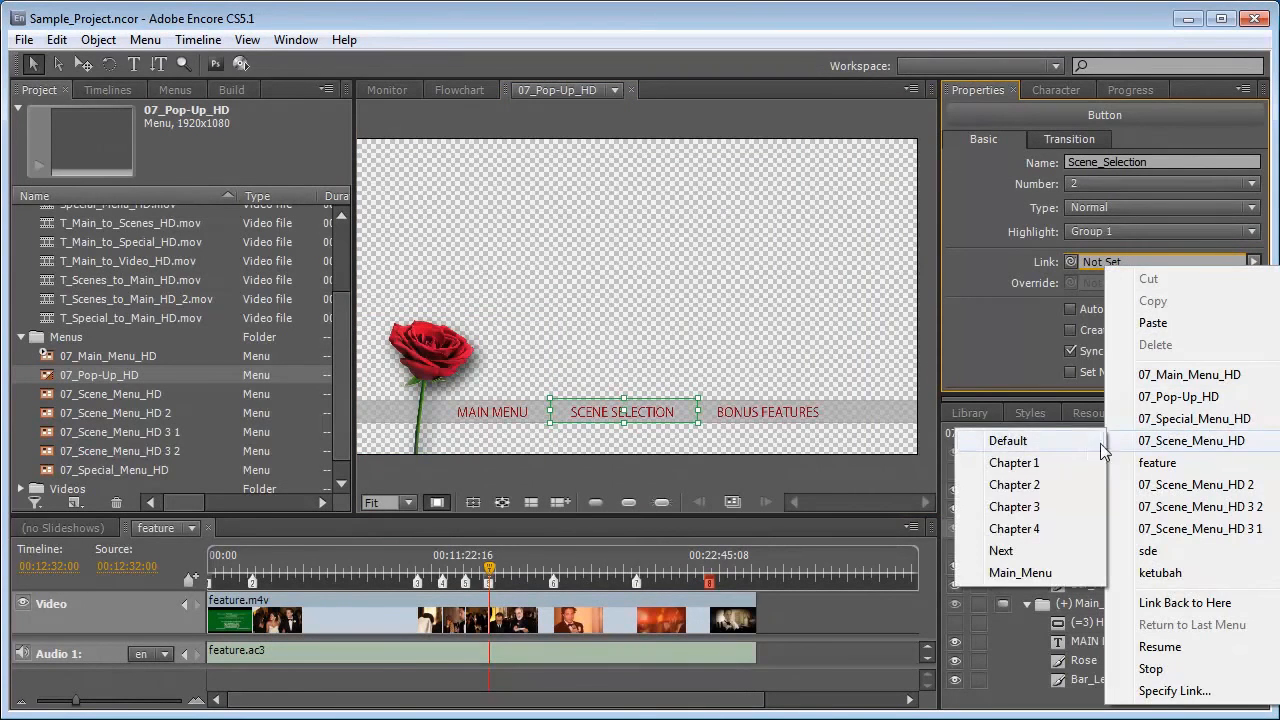
click(1050, 437)
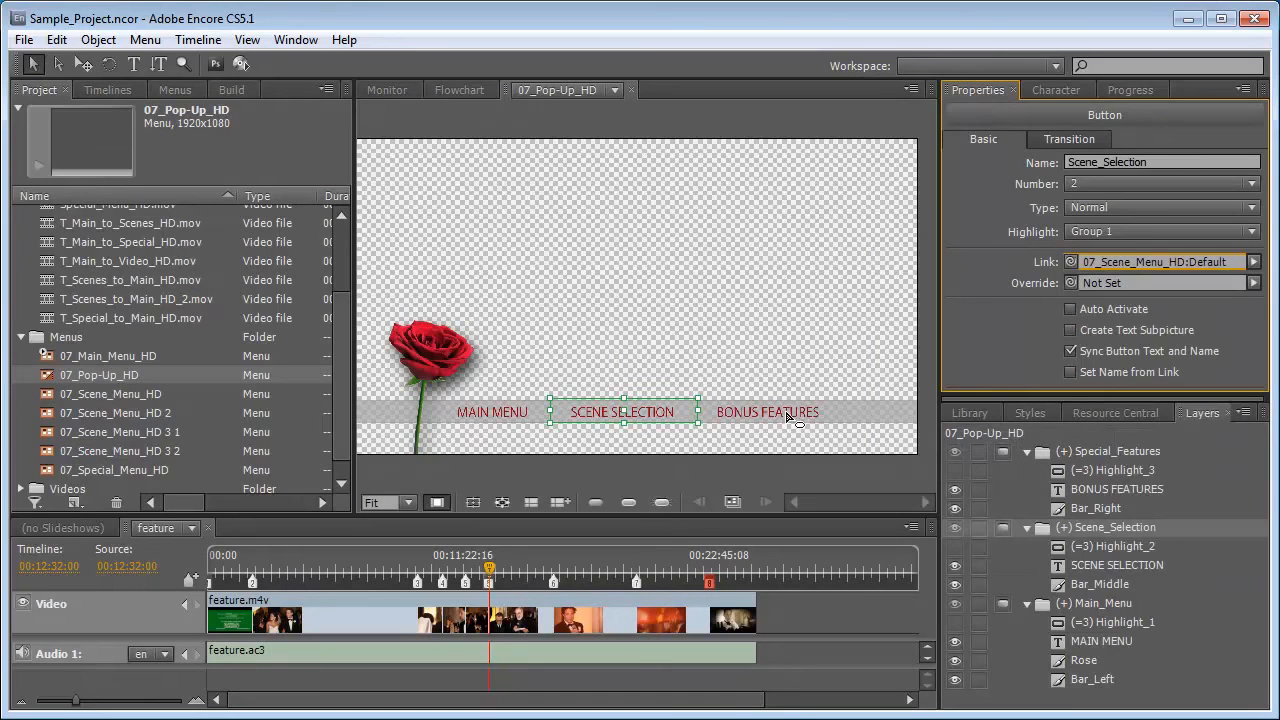
click(789, 414)
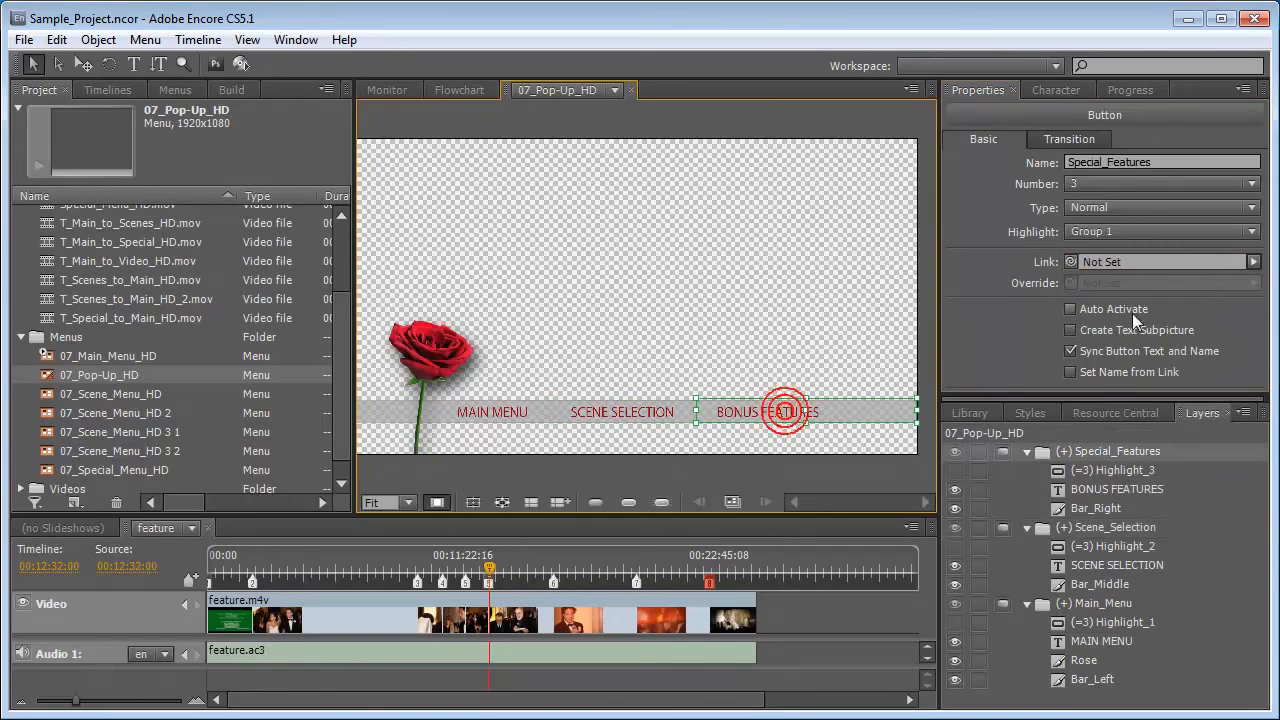
click(1253, 261)
mouse_move(1200, 441)
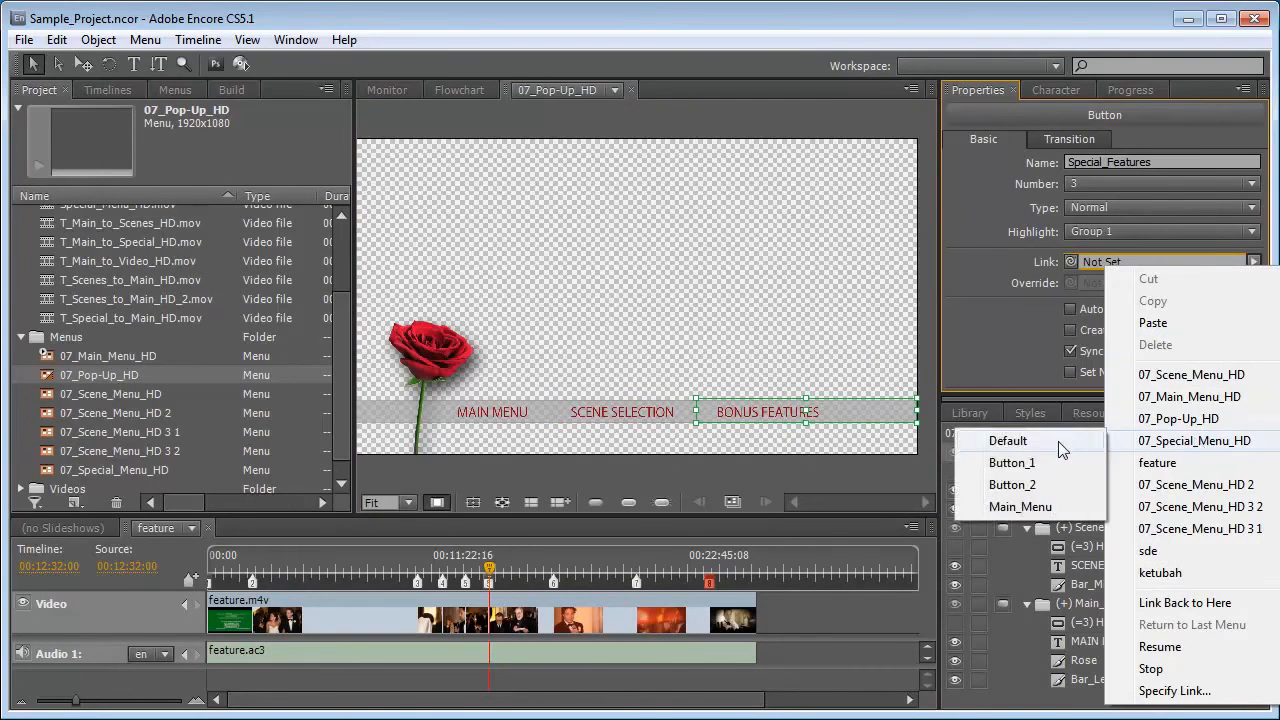
click(1053, 441)
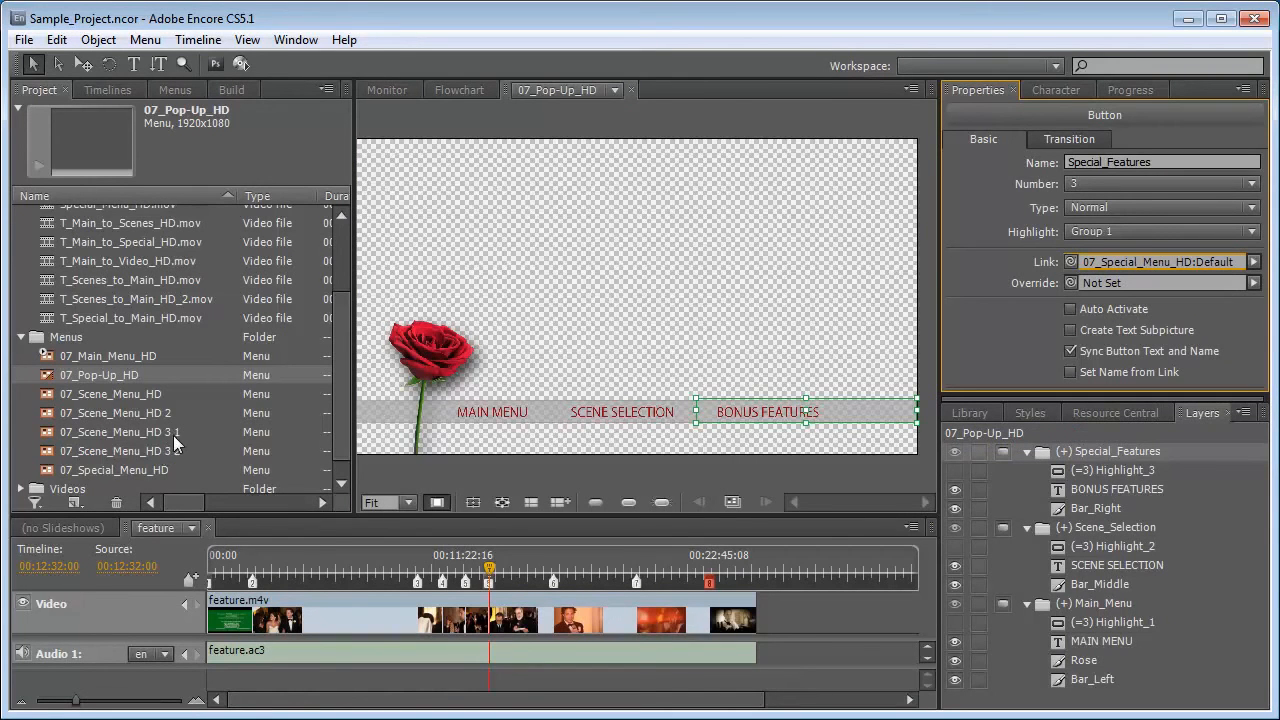
Open 07_Scene_Menu_HD with selected-state highlights shown, link Main_Menu to 07_Main_Menu_HD's Scene_Selection set to the loop point, and assign T_Scenes_to_Main_HD.mov as its transition.
double_click(129, 393)
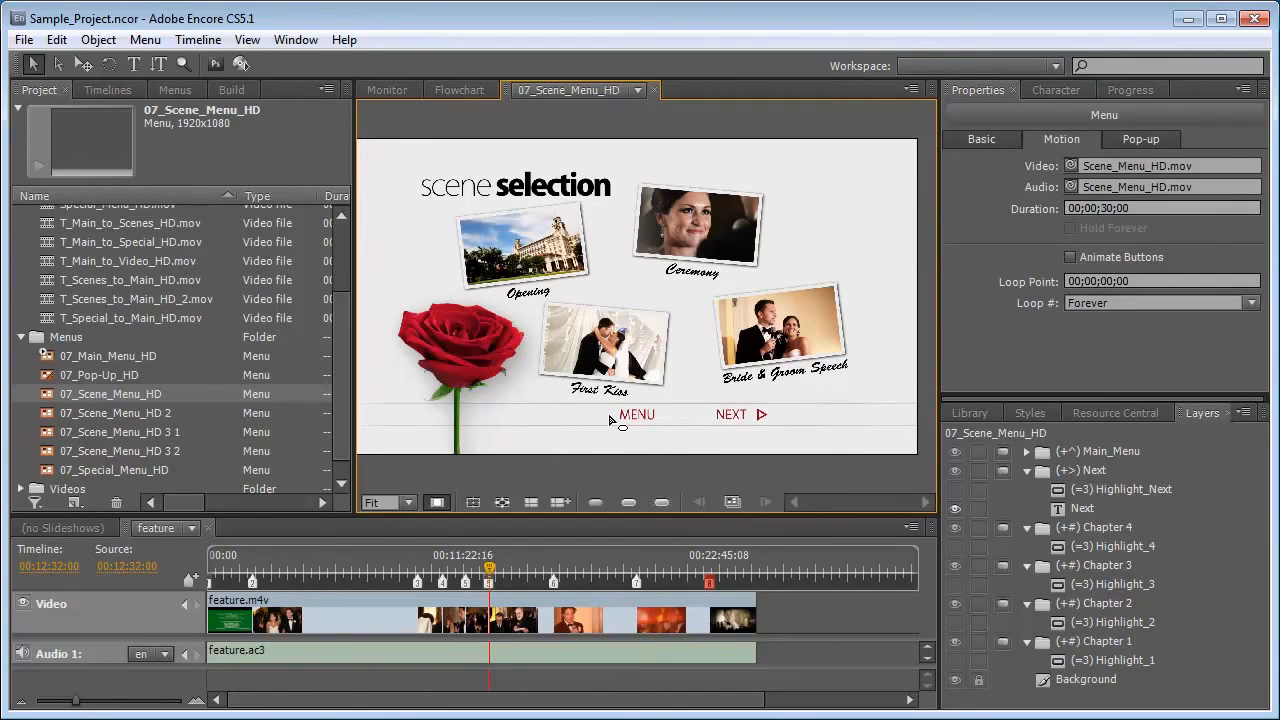
click(629, 502)
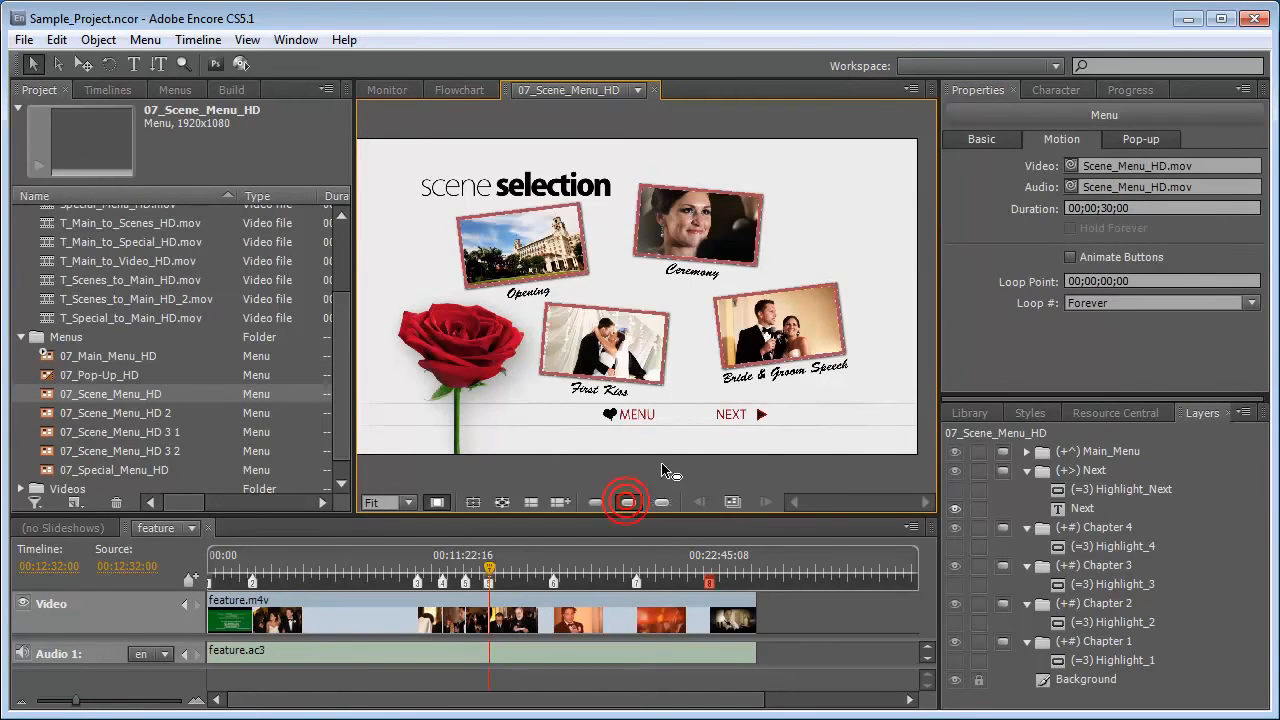
click(612, 416)
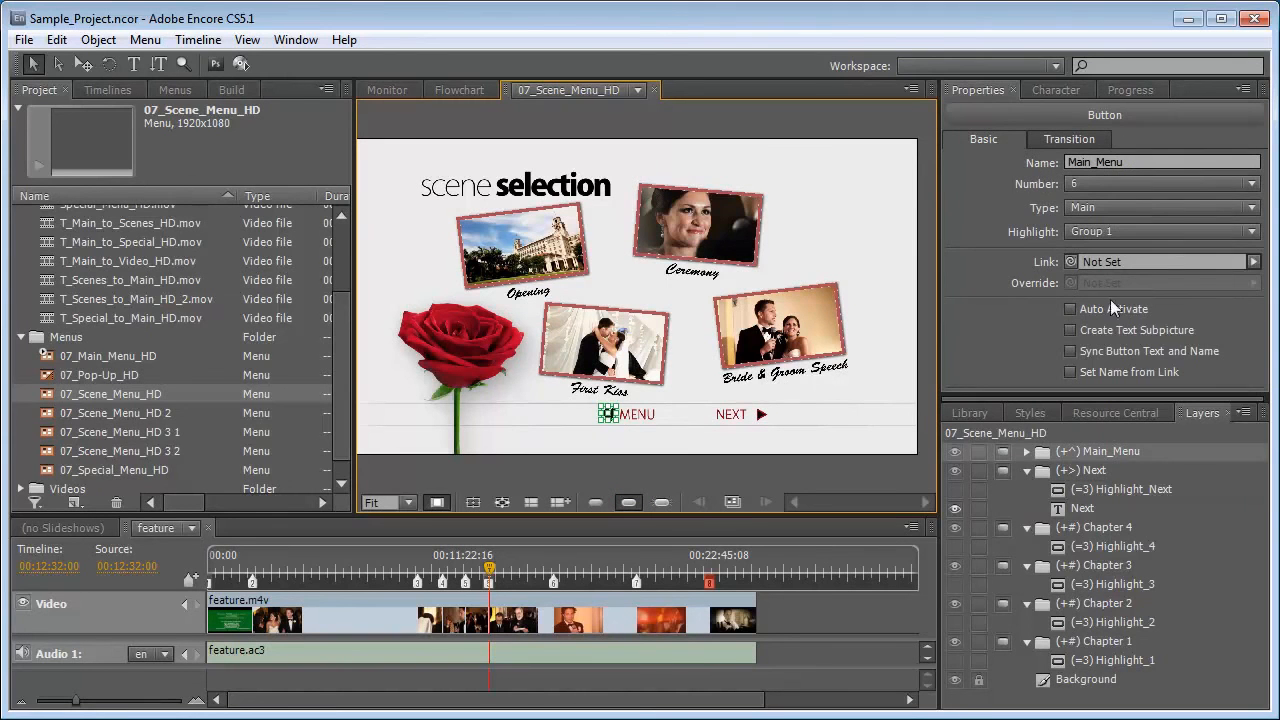
click(1253, 262)
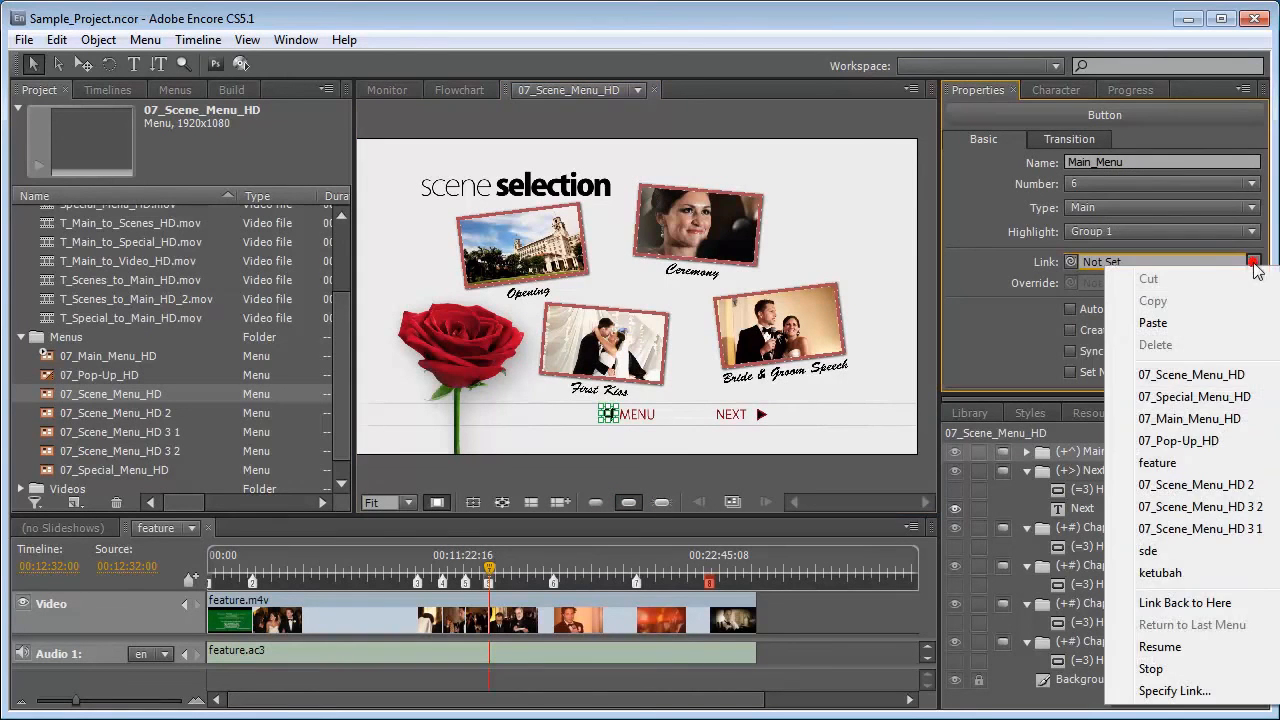
click(1178, 690)
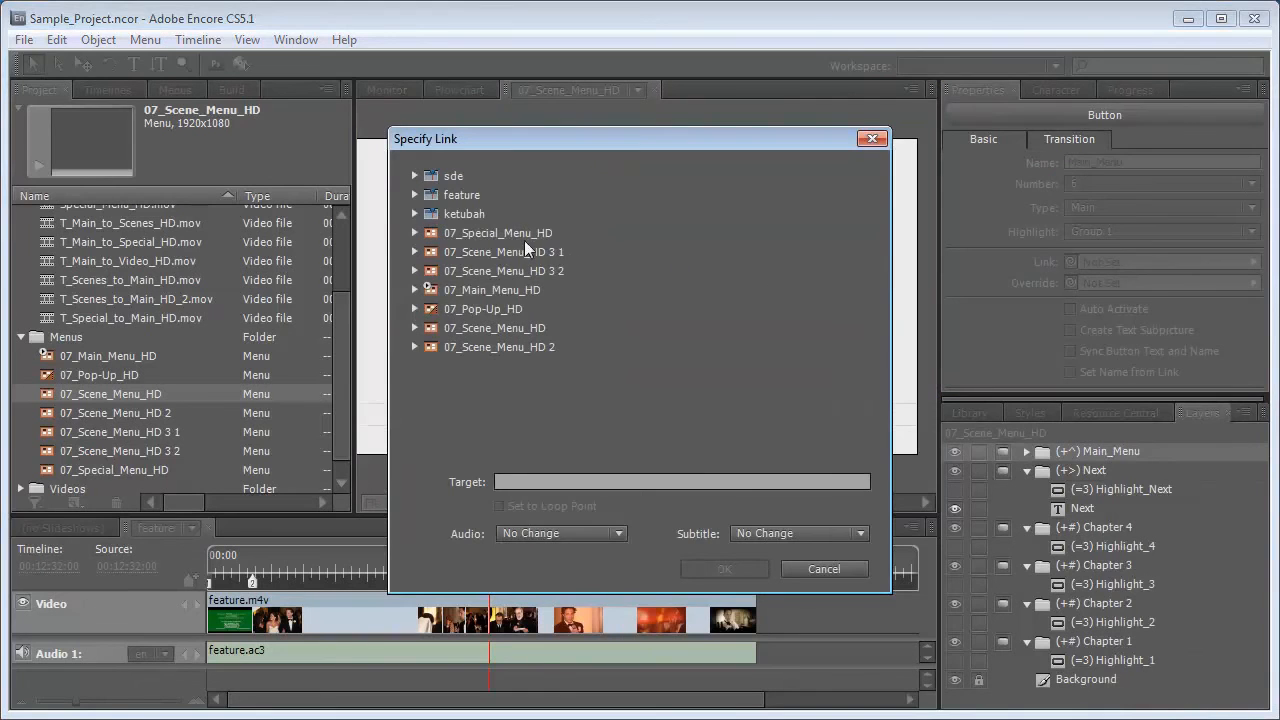
click(482, 290)
click(415, 289)
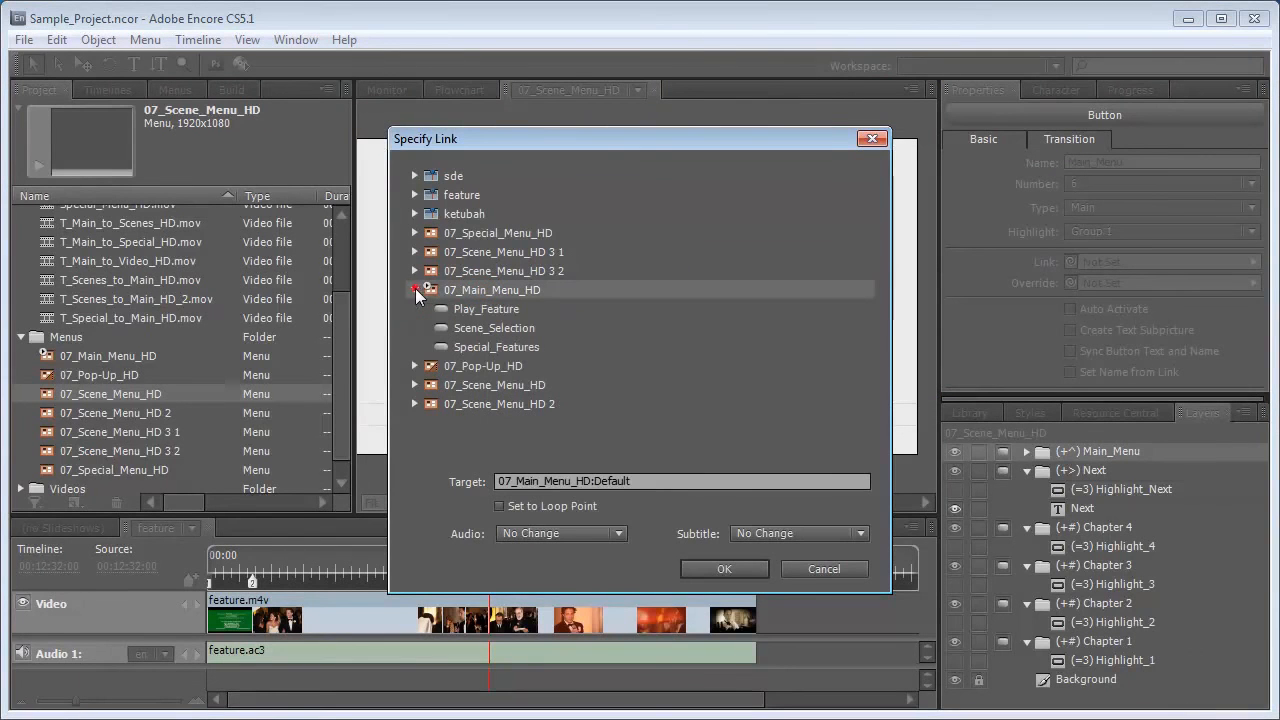
click(503, 327)
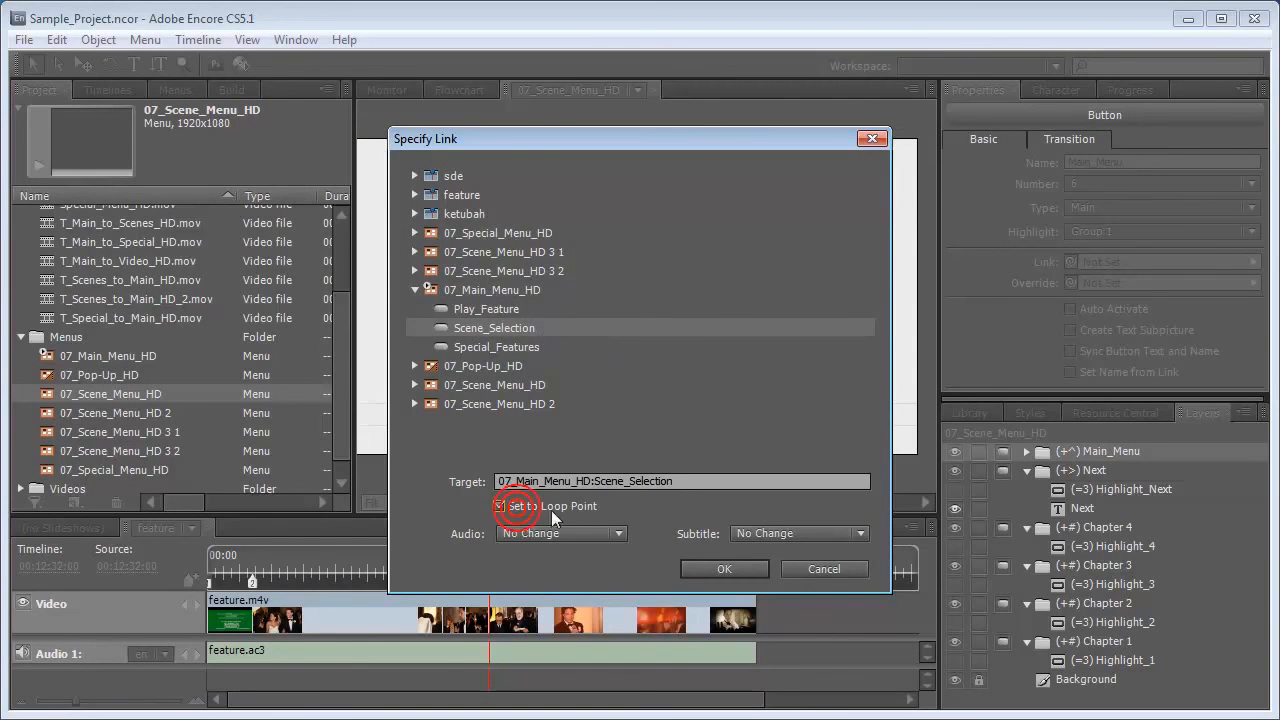
click(722, 568)
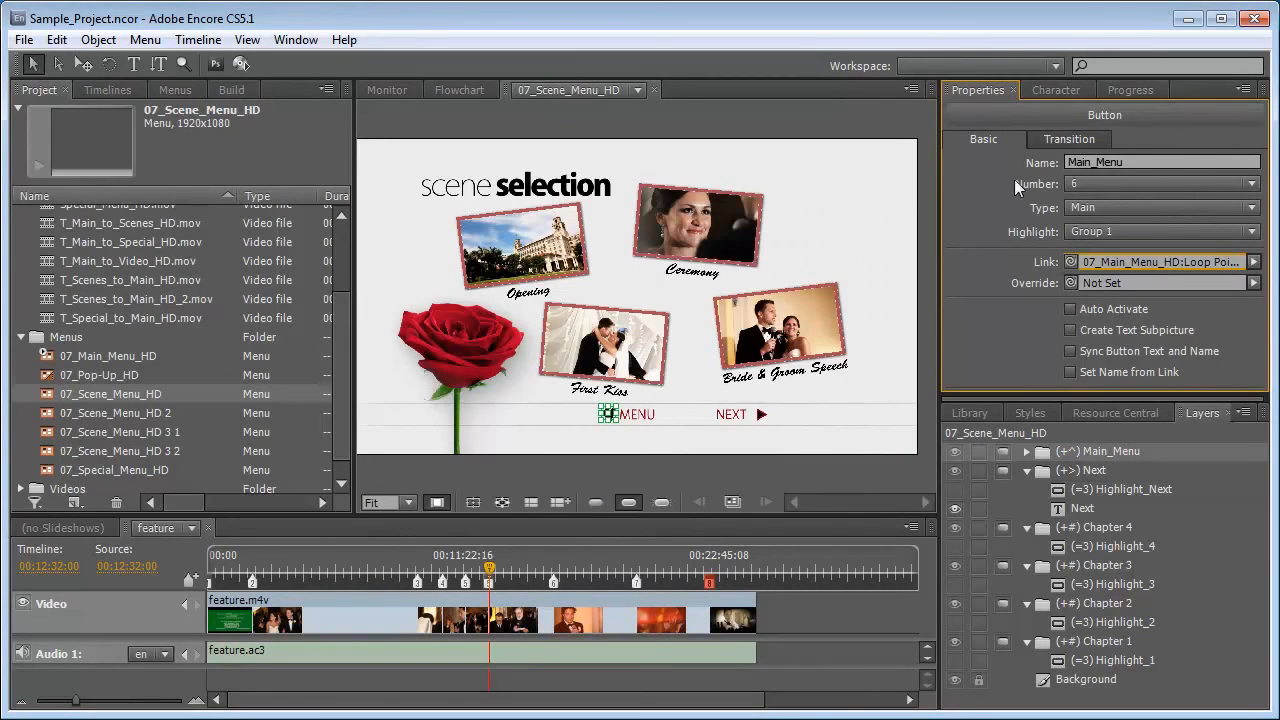
click(1052, 147)
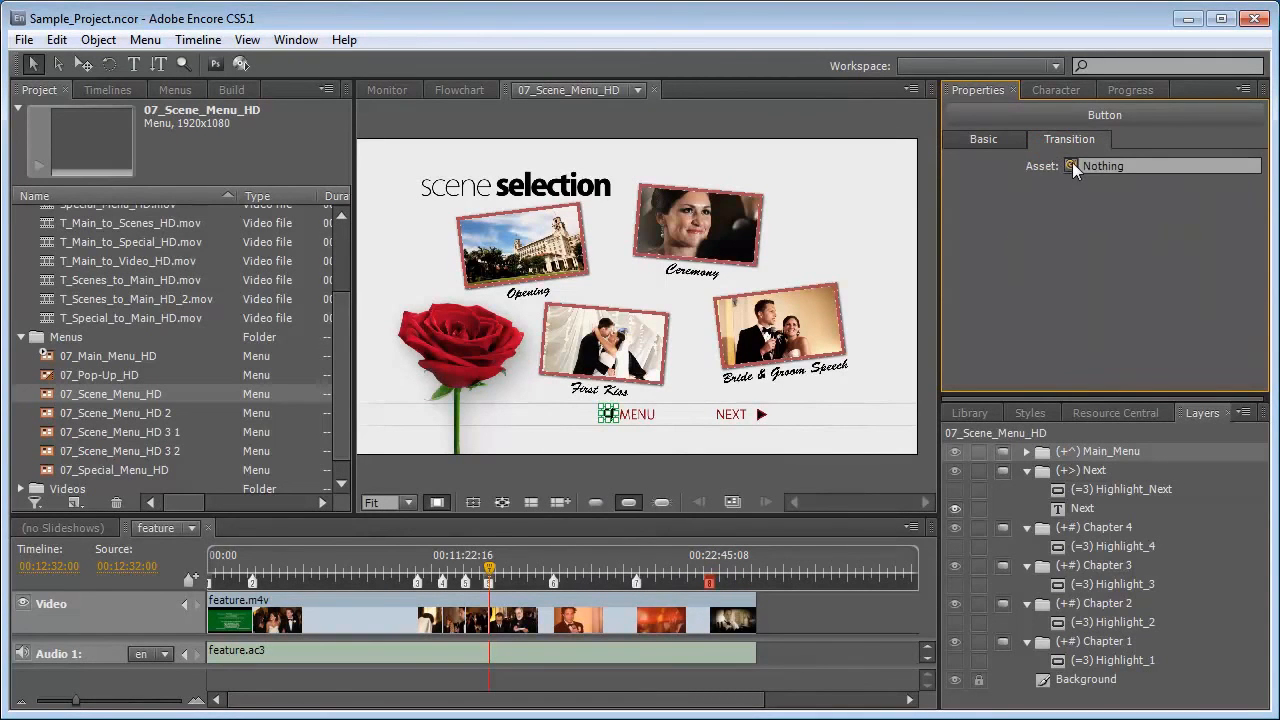
drag(1072, 163, 142, 279)
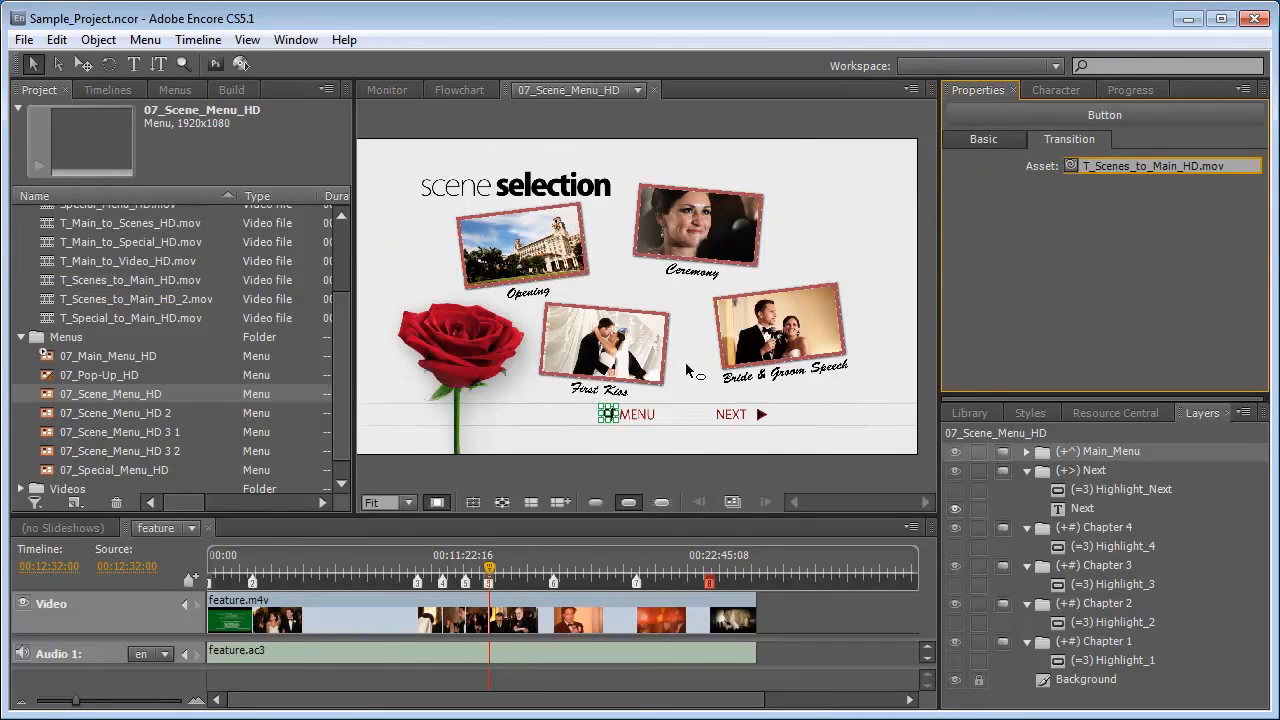
Link the Next button of 07_Scene_Menu_HD to the Default target of 07_Scene_Menu_HD 2.
click(759, 413)
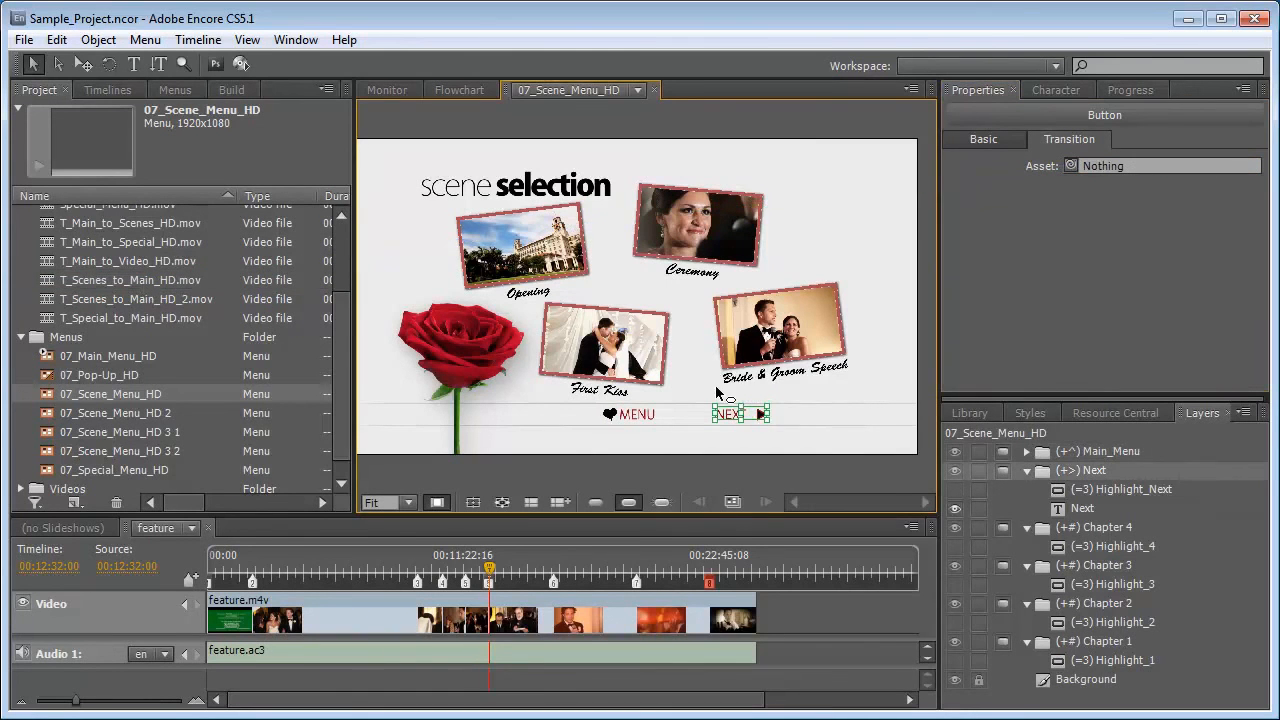
click(985, 140)
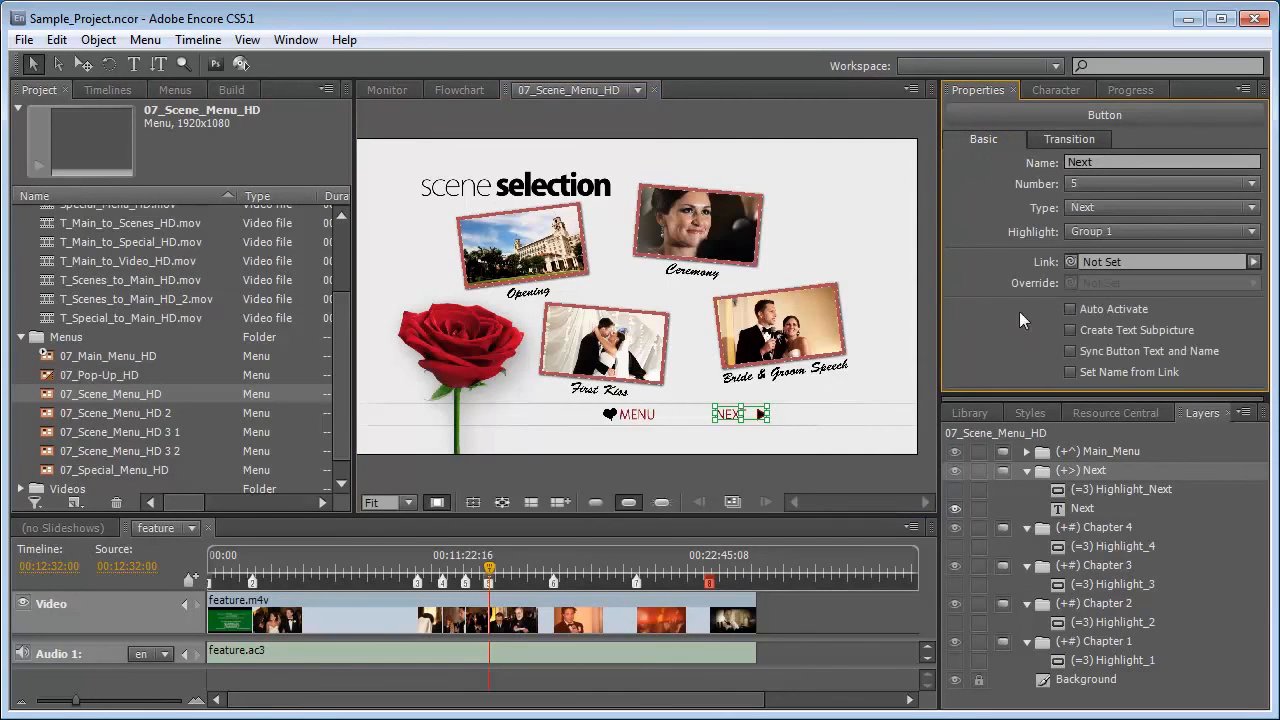
click(1252, 261)
mouse_move(1203, 490)
click(1037, 485)
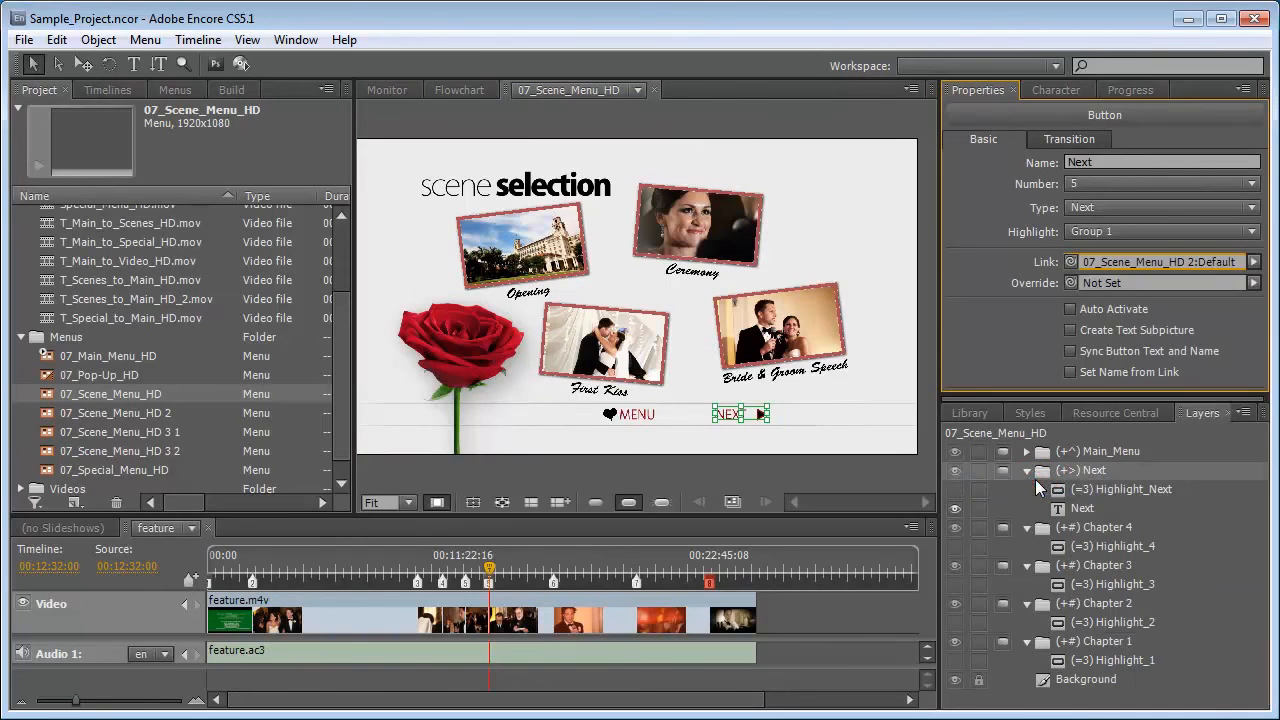
click(872, 426)
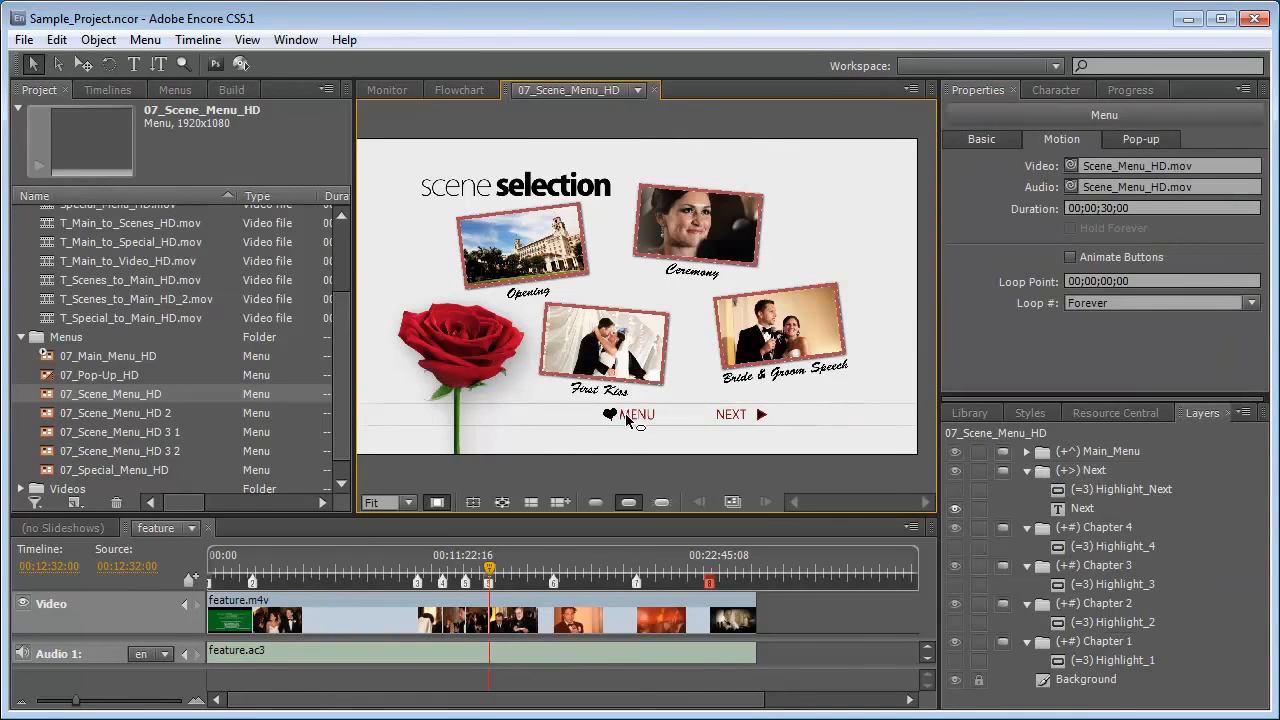
Open 07_Scene_Menu_HD 2 with selected-state highlights shown and link its Main_Menu button to 07_Main_Menu_HD's Scene_Selection, set to the loop point.
double_click(122, 415)
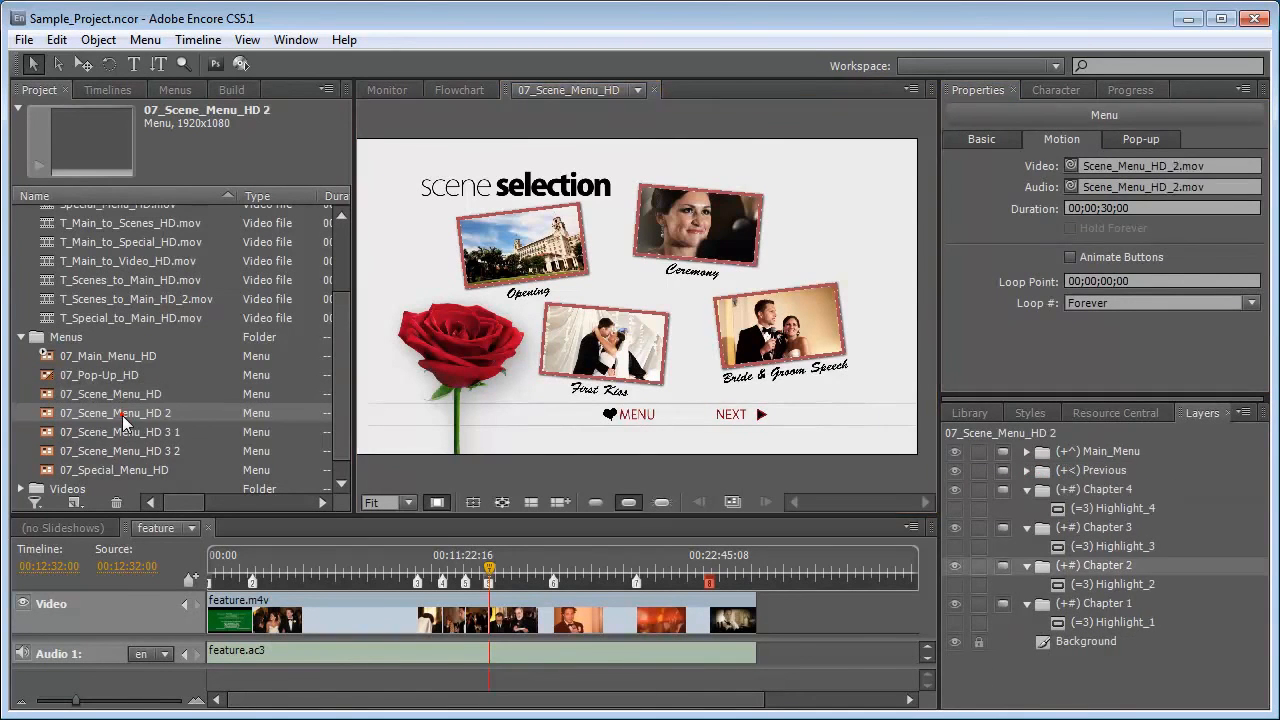
click(596, 412)
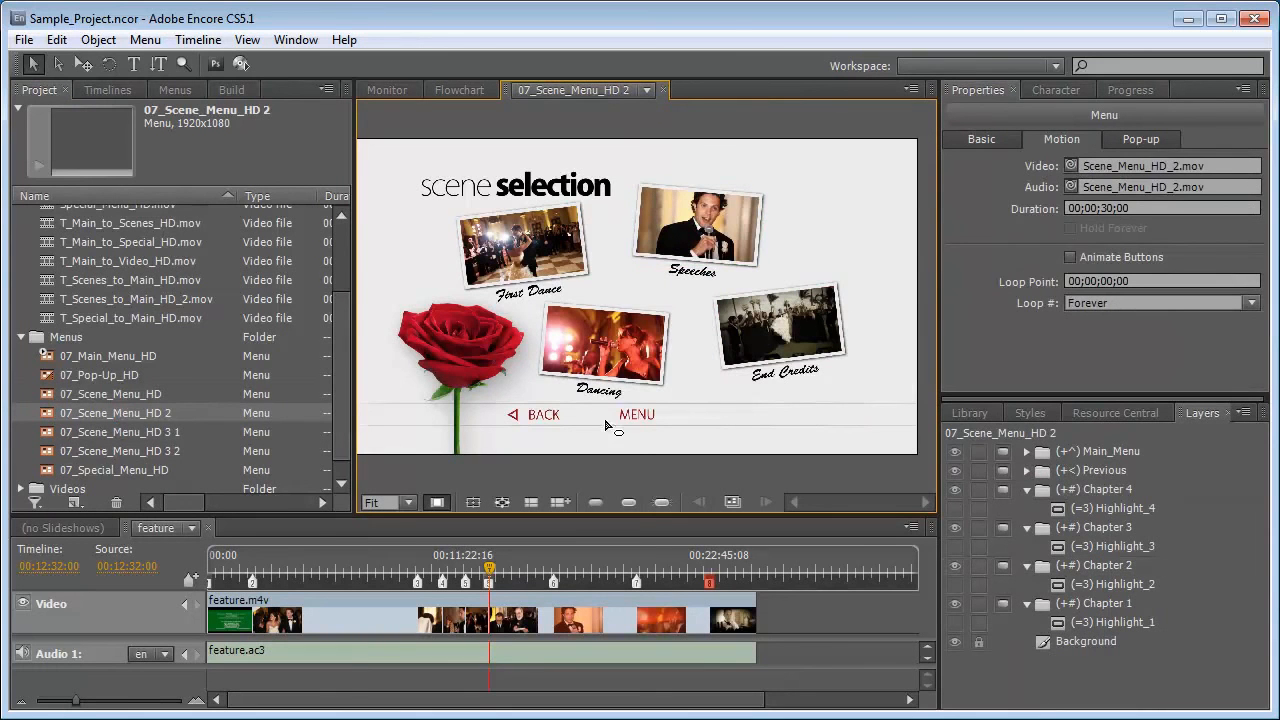
click(627, 502)
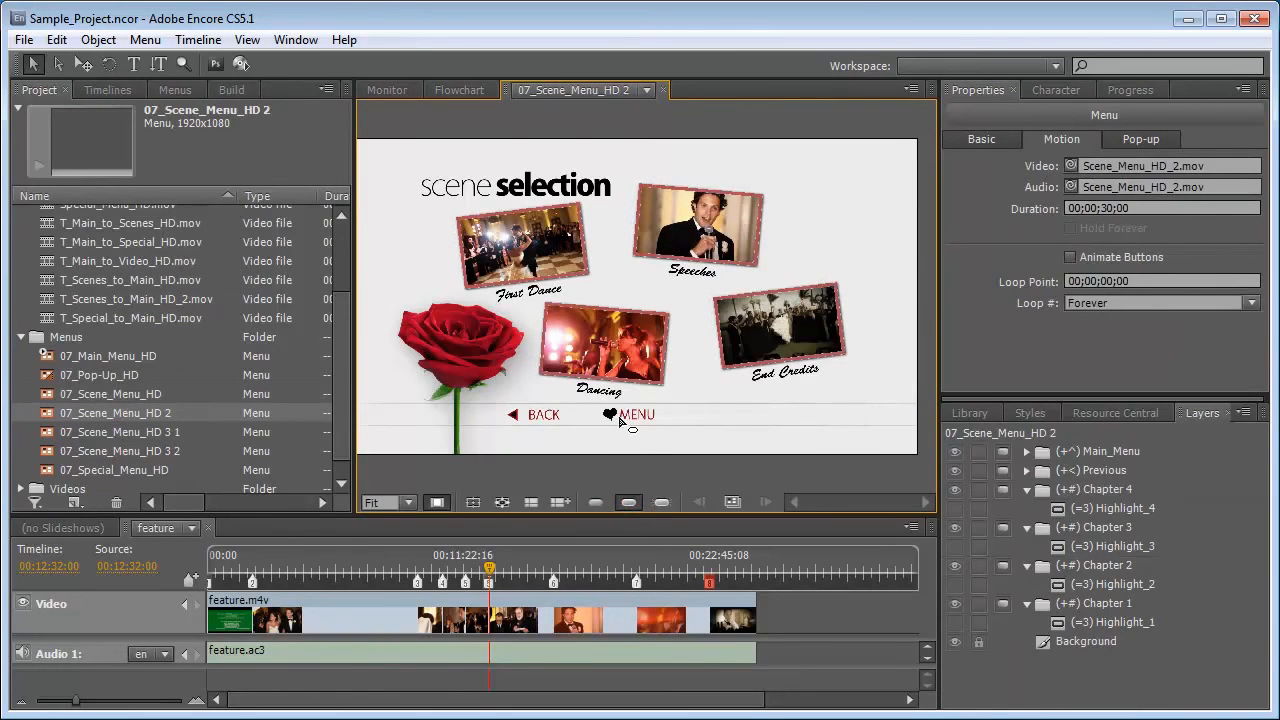
click(609, 414)
click(1254, 262)
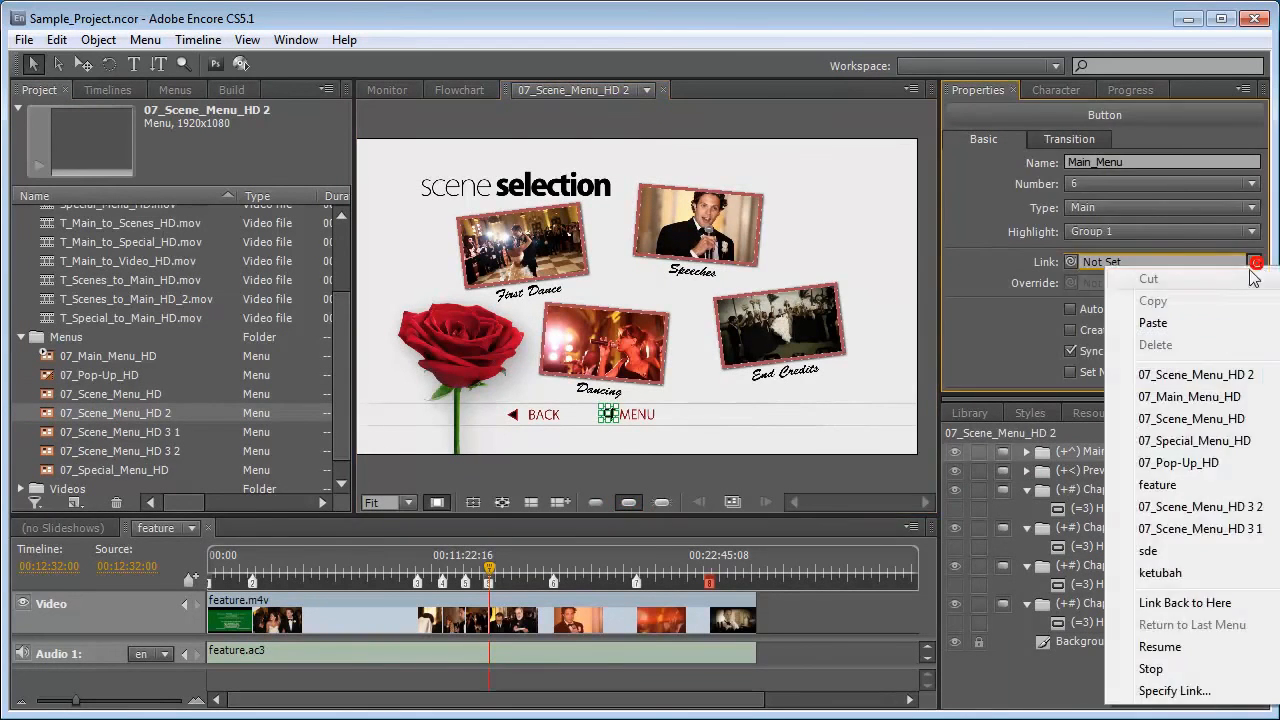
click(1165, 687)
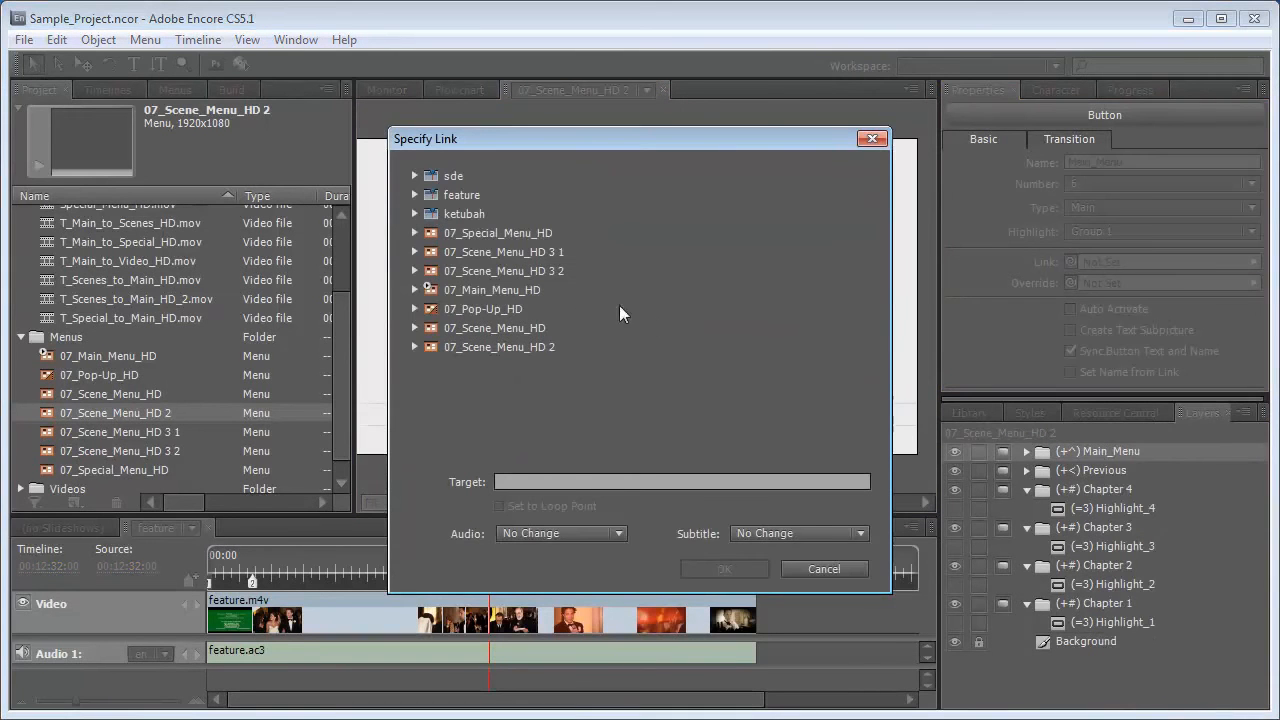
click(494, 289)
click(413, 290)
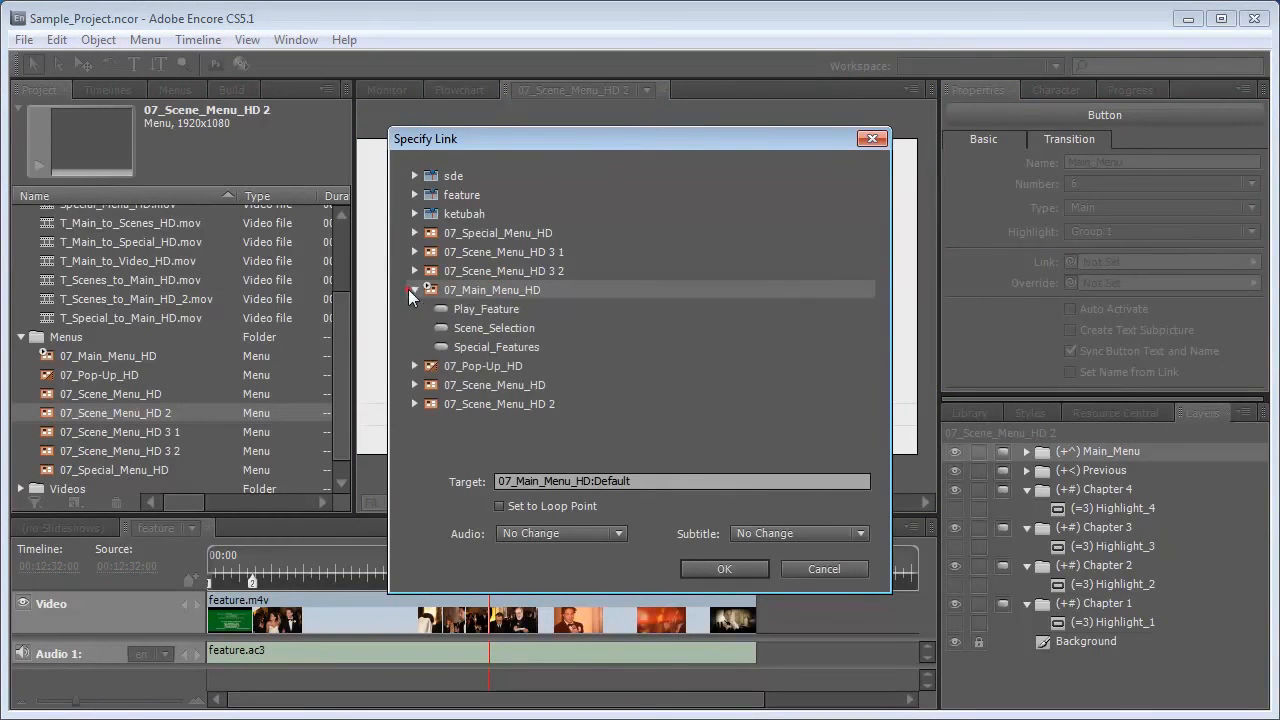
click(517, 330)
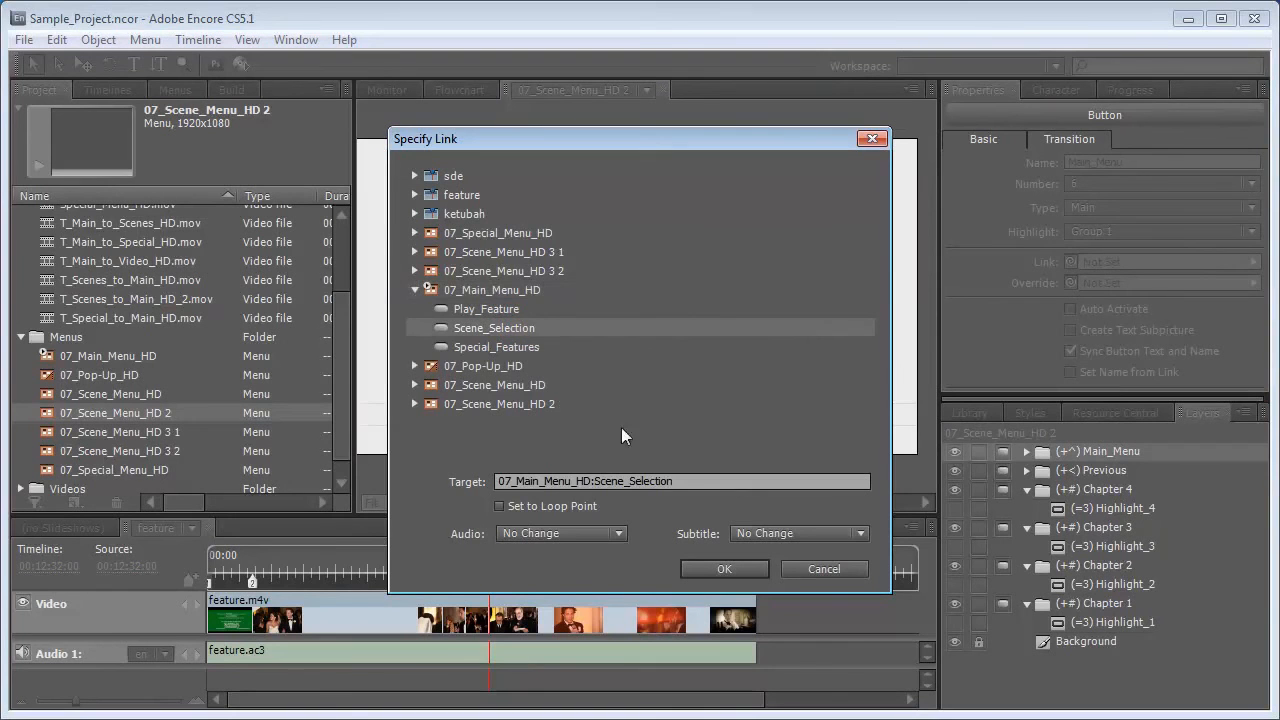
click(500, 506)
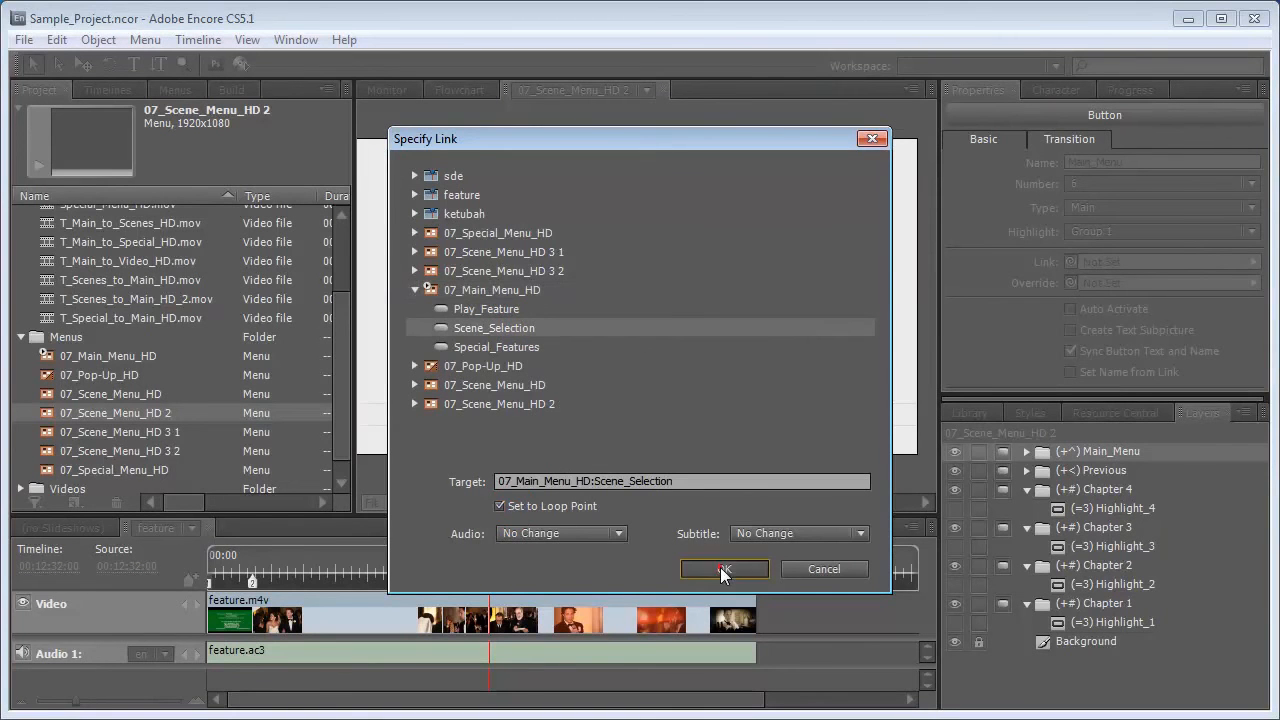
click(724, 570)
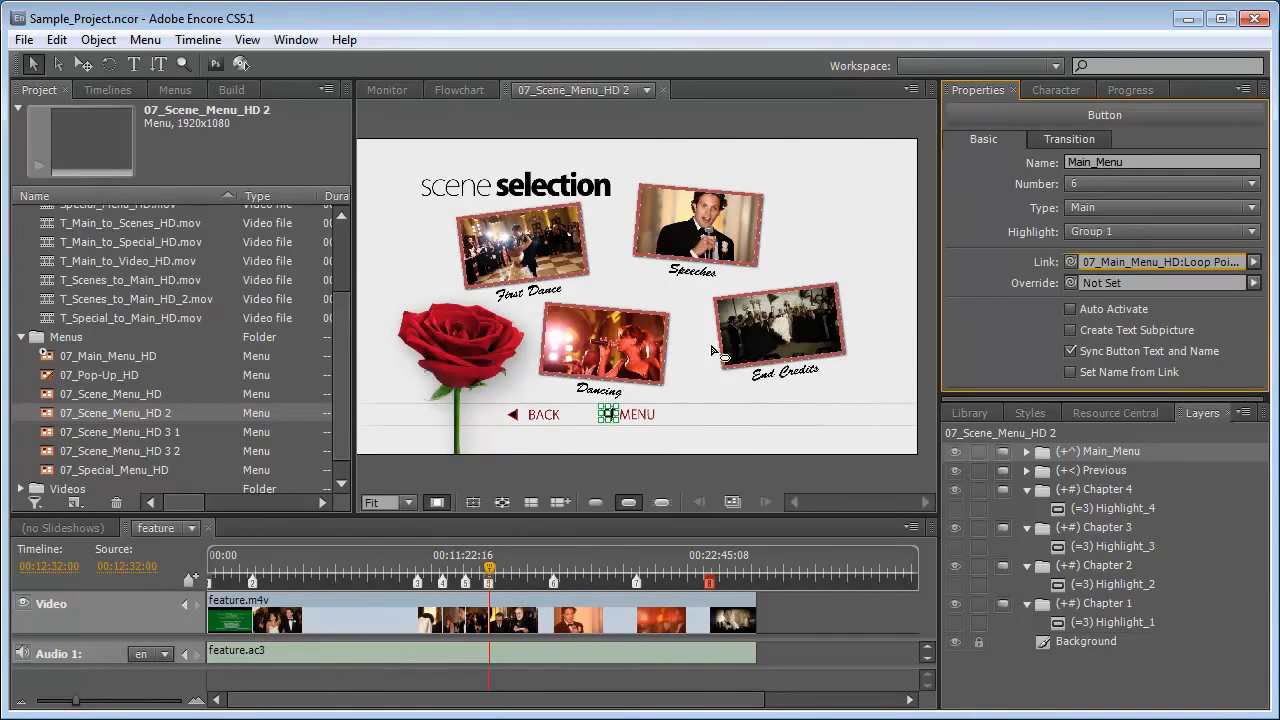
Assign T_Scenes_to_Main_HD_2.mov as the transition of the Main_Menu button in 07_Scene_Menu_HD 2.
click(1068, 142)
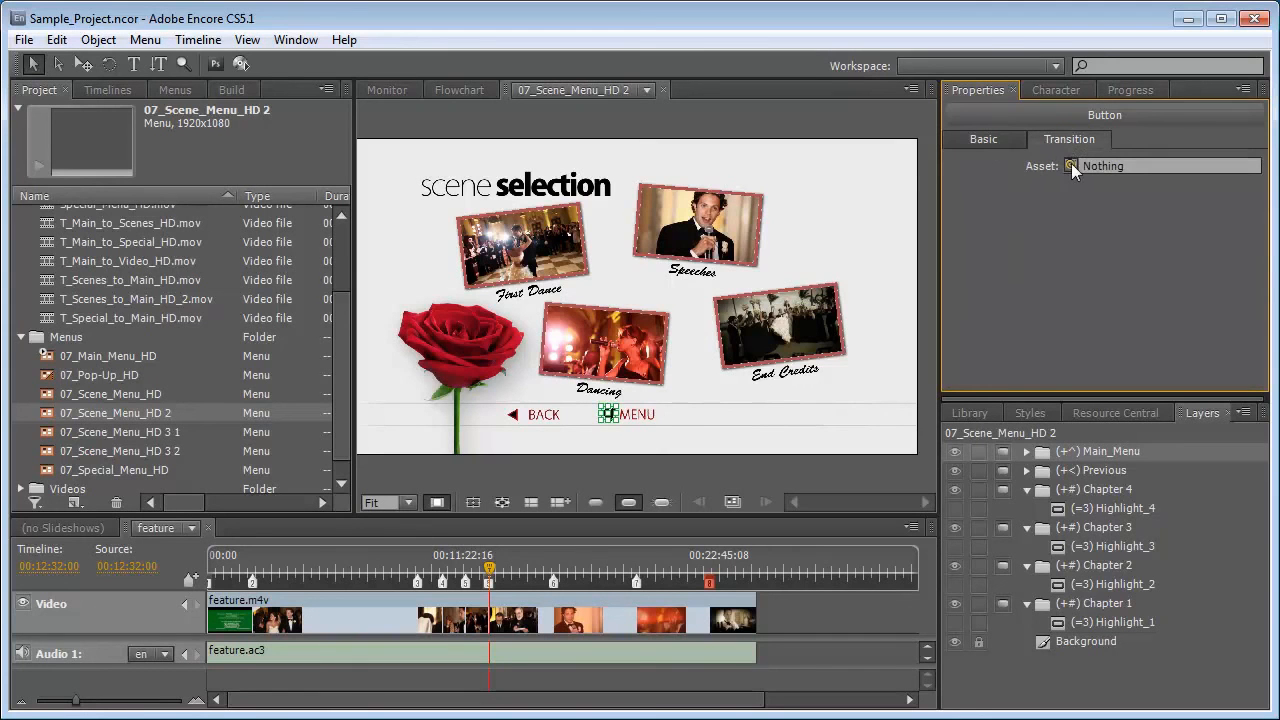
drag(1071, 166, 86, 297)
click(964, 141)
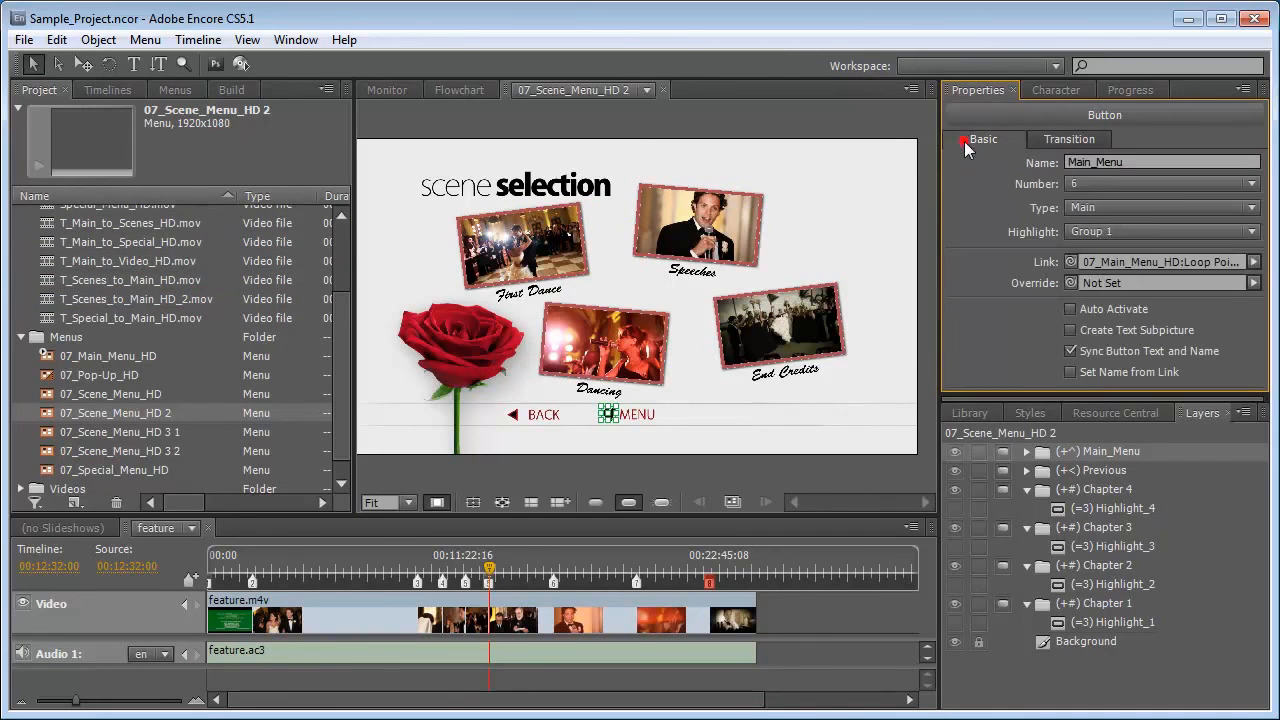
Link the Previous button of 07_Scene_Menu_HD 2 to the Default target of 07_Scene_Menu_HD.
click(514, 416)
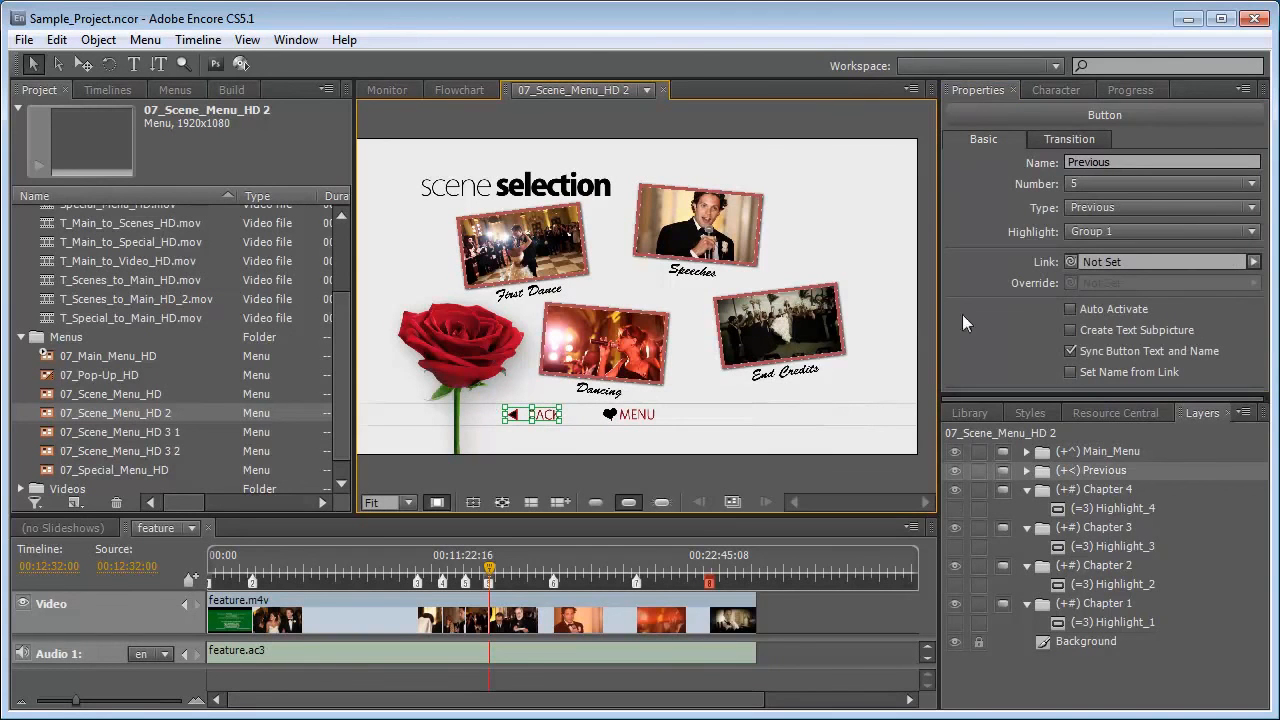
click(1253, 262)
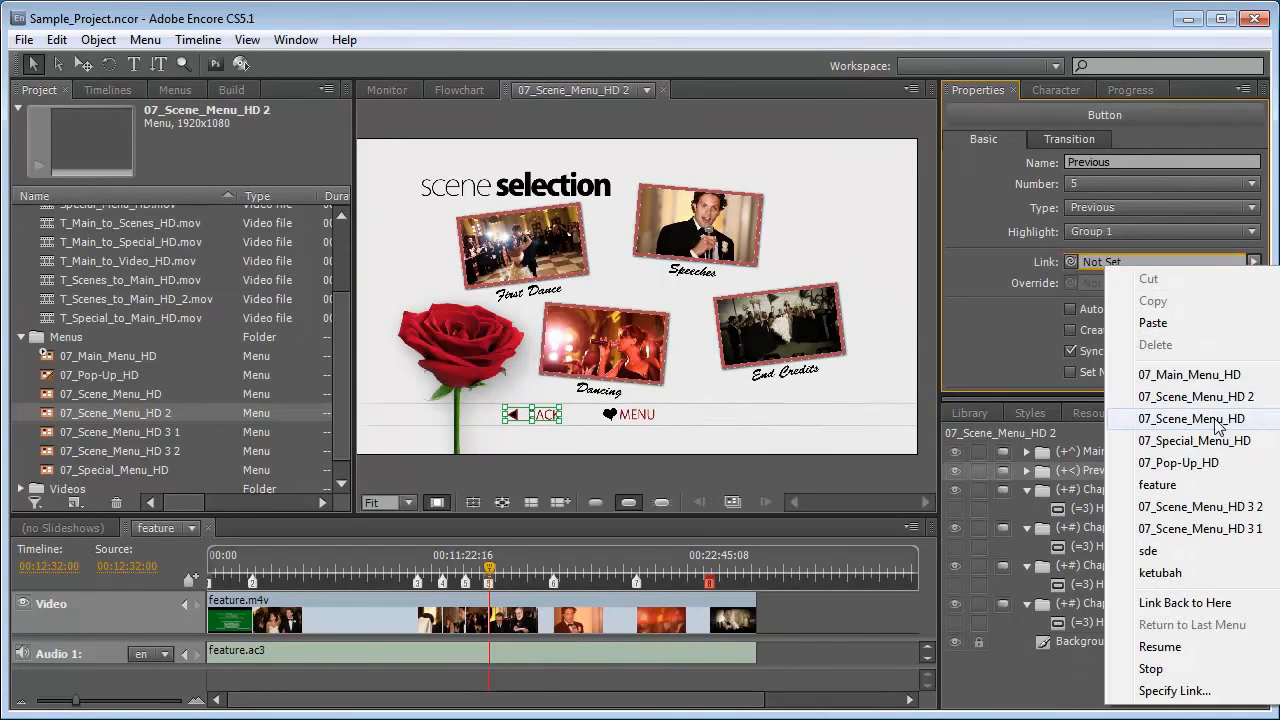
mouse_move(1158, 420)
click(1024, 418)
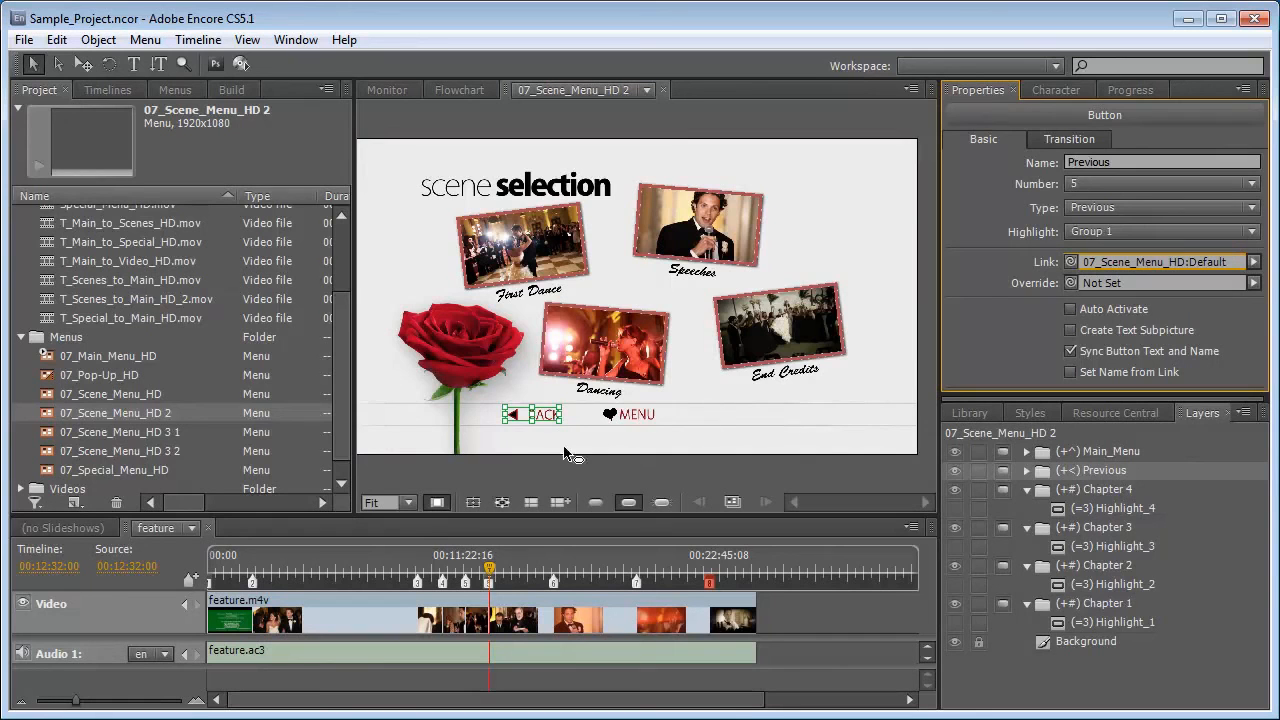
Check the links of the Next button in 07_Scene_Menu_HD 3 1 and the Previous and Main_Menu buttons in 07_Scene_Menu_HD 3 2.
double_click(154, 432)
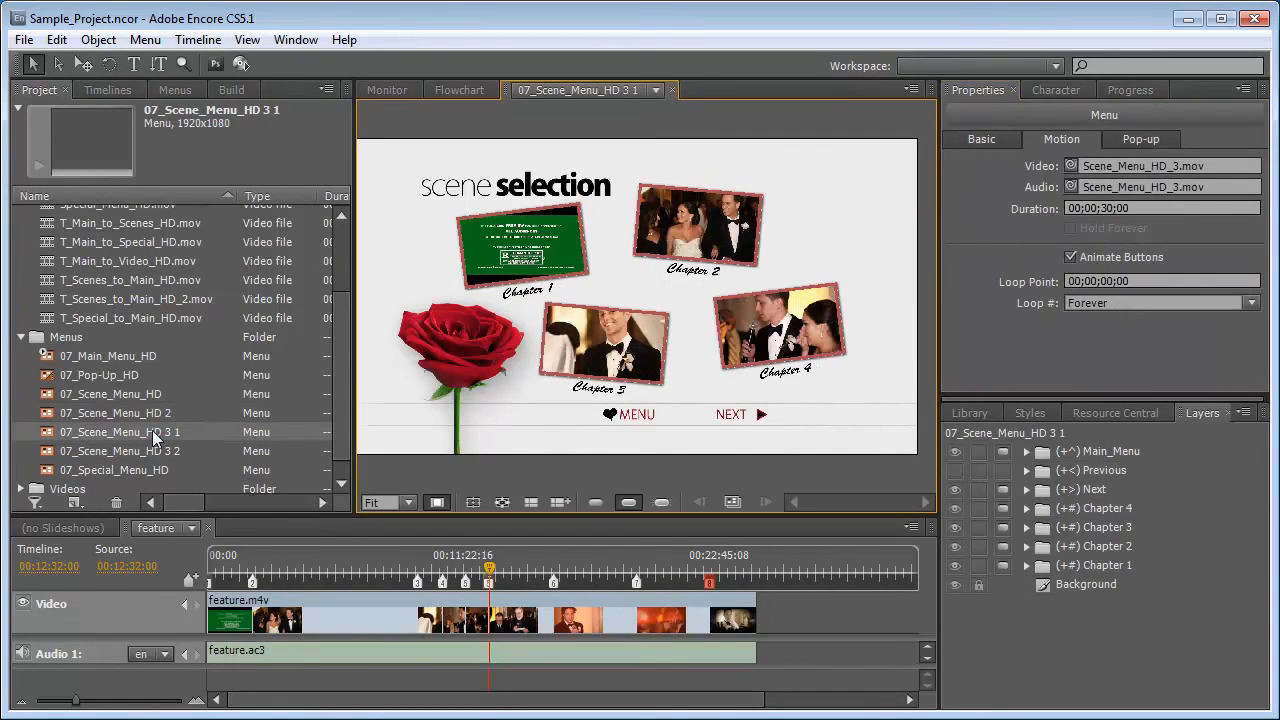
click(733, 412)
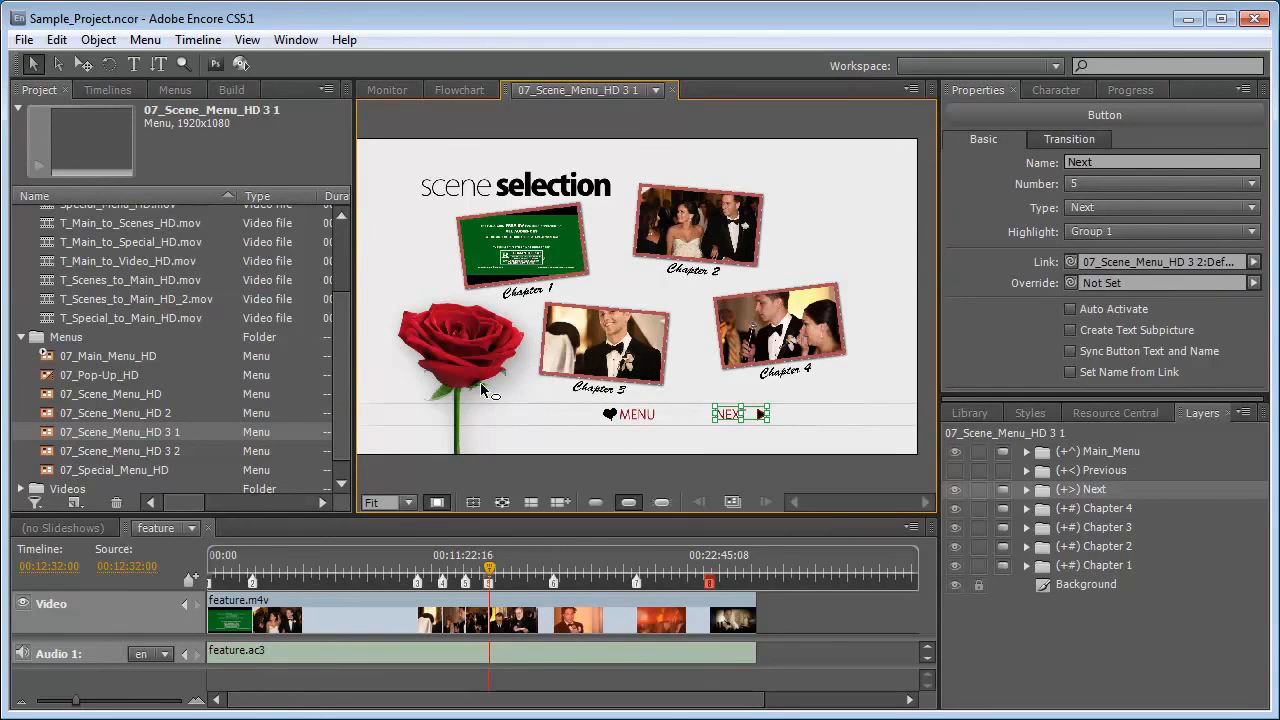
double_click(119, 452)
click(541, 418)
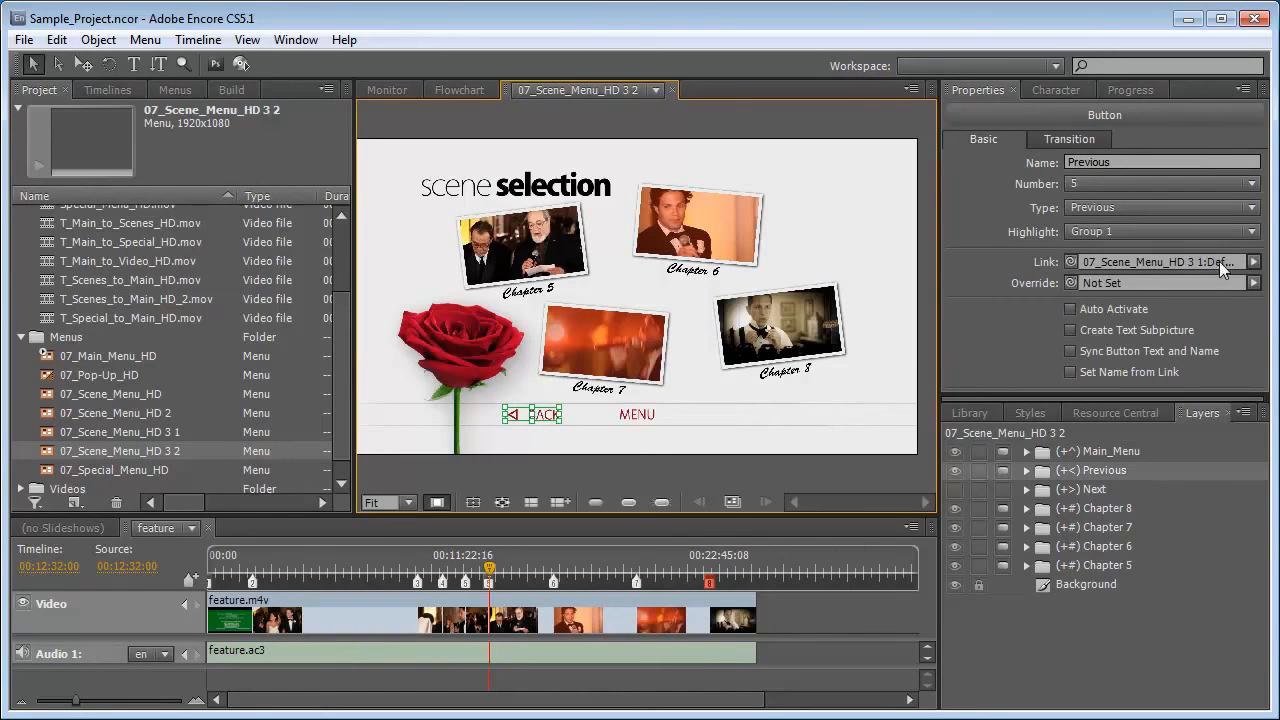
click(613, 417)
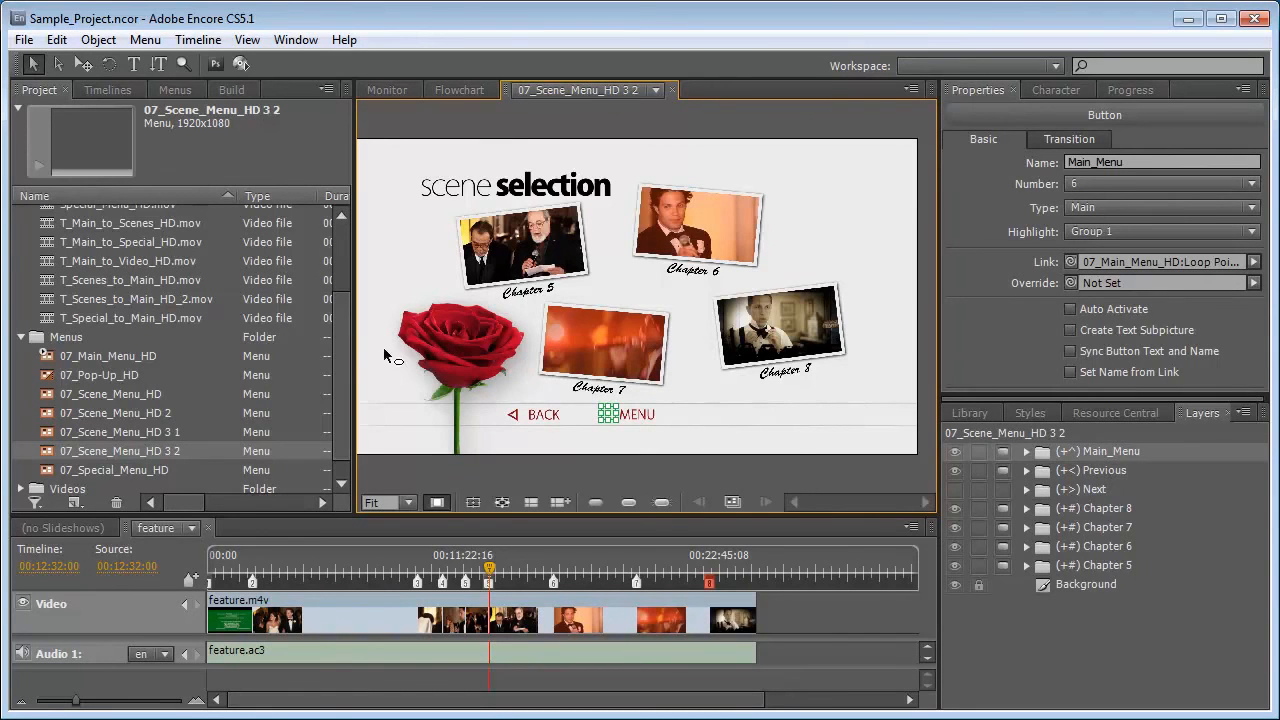
Open 07_Special_Menu_HD and link its Same Day Edit button to Chapter 1 of the sde timeline.
double_click(133, 470)
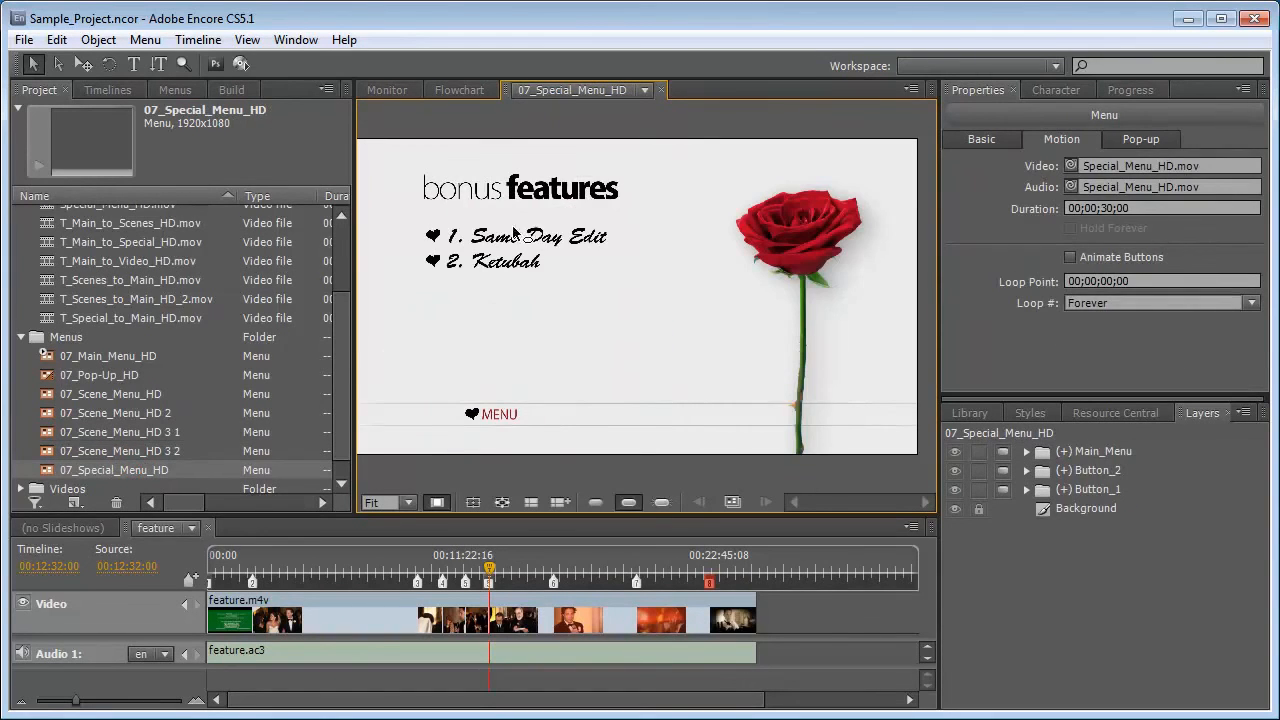
click(437, 236)
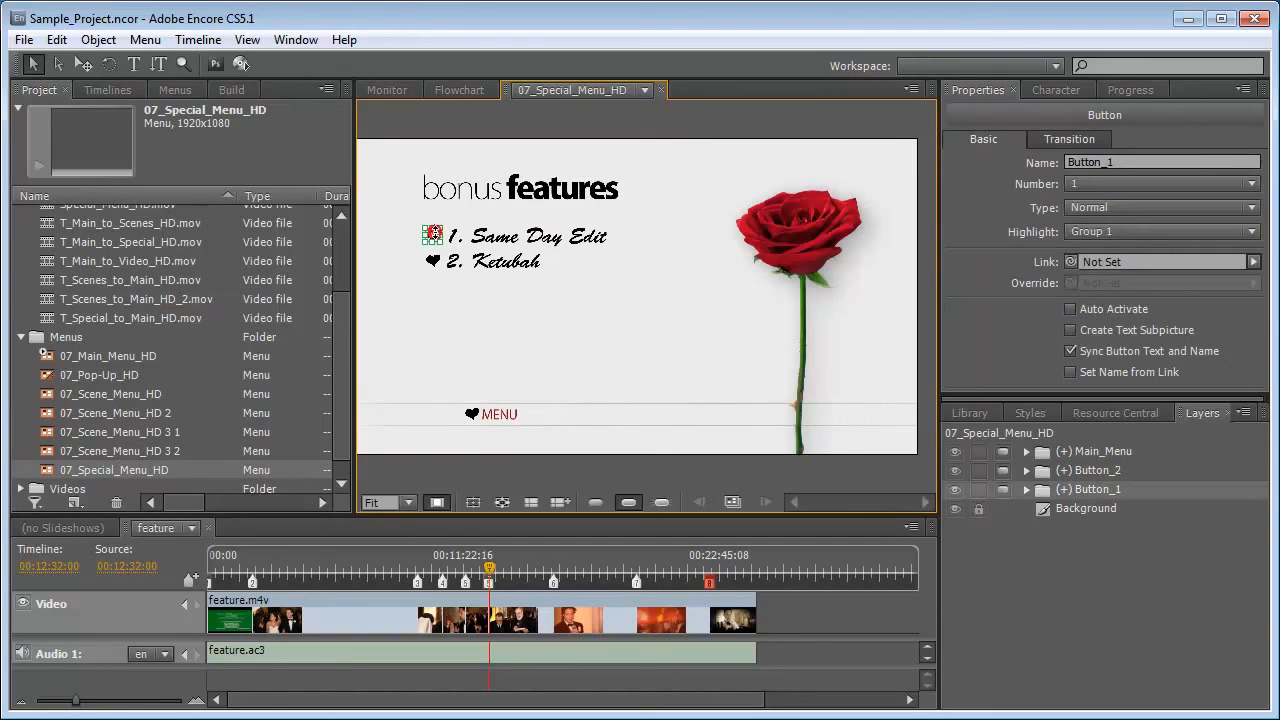
click(1254, 263)
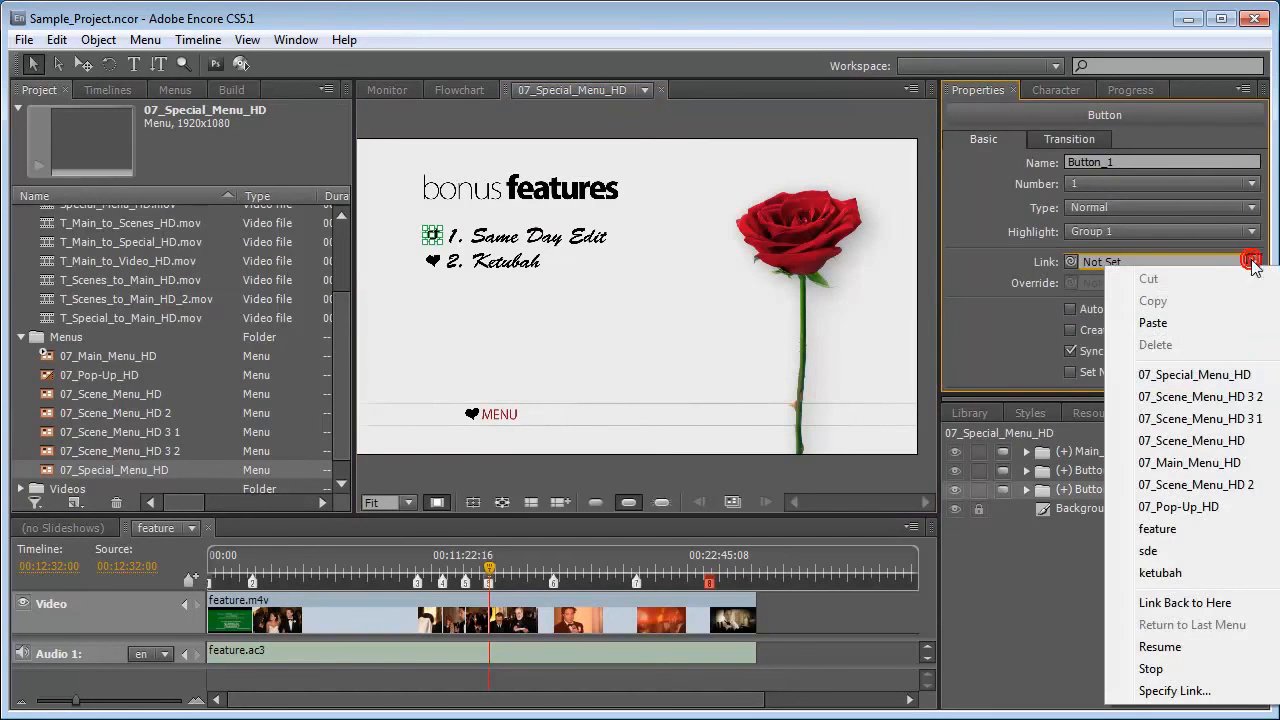
mouse_move(1140, 551)
click(1064, 551)
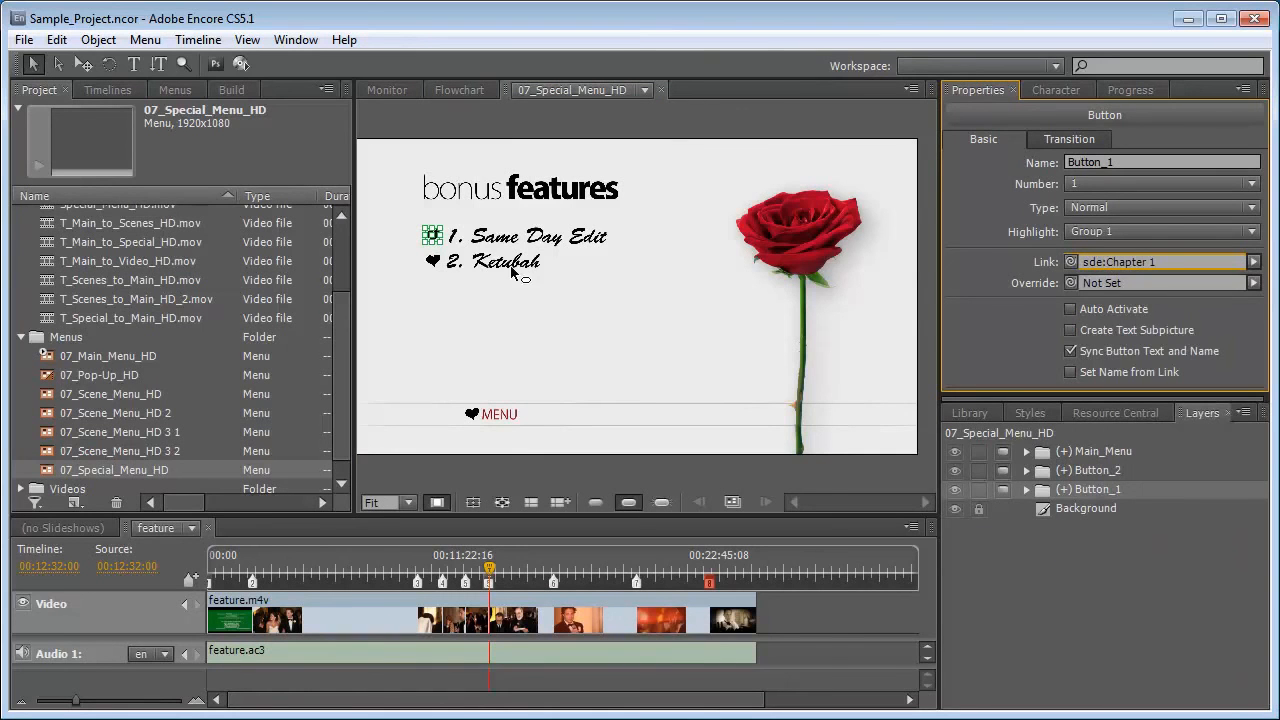
Link the Ketubah button of 07_Special_Menu_HD to Chapter 1 of the ketubah timeline.
click(432, 264)
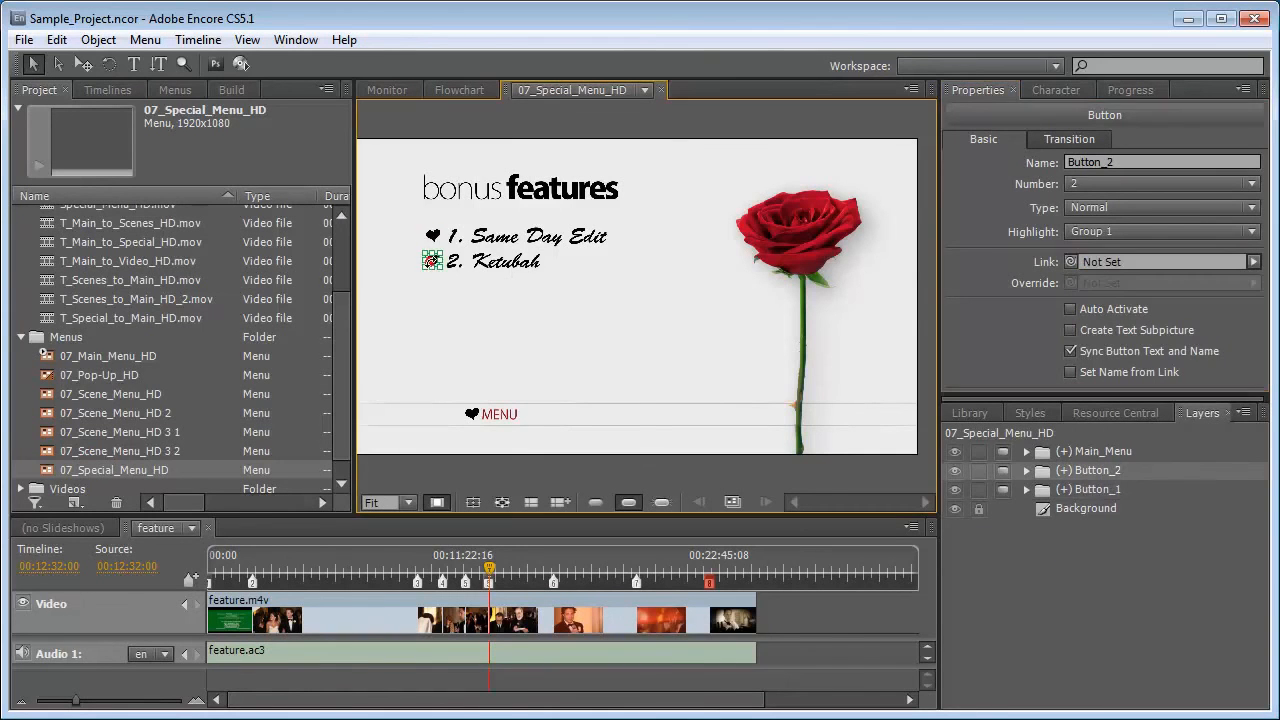
click(1252, 262)
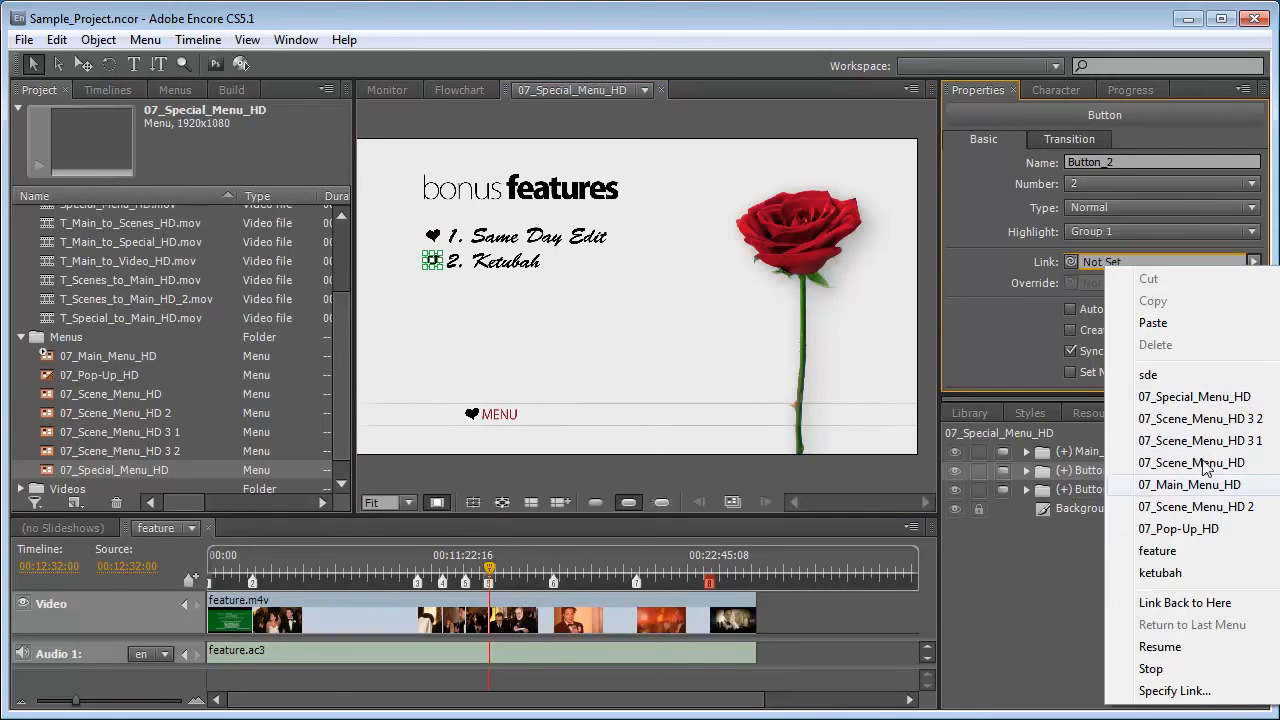
mouse_move(1106, 575)
click(1030, 573)
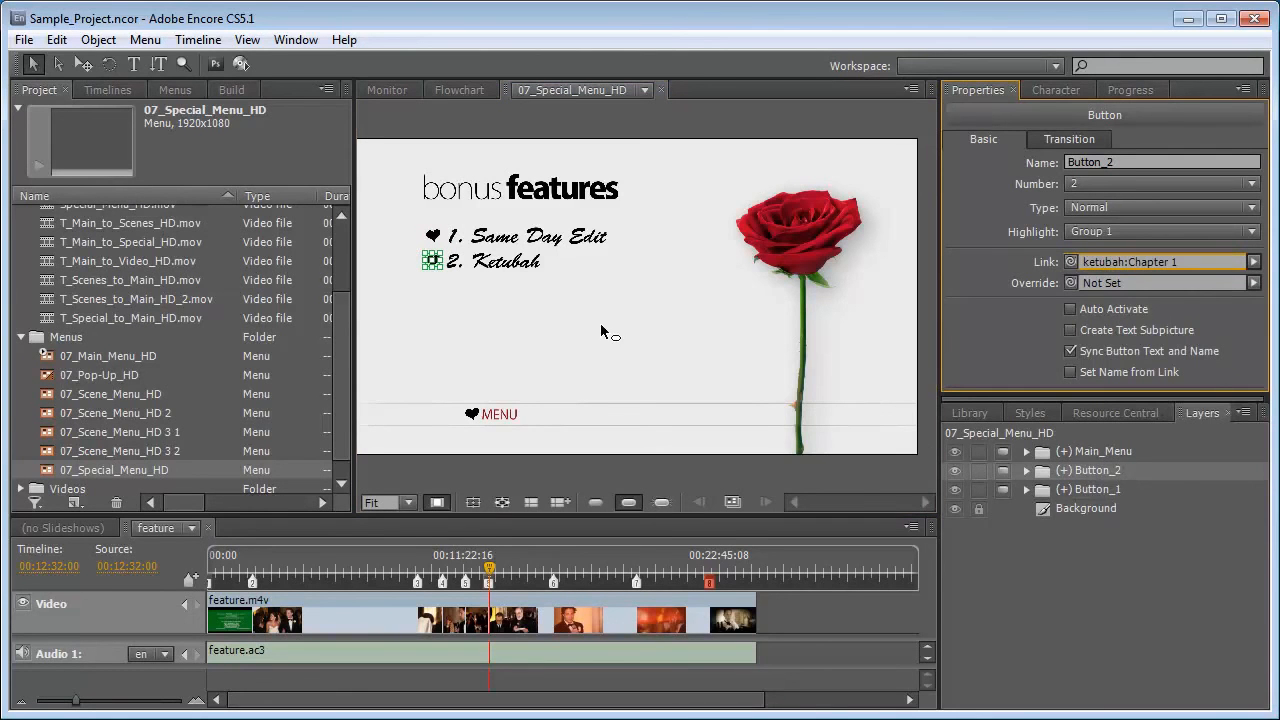
Link 07_Special_Menu_HD's Main_Menu button to 07_Main_Menu_HD's Special_Features, set to the loop point, and assign T_Special_to_Main_HD.mov as its transition.
click(472, 414)
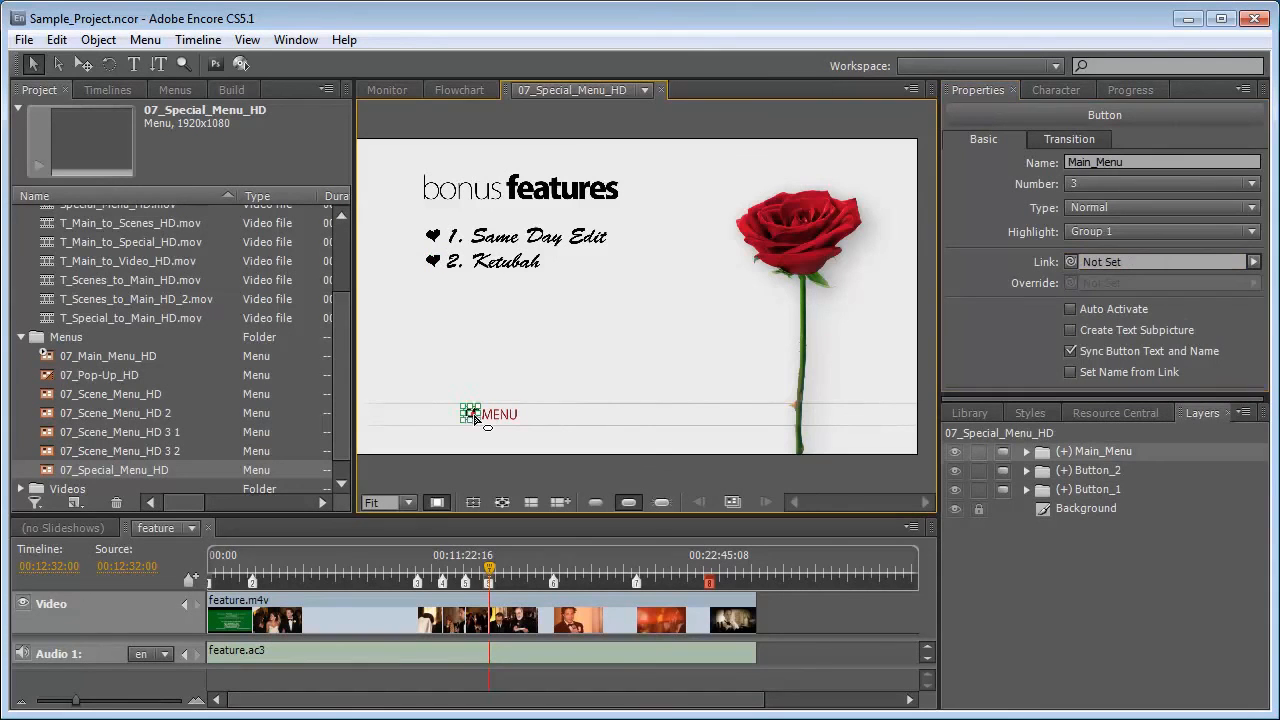
click(1252, 262)
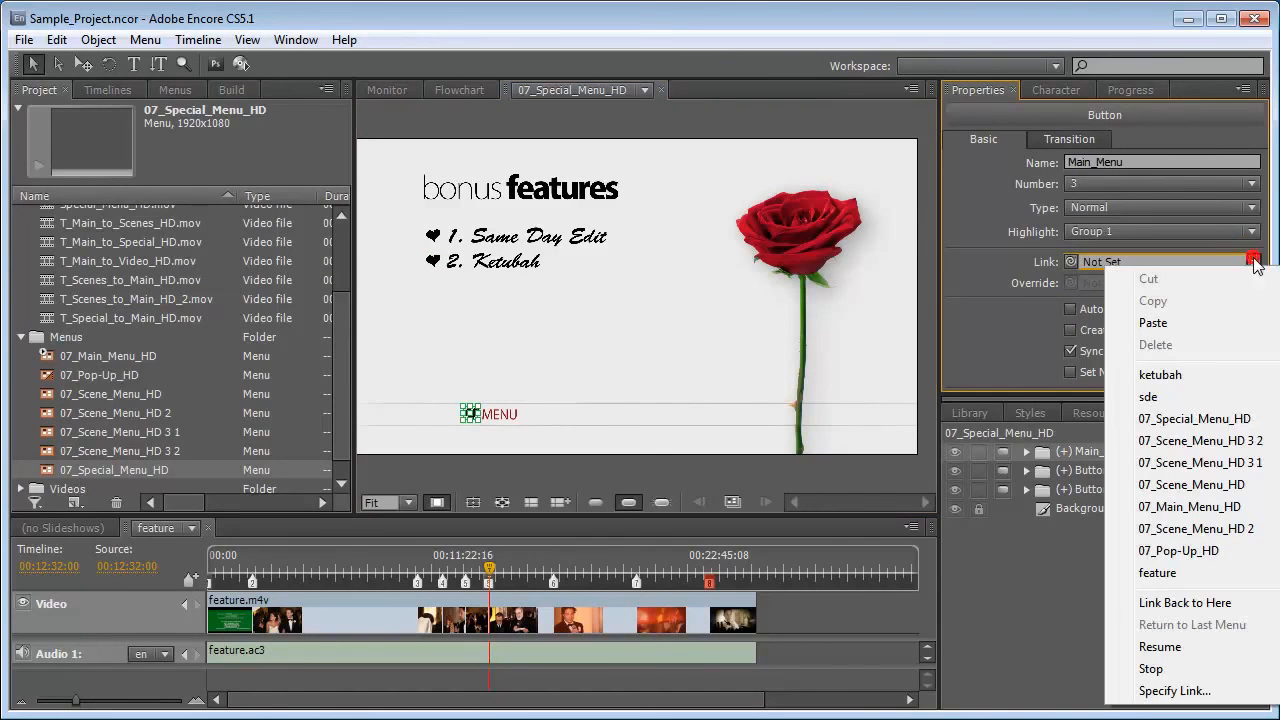
click(1172, 690)
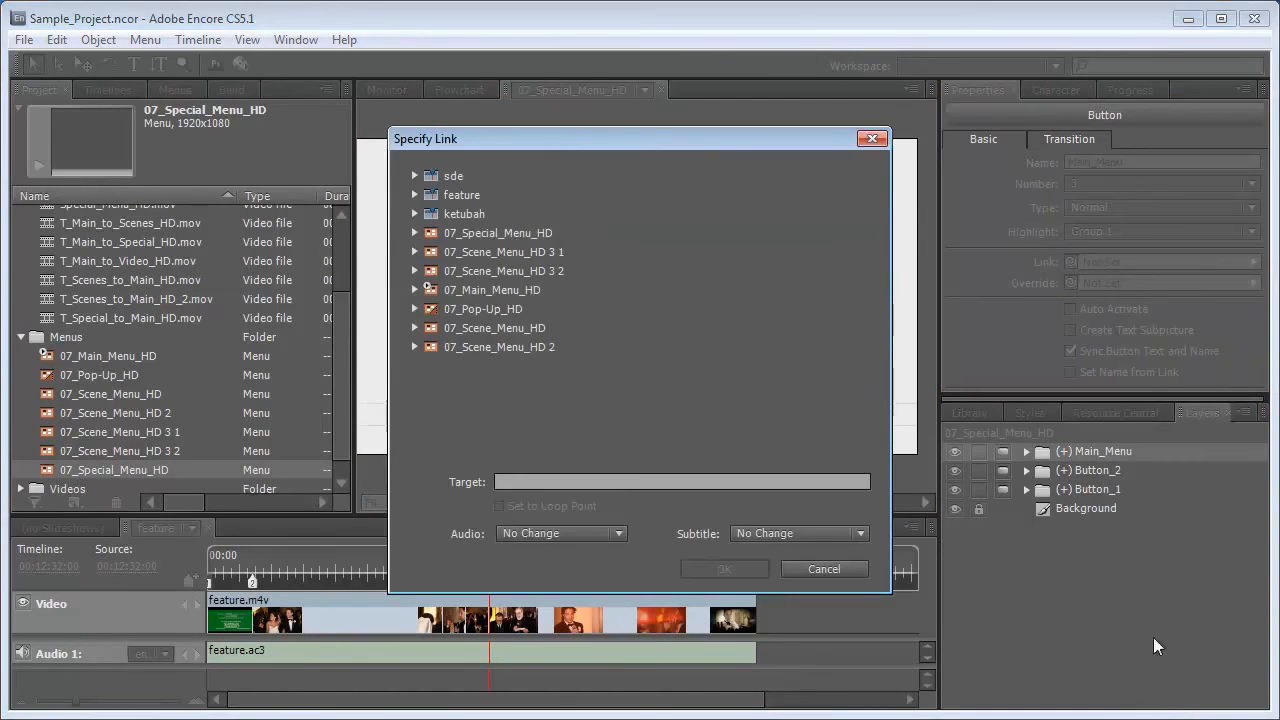
click(498, 289)
click(418, 289)
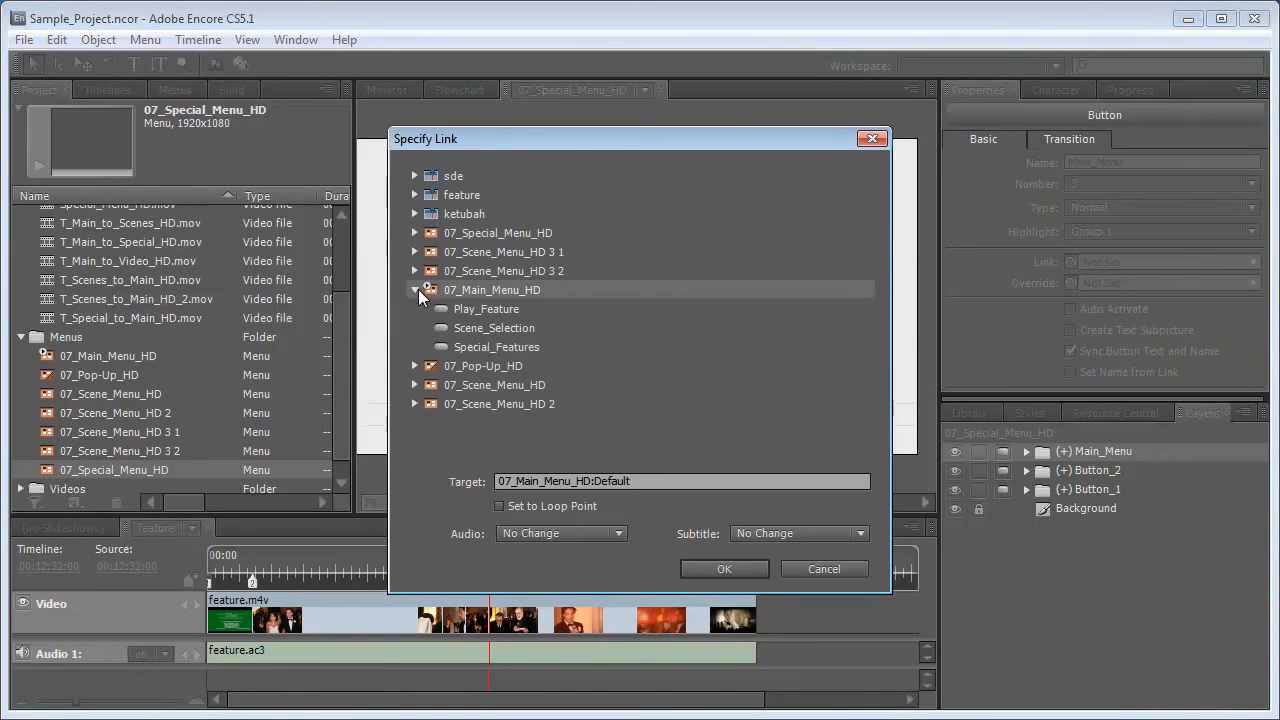
click(515, 346)
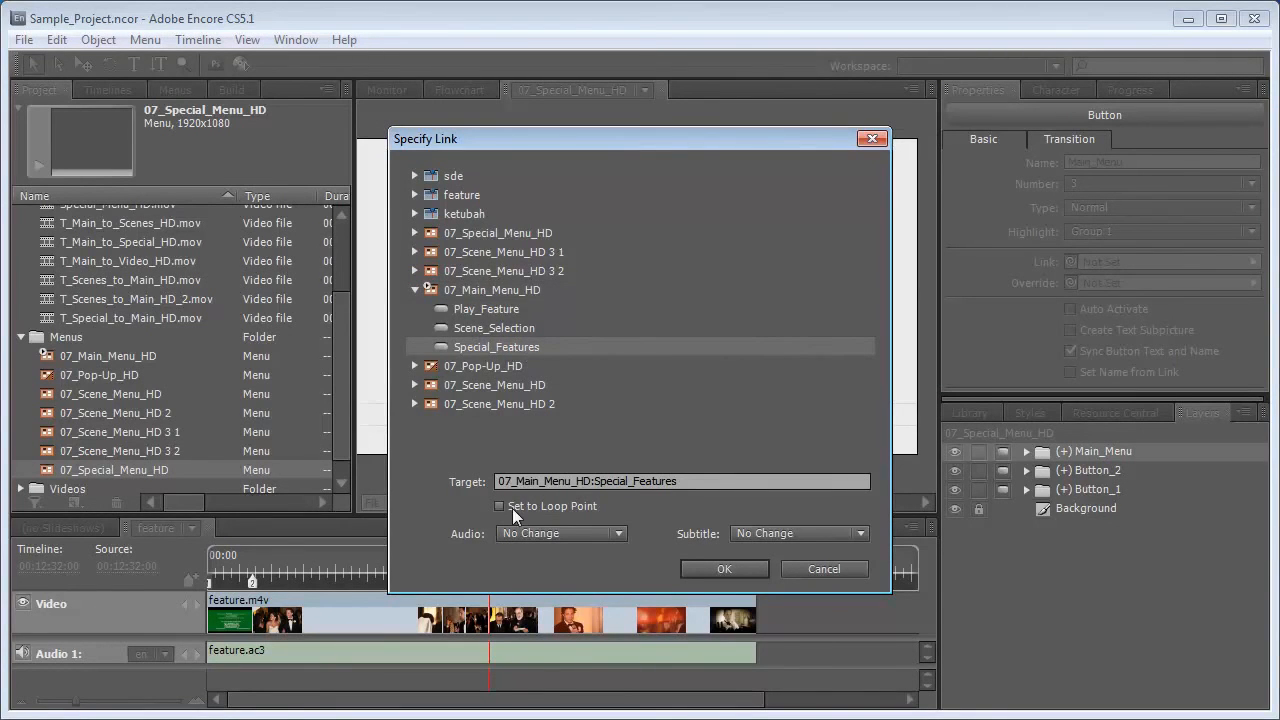
click(722, 568)
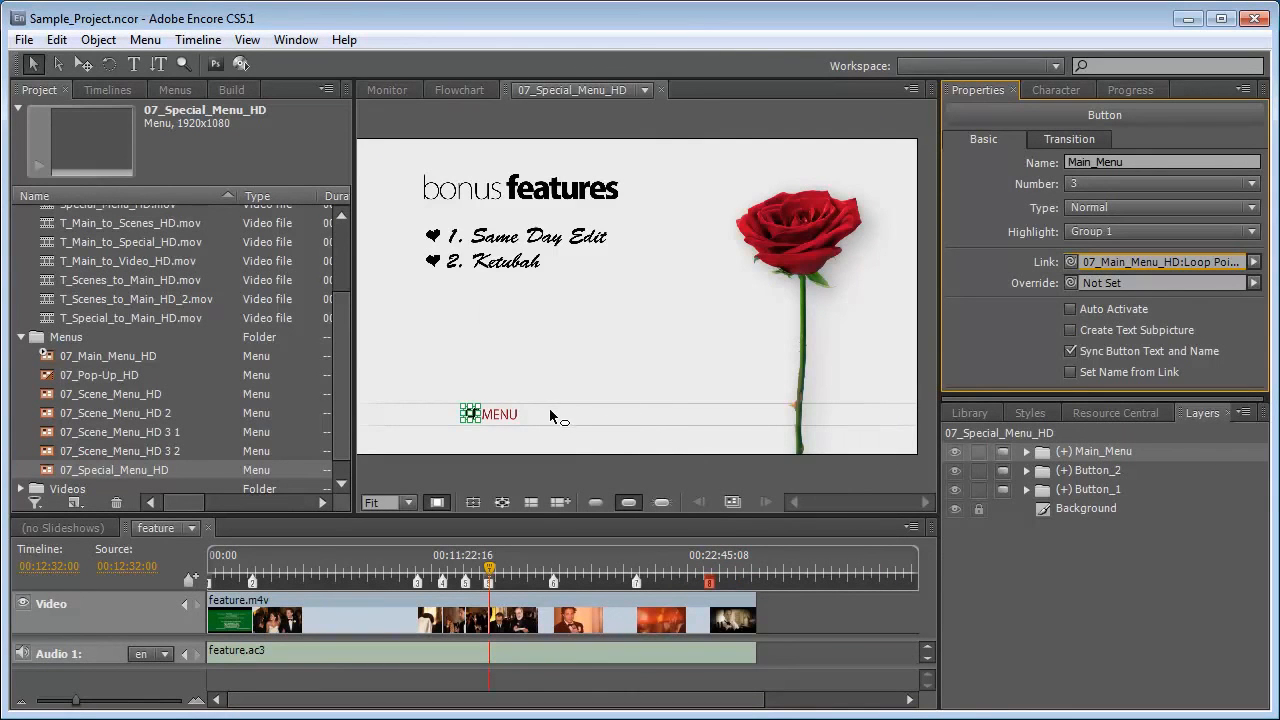
click(1066, 140)
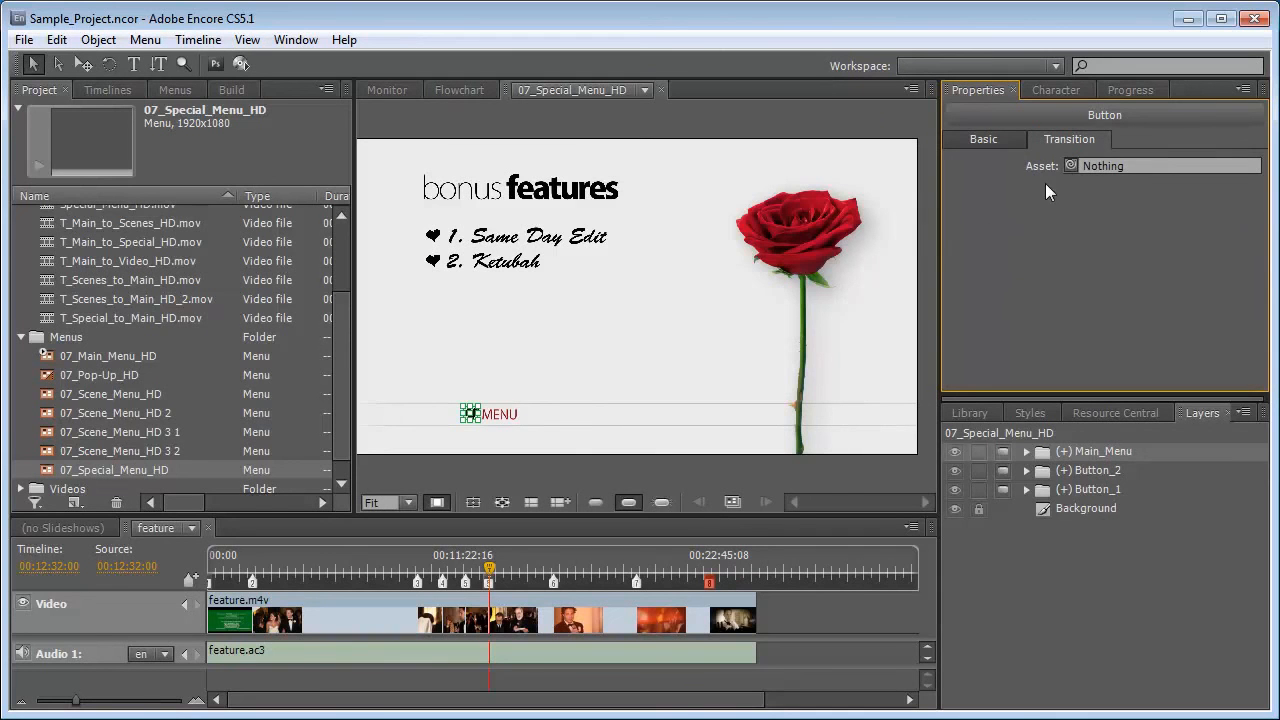
drag(1071, 168, 143, 315)
Rename Button_1 in 07_Special_Menu_HD as Same Day Edit.
click(436, 237)
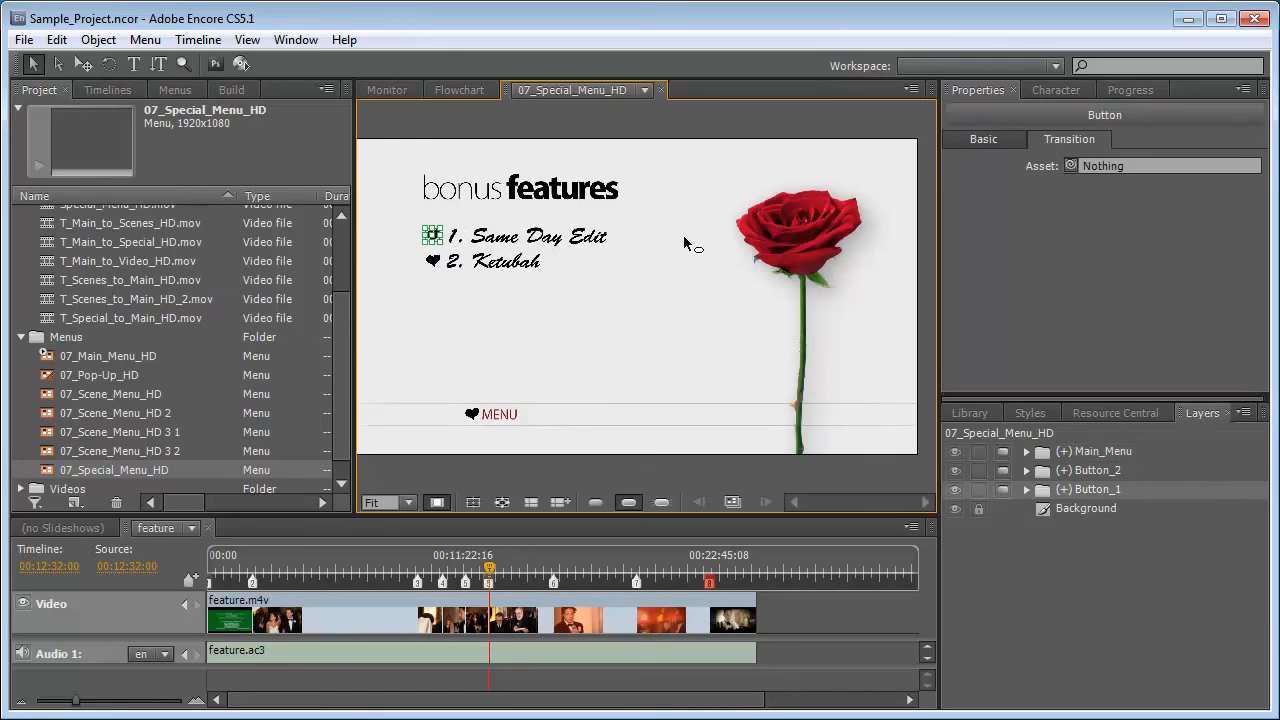
click(983, 139)
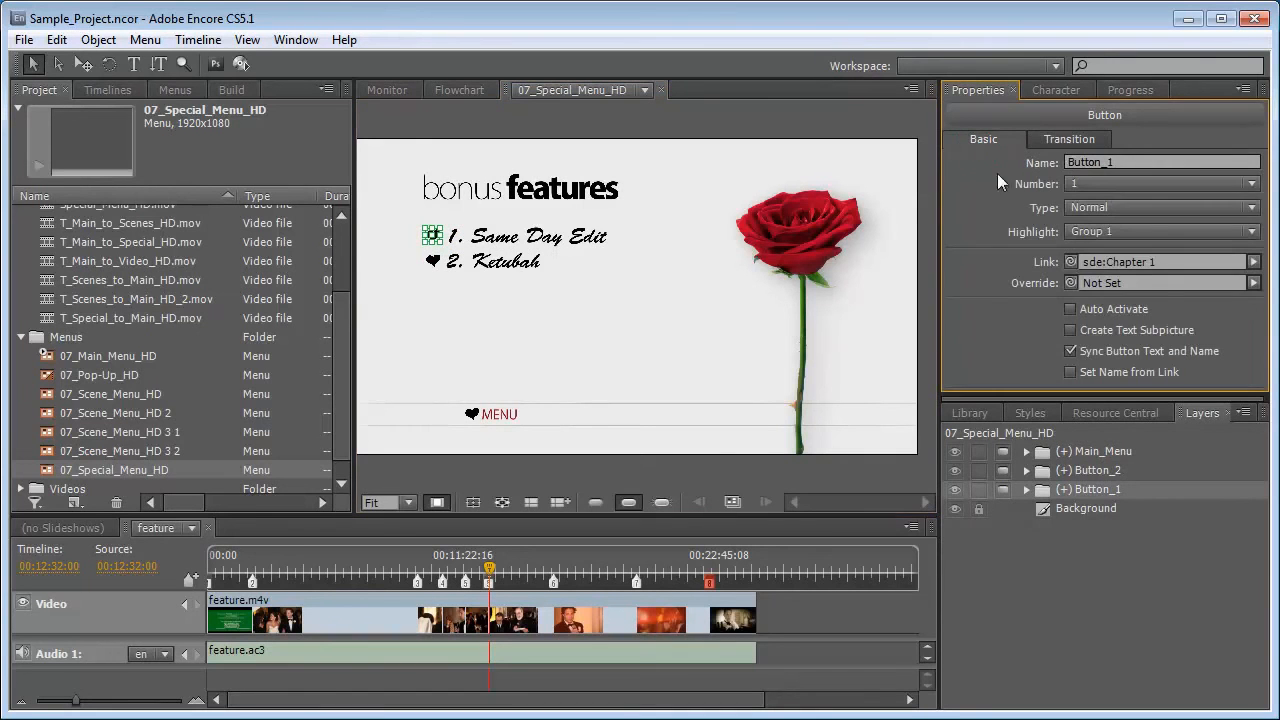
click(1132, 161)
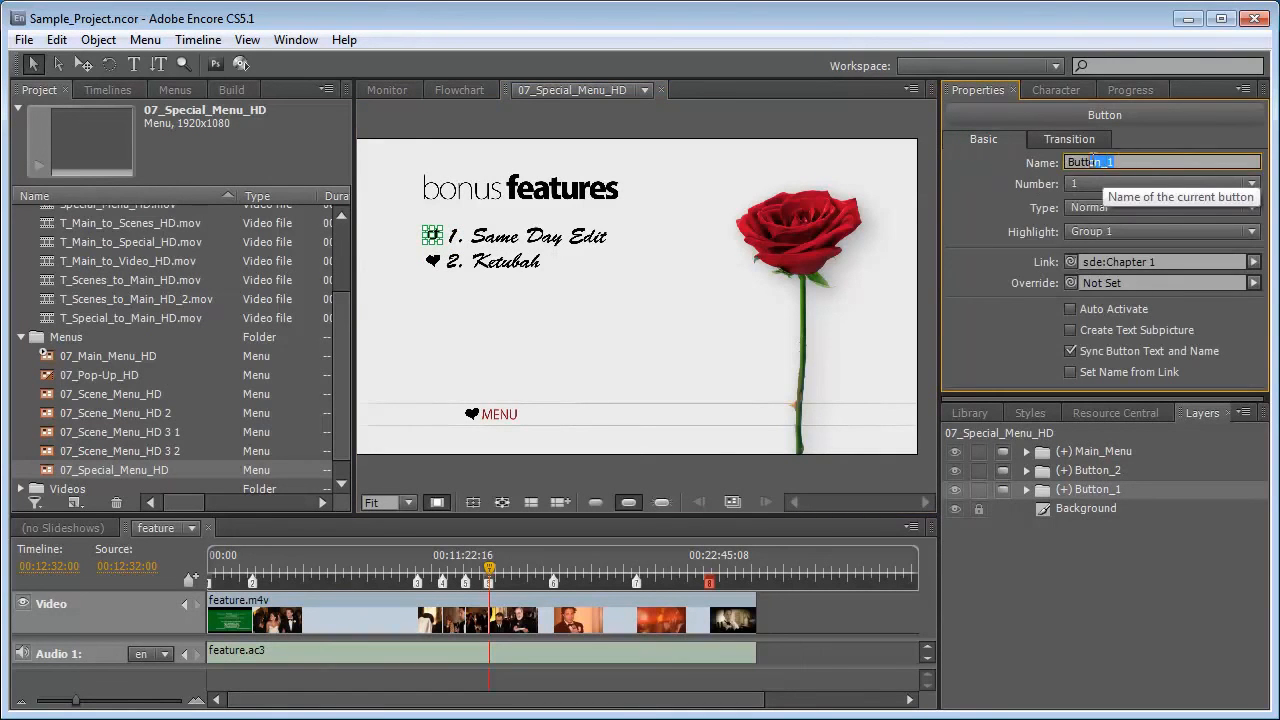
double_click(1140, 161)
text(Same Day)
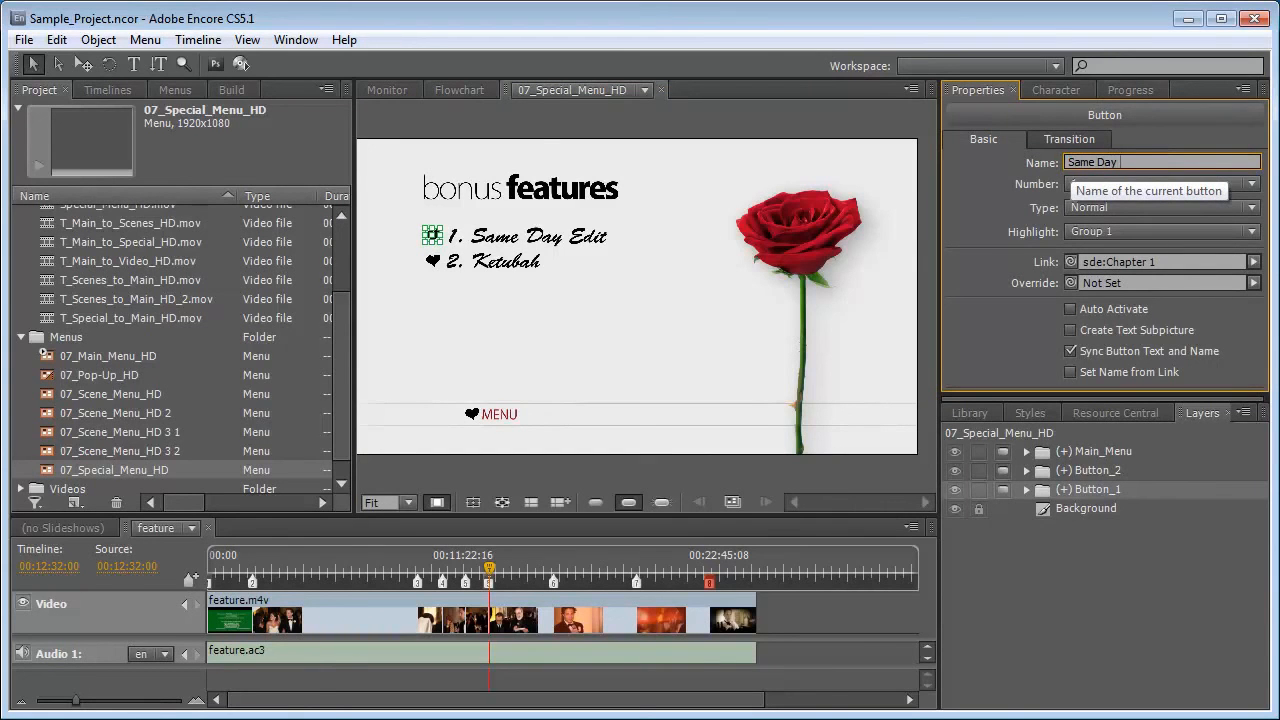
text( Edit)
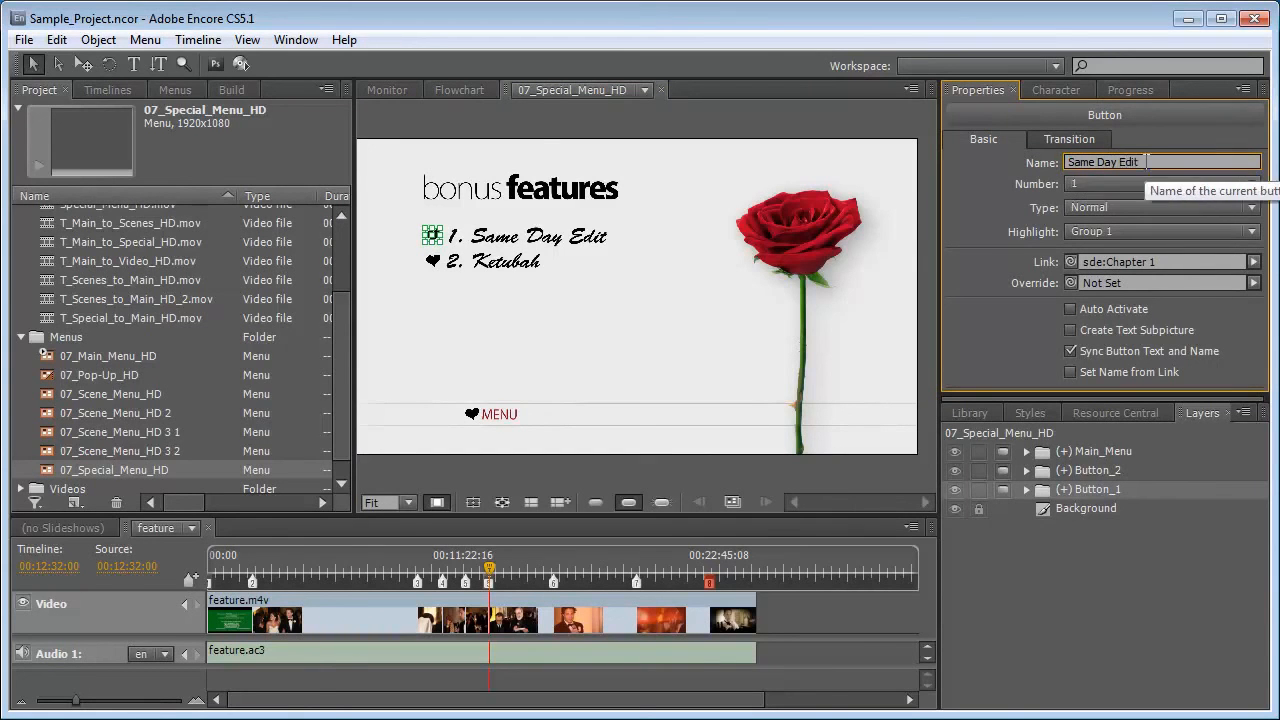
Rename Button_2 in 07_Special_Menu_HD as Ketubah.
click(437, 265)
double_click(1127, 162)
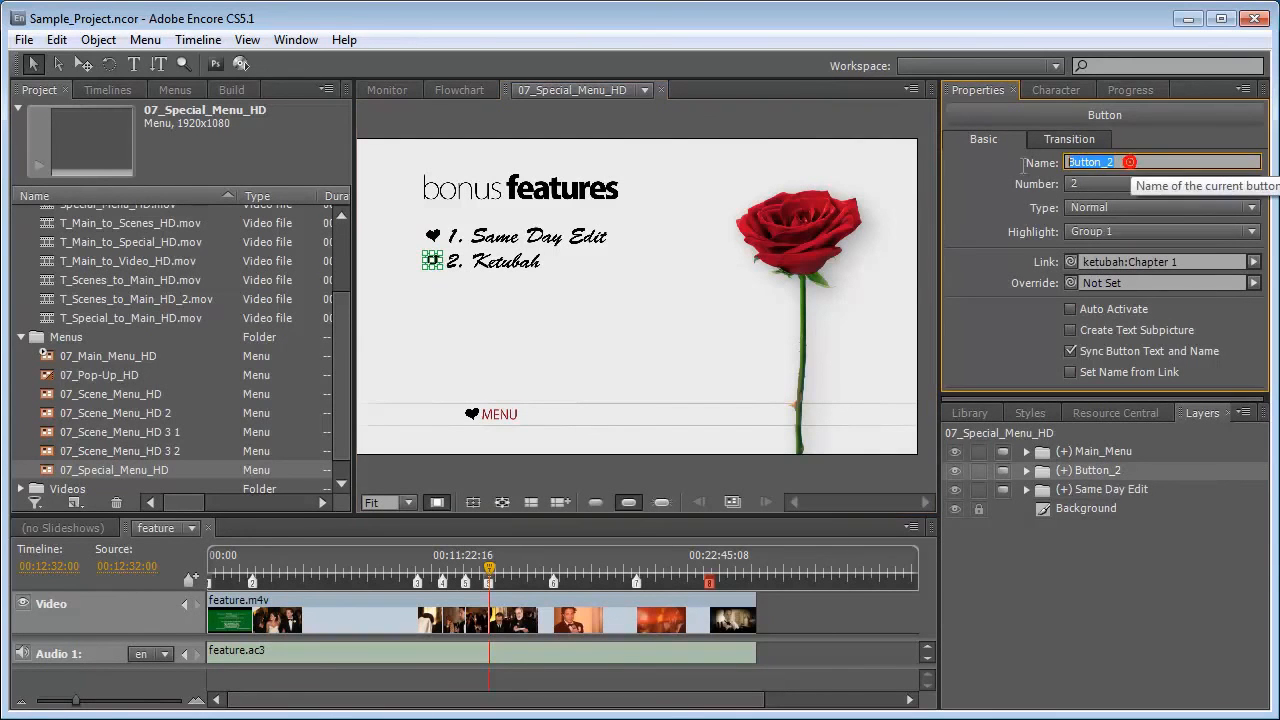
text(Ketubah)
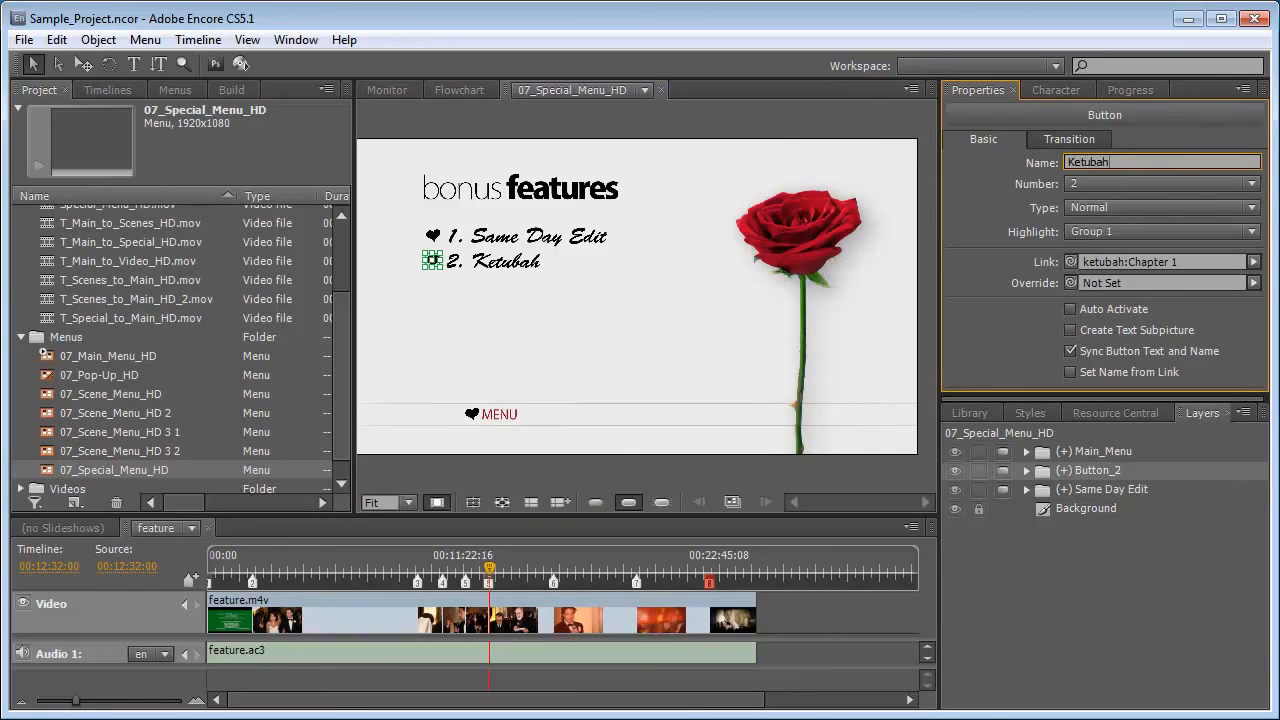
click(608, 302)
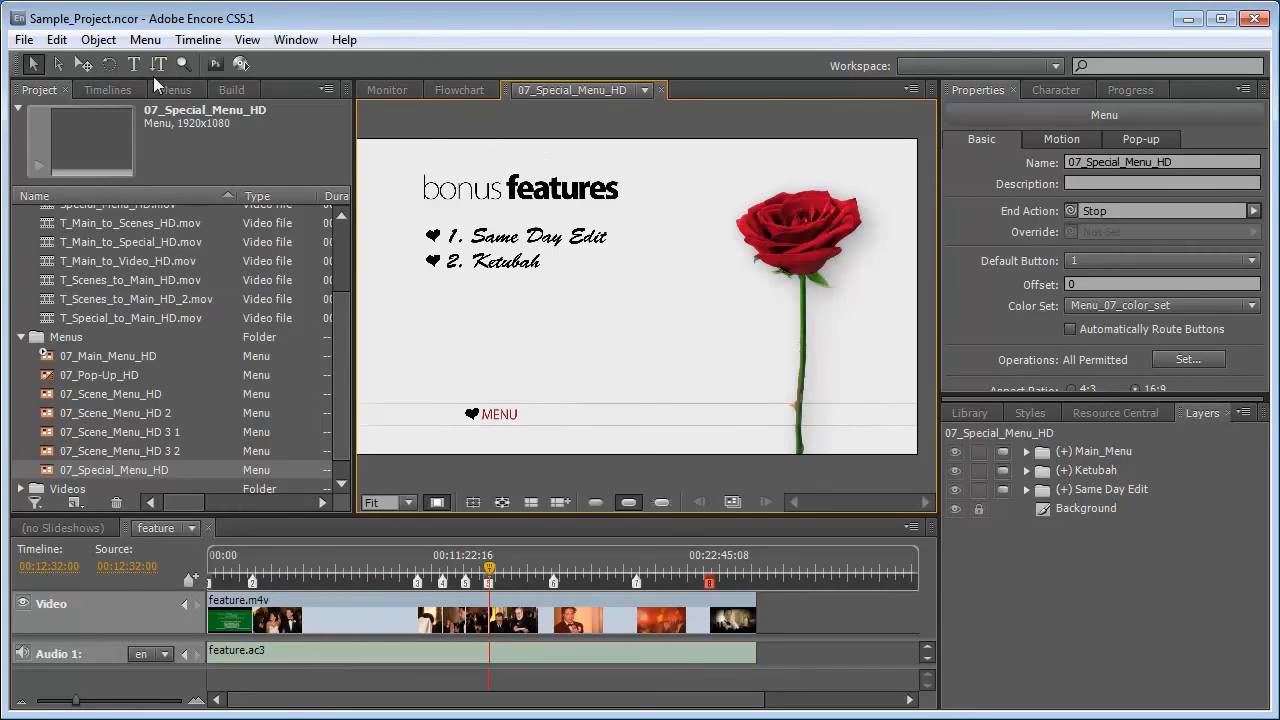
Set the feature, ketubah and sde timelines' end action to Return to Last Menu and their pop-up menu to 07_Pop-Up_HD.
click(111, 92)
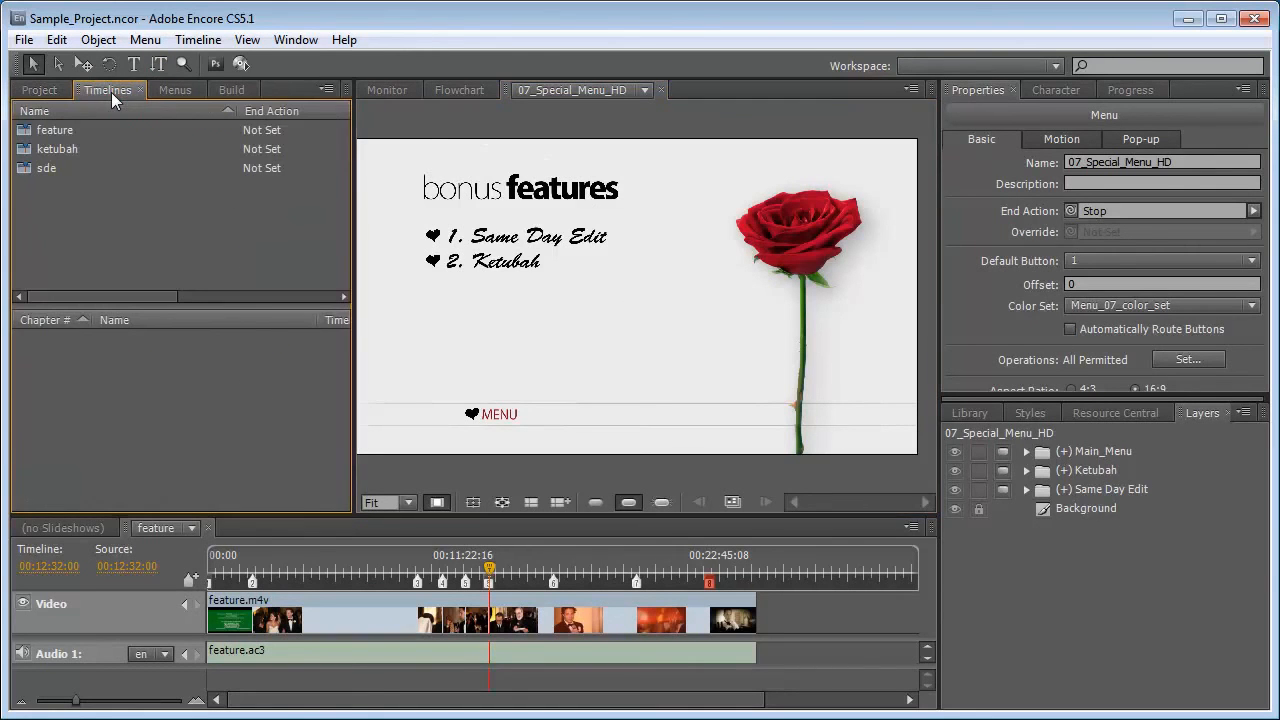
click(59, 131)
shift+click(40, 170)
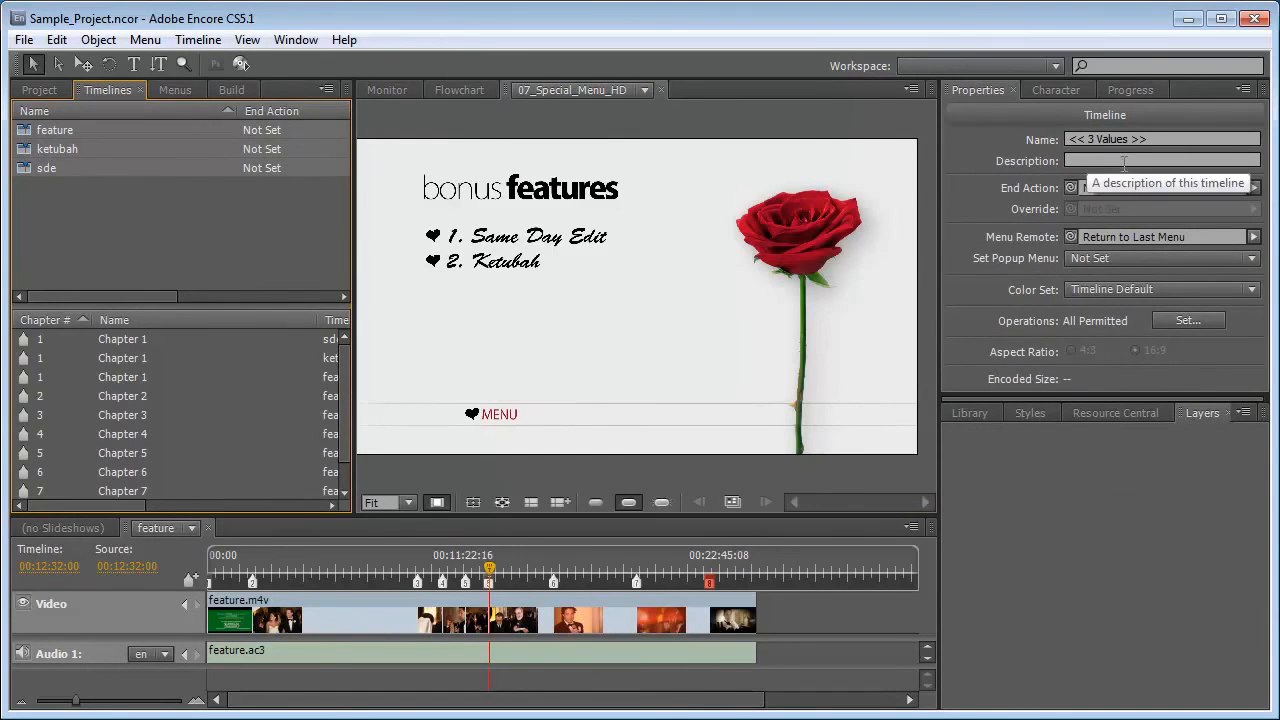
click(1254, 188)
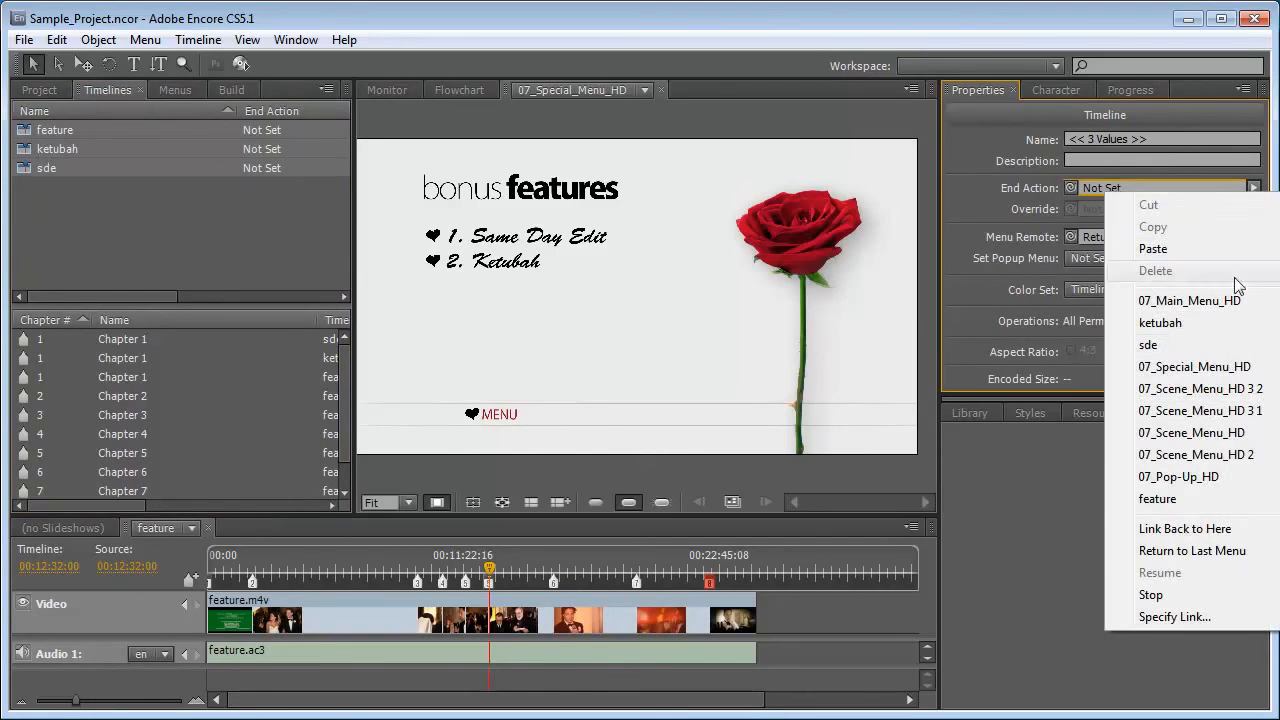
click(1197, 551)
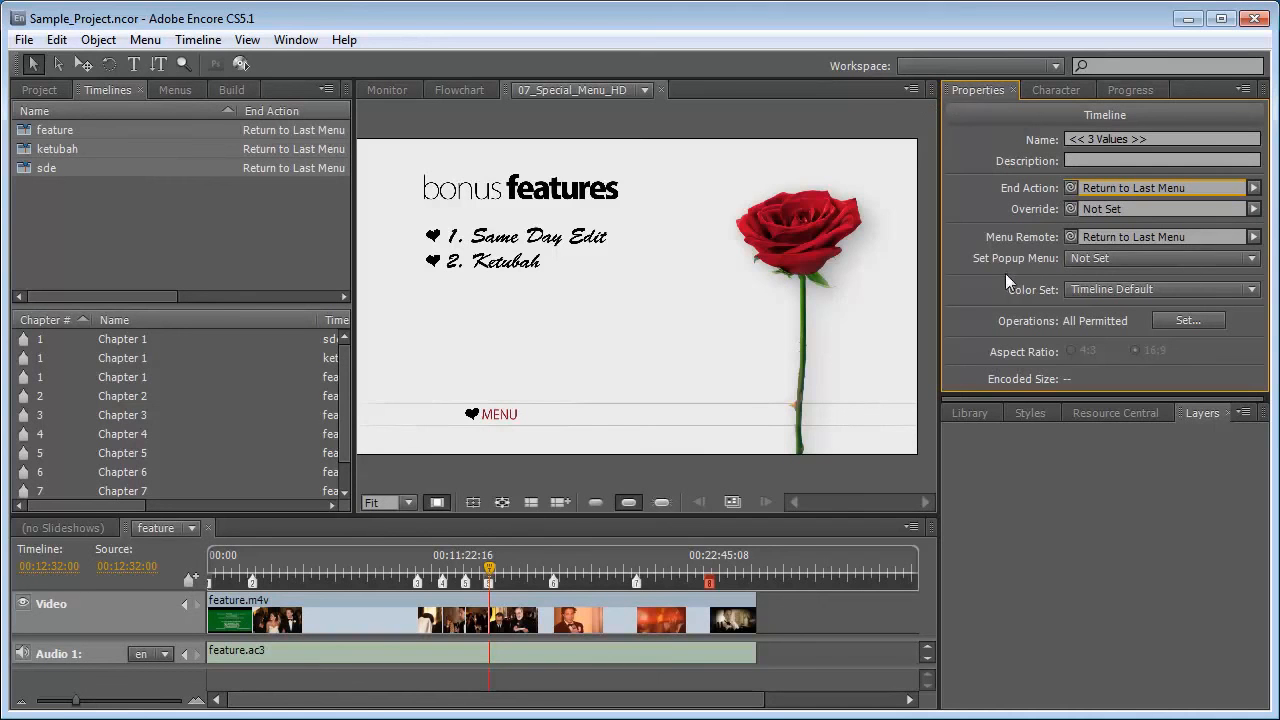
click(1252, 259)
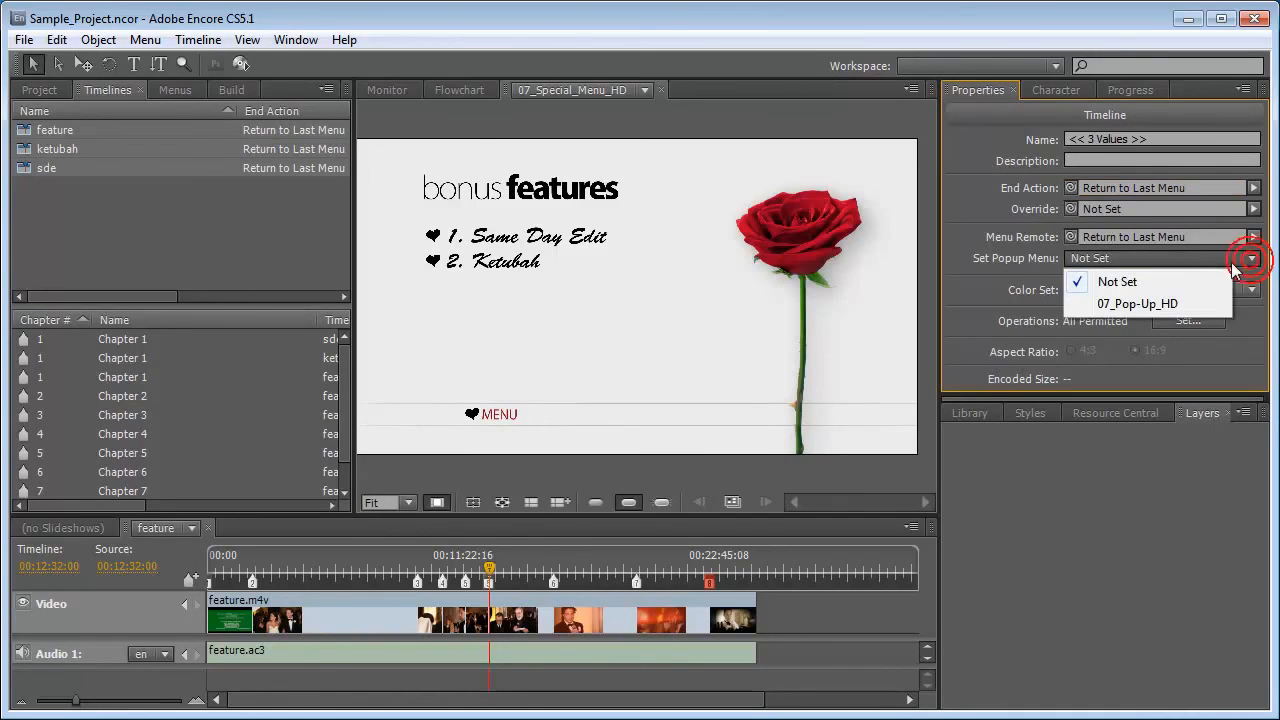
click(1137, 304)
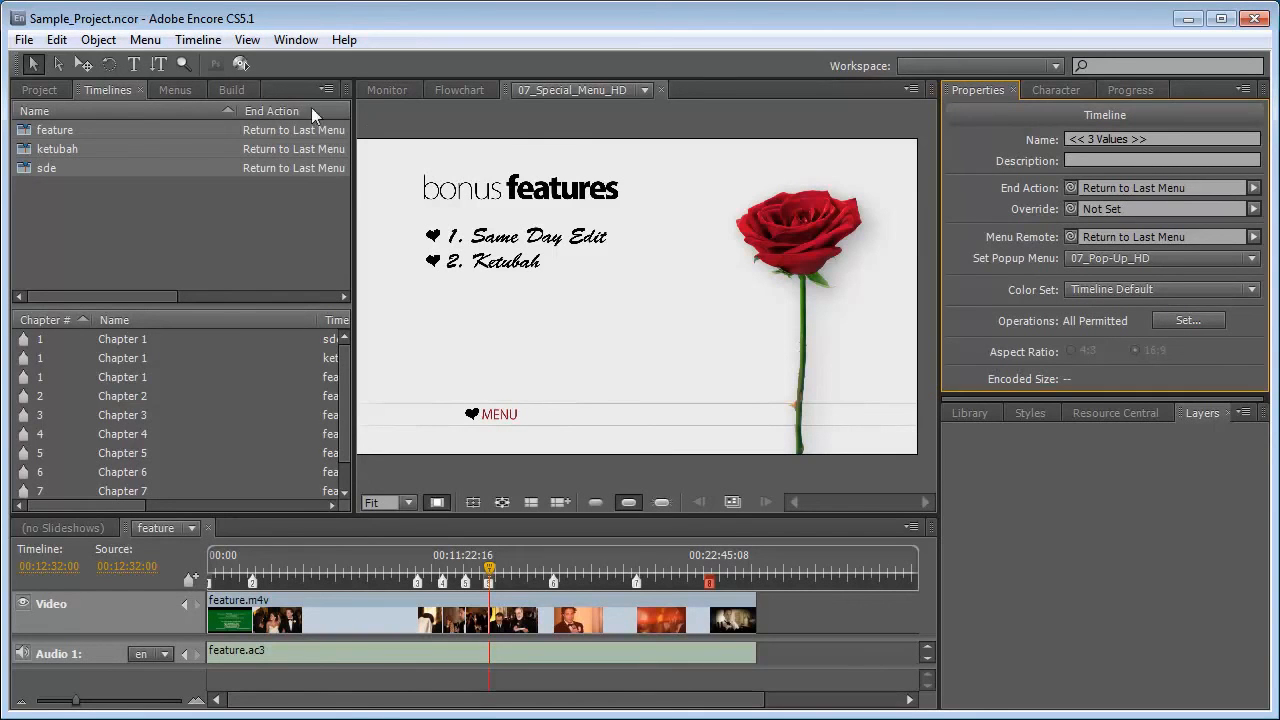
Show button routing in 07_Main_Menu_HD and clear Play_Feature's left route and Special_Features' right route.
click(176, 91)
double_click(101, 129)
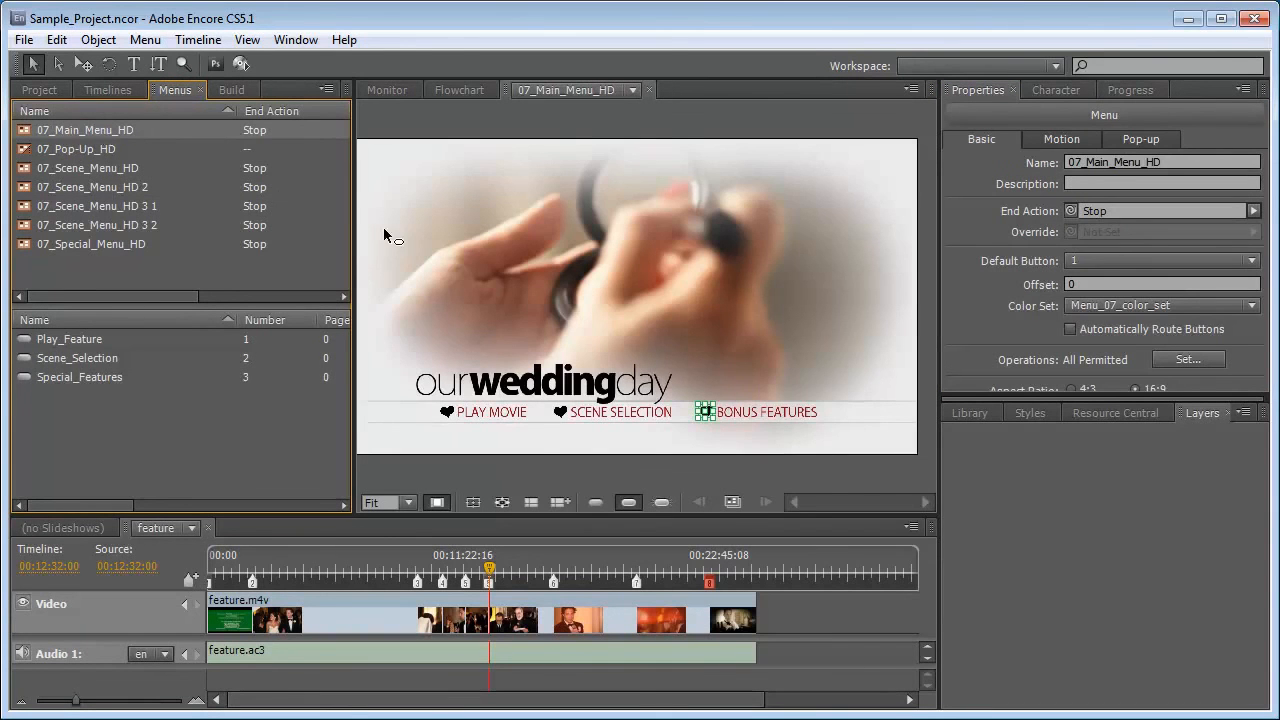
click(502, 503)
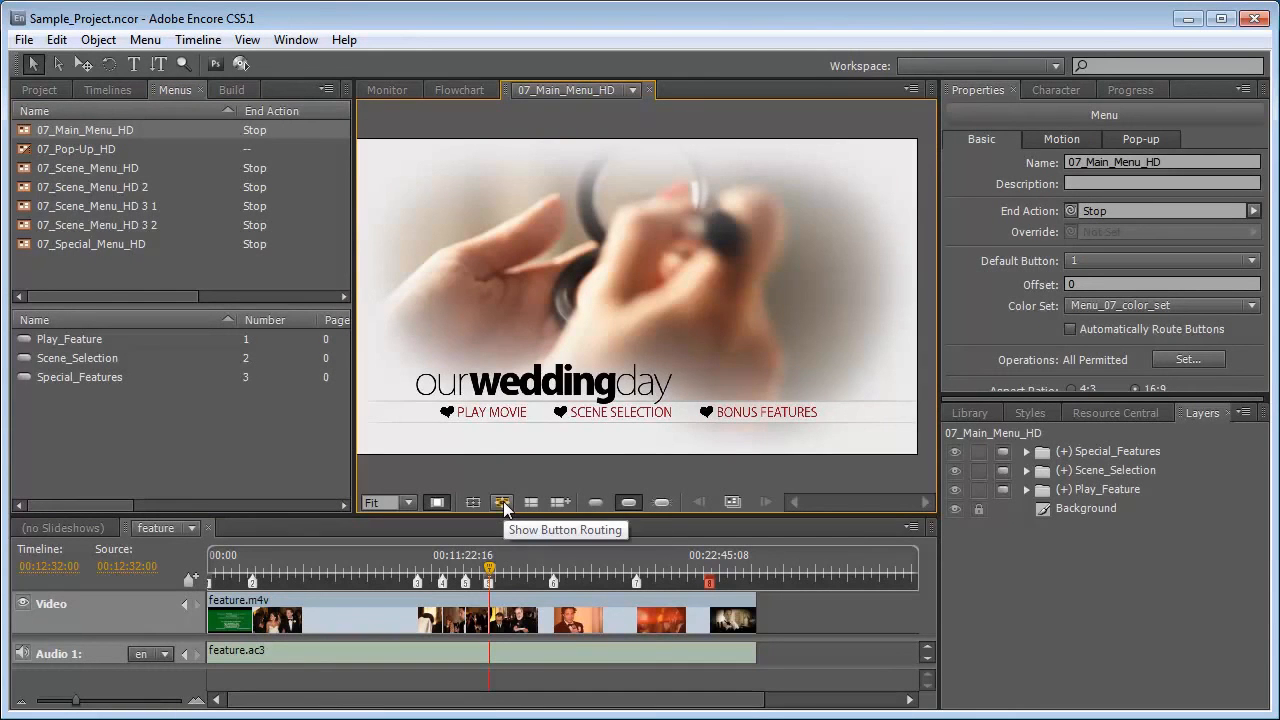
click(503, 501)
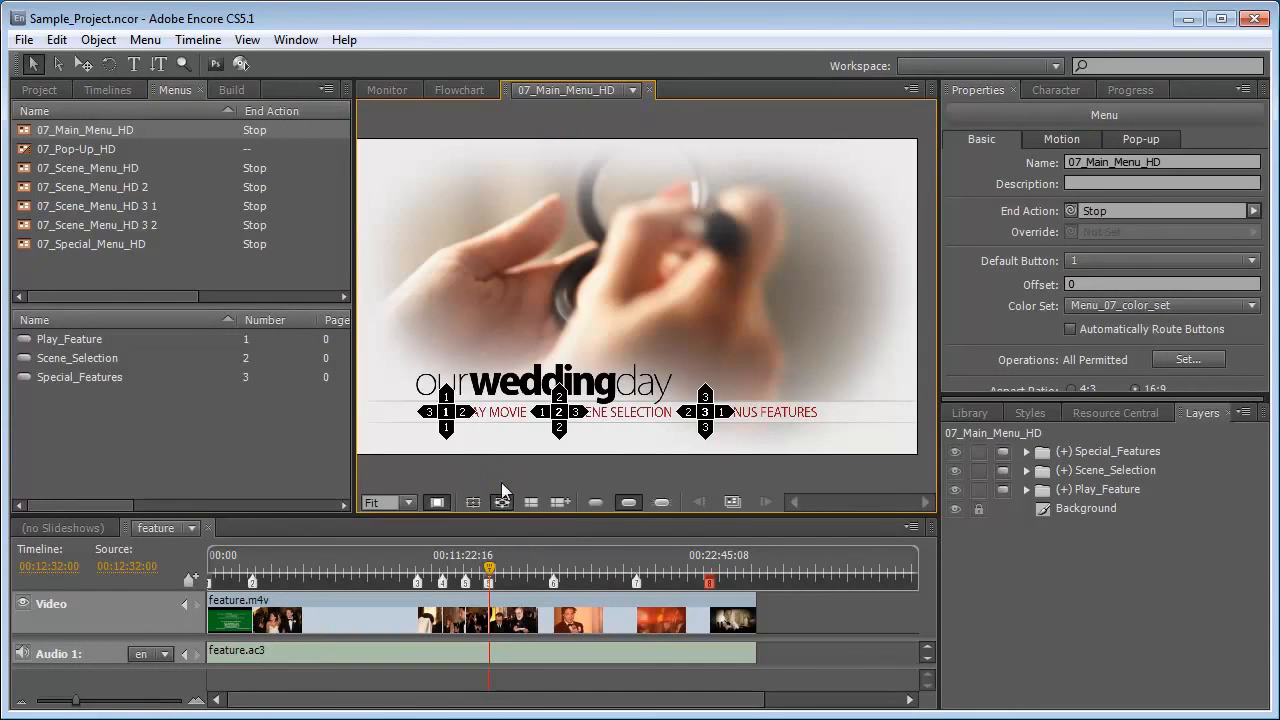
click(452, 414)
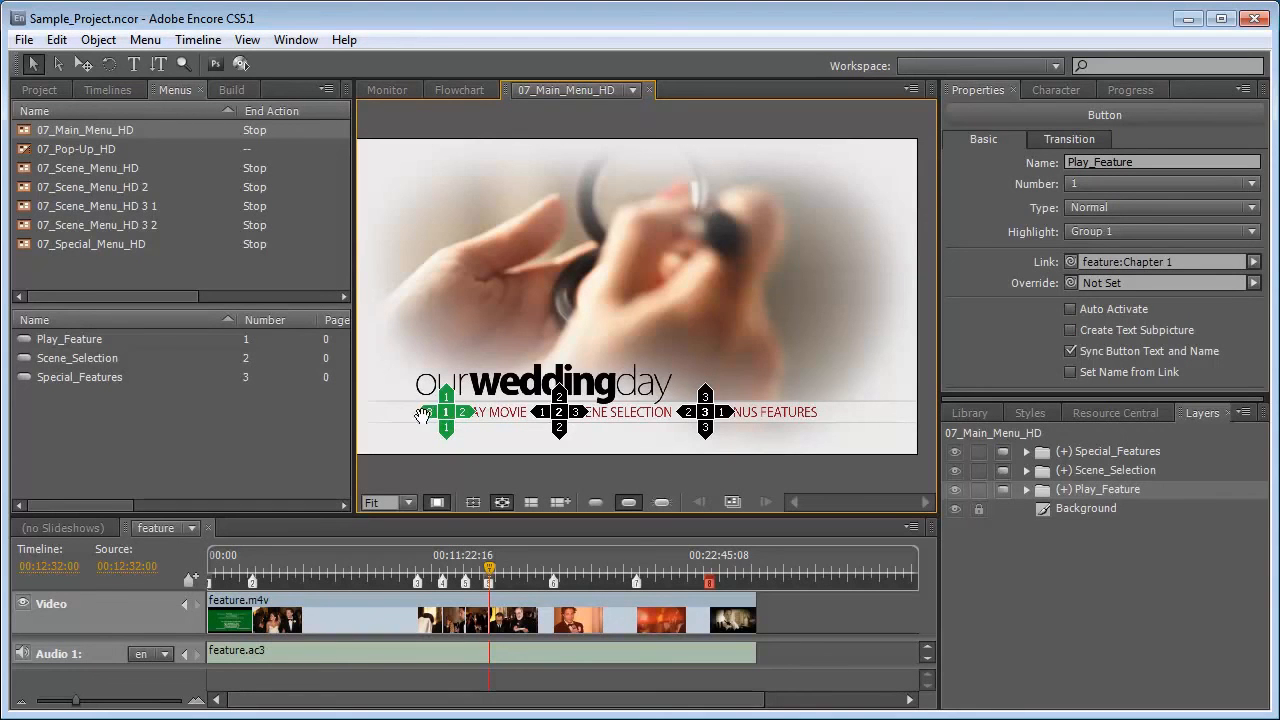
drag(425, 411, 386, 366)
click(725, 411)
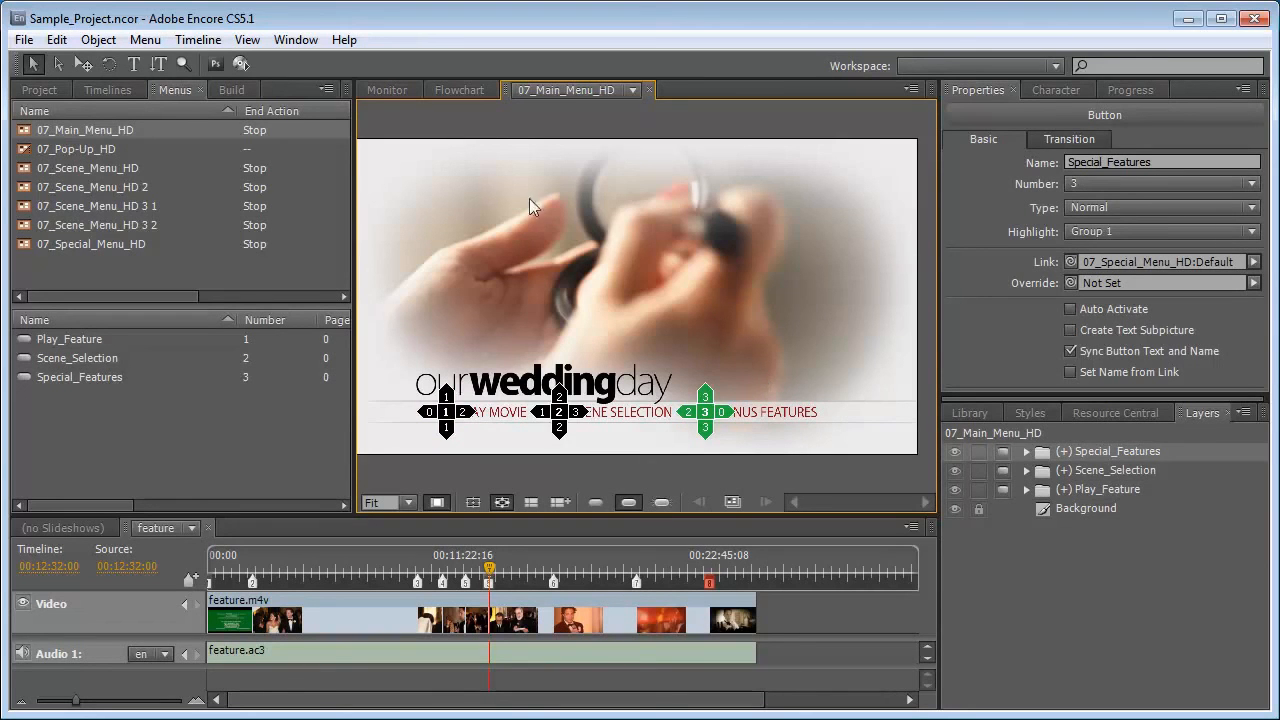
Open 07_Pop-Up_HD with button routing shown and clear the Main_Menu button's up, down and left routes.
double_click(85, 150)
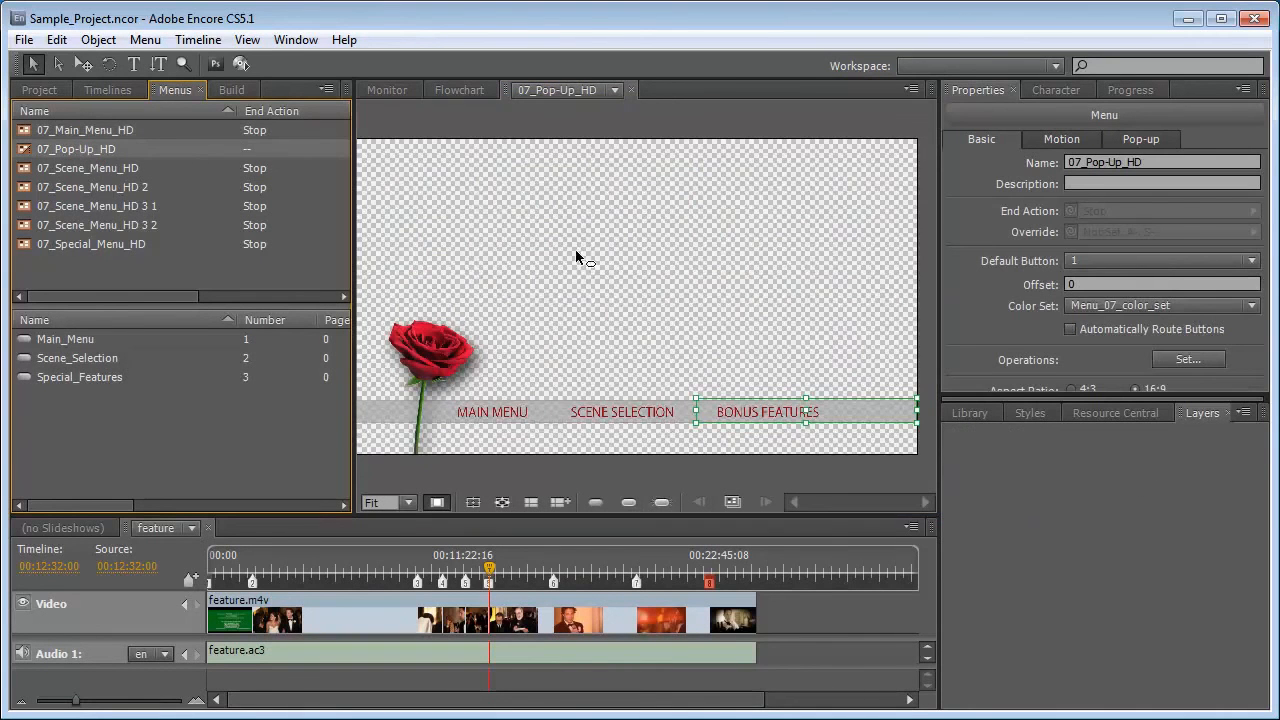
click(502, 501)
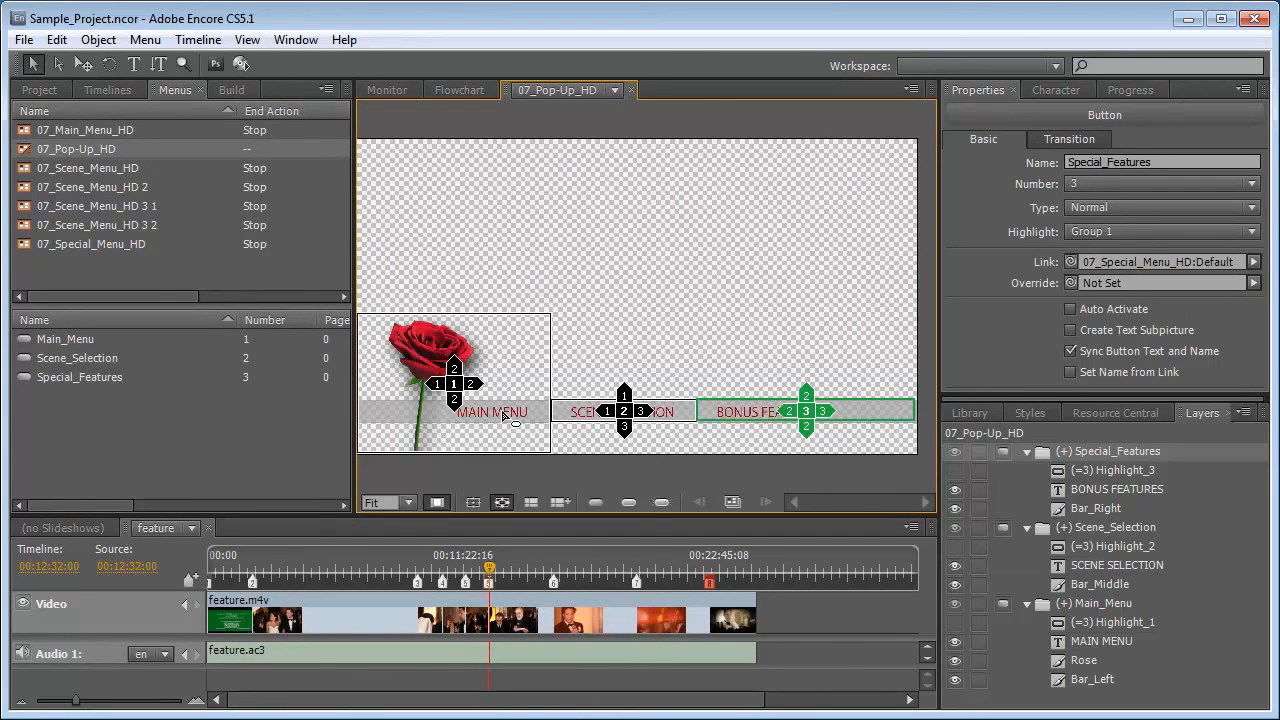
click(455, 362)
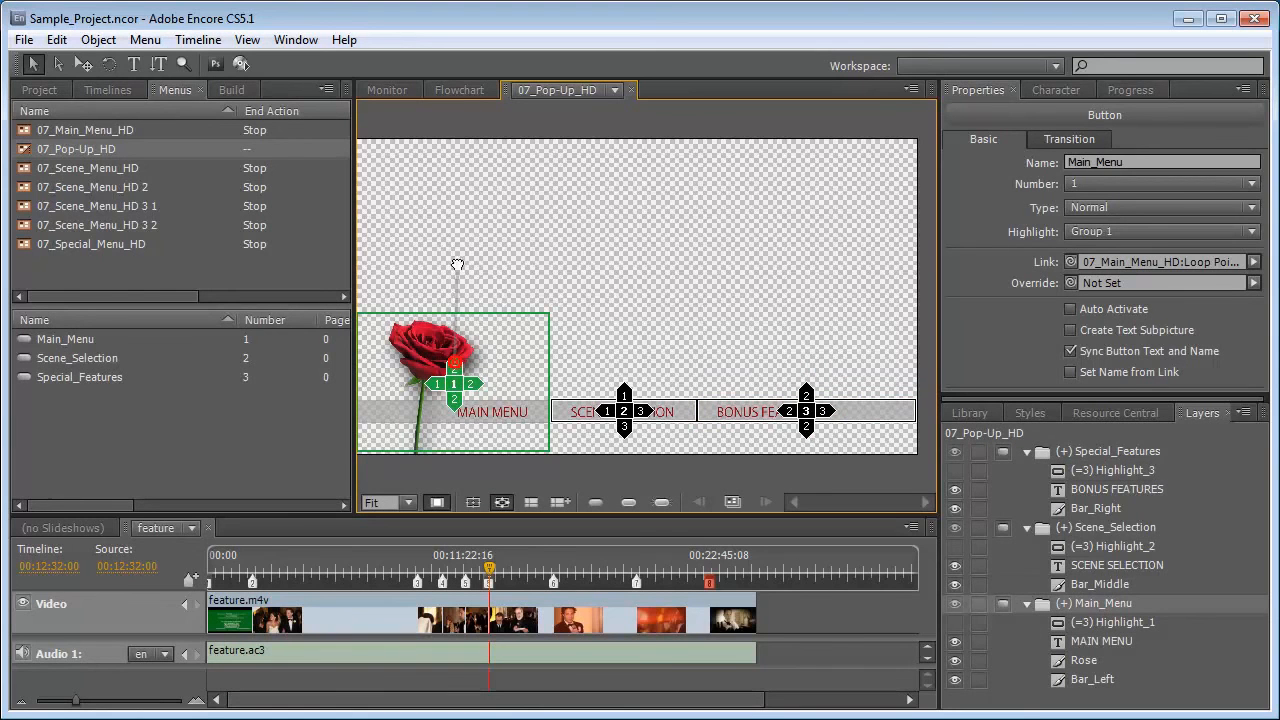
drag(452, 404, 454, 466)
drag(433, 386, 417, 277)
Clear the up and down routes of Scene_Selection and the up, down and right routes of Special_Features in 07_Pop-Up_HD.
click(623, 405)
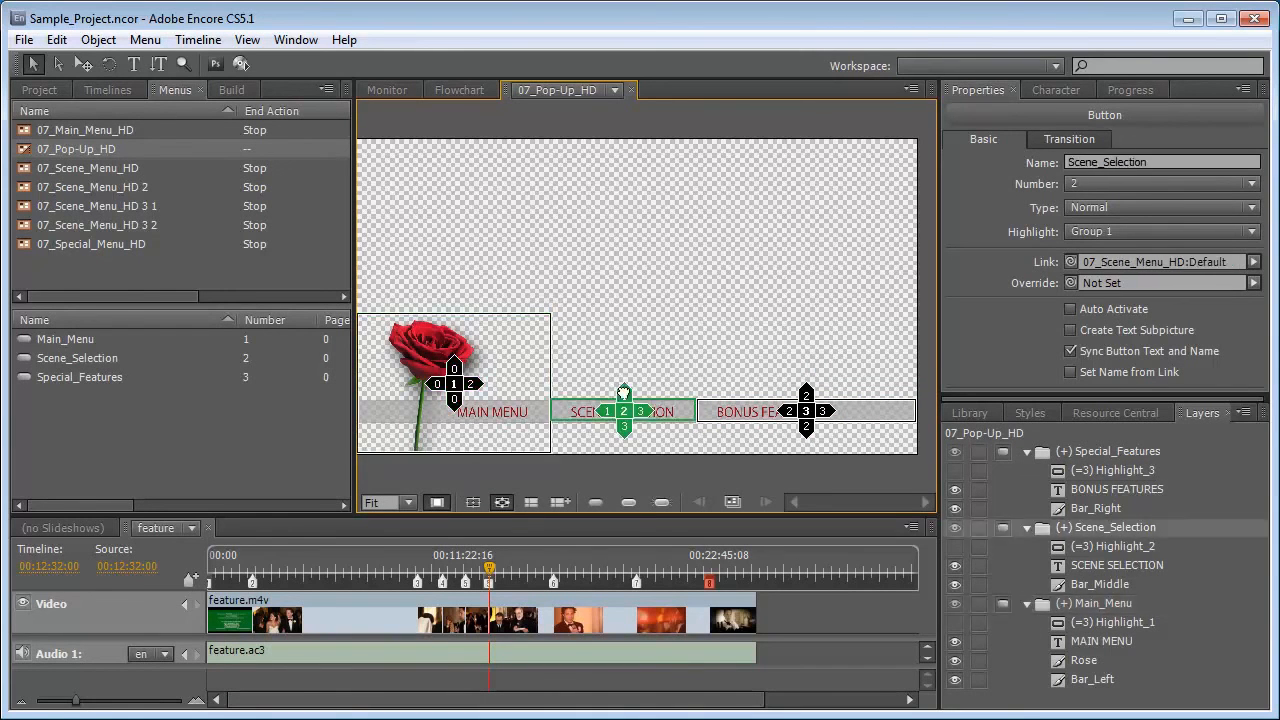
drag(625, 428, 625, 468)
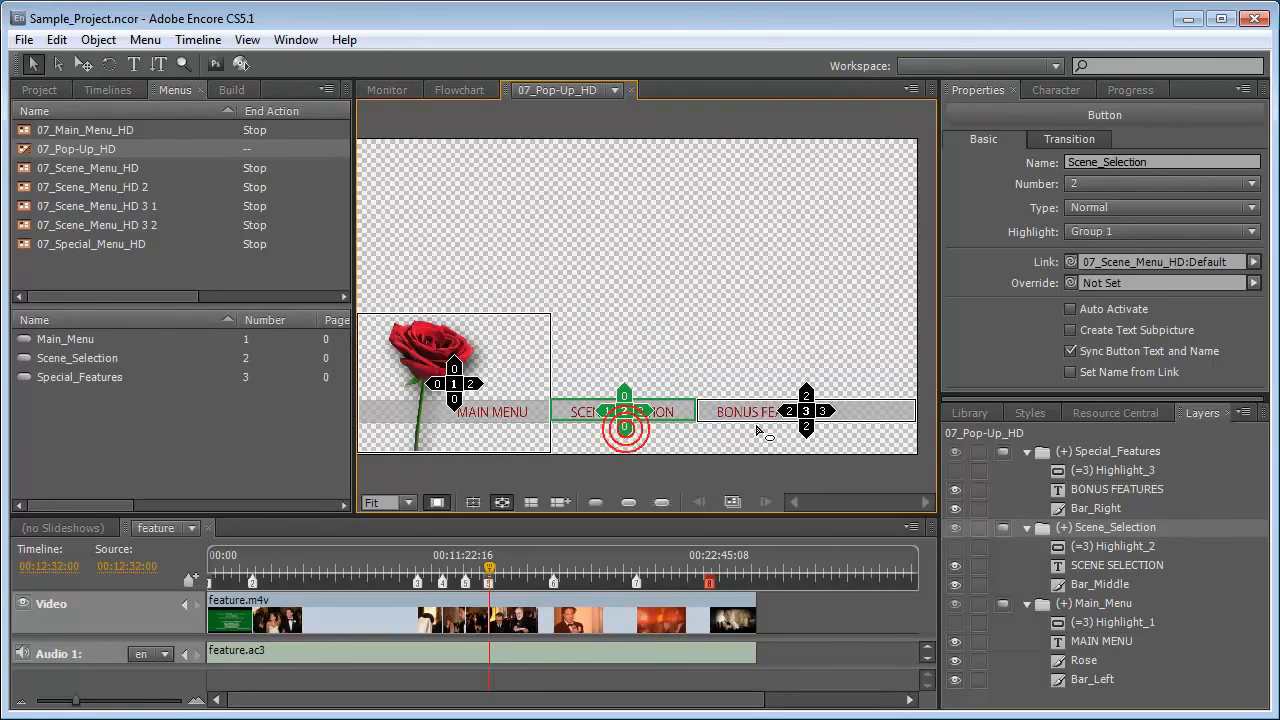
click(806, 405)
drag(806, 428, 802, 492)
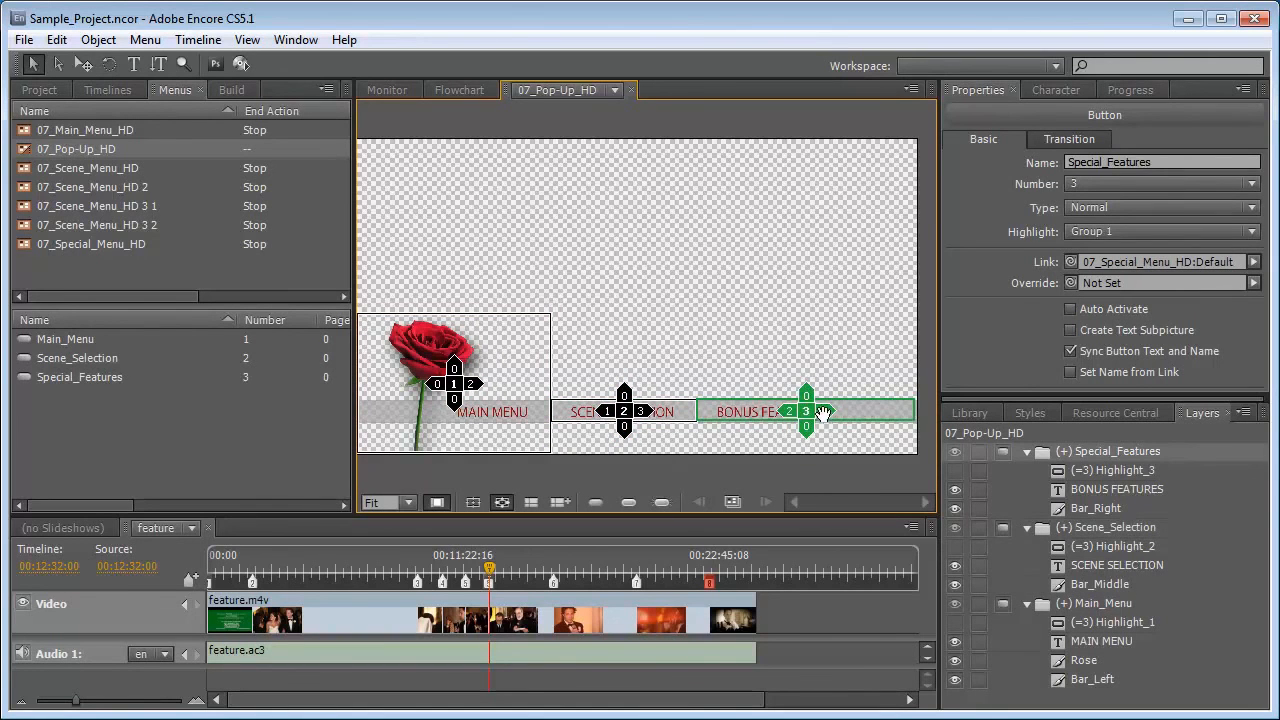
click(866, 366)
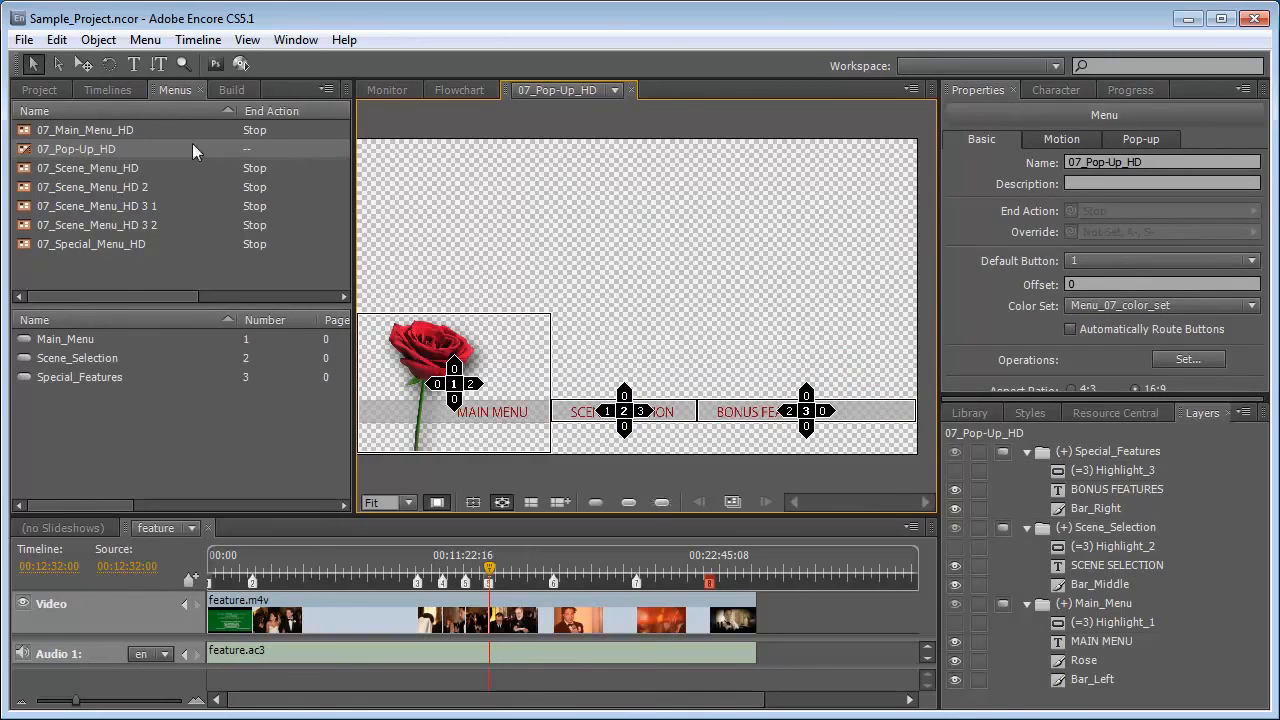
Open 07_Scene_Menu_HD with button routing shown and route Chapter 1's left direction to the Main_Menu button.
double_click(98, 168)
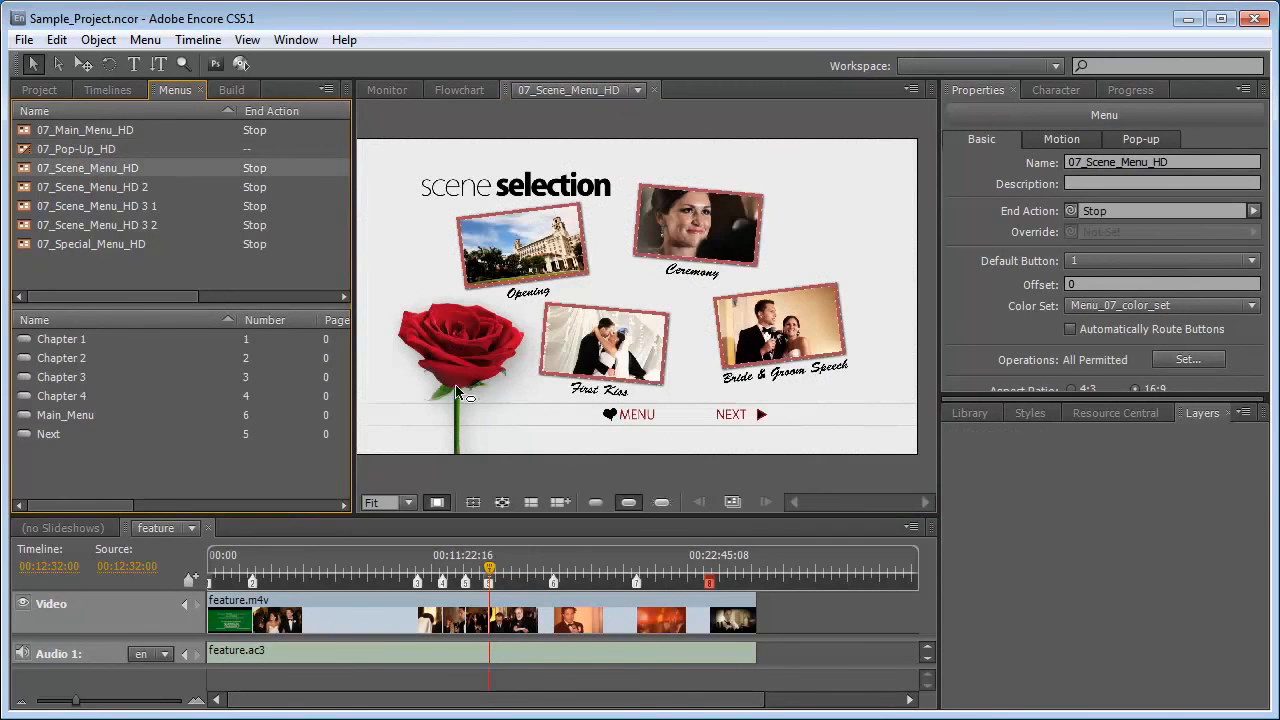
click(503, 501)
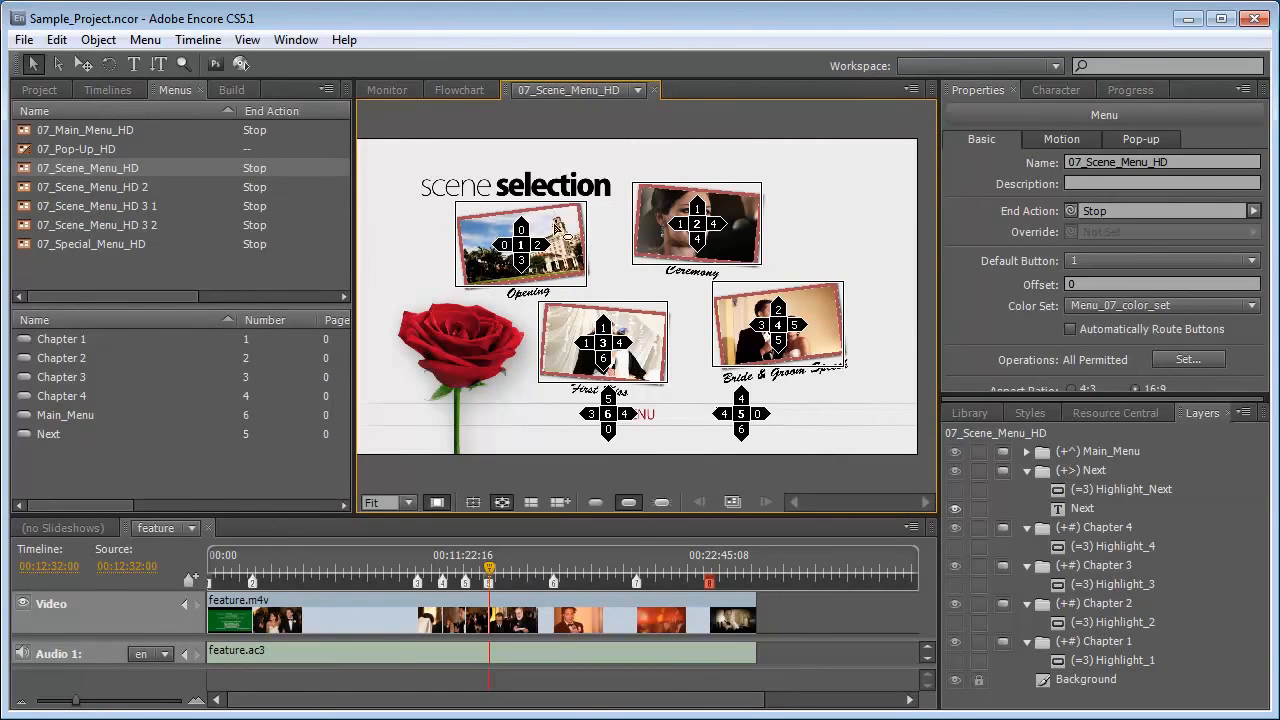
drag(503, 243, 612, 414)
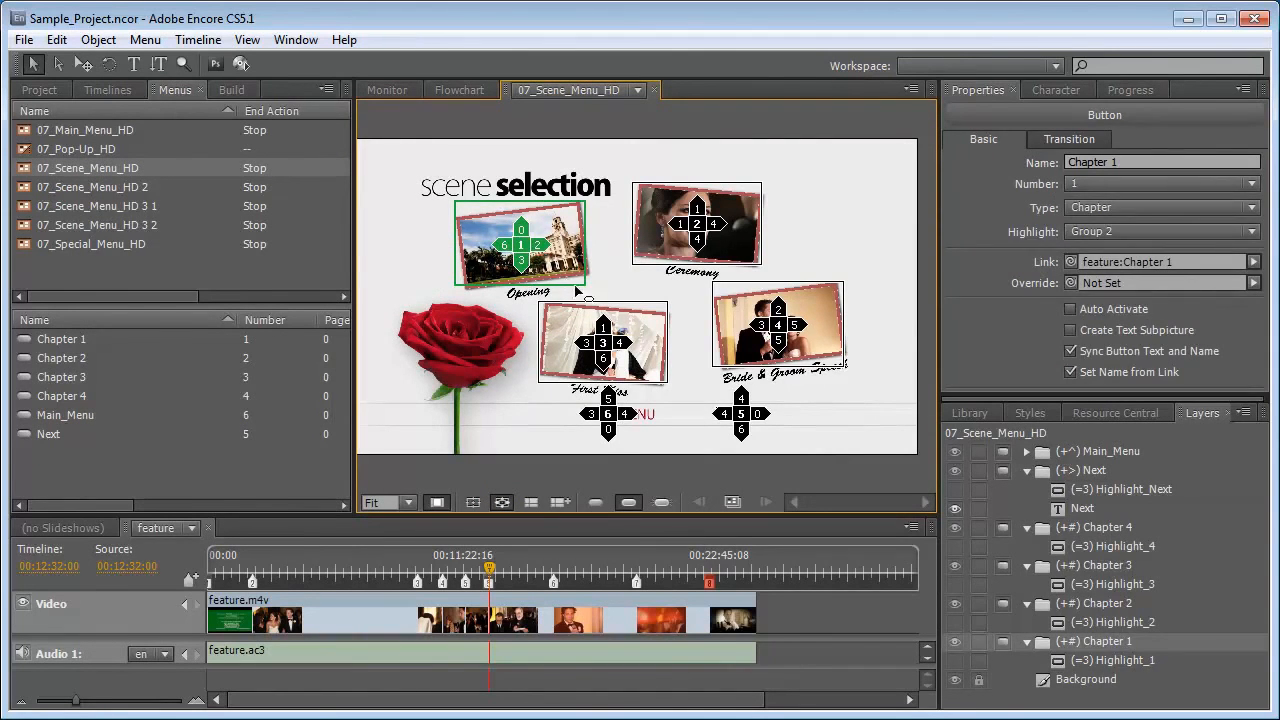
Route Chapter 2 right to Chapter 3 and Chapter 3 left to Chapter 2, and clear Chapter 2's up route.
click(717, 222)
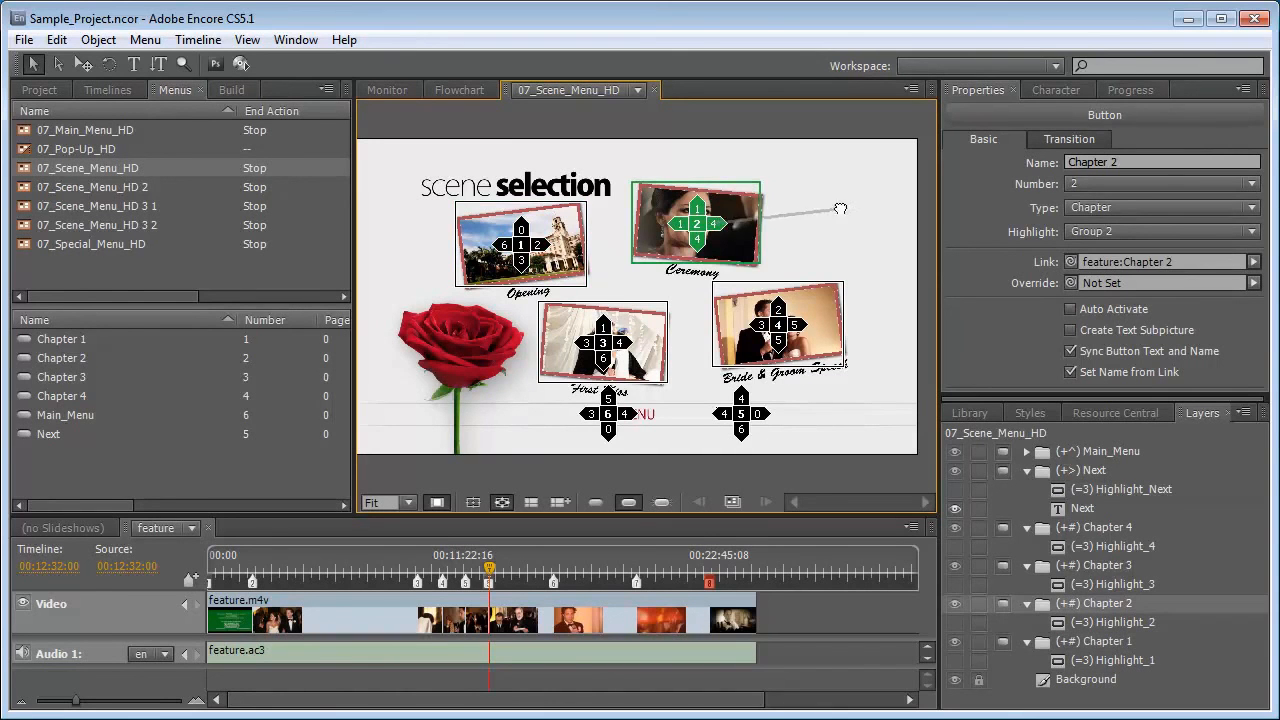
drag(695, 291, 609, 347)
click(584, 344)
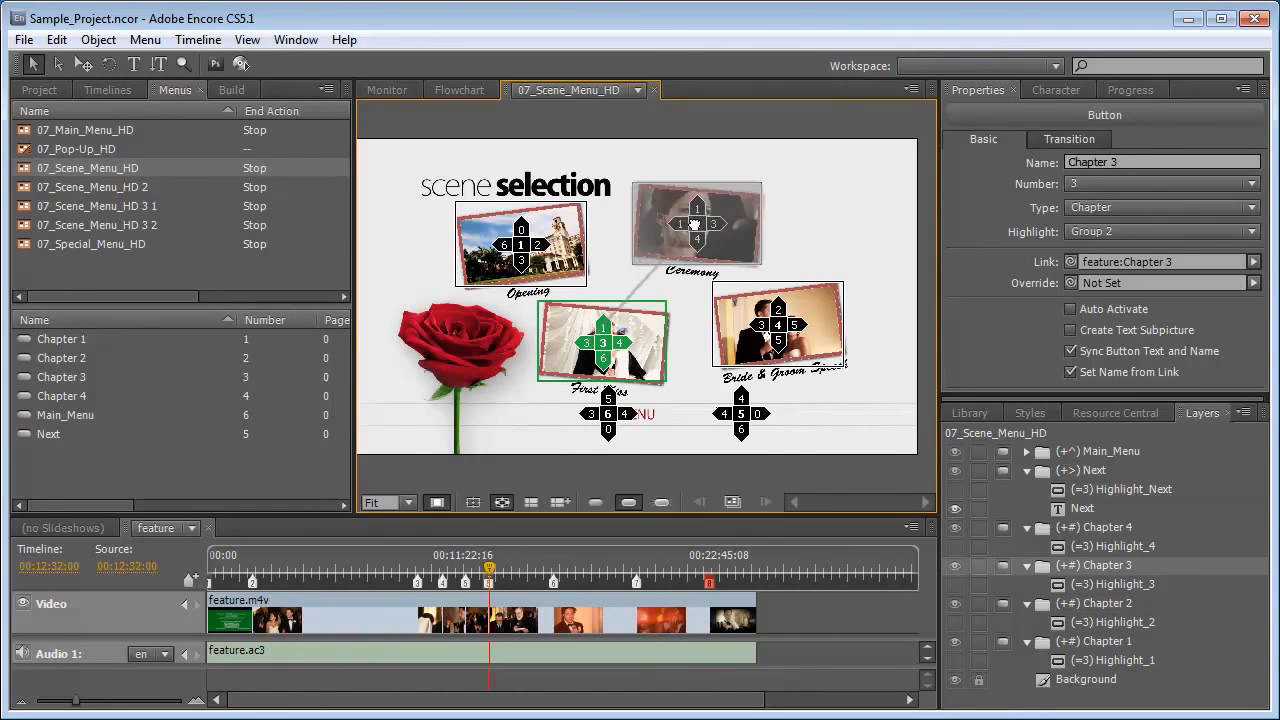
drag(697, 206, 700, 150)
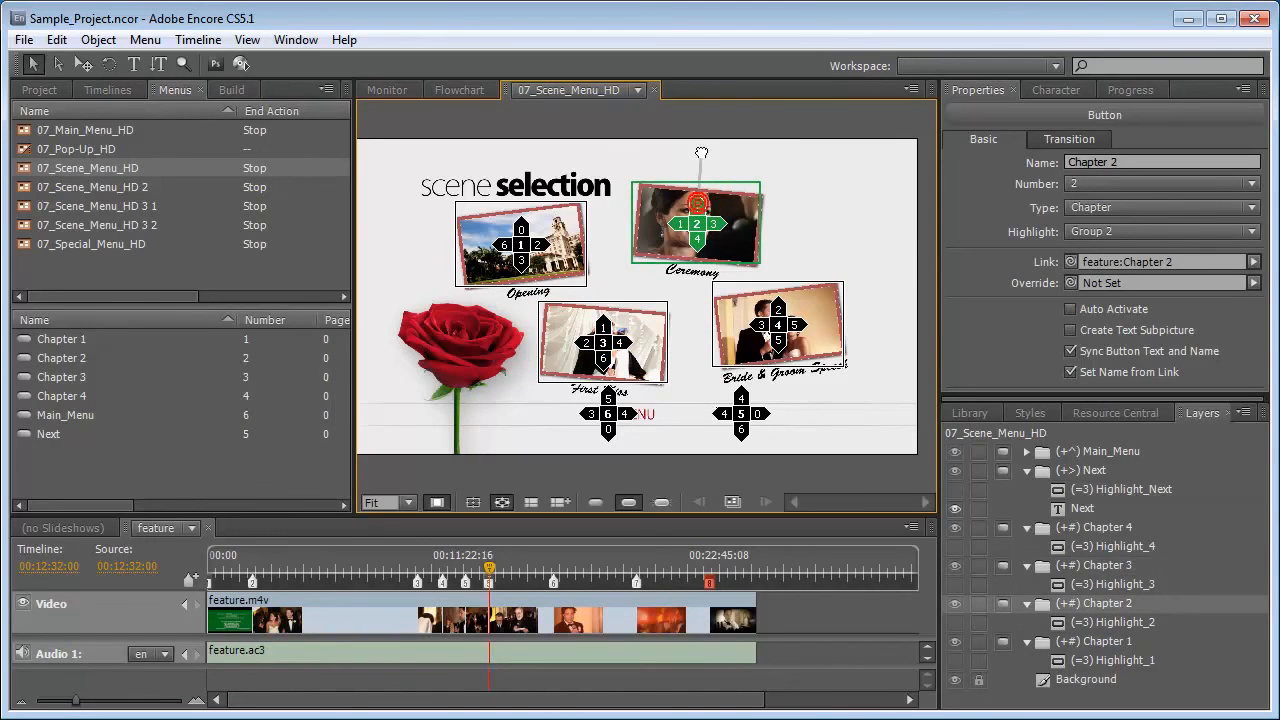
Route Chapter 4 right to Next and Main_Menu up to Chapter 3, left to Chapter 1 and right to Next; clear Next's down route.
click(823, 321)
drag(824, 321, 743, 416)
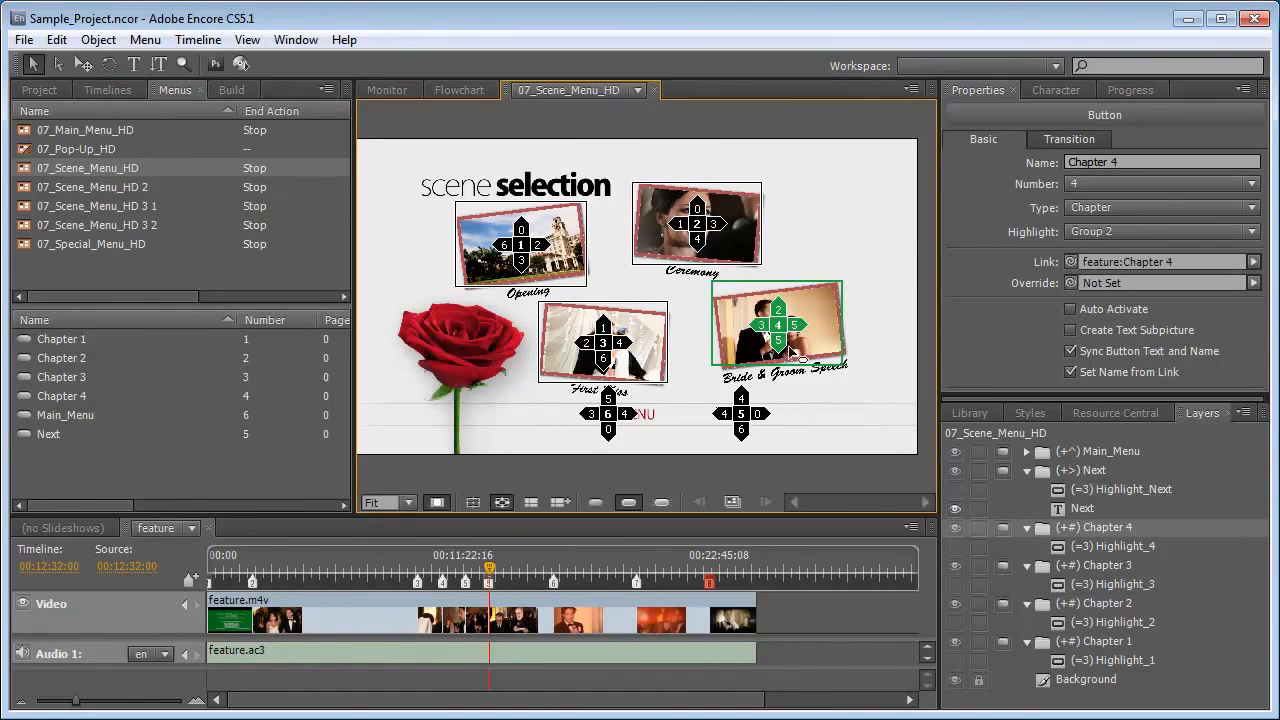
click(626, 408)
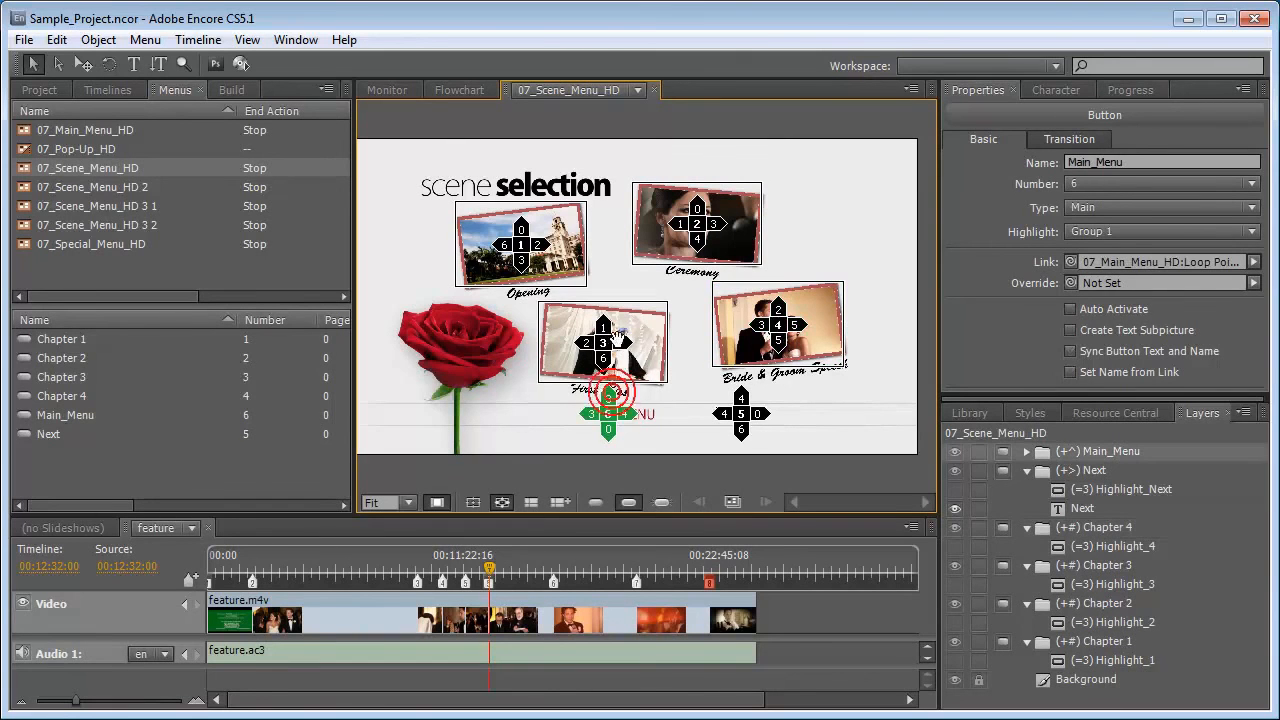
drag(593, 413, 522, 250)
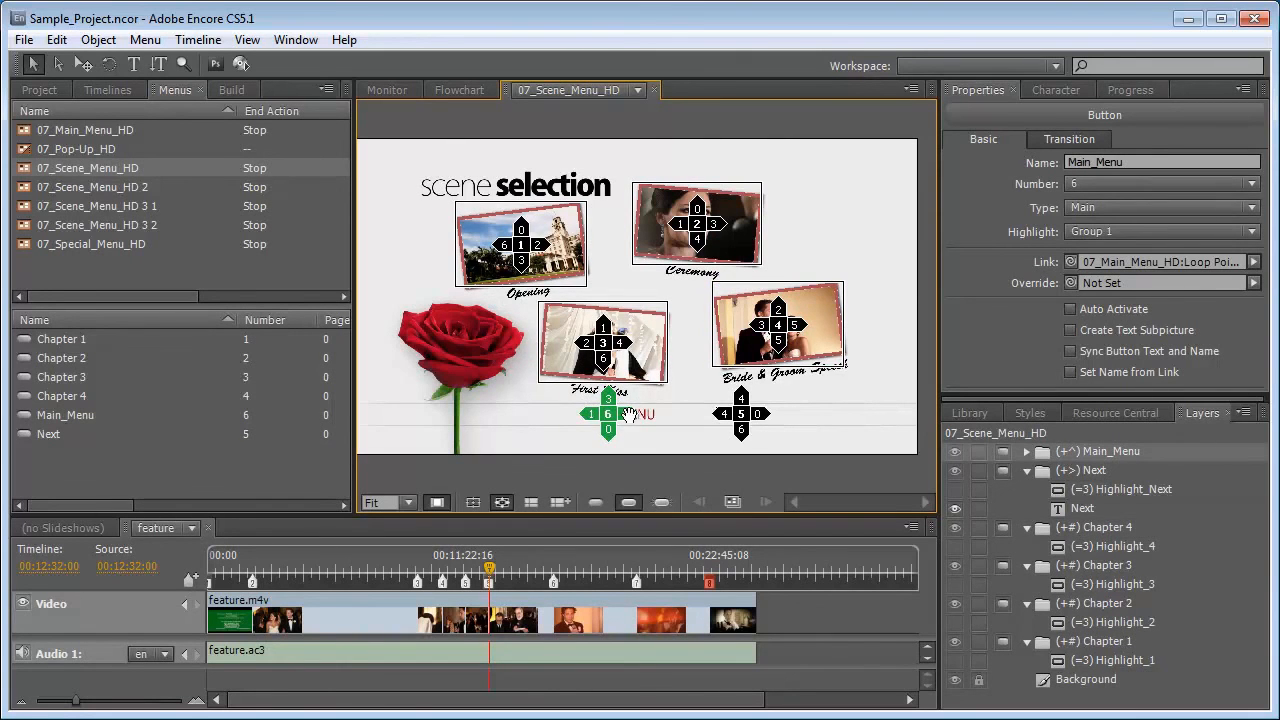
drag(625, 413, 744, 412)
click(741, 418)
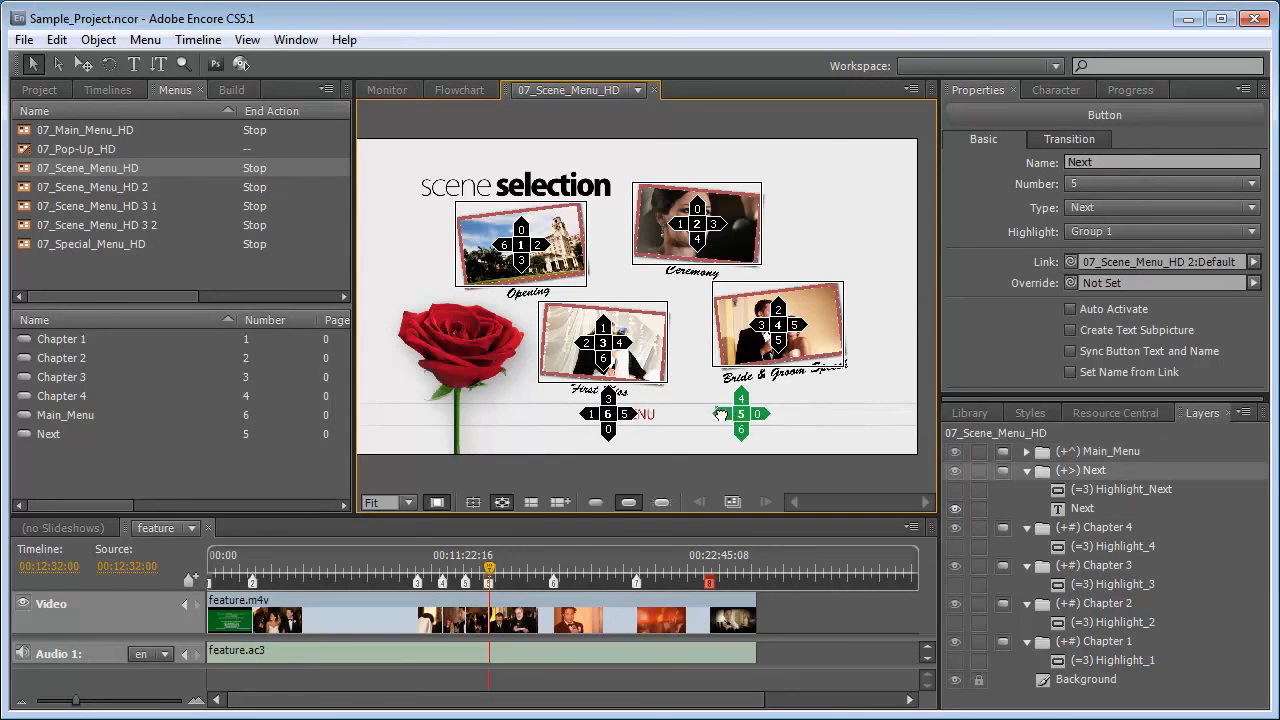
click(786, 442)
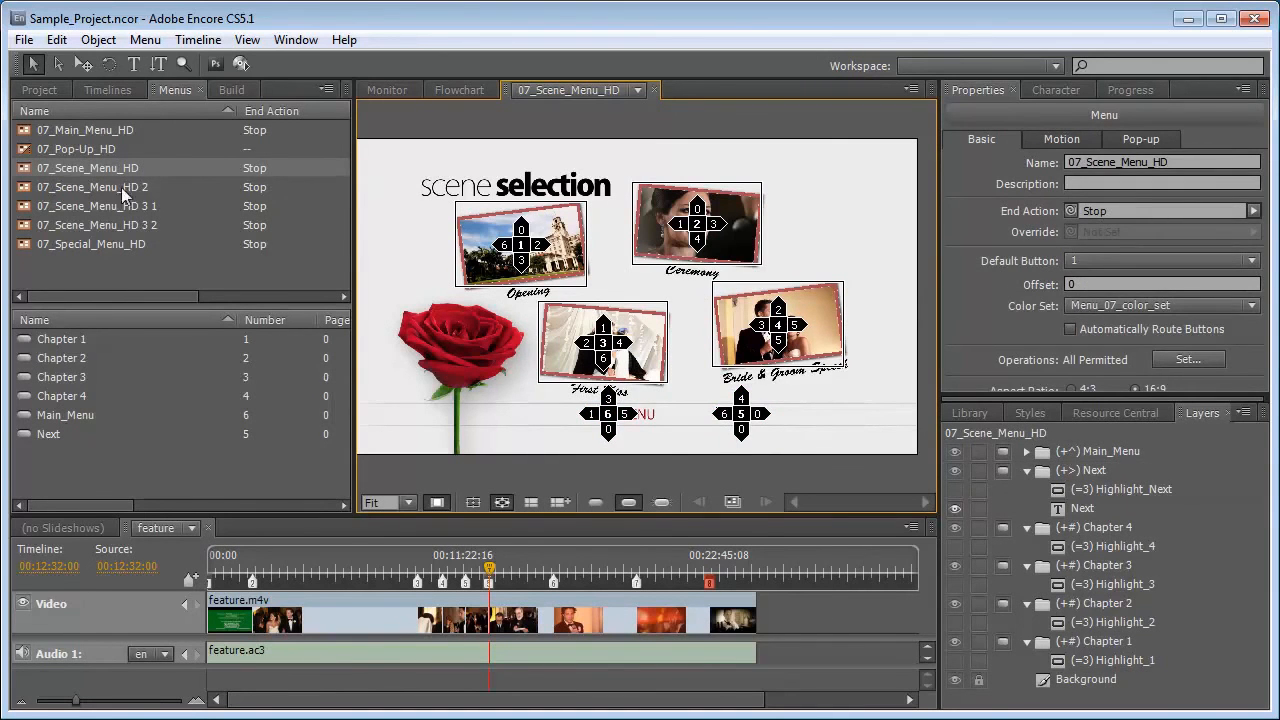
Open 07_Scene_Menu_HD 2 with button routing shown and clear Chapter 1's up route.
double_click(90, 187)
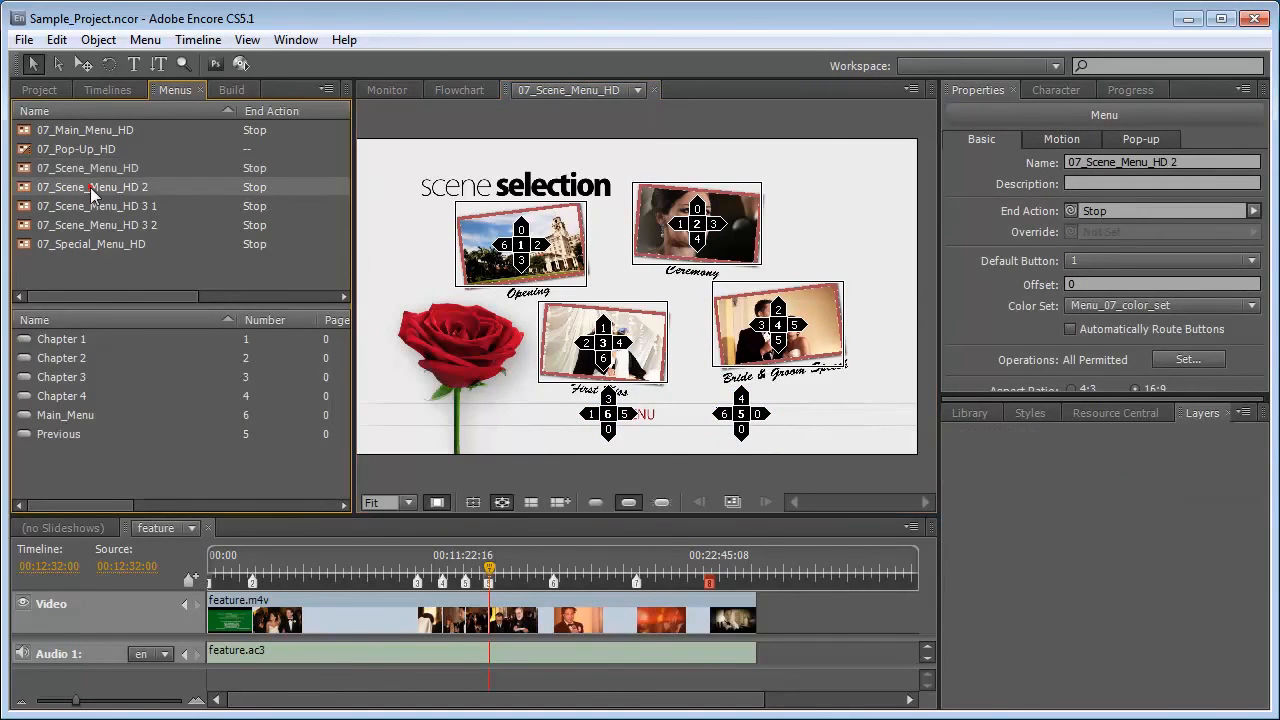
click(502, 502)
click(524, 218)
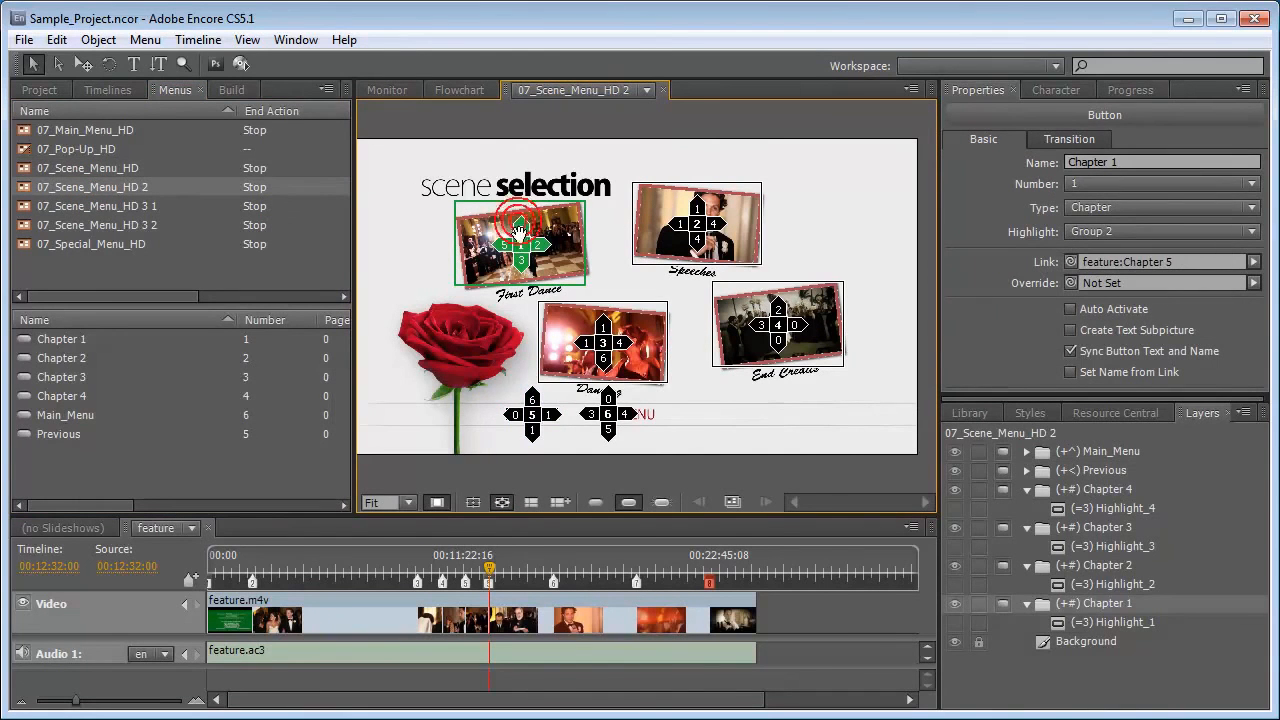
Clear Chapter 2's up route, and route Chapter 2 right to Chapter 3 and Chapter 3 left to Chapter 2.
click(705, 205)
drag(714, 224, 604, 341)
drag(586, 342, 709, 226)
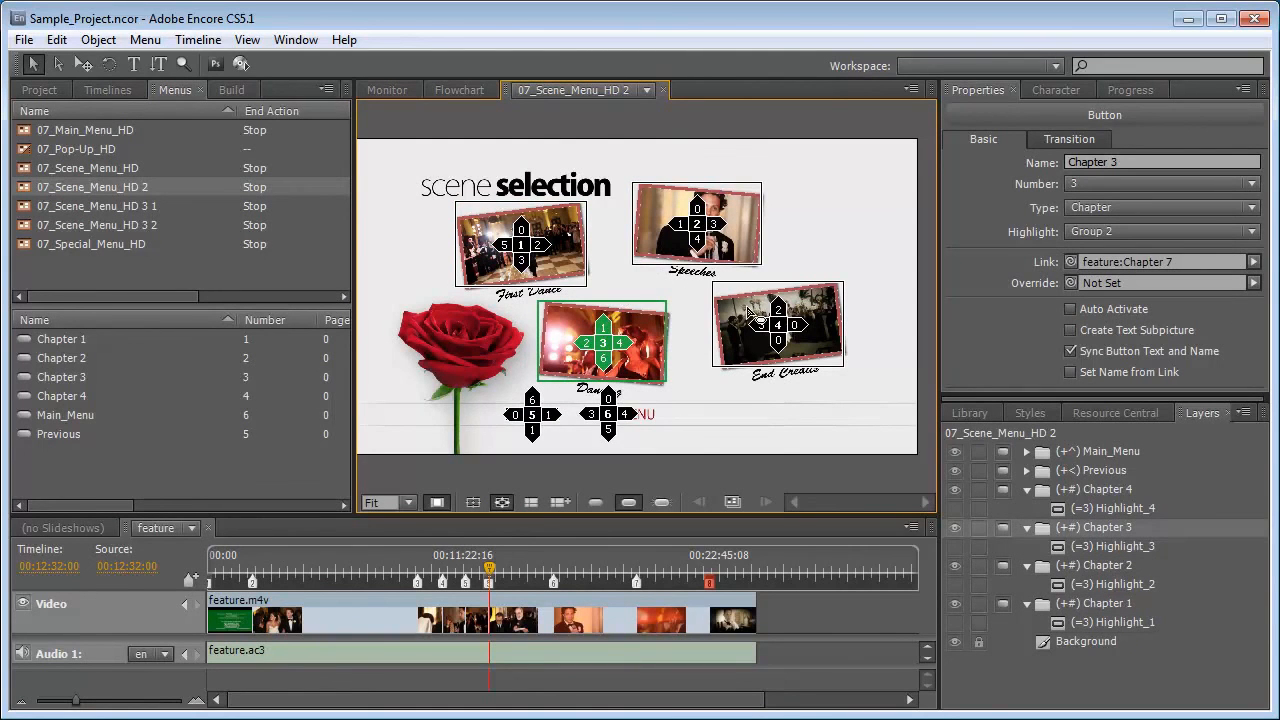
Route Chapter 4 right and down to Main_Menu, and Main_Menu up to Chapter 3, left to Previous, right to Chapter 4 and down to none.
drag(795, 324, 628, 416)
drag(777, 352, 534, 416)
drag(608, 428, 602, 470)
drag(625, 412, 778, 345)
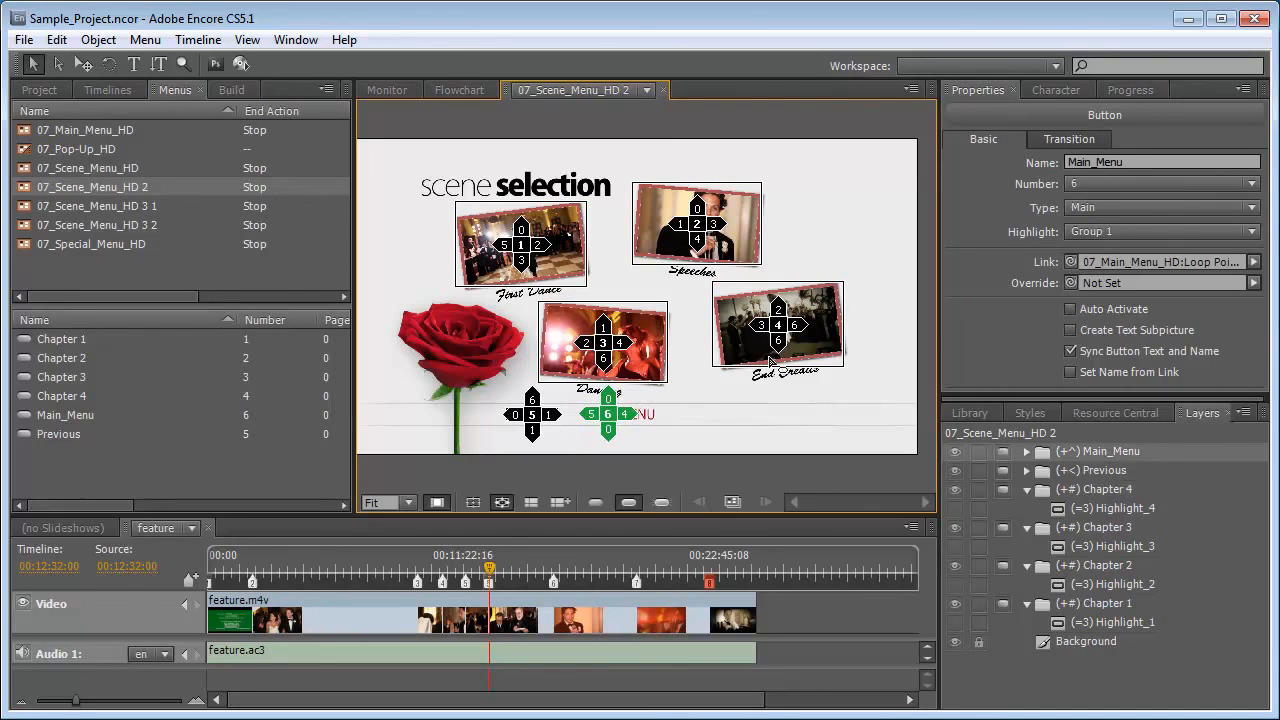
drag(607, 397, 604, 345)
Route the Previous button left and up to Chapter 1 and right to Main_Menu, and clear its down route.
click(530, 424)
drag(515, 414, 522, 262)
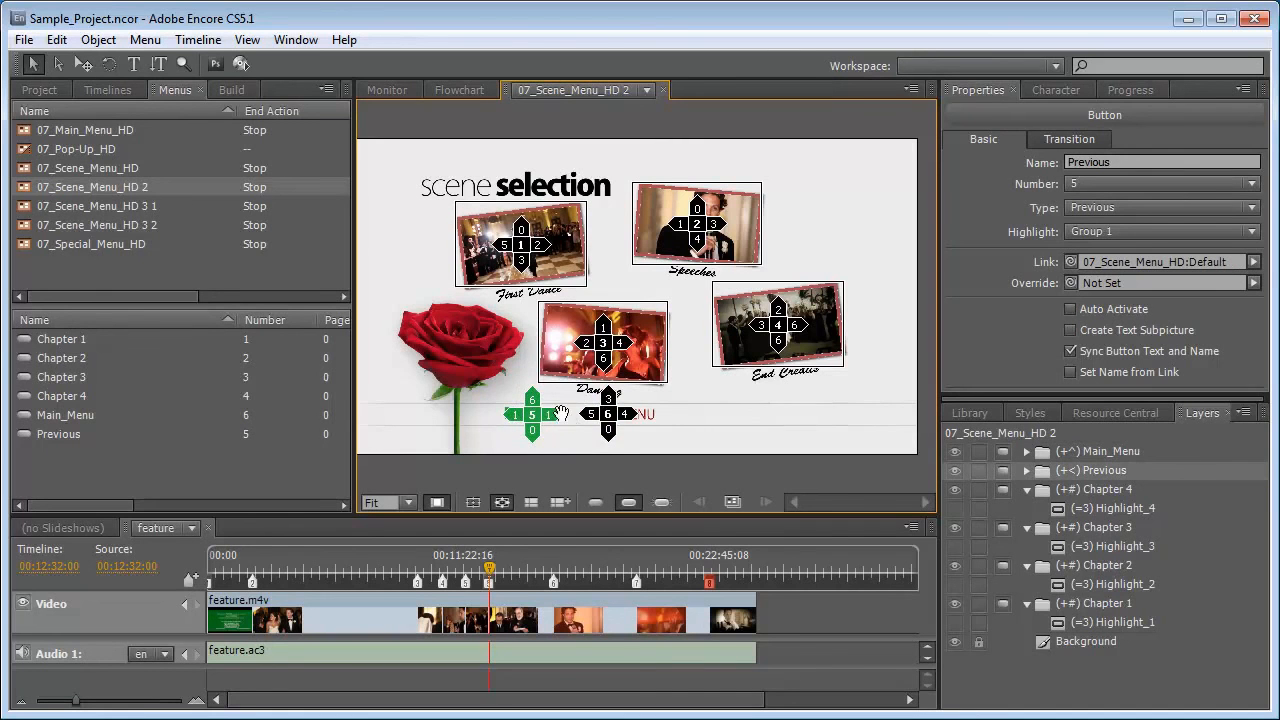
drag(548, 414, 607, 414)
drag(532, 396, 536, 275)
Open 07_Special_Menu_HD with button routing shown, route Same Day Edit up to Main_Menu and clear its left and right routes.
double_click(112, 244)
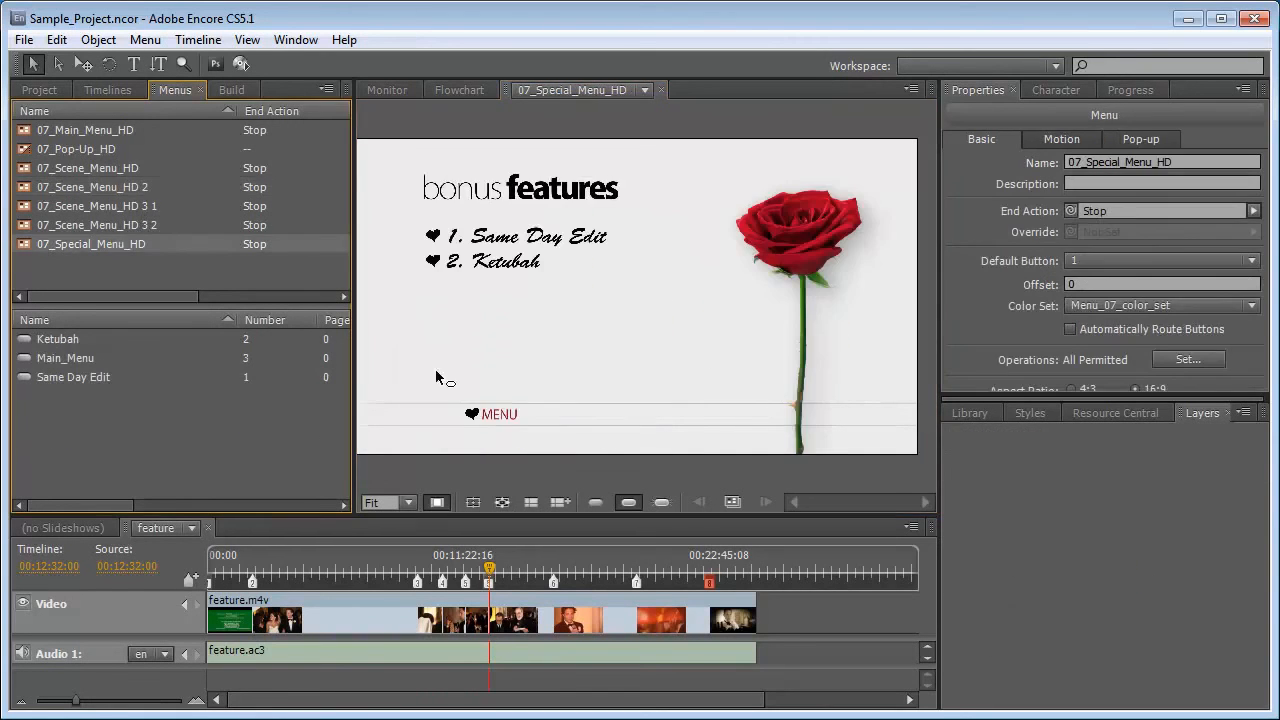
click(502, 500)
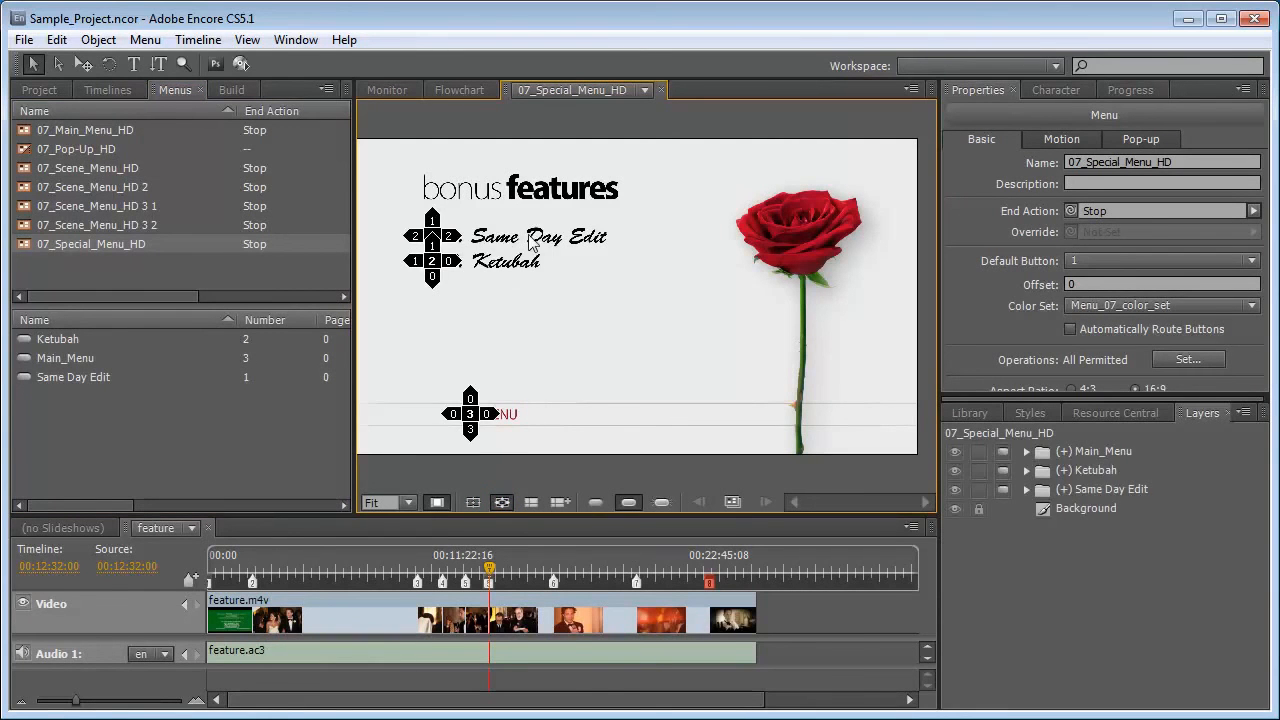
click(440, 232)
drag(433, 218, 470, 414)
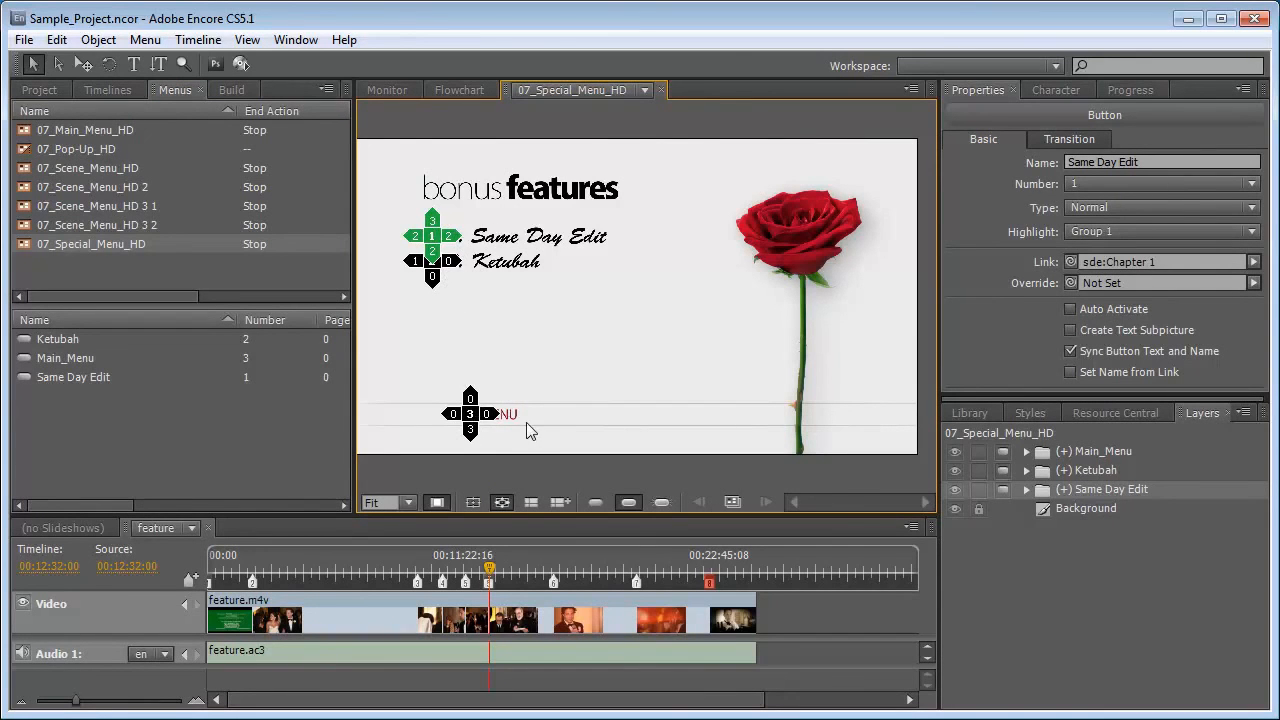
drag(450, 236, 532, 236)
drag(417, 236, 359, 240)
Route Ketubah down to Main_Menu with its left route cleared, and Main_Menu up to Ketubah and down to Same Day Edit.
drag(433, 276, 432, 238)
click(413, 261)
click(455, 236)
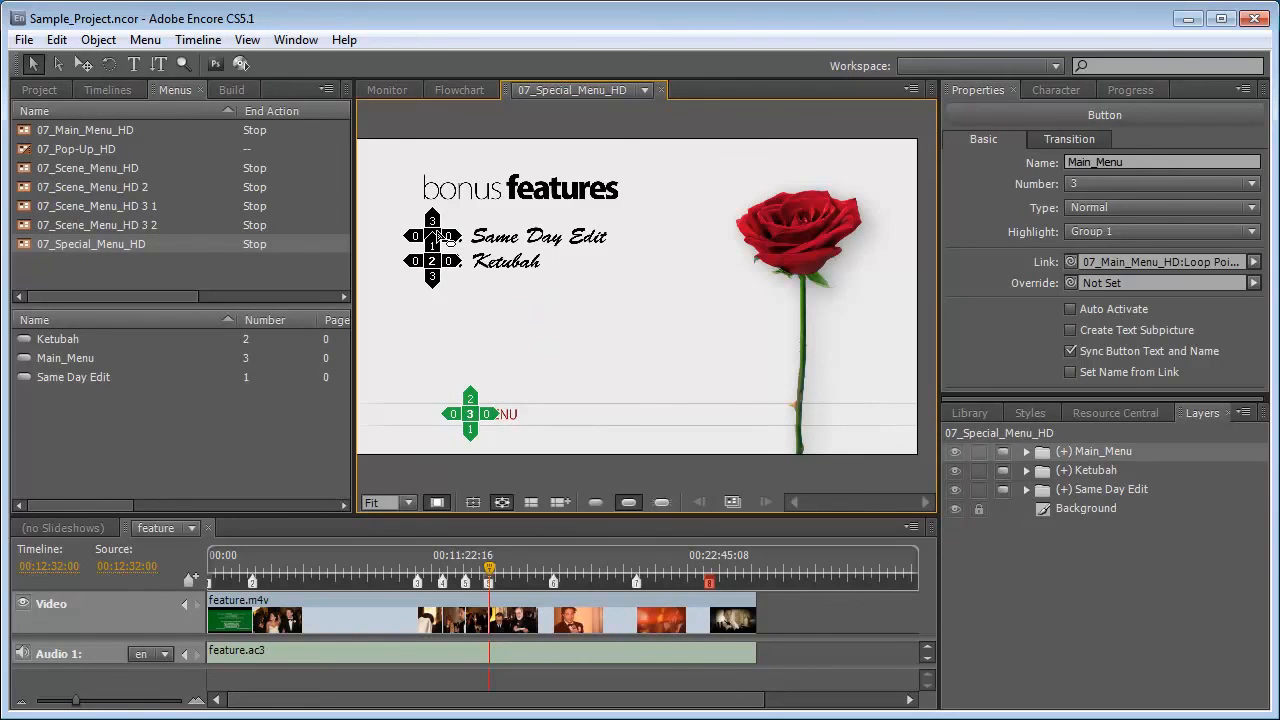
click(548, 324)
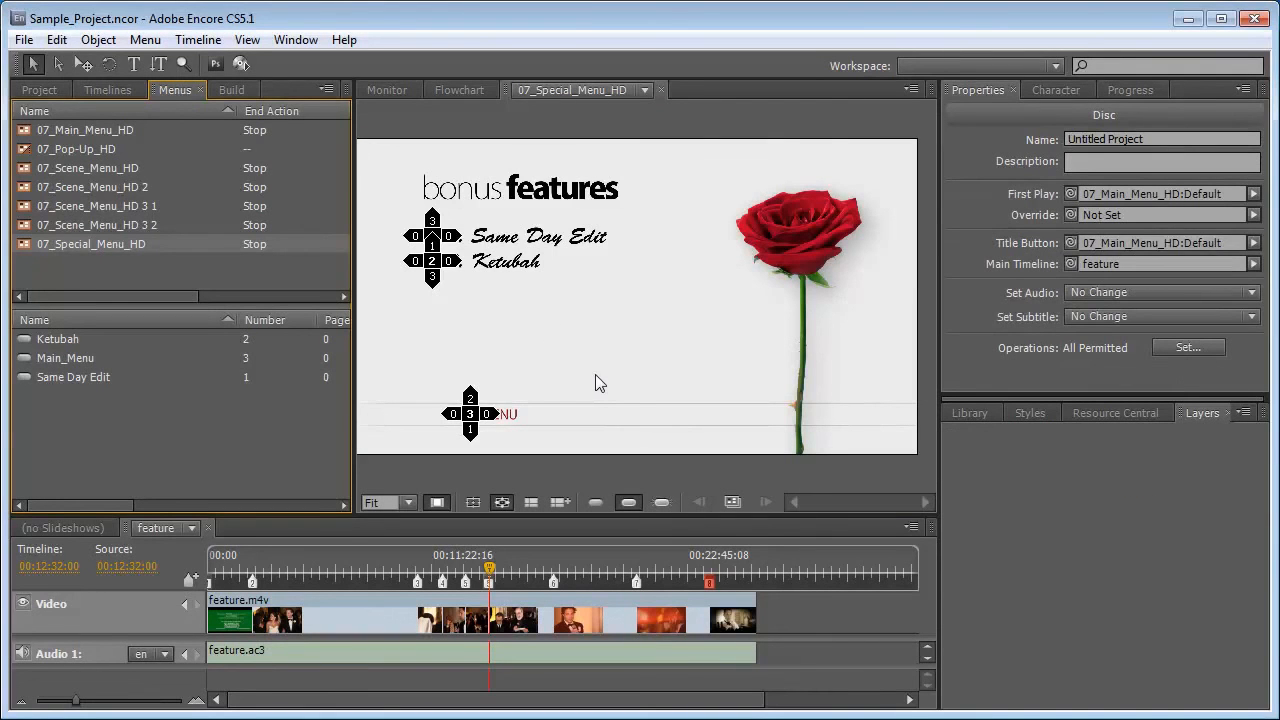
Set the disc's name to Sample_Project and check the link options of its title button.
click(233, 90)
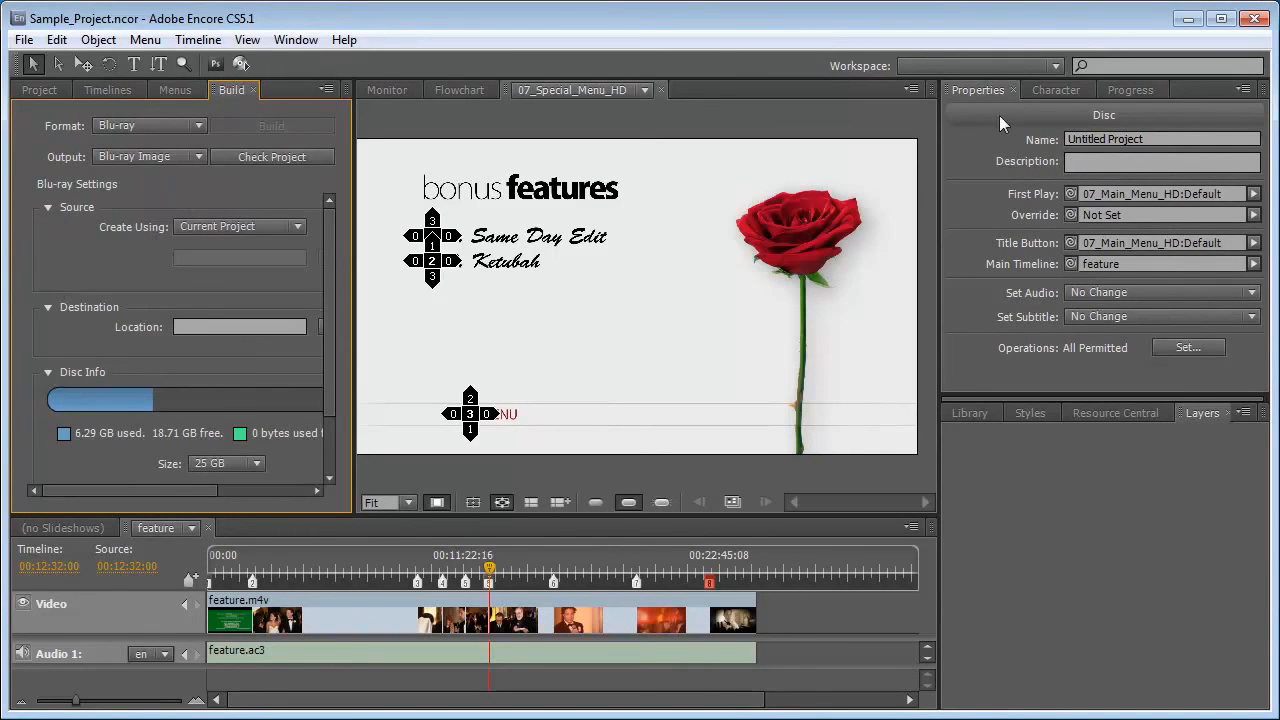
click(964, 154)
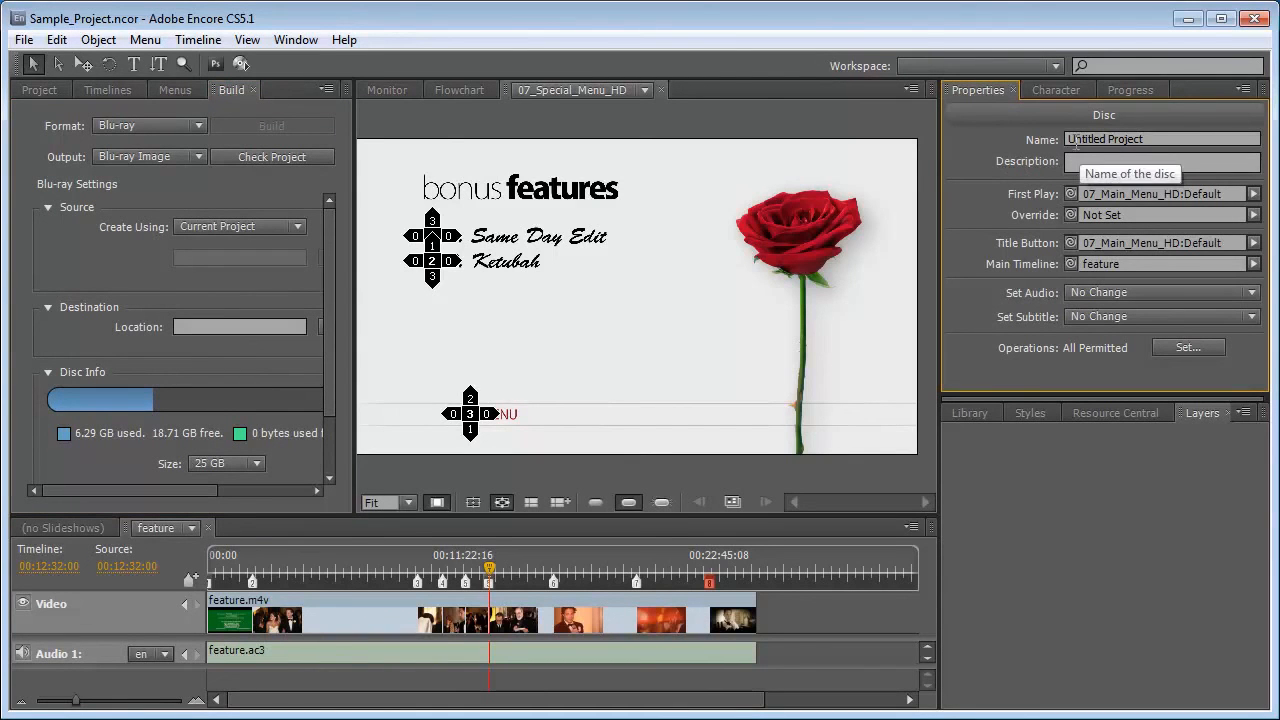
click(1166, 139)
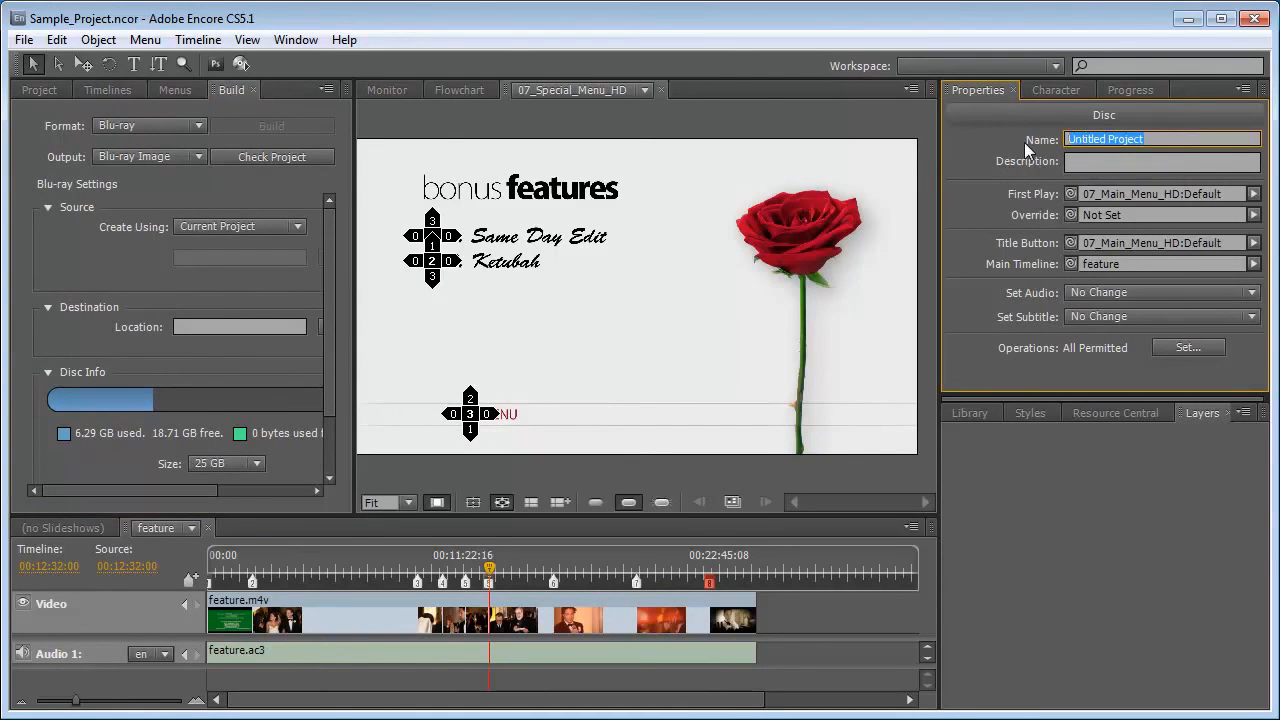
text(Sample_)
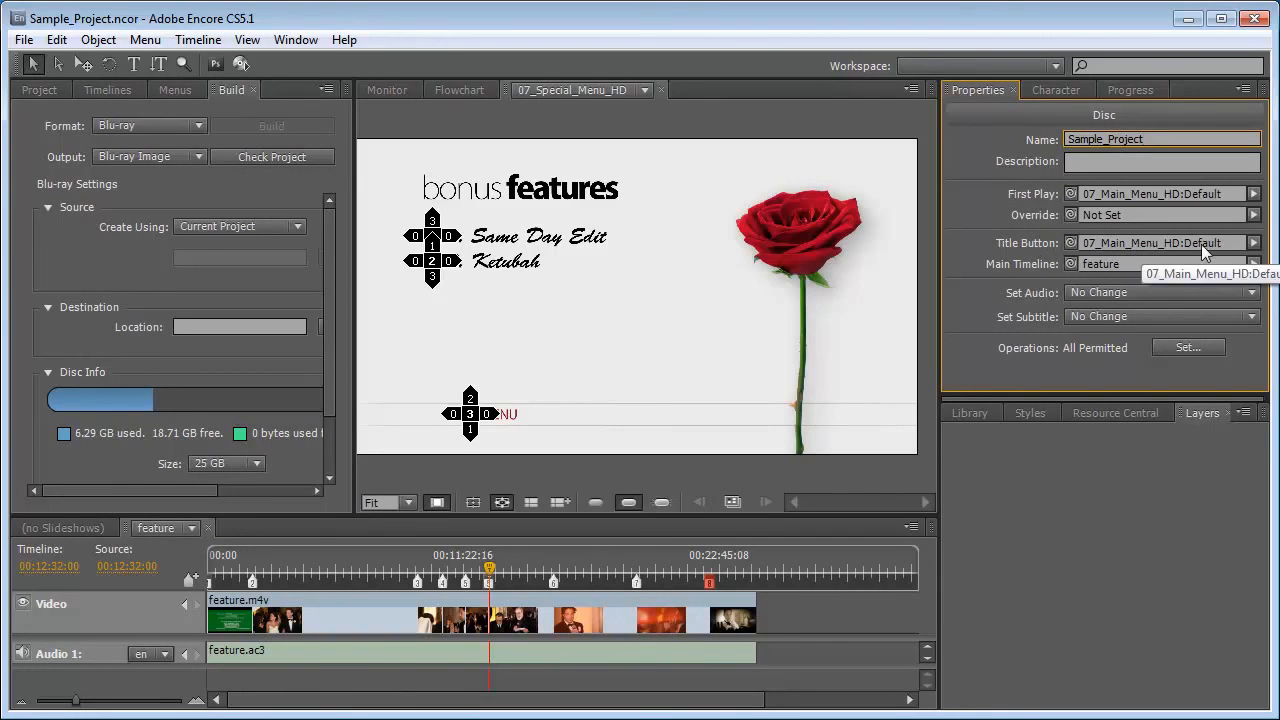
click(1253, 245)
click(1250, 243)
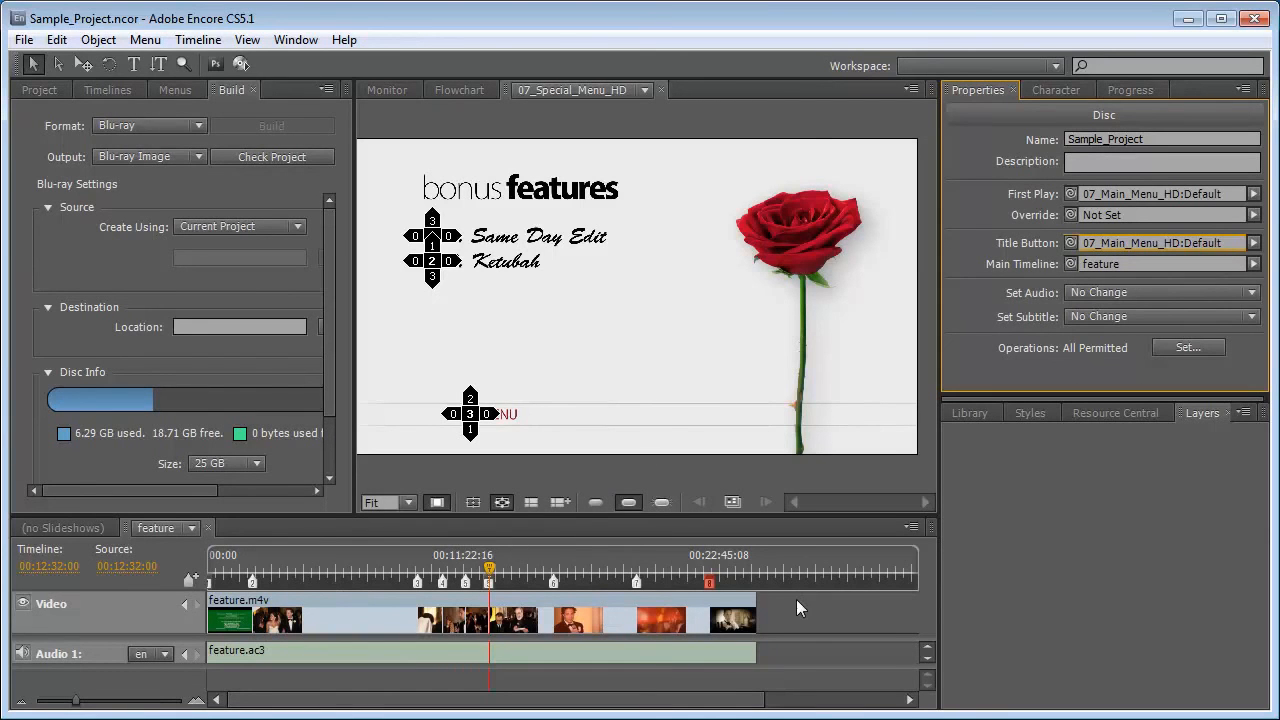
Save the project, and collapse the Menu_Assets and Menus folders and expand Videos in the project's asset list.
click(49, 90)
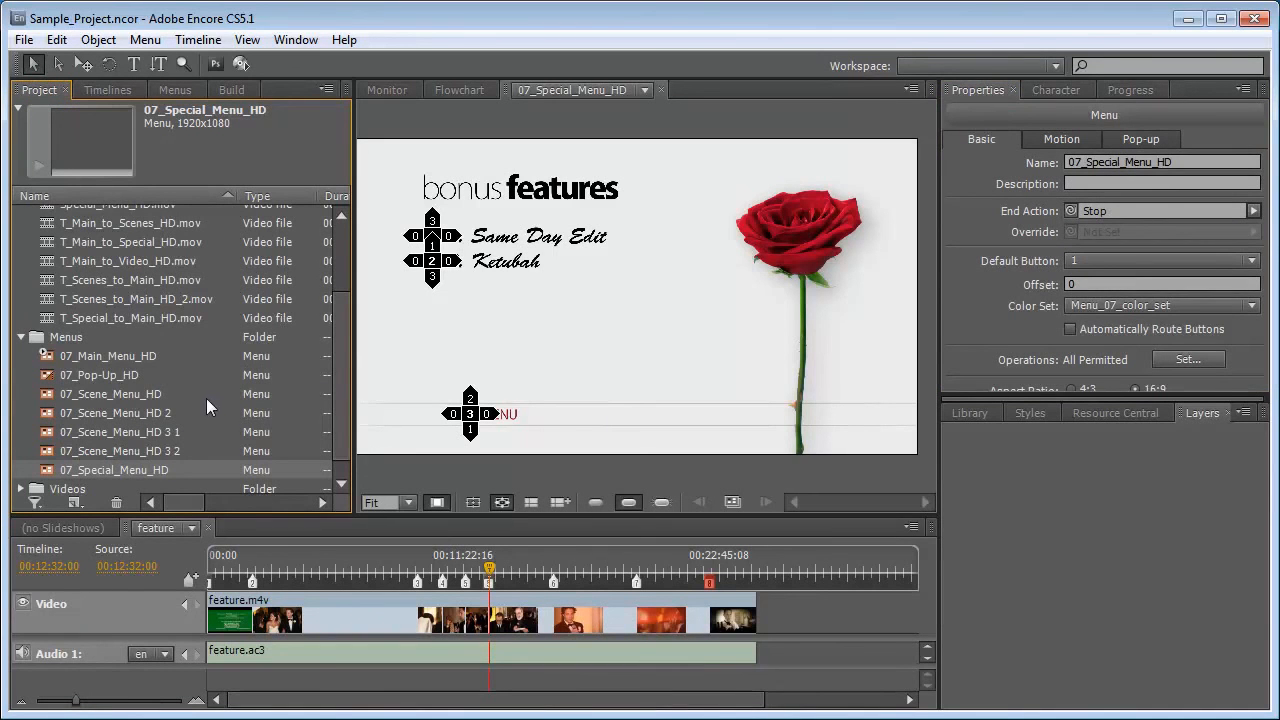
click(24, 40)
click(75, 190)
click(21, 336)
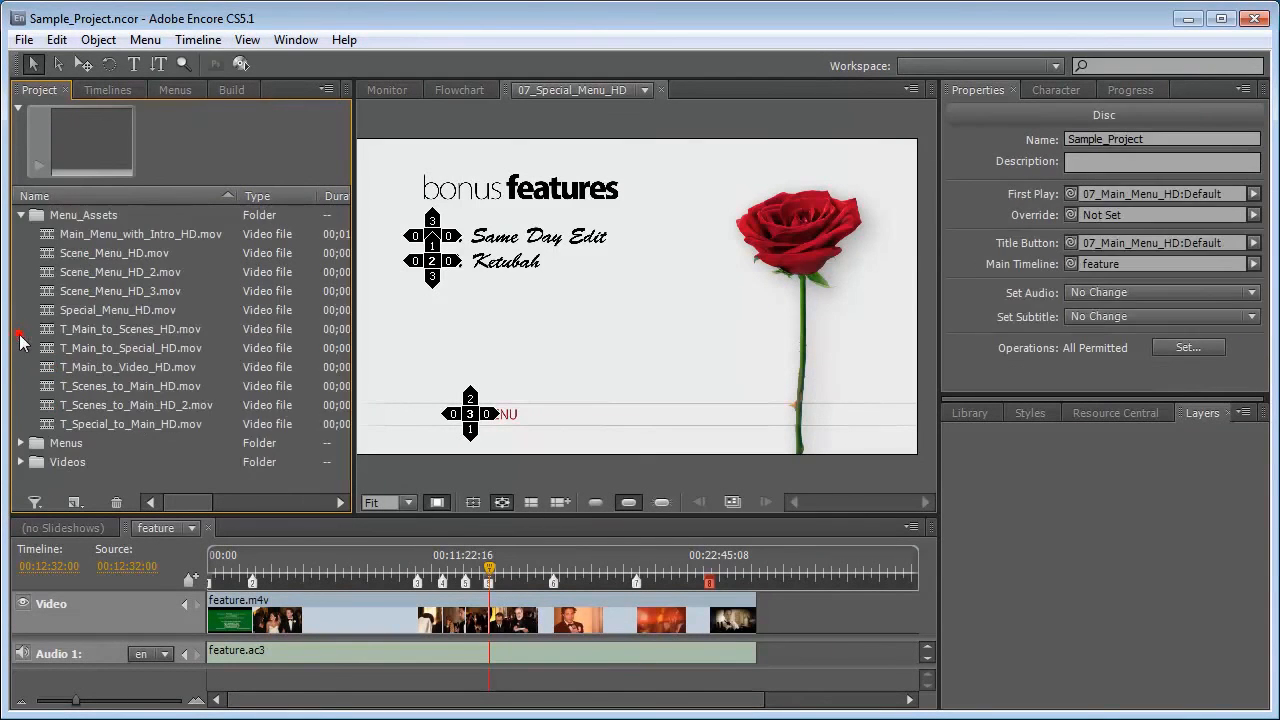
click(21, 215)
click(21, 253)
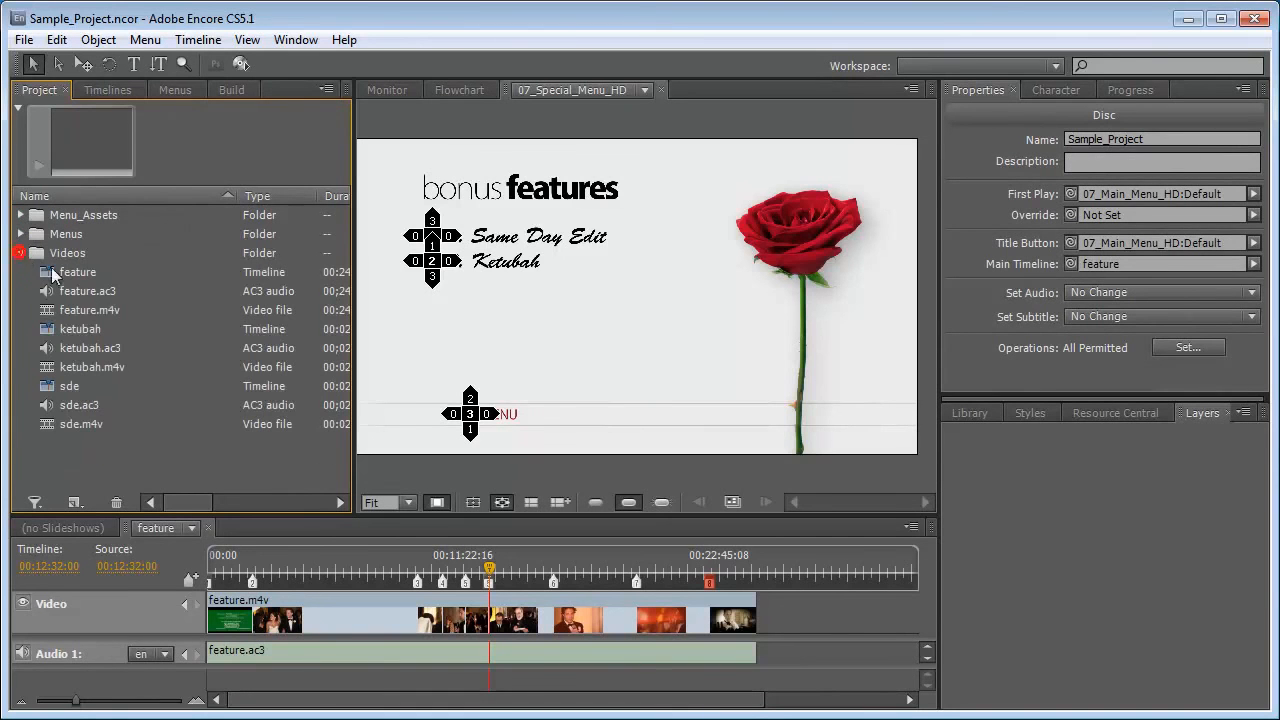
Close the feature timeline and all open menus, and enlarge the project's asset list to fill the window.
click(209, 528)
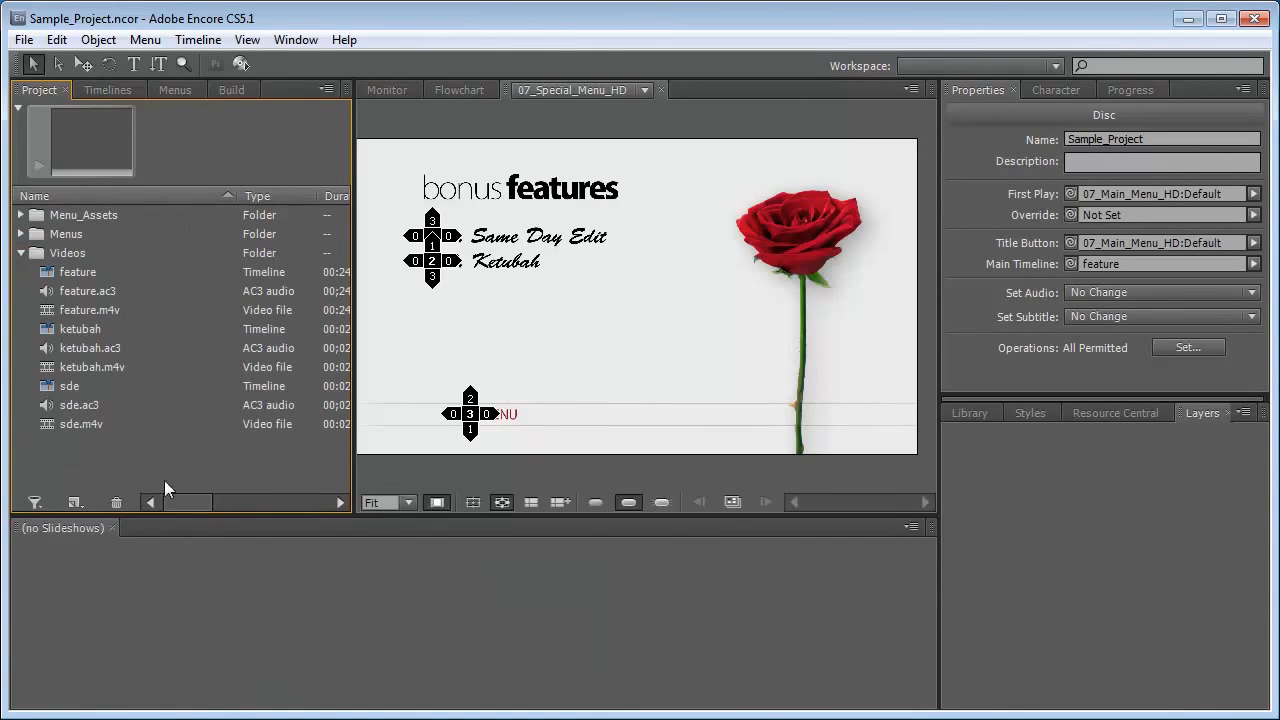
click(645, 90)
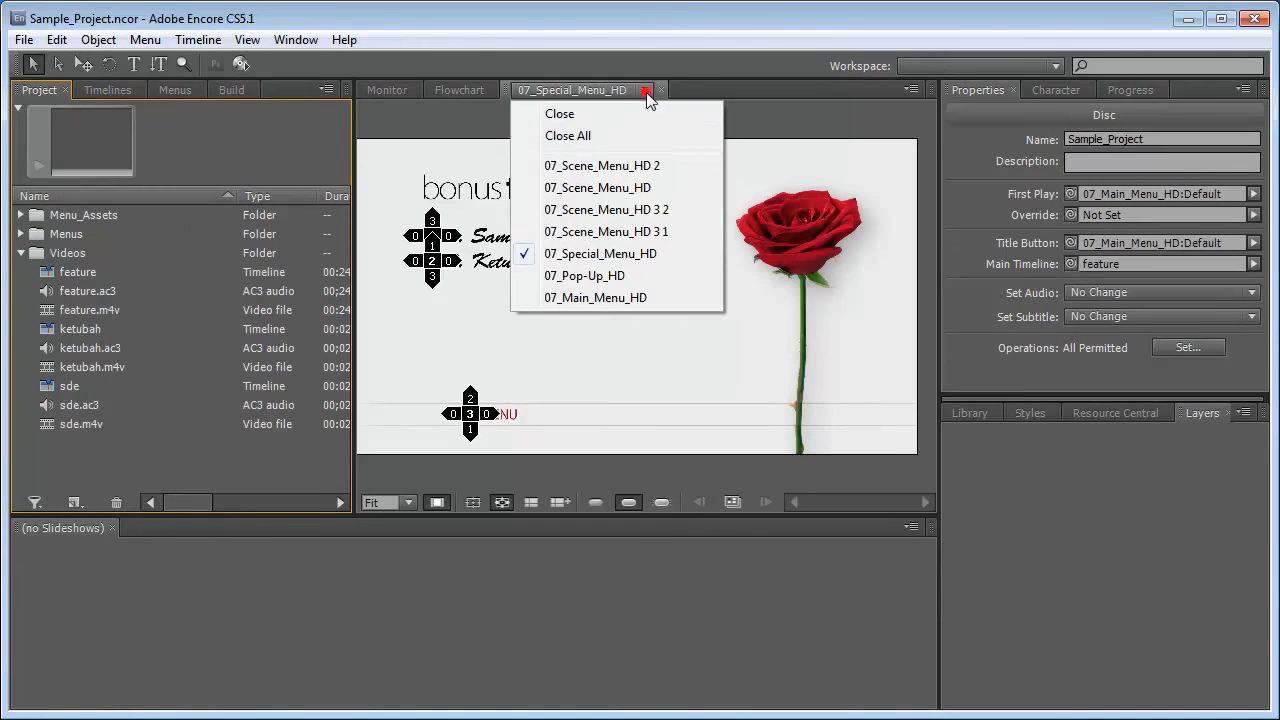
click(590, 137)
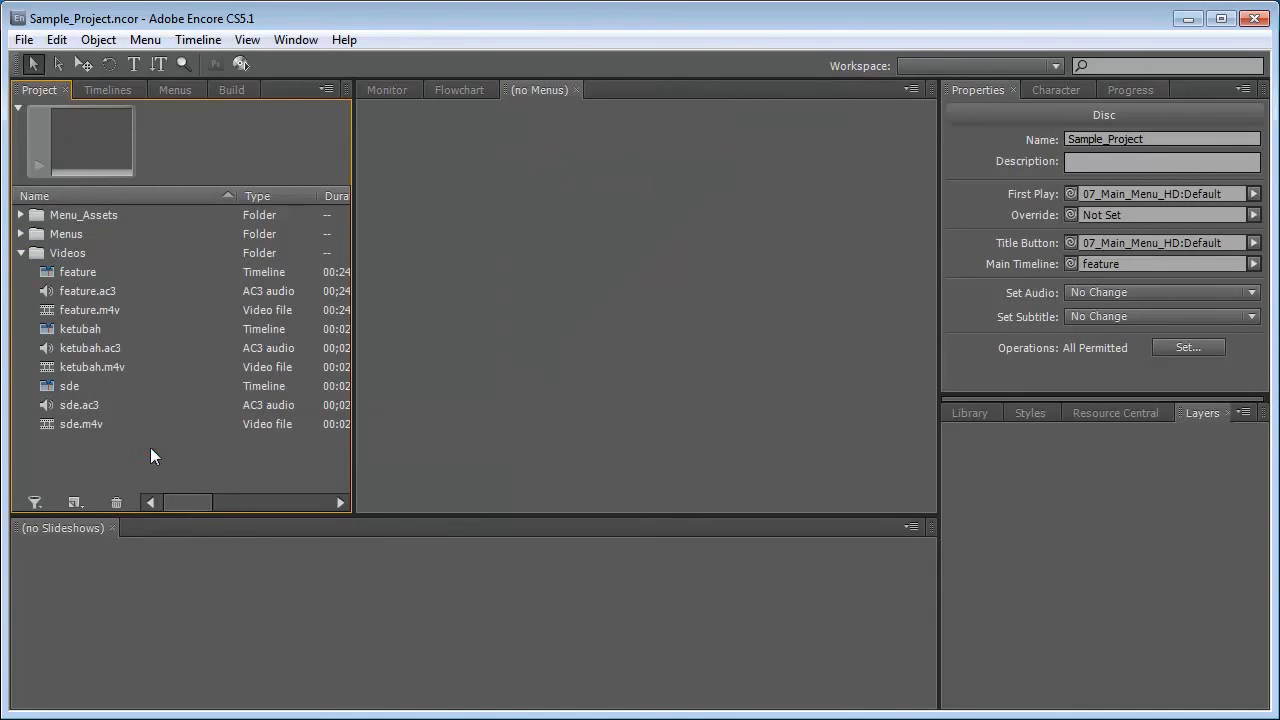
key(grave)
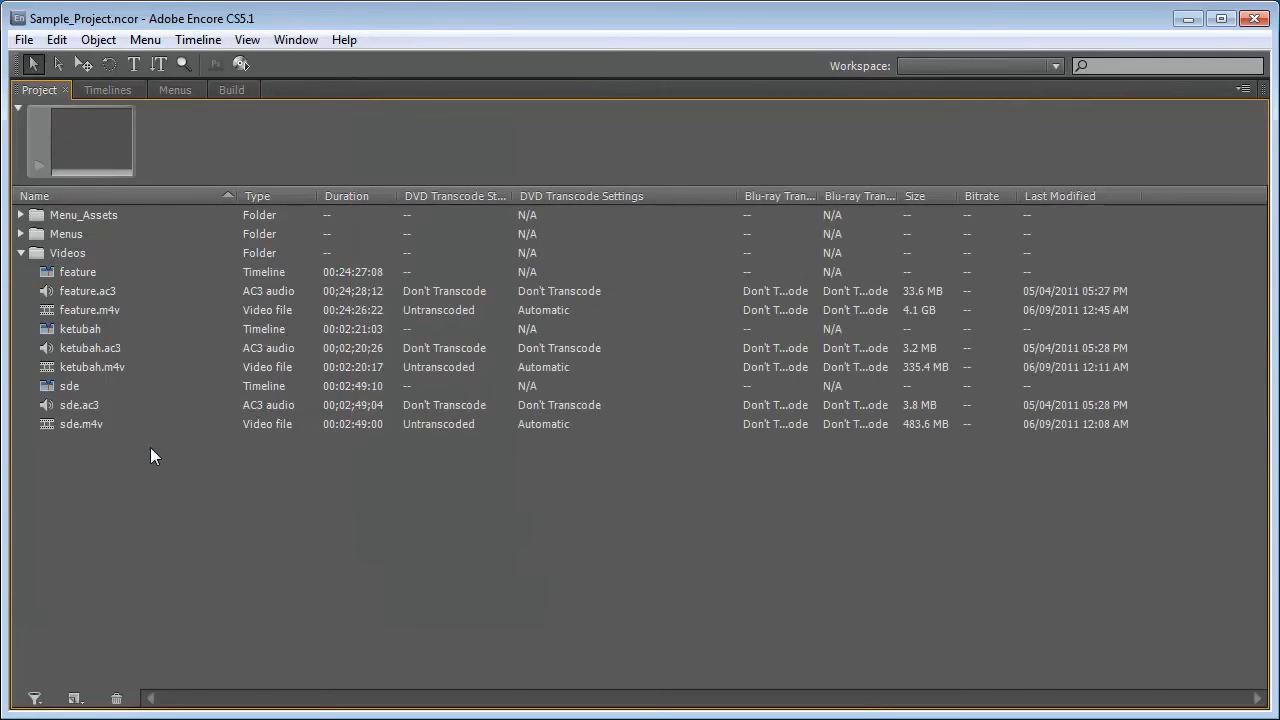
Review the transcode settings of feature.m4v, including its Blu-ray quality preset and frame blending option, and accept them.
click(106, 311)
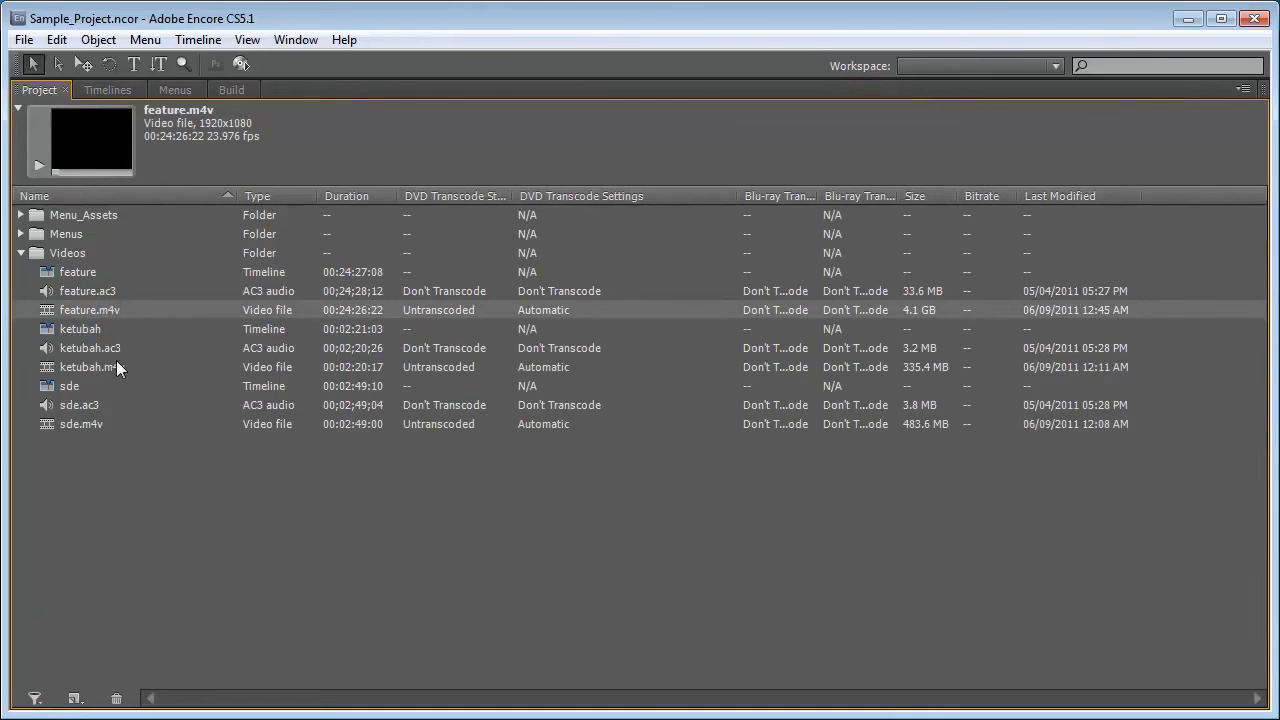
right_click(109, 310)
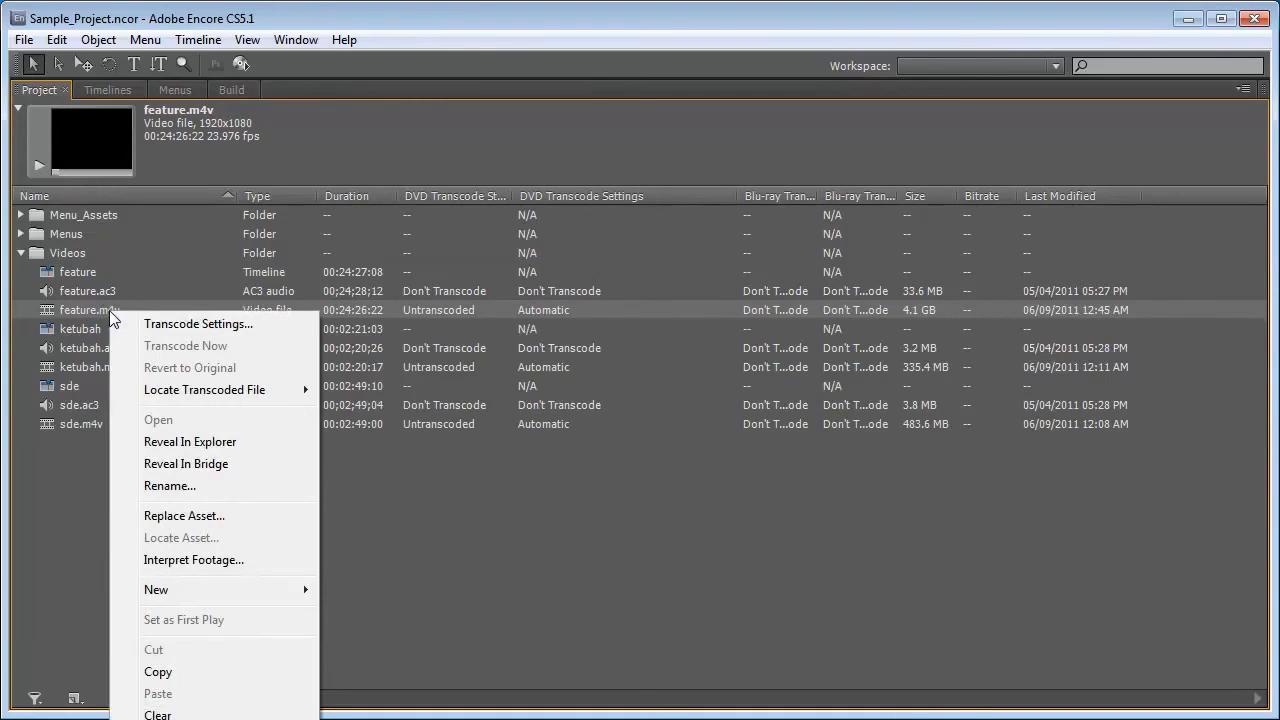
click(205, 325)
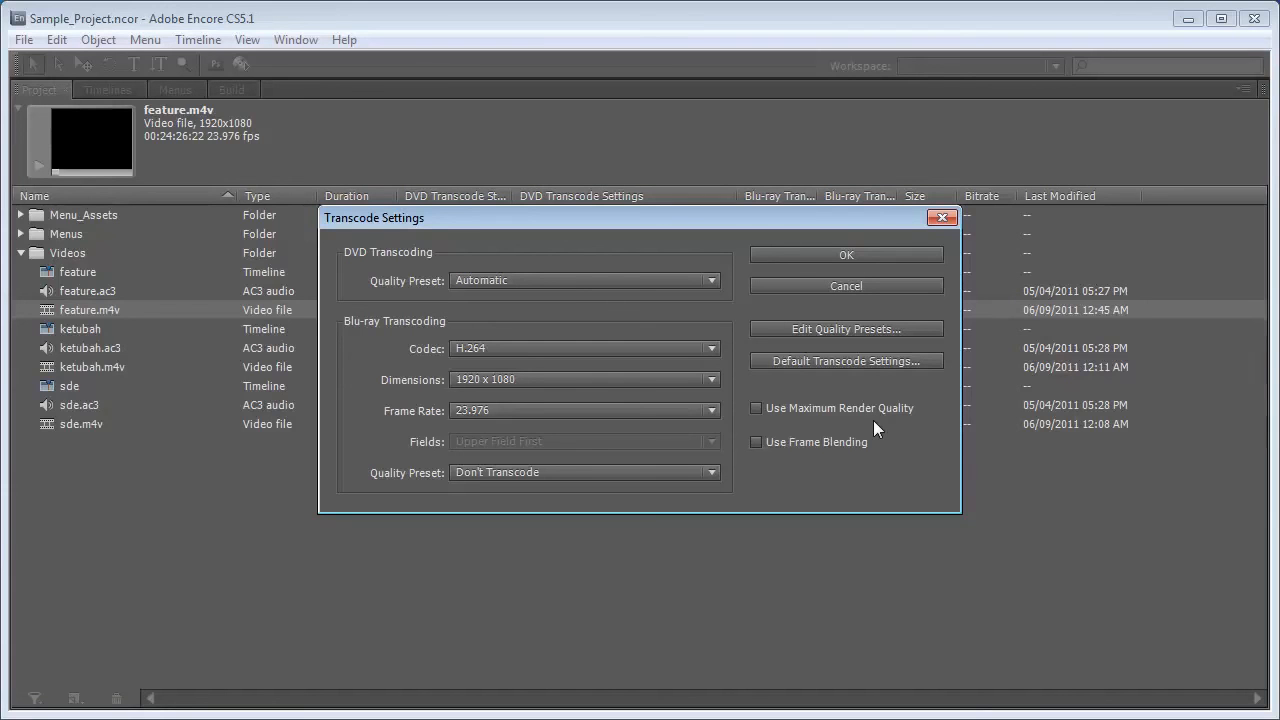
click(806, 446)
click(806, 446)
click(850, 255)
click(494, 496)
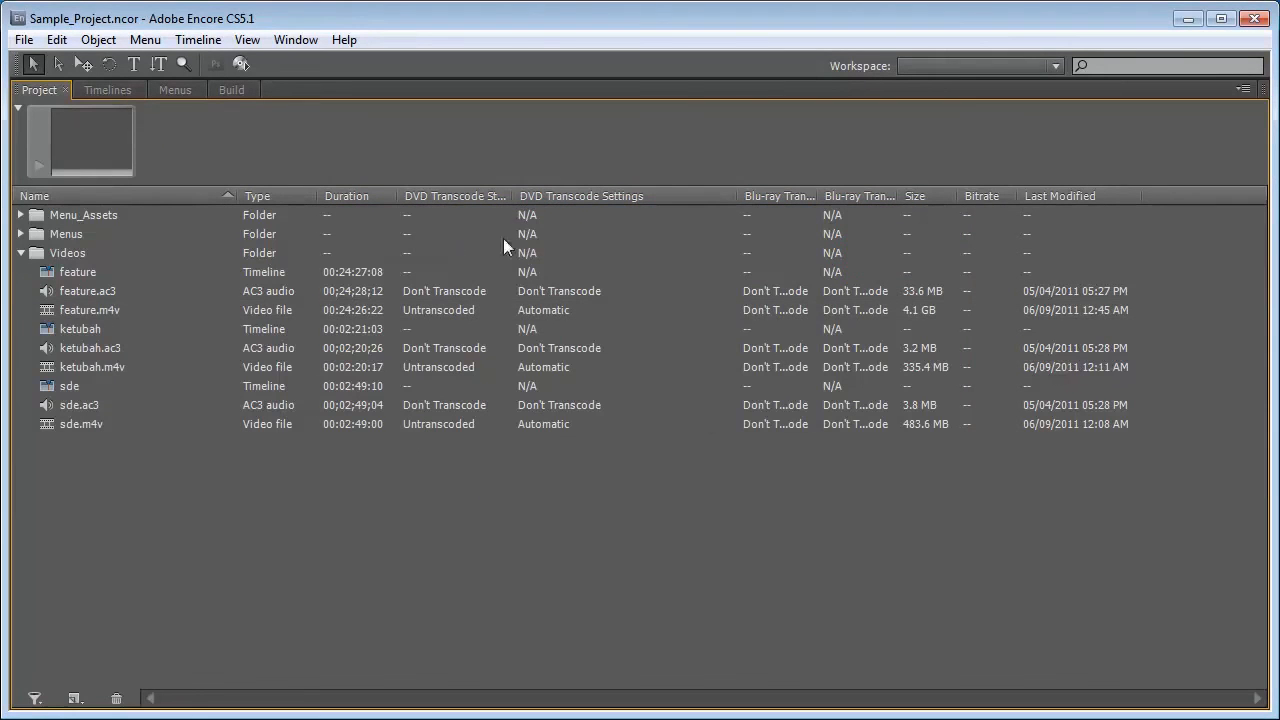
Widen the DVD and Blu-ray transcode columns and check the transcode status of feature.ac3 and feature.m4v.
drag(511, 197, 538, 200)
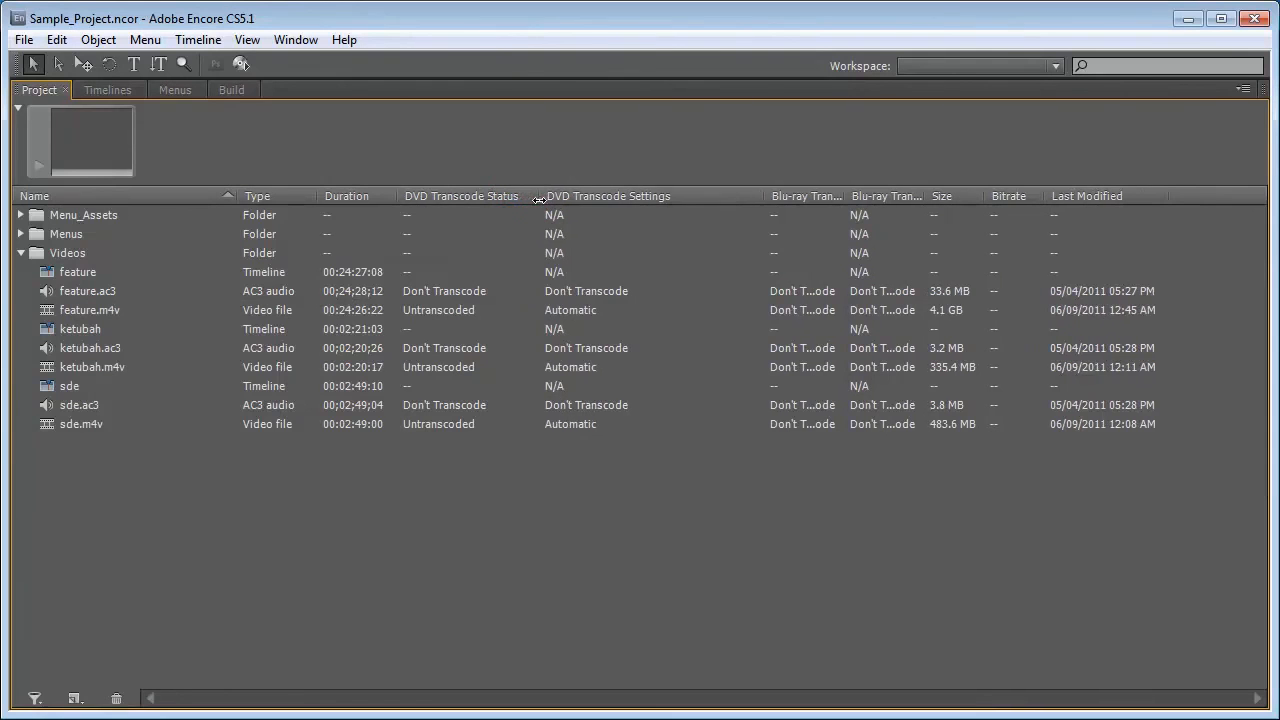
mouse_move(921, 195)
mouse_down()
mouse_move(1000, 195)
mouse_move(943, 195)
mouse_up()
drag(848, 195, 924, 194)
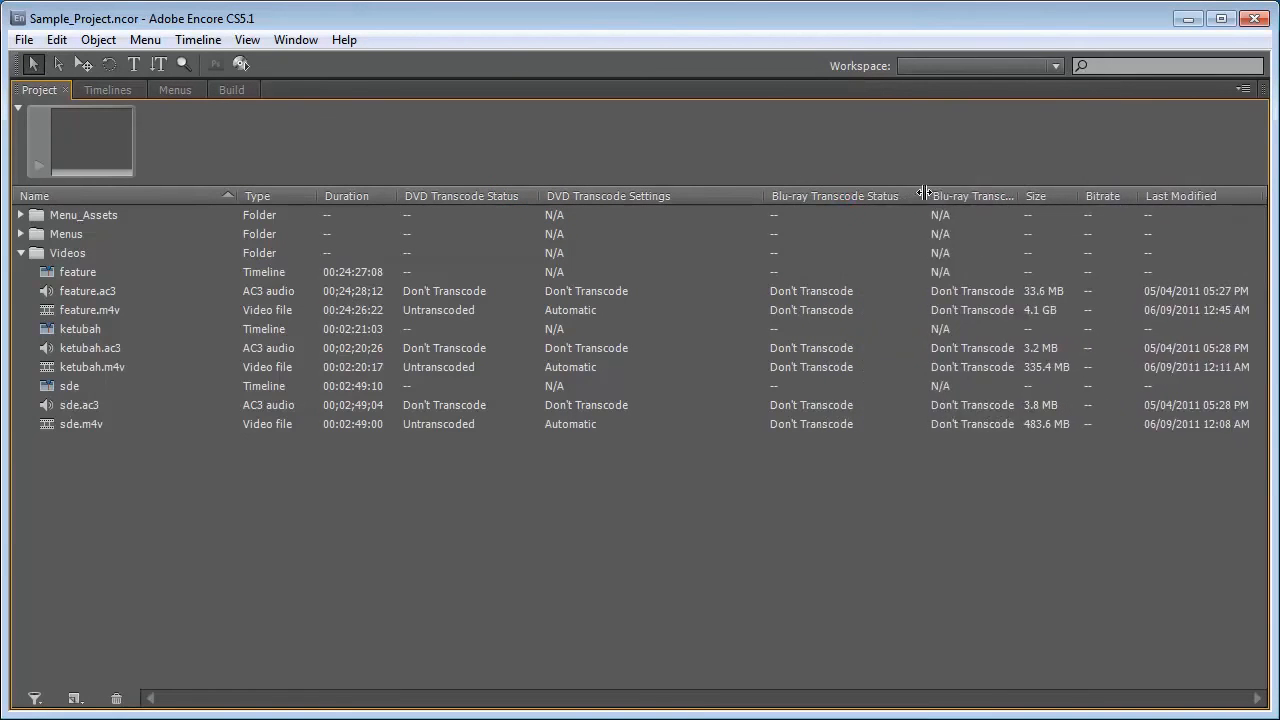
click(62, 296)
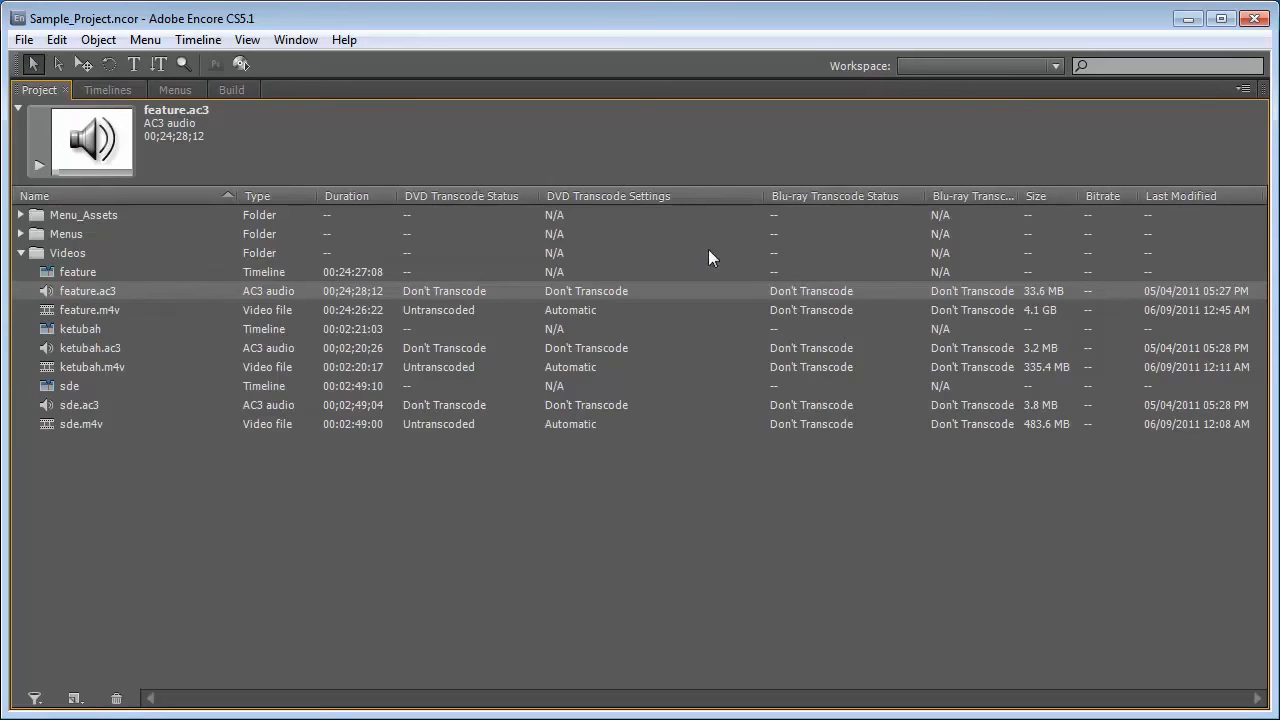
click(111, 310)
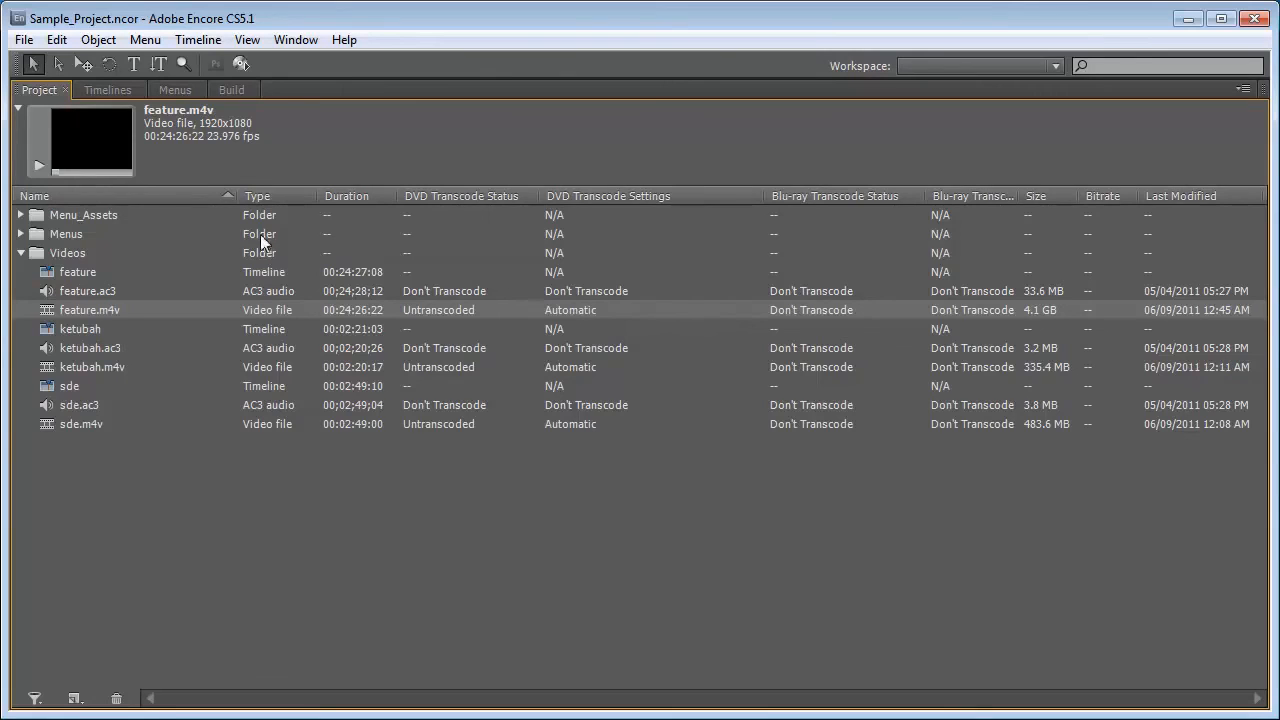
Restore the workspace, enlarge the build settings to fill the window, and keep the Blu-ray format with Blu-ray Image output.
key(grave)
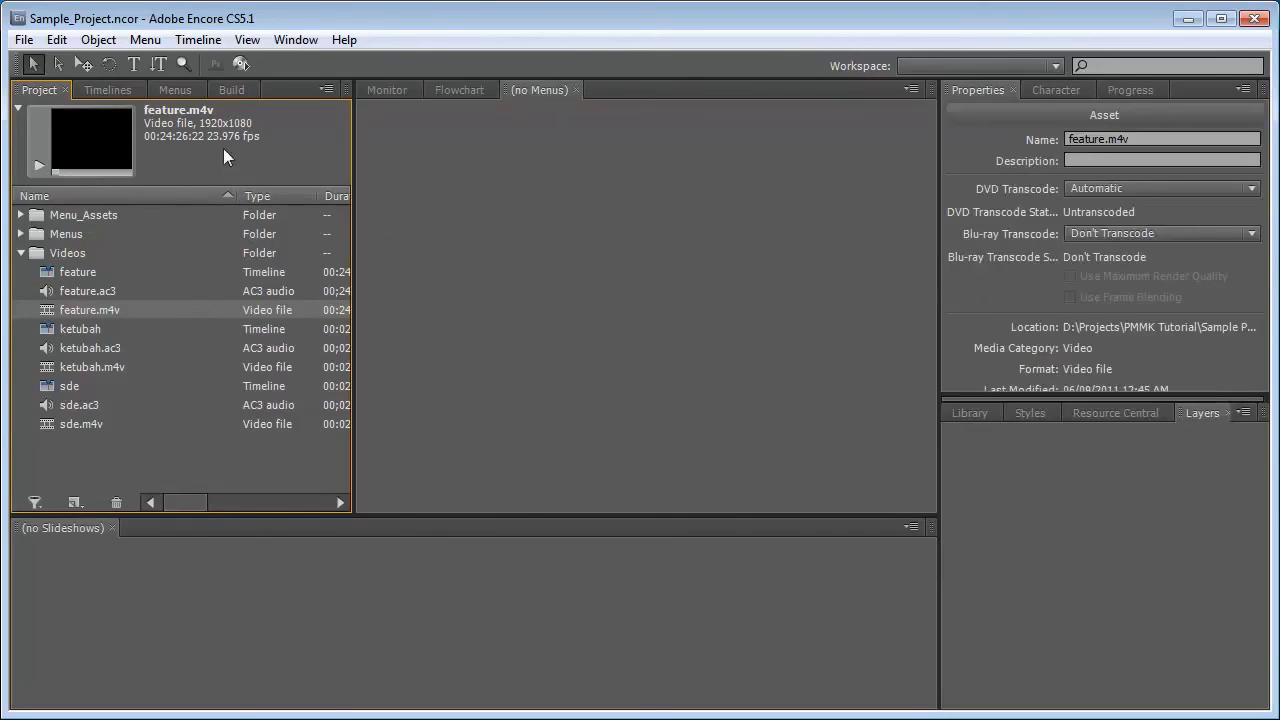
click(233, 90)
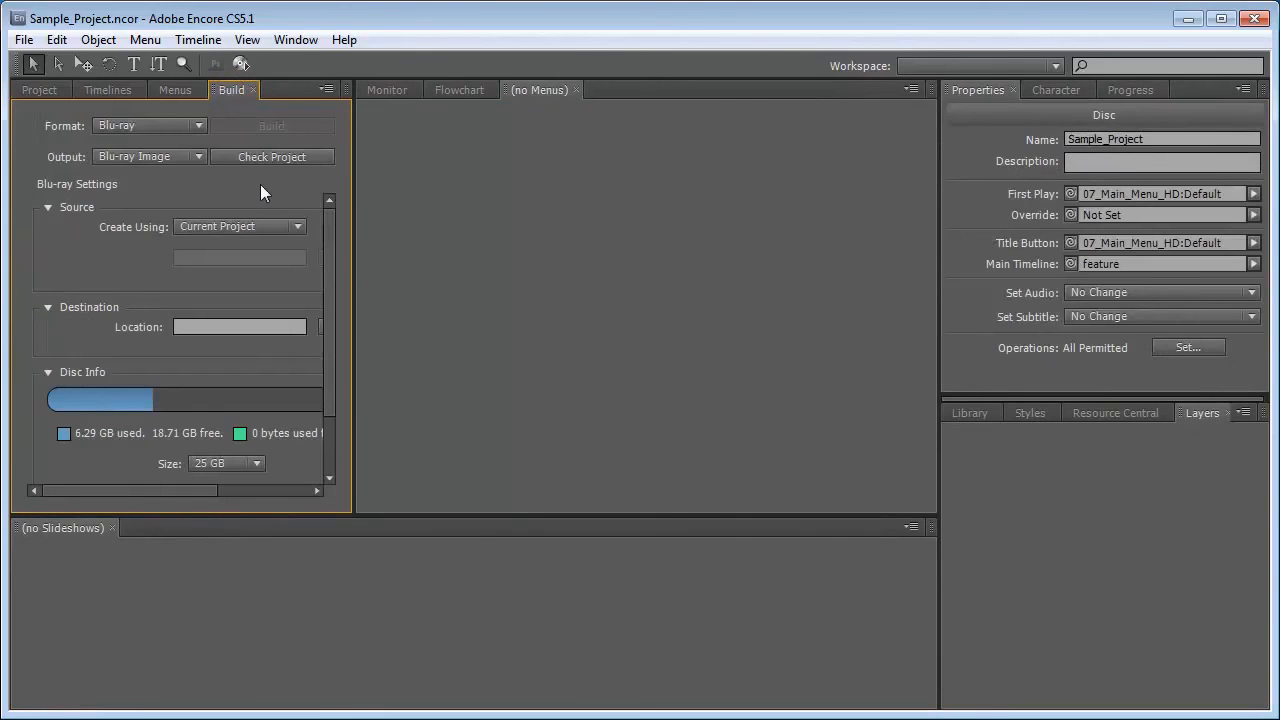
key(grave)
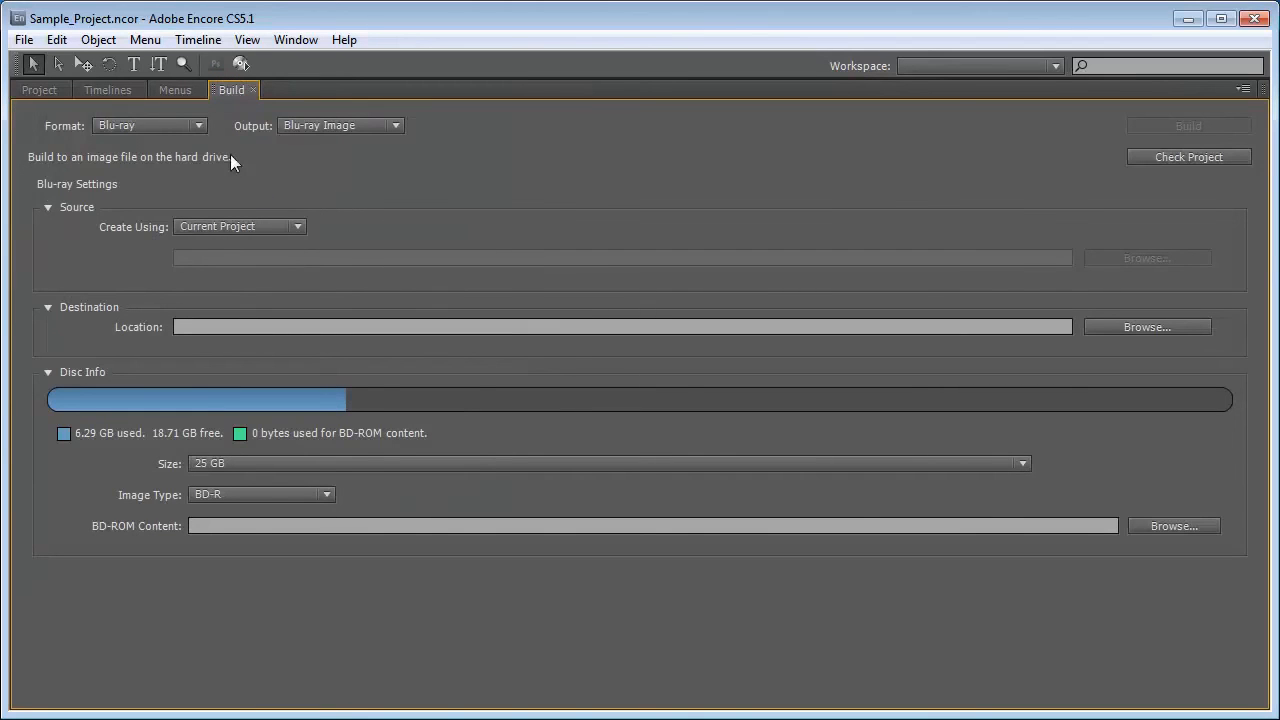
click(201, 127)
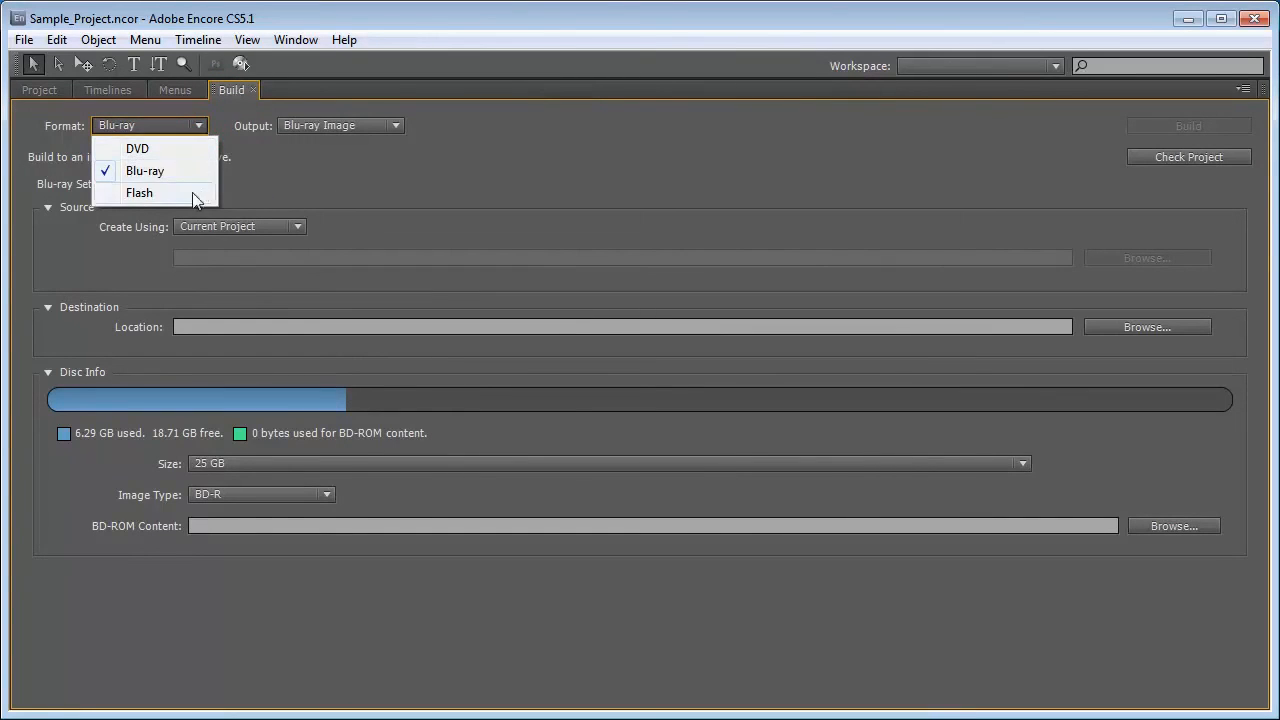
click(264, 189)
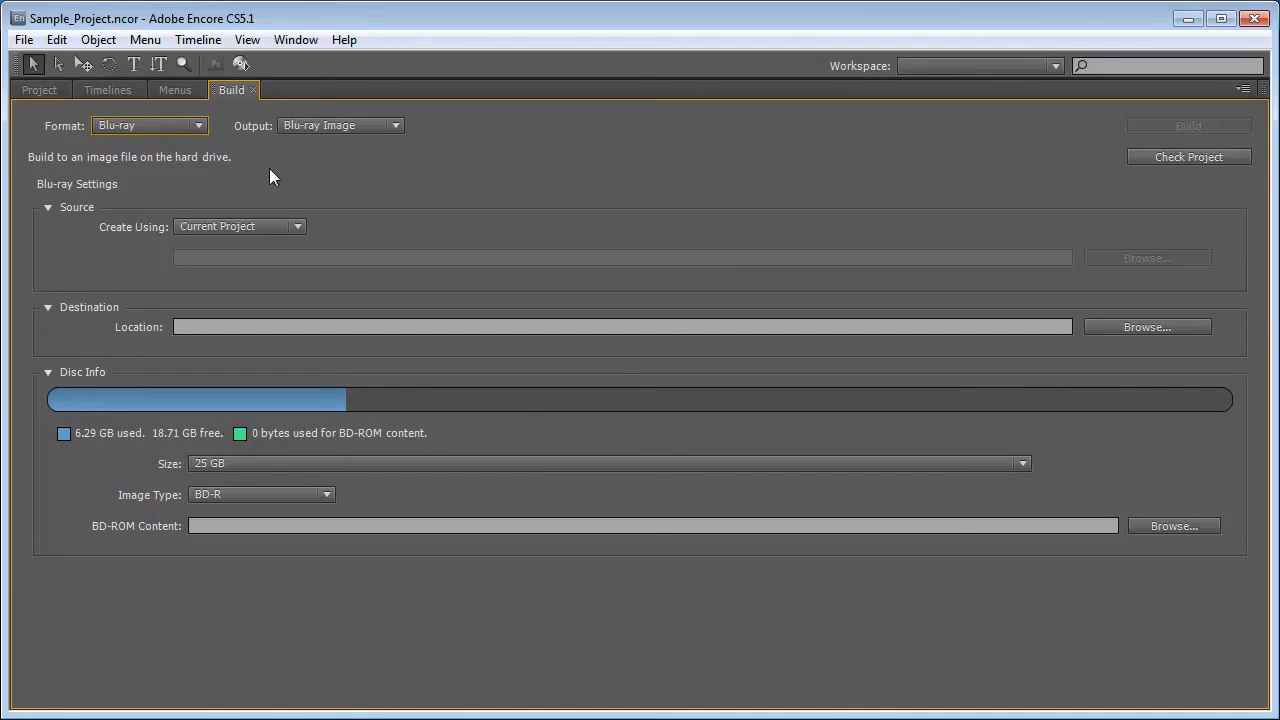
click(397, 124)
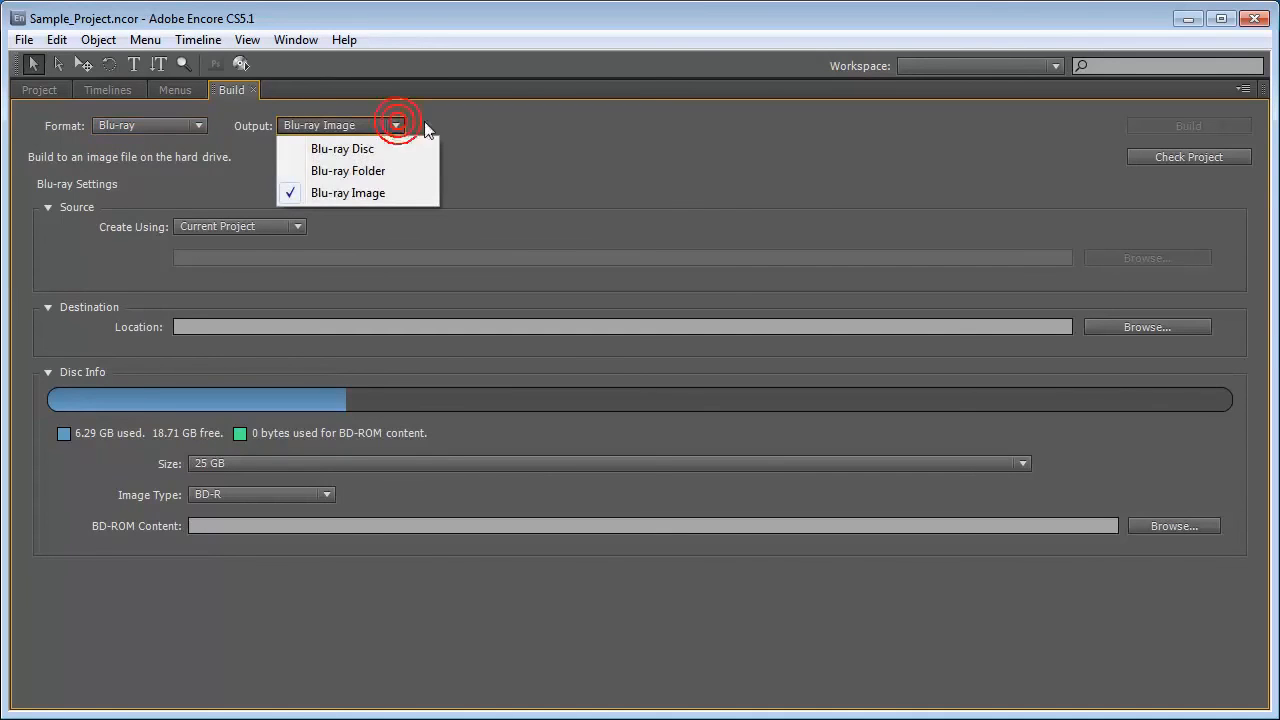
click(410, 194)
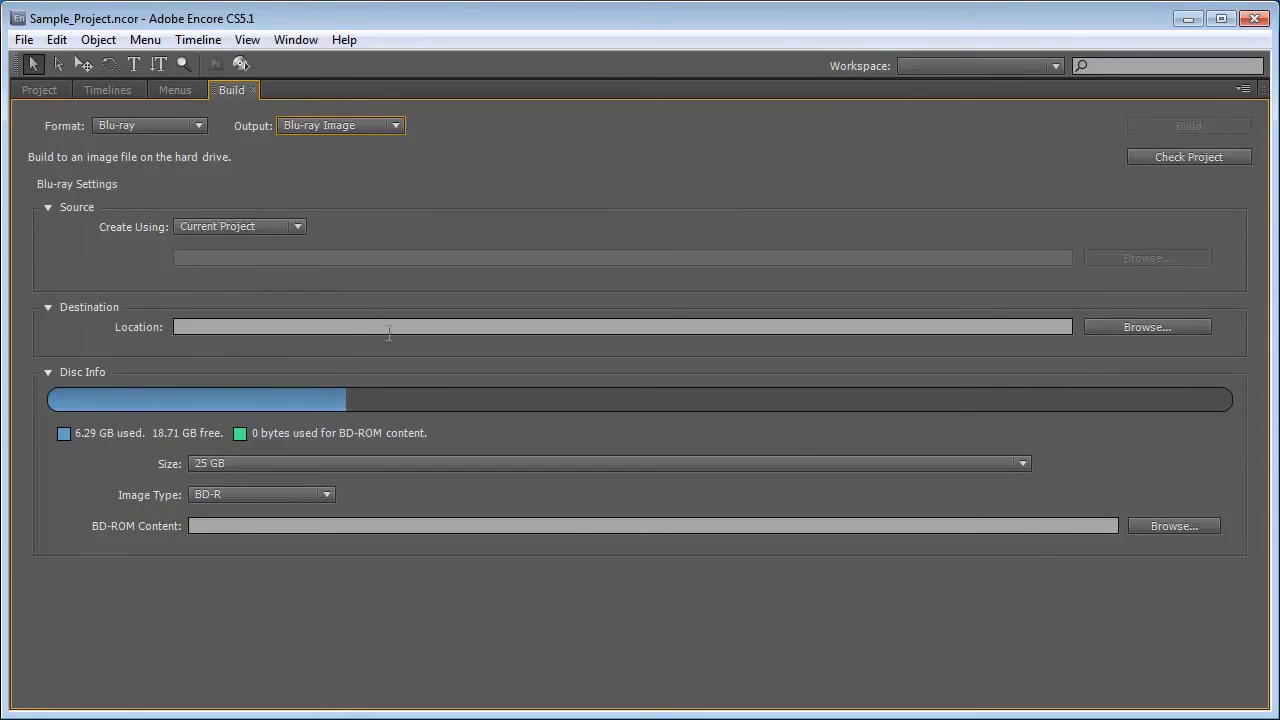
Set the build destination to Sample_Project.iso inside a new folder named Image in the Sample Project folder.
click(1154, 331)
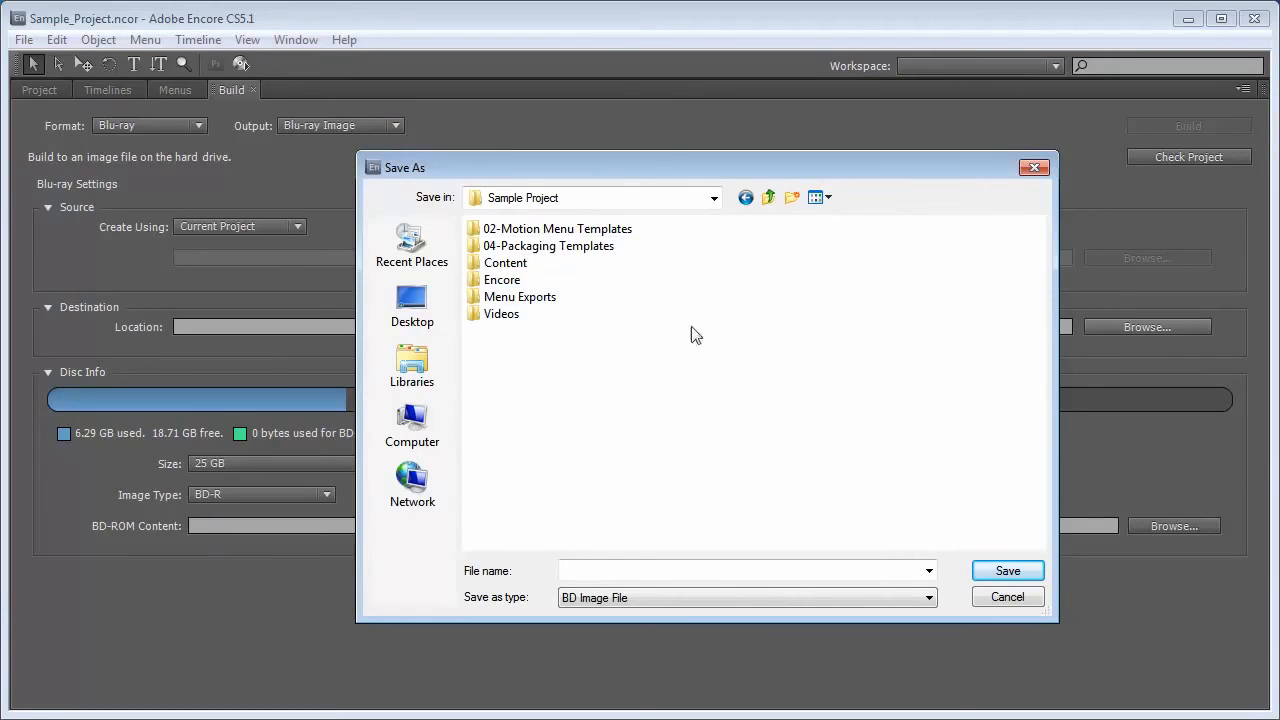
click(792, 197)
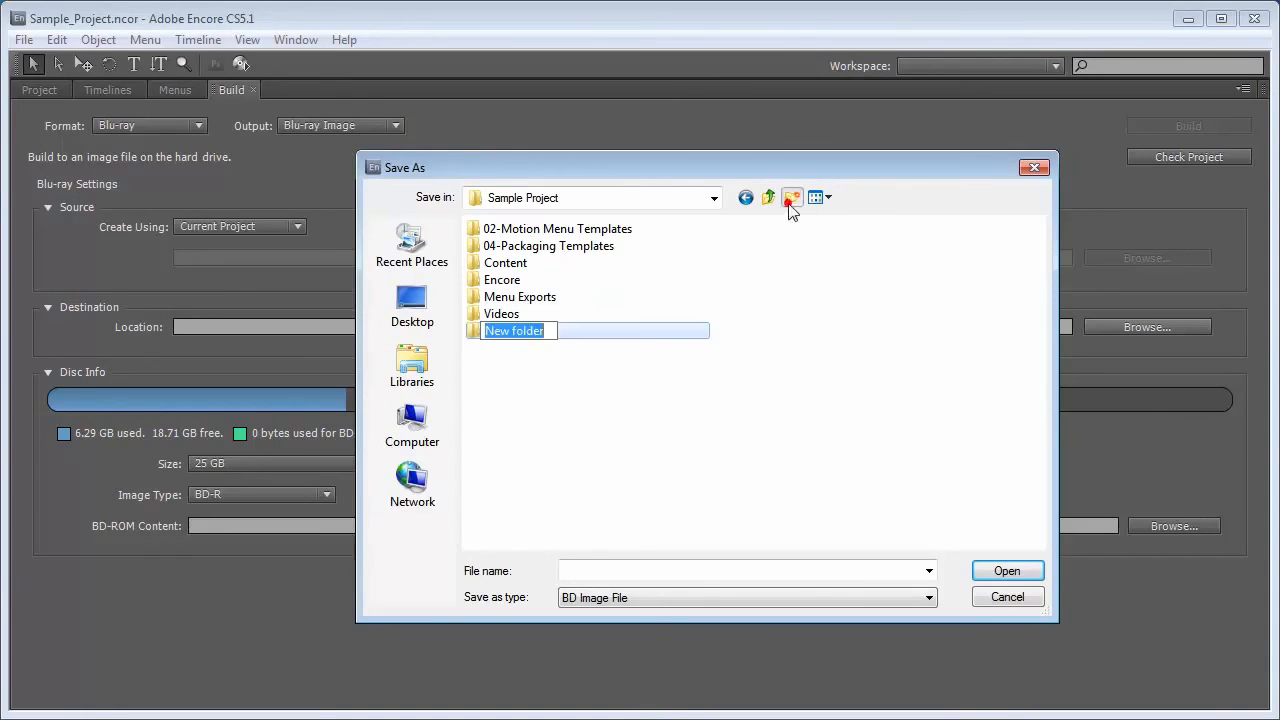
text(Image)
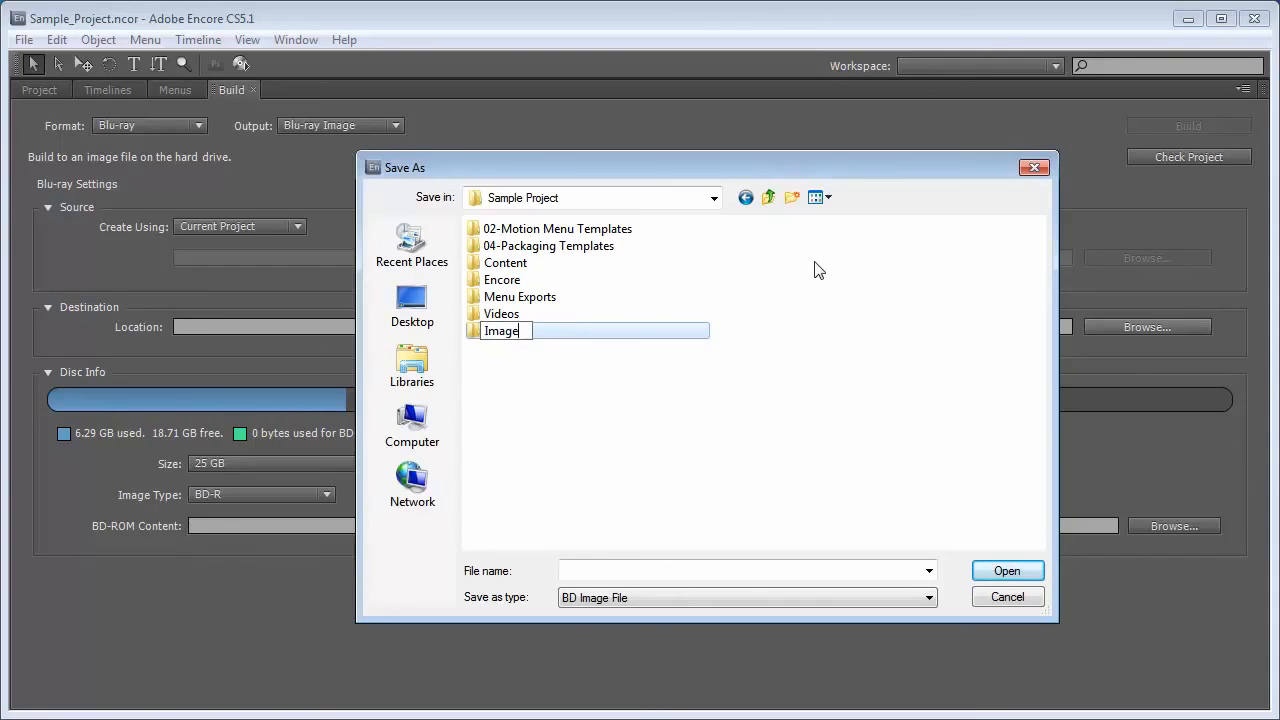
click(604, 400)
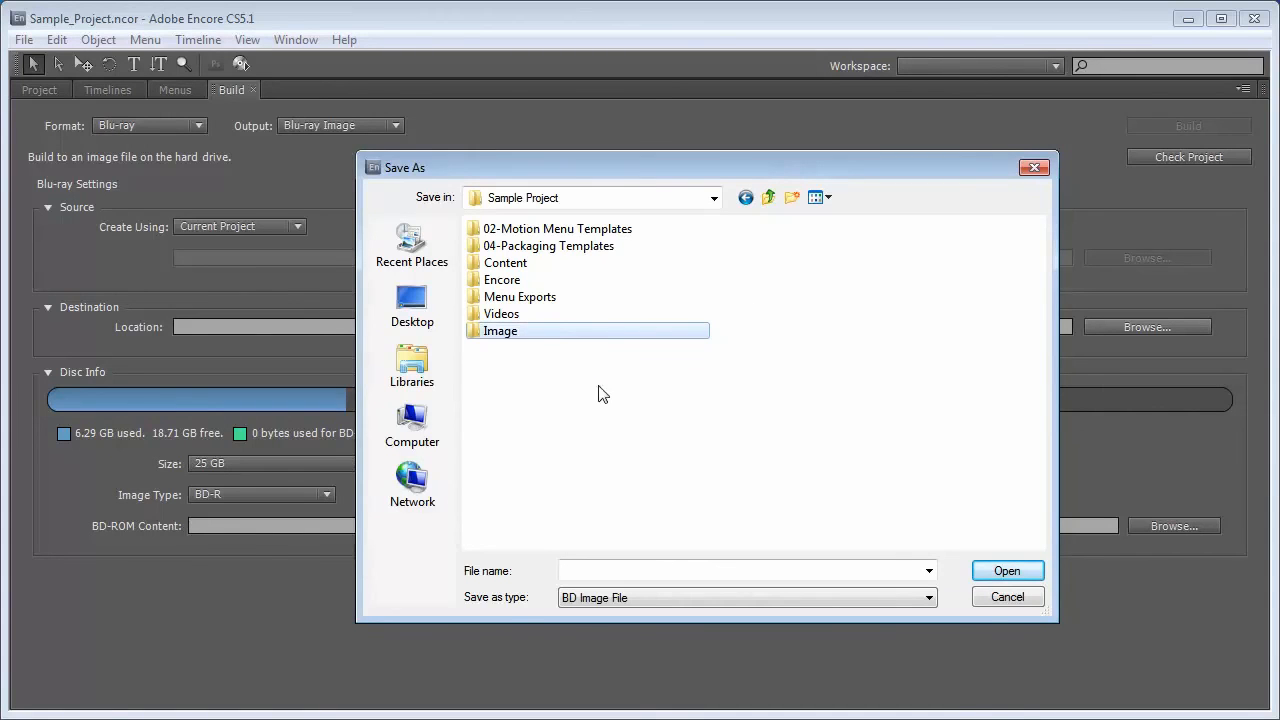
double_click(519, 333)
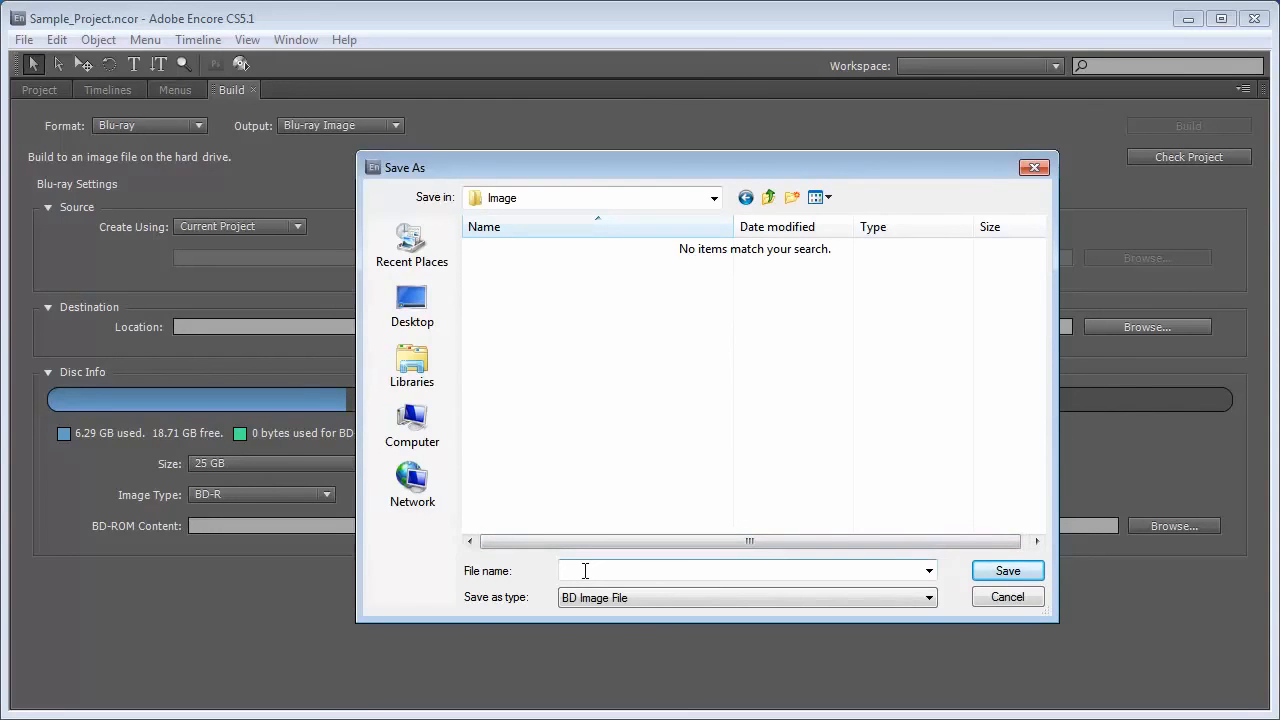
text(Sample_)
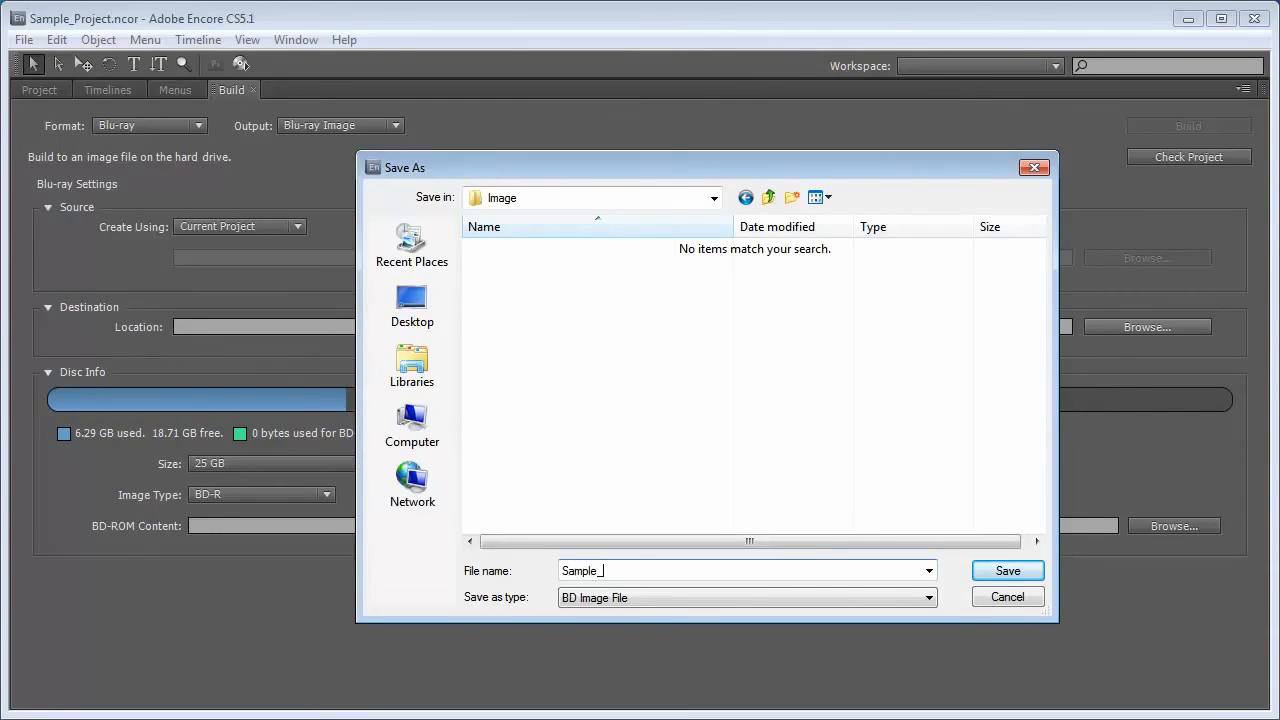
text(Project.iso)
click(1019, 572)
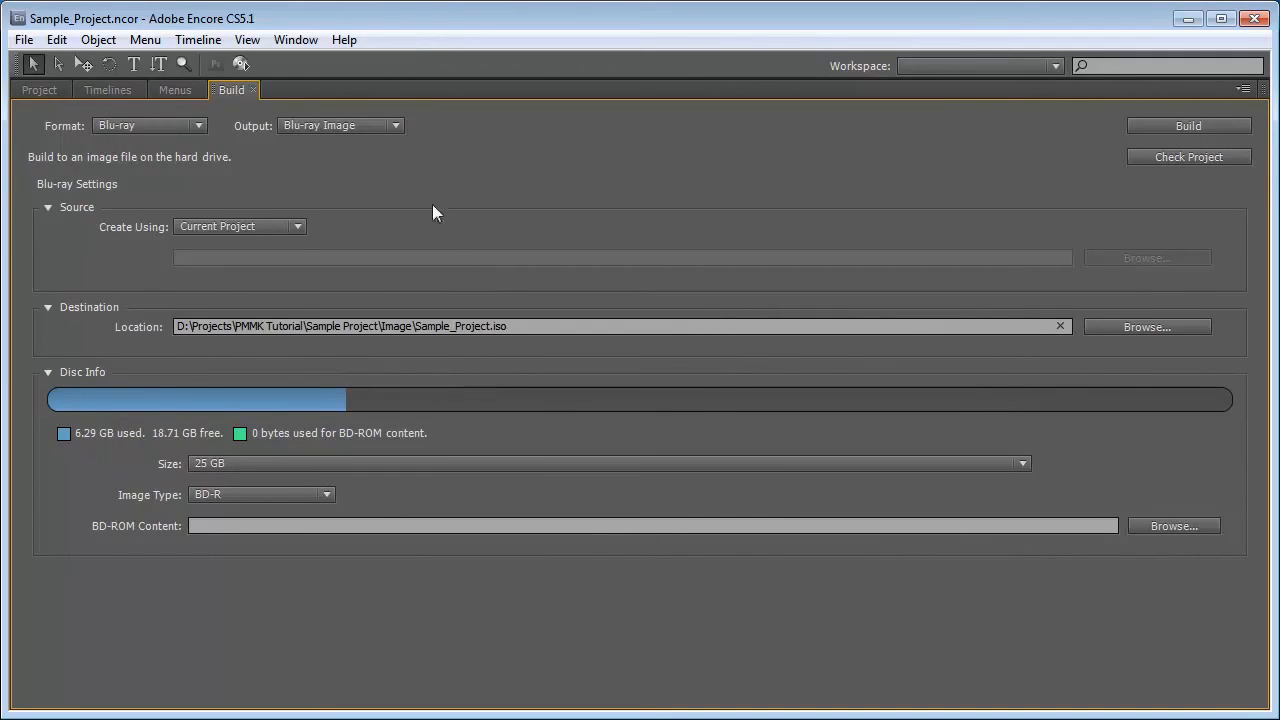
Review the recorder options of the Blu-ray Disc output, and return the output to Blu-ray Image.
click(395, 125)
click(377, 157)
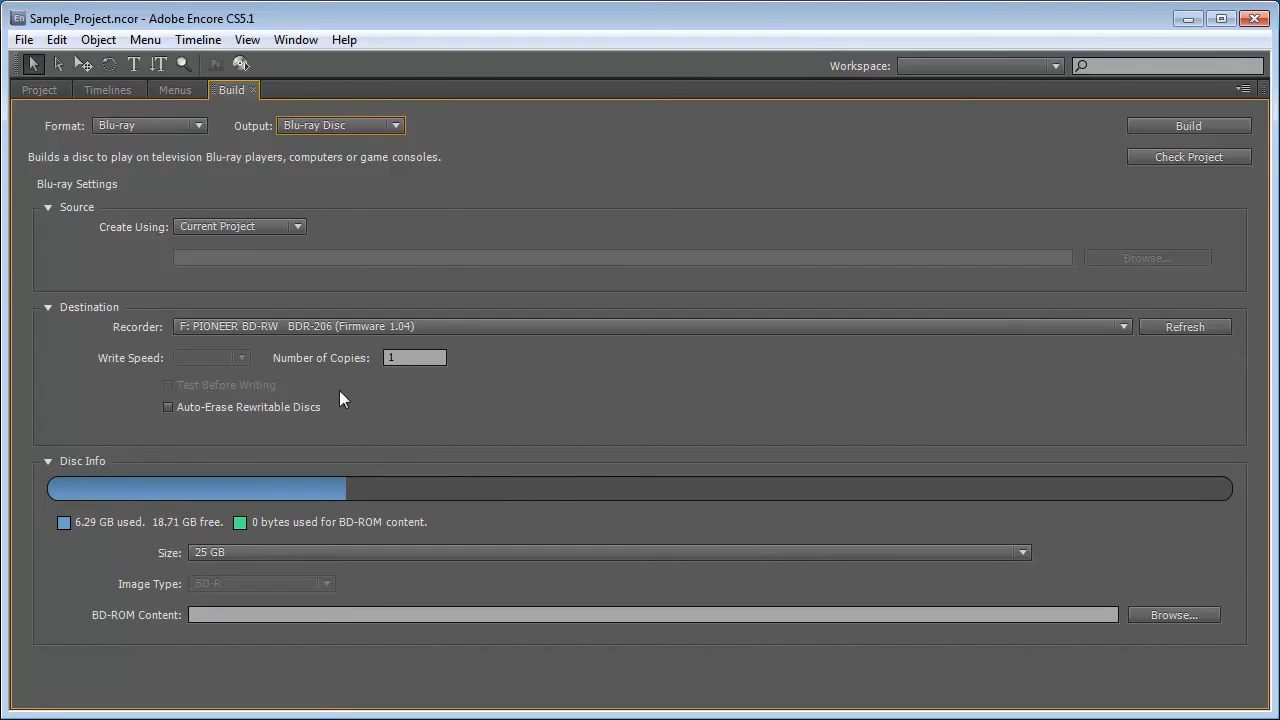
click(385, 126)
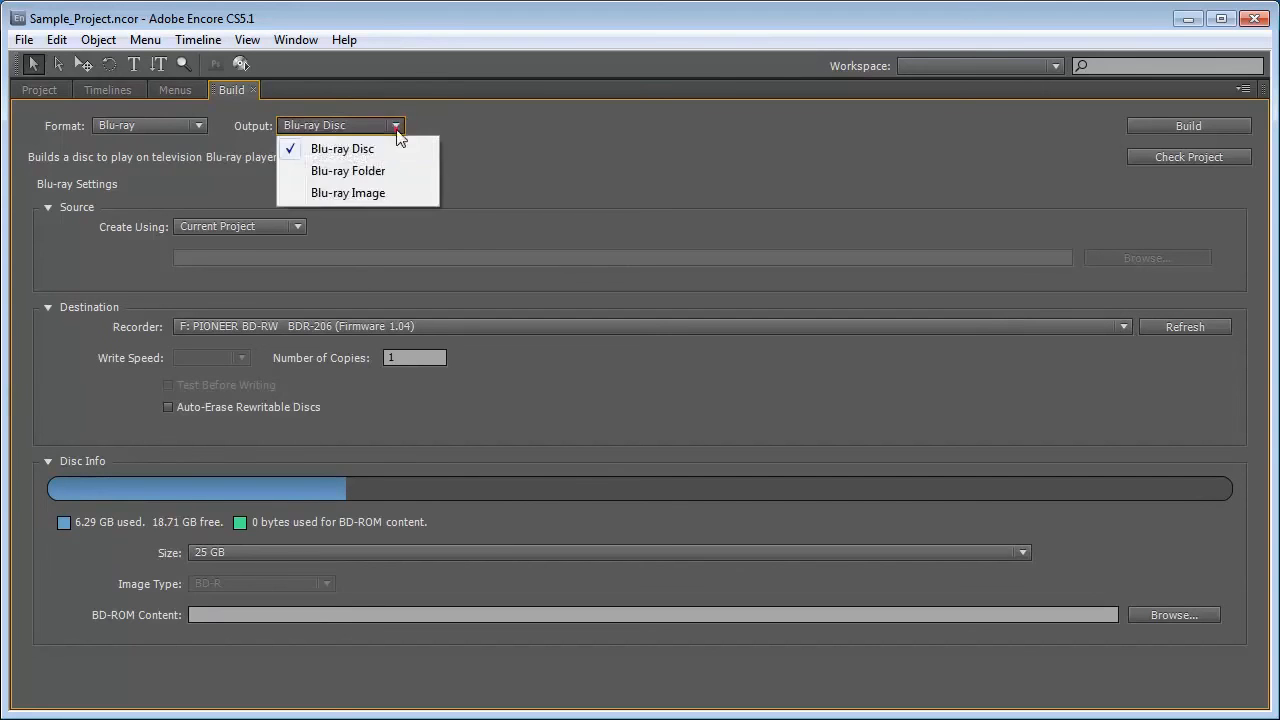
click(364, 195)
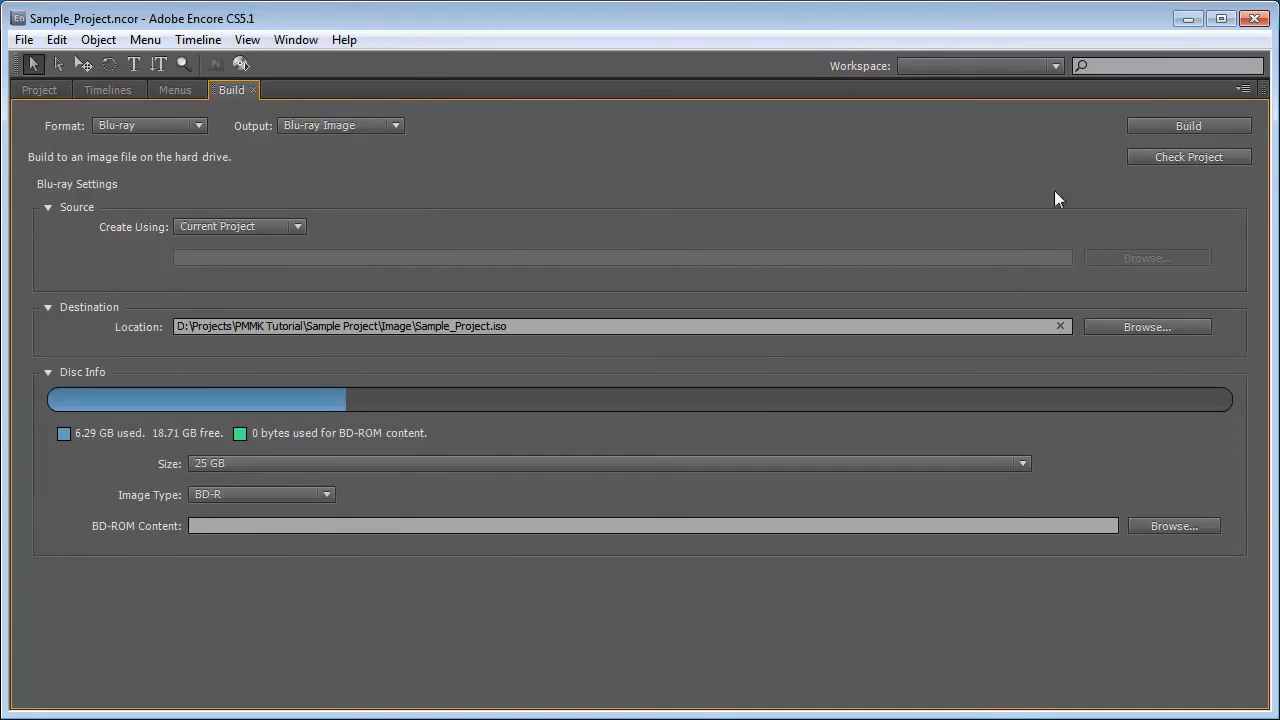
Run the project check with all checks enabled, review its problem list, and close the check window.
click(1201, 158)
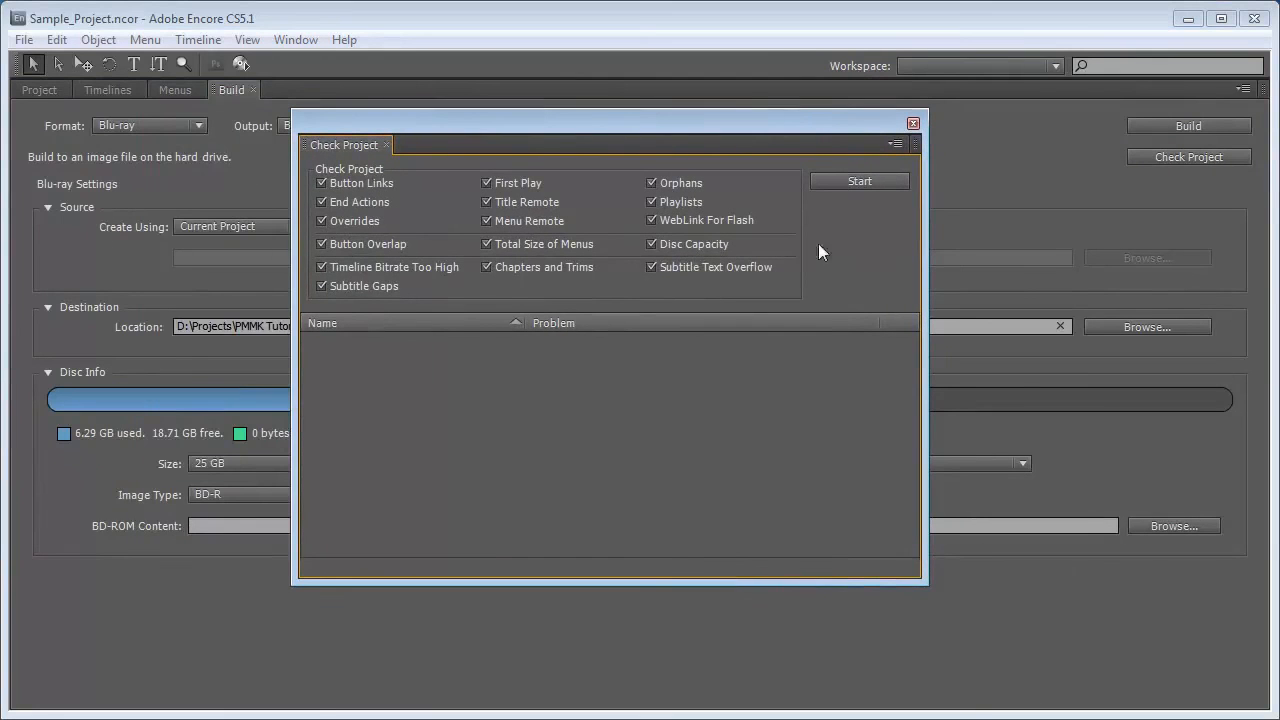
click(863, 190)
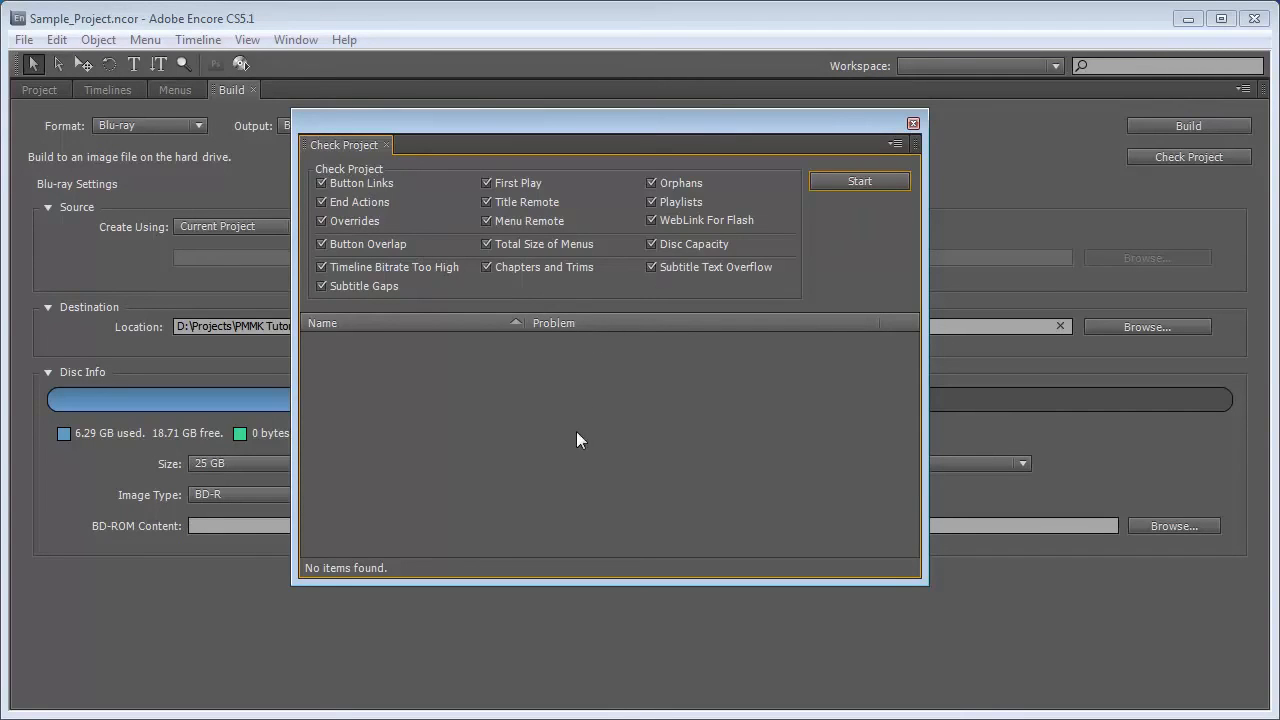
click(913, 124)
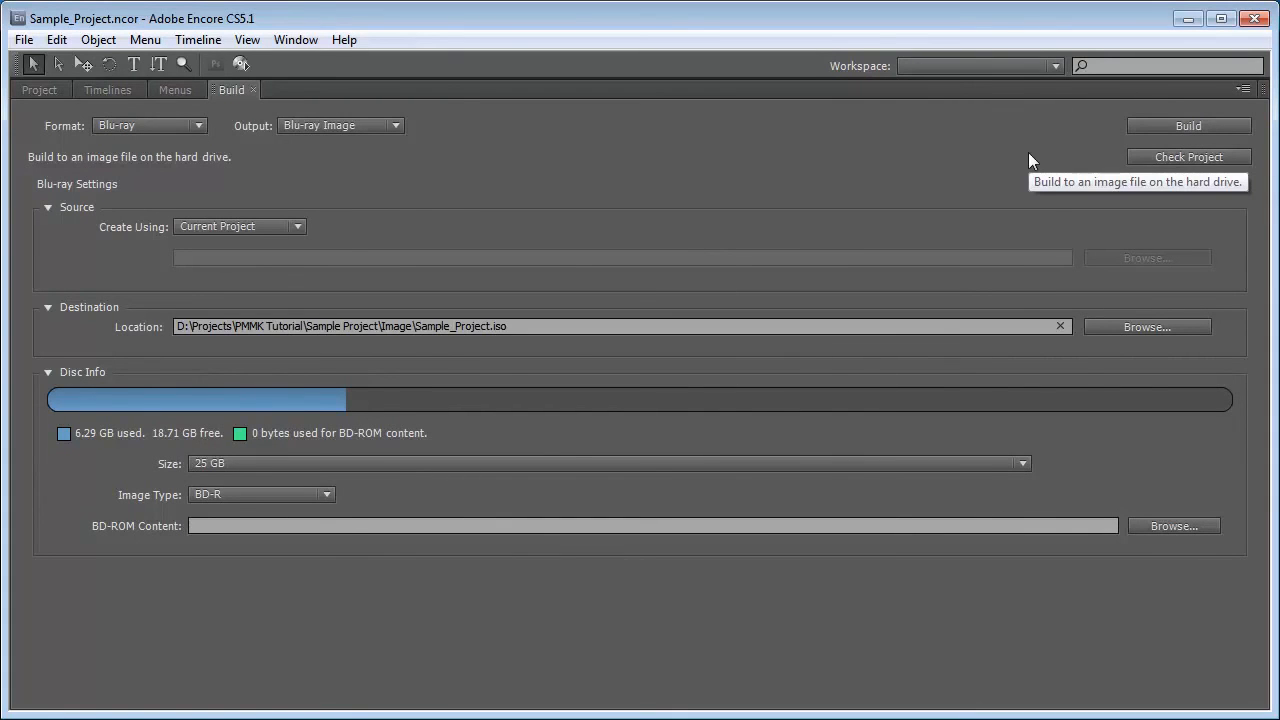
click(23, 41)
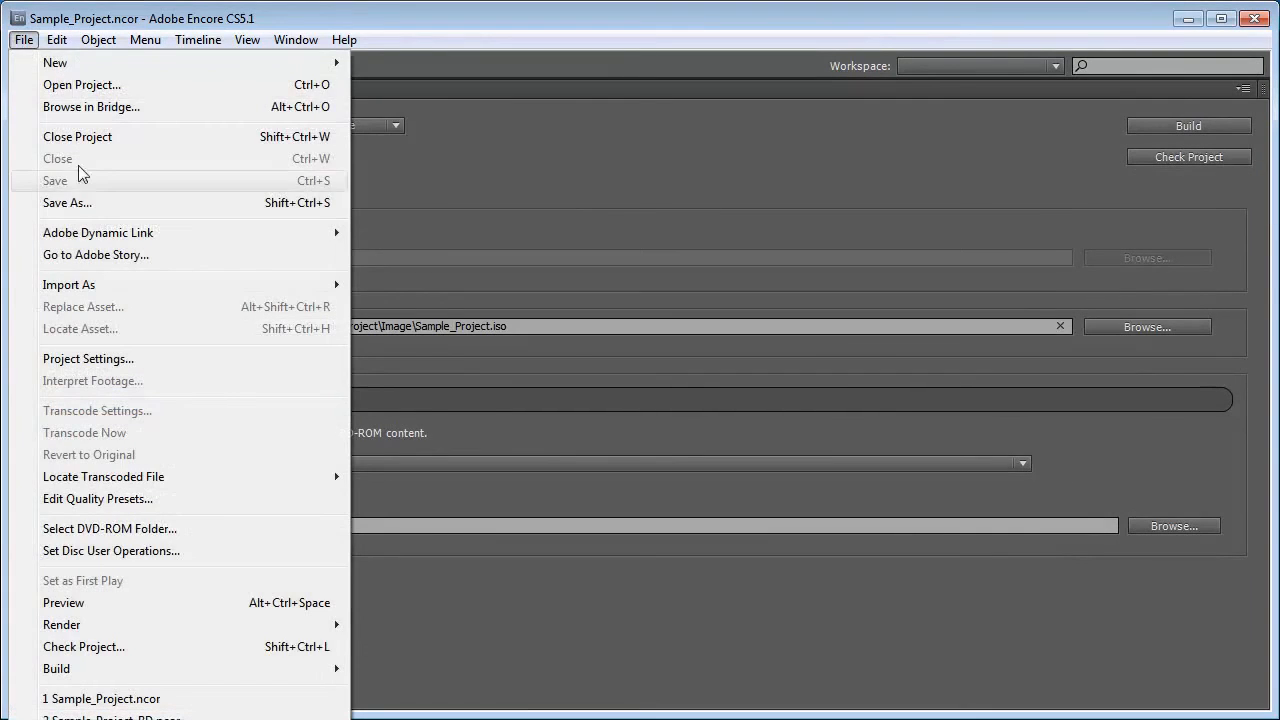
click(238, 18)
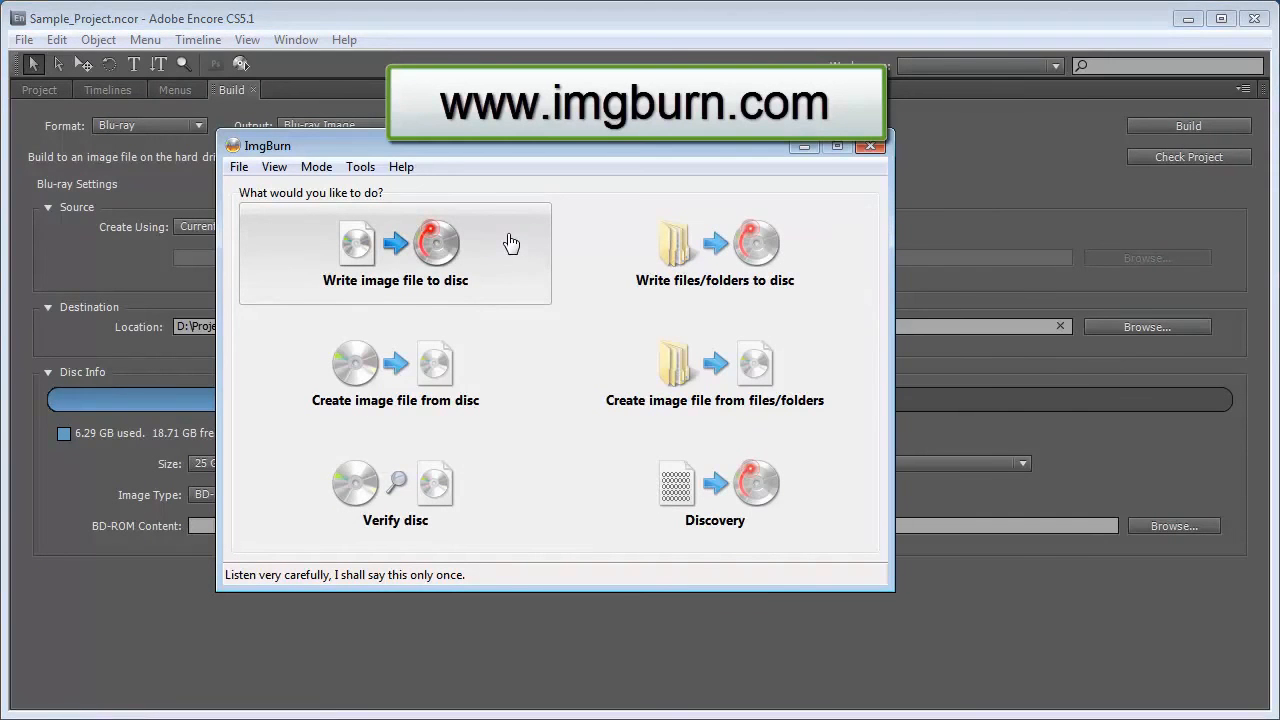
Review ImgBurn's options for writing an image file to disc, and read the Additional Notes in Encore_Quick_Reference_Guide_v3.pdf, minimizing both windows.
click(452, 275)
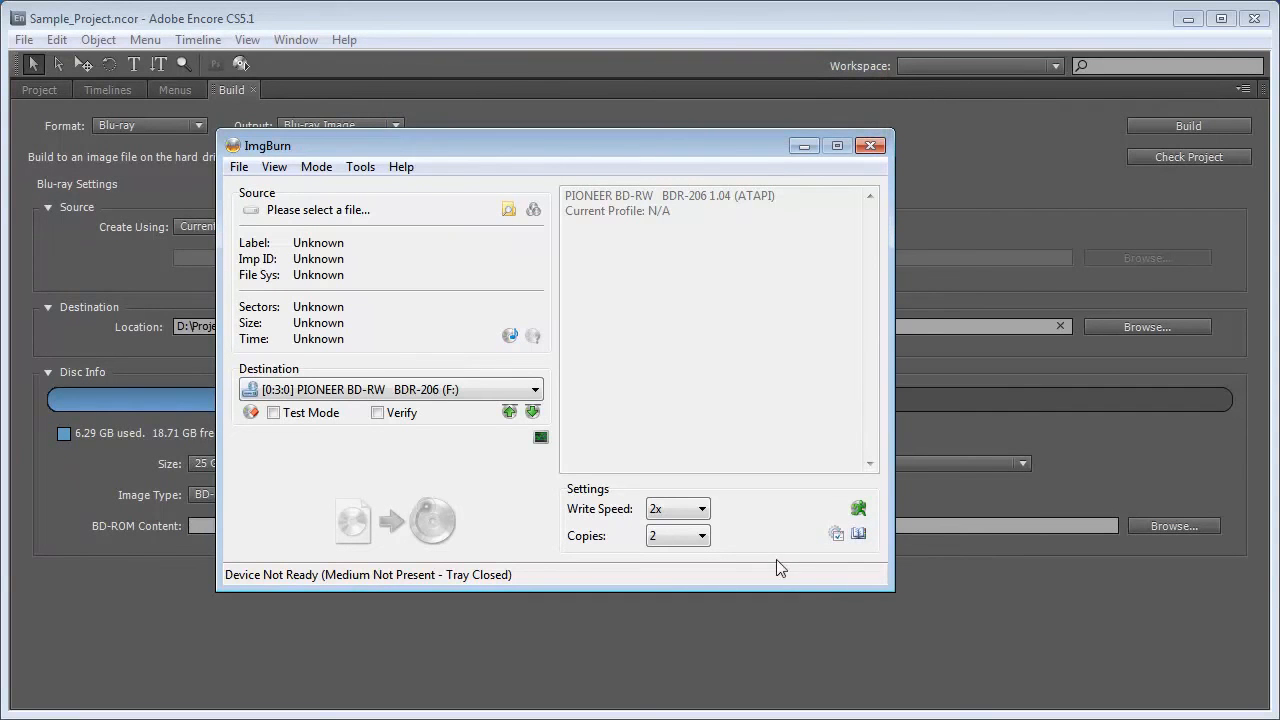
click(806, 147)
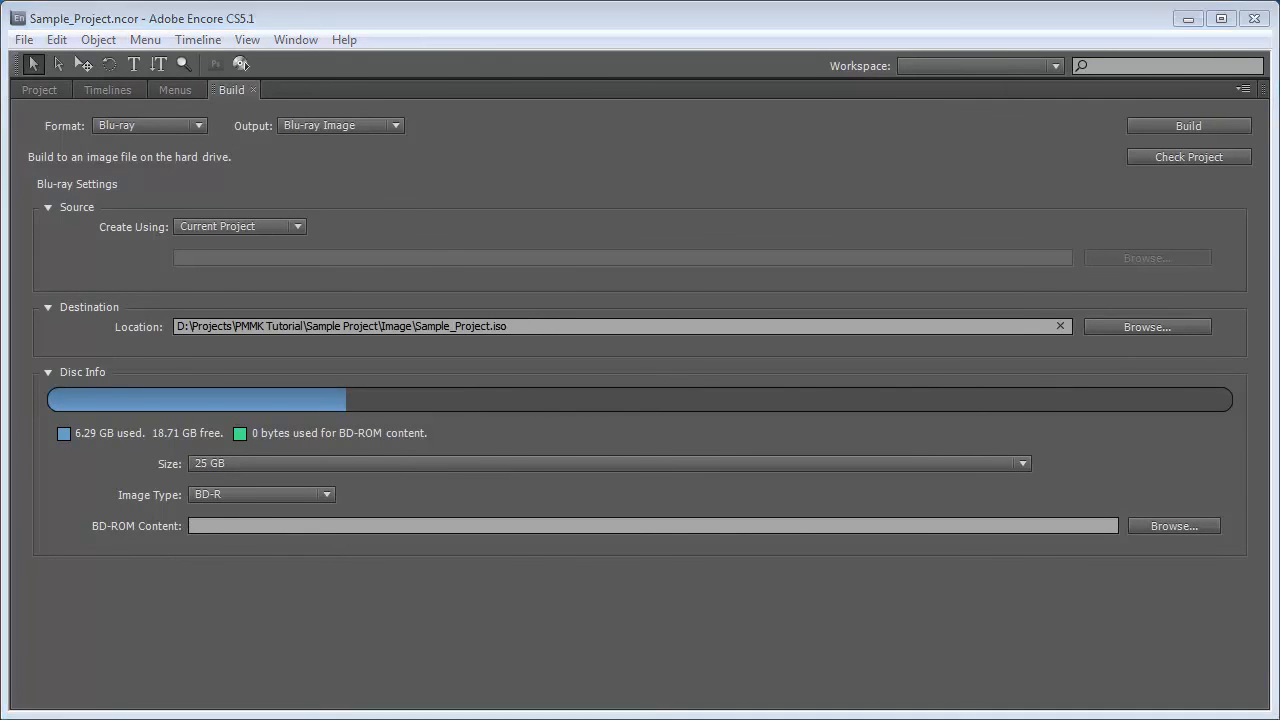
click(86, 718)
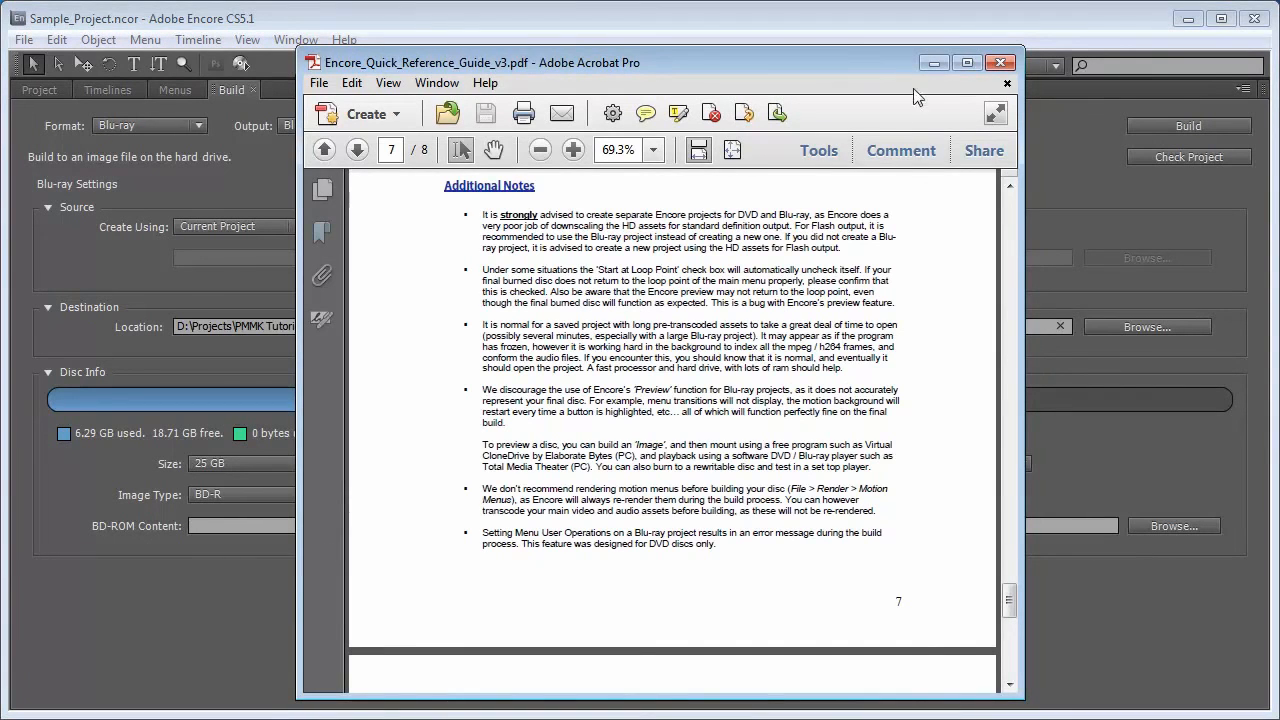
click(930, 67)
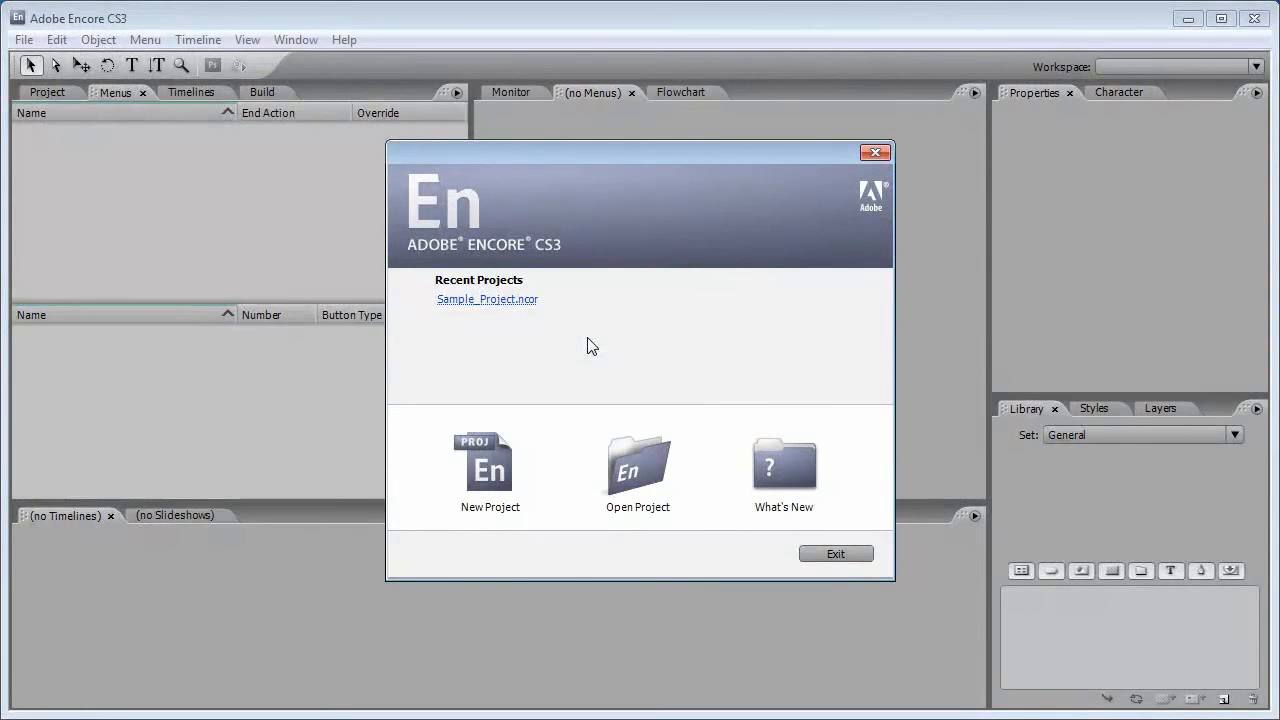
In Encore CS3, start a new Blu-ray project named Sample_Project_CS3 with dimensions of 1920 x 1080.
click(487, 449)
click(520, 258)
double_click(525, 257)
text(Samp)
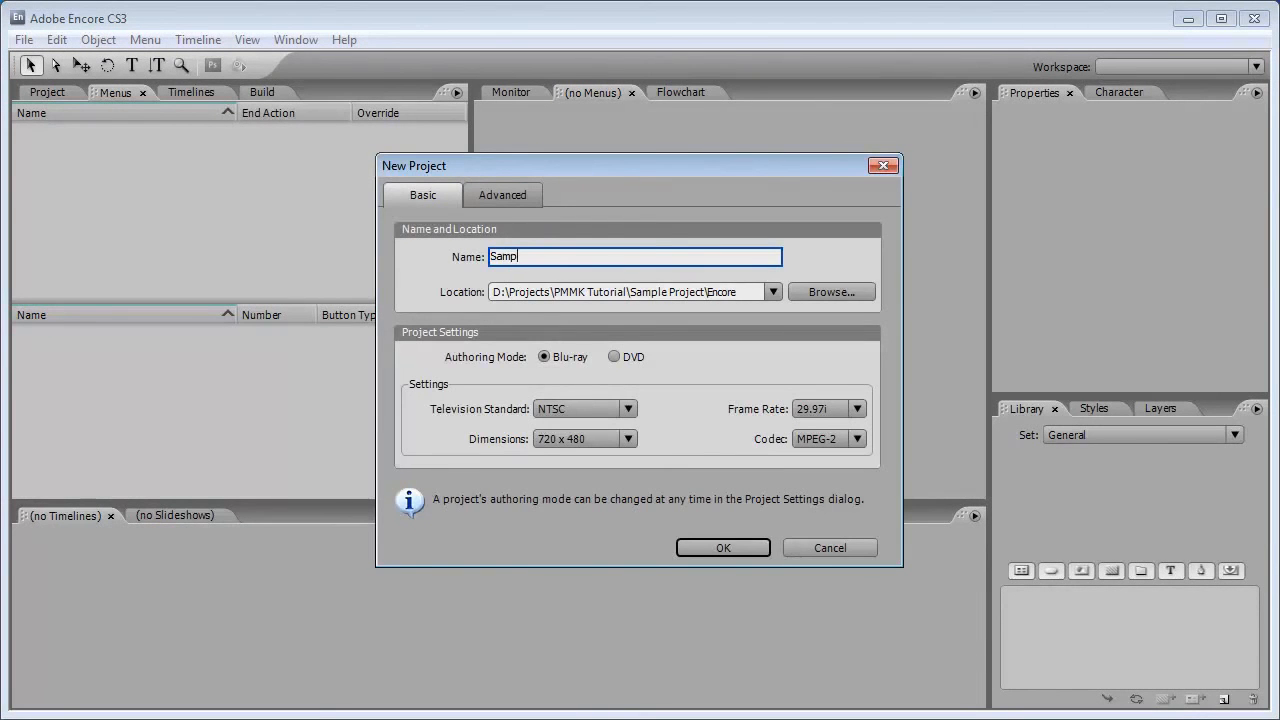
text(le_Project_CS3)
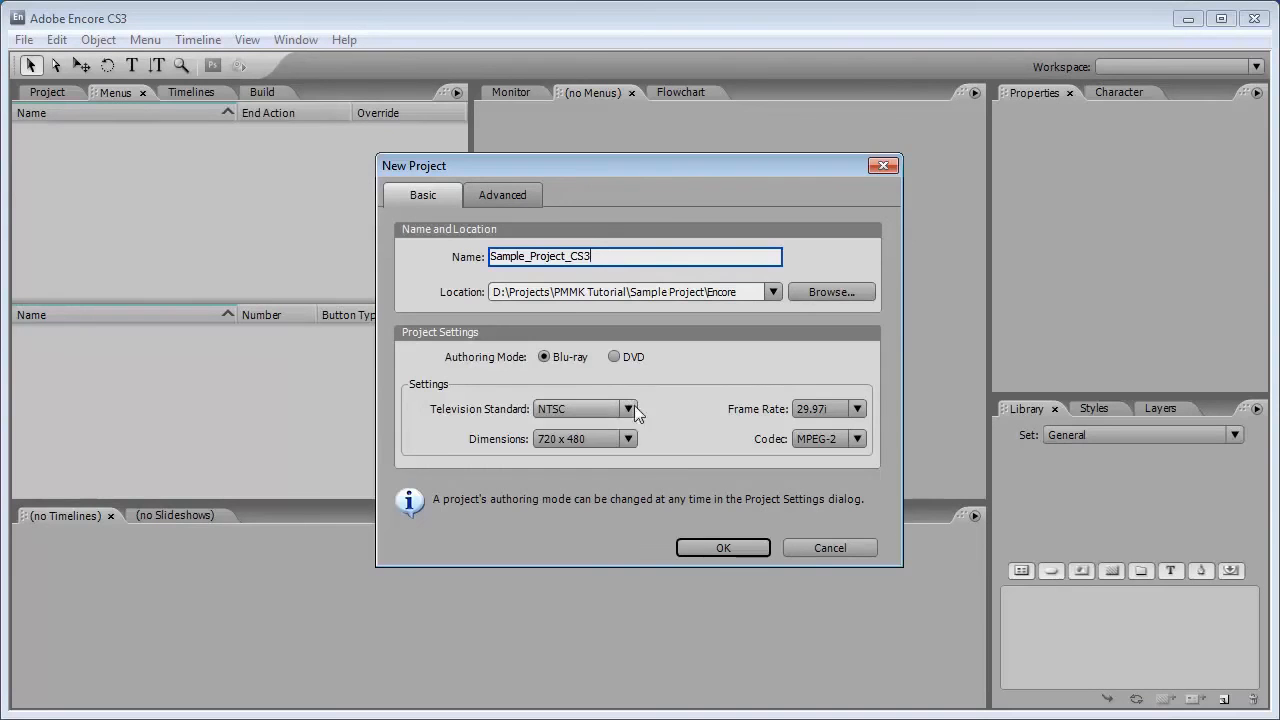
click(630, 439)
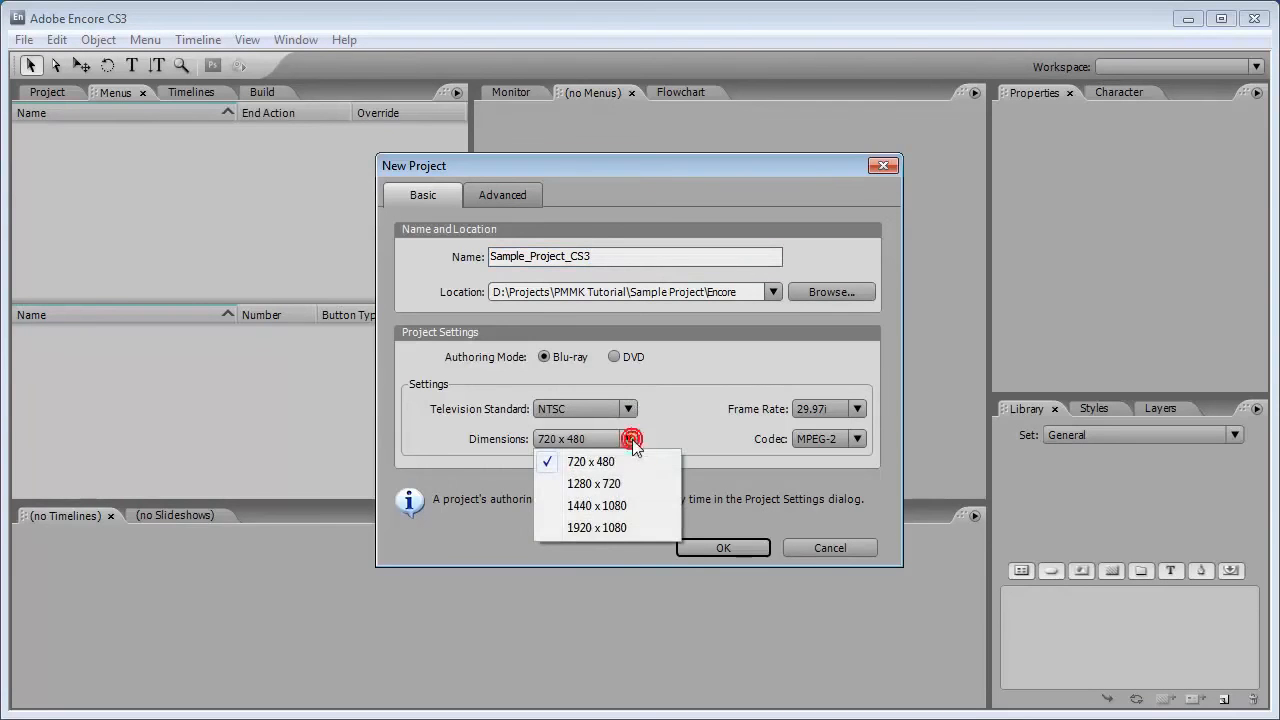
click(580, 530)
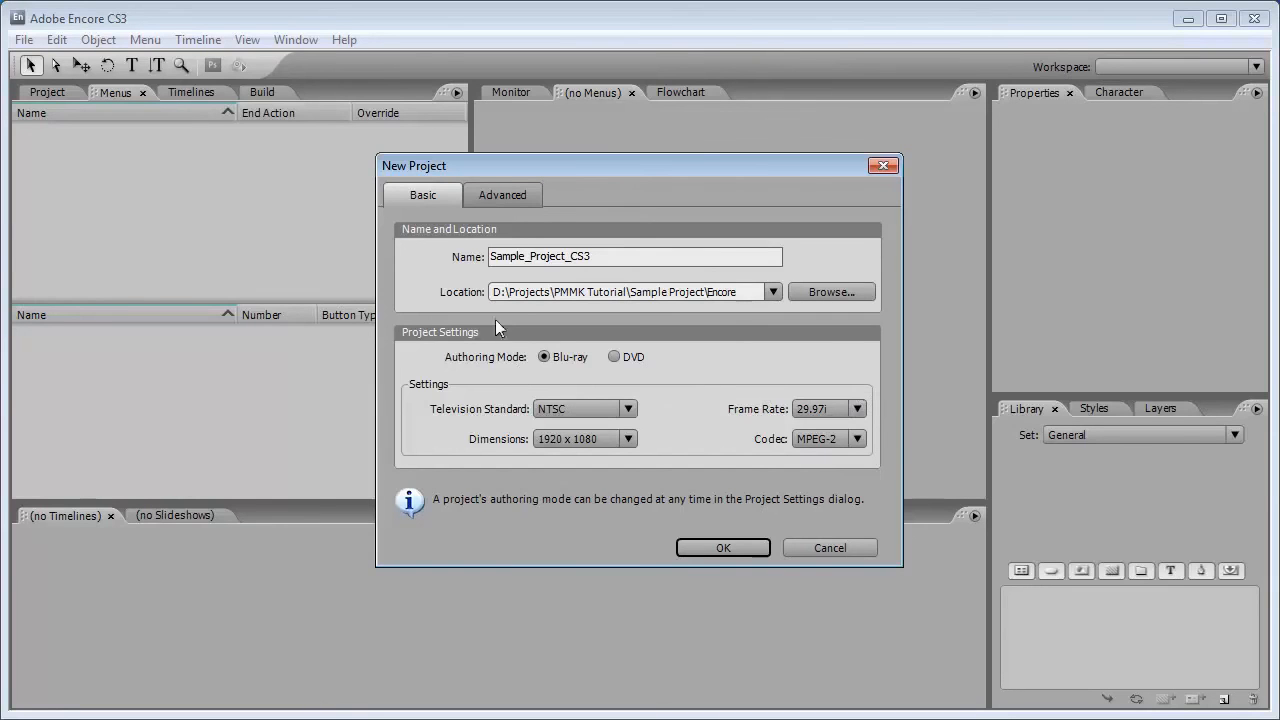
Set the maximum audio/video bitrate for automatic transcoding to 20.0 Mbps and create the project.
click(499, 194)
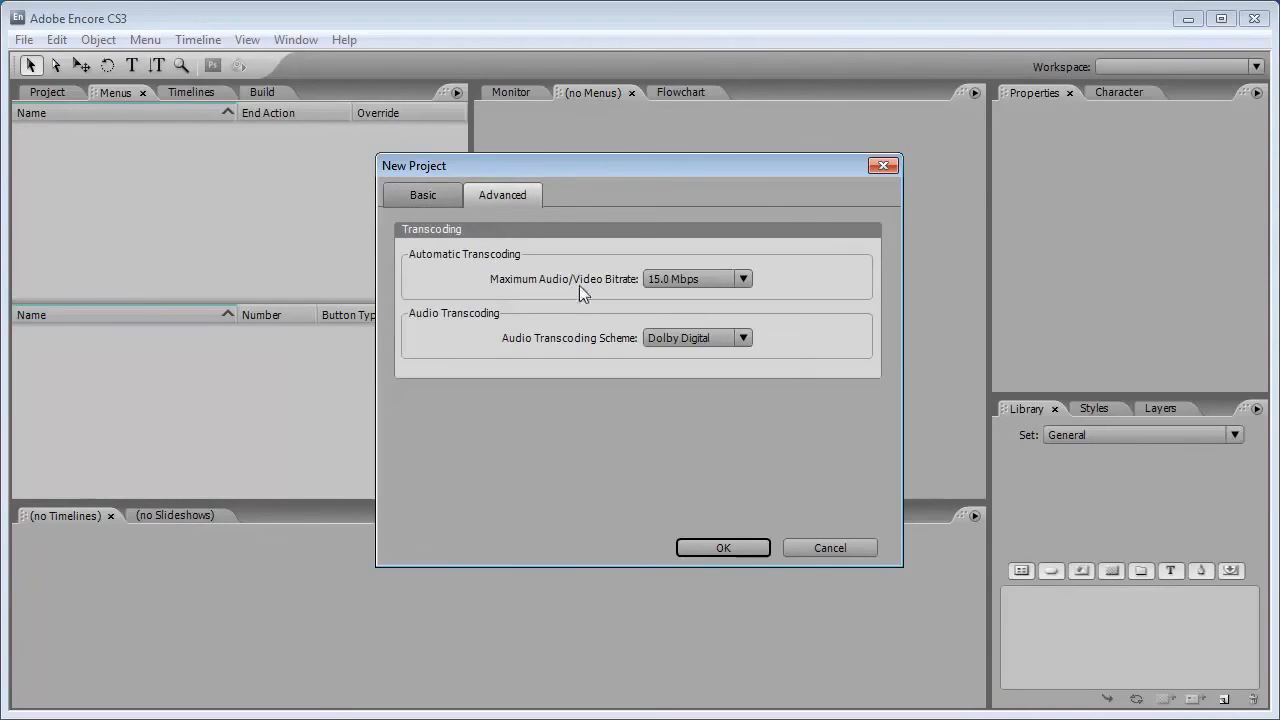
click(743, 279)
click(716, 390)
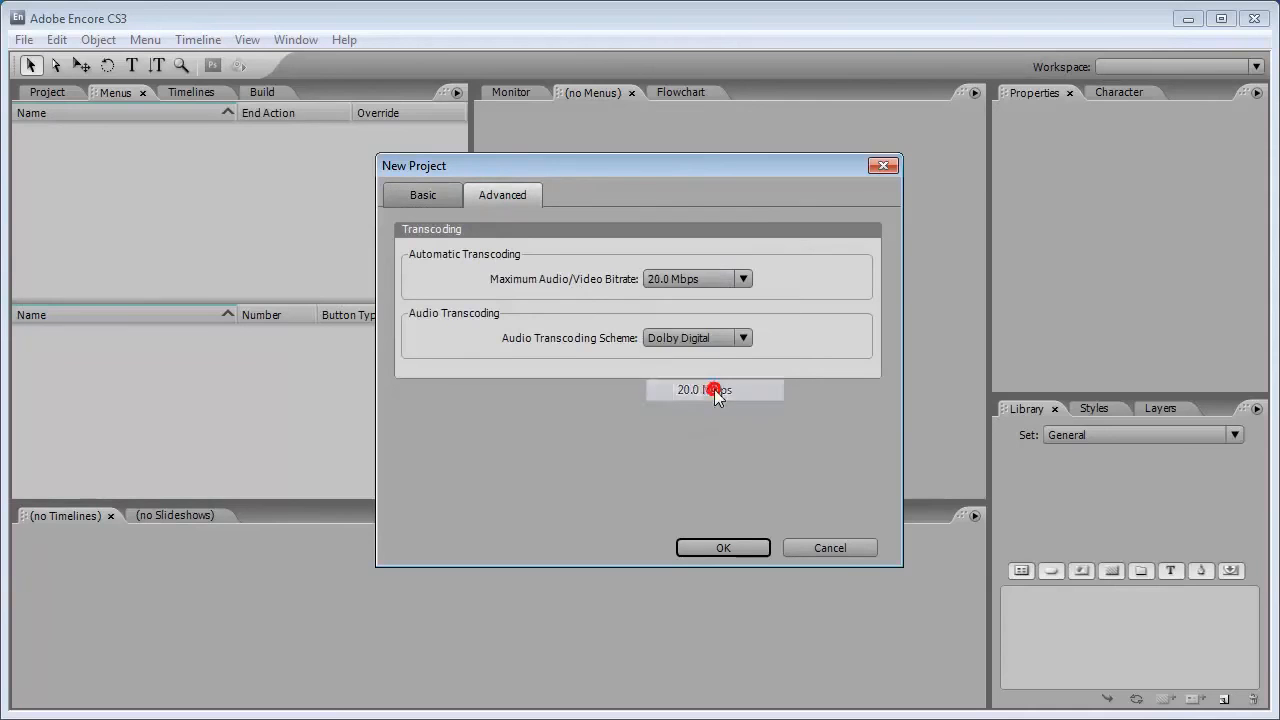
click(446, 195)
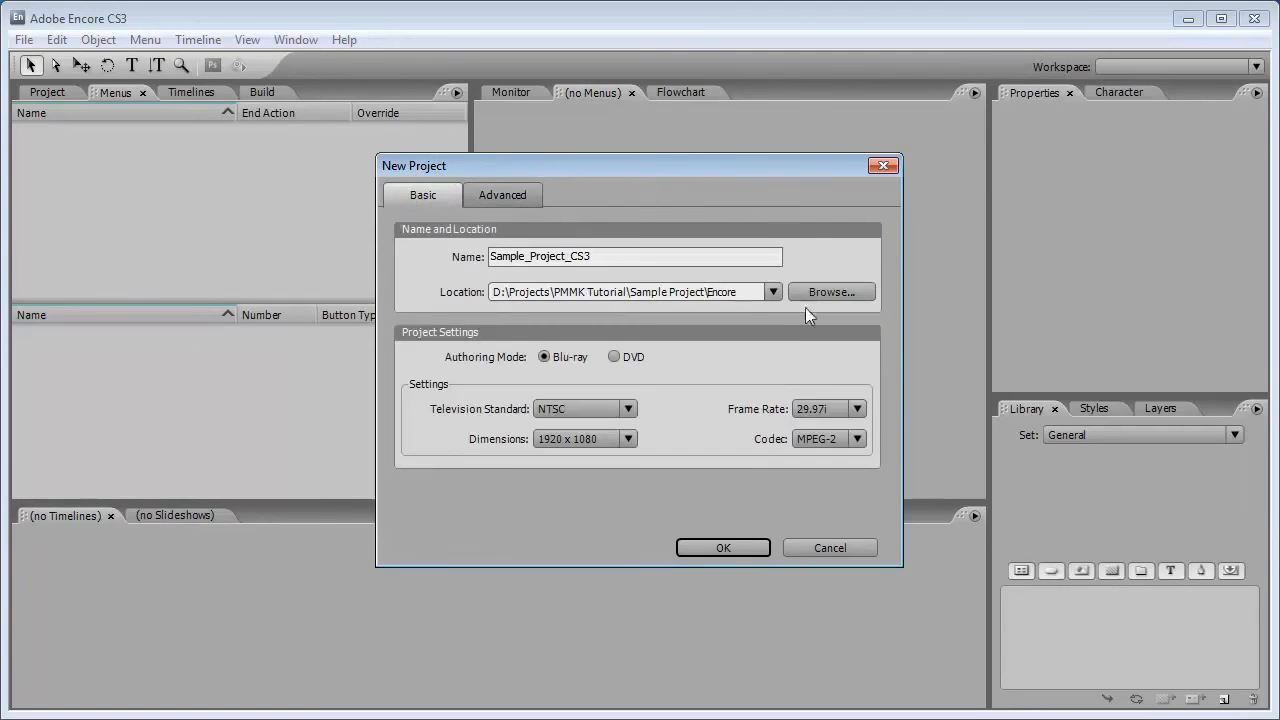
click(717, 546)
Create a folder named Menus in the project.
click(55, 91)
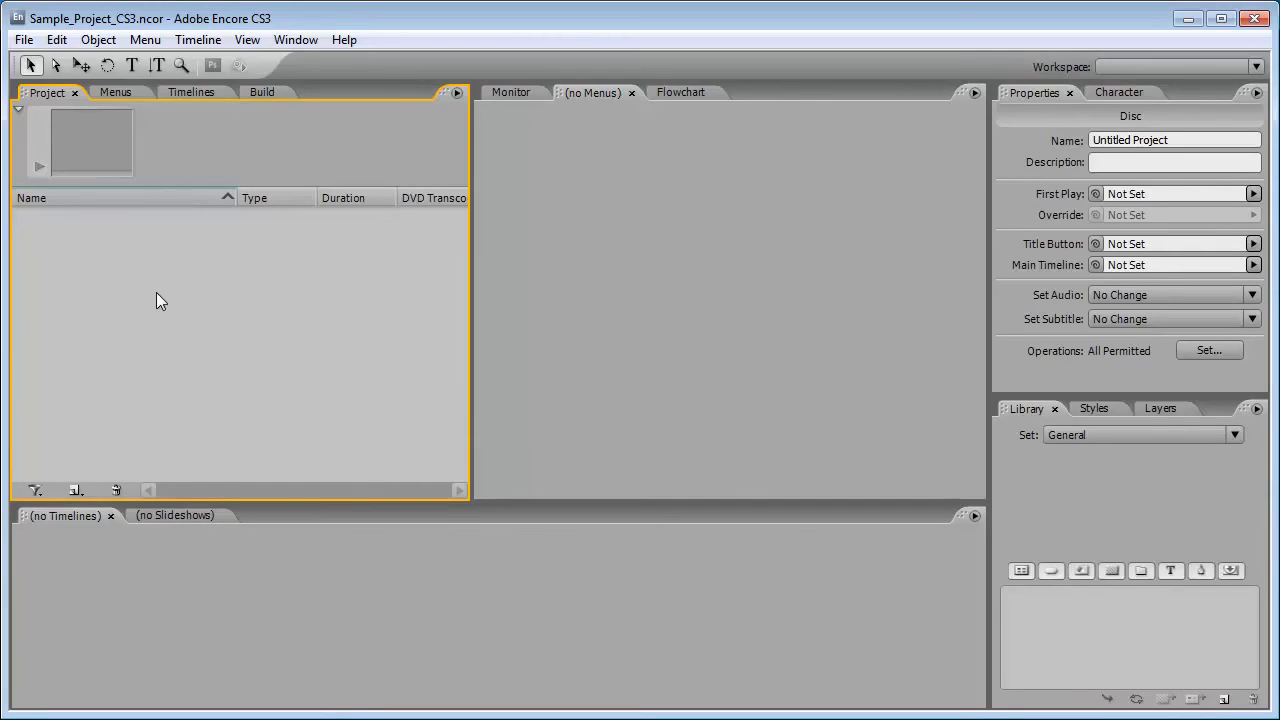
right_click(112, 251)
mouse_move(187, 294)
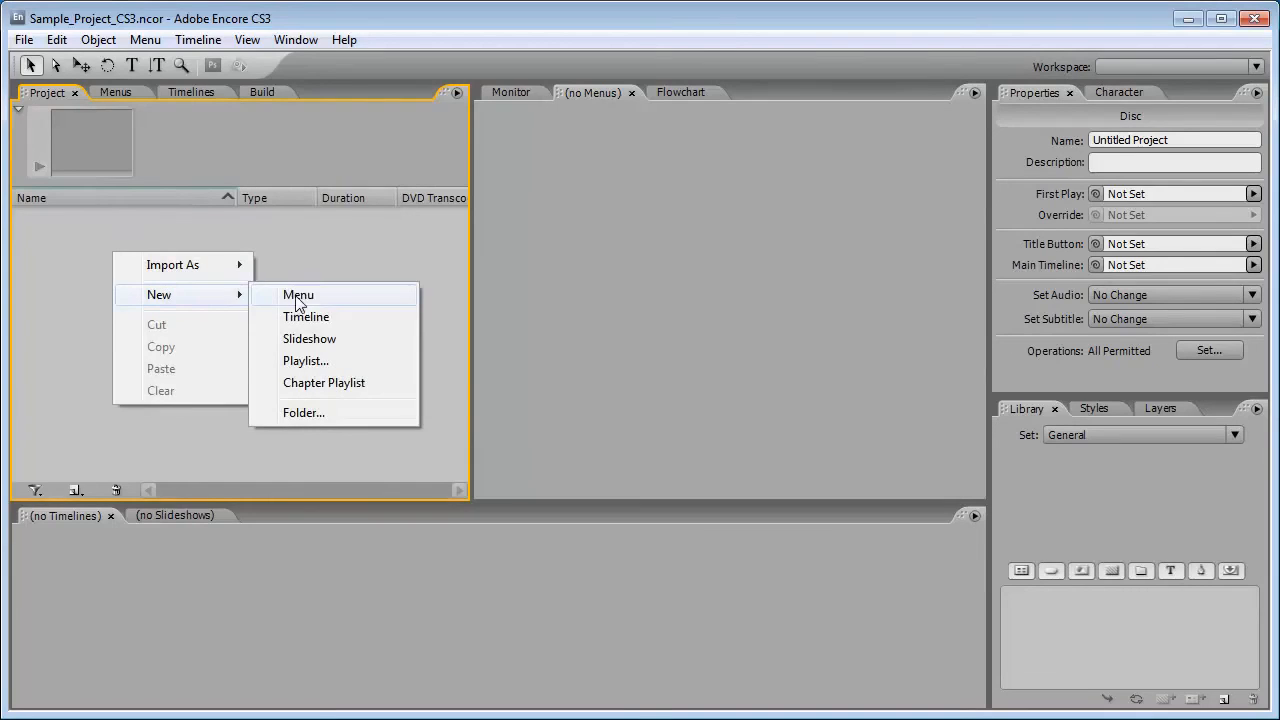
click(290, 412)
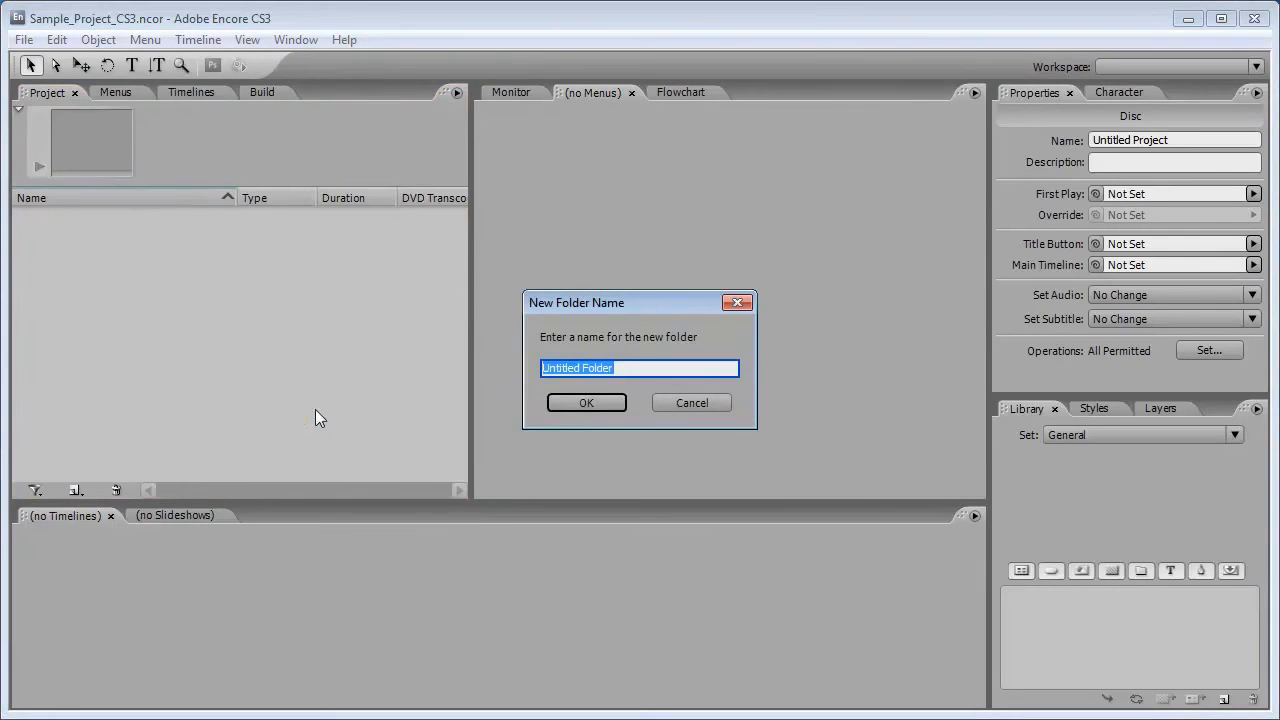
text(Menus)
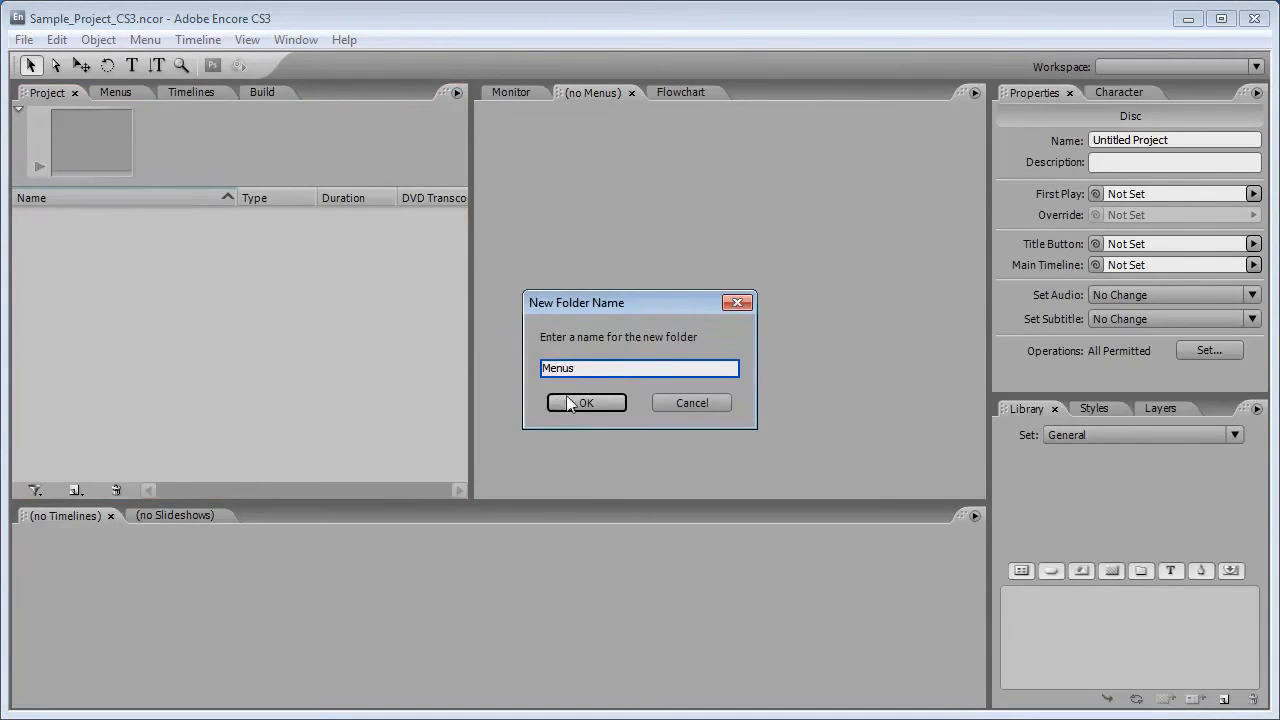
click(566, 402)
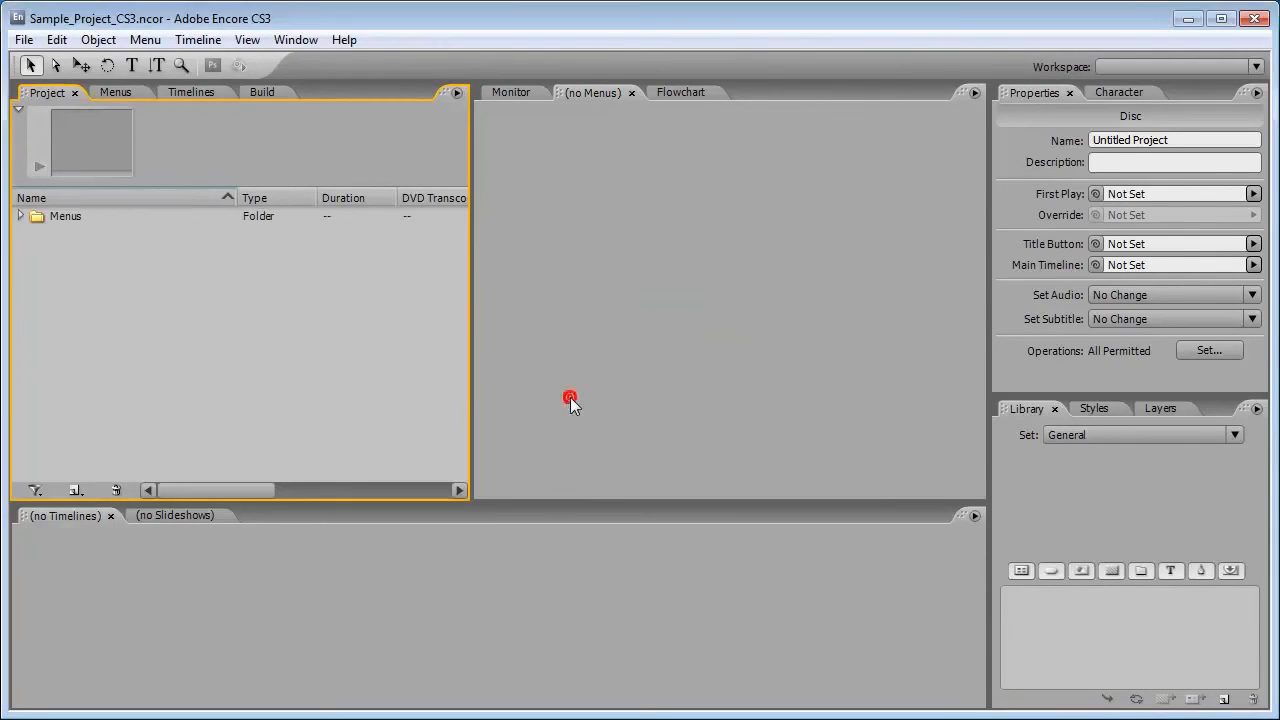
Import 07_Main_Menu_HD.psd, 07_Scene_Menu_HD.psd and 07_Special_Menu_HD.psd from HD_Menus as menus into the Menus folder, and expand the folder.
right_click(64, 217)
mouse_move(186, 263)
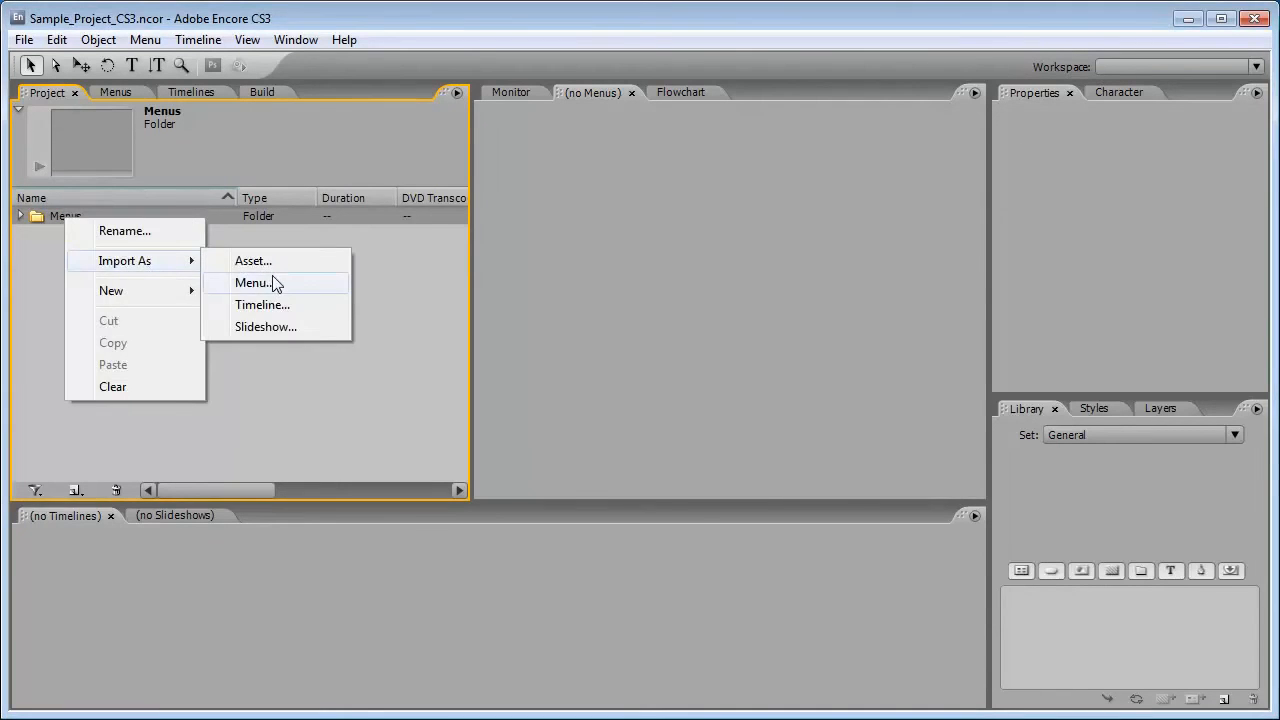
click(268, 281)
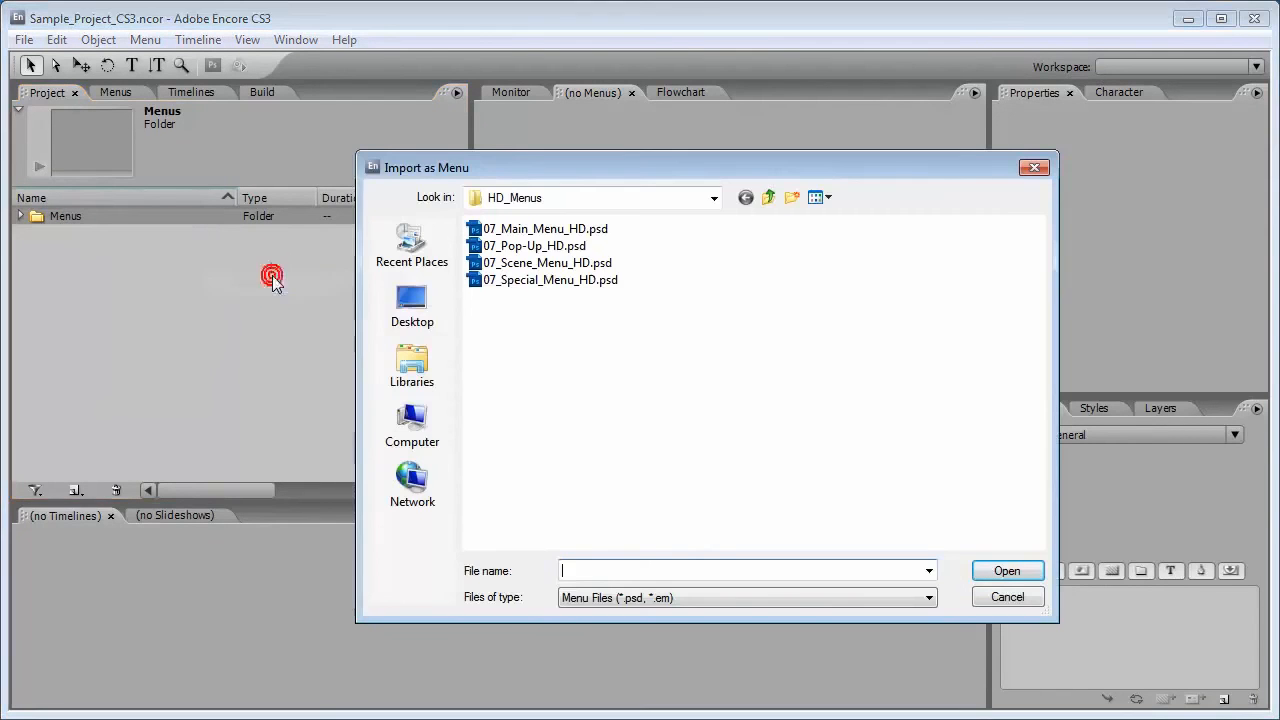
click(550, 229)
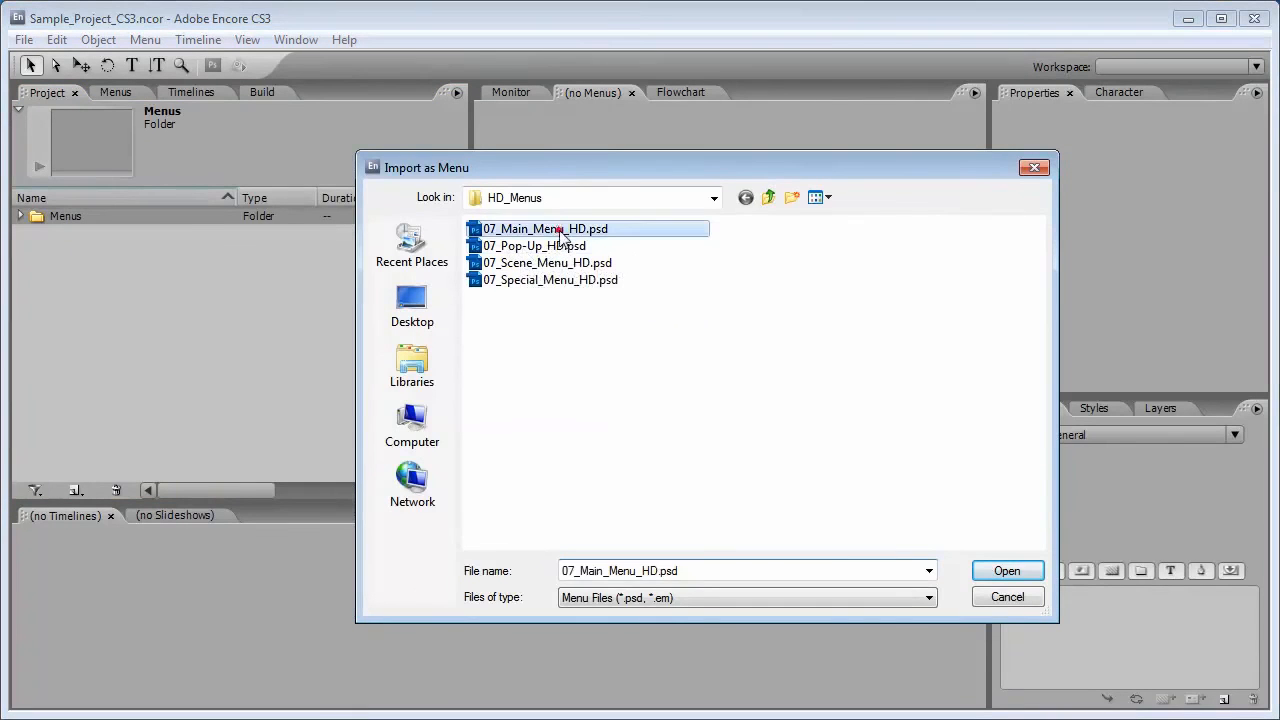
ctrl+click(580, 263)
ctrl+click(568, 283)
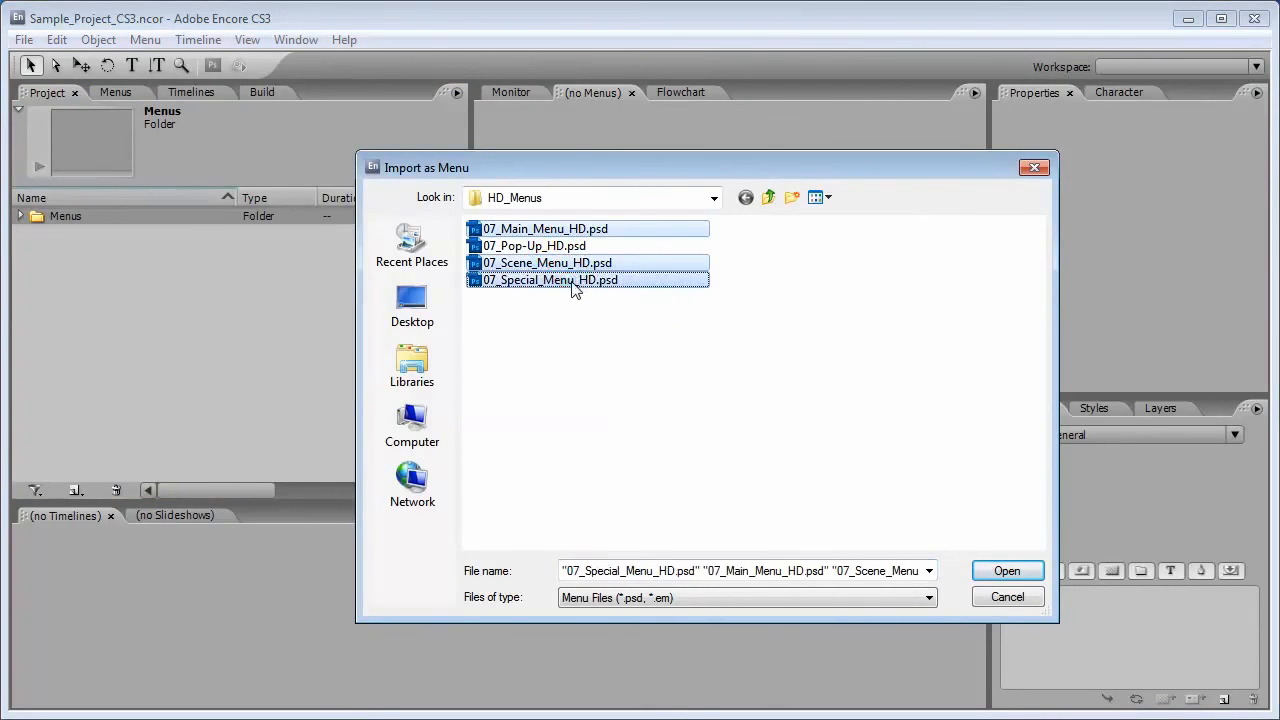
click(1000, 574)
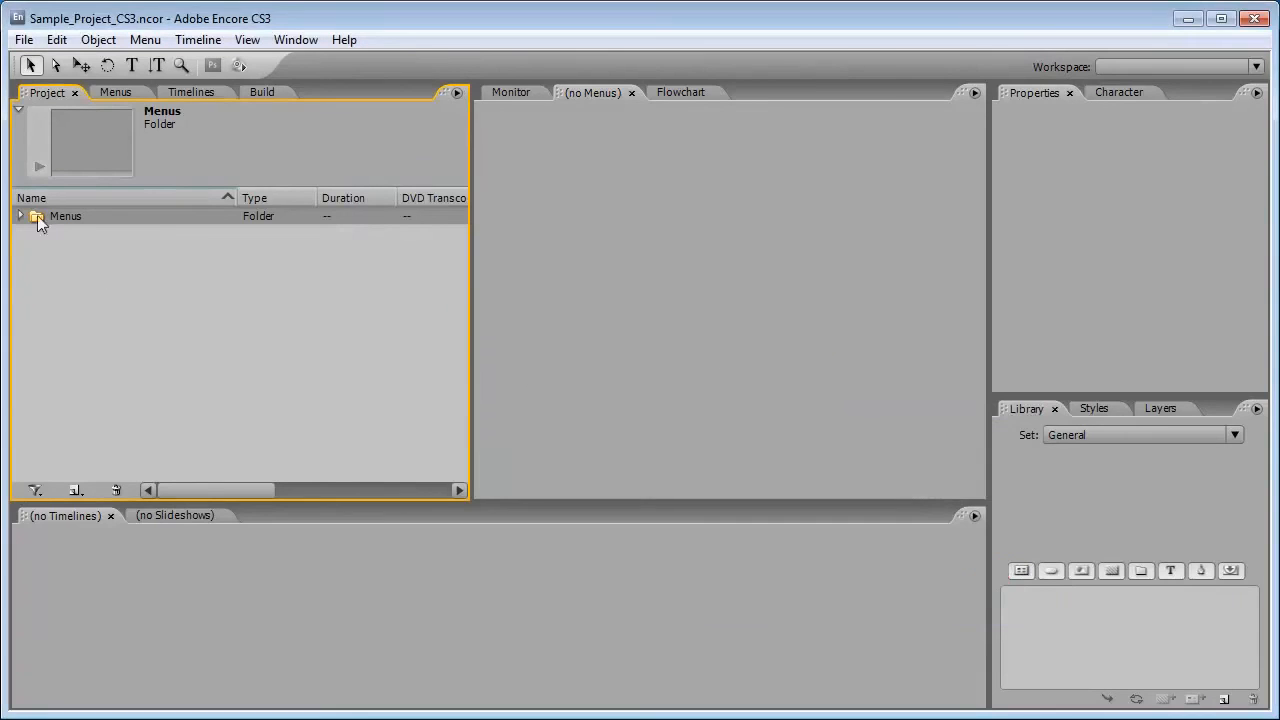
click(20, 216)
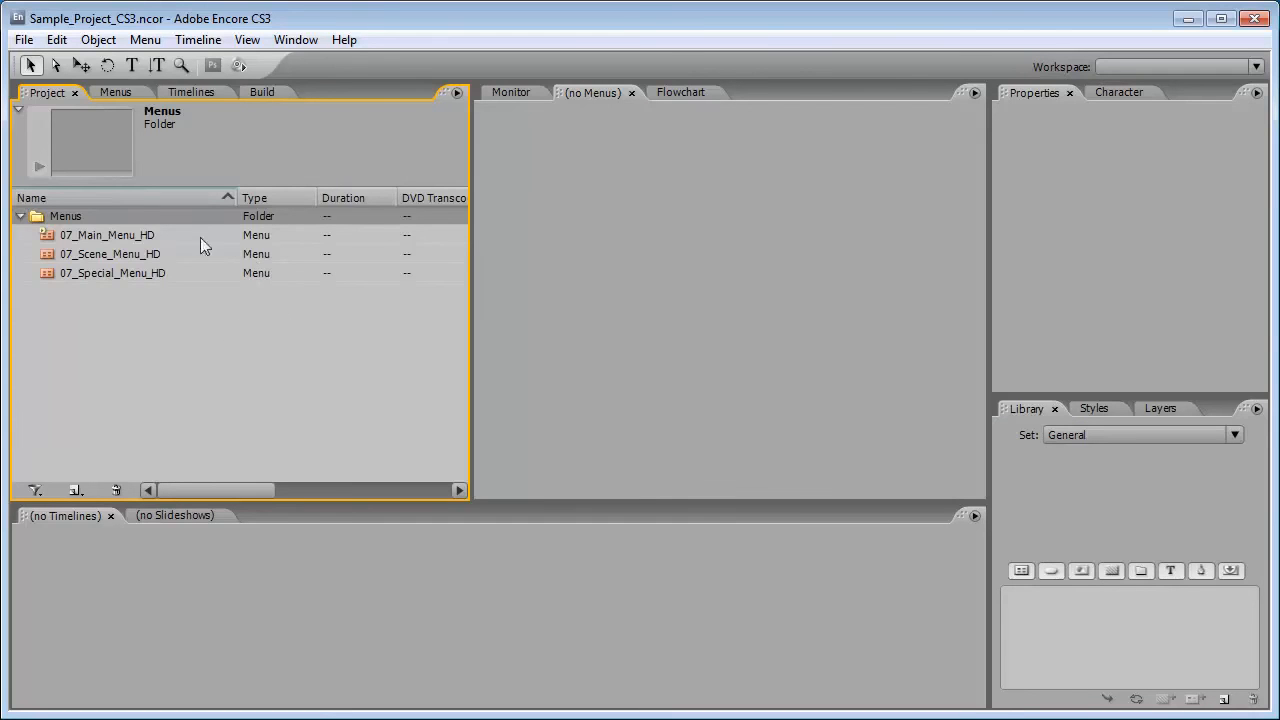
click(131, 236)
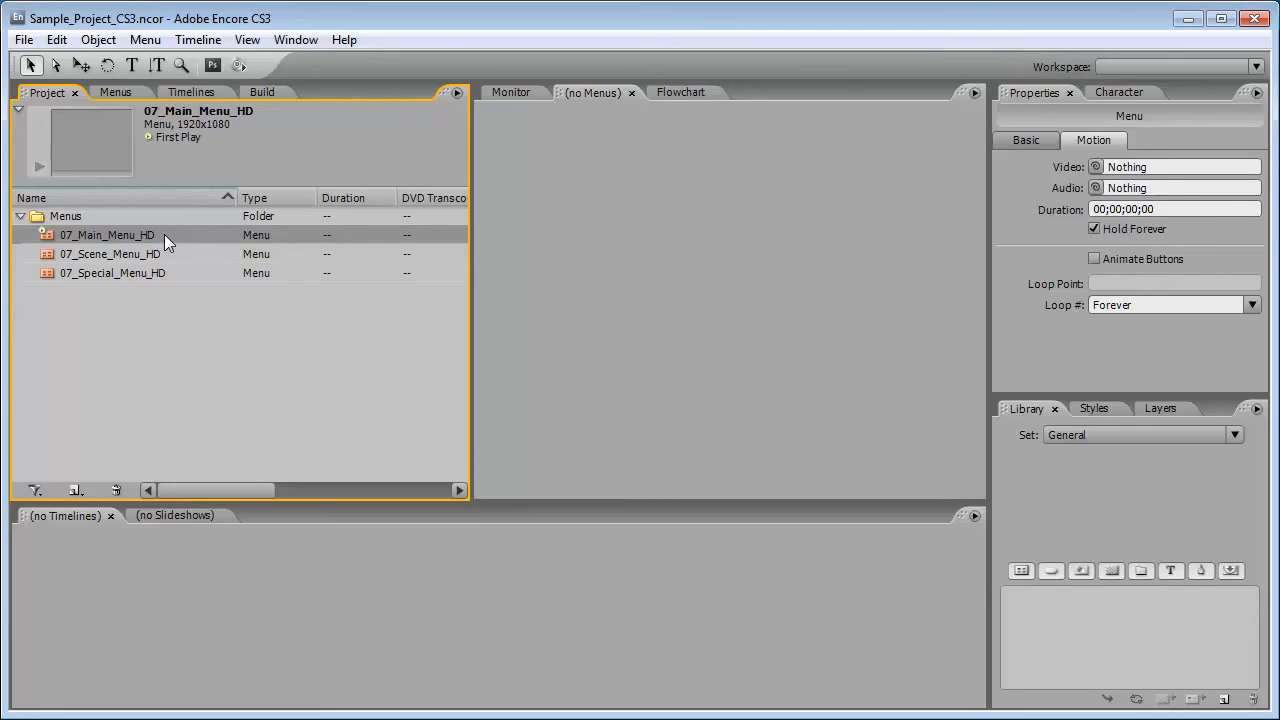
Create a second top-level project folder named Menu_Assets.
click(90, 315)
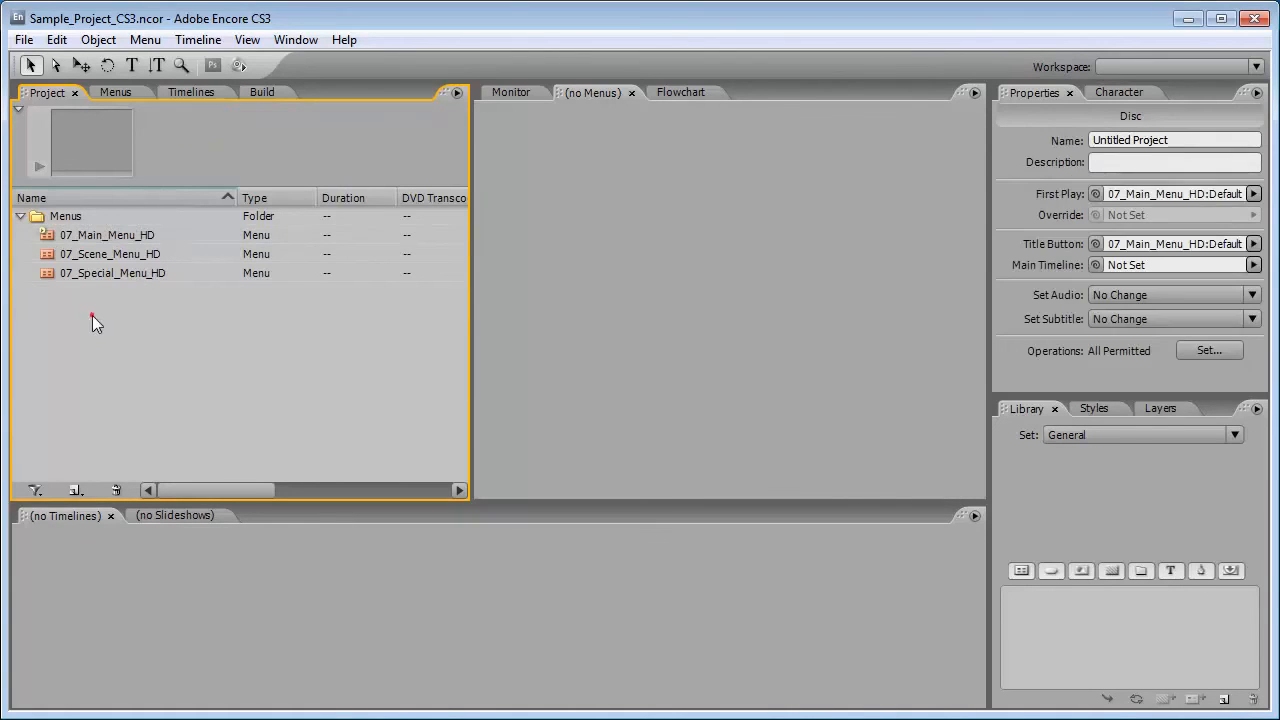
right_click(70, 316)
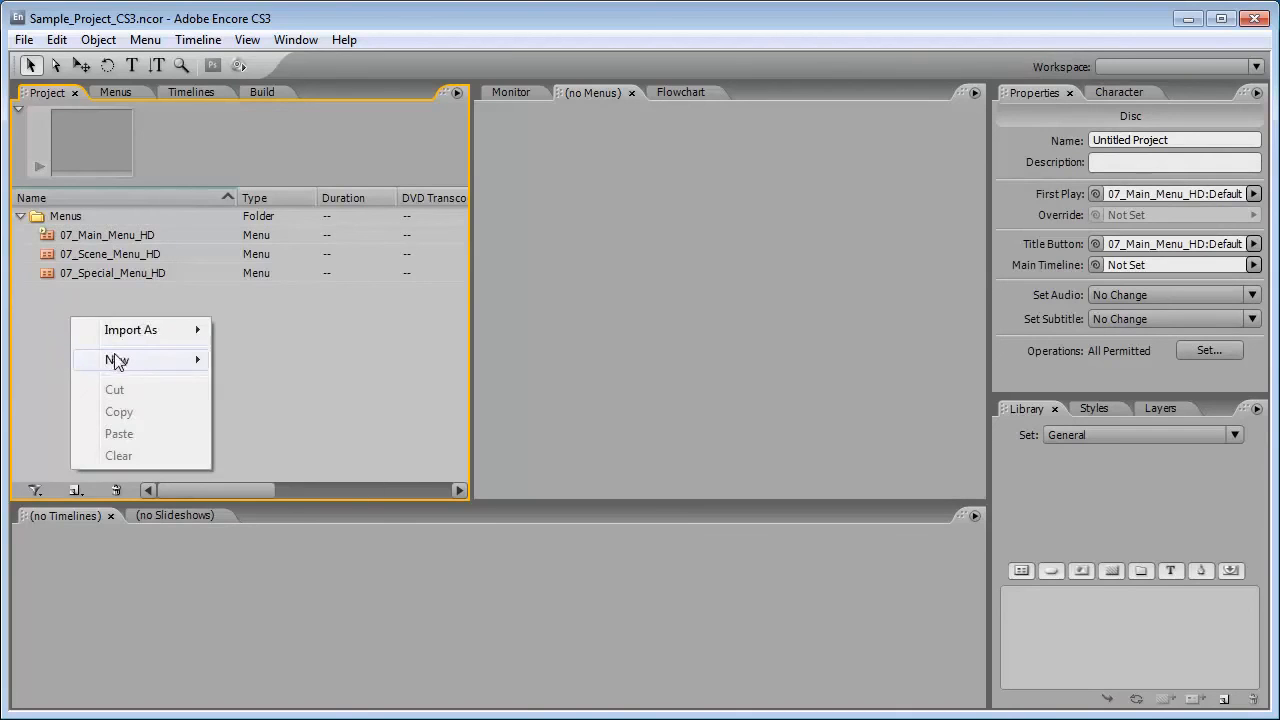
mouse_move(118, 359)
click(263, 477)
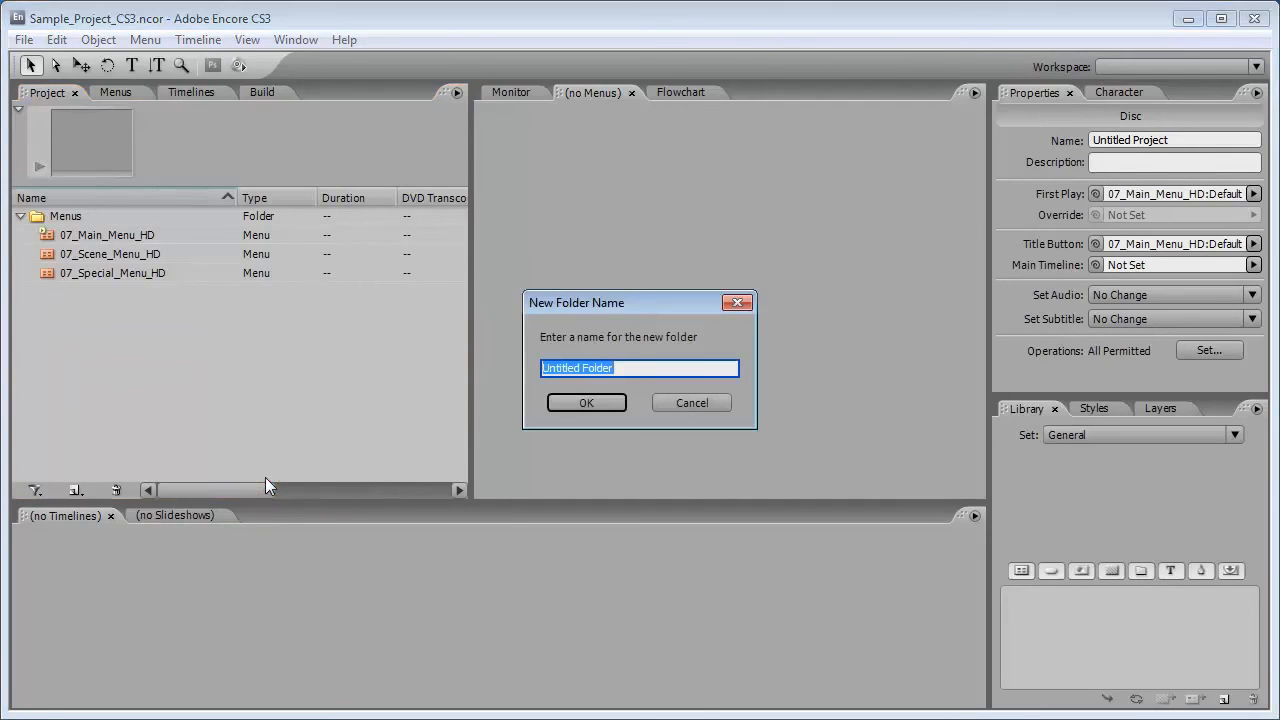
text(Menu_Assets)
click(591, 400)
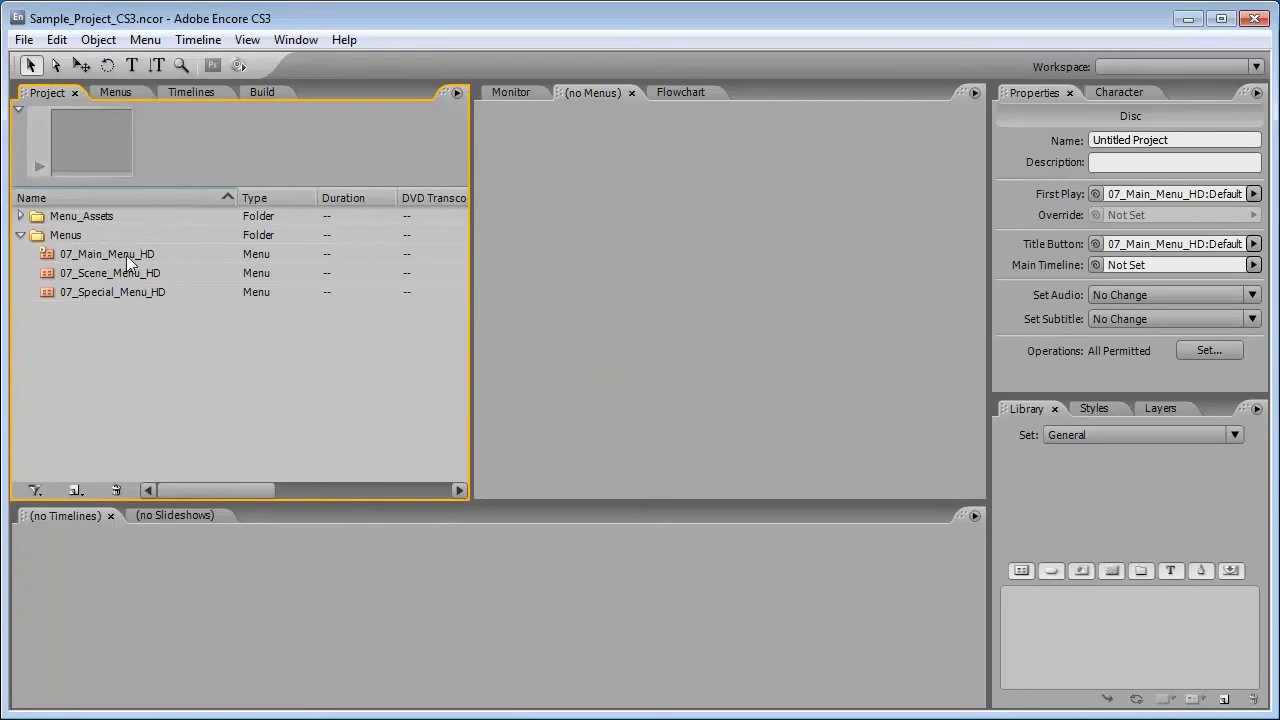
Import Intro_HD, Main_Menu_HD, Scene_Menu_HD_3, Special_Menu_HD, T_Main_to_Scenes_HD, T_Main_to_Special_HD, T_Main_to_Video_HD, T_Scenes_to_Main_HD and T_Special_to_Main_HD .mov files from Menu Exports as assets into Menu_Assets.
click(88, 216)
right_click(88, 216)
mouse_move(200, 262)
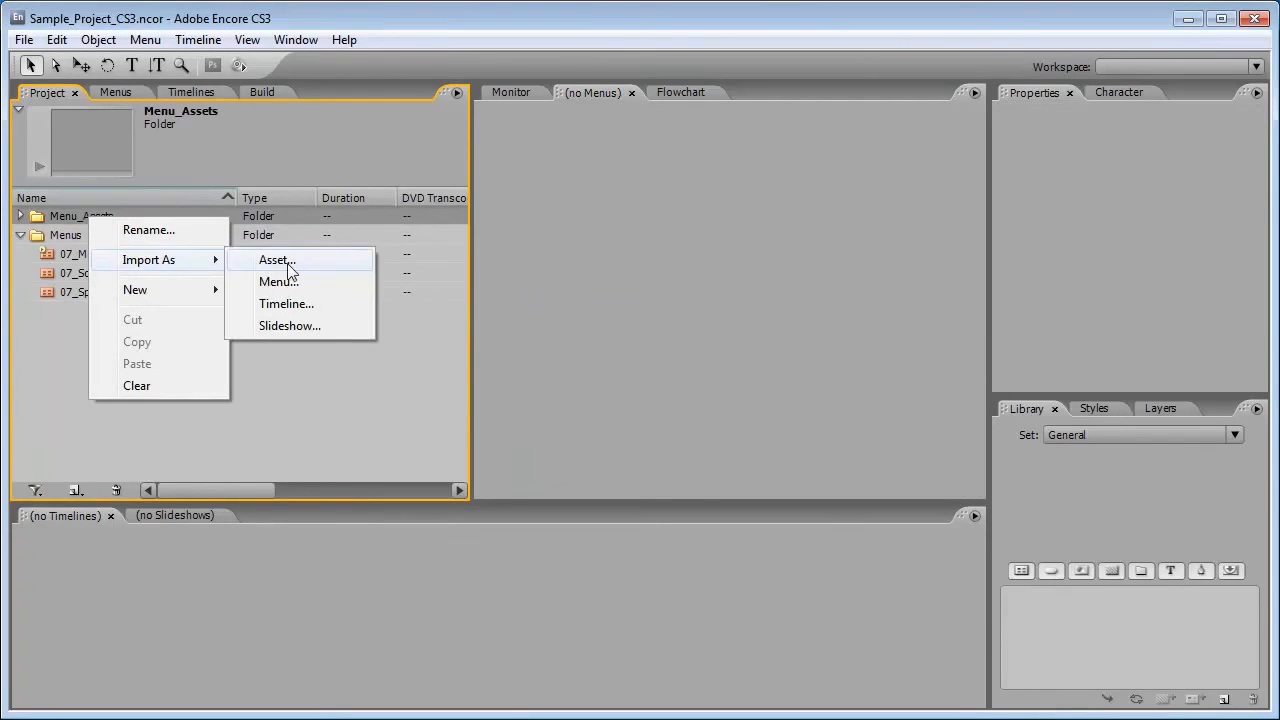
click(288, 263)
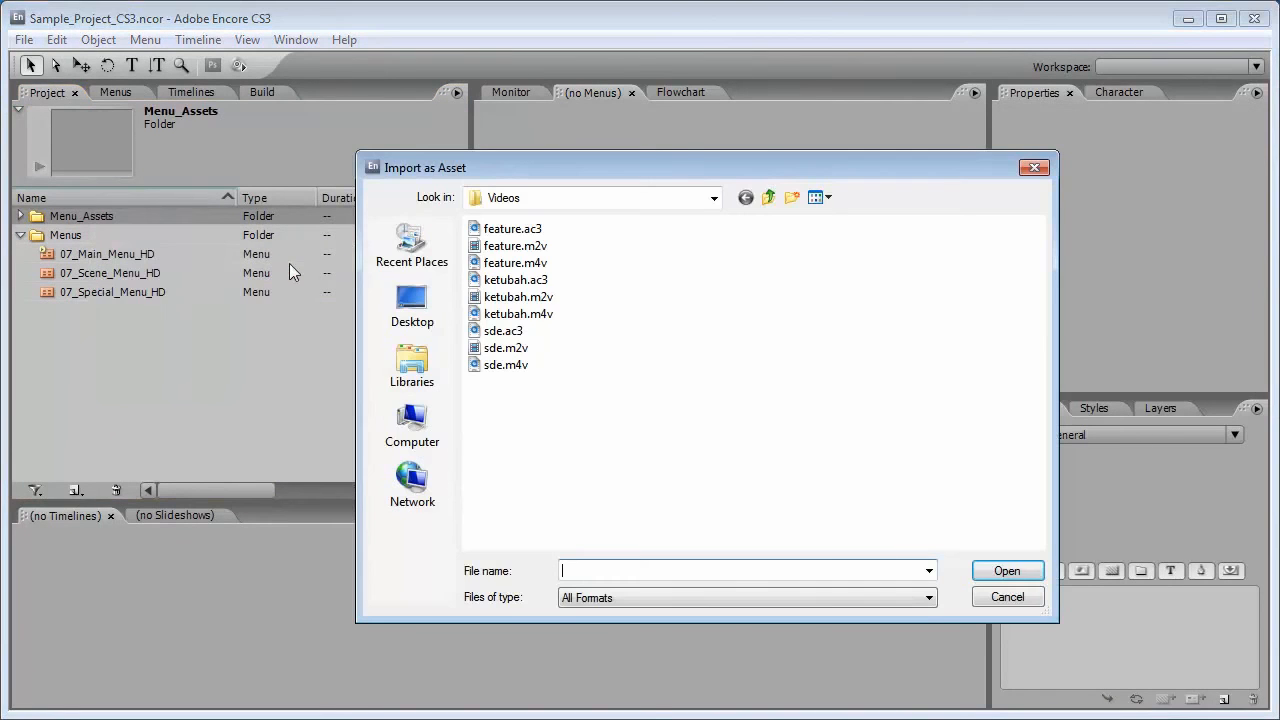
click(769, 198)
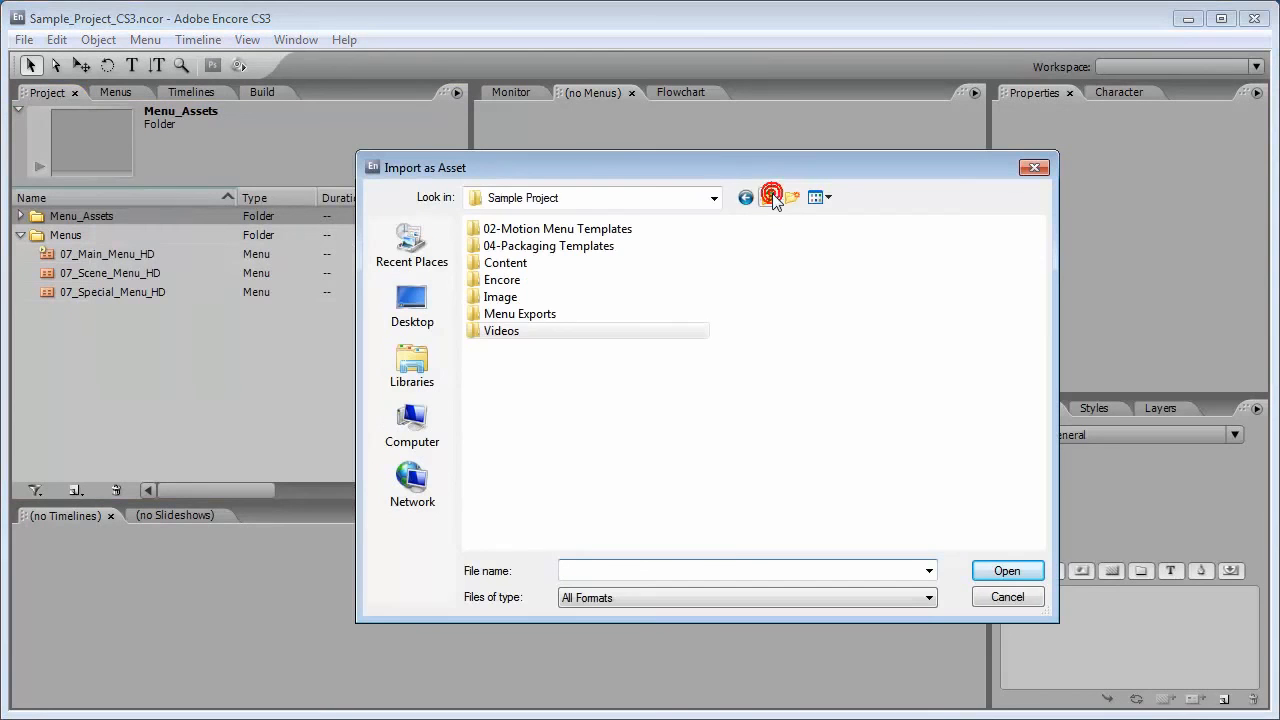
double_click(533, 316)
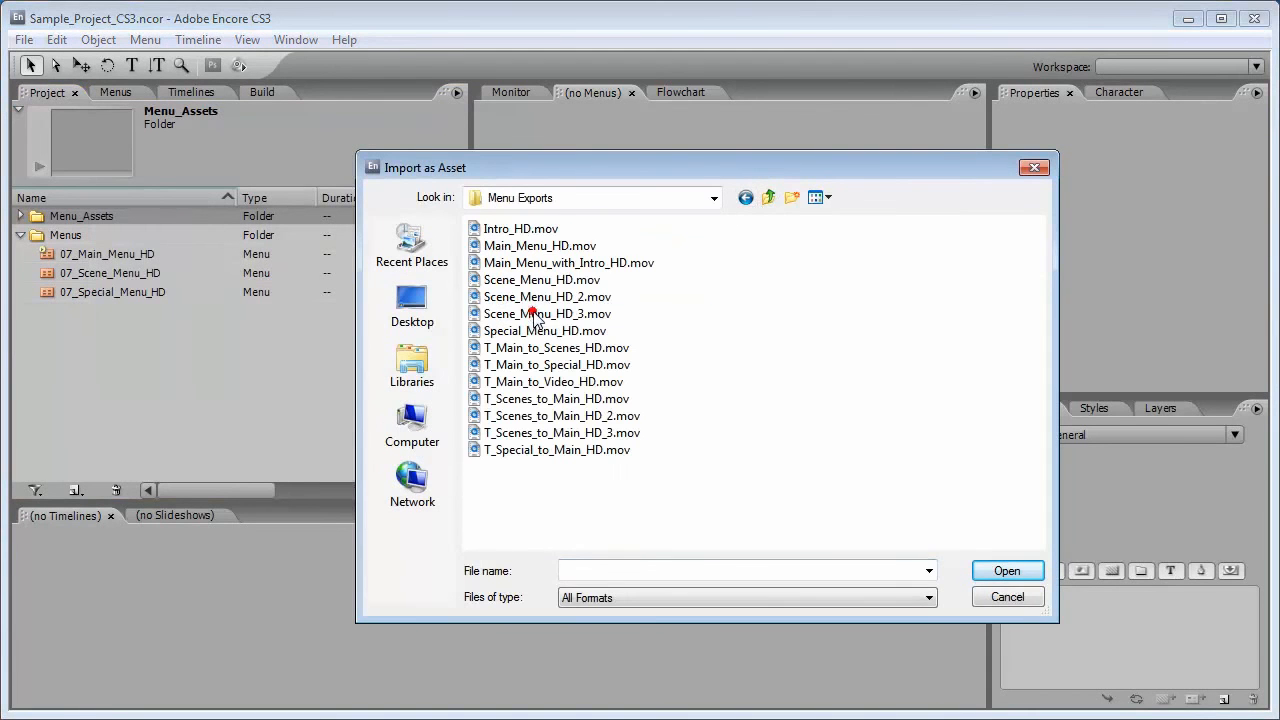
click(690, 232)
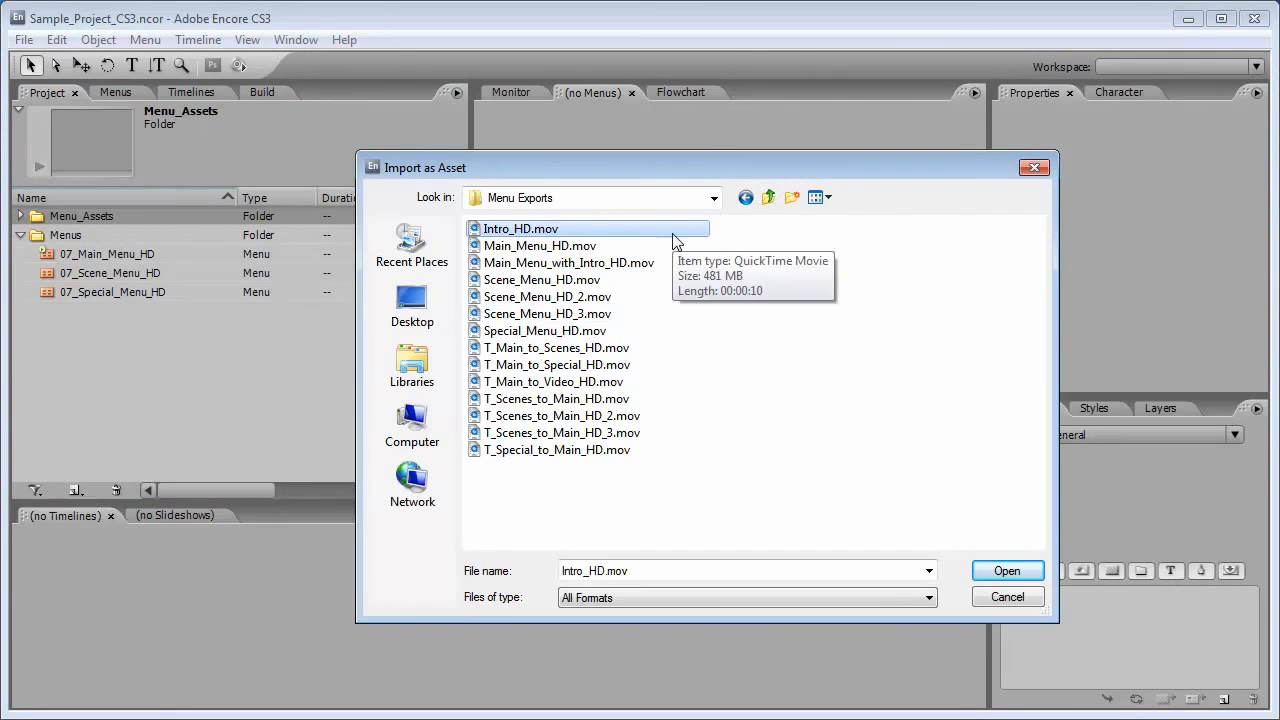
ctrl+click(540, 246)
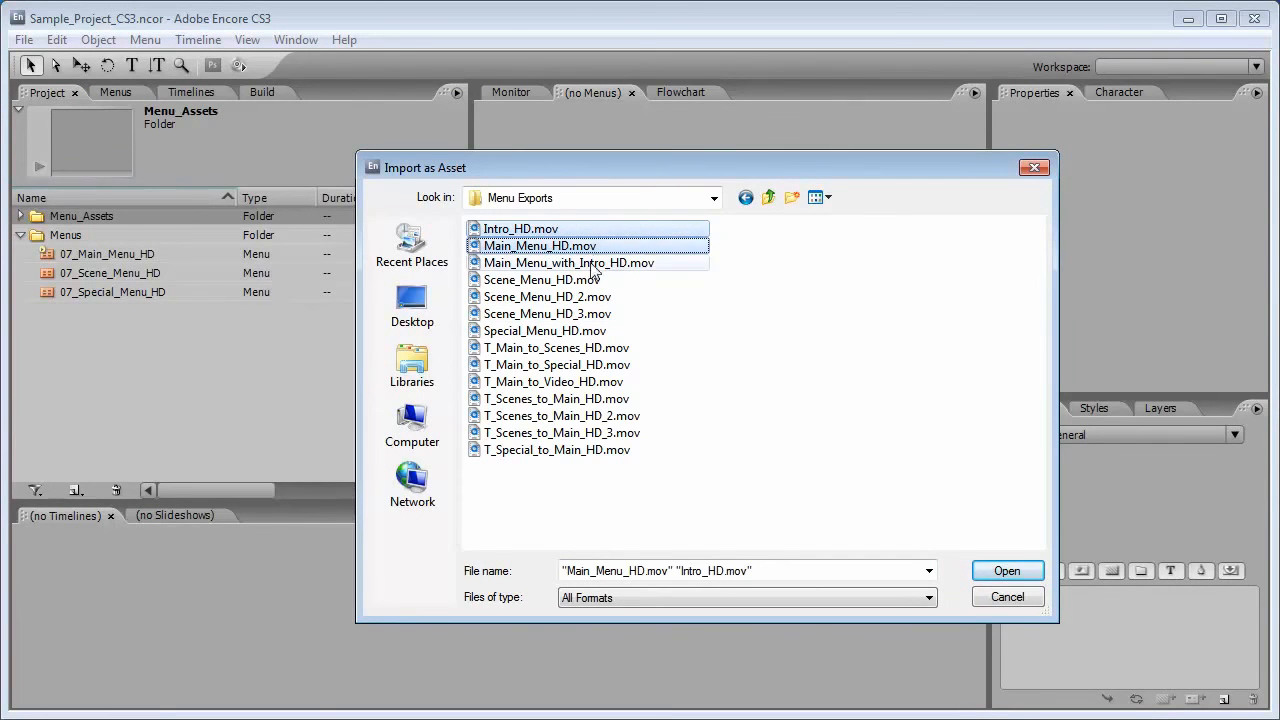
ctrl+click(553, 313)
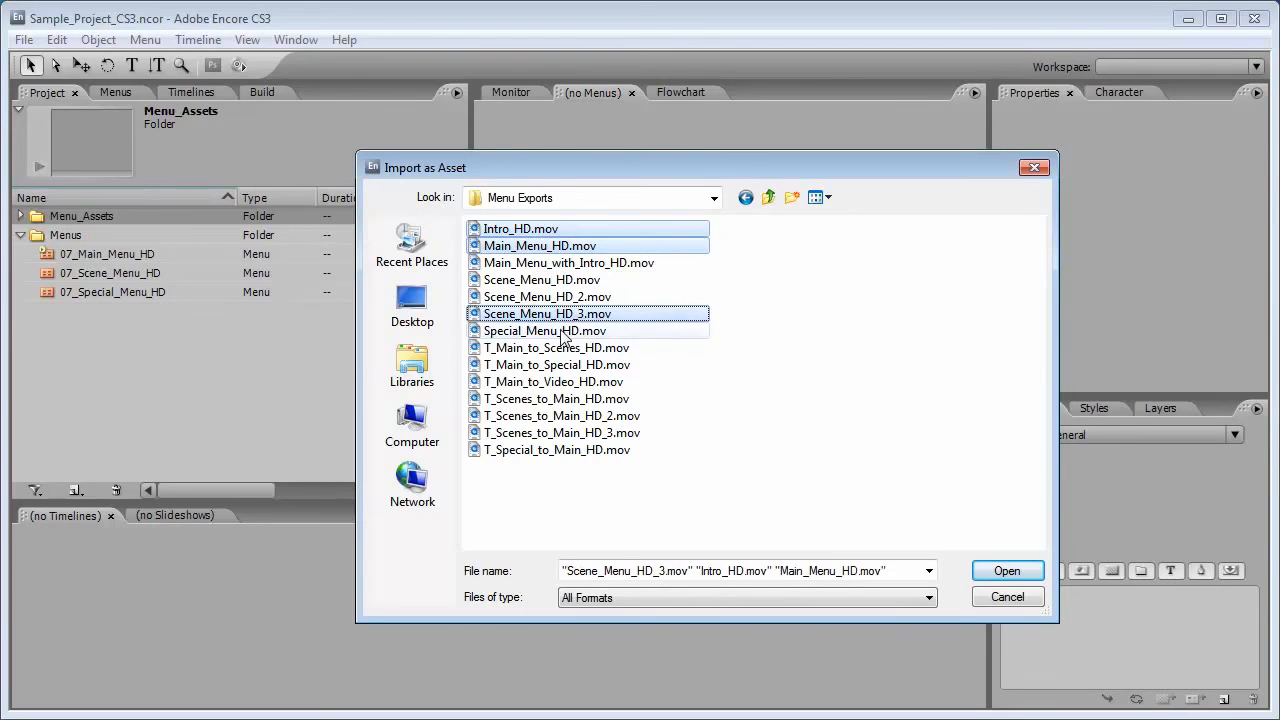
ctrl+click(560, 330)
ctrl+click(600, 347)
ctrl+click(560, 364)
ctrl+click(557, 381)
ctrl+click(557, 398)
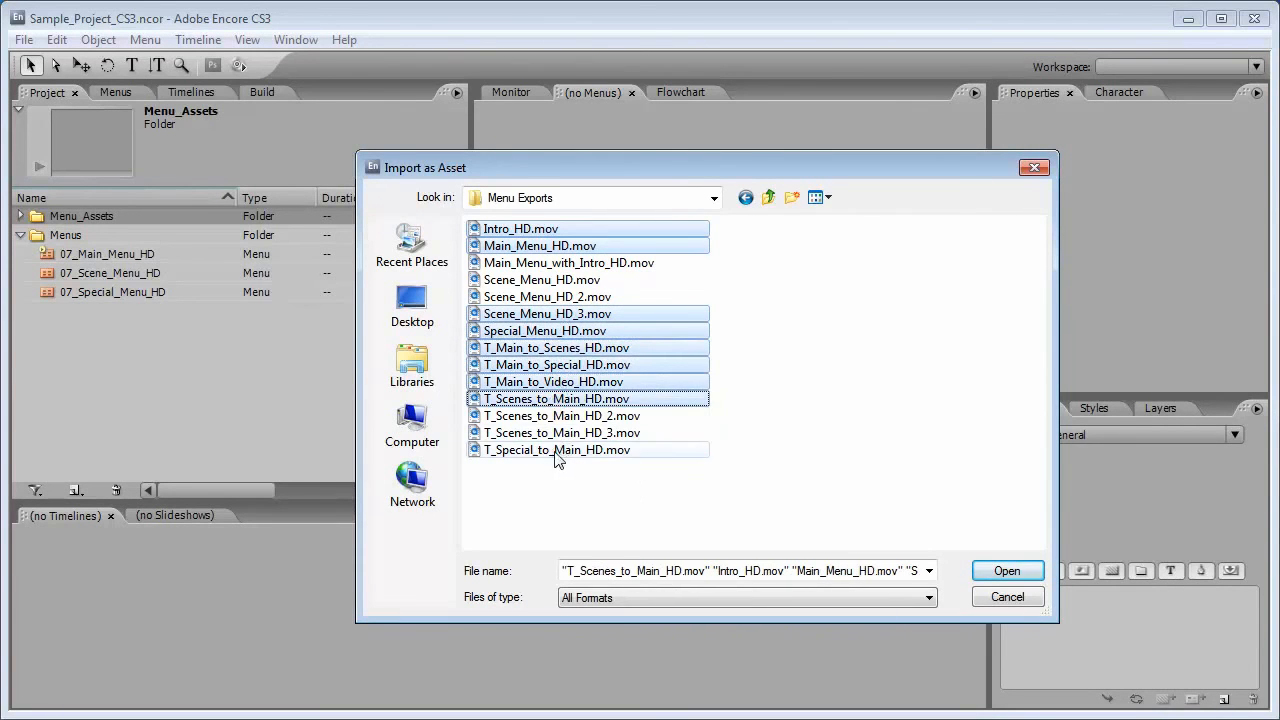
ctrl+click(553, 450)
click(987, 571)
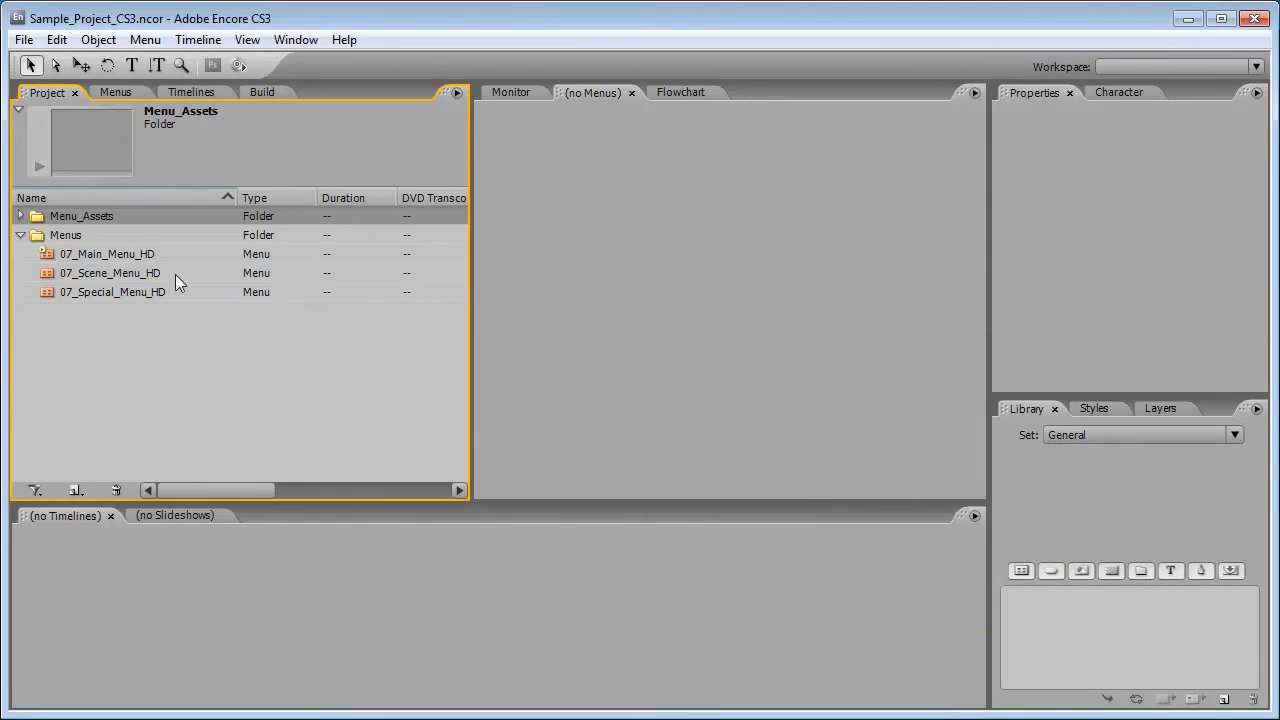
click(21, 216)
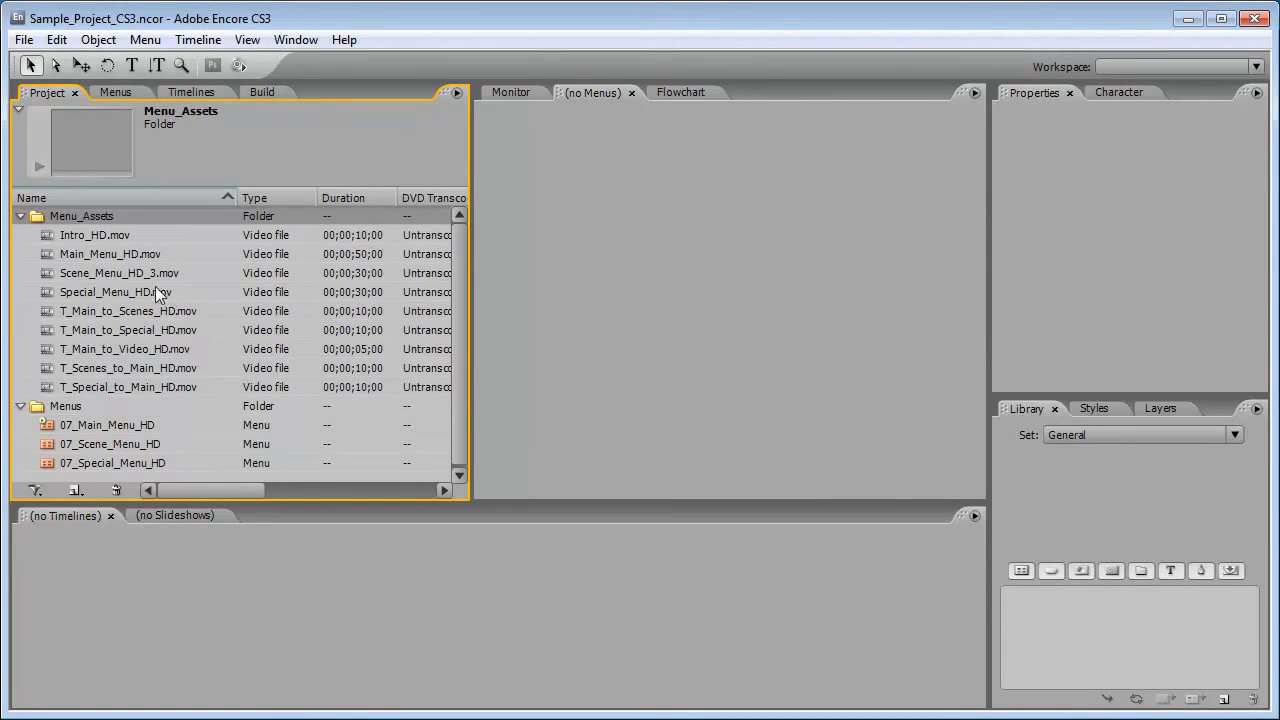
Create a timeline from Intro_HD.mov in the Menu_Assets folder and close its timeline view.
click(124, 424)
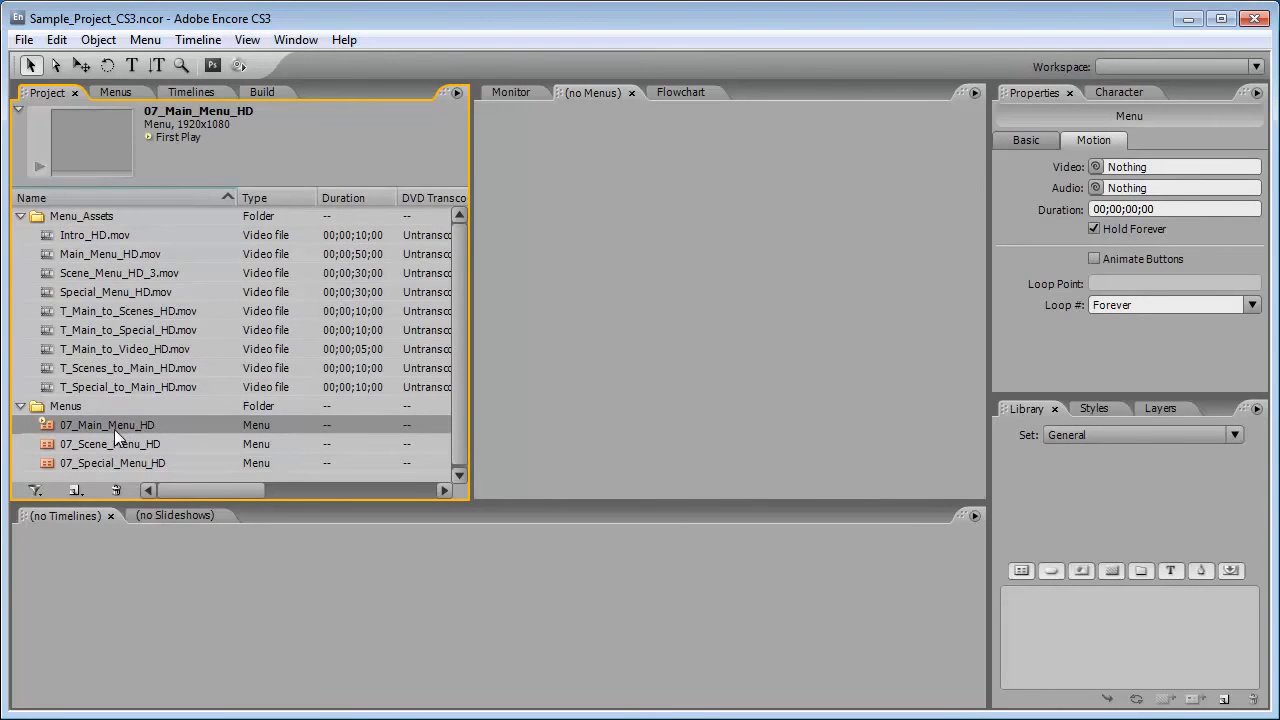
click(70, 234)
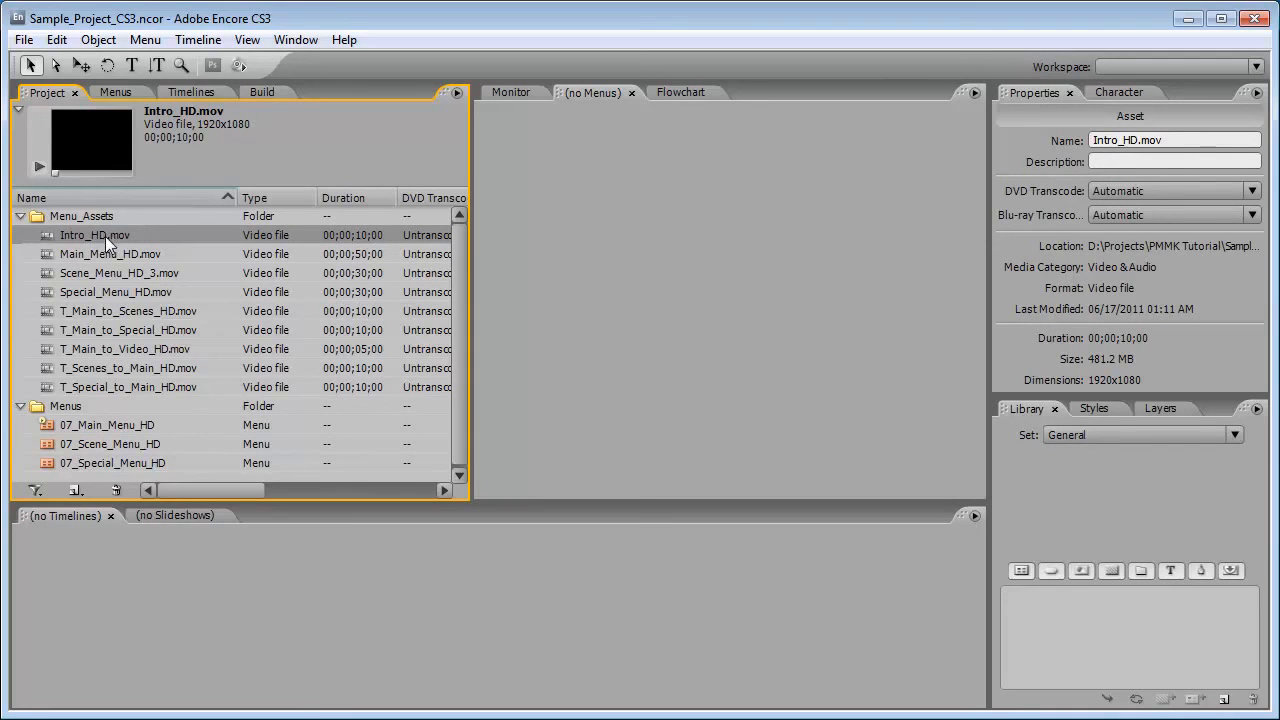
right_click(99, 234)
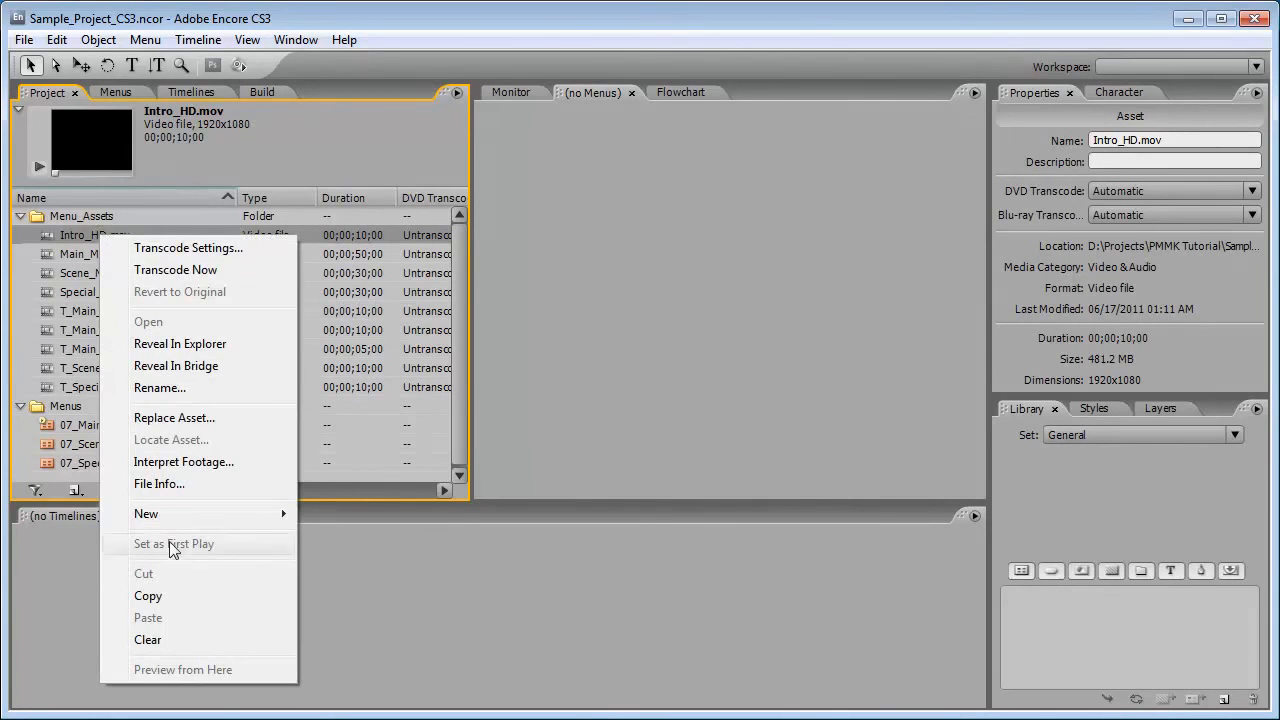
mouse_move(169, 512)
click(352, 538)
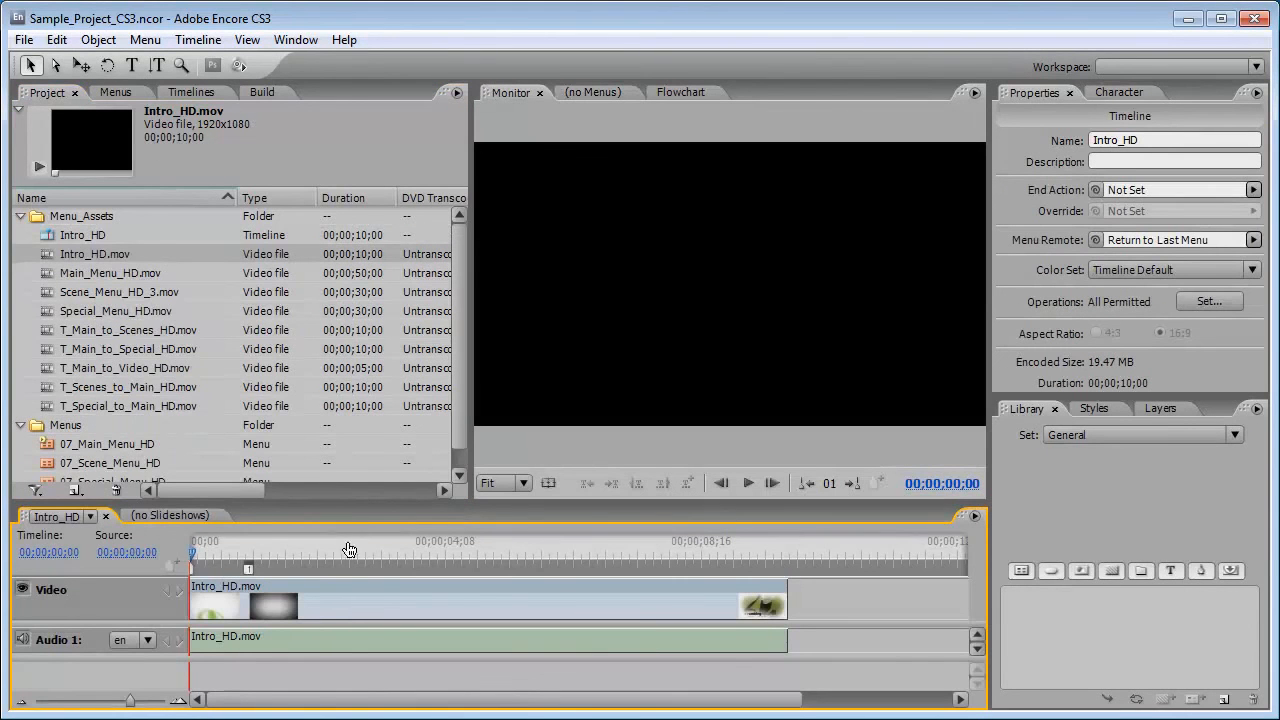
click(106, 519)
Set the Intro_HD timeline as First Play, and collapse and re-expand the Menus folder to refresh its icons.
click(97, 236)
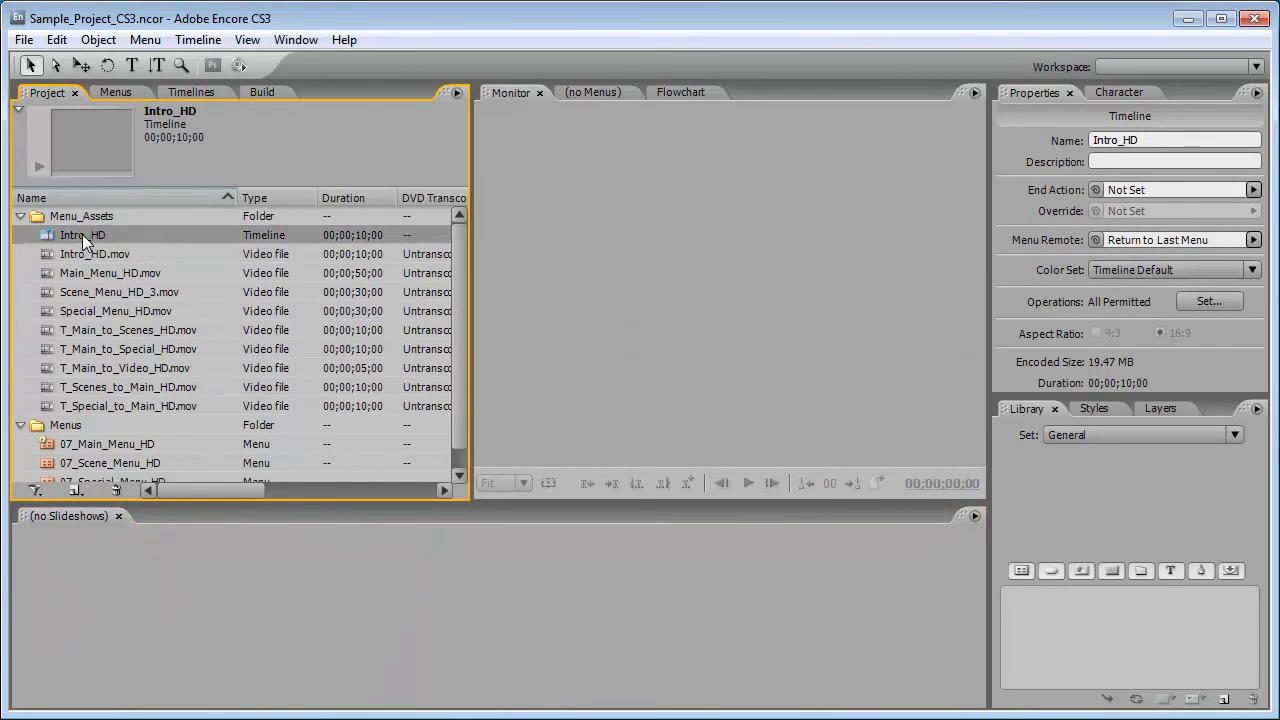
right_click(80, 234)
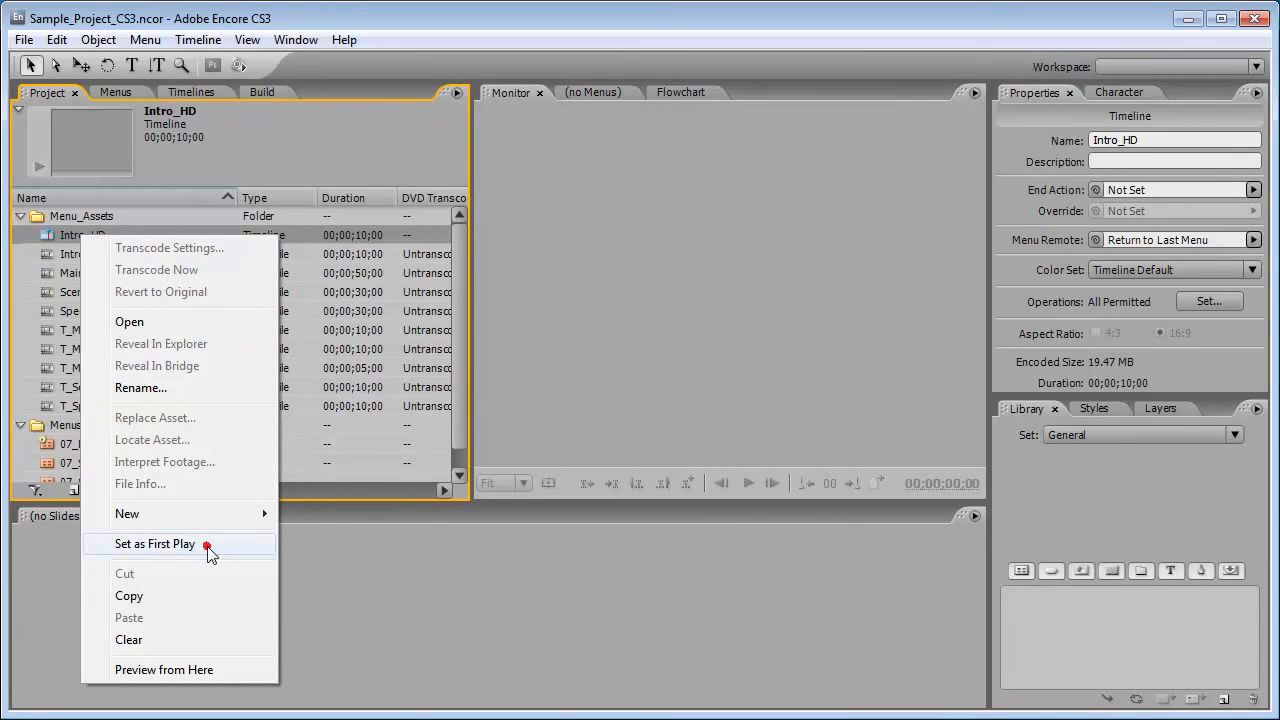
click(155, 544)
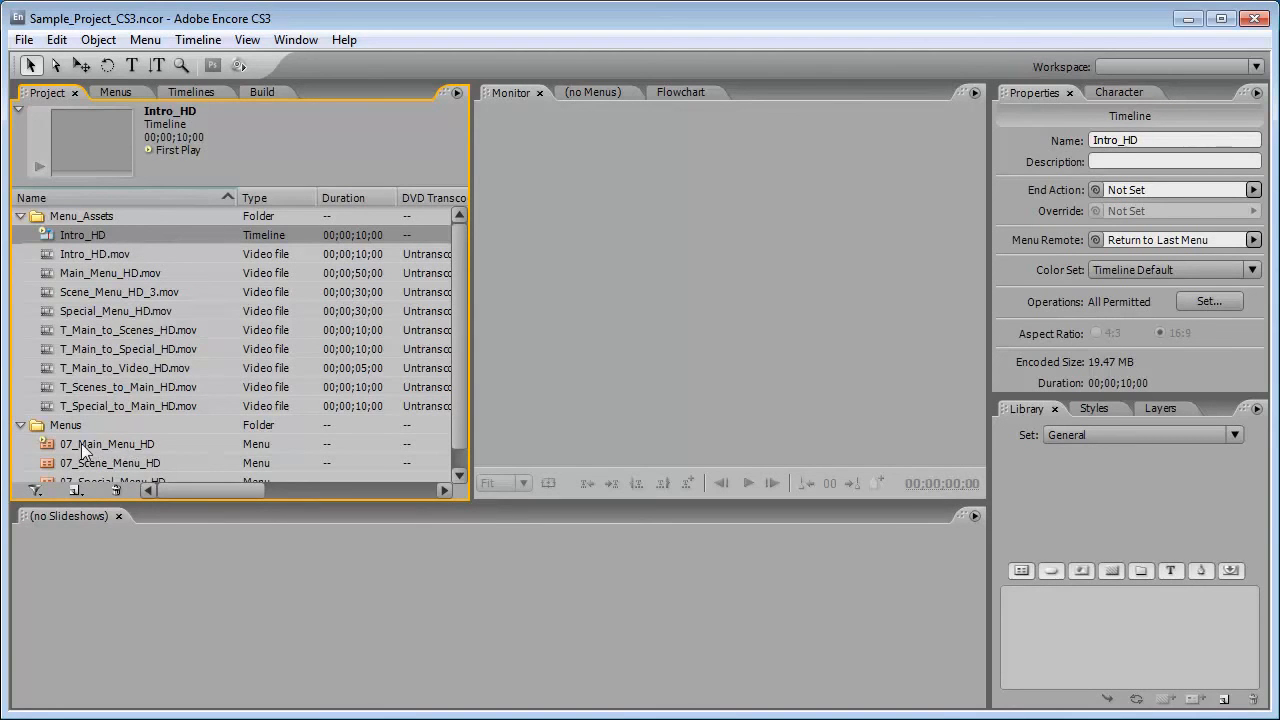
click(21, 425)
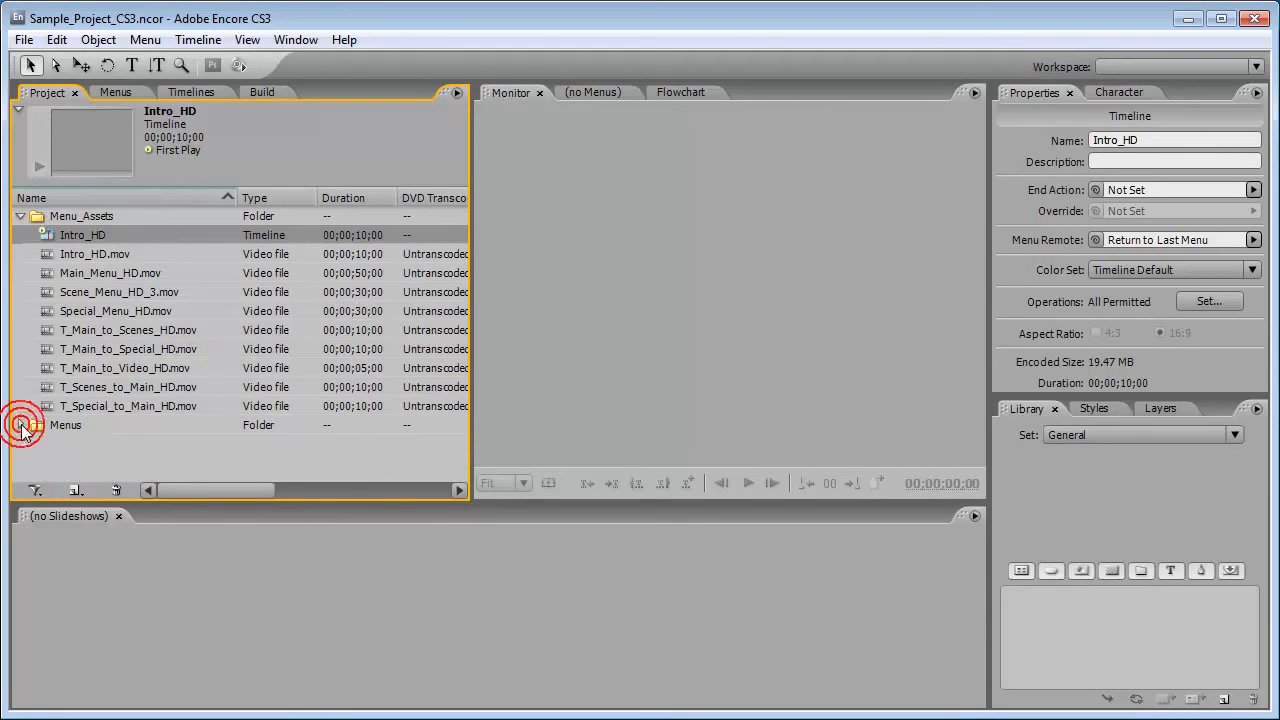
click(21, 425)
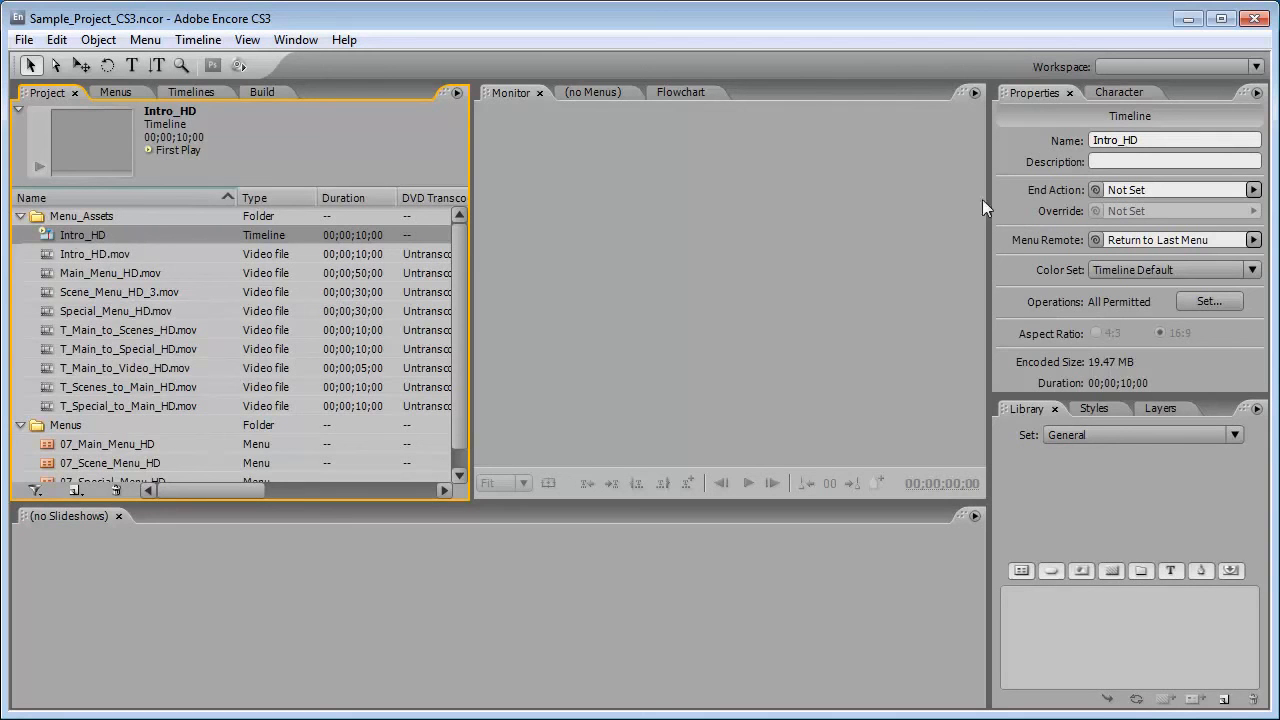
Set the Intro_HD timeline's end action to the Default button of 07_Main_Menu_HD.
click(1253, 190)
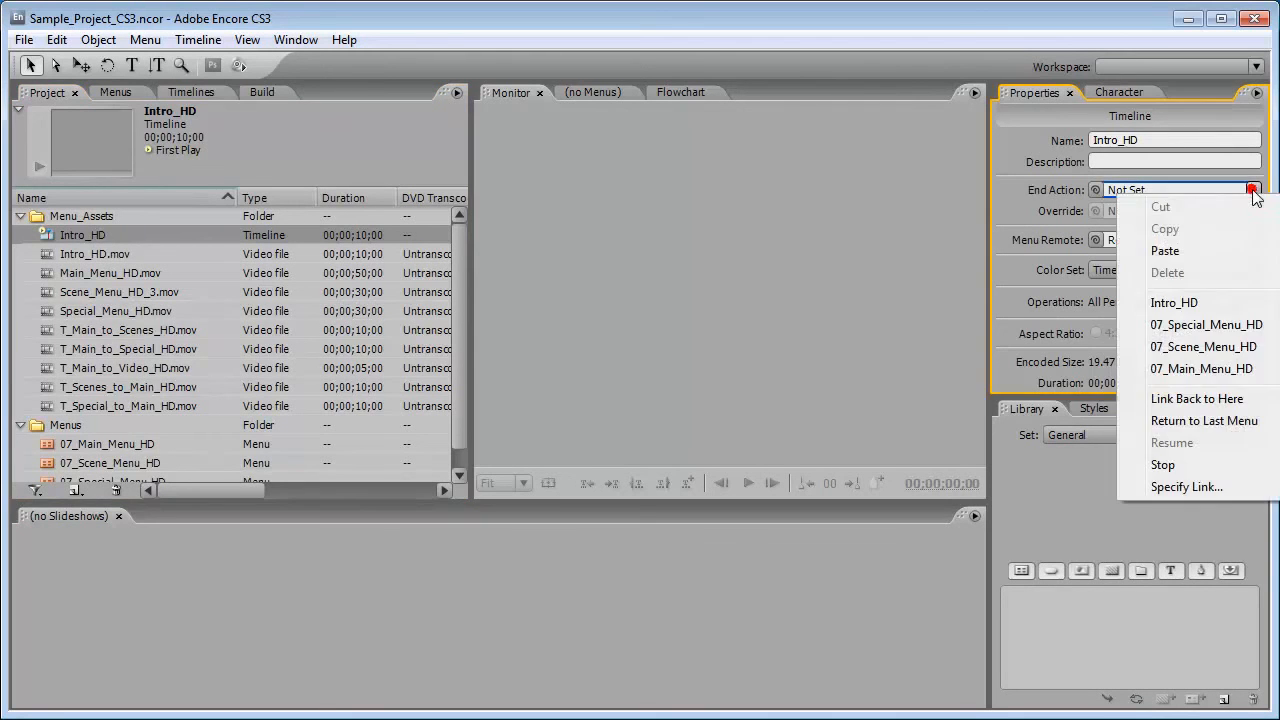
mouse_move(1200, 370)
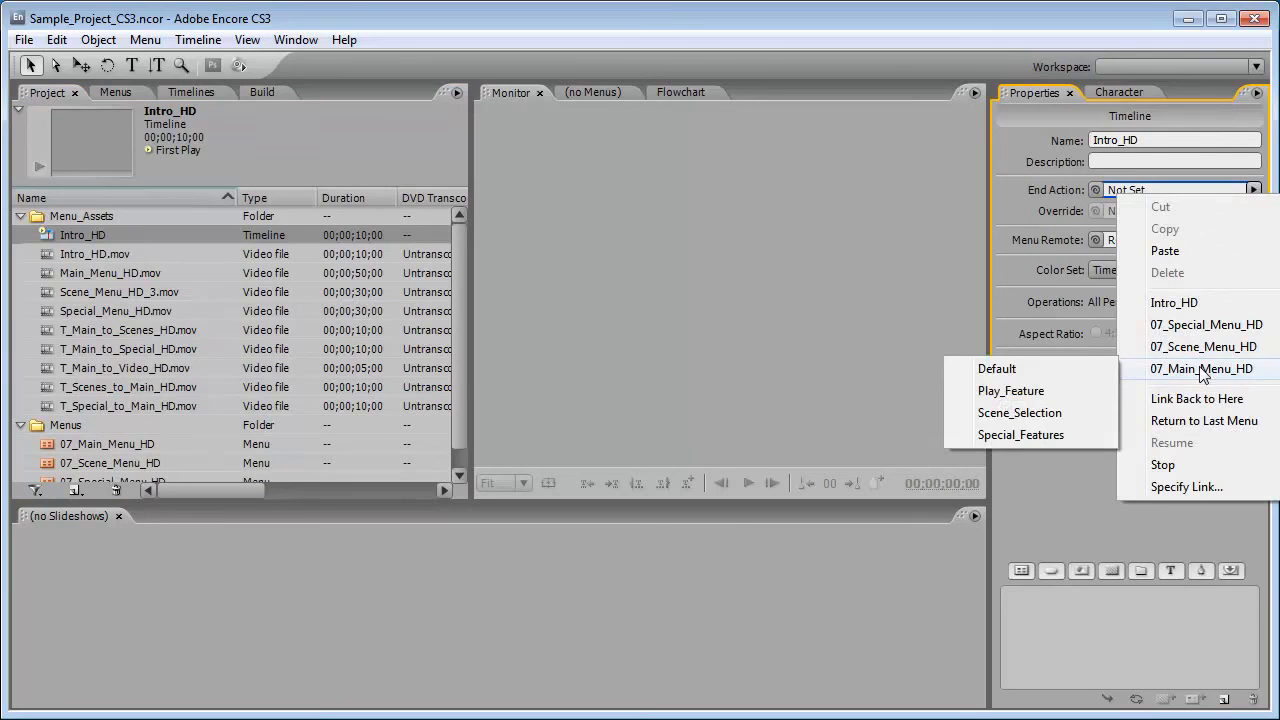
click(1095, 368)
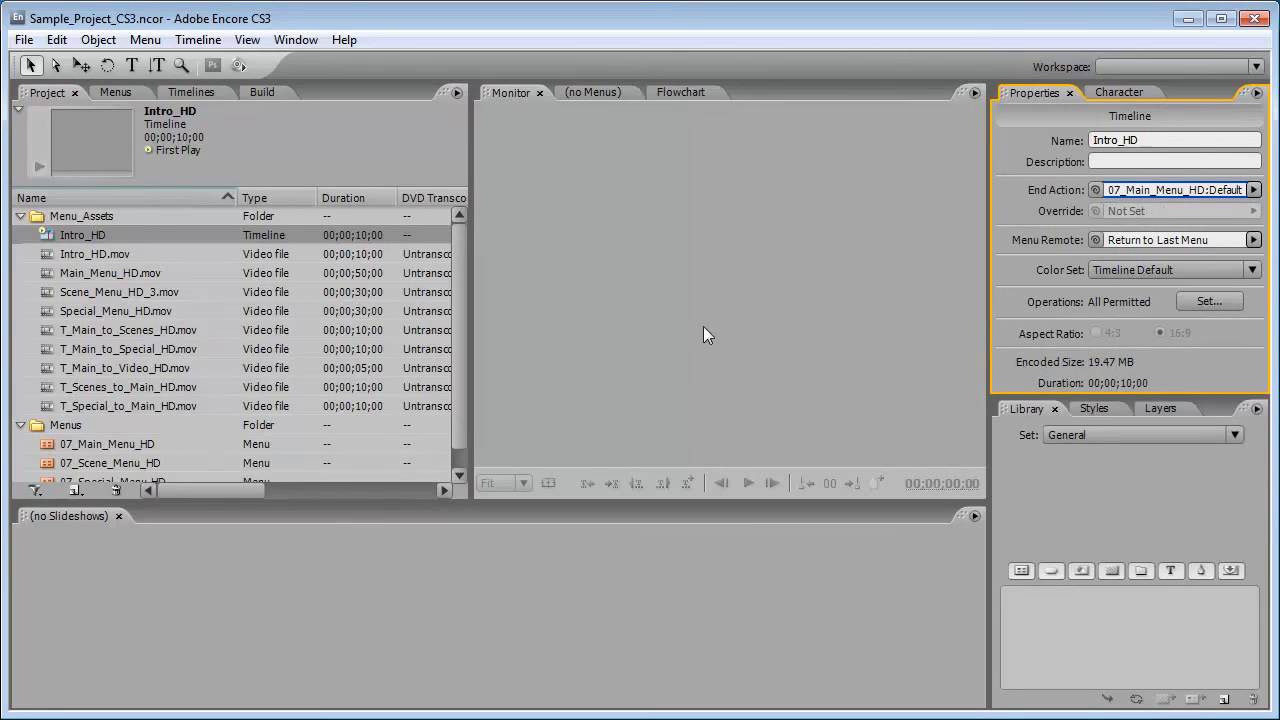
Check the properties of the imported menus in the Menus folder and try to open 07_Main_Menu_HD.
scroll(458, 294, down, 1)
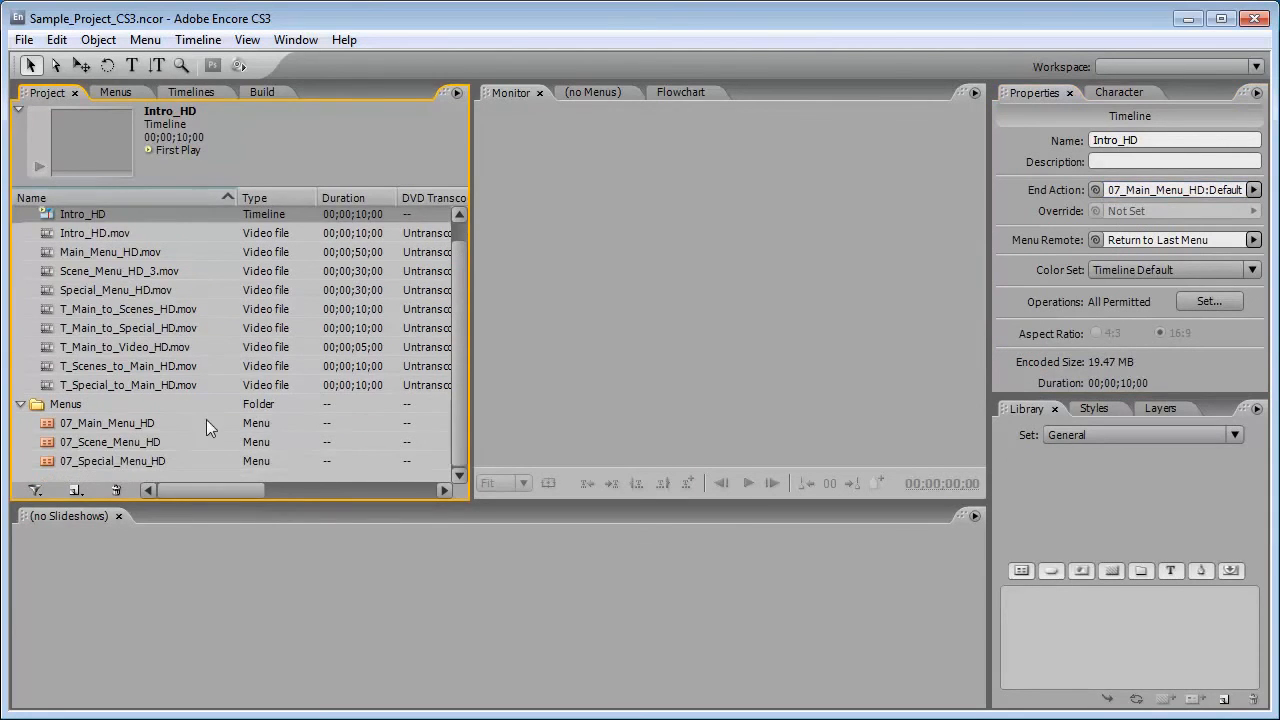
click(113, 442)
click(114, 460)
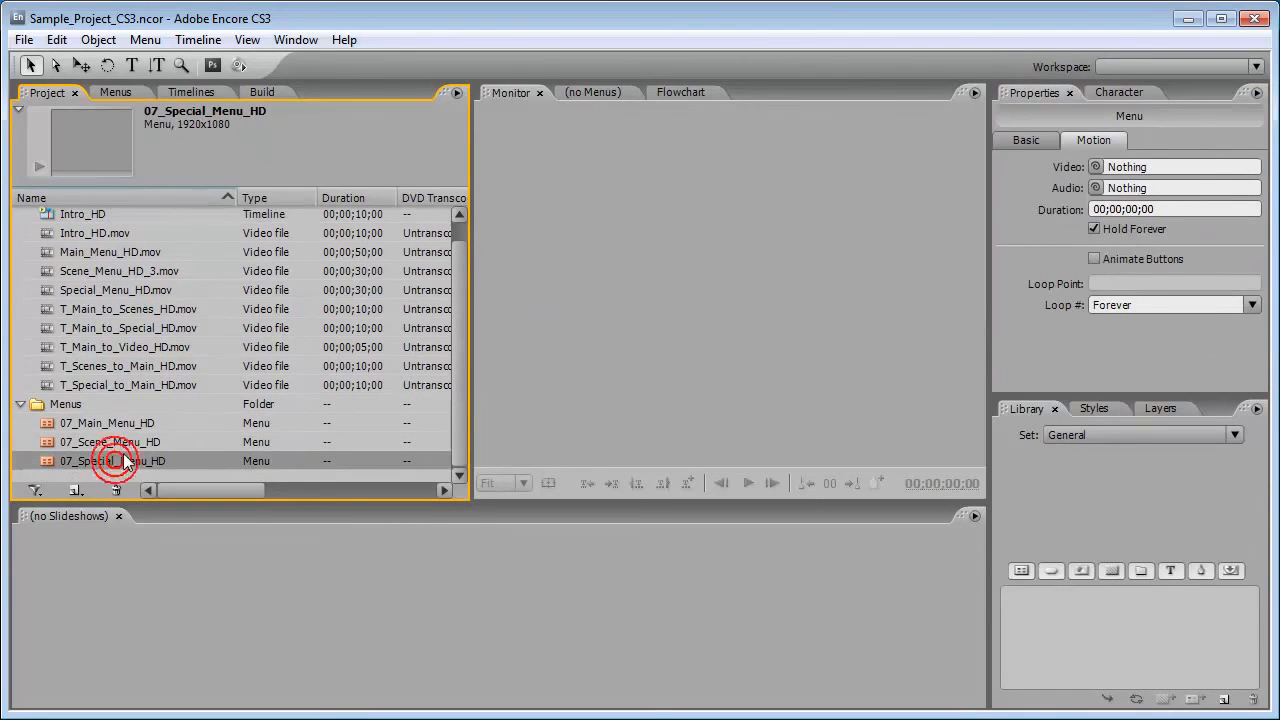
click(119, 424)
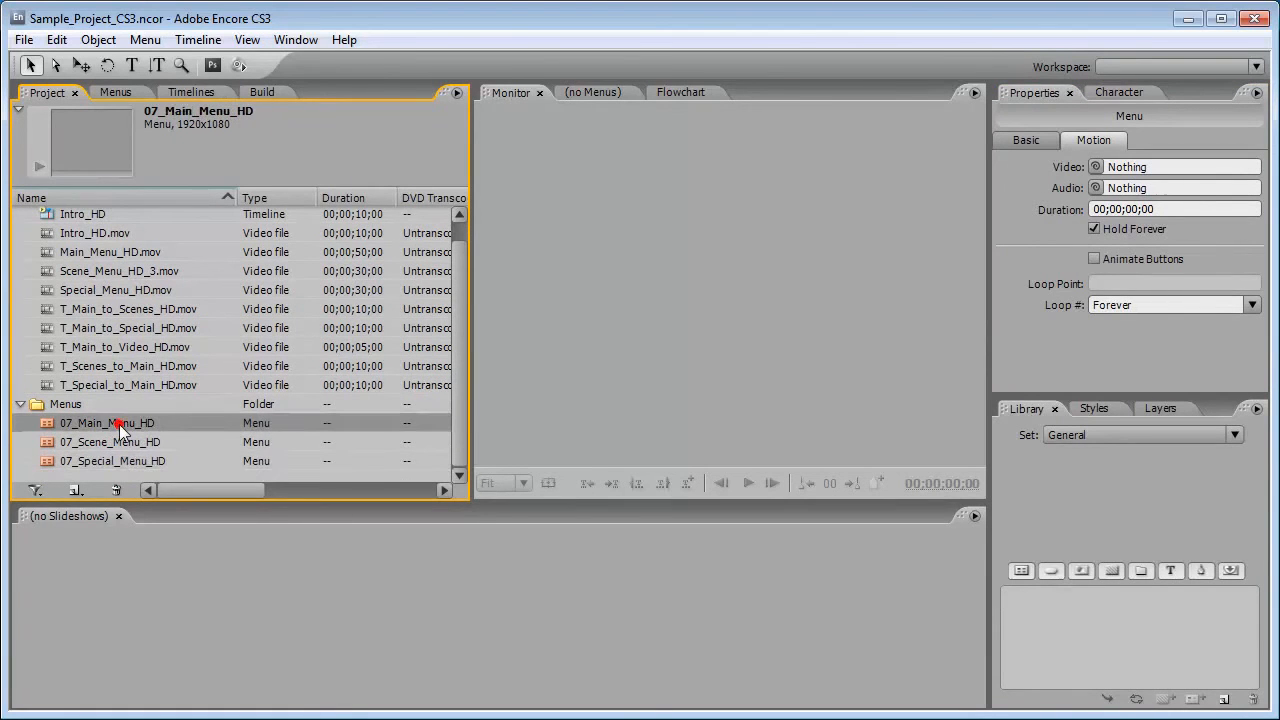
double_click(119, 424)
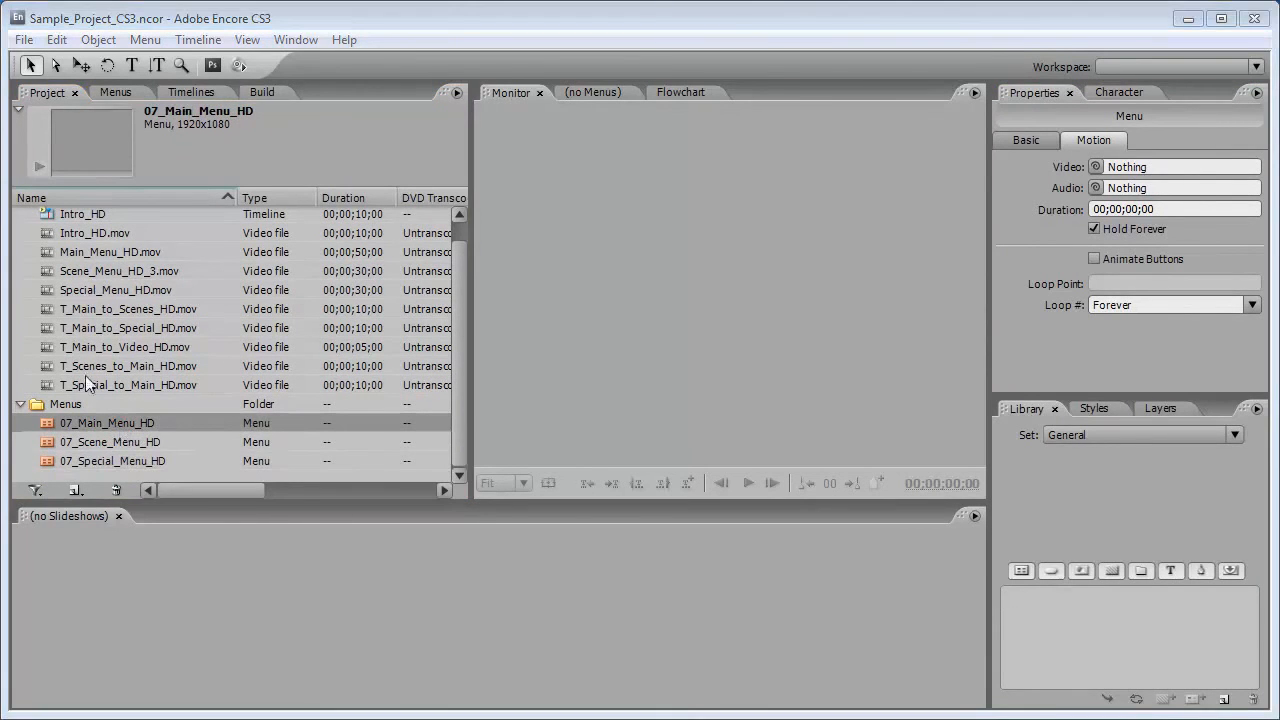
Select Intro_HD in the list of timelines to review its end action and chapters.
click(185, 93)
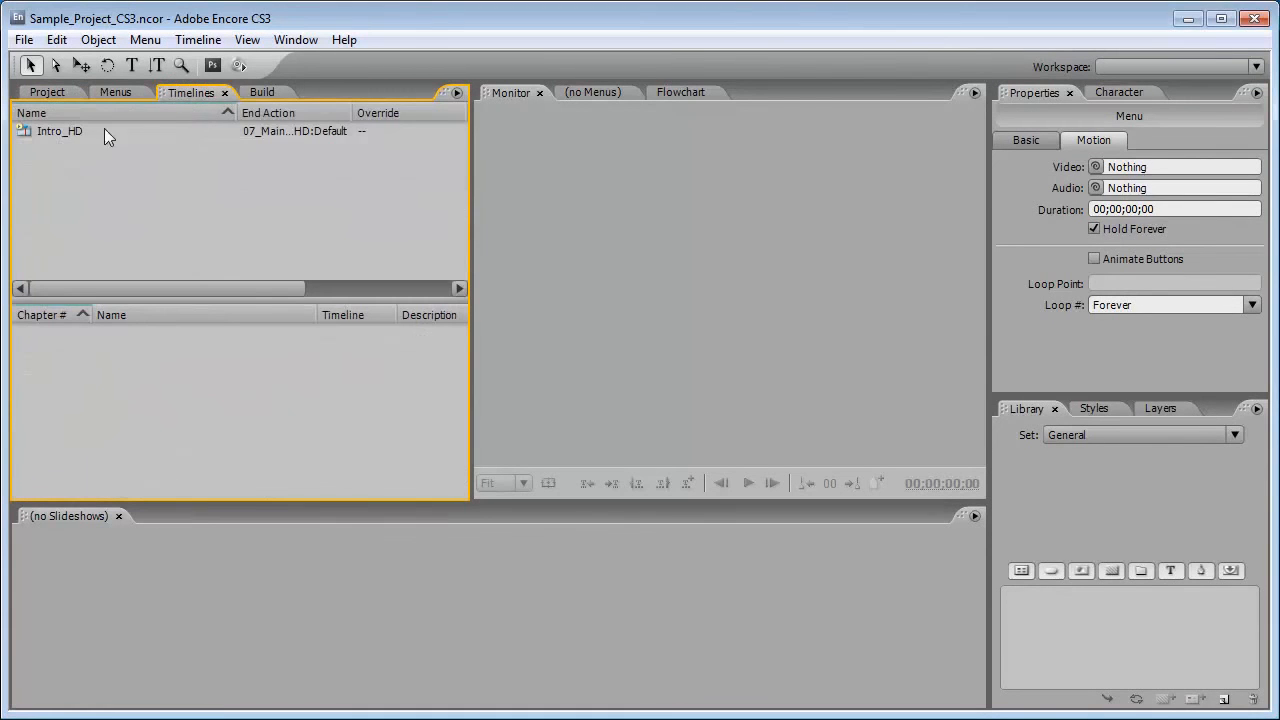
click(66, 131)
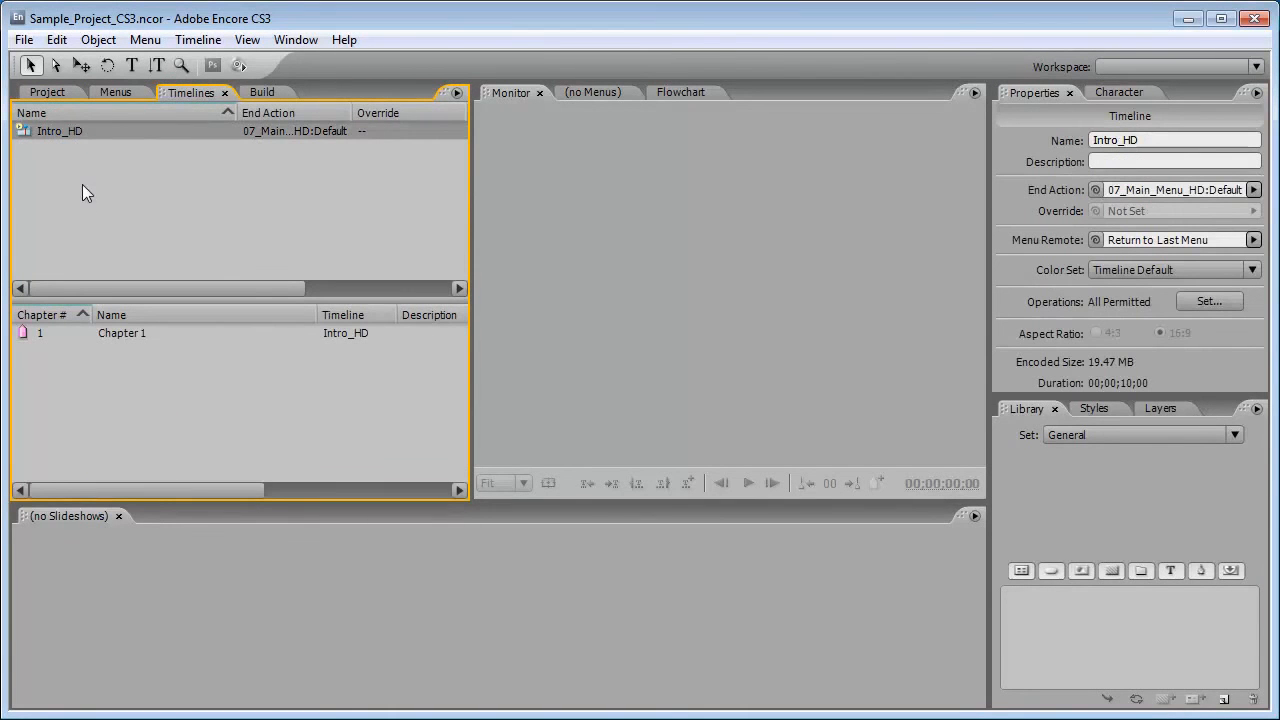